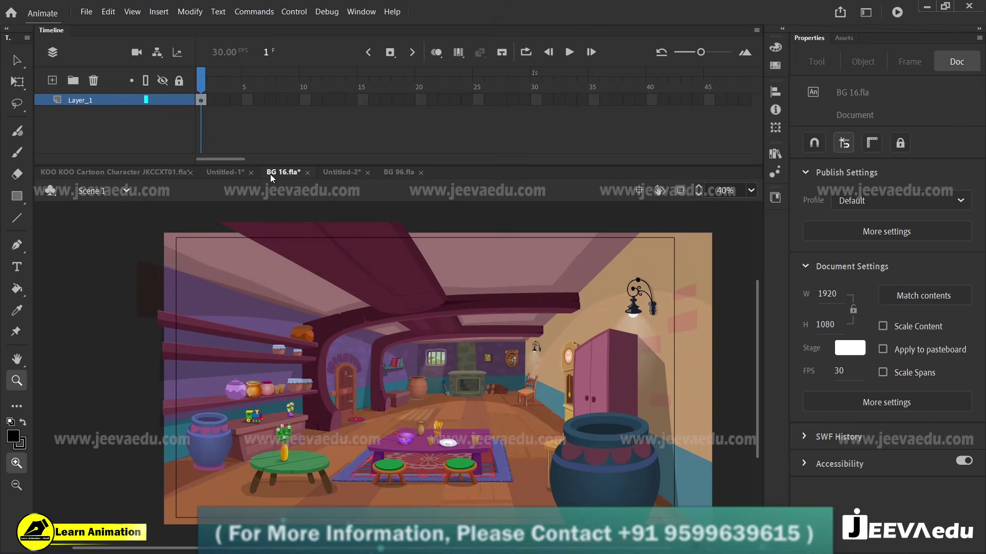
Step: Examine the living-room, cottage, kitchen and well backgrounds in the open documents Untitled-1, BG 16, Untitled-2 and BG 96
click(229, 174)
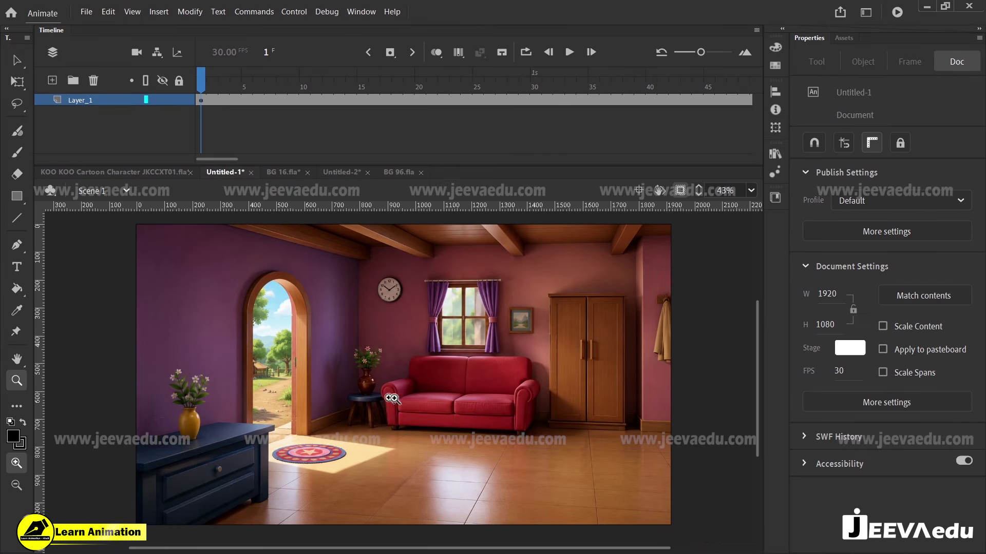
key(ctrl+alt+shift+r)
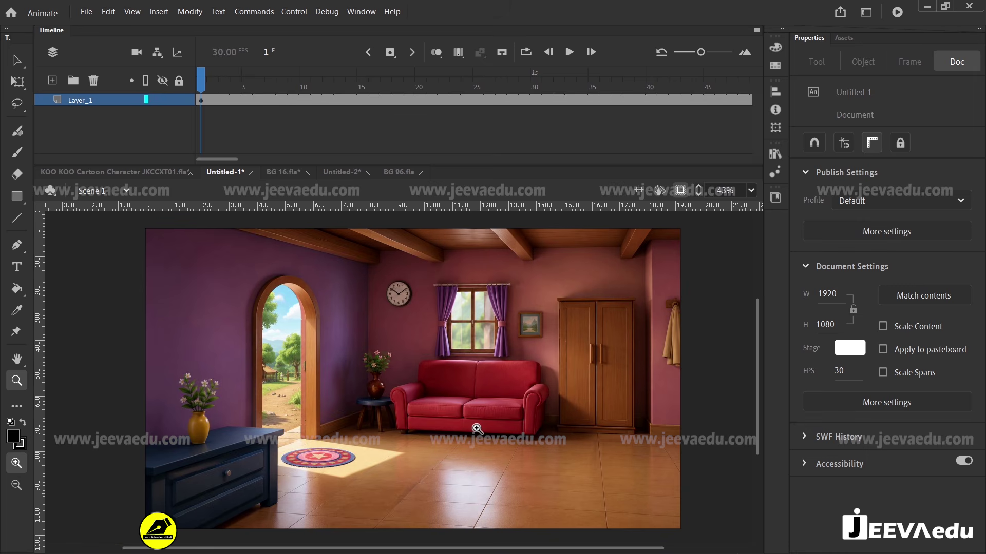
click(450, 409)
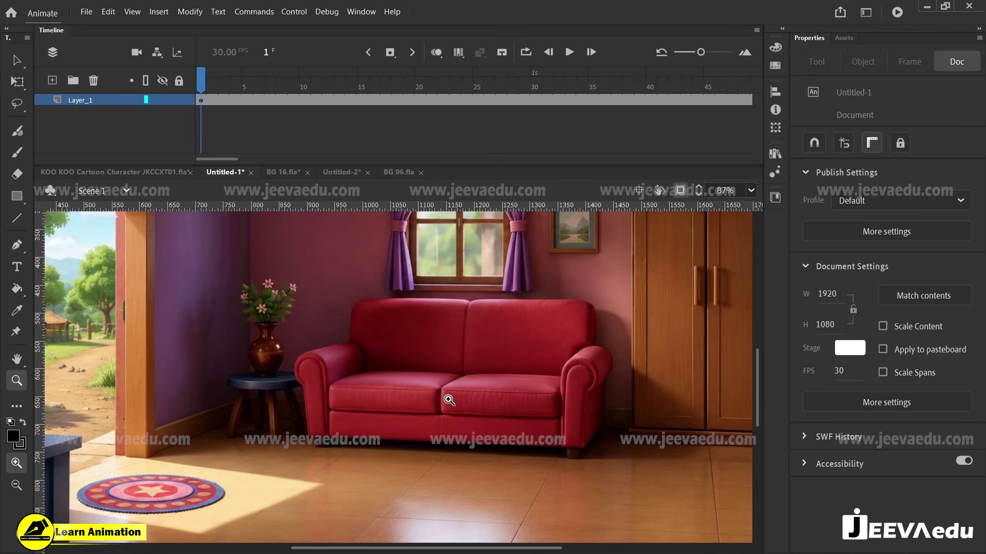
alt+click(361, 370)
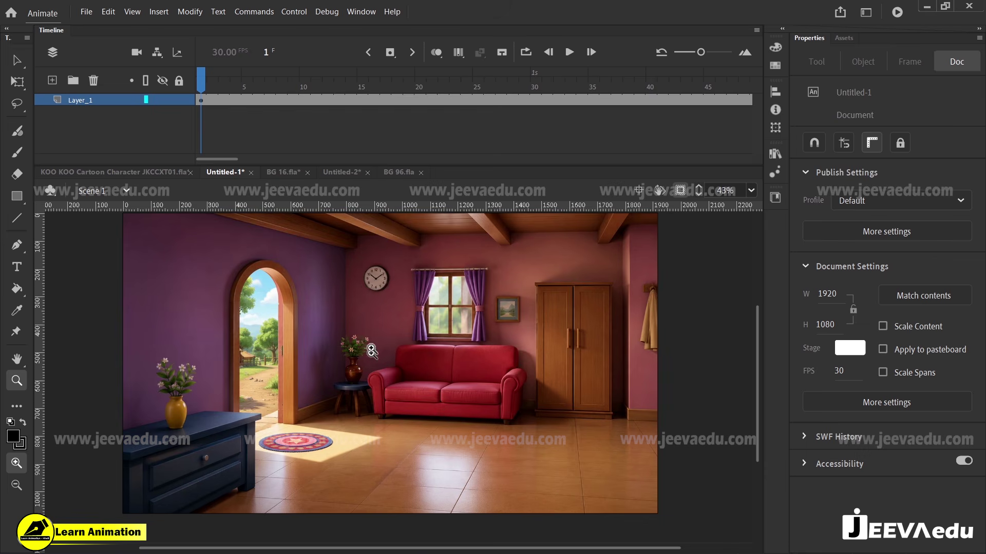
click(146, 172)
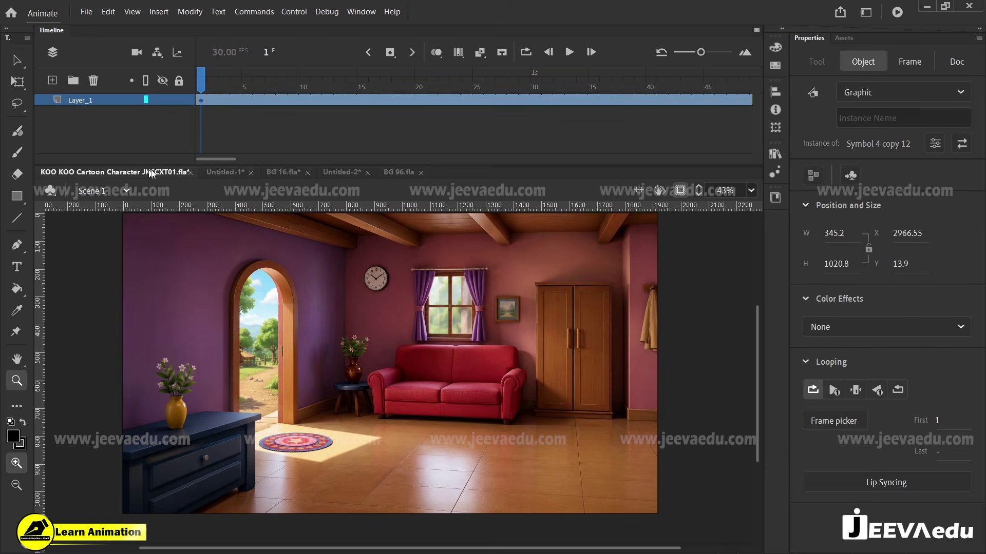
click(210, 173)
click(295, 173)
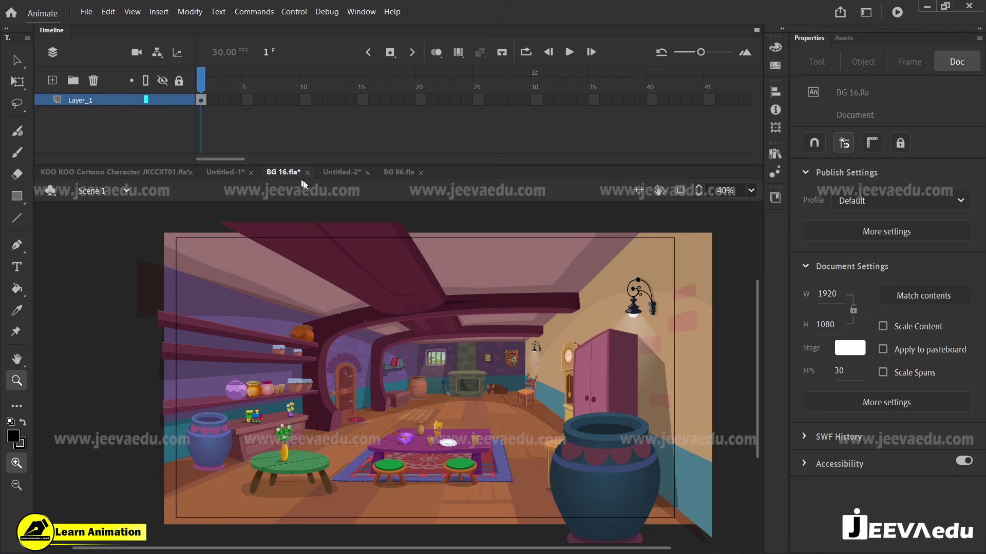
click(359, 173)
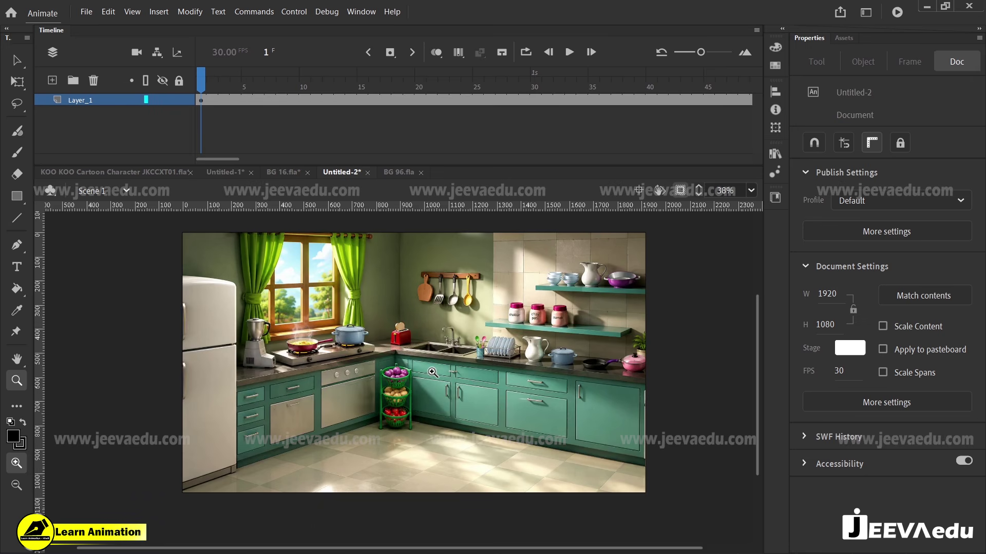
click(404, 370)
alt+click(452, 399)
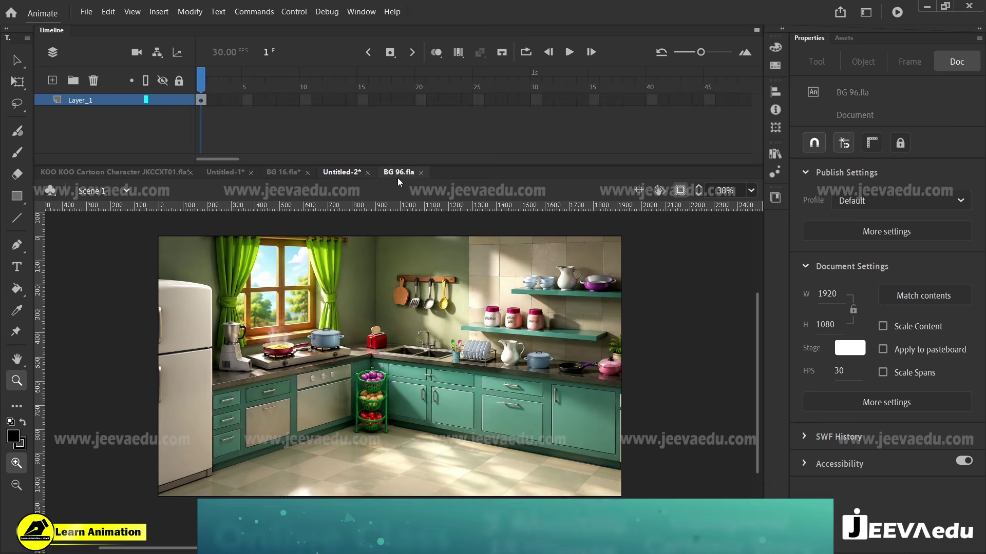
click(397, 176)
click(295, 441)
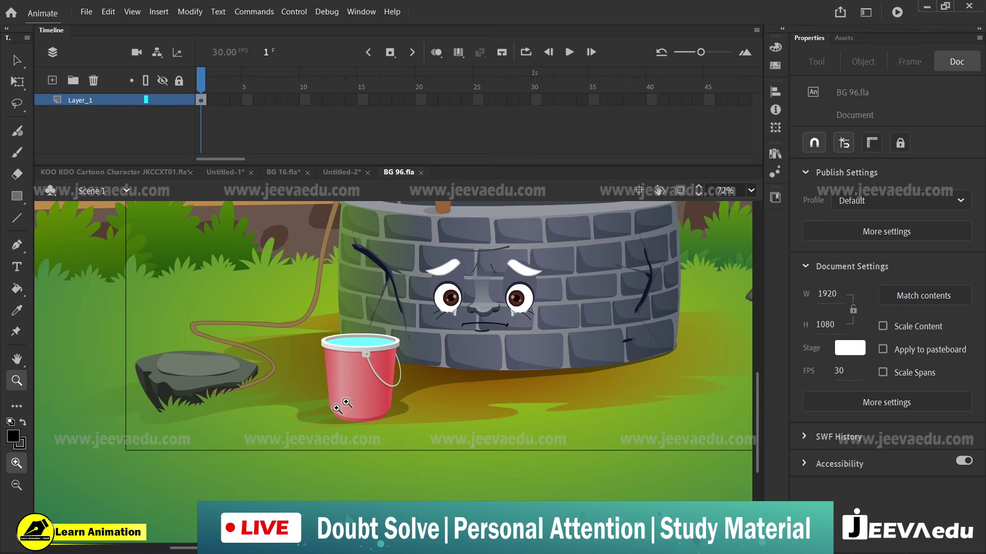
click(424, 352)
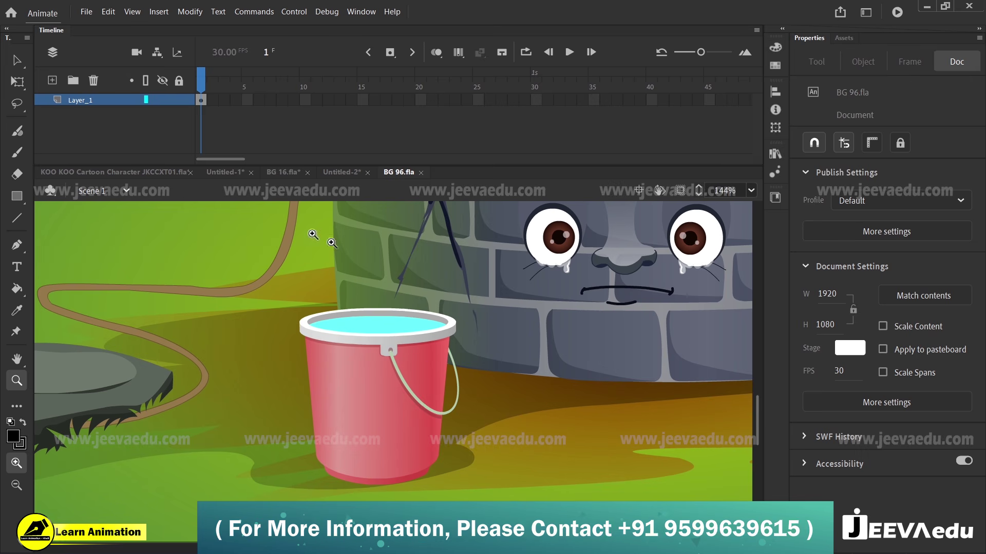
click(217, 175)
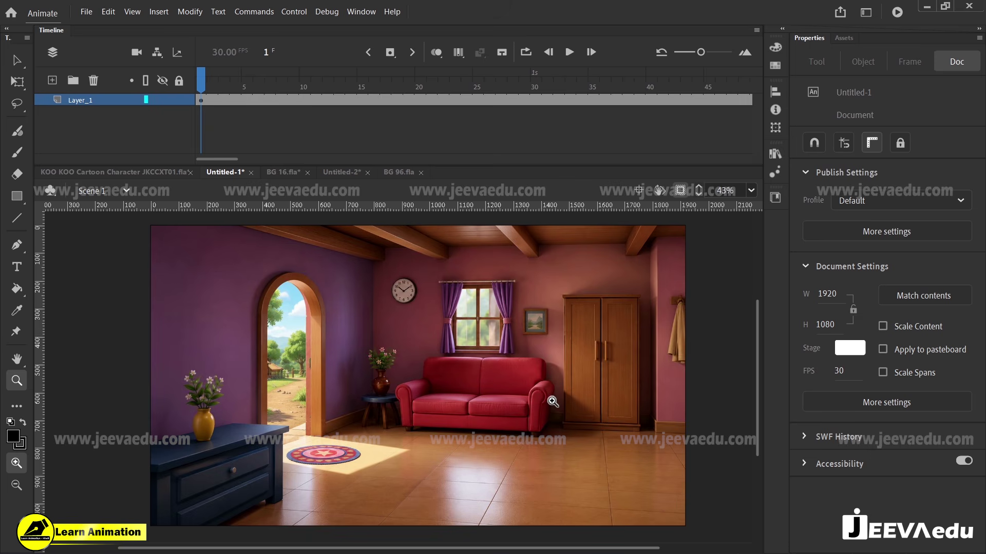
key(v)
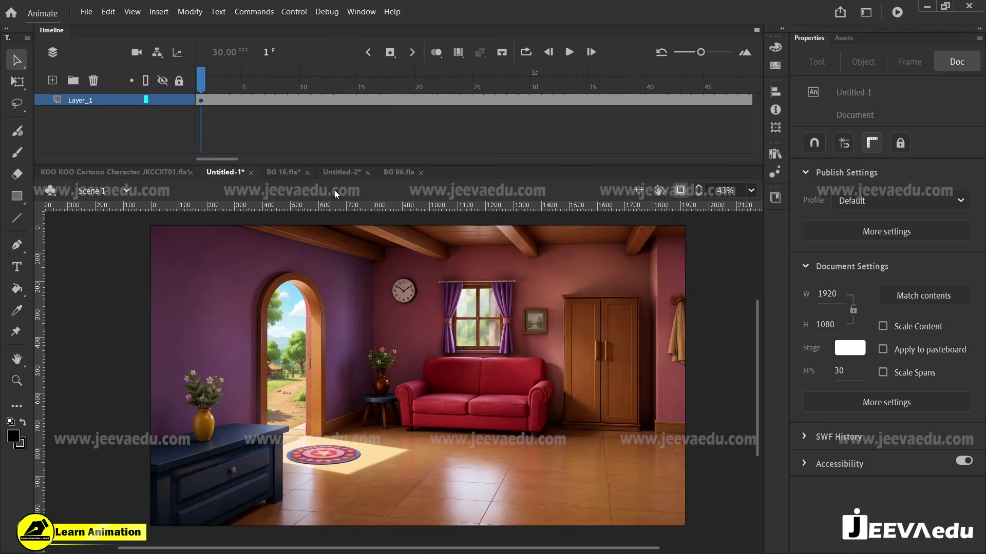
Step: In the KOO KOO Cartoon Character document, copy the moustached man in the olive vest
click(152, 176)
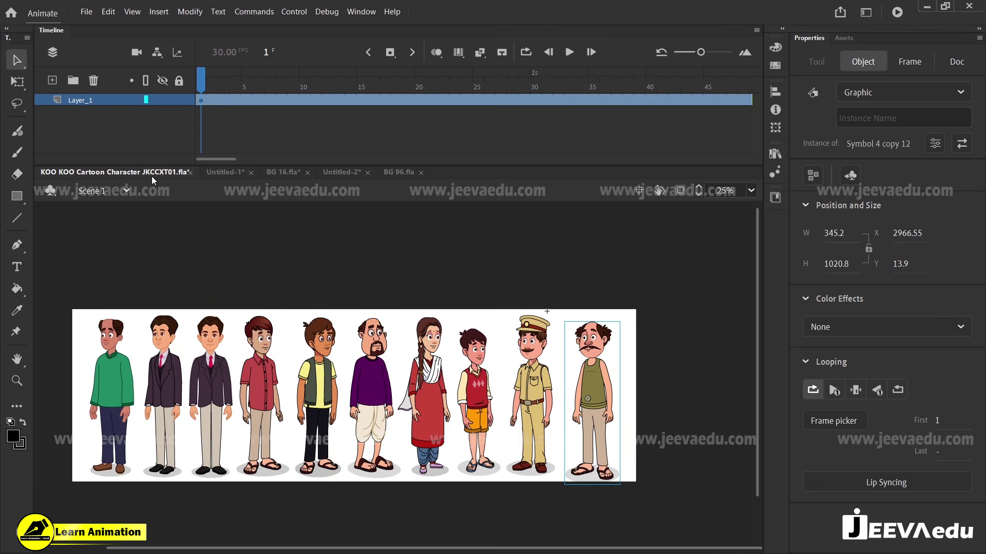
key(z)
click(422, 459)
key(space)
drag(704, 374, 484, 463)
key(v)
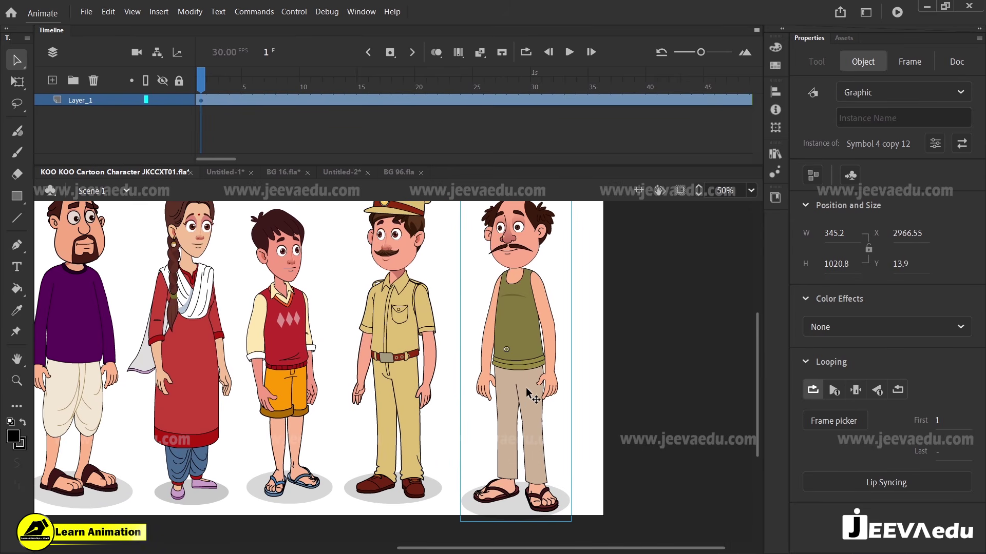
Step: Create a new Full HD Character Animation document, 1920 x 1080 at 30 fps, for ActionScript 3.0
click(84, 11)
click(84, 11)
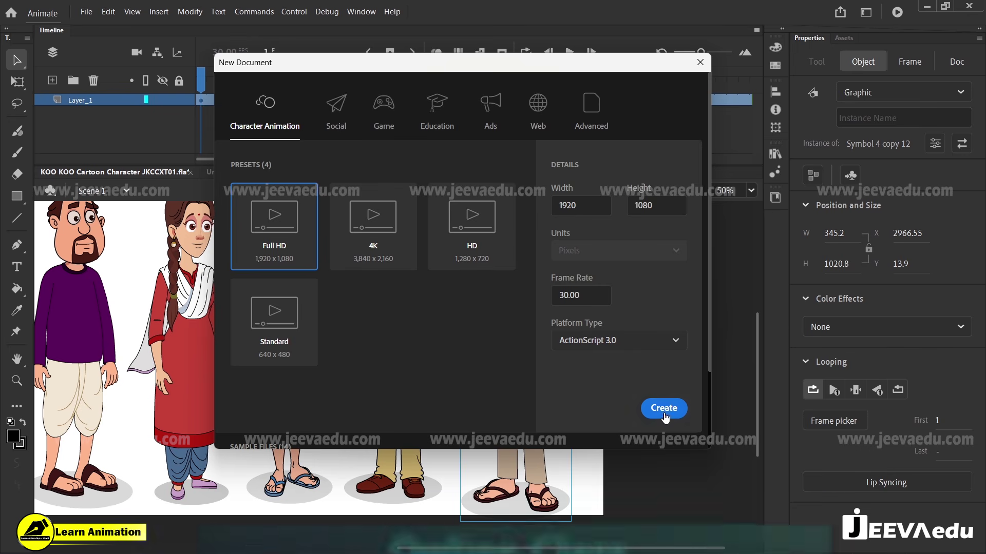
click(664, 409)
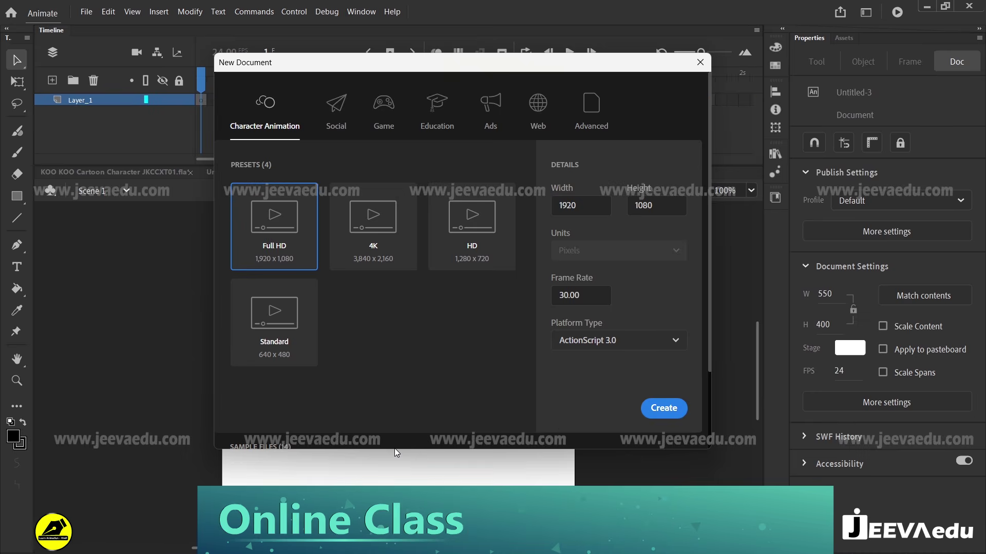
key(z)
alt+click(371, 353)
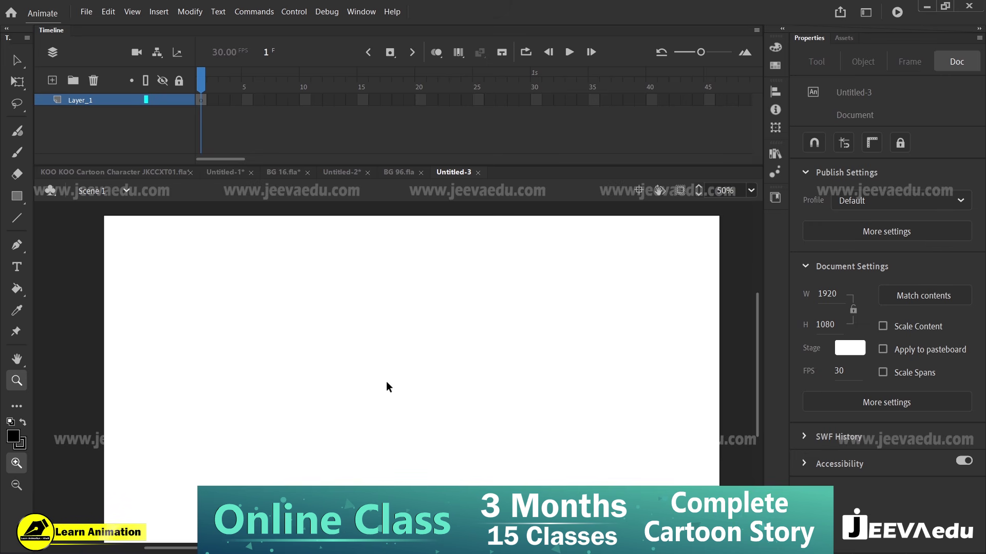
Step: Paste the copied man onto the stage, position him near the middle and scale him to about 319 x 945 px
key(ctrl+v)
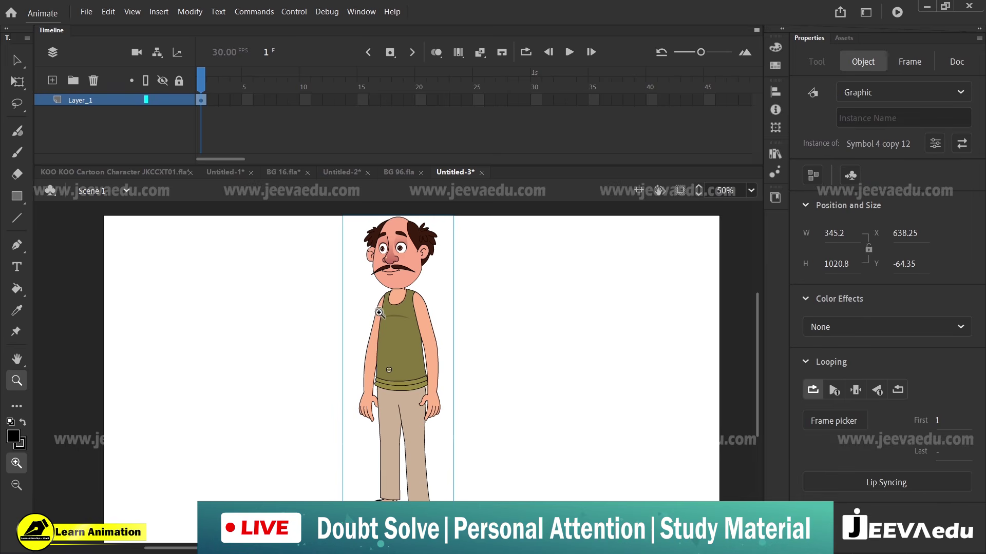
alt+click(429, 393)
key(v)
drag(388, 383, 401, 384)
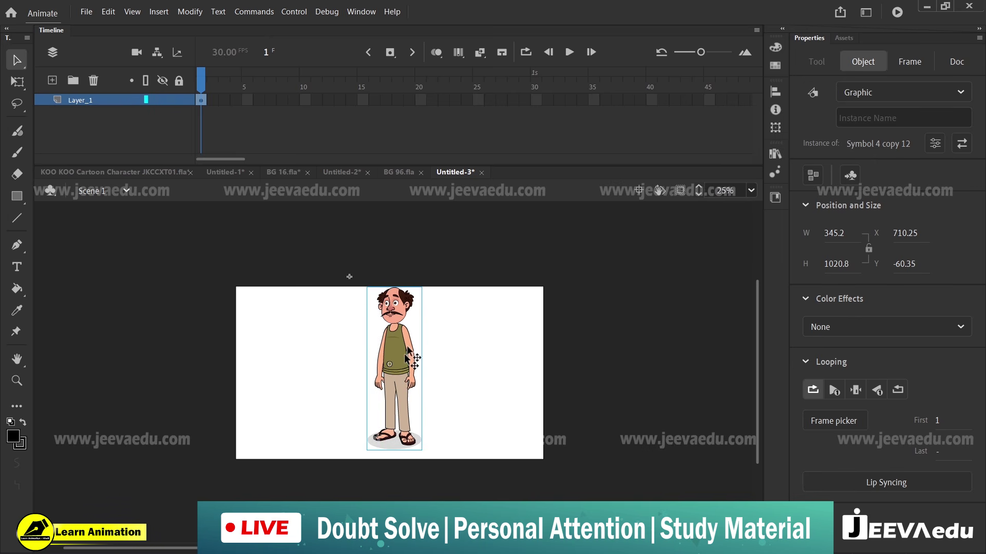
key(q)
drag(422, 289, 418, 300)
key(z)
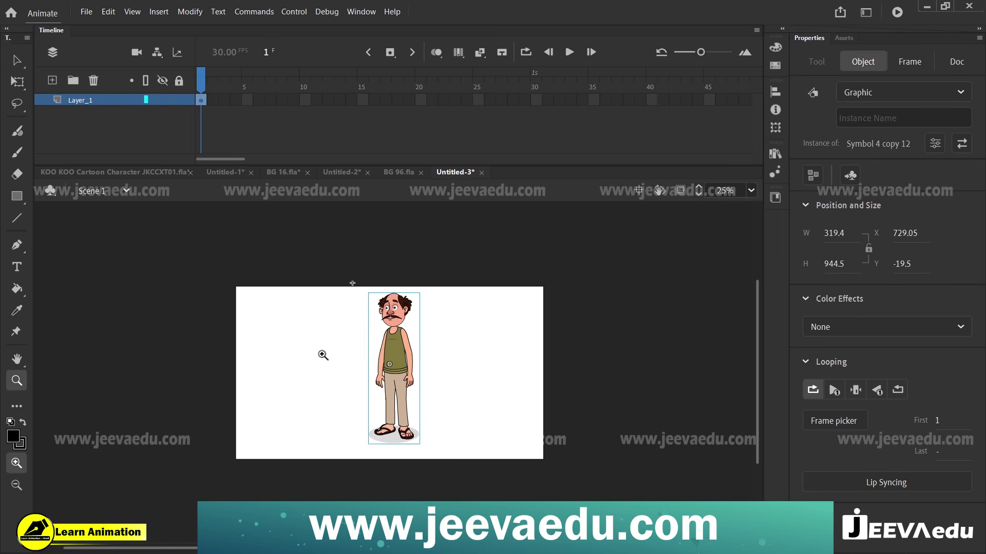
Step: Show the rulers around the stage of the new document
click(324, 353)
drag(540, 396, 325, 358)
key(v)
right_click(485, 290)
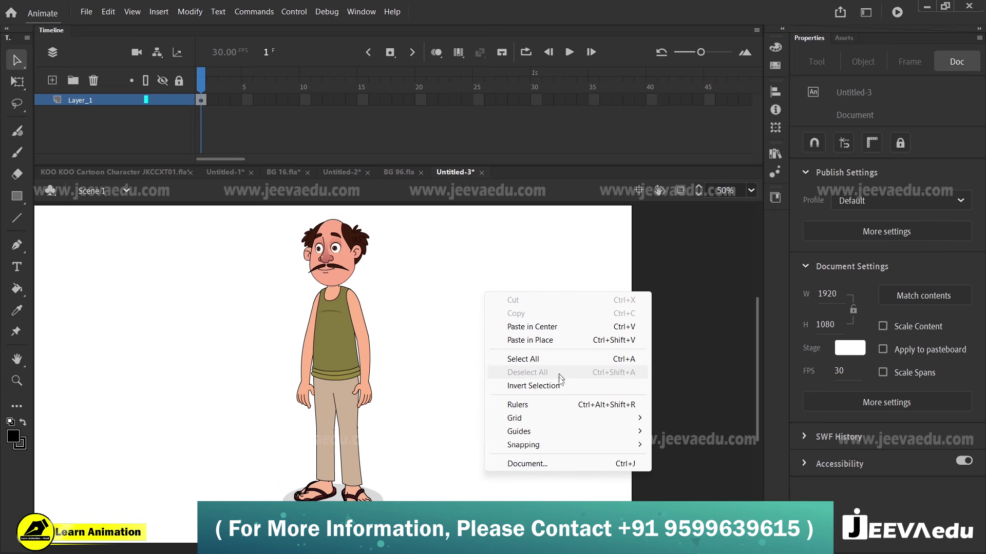
click(538, 403)
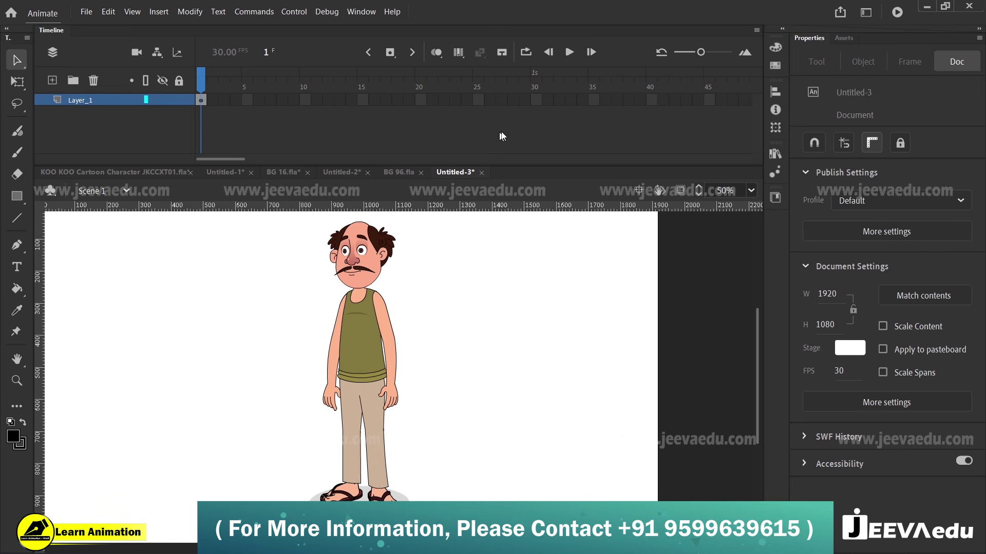
drag(526, 166, 534, 125)
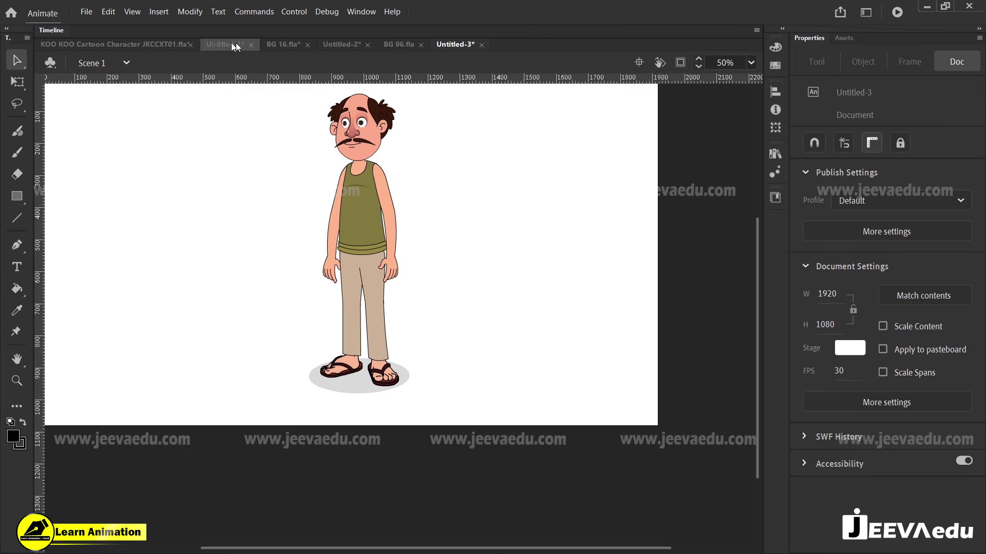
click(52, 30)
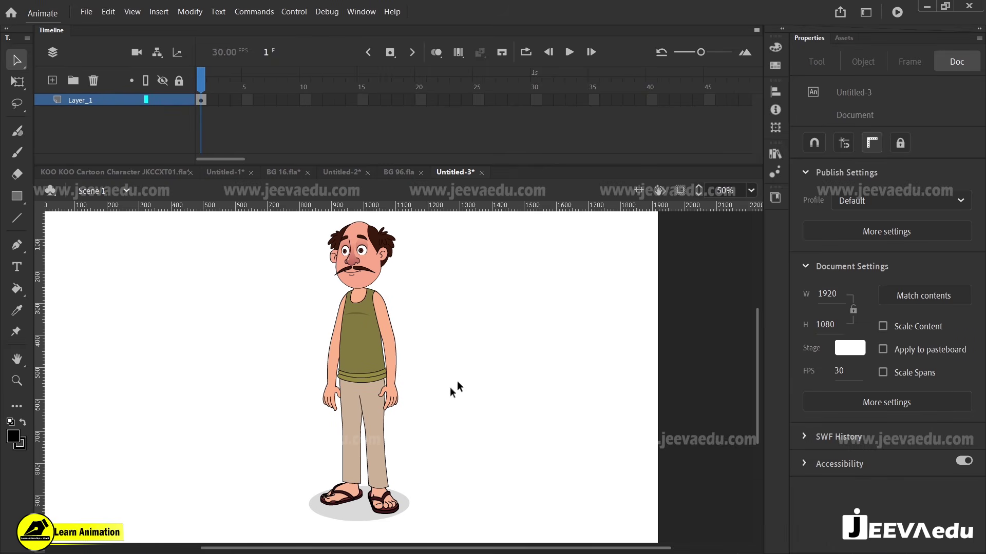
Step: Open the man's symbol for editing and enter the nested symbol of the leg with the forward-facing foot, Symbol 141 copy
key(z)
alt+click(387, 416)
key(v)
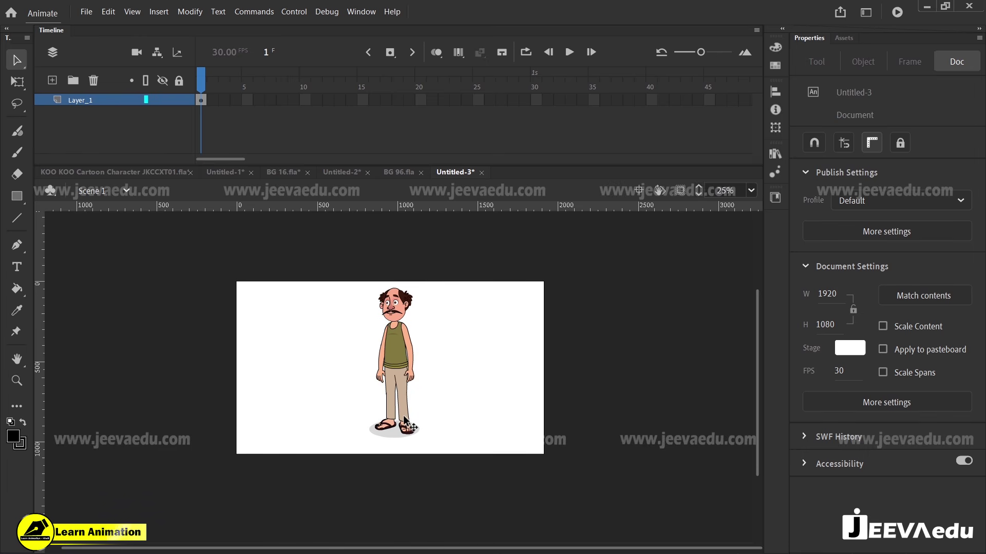
key(z)
click(392, 410)
key(v)
double_click(393, 396)
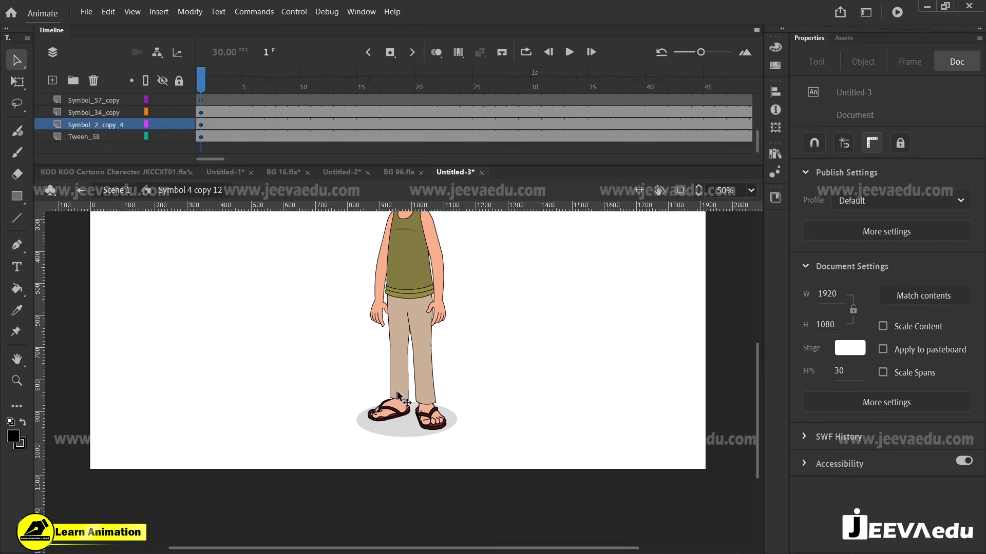
key(z)
click(414, 405)
key(v)
double_click(440, 407)
Step: Try to rotate the forward-facing lower leg and foot around the knee pivot, and undo the rotation
click(440, 407)
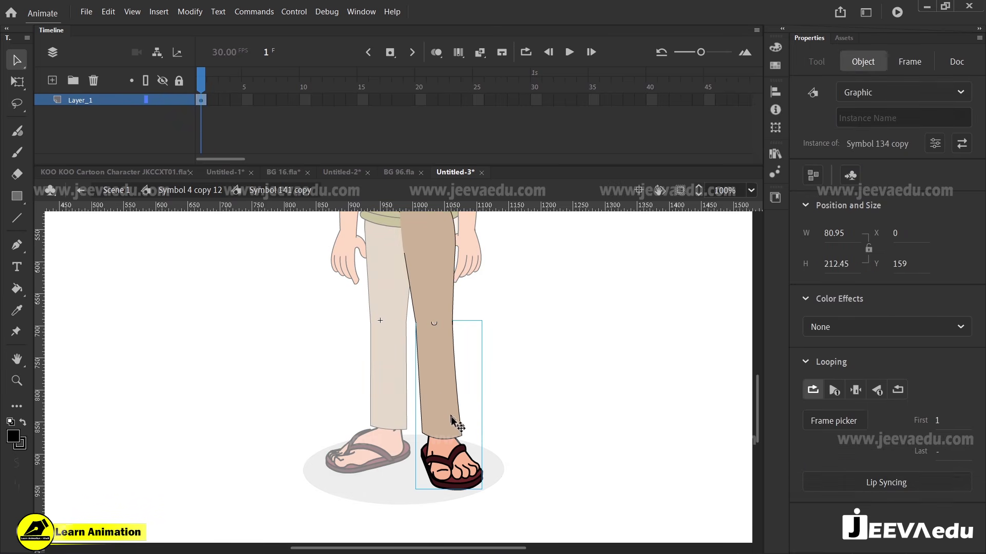
key(q)
drag(495, 488, 558, 418)
key(ctrl+z)
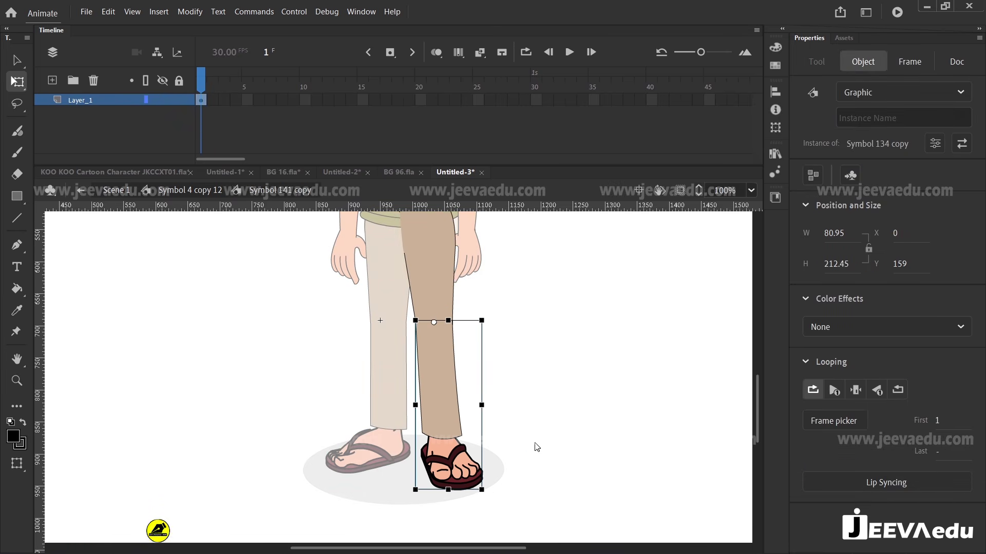
Step: Distribute all parts of the forward-facing leg to separate layers and extend every layer with additional frames
drag(518, 282, 406, 380)
right_click(405, 380)
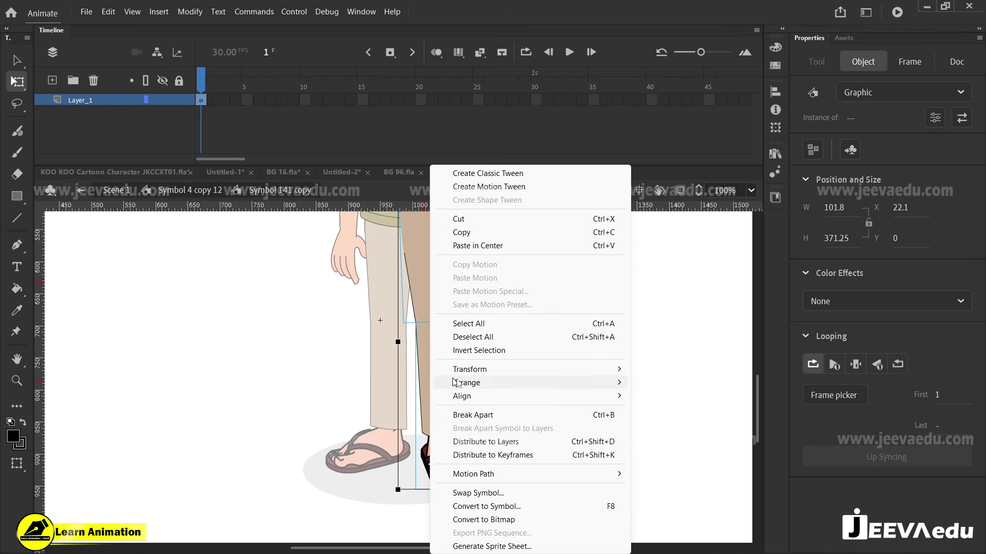
click(411, 438)
drag(275, 94, 494, 143)
key(F5)
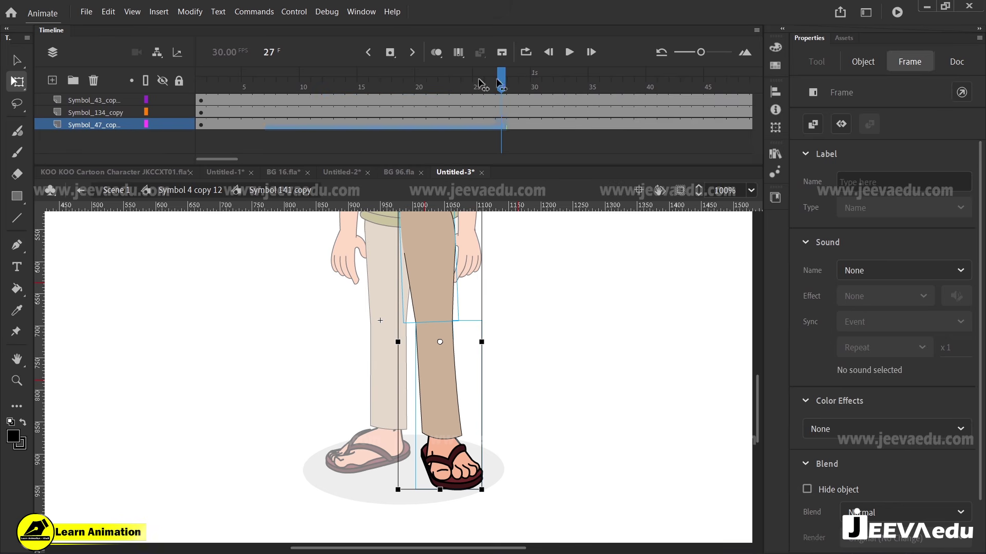
Step: Return to frame 1 and move the lower-leg layer Symbol_134_copy above the other two leg layers
drag(480, 82, 201, 84)
click(458, 425)
drag(75, 112, 76, 99)
key(z)
click(444, 410)
drag(403, 498, 416, 450)
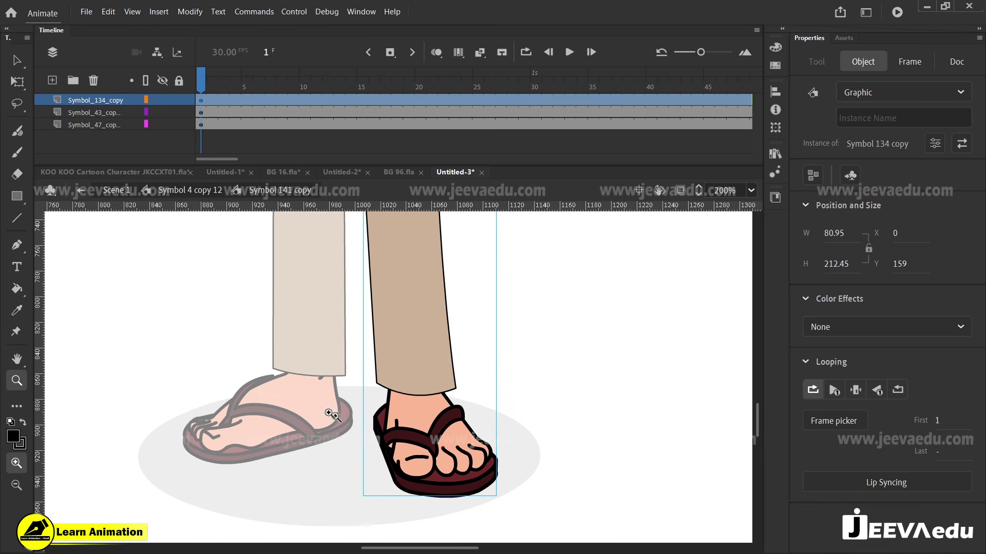
Step: Leave this leg symbol and enter the symbol of the other leg, whose foot points sideways, selecting its lower leg
key(v)
double_click(307, 415)
double_click(306, 418)
click(306, 422)
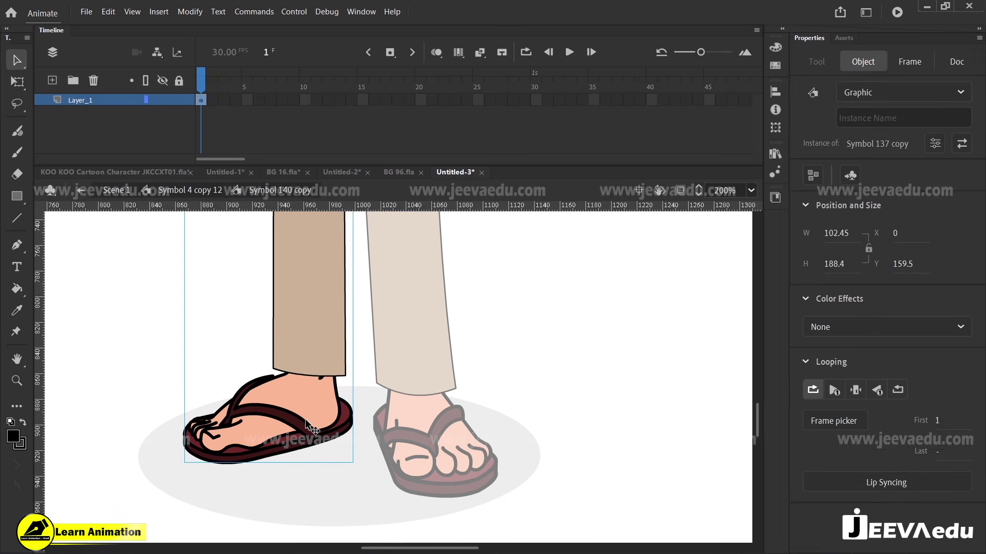
Step: Distribute all parts of the sideways-foot leg to separate layers and extend every layer with additional frames
key(z)
alt+click(377, 367)
key(v)
drag(309, 247, 417, 342)
right_click(410, 347)
click(467, 441)
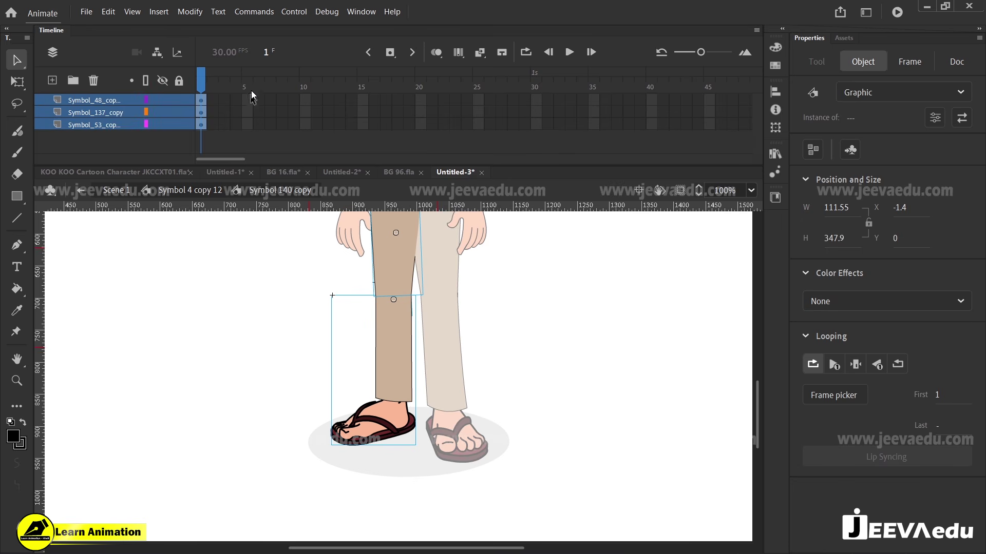
drag(256, 98, 504, 162)
key(F5)
key(F5)
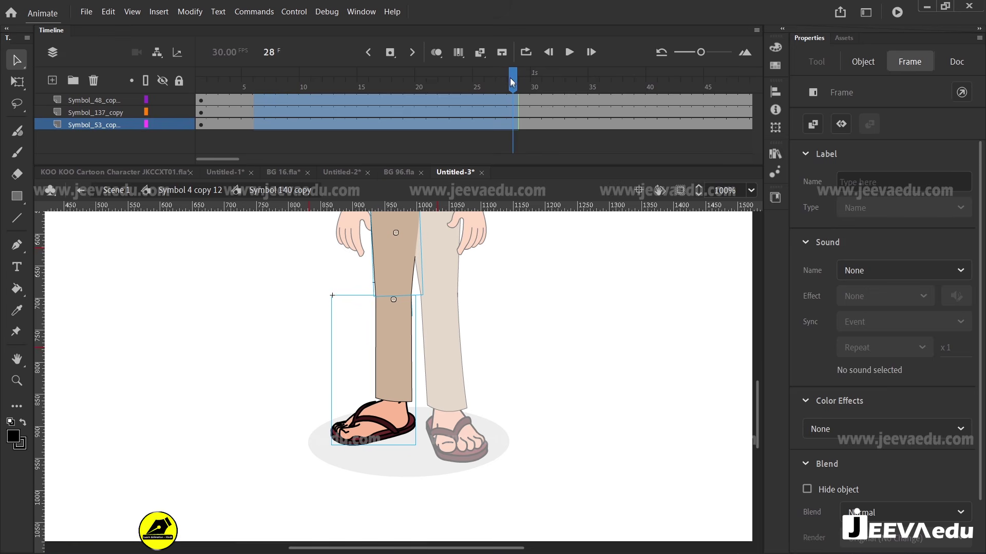
Step: Return to frame 1 and try rotating the sideways-foot leg's lower part with Free Transform, undoing the rotation
drag(512, 81, 201, 83)
click(406, 404)
key(q)
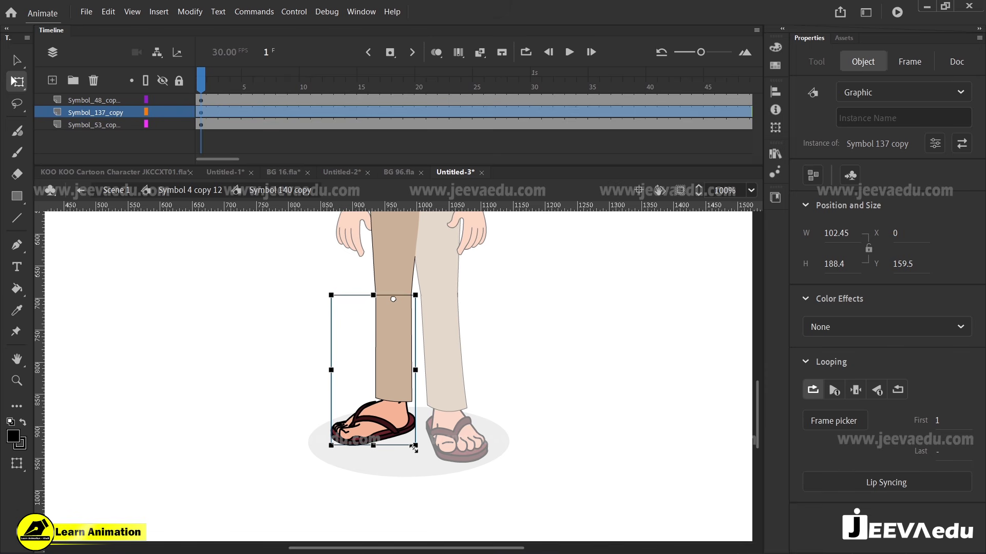
drag(438, 456, 469, 402)
key(ctrl+z)
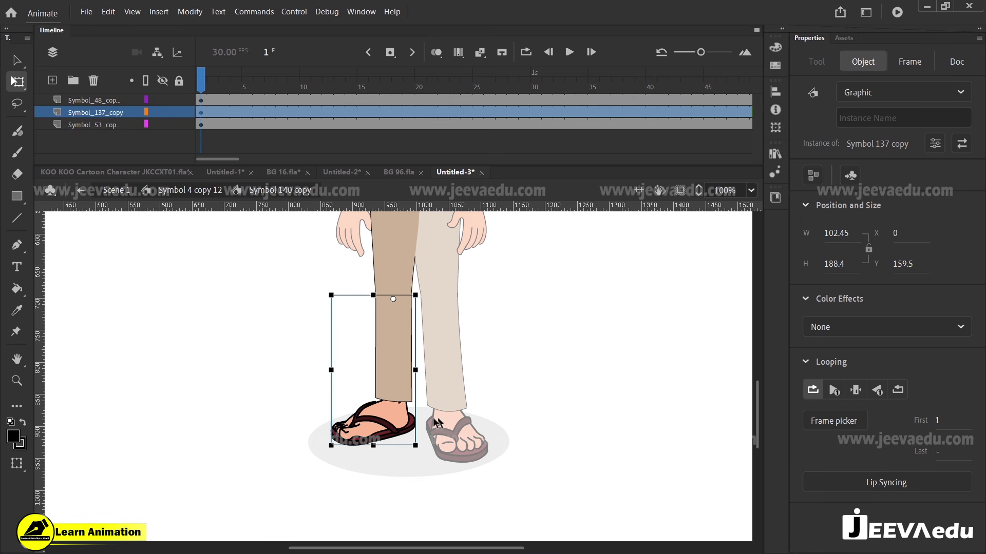
Step: Enter the lower-leg symbol of the sideways-foot leg and copy its sandalled foot
key(z)
click(397, 415)
key(v)
double_click(390, 431)
click(390, 435)
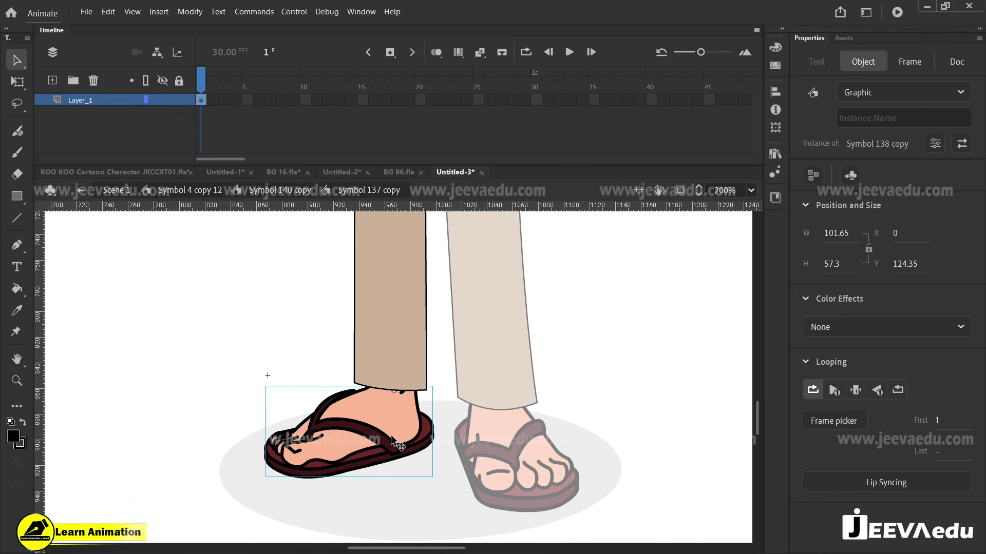
Step: Leave the nested symbols of the sideways-foot leg and select the forward-facing leg in the character symbol
double_click(260, 319)
key(ctrl+minus)
key(v)
double_click(454, 434)
click(456, 434)
key(z)
click(438, 414)
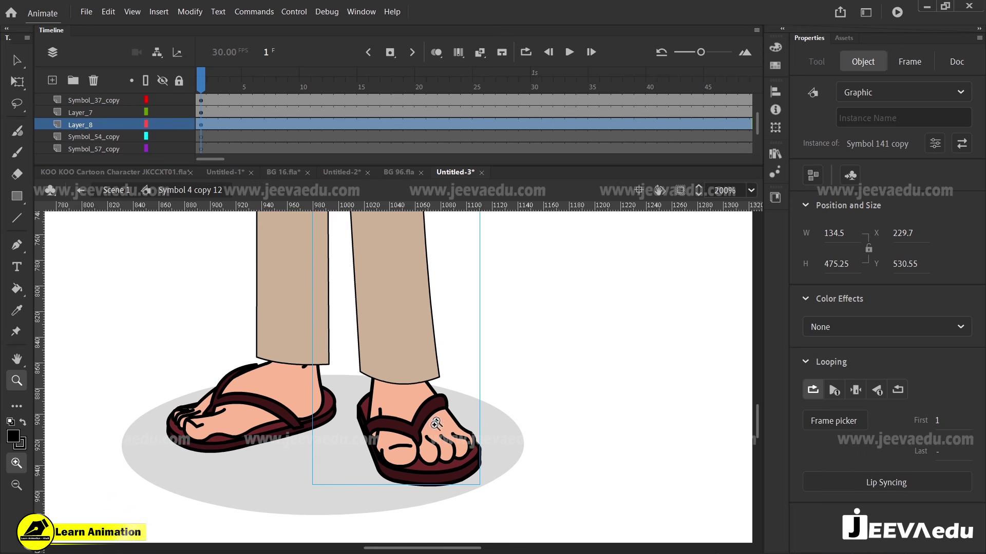
Step: Enter the forward-facing leg's symbol, go into its lower-leg symbol and select the foot there
key(v)
key(space)
drag(477, 397, 486, 356)
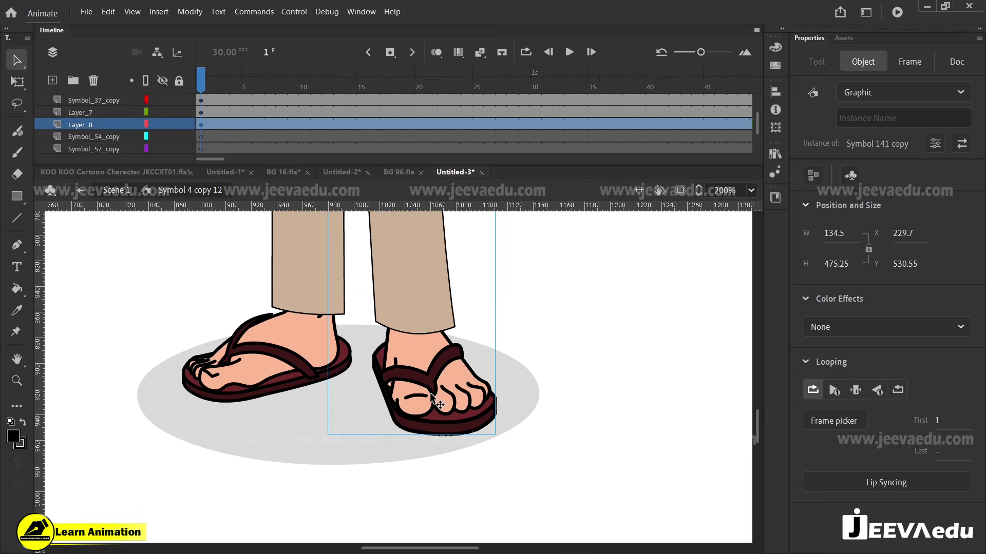
double_click(437, 403)
click(437, 404)
double_click(436, 403)
click(435, 403)
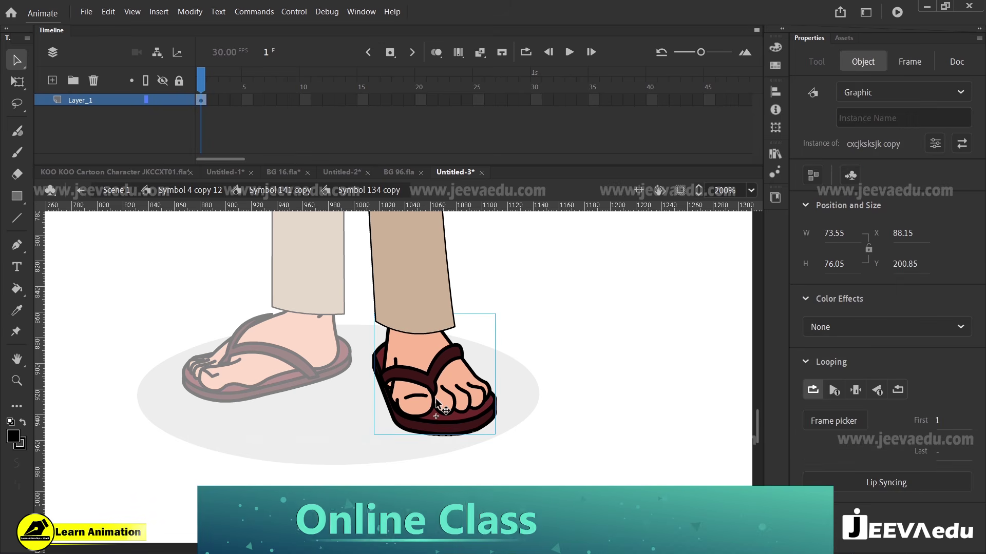
Step: Paste the sideways foot, position it under the forward-facing leg's trouser hem and delete the original front-view foot
key(ctrl+v)
key(q)
drag(422, 387, 395, 377)
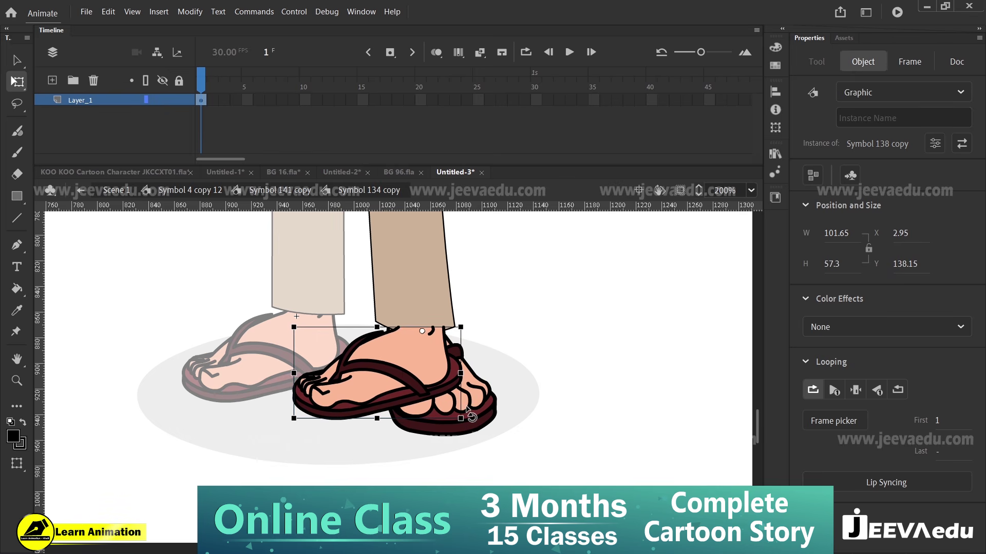
click(488, 416)
key(Delete)
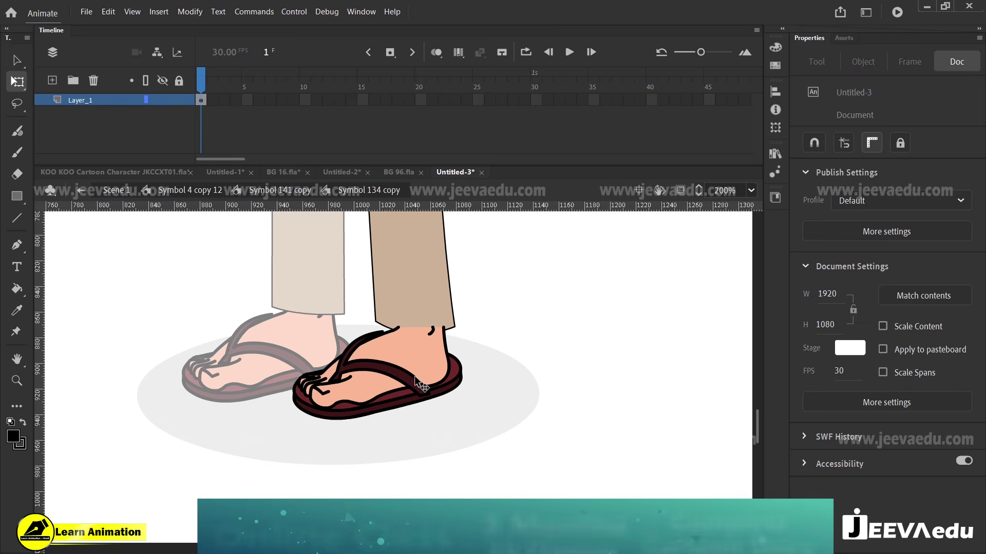
Step: Scale the pasted foot up slightly to about 109.8 by 61.9
click(415, 376)
ctrl+click(420, 358)
ctrl+alt+click(274, 413)
key(q)
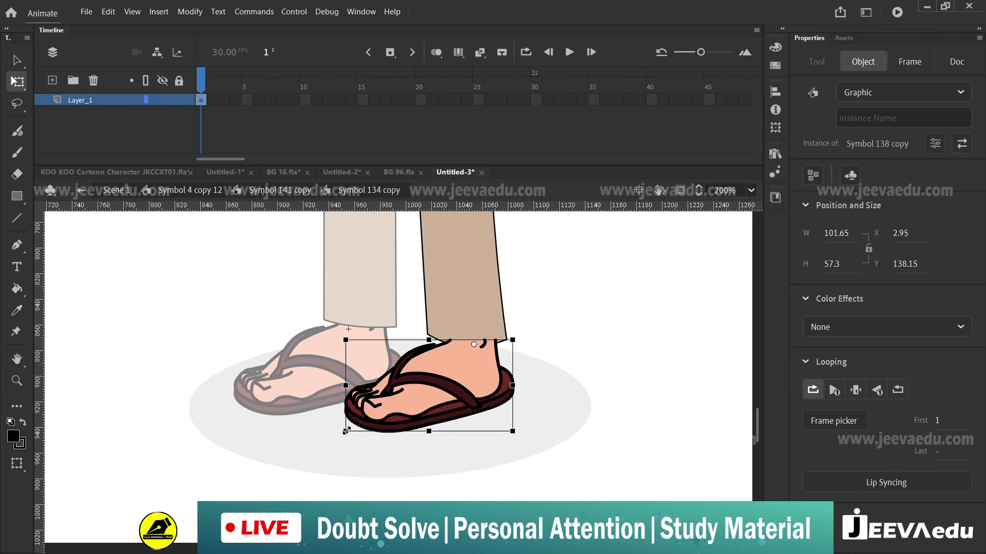
drag(346, 432, 335, 439)
Step: Send the pasted foot to the back so the trouser hem covers its ankle
key(z)
click(428, 367)
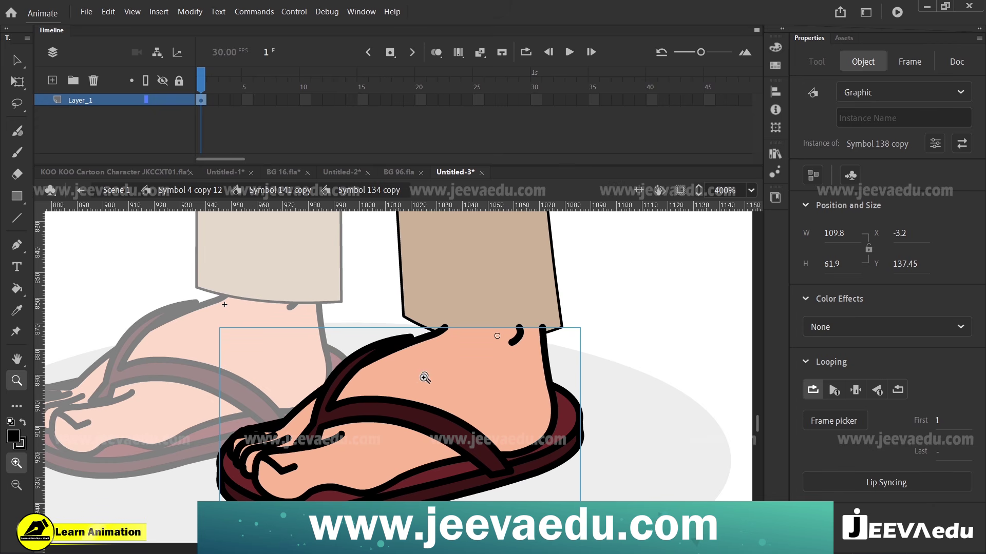
key(v)
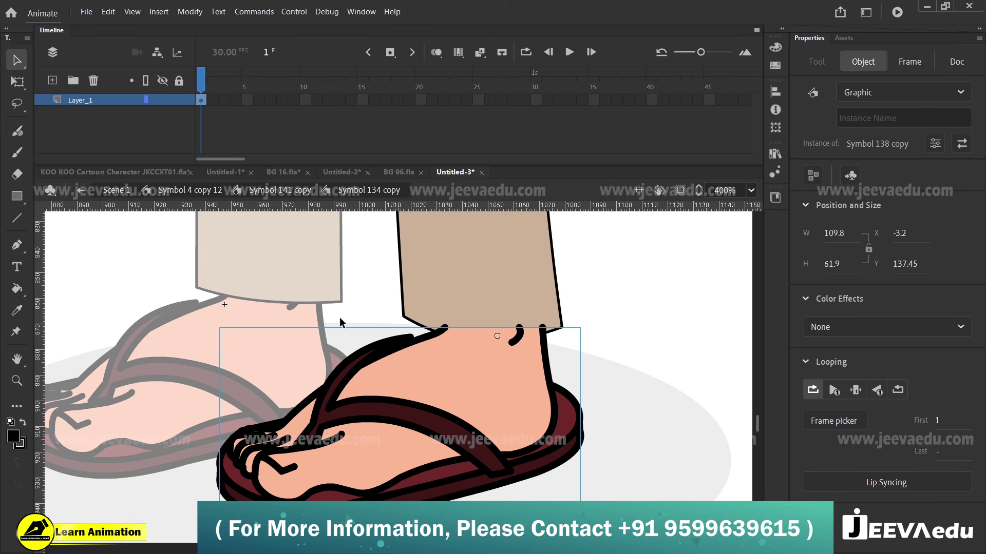
key(ctrl+shift+Down)
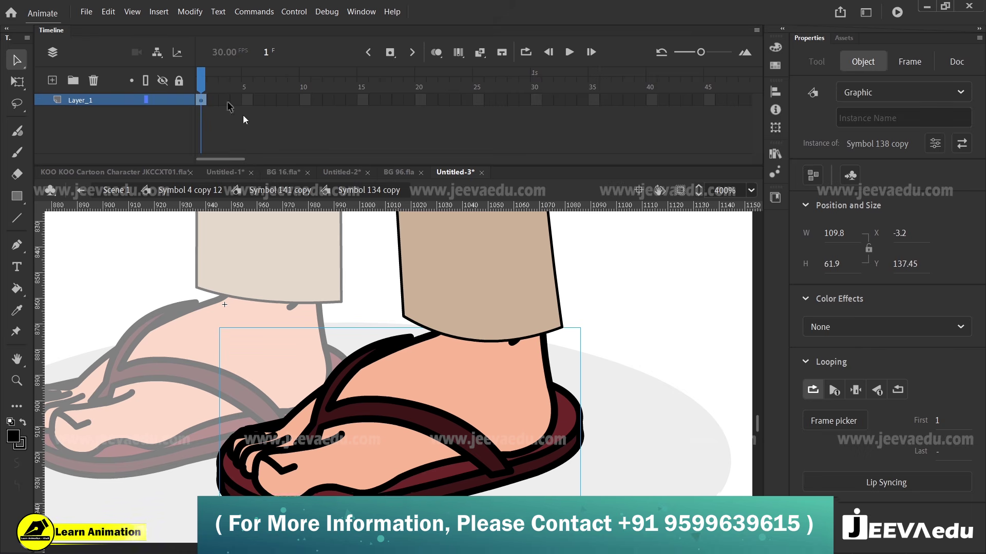
scroll(457, 348, down, 2)
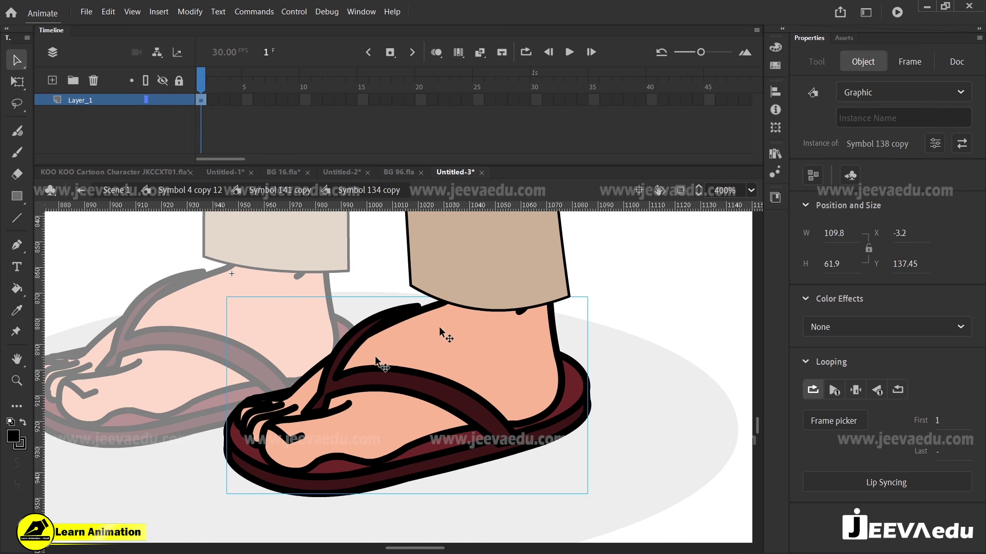
Step: Enter the pasted foot's symbol and break apart the nested Symbol 8 copy 12 into strap, foot and sole
double_click(388, 458)
click(354, 390)
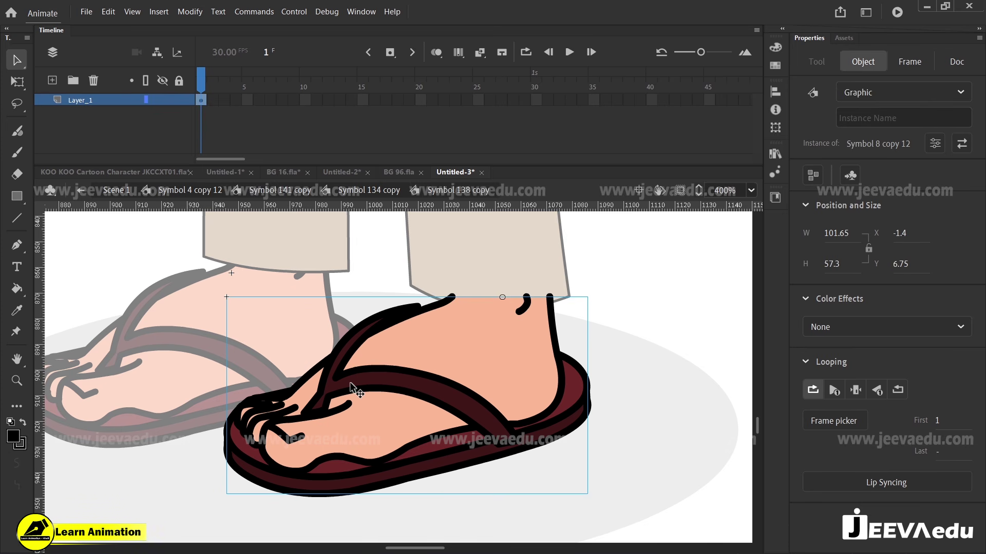
key(ctrl+b)
key(ctrl+b)
click(309, 308)
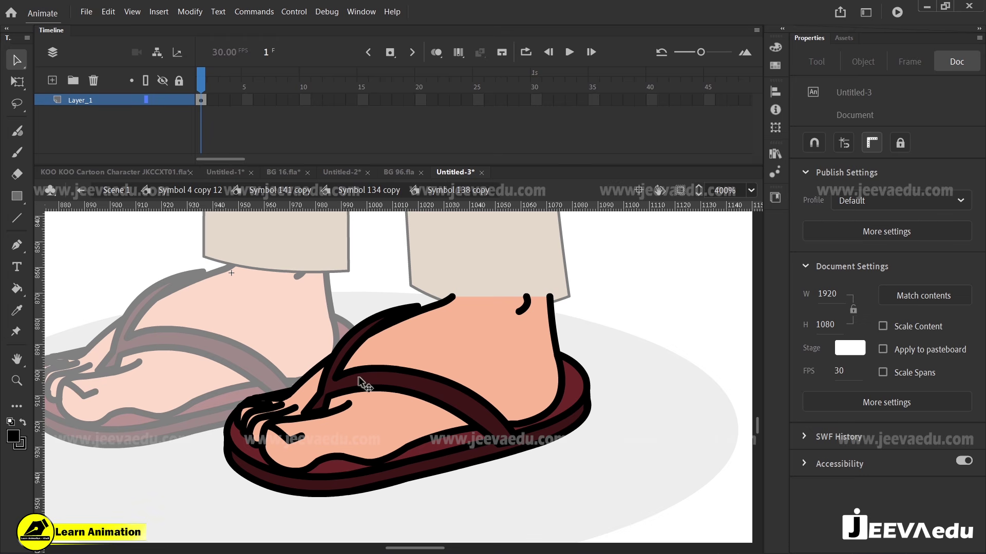
click(351, 405)
click(317, 320)
key(ctrl+a)
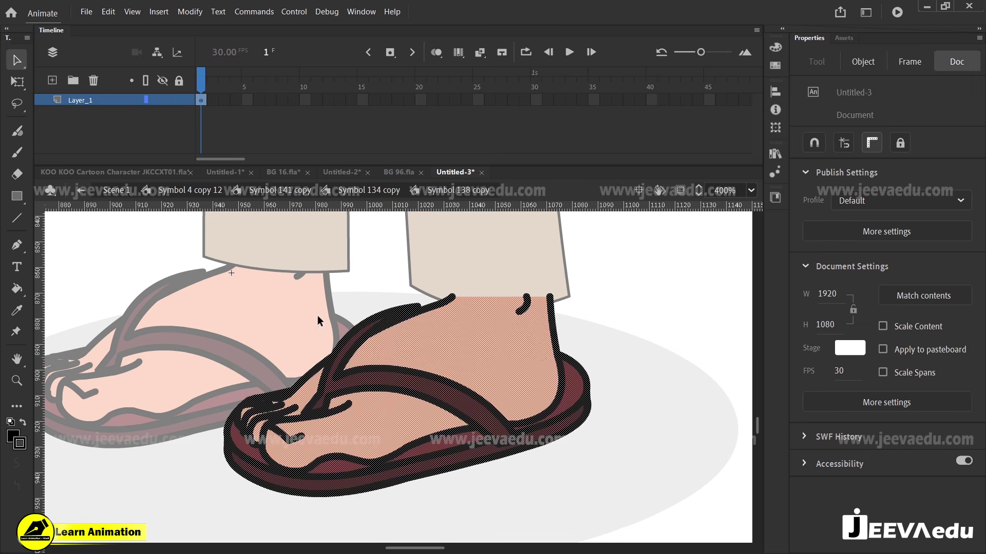
key(ctrl+z)
Step: Try moving the sandal strap off the foot, undo the move and leave the foot symbol
click(324, 315)
drag(346, 383, 257, 301)
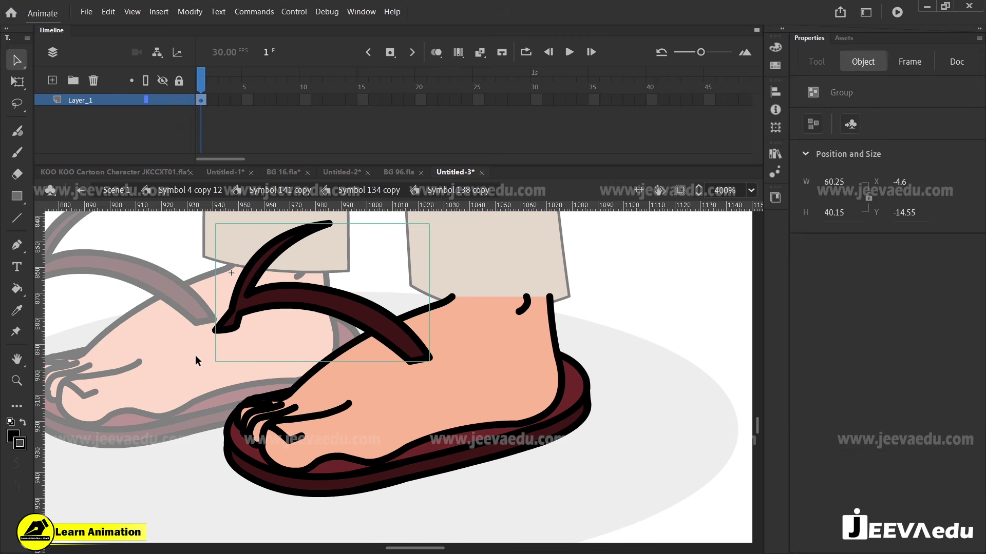
key(ctrl+z)
double_click(196, 457)
Step: Duplicate the pasted foot's symbol under the name dbdfb and enter the duplicate
right_click(328, 423)
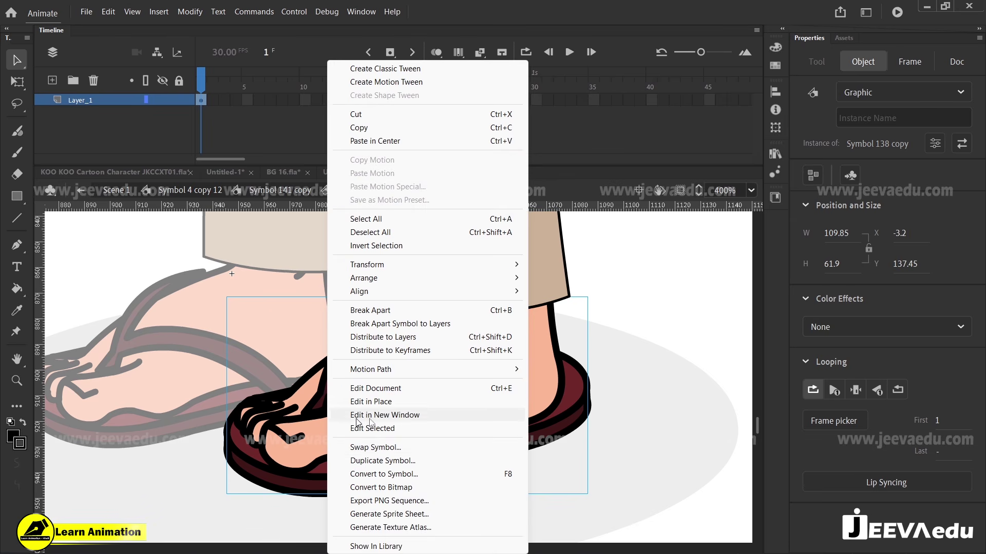
click(389, 461)
text(dbdfb)
key(Return)
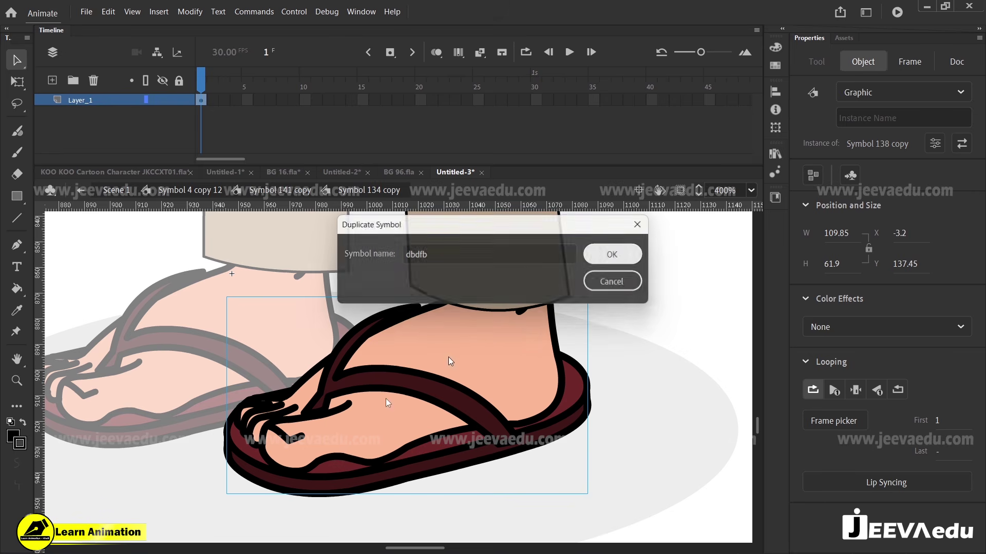
double_click(280, 393)
click(287, 429)
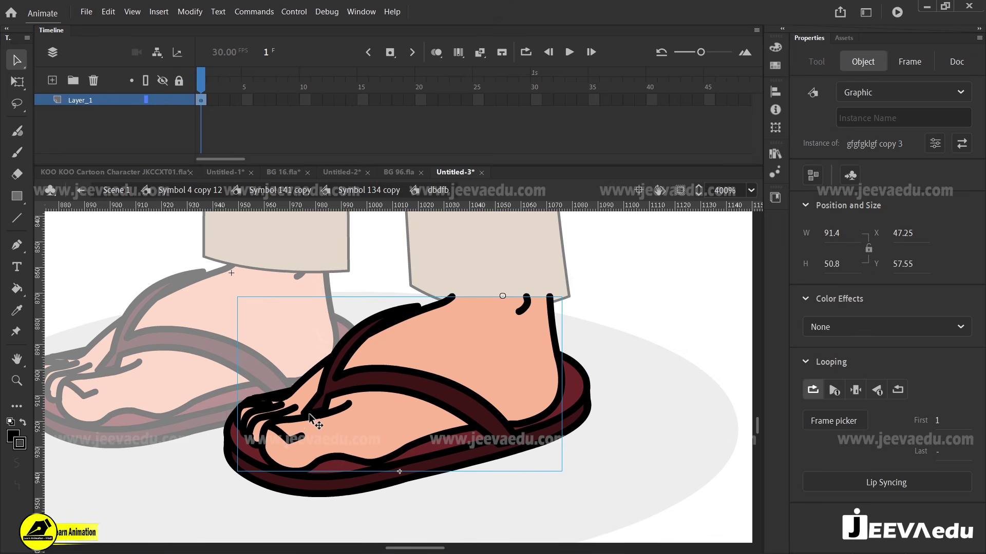
Step: Skew the sandal strap group vertically within the duplicated foot symbol
double_click(310, 418)
click(277, 338)
double_click(277, 338)
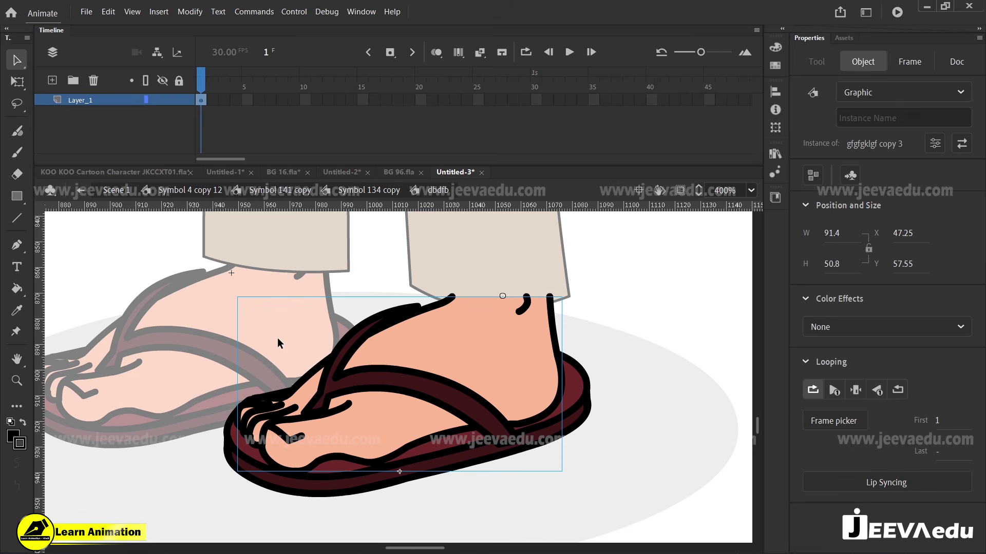
key(ctrl+b)
key(q)
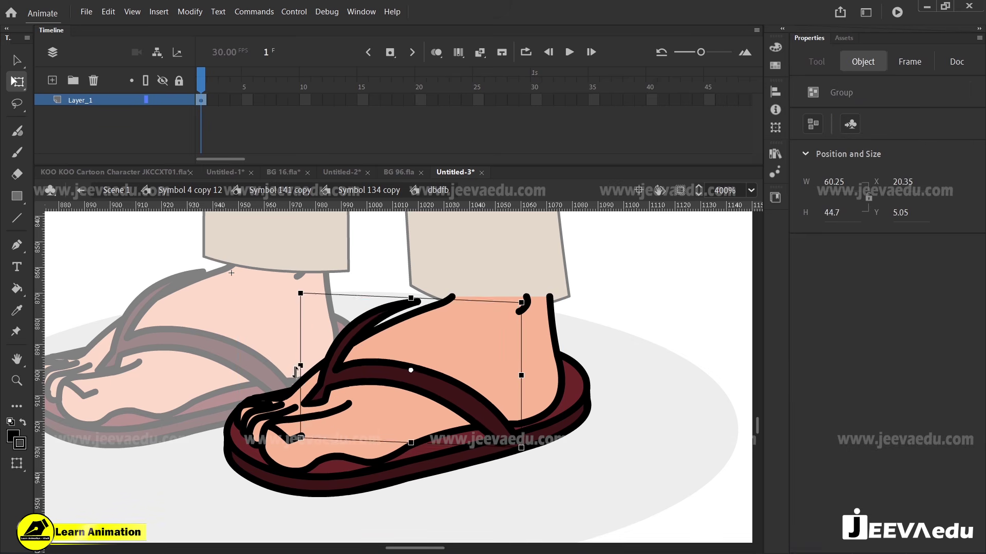
drag(297, 371, 300, 392)
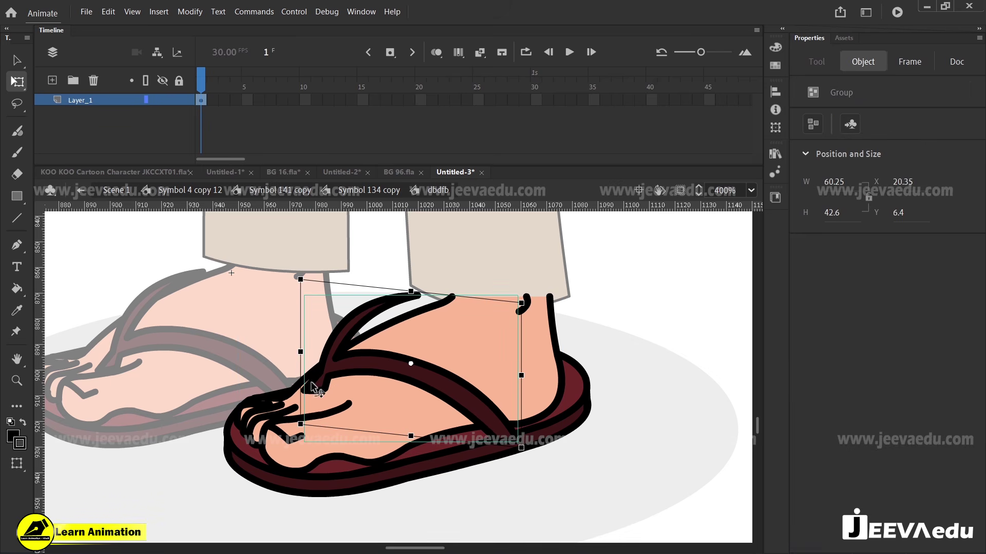
Step: Enter the strap group, delete the outline segments at its toe end and extend the tip to a point at the toes
double_click(298, 384)
drag(281, 395, 312, 407)
key(Delete)
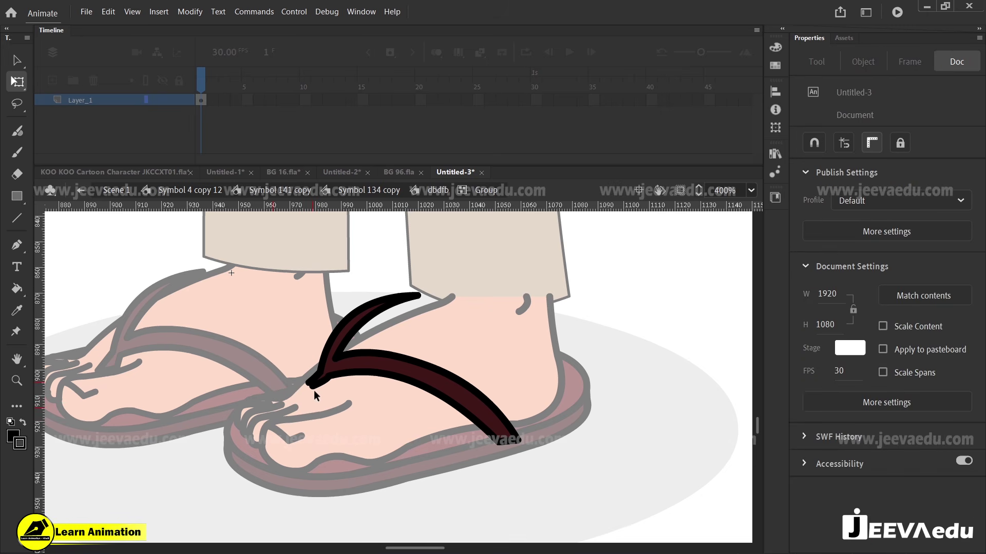
click(300, 380)
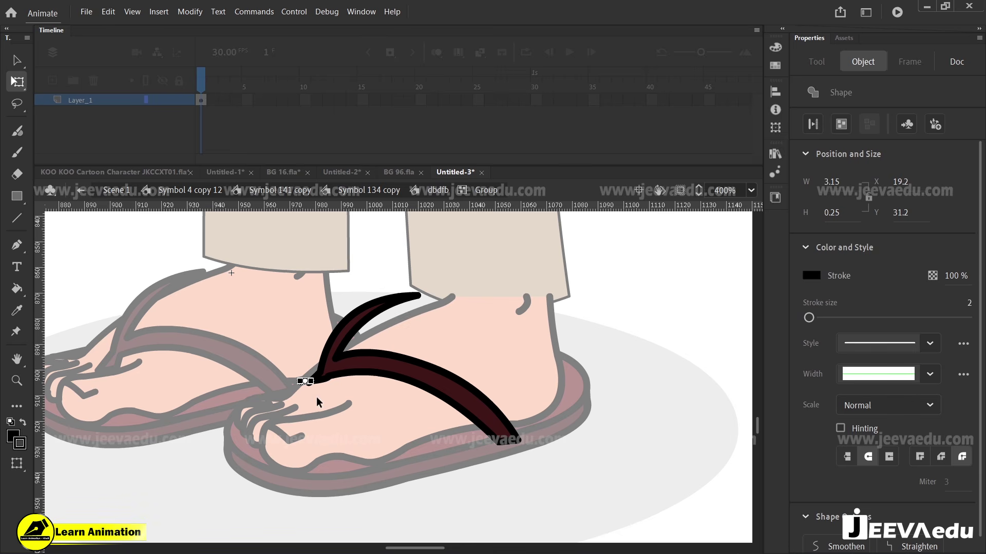
key(Delete)
click(309, 383)
key(Delete)
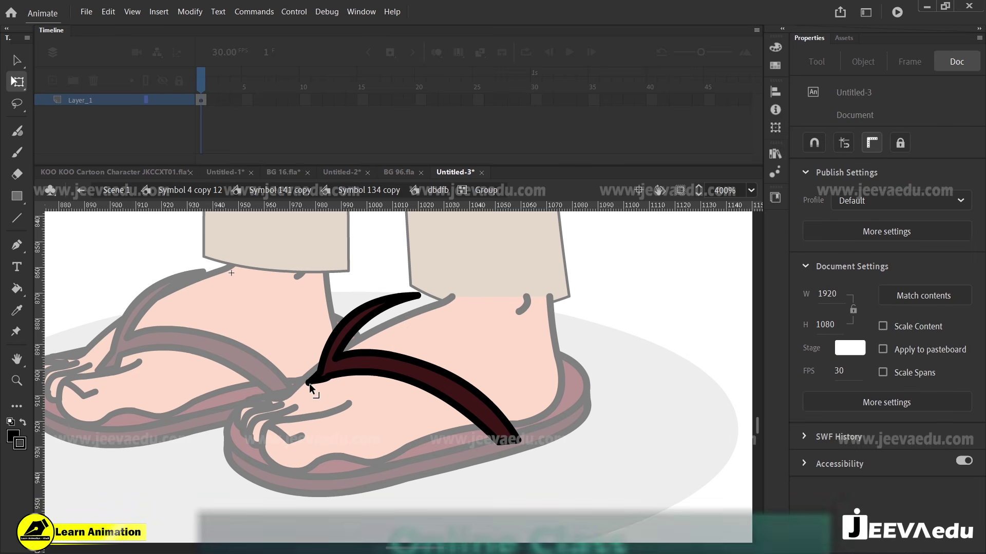
key(v)
click(308, 382)
key(Delete)
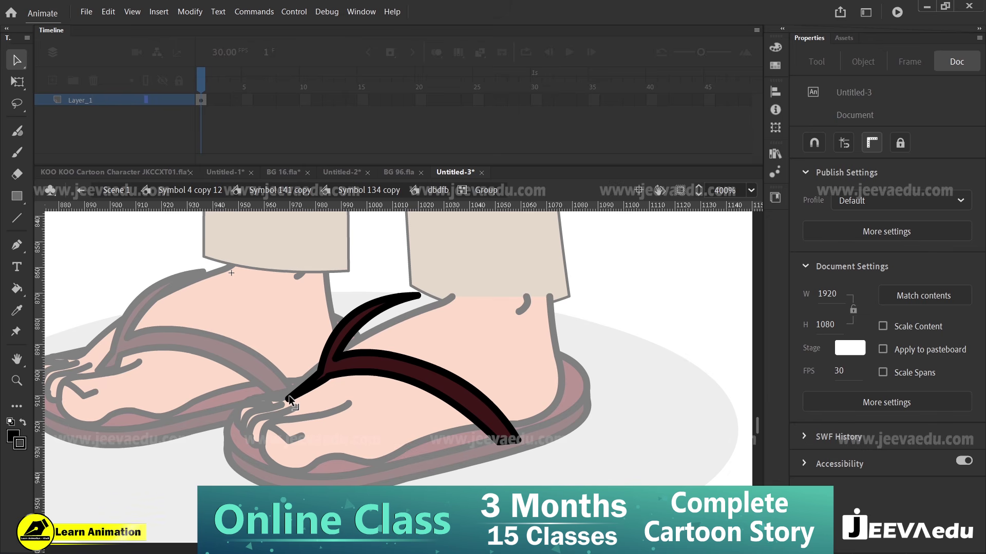
Step: Try deleting the big toe's short inner line inside the nested foot symbol, restore it and leave that symbol
double_click(304, 420)
double_click(304, 420)
key(ctrl+a)
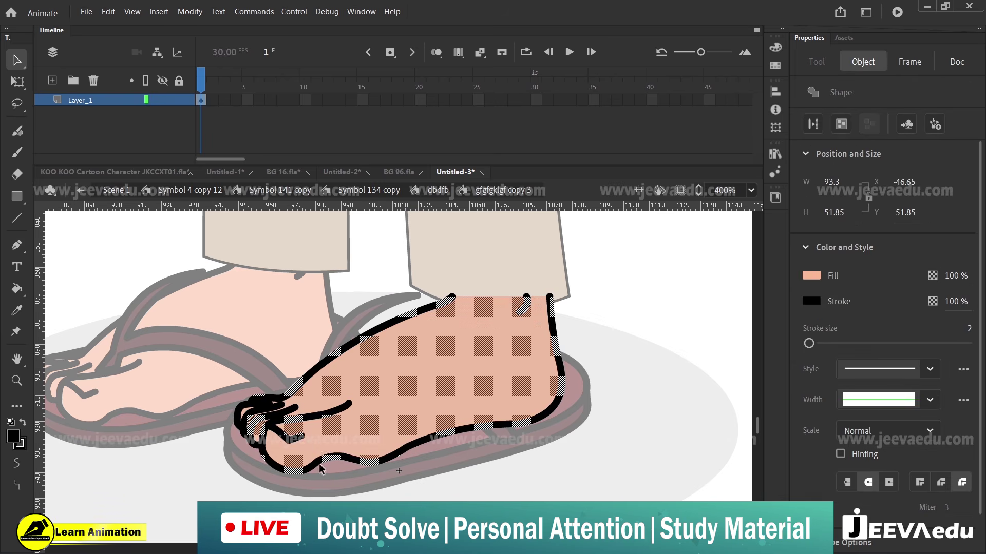
click(319, 466)
click(296, 438)
key(Delete)
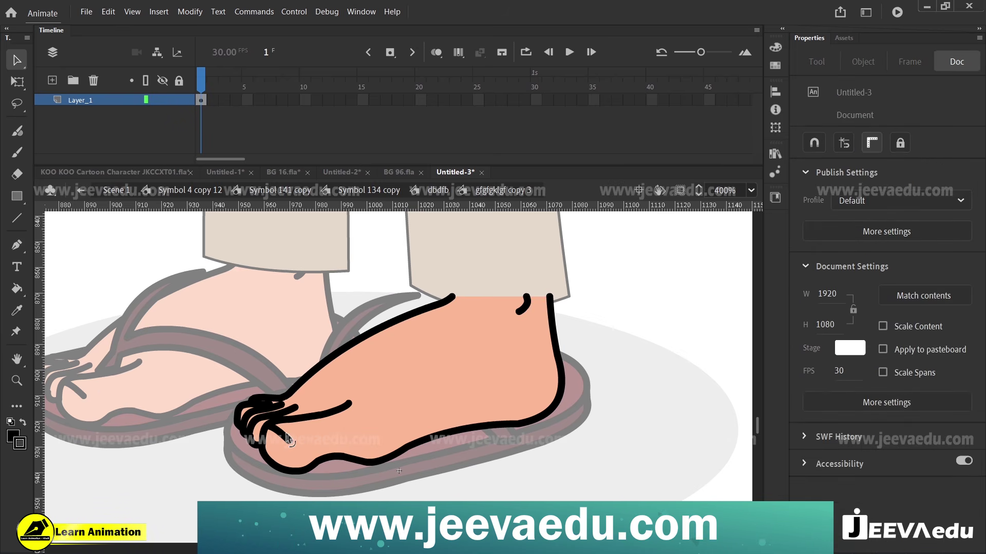
click(284, 435)
key(Delete)
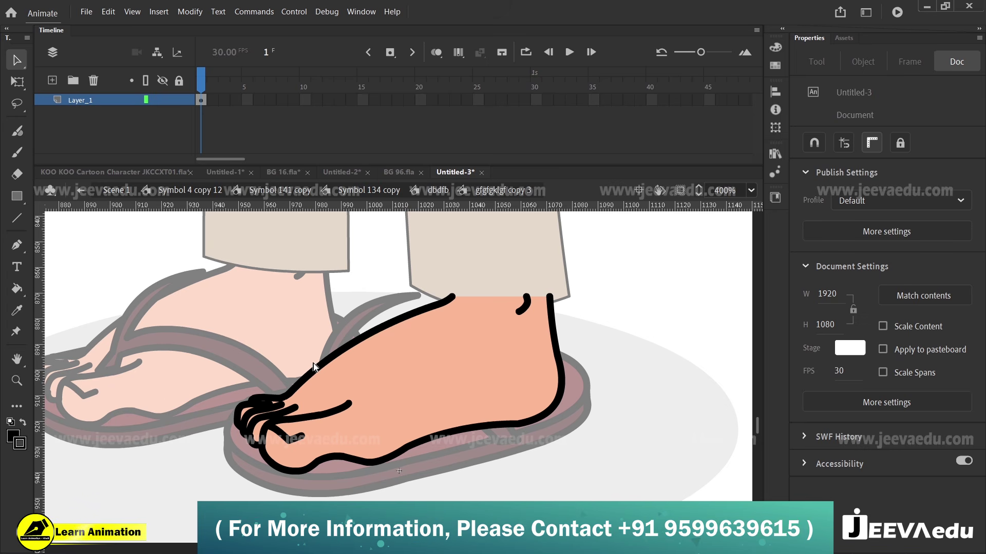
double_click(352, 324)
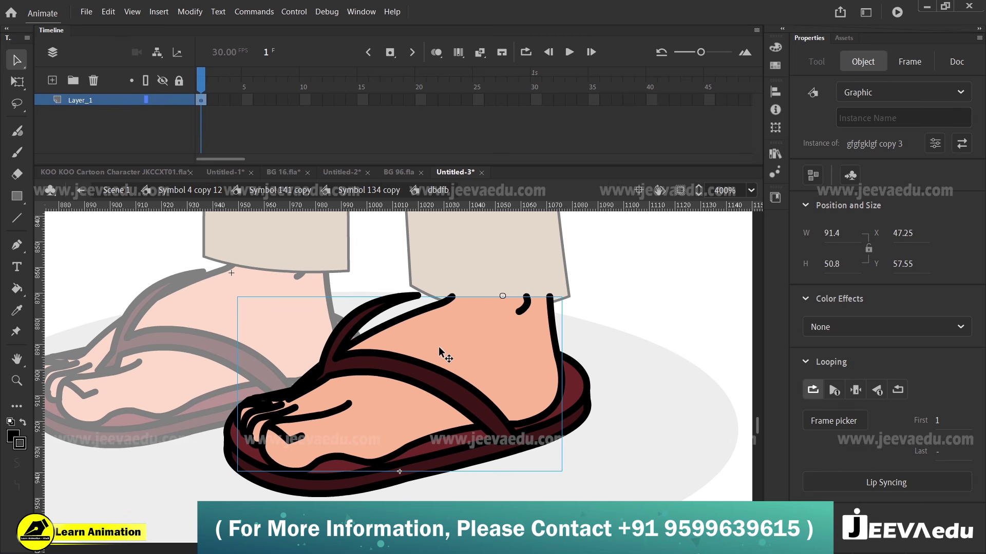
Step: Break apart the nested foot symbol, group its shapes and arrange the group between the strap and the sole
key(ctrl+b)
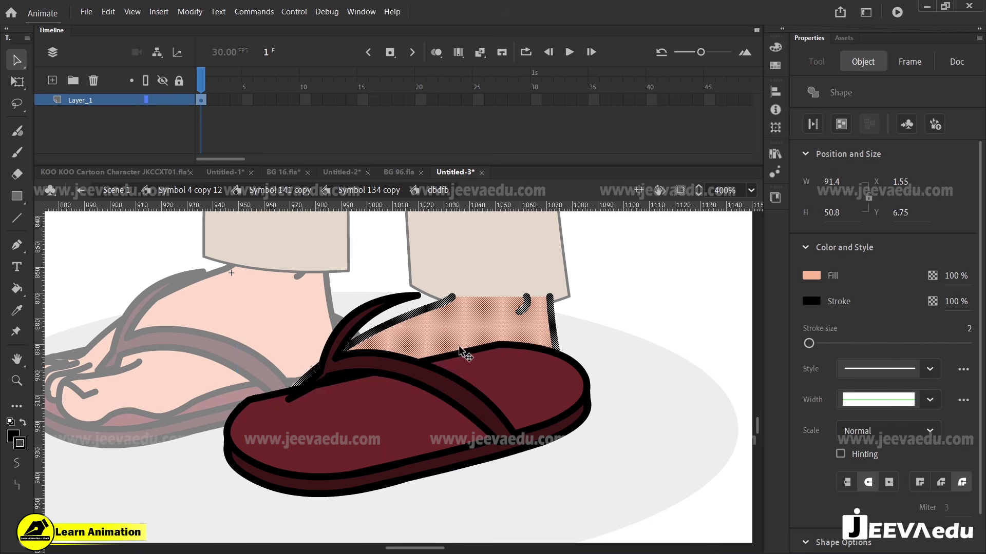
key(ctrl+g)
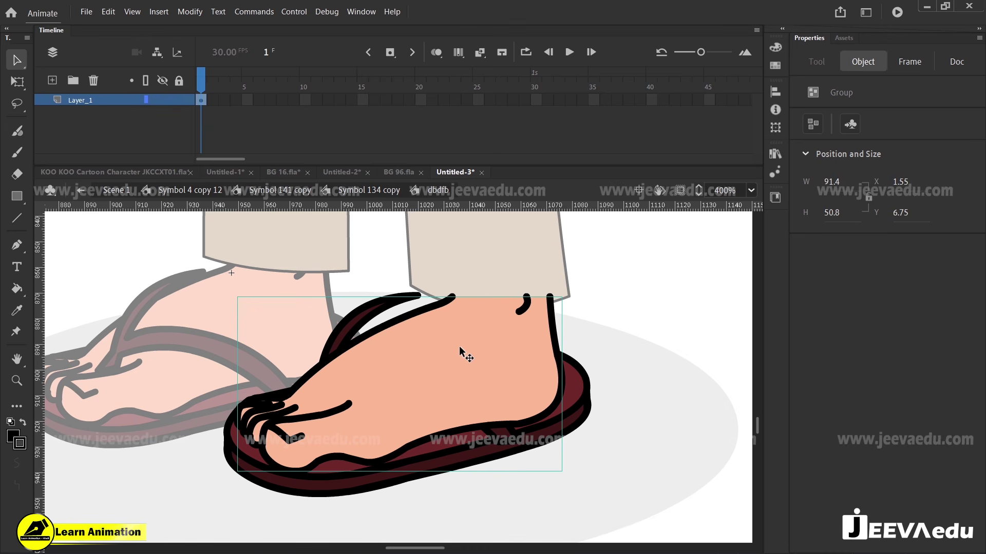
key(ctrl+shift+Up)
key(ctrl+Down)
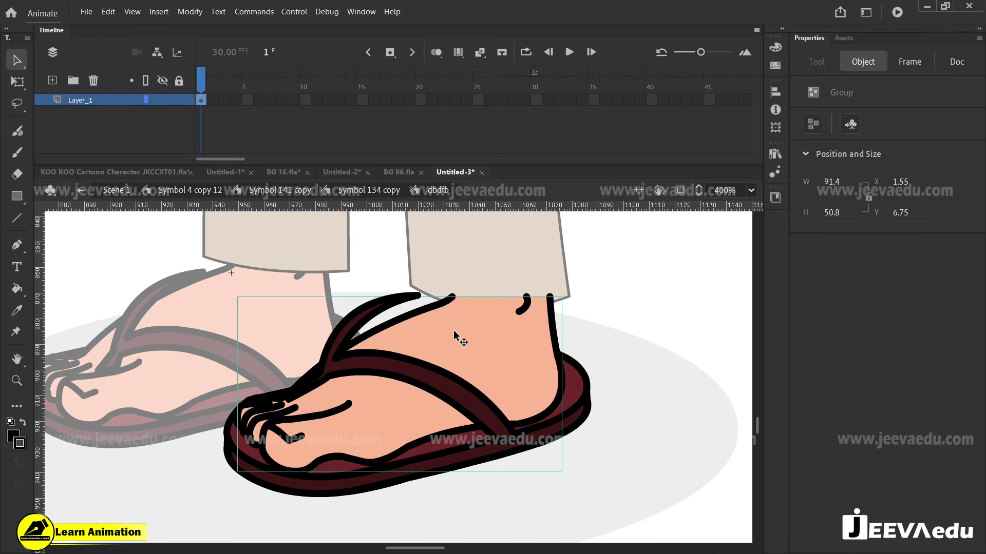
Step: Enter the foot group and delete the short inner line segments on the big toe
double_click(346, 430)
click(262, 497)
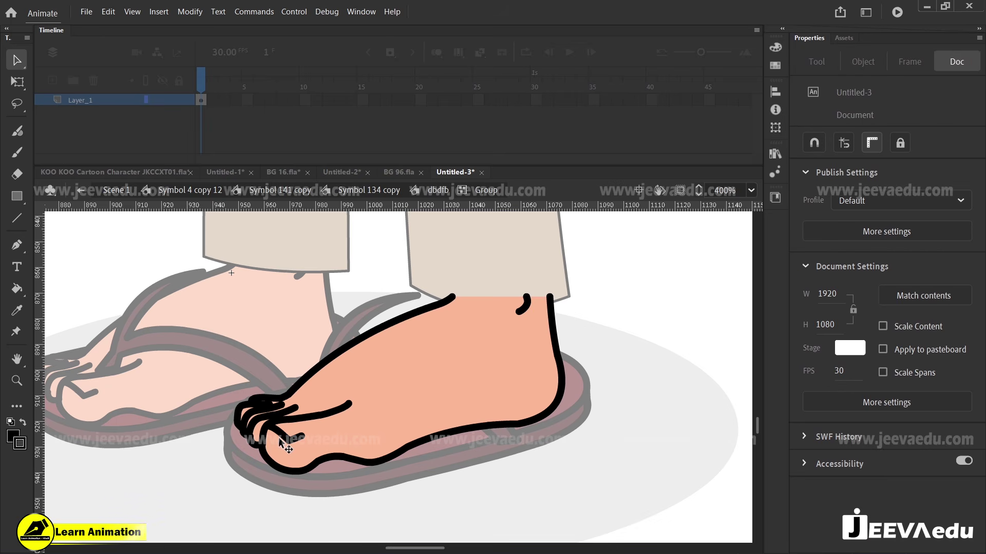
click(286, 440)
key(Delete)
click(295, 439)
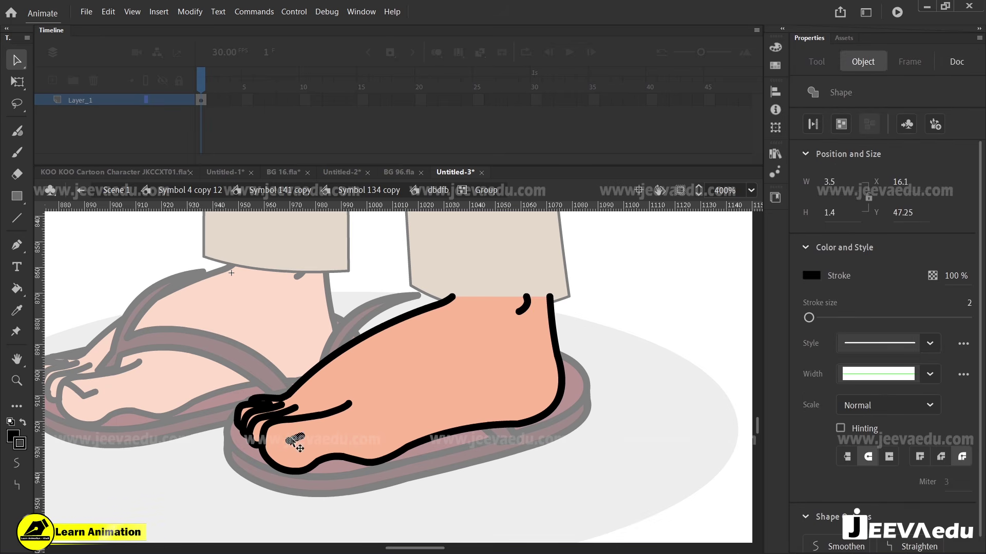
key(Delete)
Step: Reshape the line above the big toe into a short toe divider and delete its surplus segments
mouse_move(301, 416)
mouse_down()
mouse_move(253, 473)
mouse_move(257, 461)
mouse_up()
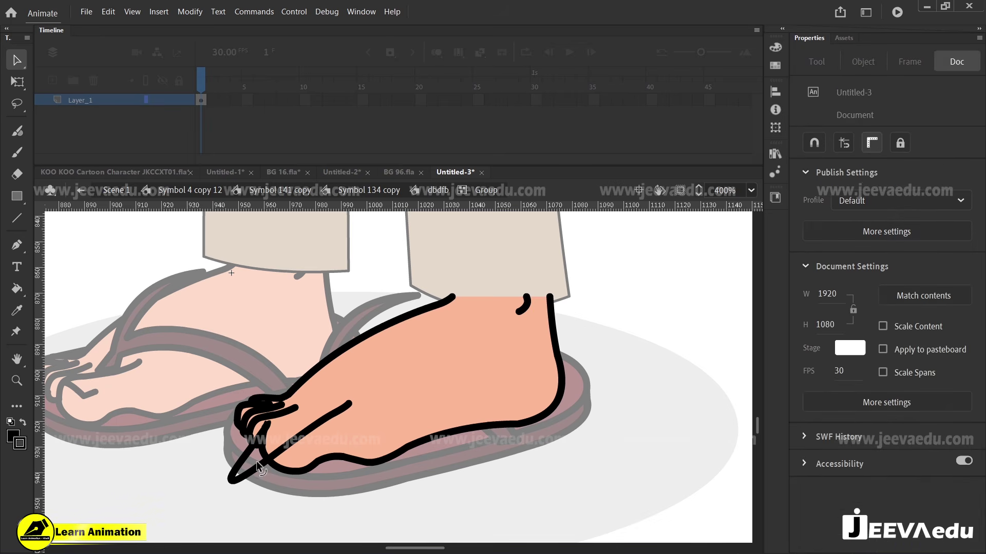
click(249, 450)
key(Delete)
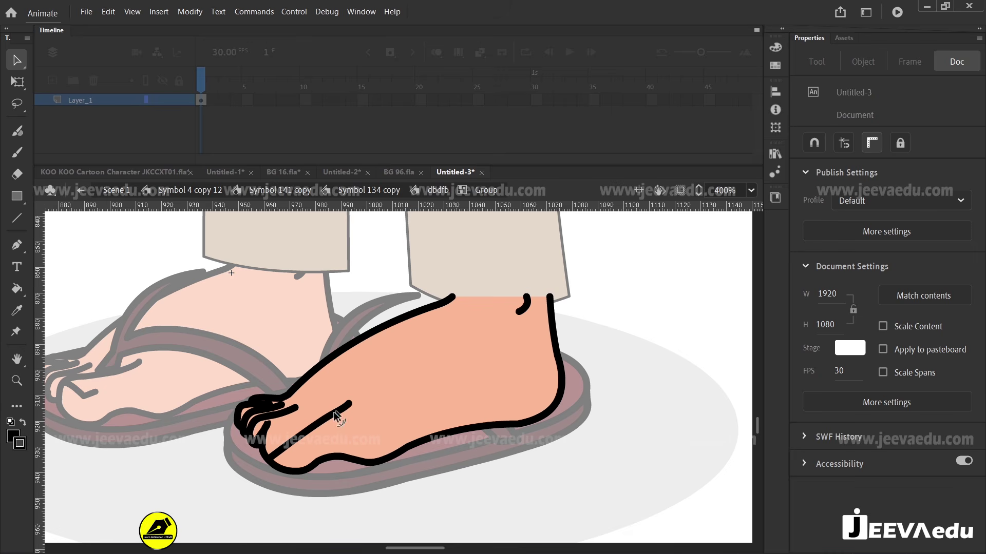
drag(312, 427, 279, 438)
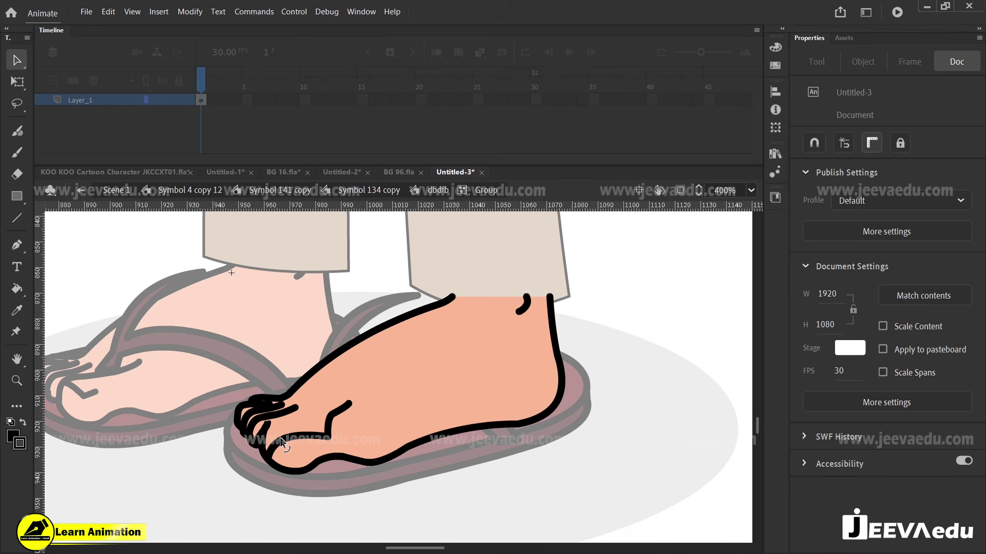
click(327, 418)
key(Delete)
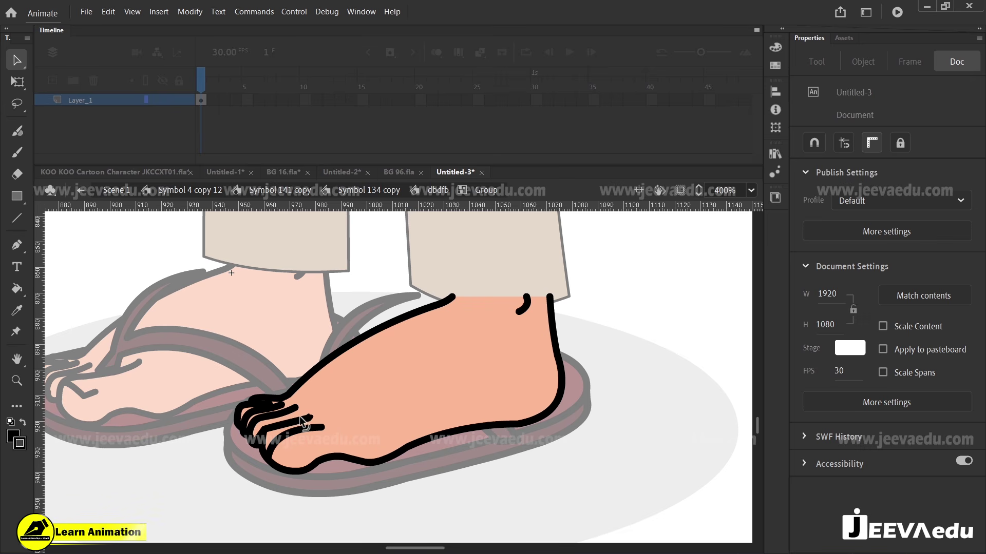
Step: Pull the extra lines of the smallest toe out of the outline and delete the stray segments
click(266, 403)
key(Delete)
mouse_move(258, 406)
mouse_down()
mouse_move(236, 372)
mouse_move(216, 383)
mouse_move(221, 415)
mouse_up()
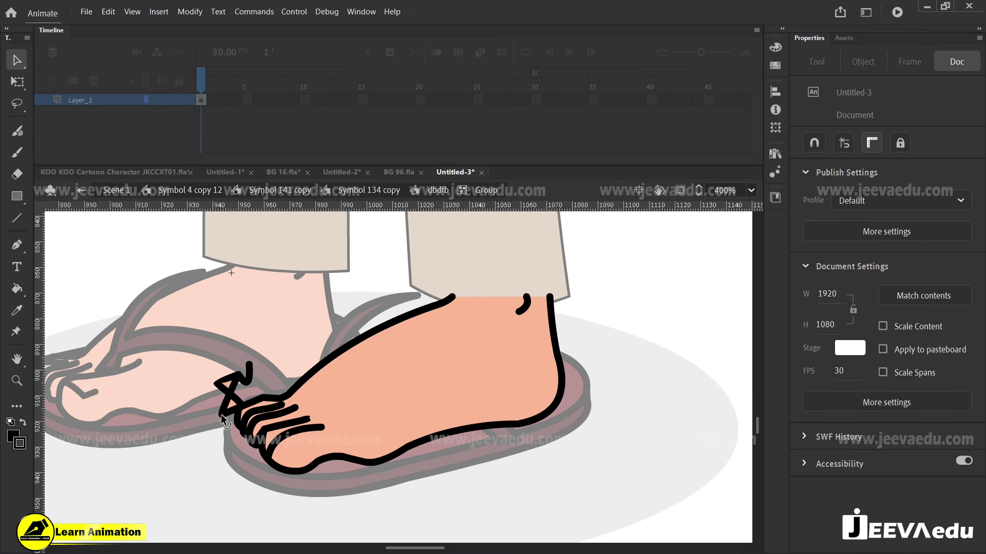
click(226, 402)
key(Delete)
click(233, 399)
key(Delete)
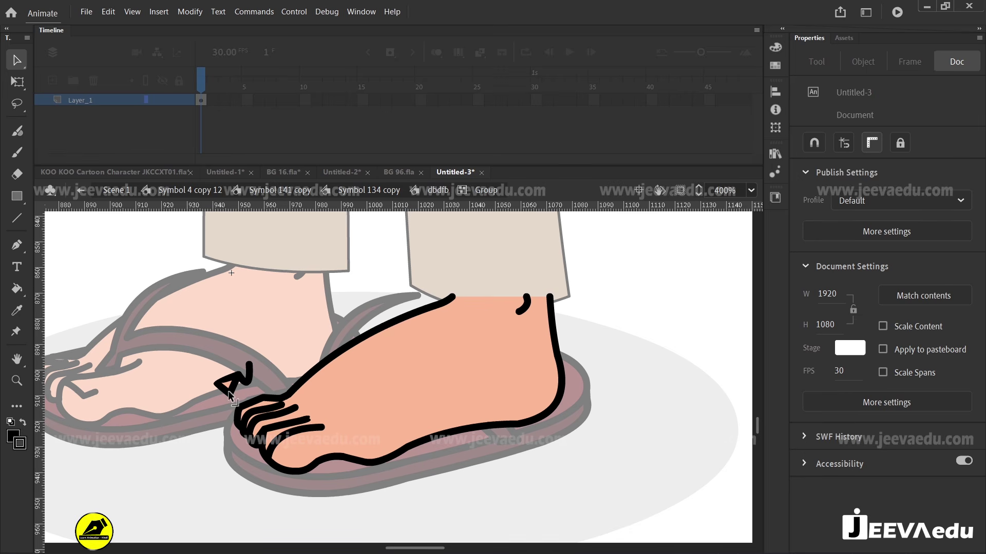
double_click(236, 384)
key(Delete)
click(234, 383)
key(Delete)
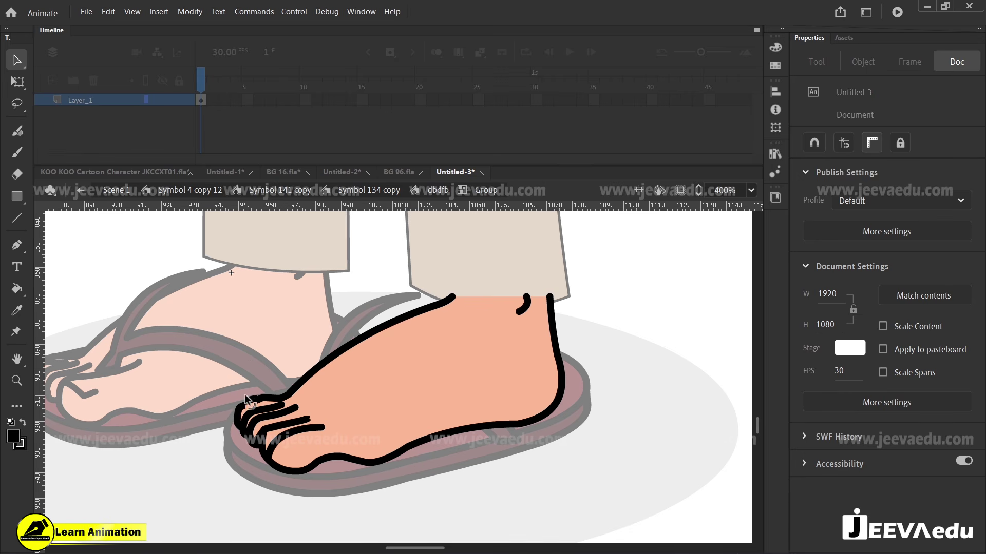
Step: Pull the toe end of the instep outline forward to the smallest toe, delete the stray stroke beside it and undo the instep line's deletion
drag(245, 396, 246, 394)
drag(278, 386, 286, 337)
drag(284, 397, 309, 337)
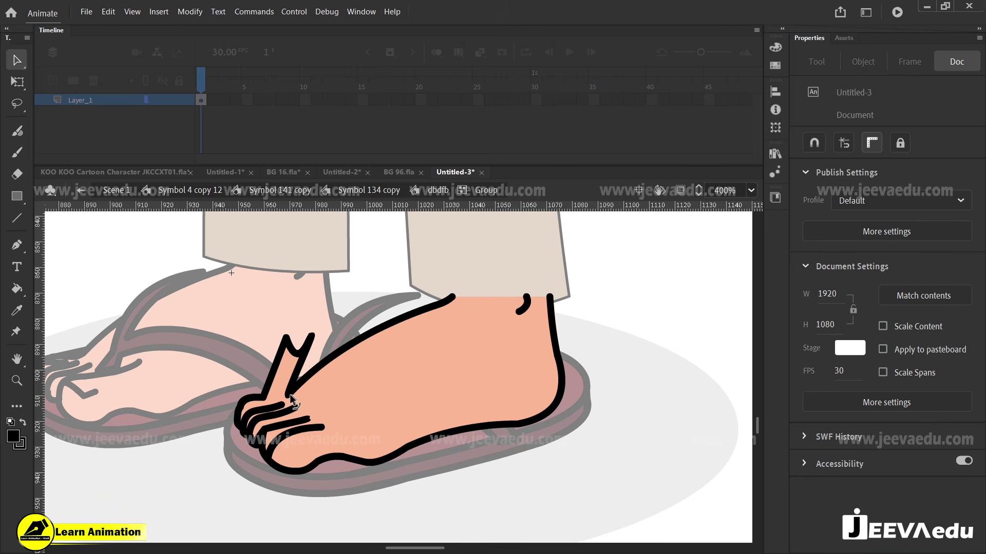
mouse_move(289, 395)
mouse_down()
mouse_move(256, 401)
mouse_move(266, 396)
mouse_up()
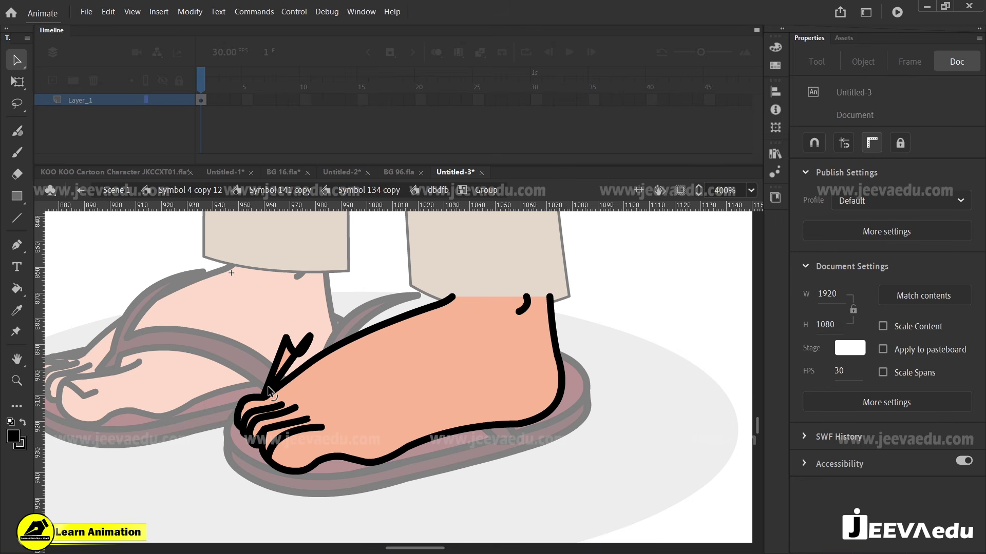
click(272, 381)
key(Delete)
click(275, 383)
key(Delete)
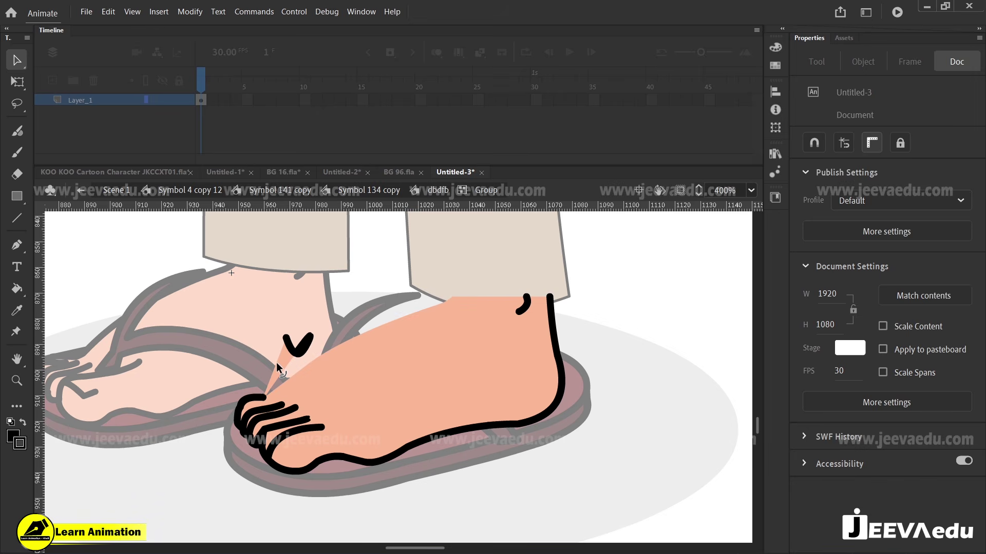
key(ctrl+z)
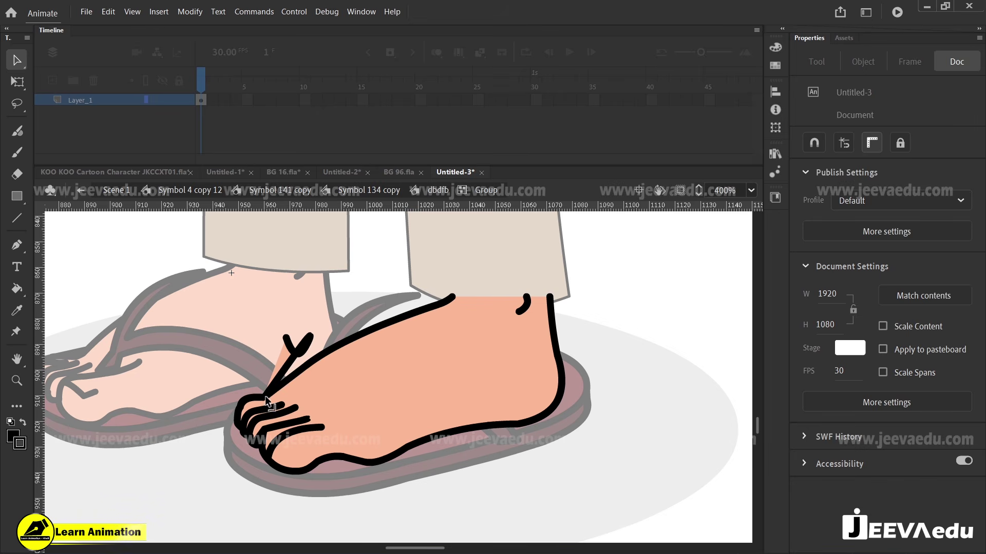
Step: Delete the remaining stray segments above the toes and leave the foot group
click(276, 390)
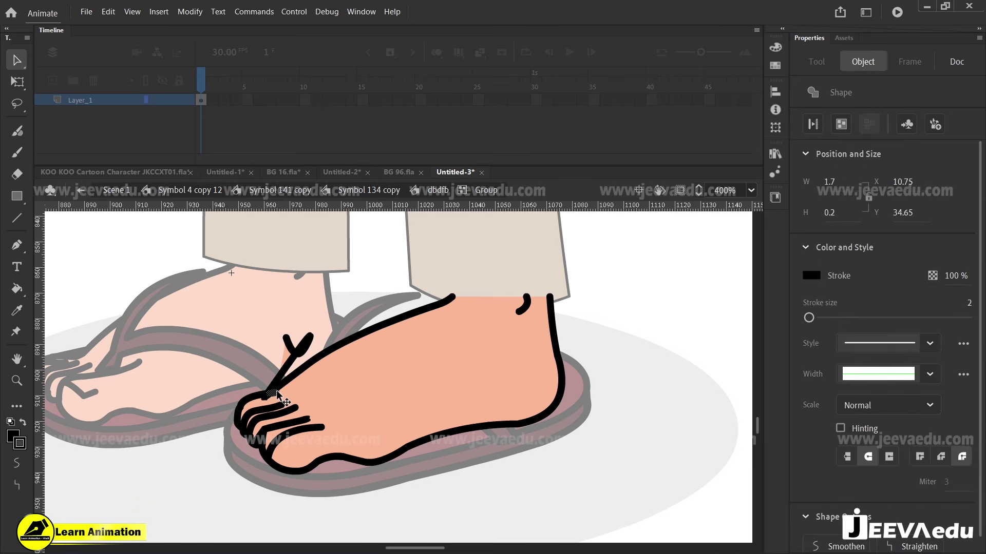
key(Delete)
click(286, 368)
key(Delete)
click(285, 362)
key(Delete)
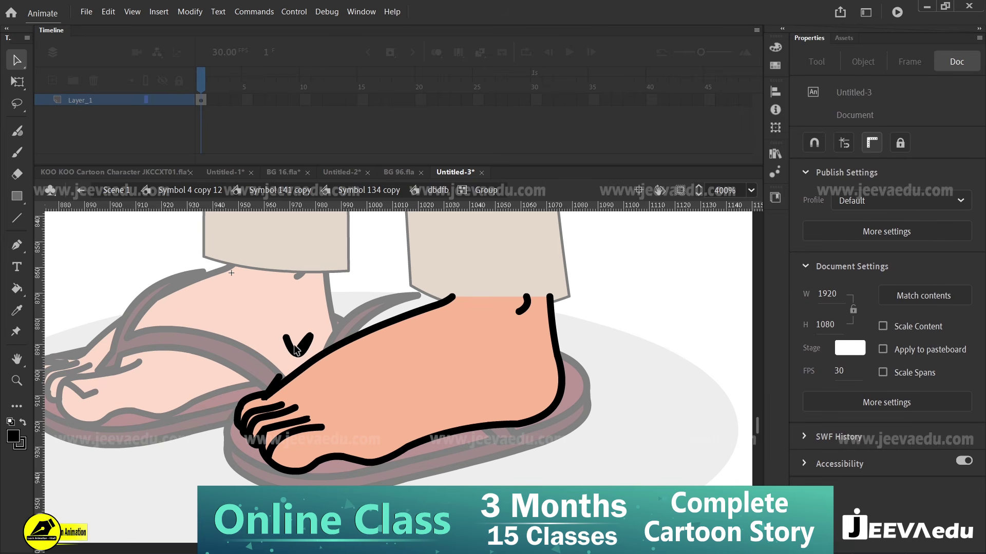
click(297, 353)
key(Delete)
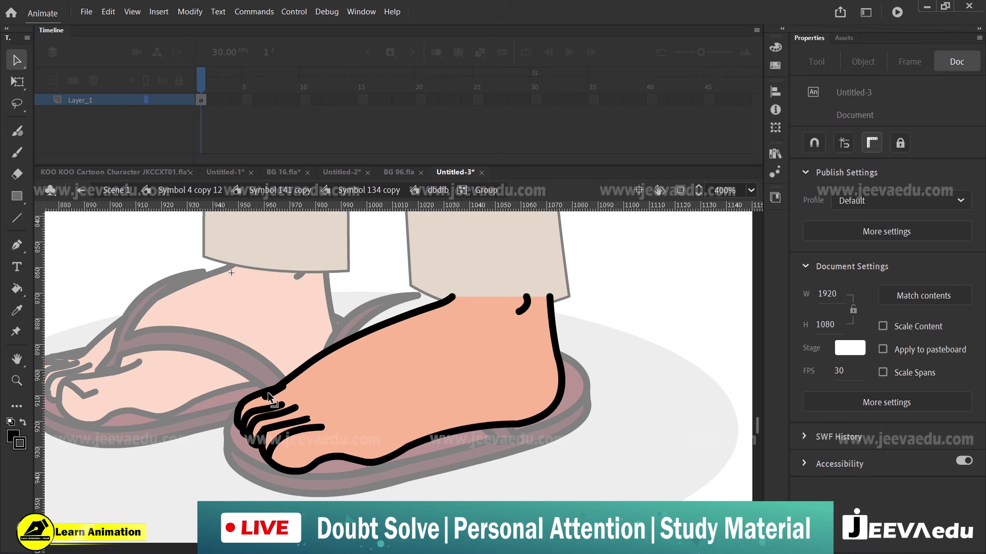
click(267, 394)
key(Delete)
click(267, 394)
key(Delete)
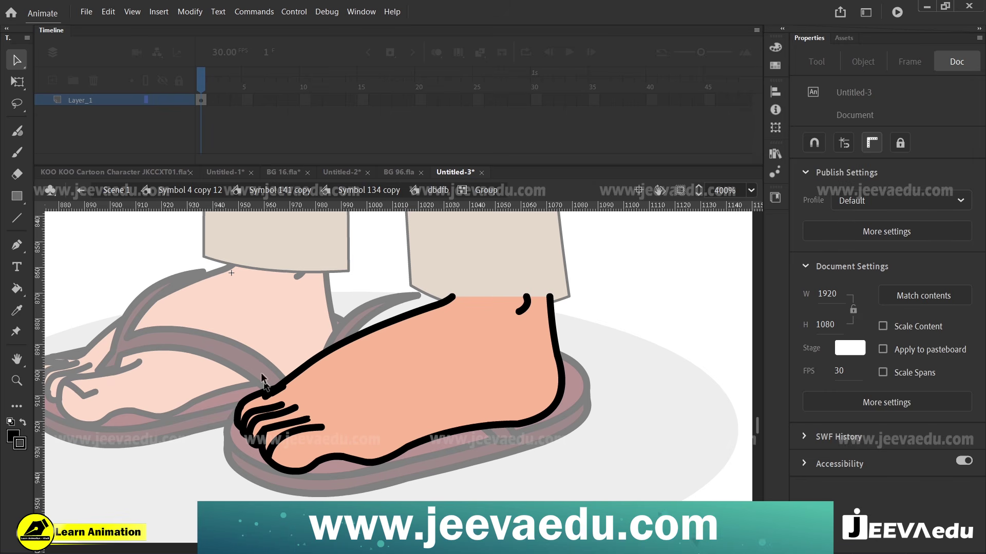
double_click(251, 350)
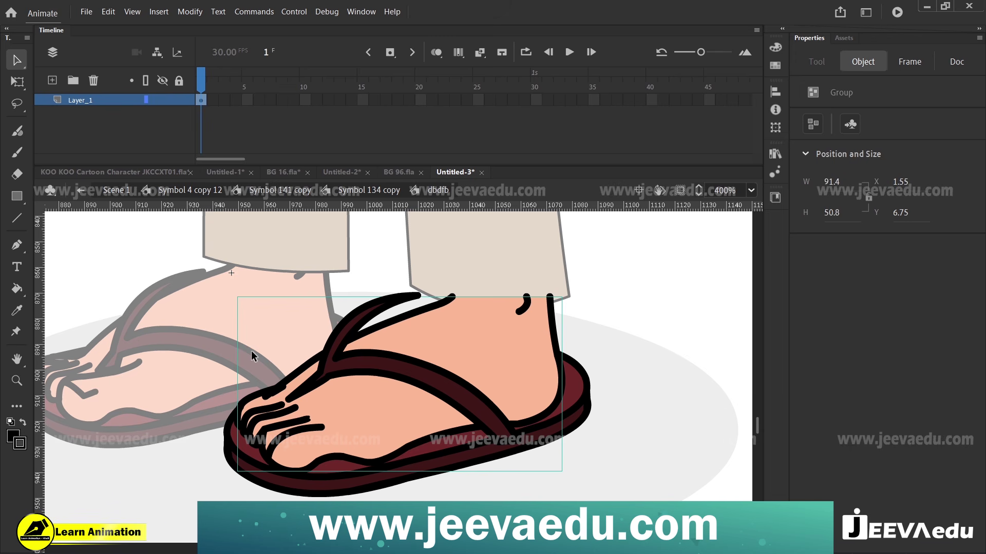
Step: Reshape the toe end of the sandal strap to follow the foot's outline and leave the foot symbol
double_click(304, 389)
drag(290, 397, 310, 365)
click(315, 358)
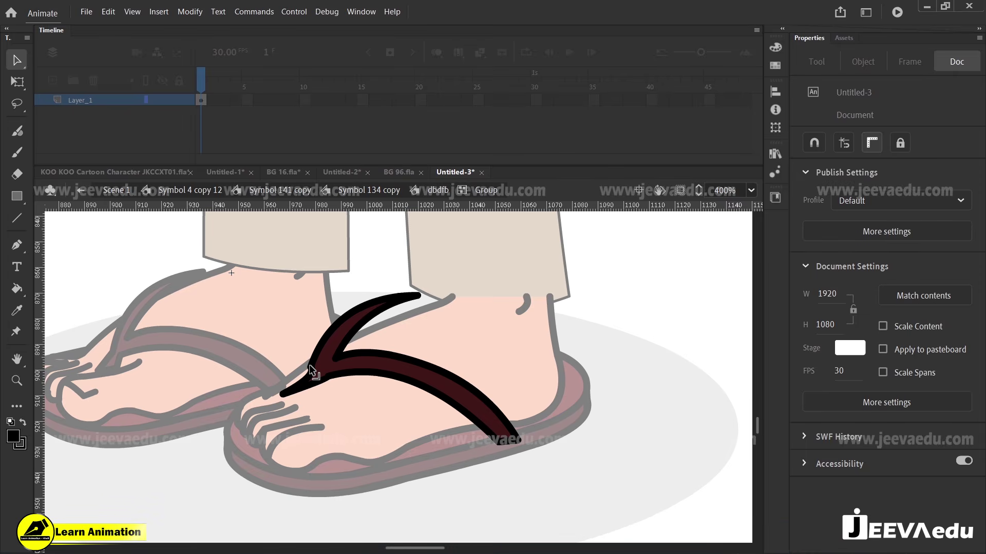
double_click(273, 355)
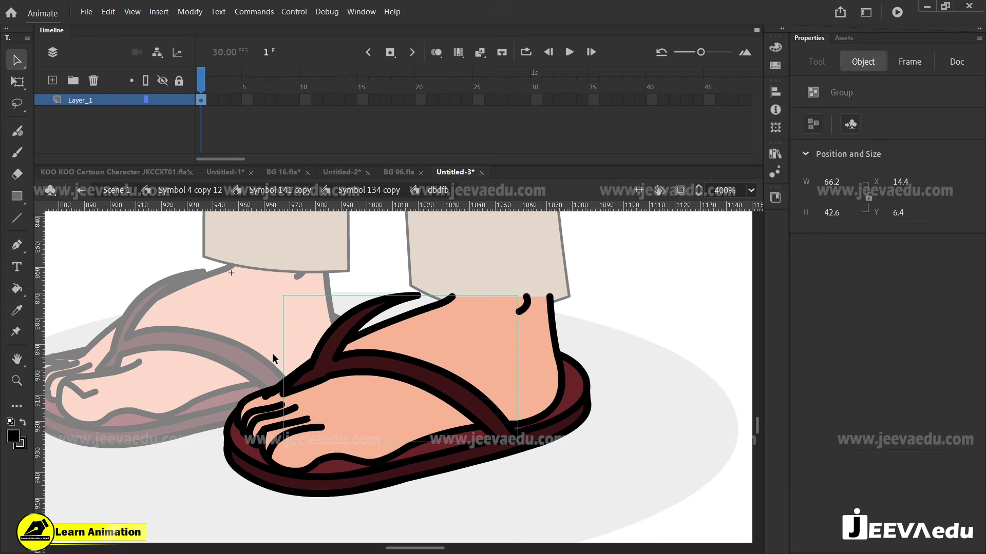
click(272, 356)
key(z)
alt+click(313, 399)
alt+click(313, 399)
key(v)
double_click(389, 417)
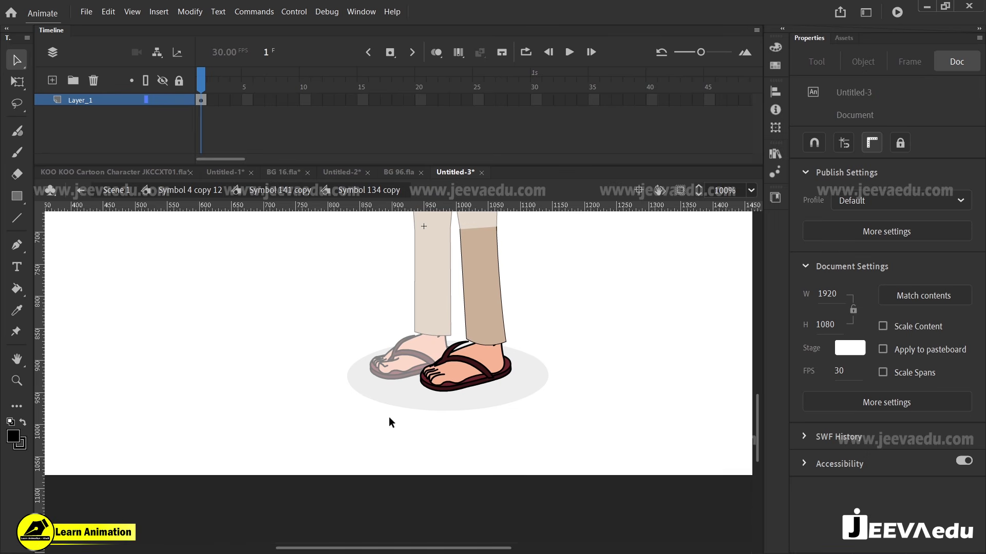
Step: Re-enter the strap group and bend the far strap's upper end and curve down against the instep outline
key(z)
click(435, 357)
click(435, 358)
key(v)
double_click(467, 380)
click(444, 353)
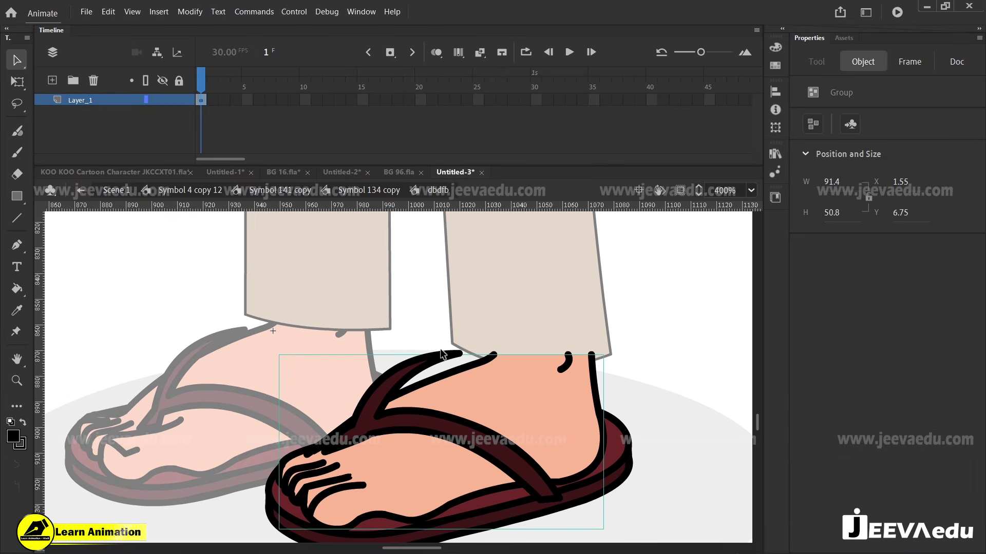
double_click(441, 338)
double_click(447, 355)
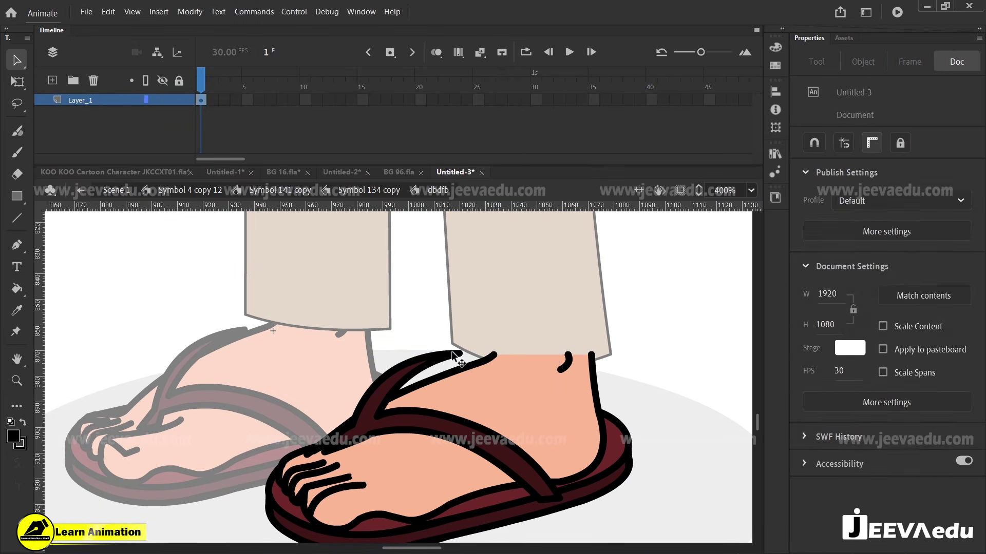
double_click(457, 356)
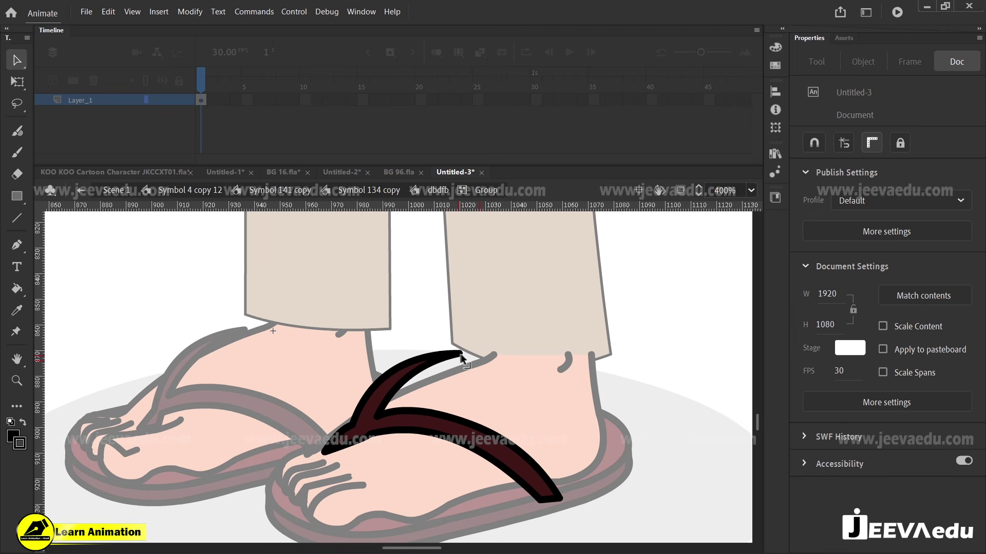
drag(462, 360, 476, 362)
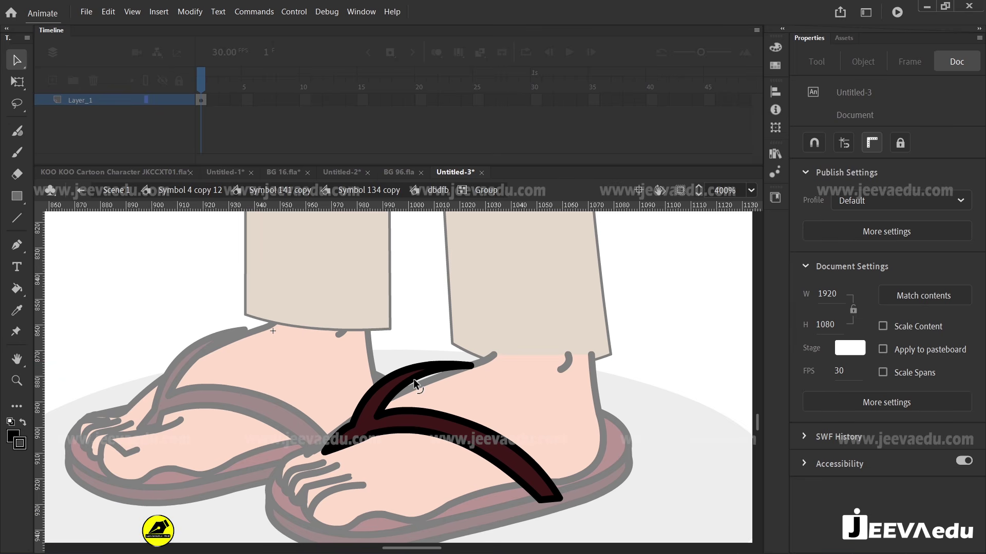
drag(380, 380, 377, 382)
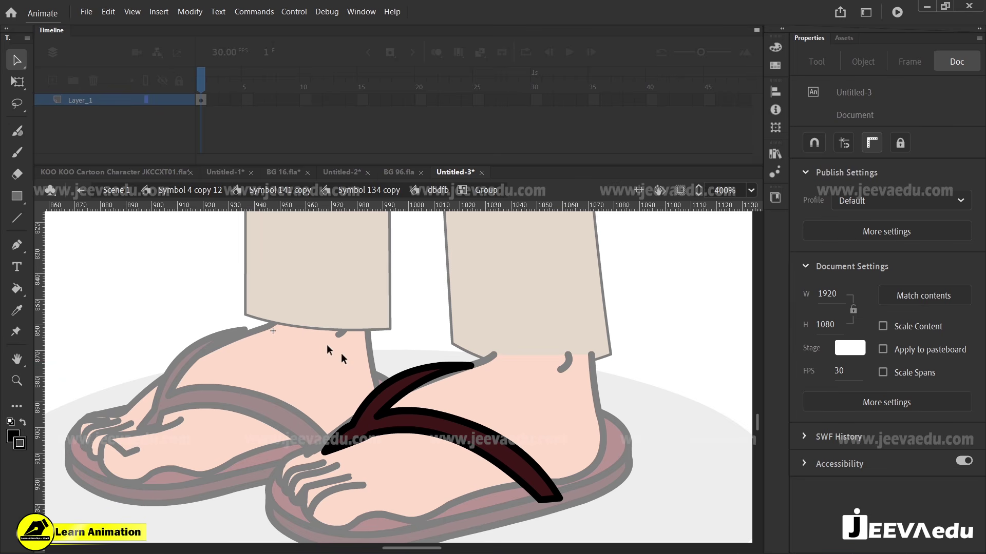
Step: Return to Symbol 4 copy 12 and delete the grey shadow ellipse under the feet
key(z)
alt+click(284, 320)
click(170, 190)
click(169, 191)
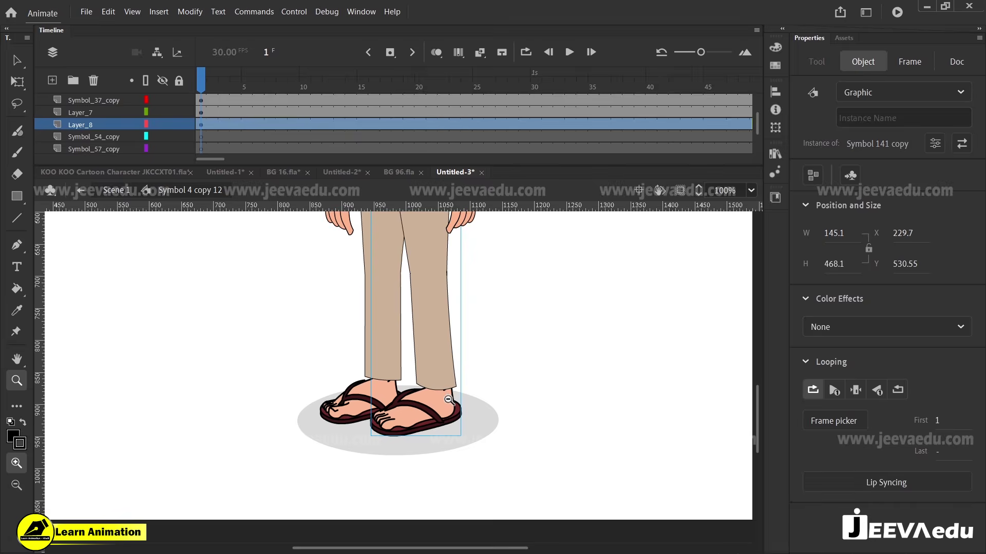
click(404, 354)
click(404, 353)
key(v)
key(z)
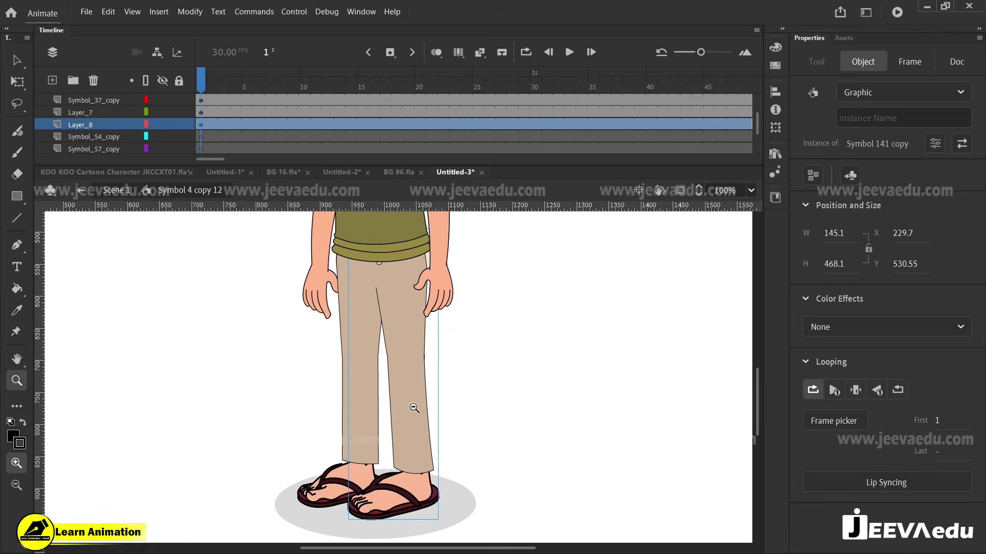
alt+click(413, 407)
click(436, 478)
key(v)
click(424, 419)
key(Delete)
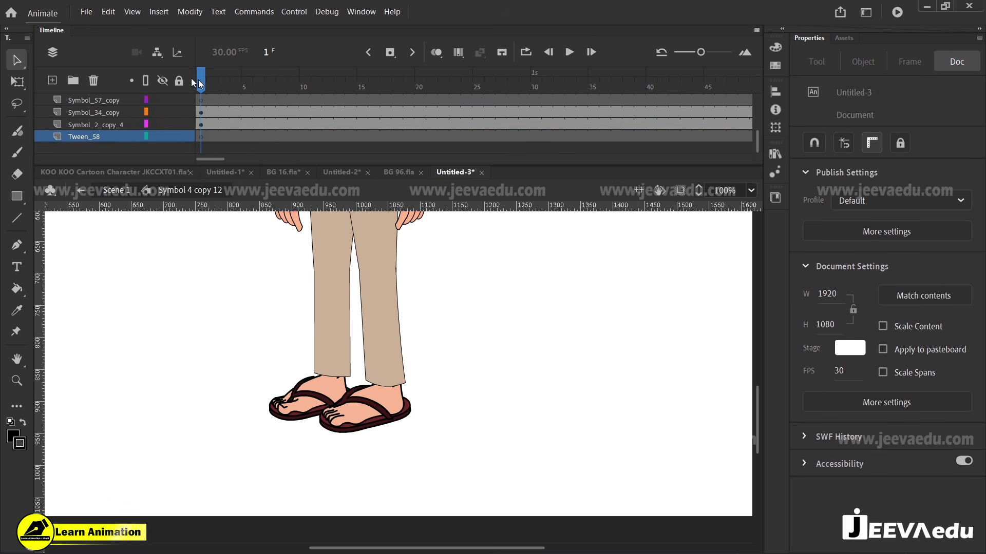
Step: Delete the empty layers Symbol_57_copy, Symbol_54_copy and Tween_58
click(99, 101)
click(94, 80)
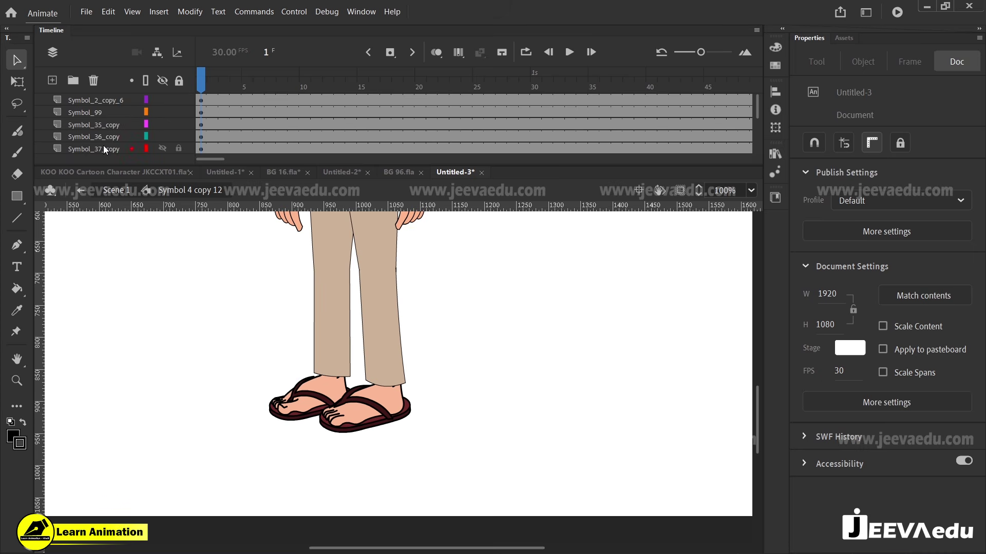
scroll(104, 144, down, 5)
click(100, 114)
click(93, 81)
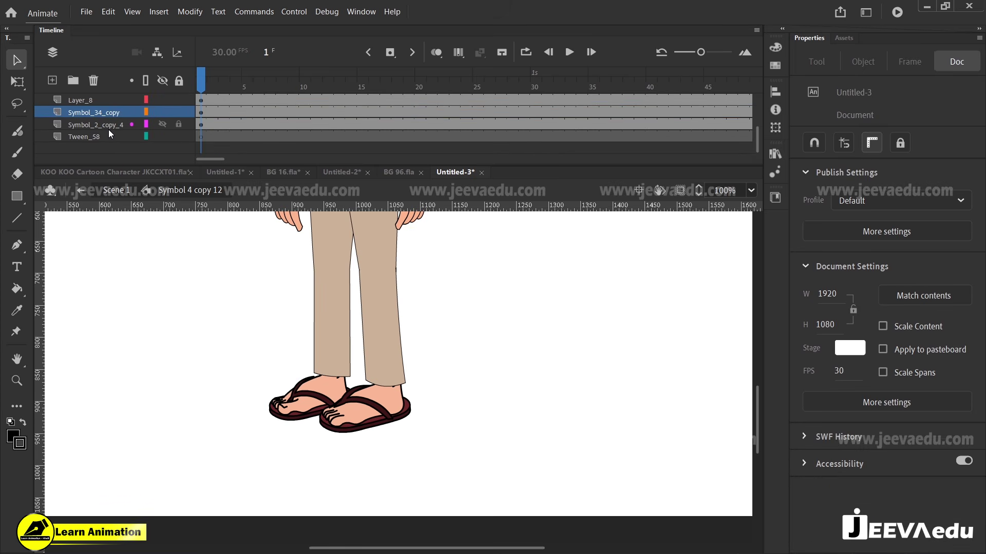
click(101, 138)
click(93, 80)
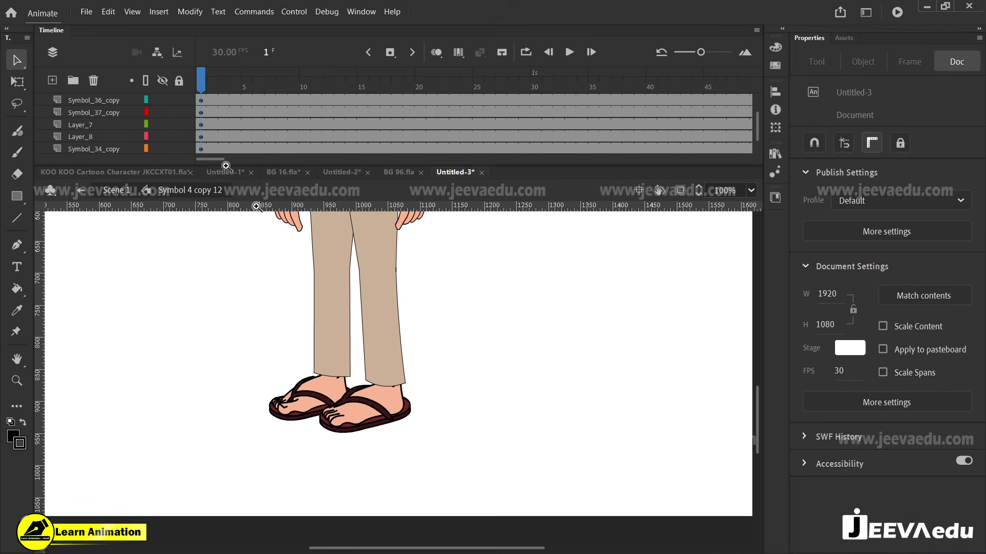
Step: Enter the arm symbol Symbol 2 copy 19 and rotate the forearm about the elbow until it points almost horizontally outward
key(z)
alt+click(399, 333)
alt+click(399, 334)
click(403, 360)
click(389, 394)
key(v)
click(375, 408)
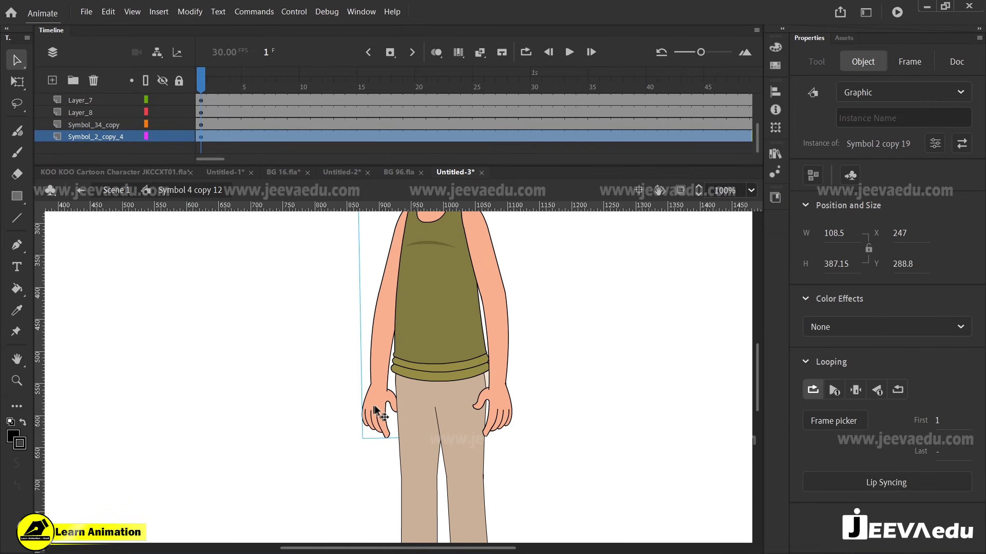
double_click(381, 408)
click(385, 411)
key(q)
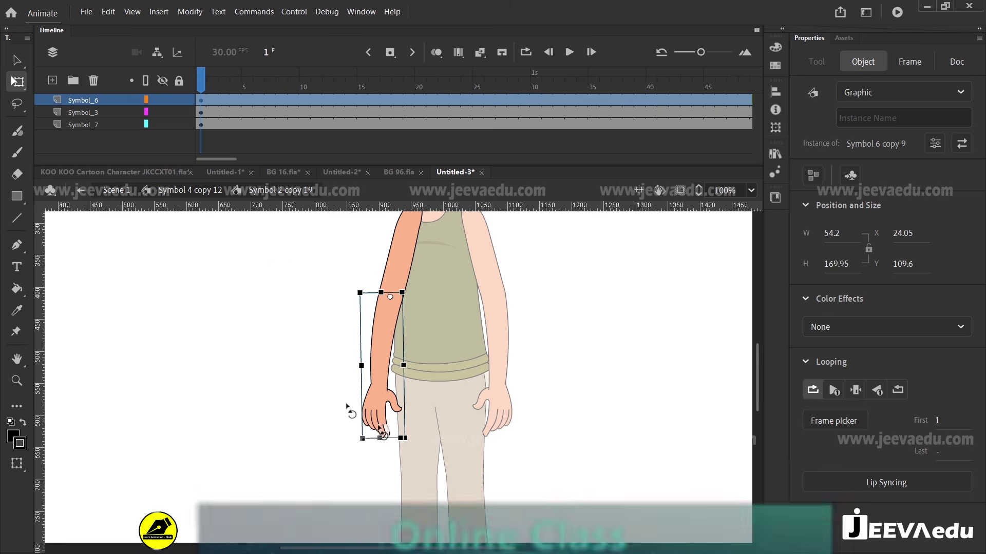
drag(349, 407, 314, 324)
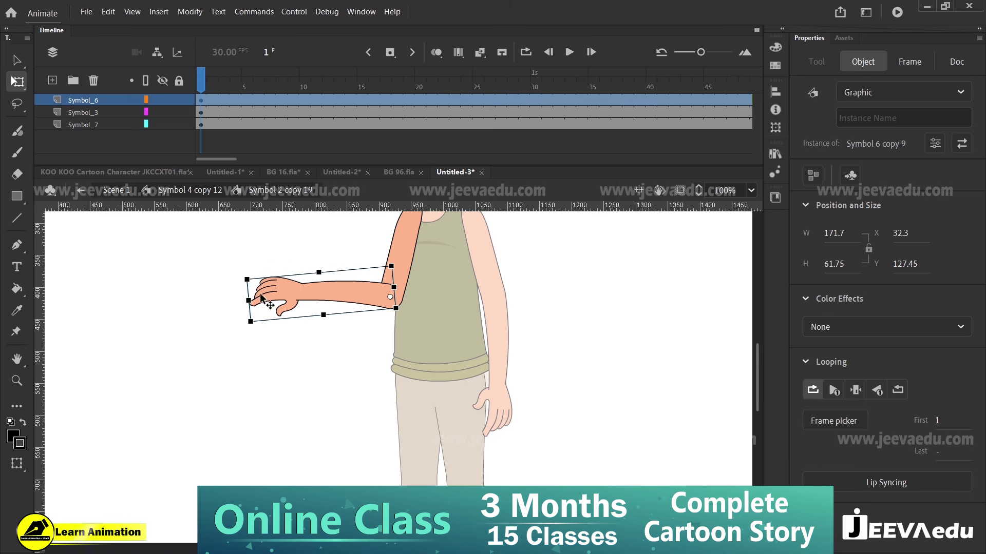
Step: Shorten the outstretched forearm slightly from the hand end and return to Symbol 4 copy 12
drag(246, 298, 259, 300)
double_click(503, 406)
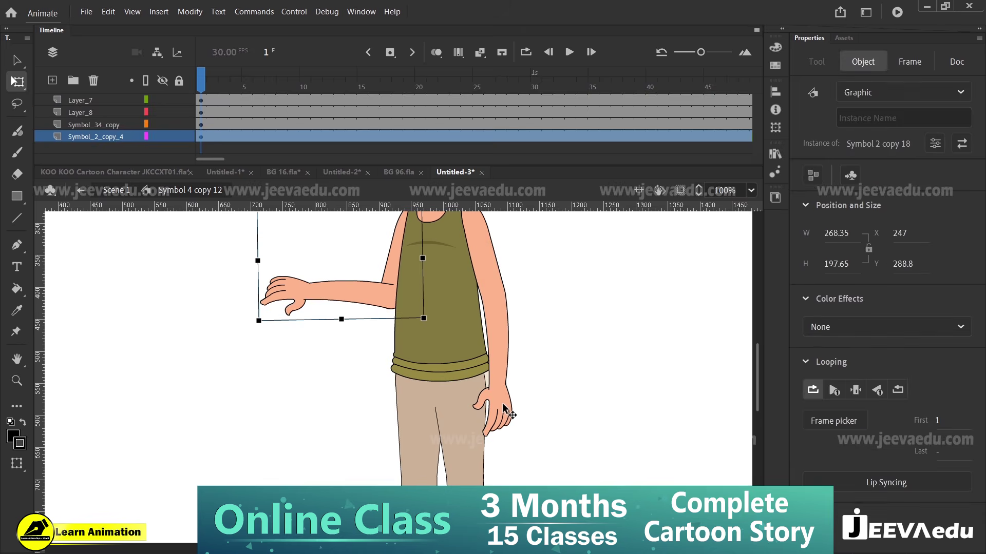
Step: Enter the other arm symbol, Symbol 2 copy 18, and rotate its forearm about the elbow until it lies across the belly
double_click(505, 411)
click(506, 413)
drag(512, 450, 365, 326)
click(441, 331)
key(z)
alt+click(442, 345)
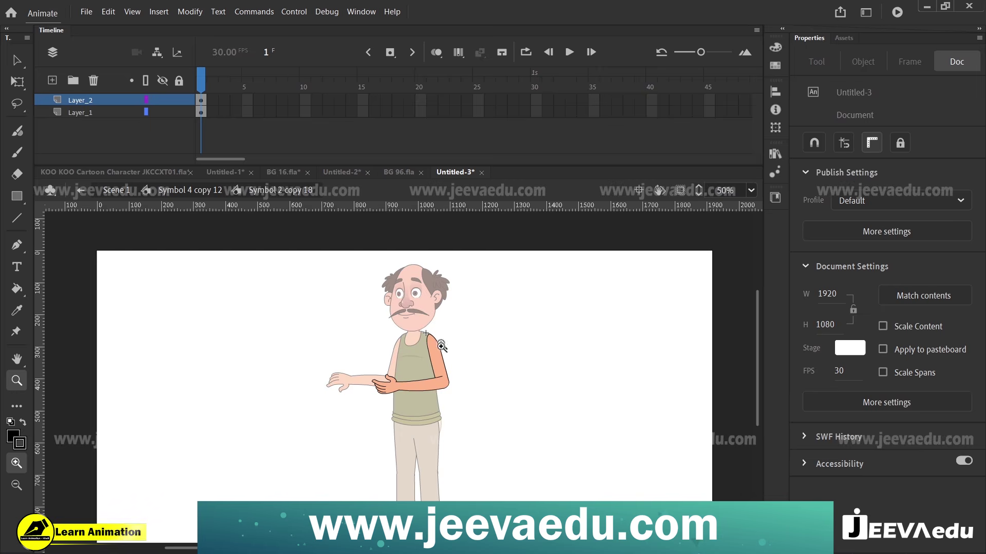
click(439, 370)
drag(454, 397, 468, 392)
key(v)
Step: Add a new layer in Symbol 2 copy 18 and move it below Layer_1
drag(473, 338, 363, 442)
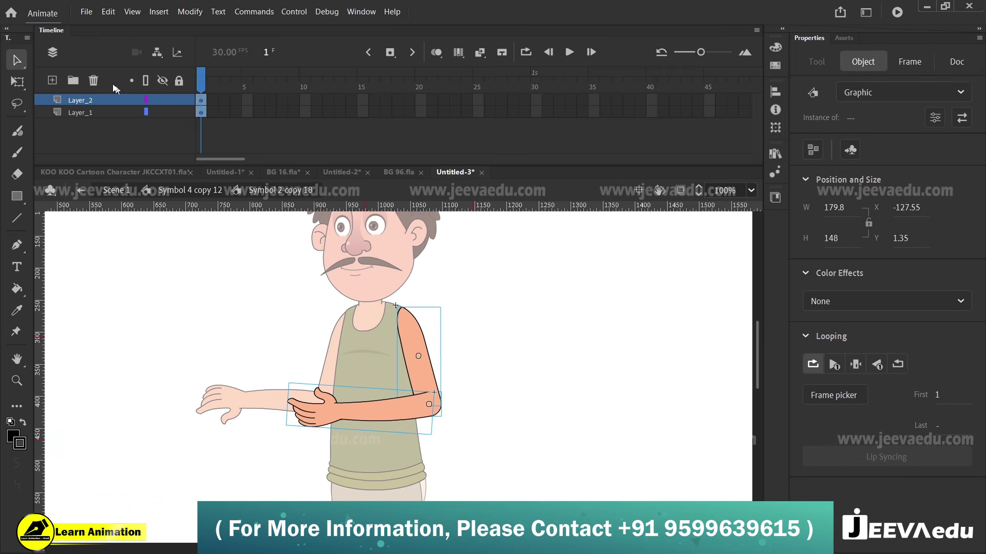
click(112, 260)
click(52, 81)
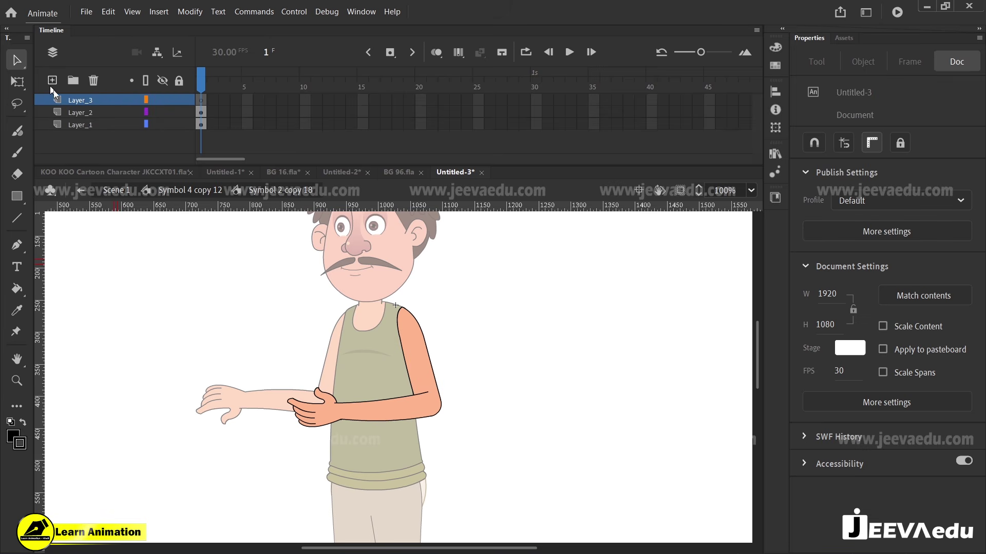
drag(72, 100, 75, 128)
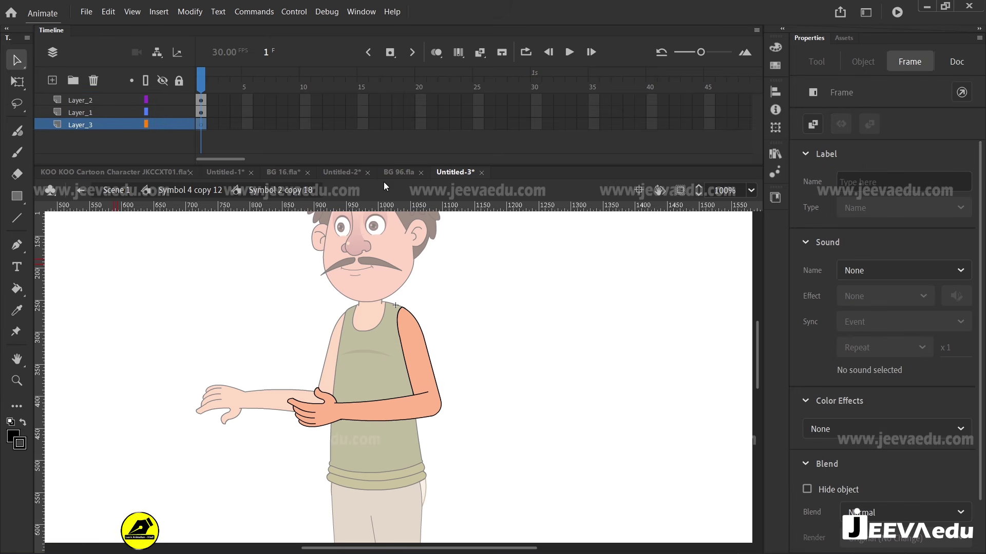
Step: Switch to BG 96.fla and examine the red water bucket in front of the stone well
click(398, 172)
key(z)
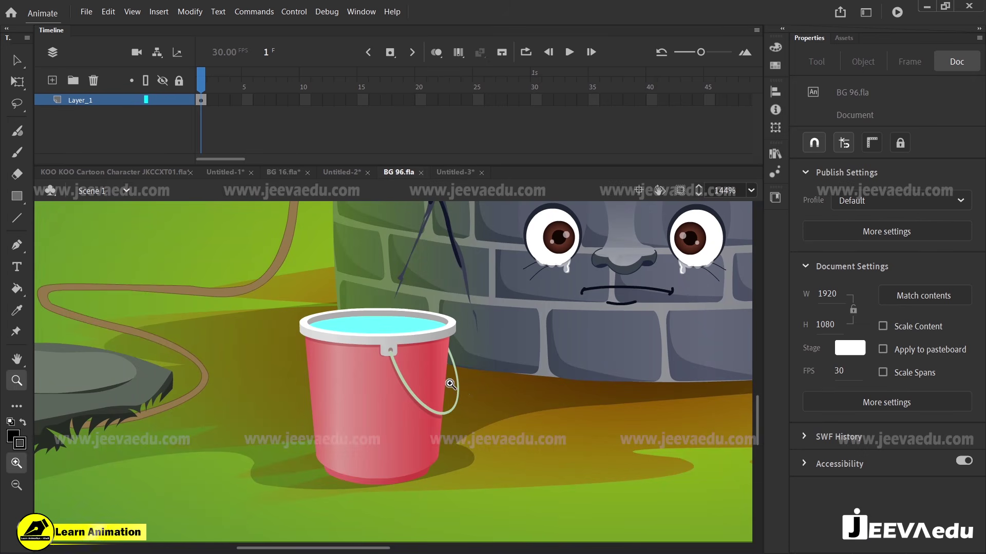
alt+click(456, 397)
alt+click(456, 397)
alt+click(465, 357)
click(430, 360)
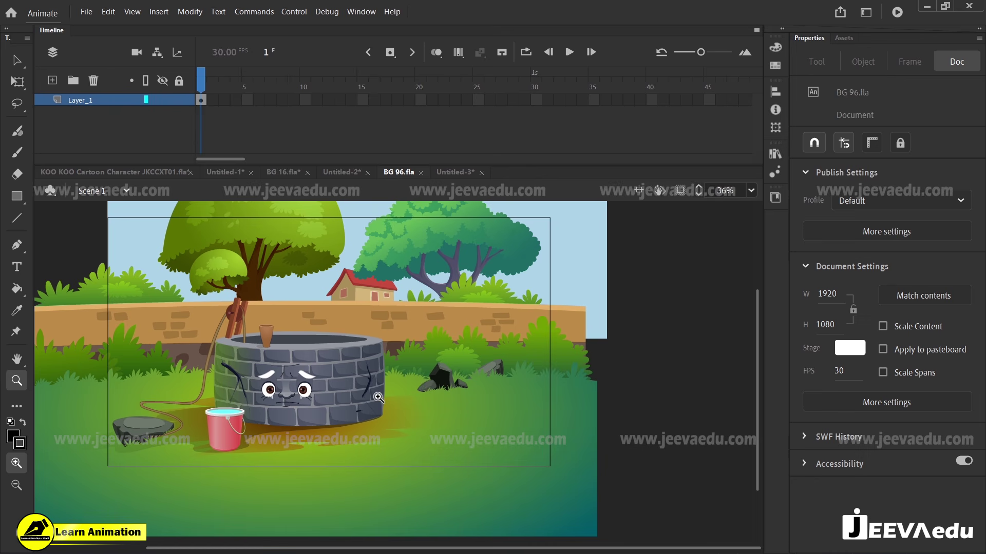
click(306, 401)
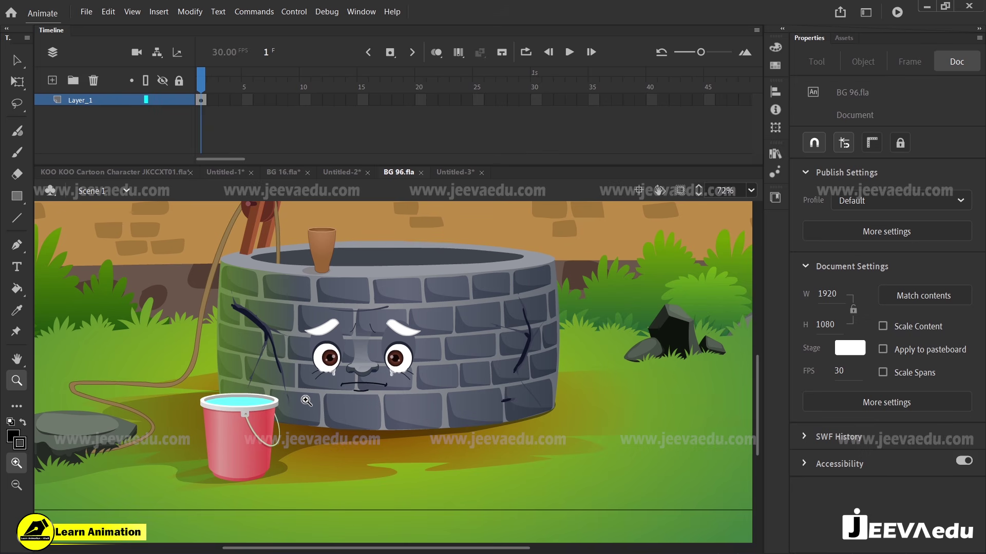
click(322, 419)
key(v)
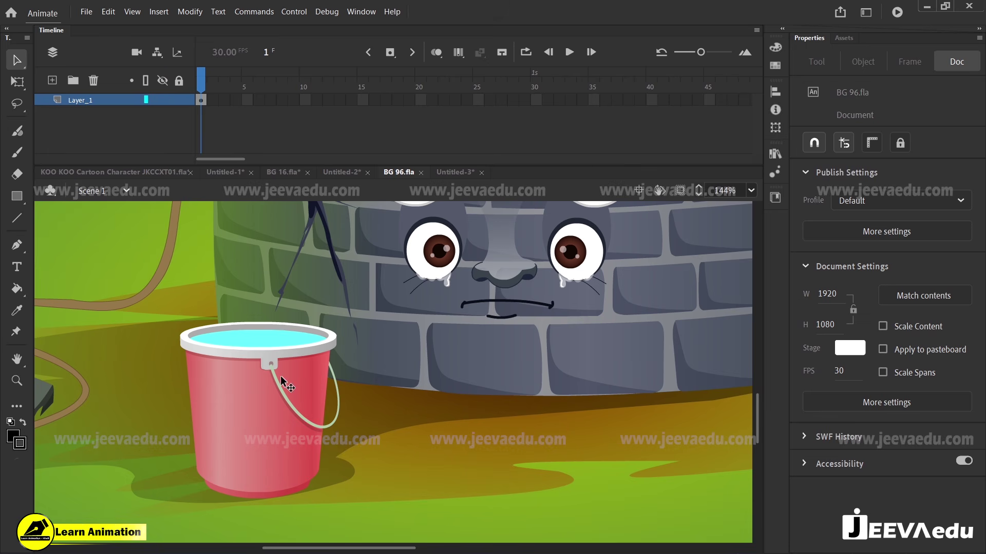
Step: Enter the bucket symbol, Symbol 18, and move the bucket group to about X 55, Y 10
click(285, 399)
double_click(285, 399)
drag(283, 433, 306, 432)
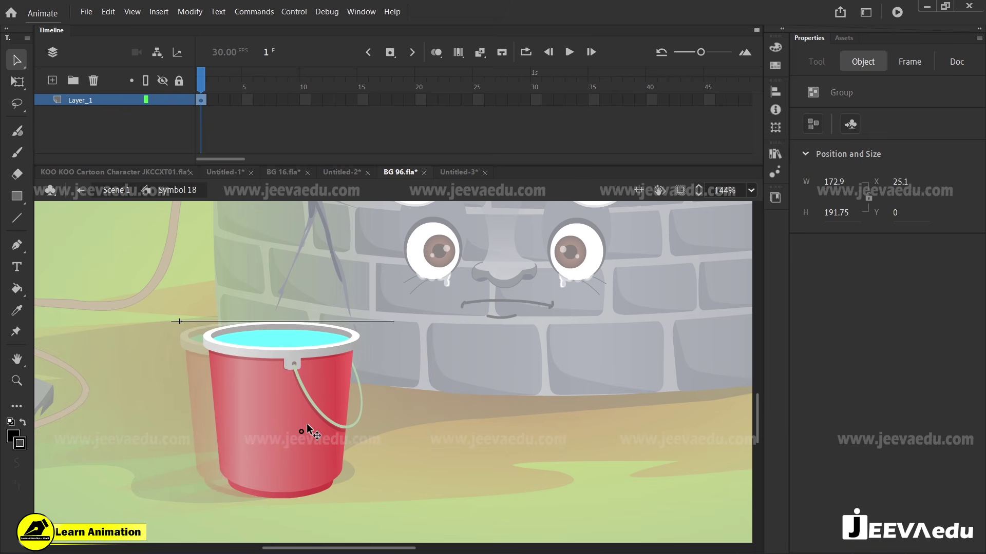
key(ctrl+z)
key(z)
click(313, 385)
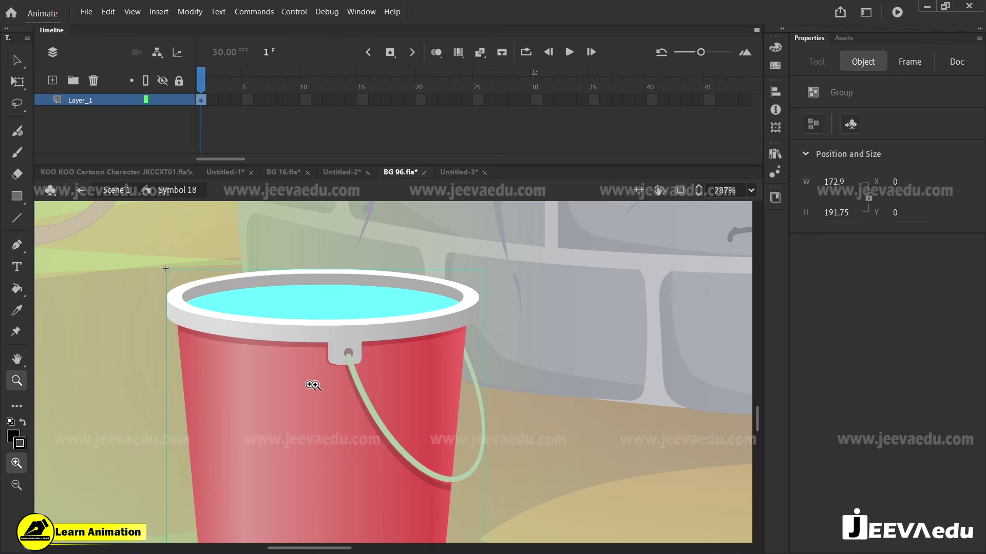
key(v)
drag(322, 317, 425, 340)
Step: Enter the bucket's nested groups and examine the turquoise water shape inside the rim
double_click(446, 325)
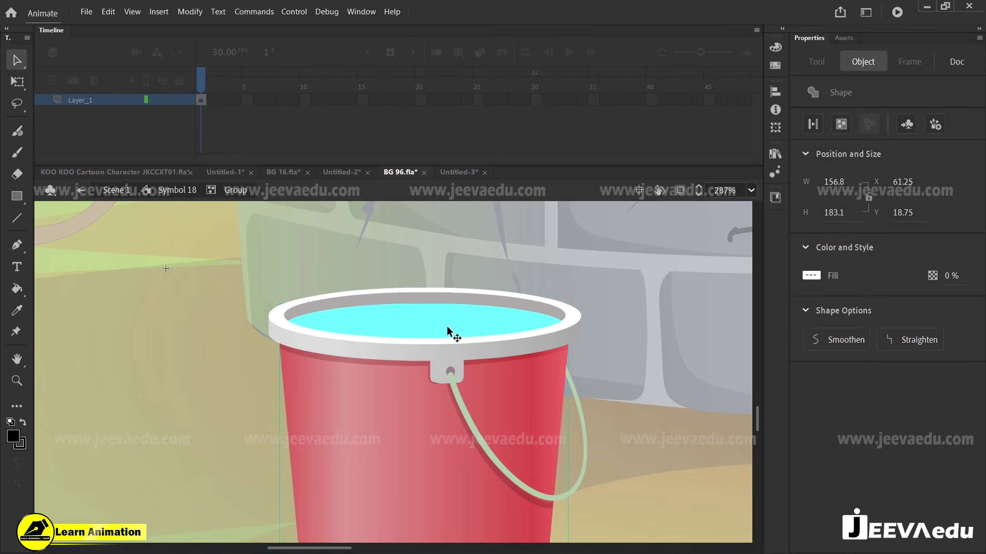
click(446, 325)
click(432, 320)
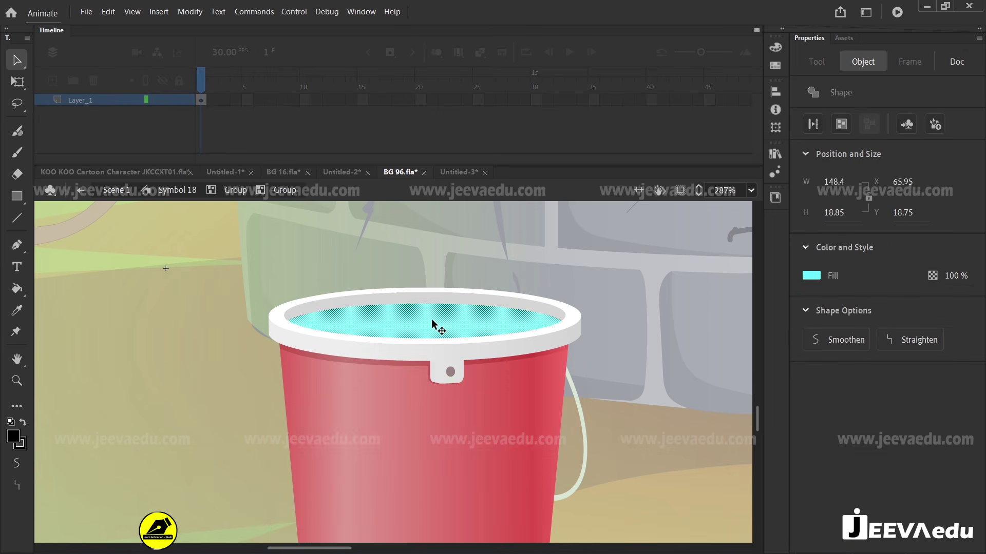
click(440, 270)
key(z)
click(437, 336)
alt+click(397, 368)
click(377, 354)
key(v)
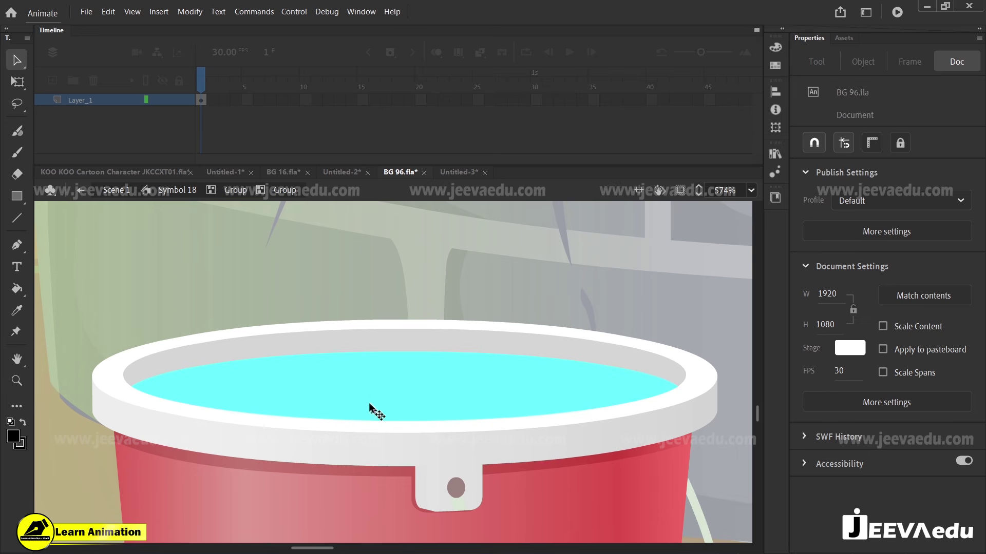
key(z)
alt+click(388, 372)
key(v)
click(394, 386)
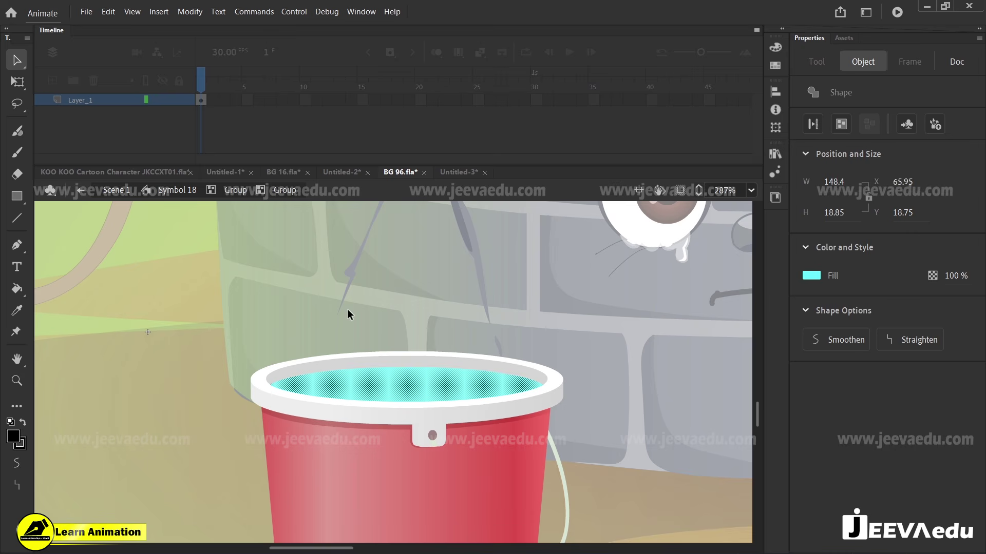
key(Escape)
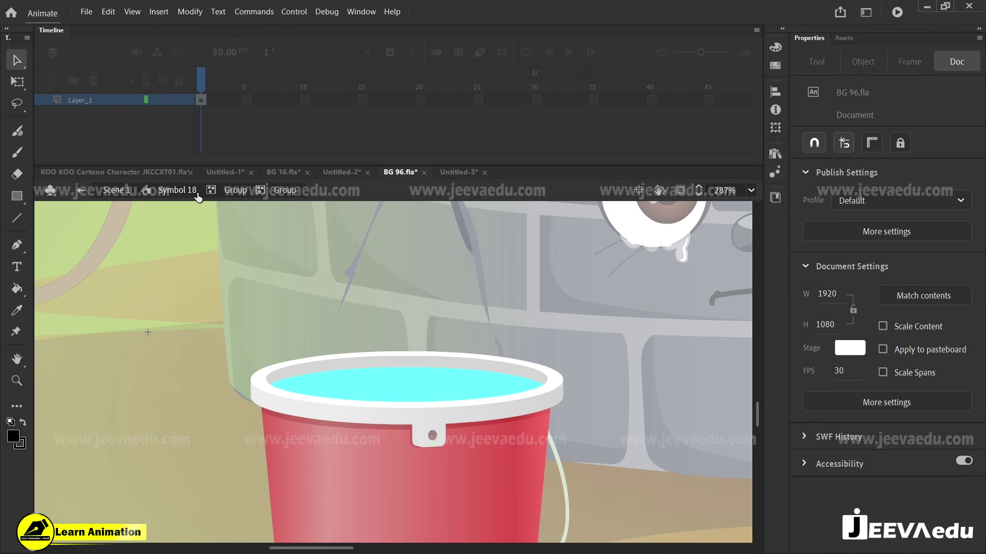
Step: Look through the character file, BG 16.fla and Untitled-3, then return to BG 96.fla
click(121, 171)
click(284, 174)
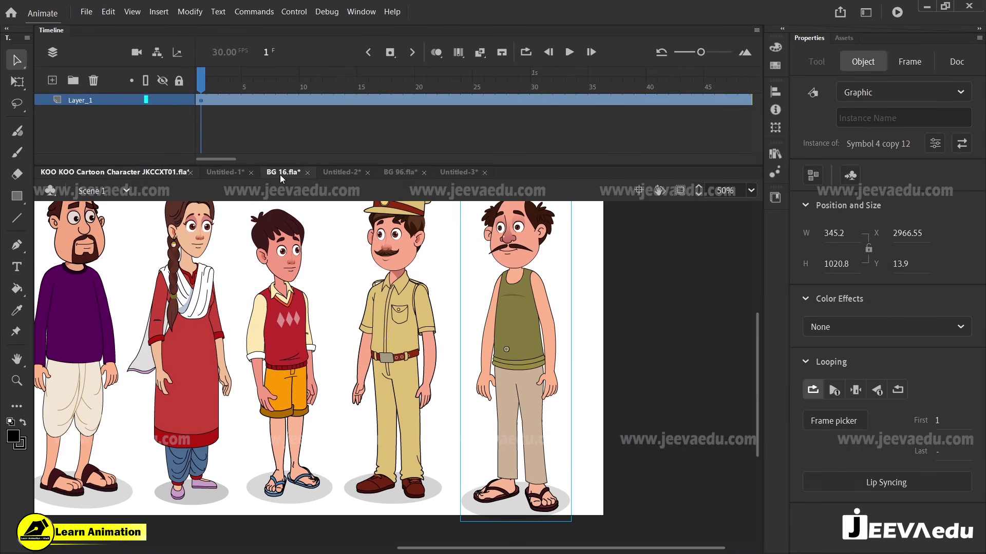
key(z)
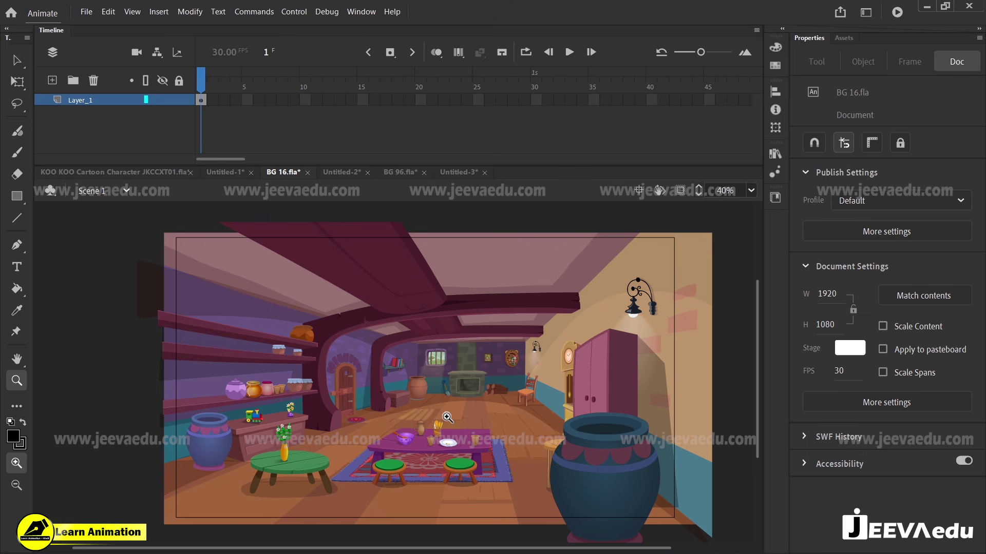
click(458, 172)
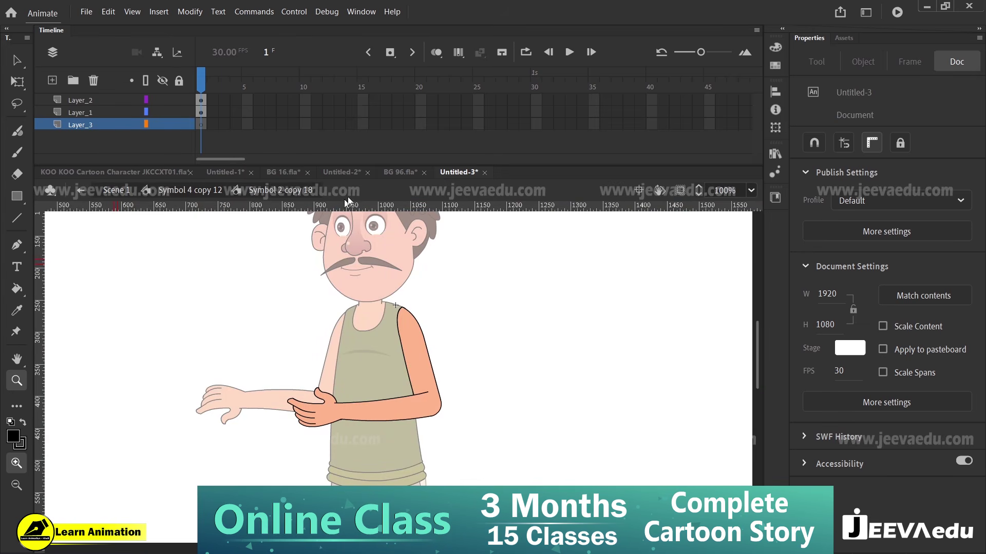
click(400, 171)
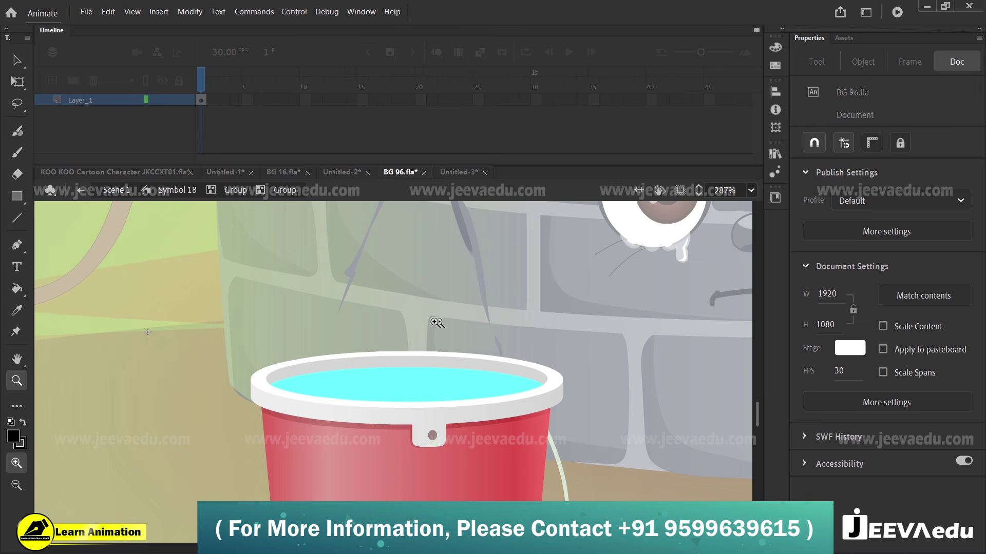
Step: Select the water surface again and inspect the bucket's rim and handle bracket up close
key(v)
click(386, 393)
key(z)
alt+click(397, 426)
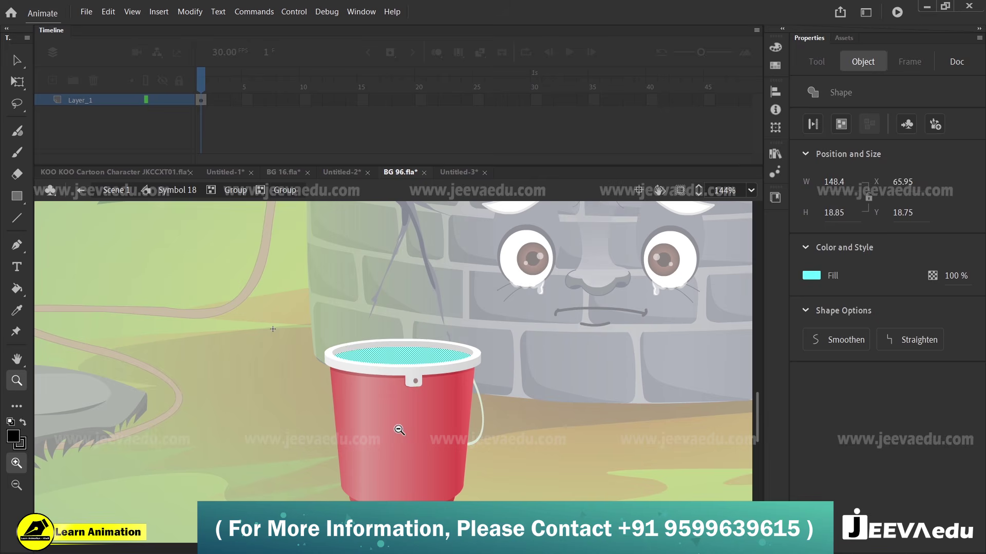
click(391, 391)
click(392, 365)
drag(389, 312, 376, 412)
click(399, 315)
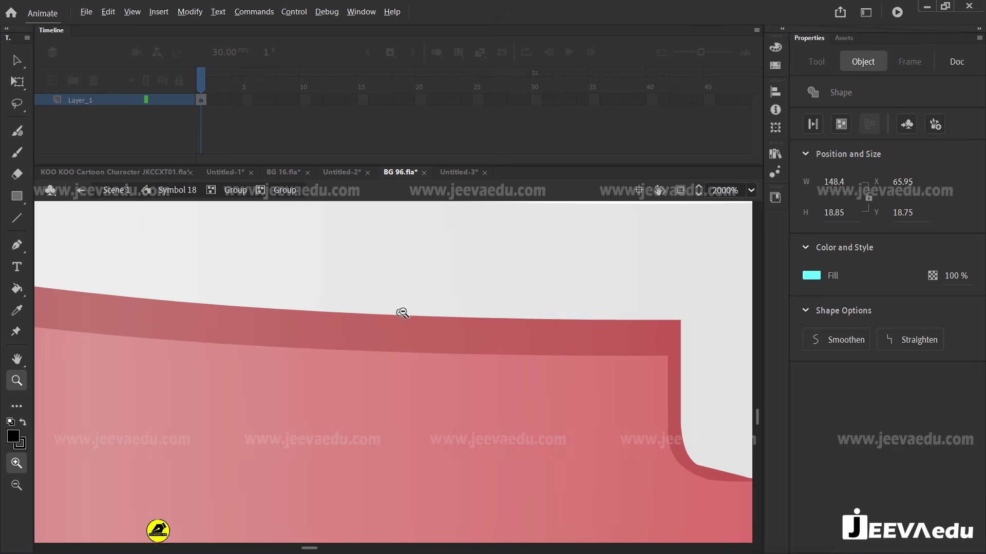
alt+click(402, 313)
alt+click(409, 369)
alt+click(421, 391)
alt+click(416, 386)
click(428, 358)
key(v)
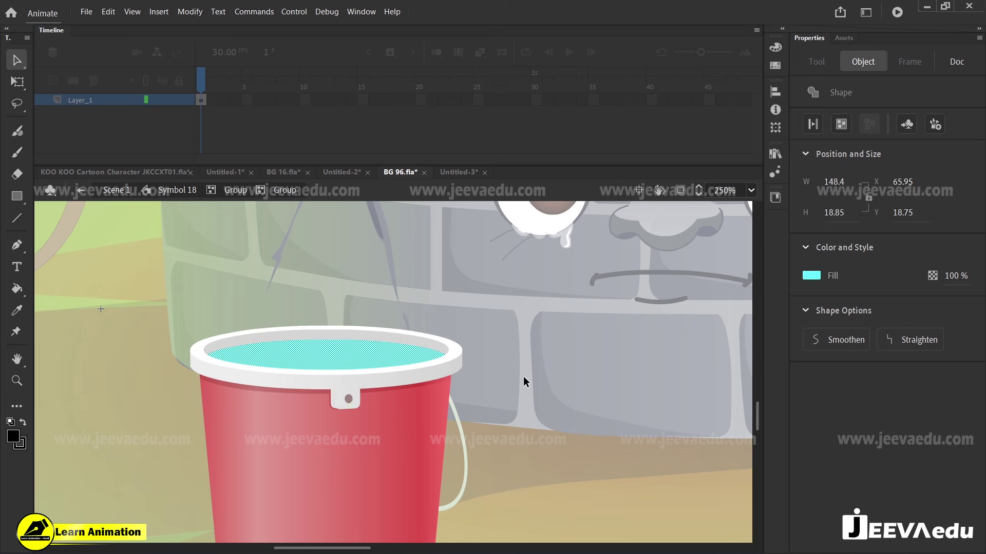
Step: Leave the nested groups and cut the whole bucket group out of Symbol 18
click(523, 376)
click(229, 190)
key(z)
alt+click(380, 401)
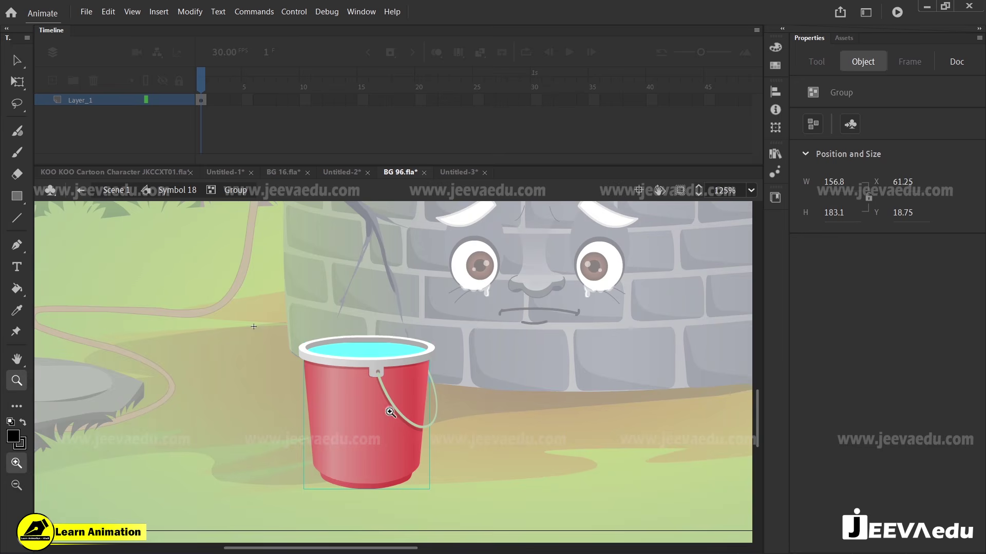
key(v)
click(488, 428)
double_click(301, 333)
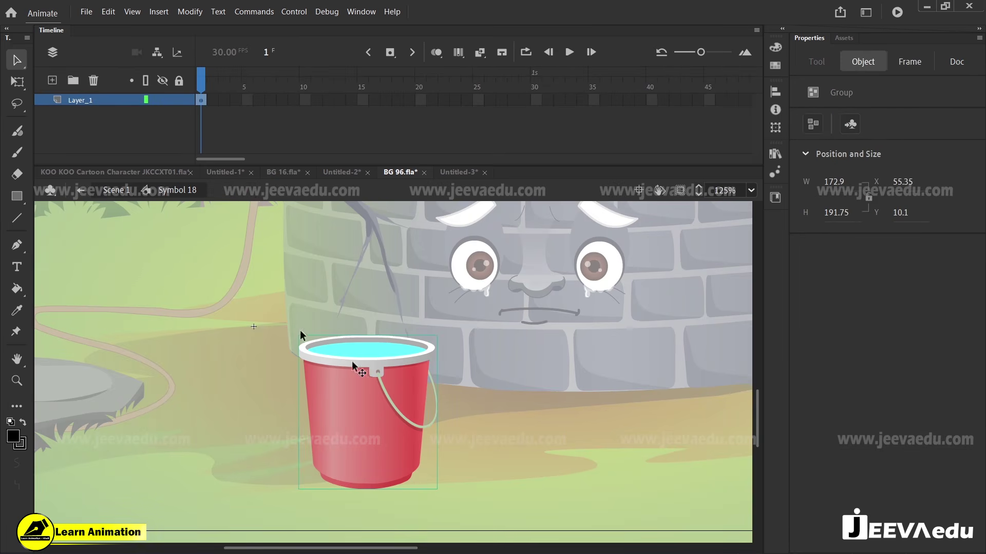
drag(400, 420, 388, 385)
key(Delete)
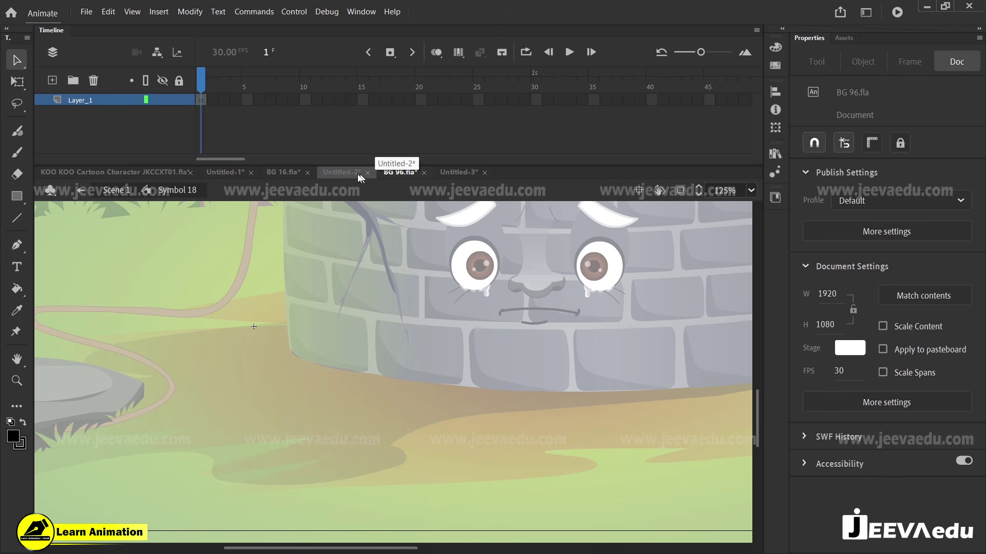
Step: Return to Untitled-3, paste the bucket into Layer_3 and place it between the man's hands
click(226, 171)
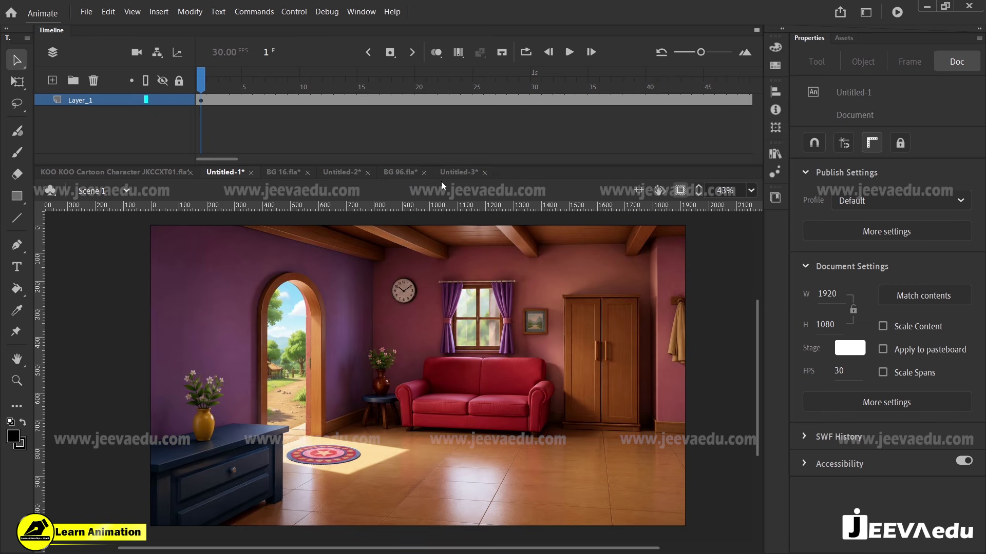
click(454, 173)
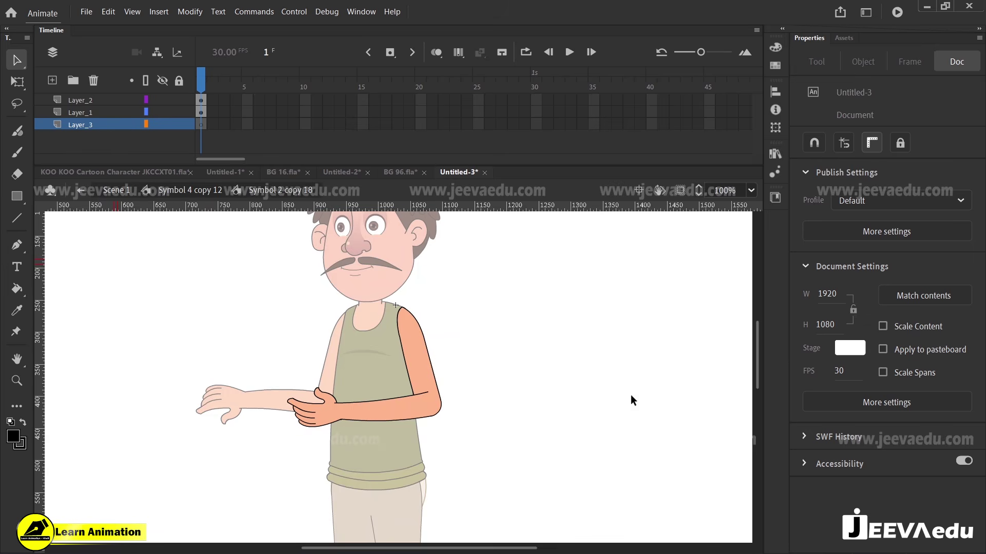
key(ctrl+v)
drag(392, 380, 278, 372)
key(z)
alt+click(301, 371)
Step: Tilt the bucket slightly counterclockwise and shift it closer to the man's chest
key(q)
drag(439, 340, 435, 336)
key(z)
alt+click(441, 404)
key(v)
mouse_move(375, 384)
mouse_down()
mouse_move(424, 452)
mouse_move(387, 381)
mouse_up()
key(z)
click(388, 381)
Step: Scale the bucket to 102% twice in succession
key(ctrl+alt+s)
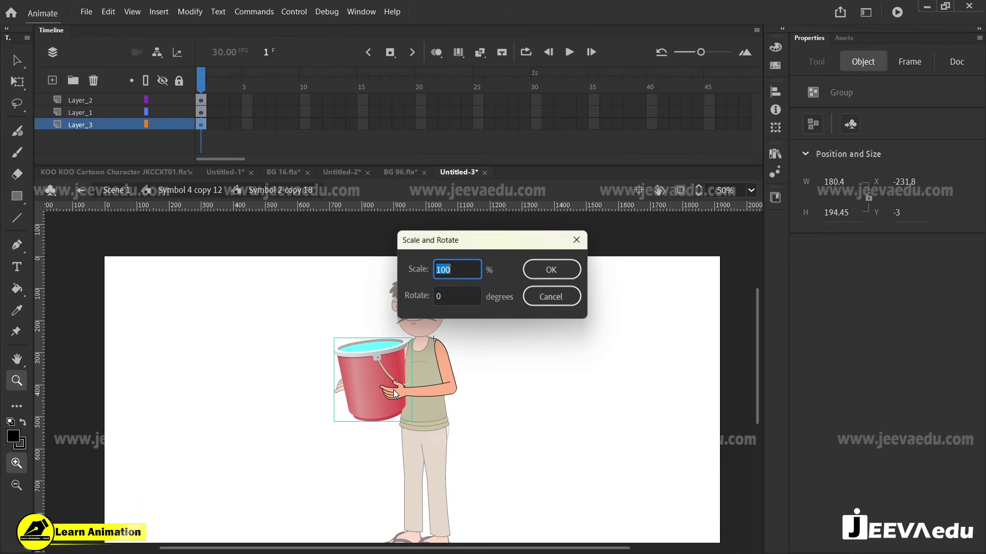
text(102)
key(Return)
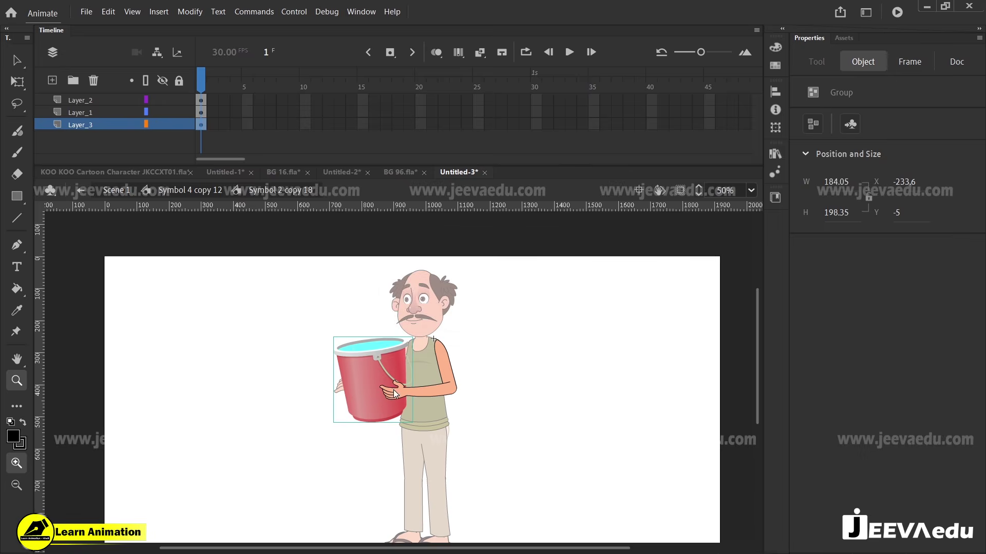
key(ctrl+alt+s)
key(Return)
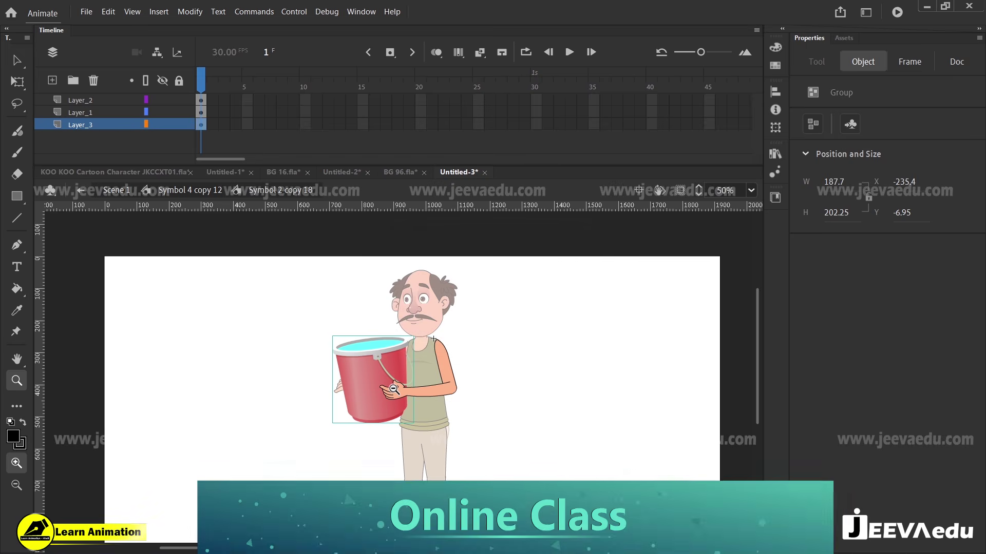
Step: Open the pasted bucket group for editing, with its rim in close view
alt+click(393, 389)
click(390, 388)
click(395, 369)
key(v)
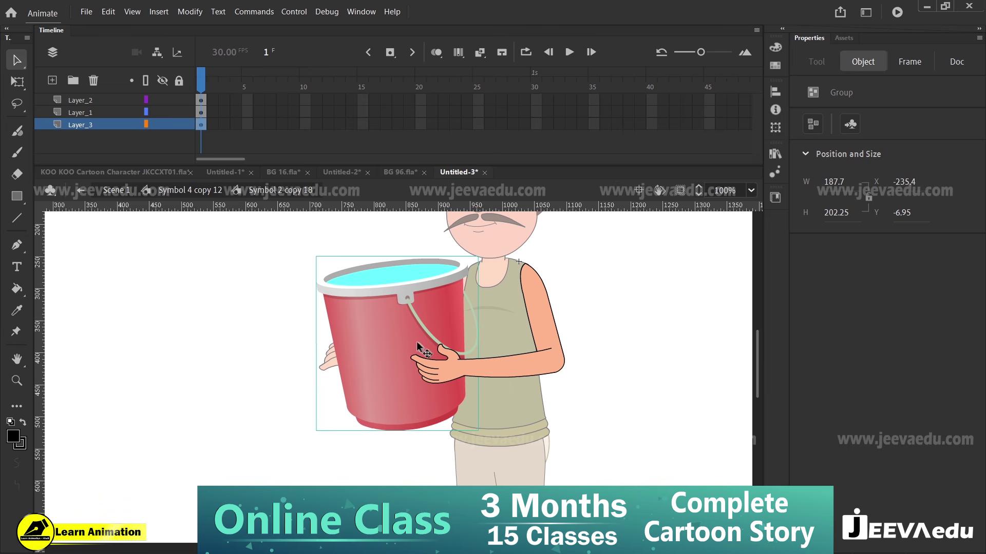
key(z)
alt+click(409, 294)
click(416, 358)
click(374, 396)
drag(432, 382, 458, 326)
key(v)
double_click(382, 354)
Step: Set the document's stage colour to dark grey
key(z)
key(v)
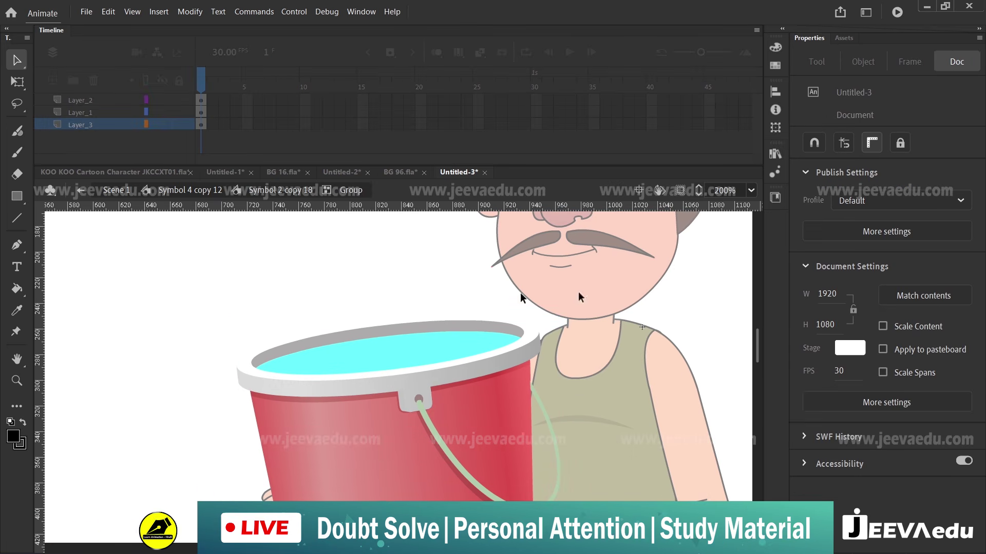
click(850, 350)
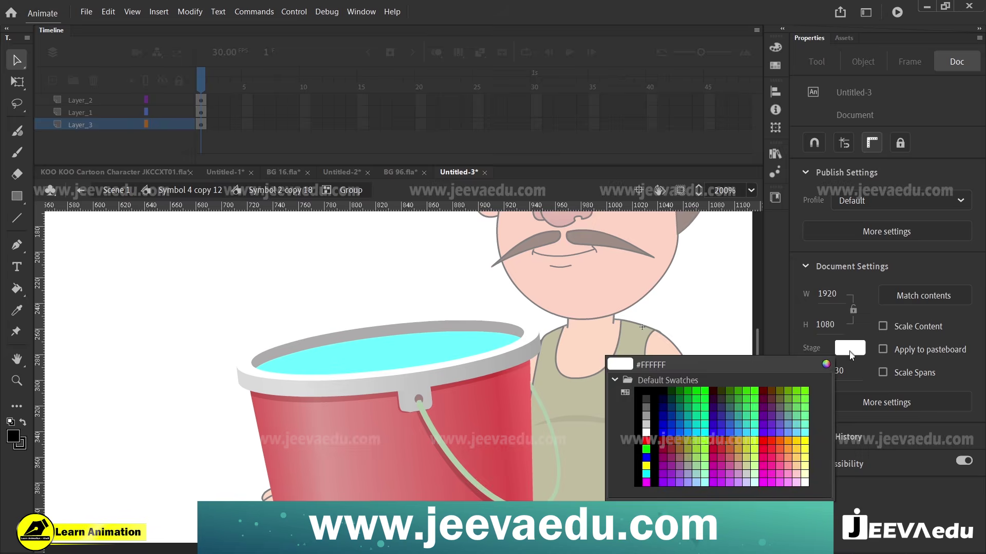
click(648, 400)
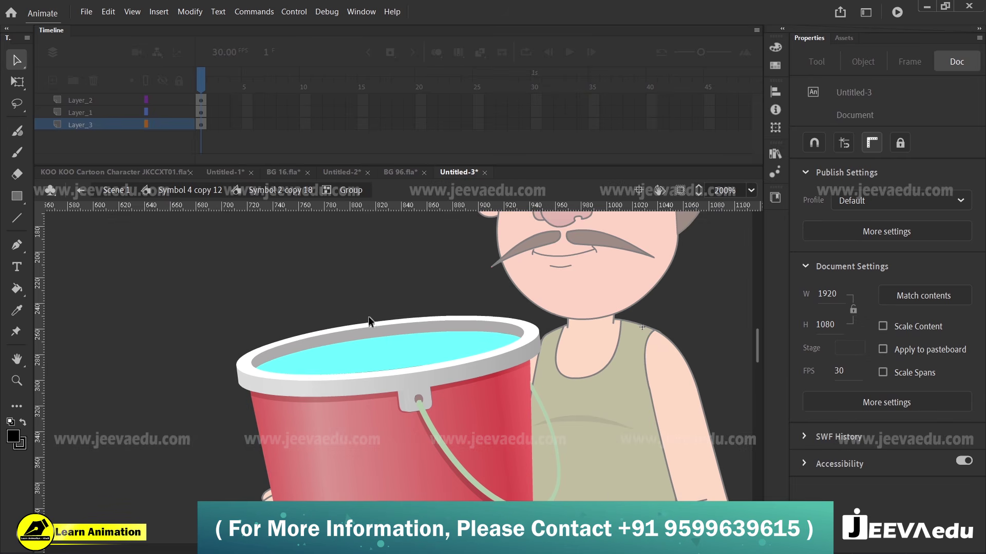
Step: Set the document's stage colour to grey #666666
click(848, 348)
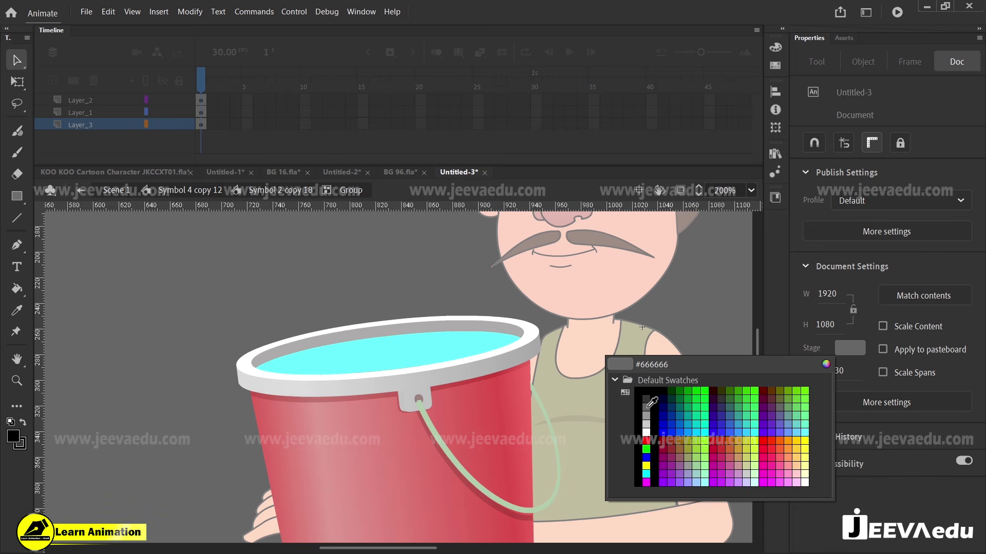
click(648, 407)
key(z)
alt+click(420, 393)
click(406, 381)
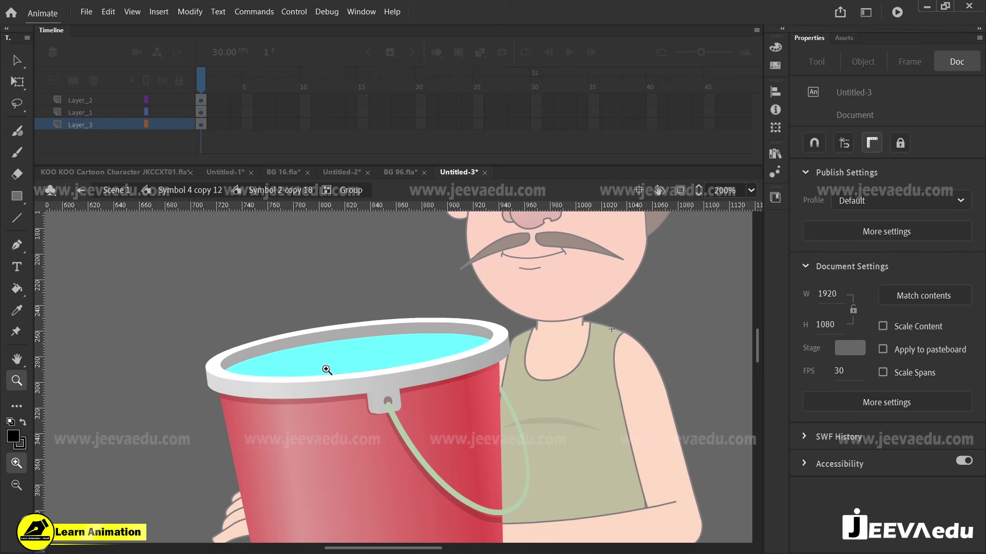
ctrl+click(353, 374)
alt+click(355, 378)
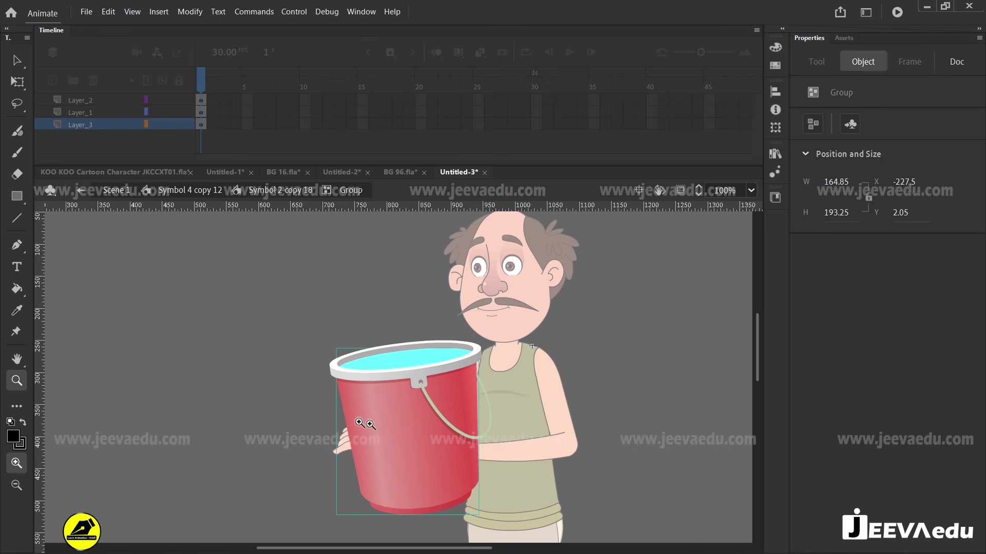
Step: Leave the bucket group and convert the whole bucket into a graphic symbol
key(v)
double_click(281, 319)
drag(368, 371, 359, 344)
key(ctrl+z)
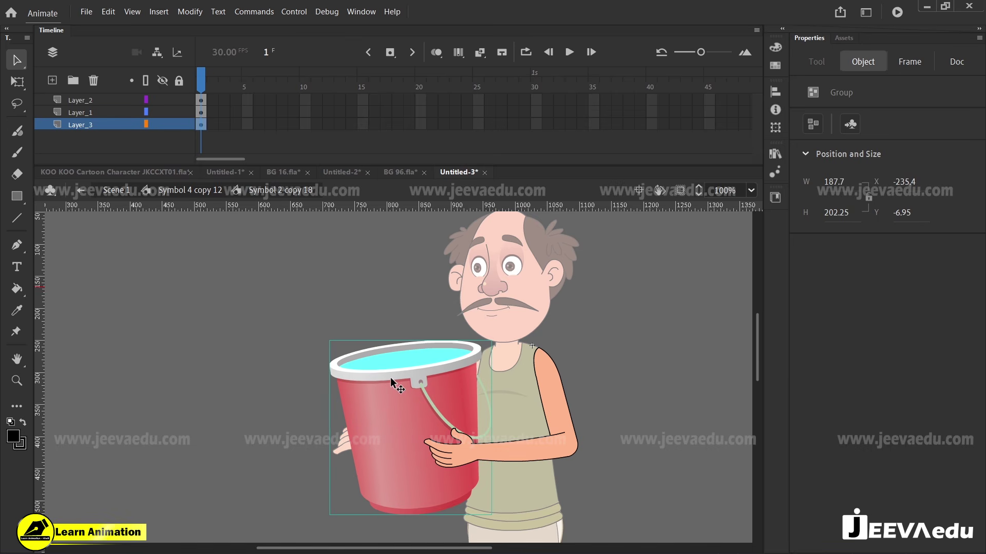
key(F8)
click(577, 299)
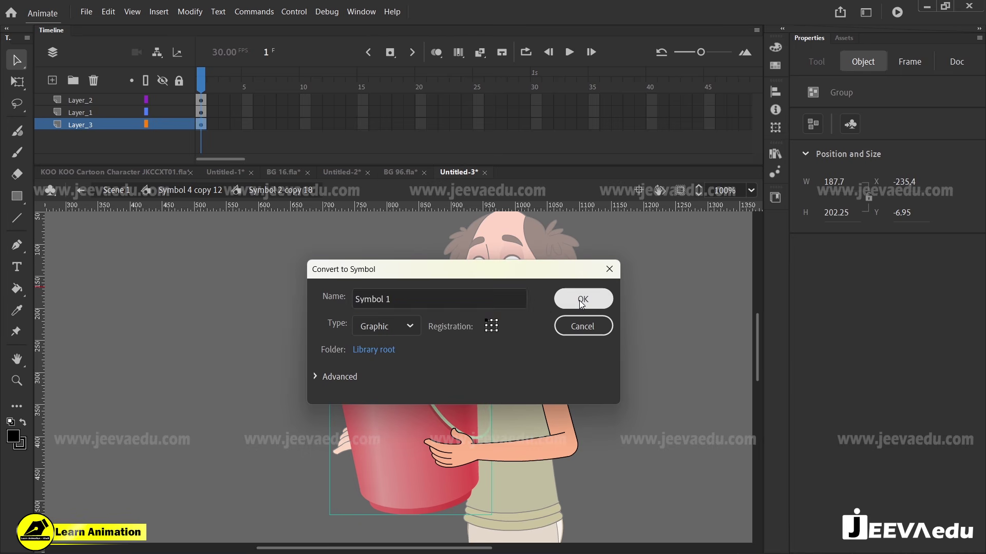
Step: Open the bucket symbol for editing and add a new layer above its artwork
double_click(408, 391)
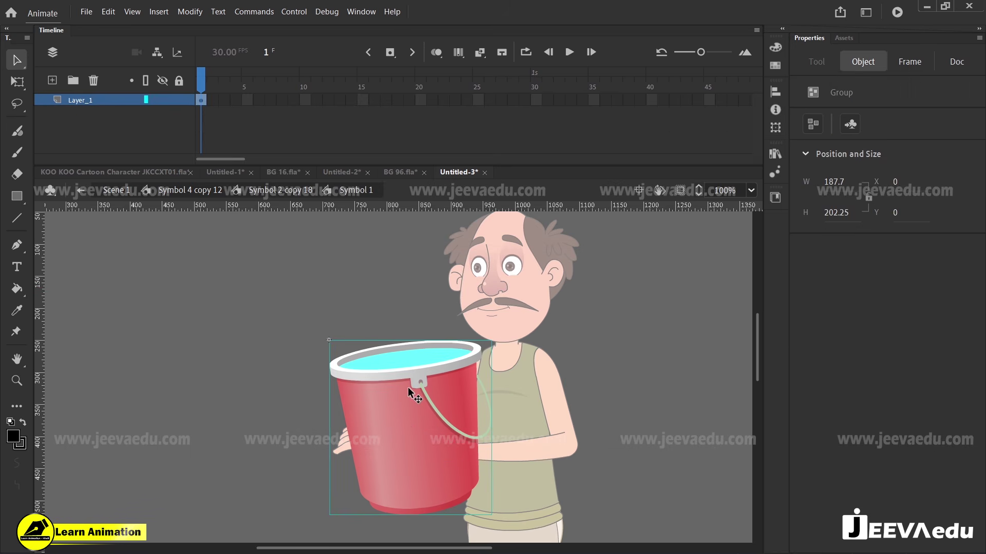
click(398, 363)
mouse_move(402, 359)
mouse_down()
mouse_move(398, 344)
mouse_move(408, 365)
mouse_up()
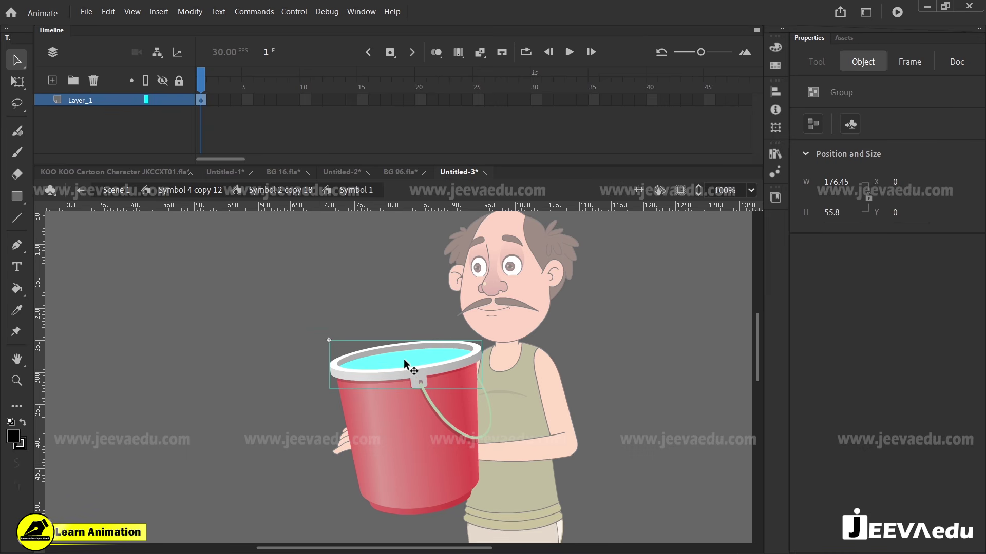
click(403, 358)
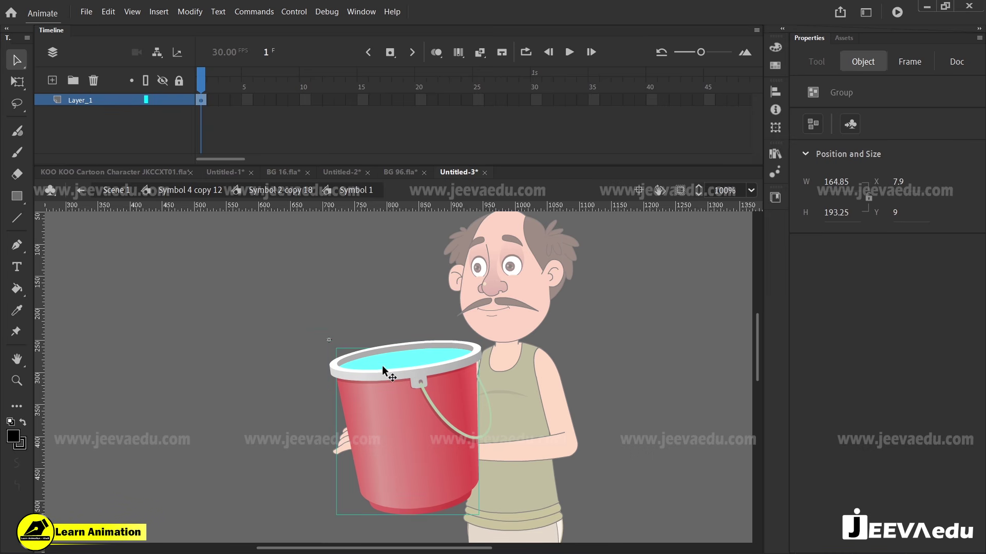
click(52, 80)
Step: Draw the wavy closed outline of a folded cloth with the Paint Brush in the empty area beside the bucket
key(z)
click(231, 330)
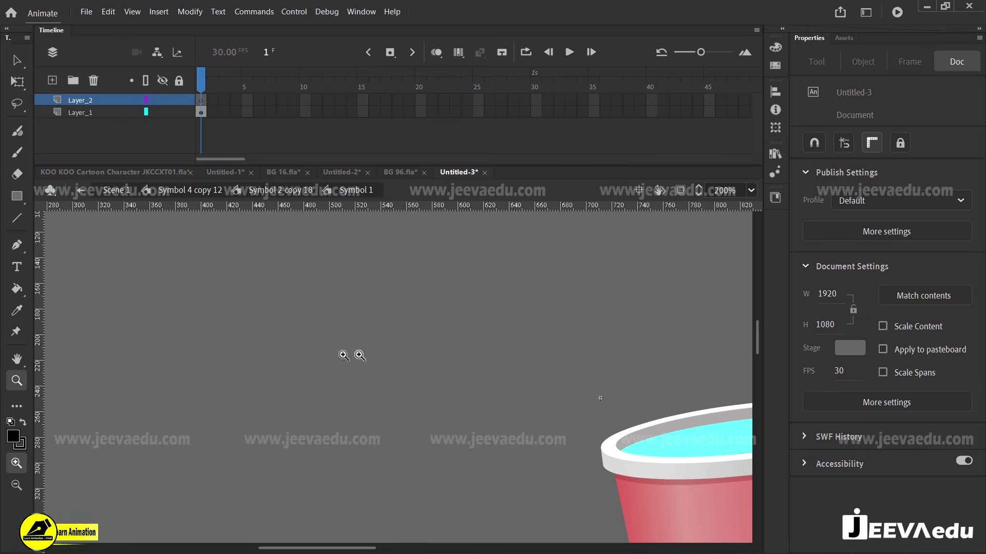
key(y)
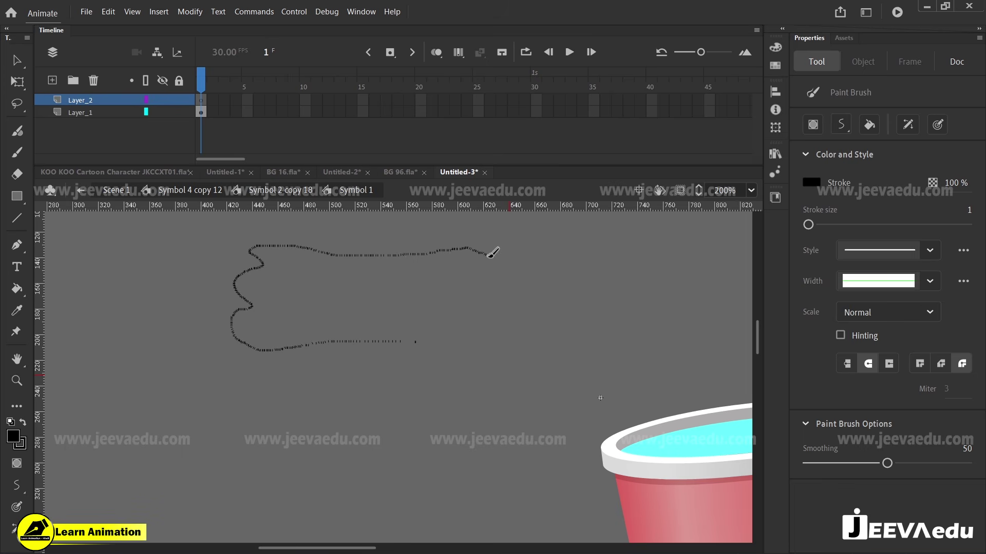
mouse_move(490, 254)
mouse_down()
mouse_move(480, 284)
mouse_move(466, 286)
mouse_move(476, 304)
mouse_up()
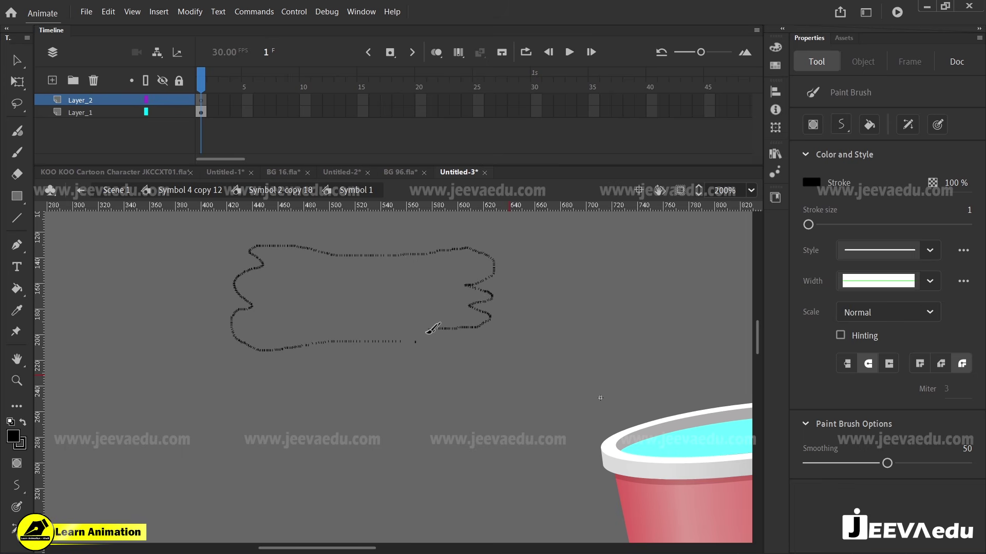
drag(348, 336, 330, 340)
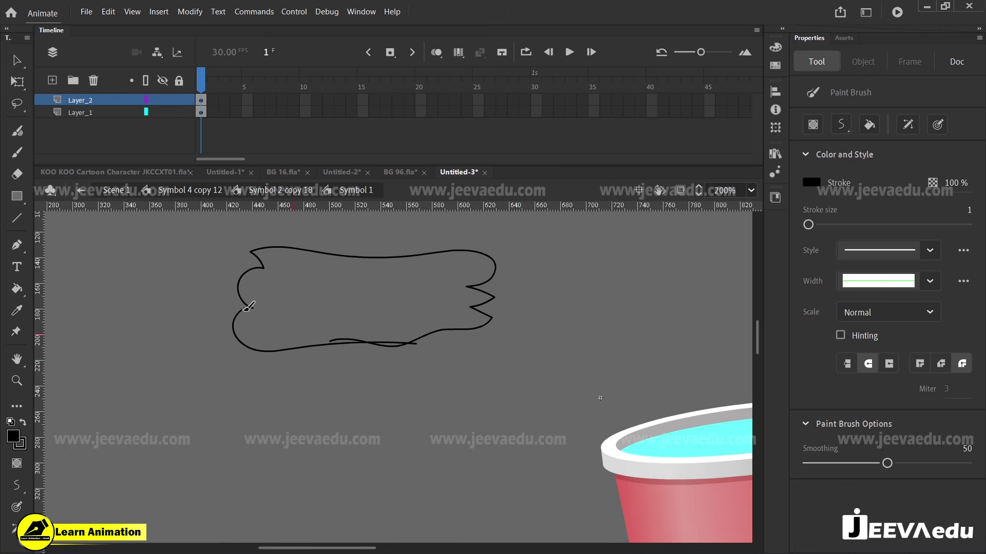
Step: Draw two pairs of nearly parallel fold lines across the cloth outline, dividing it into three stacked bands
drag(453, 296, 501, 297)
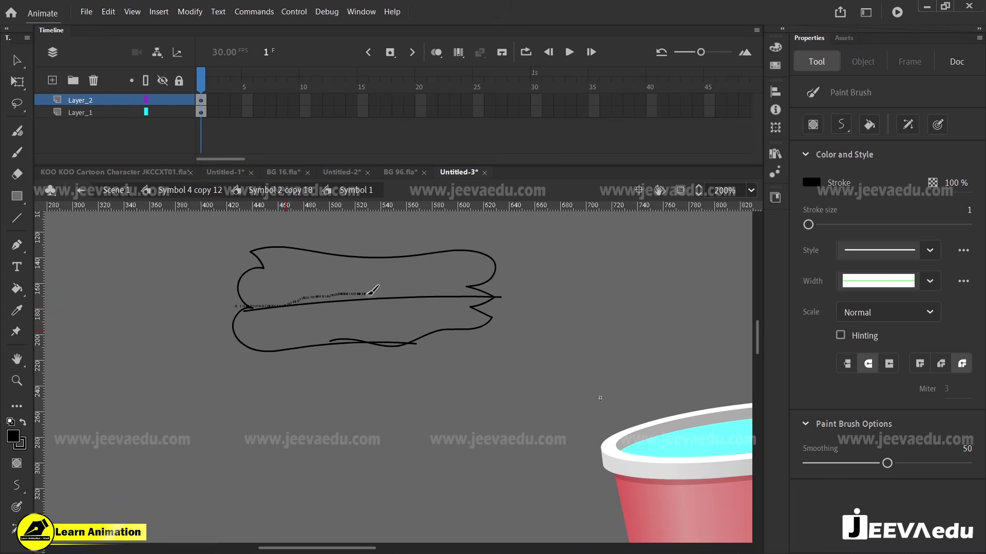
mouse_move(368, 293)
mouse_down()
mouse_move(426, 289)
mouse_move(507, 300)
mouse_up()
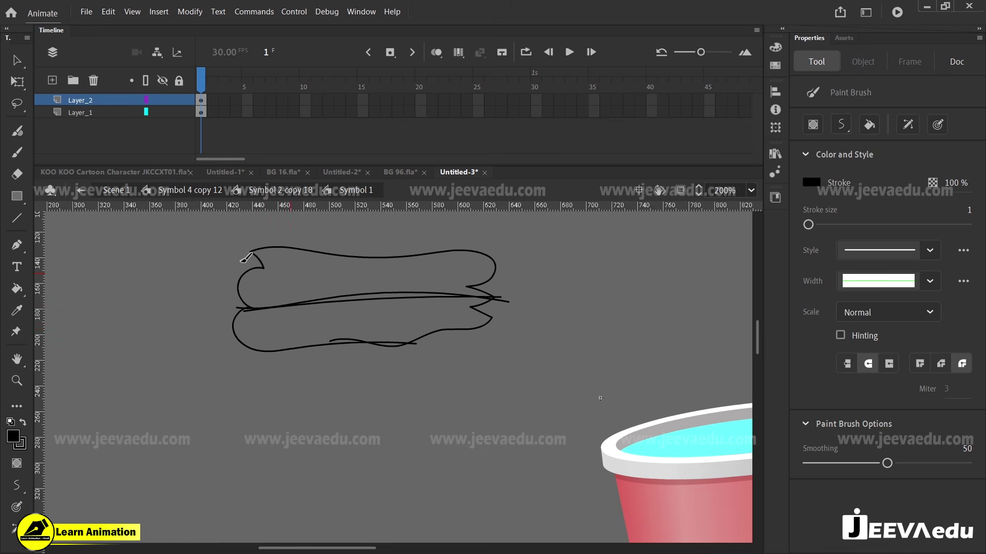
drag(241, 261, 325, 269)
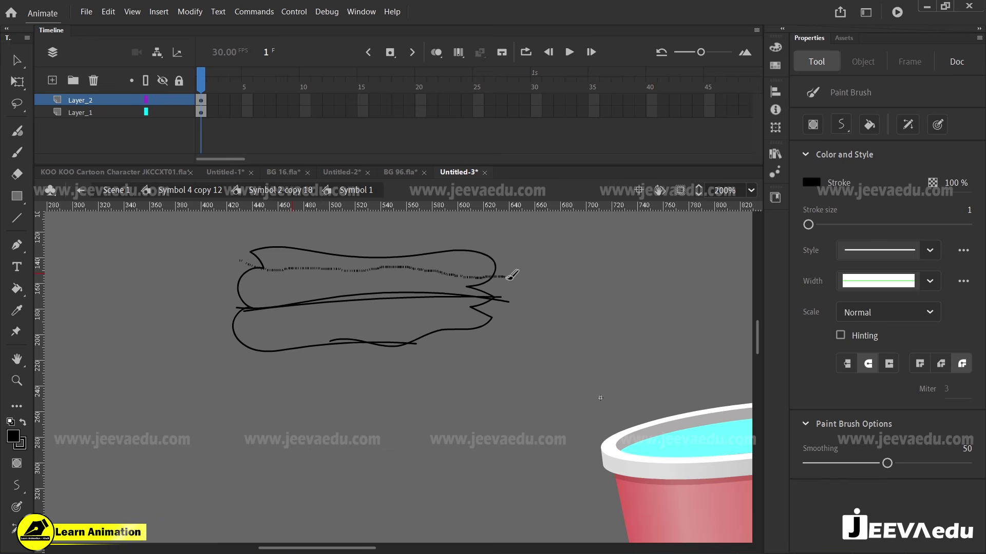
drag(507, 277, 450, 285)
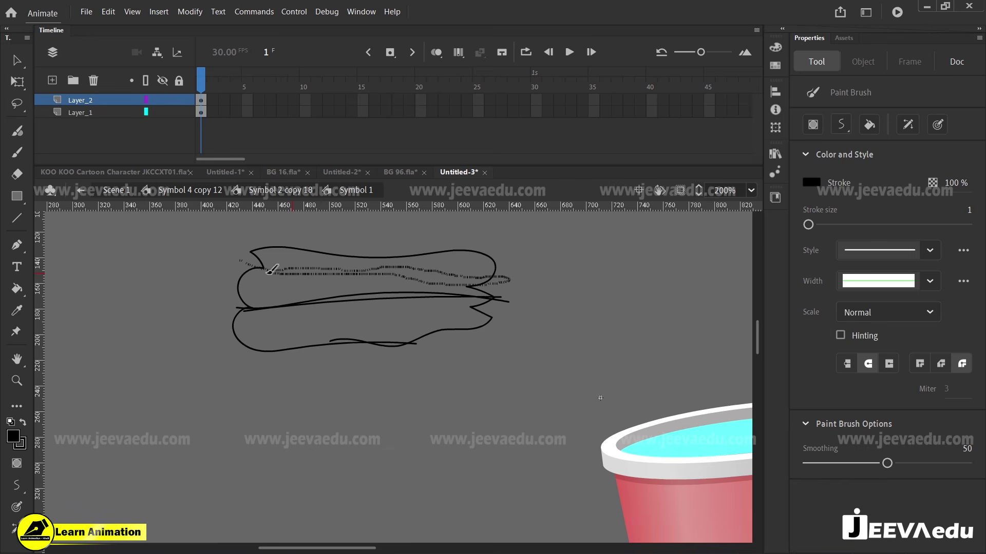
drag(234, 265, 235, 265)
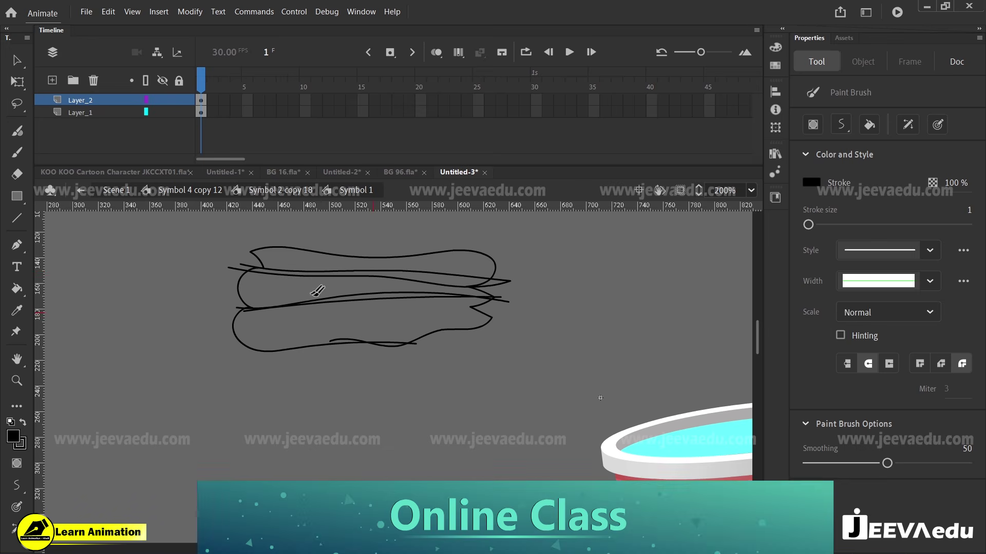
Step: Fill the three bands of the folded cloth with purple #6633CC, leaving the gap between the upper fold lines empty
click(14, 437)
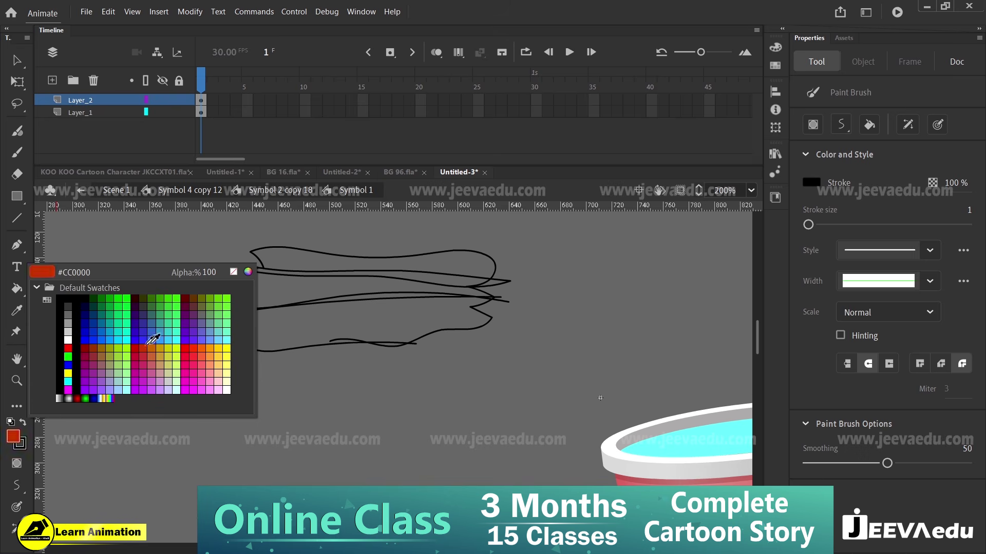
click(200, 327)
key(k)
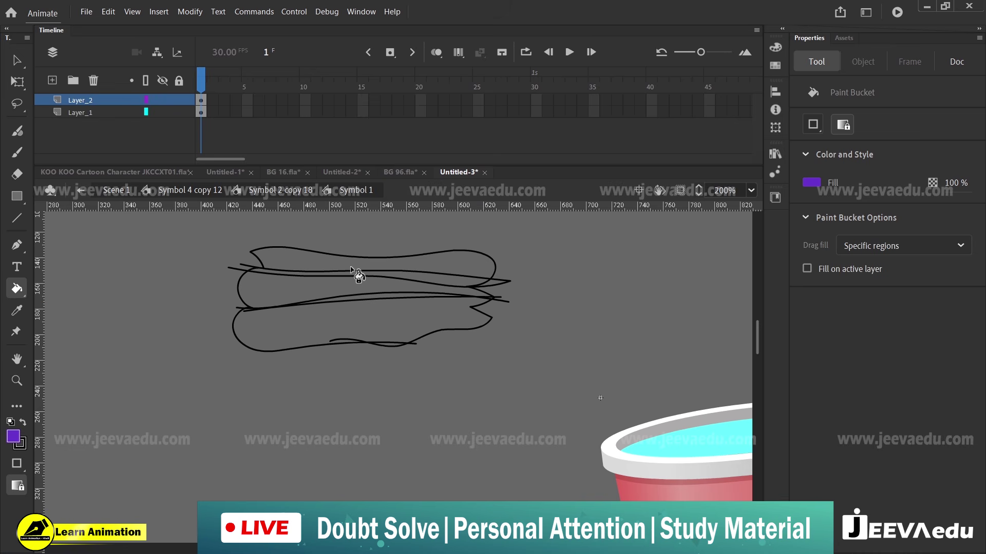
click(358, 267)
click(315, 291)
click(332, 332)
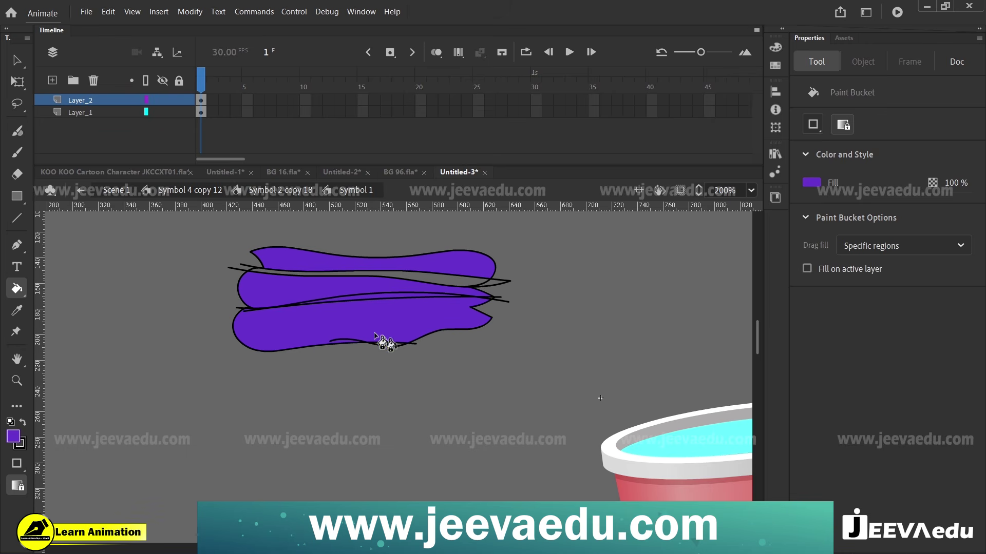
Step: Extend the left end of the lower fold line outward beyond the cloth's outline
key(v)
drag(244, 309, 218, 311)
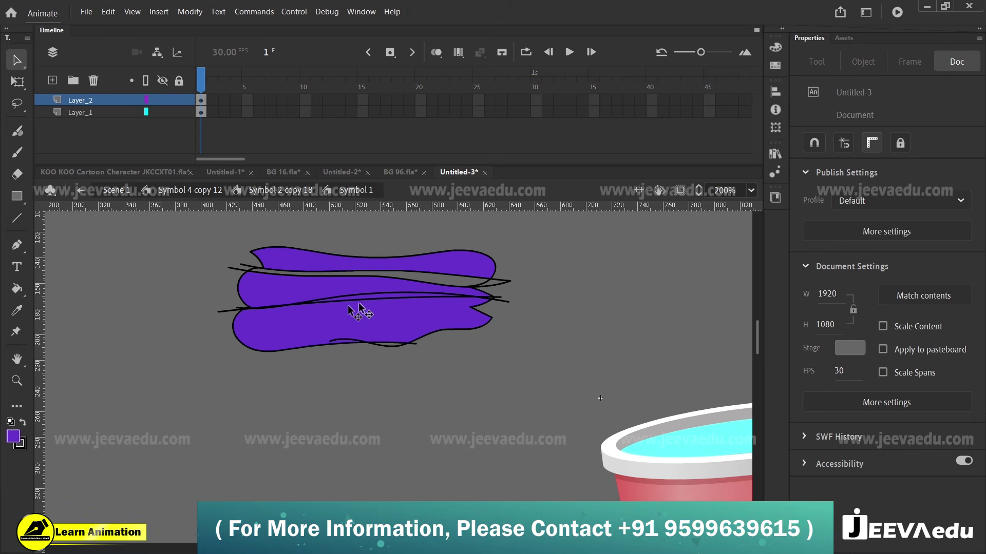
click(387, 297)
key(z)
click(387, 307)
key(v)
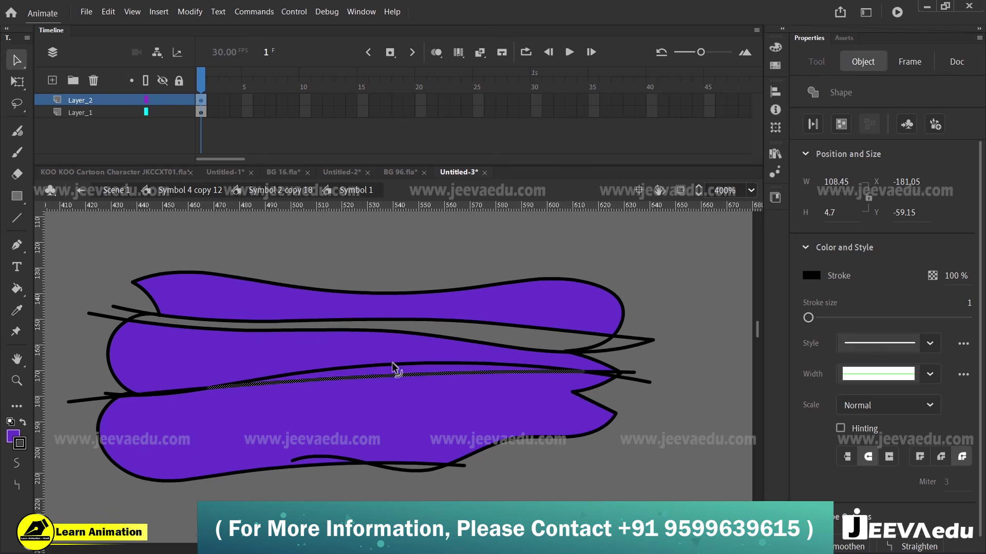
Step: Recolour the narrow sliver between the lower fold lines to a darker shade of purple as a fold shadow
click(397, 375)
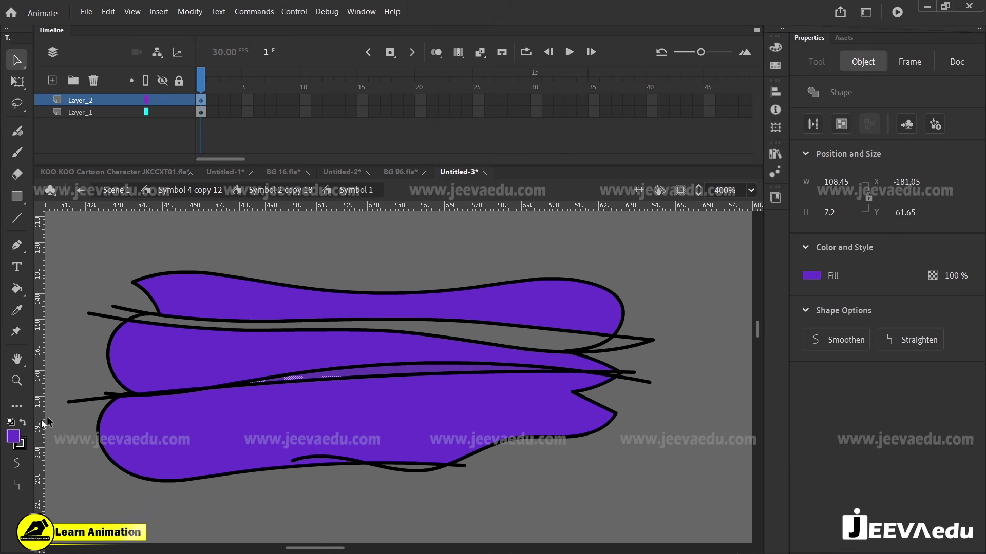
click(13, 436)
click(253, 274)
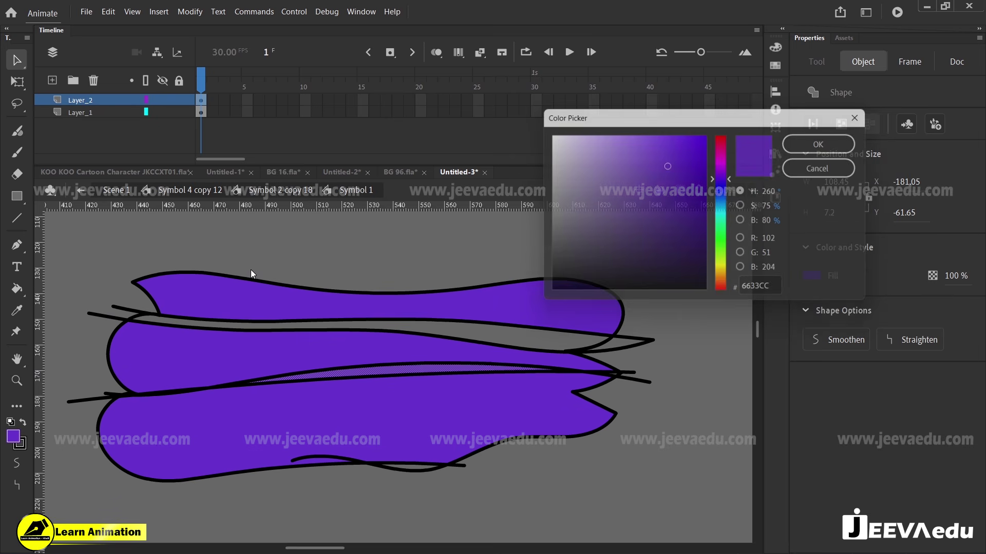
click(671, 193)
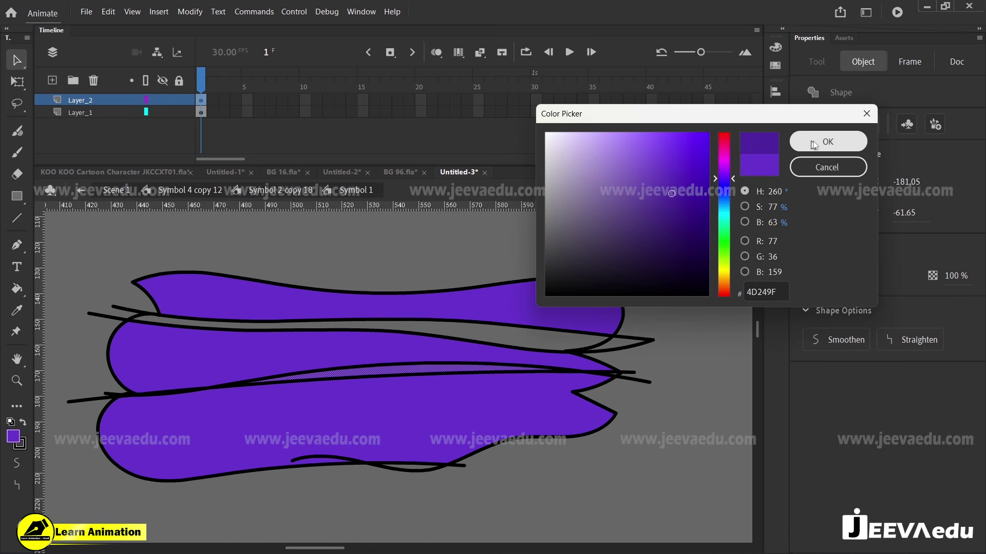
click(828, 142)
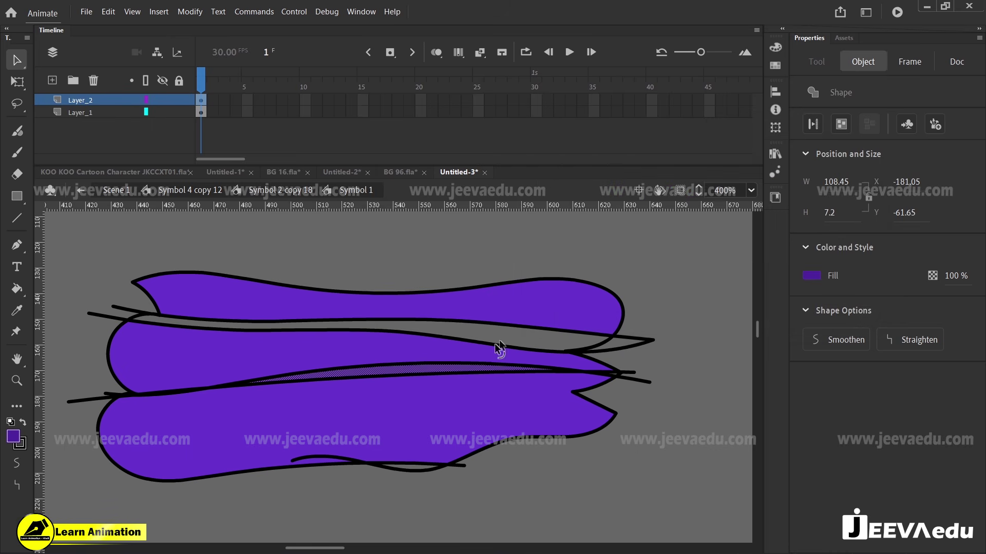
click(12, 437)
click(247, 272)
click(675, 211)
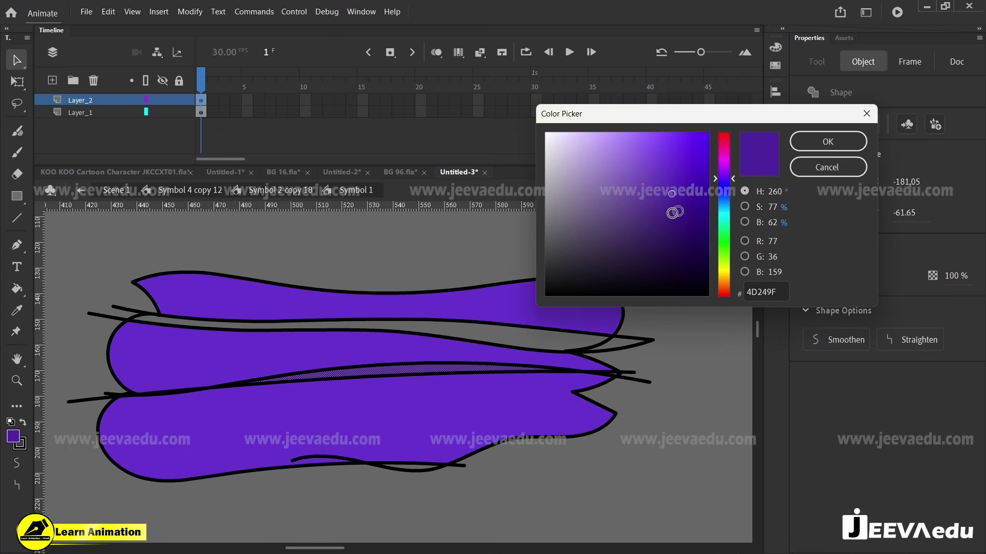
click(662, 217)
click(819, 145)
Step: Fill the gap between the upper fold lines with the dark purple and delete all black outline strokes from the cloth
key(k)
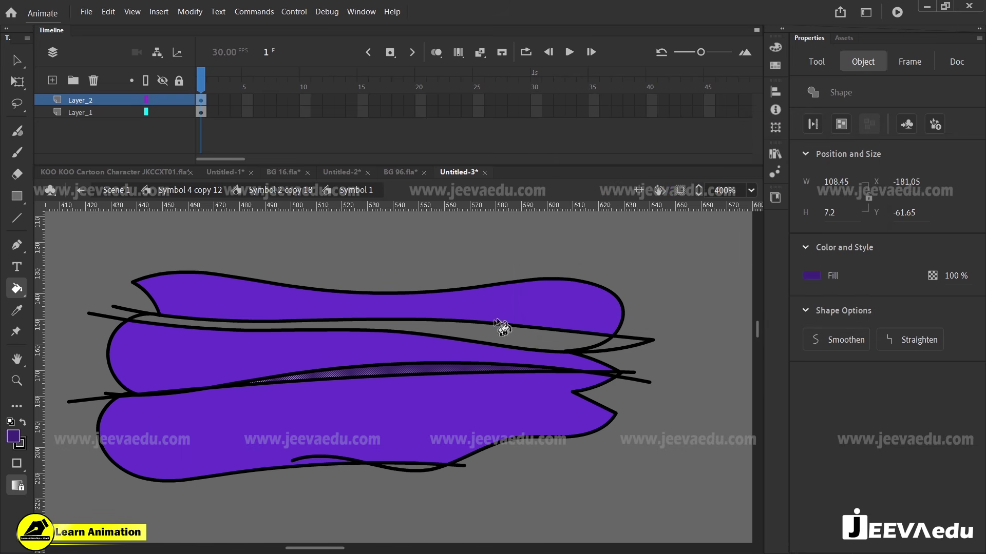
click(509, 344)
key(v)
double_click(503, 322)
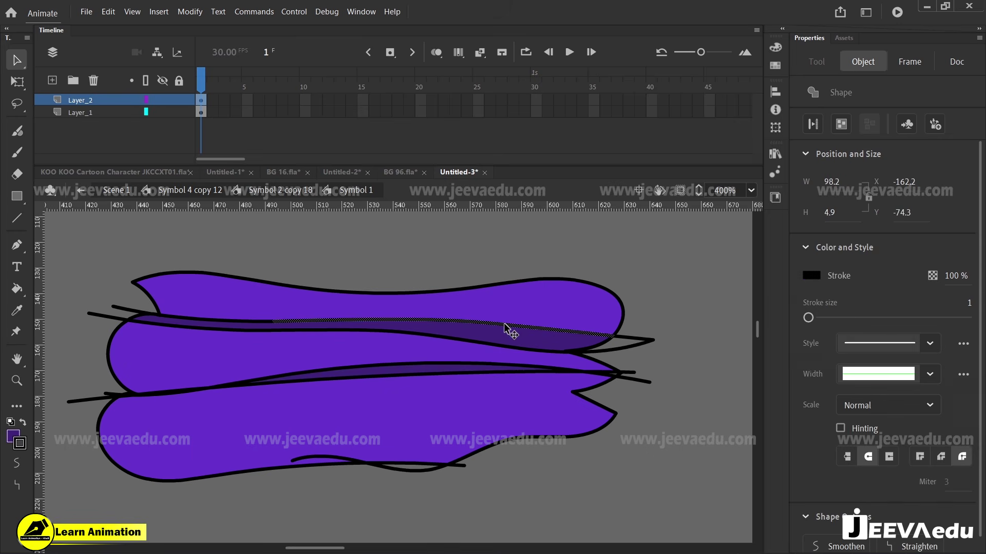
key(Delete)
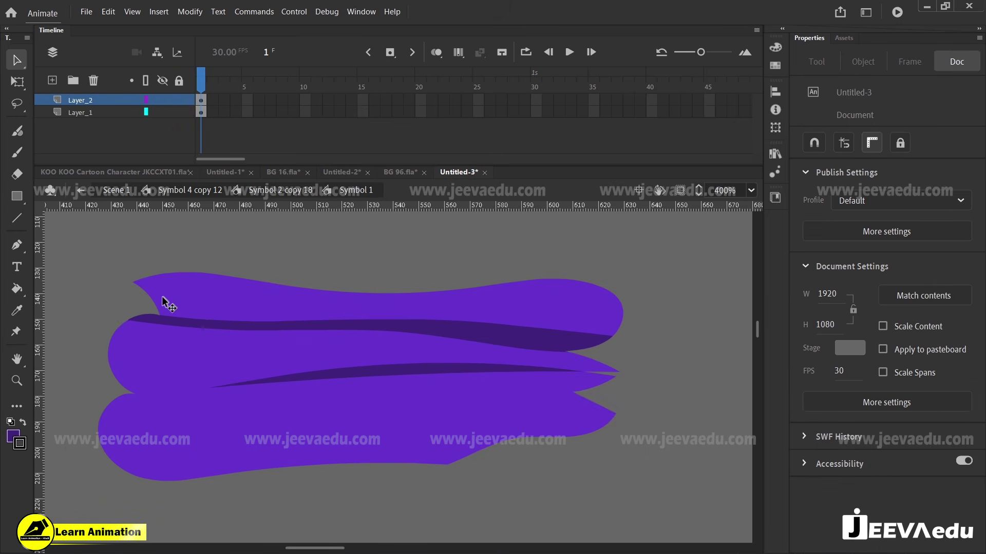
Step: Bulge the top band's left edge outward and reshape the lower dark fold shadow so it stretches toward the cloth's left edge
drag(150, 299, 129, 308)
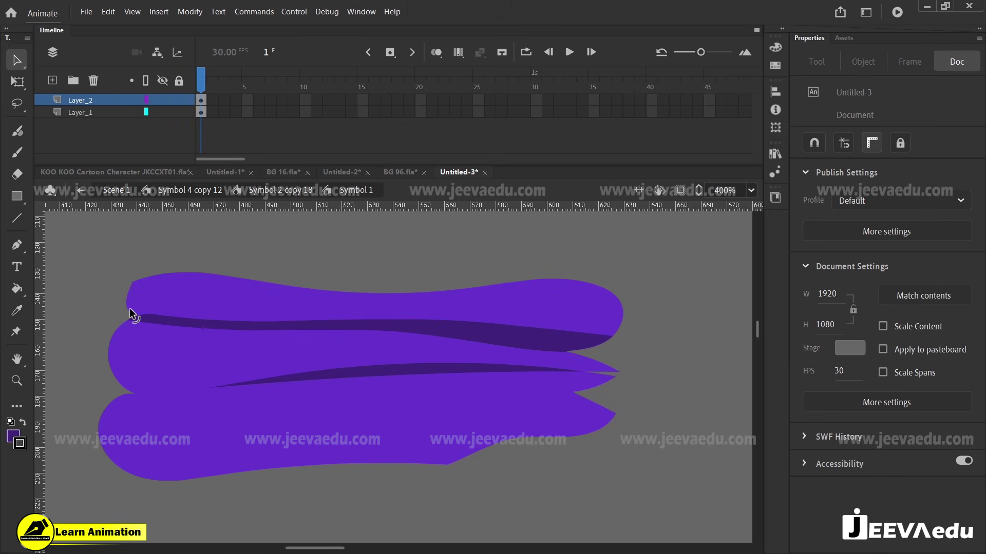
ctrl+alt+click(403, 386)
ctrl+click(404, 400)
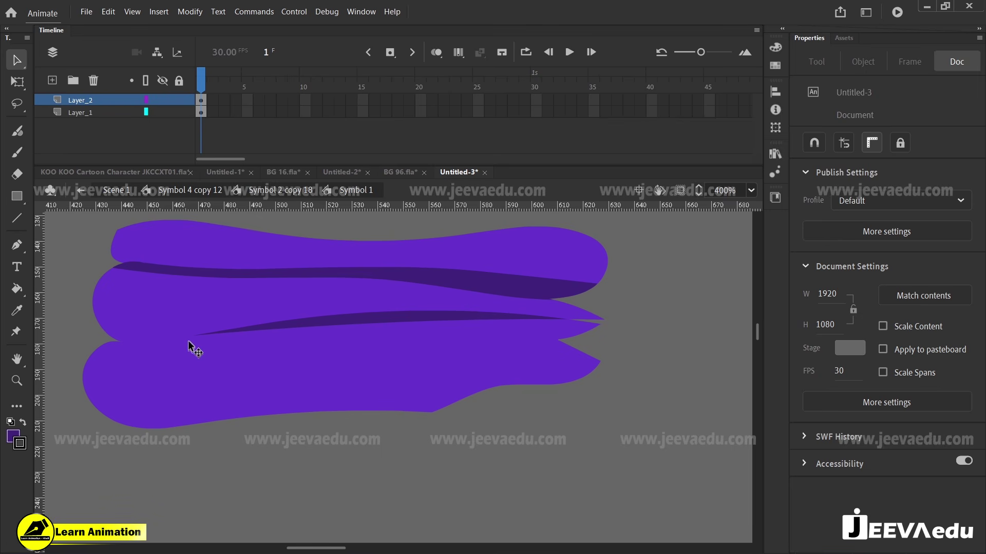
drag(197, 335, 147, 357)
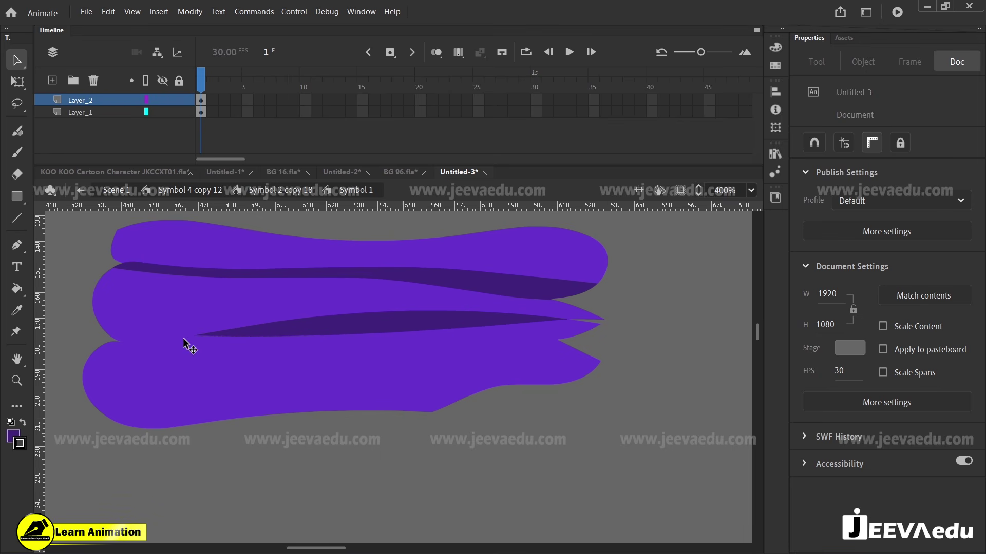
drag(196, 334, 121, 340)
drag(196, 335, 134, 344)
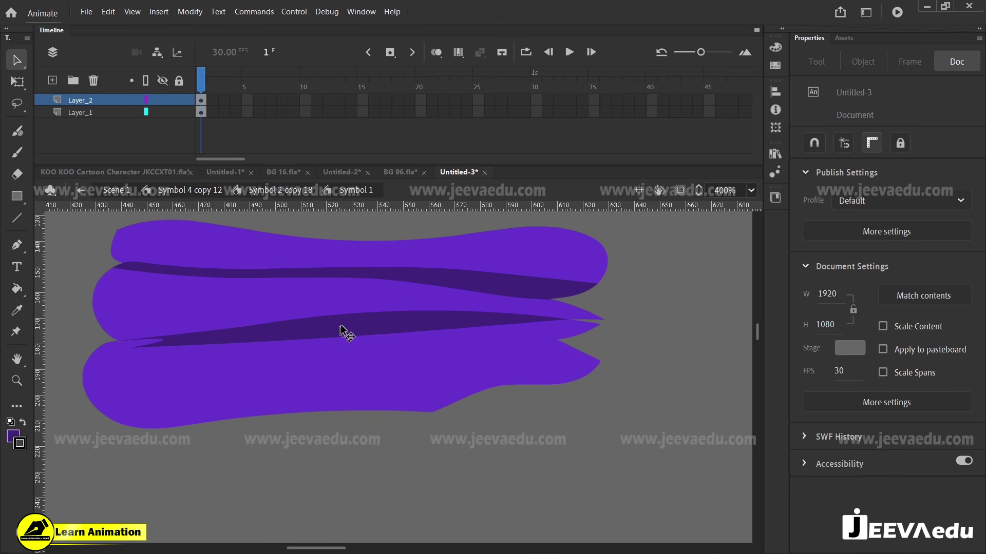
drag(346, 321, 356, 331)
ctrl+alt+click(362, 341)
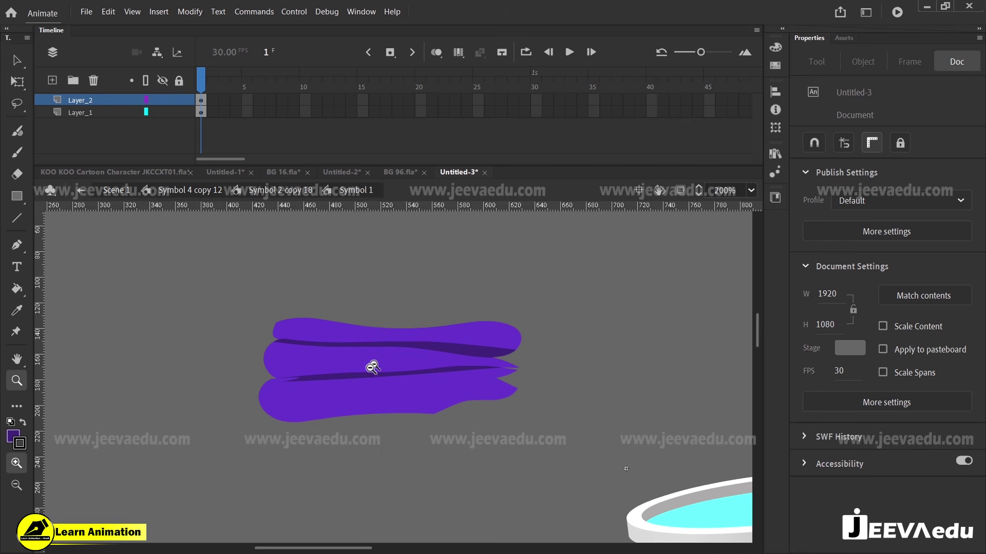
Step: Group all parts of the purple folded cloth and place a duplicate of the group beside it
ctrl+click(348, 380)
ctrl+alt+click(379, 376)
ctrl+alt+click(403, 402)
drag(534, 319, 351, 406)
key(ctrl+g)
drag(405, 363, 457, 359)
Step: Inside the duplicate cloth's group, recolour all three purple bands to orange #FF9900
double_click(457, 358)
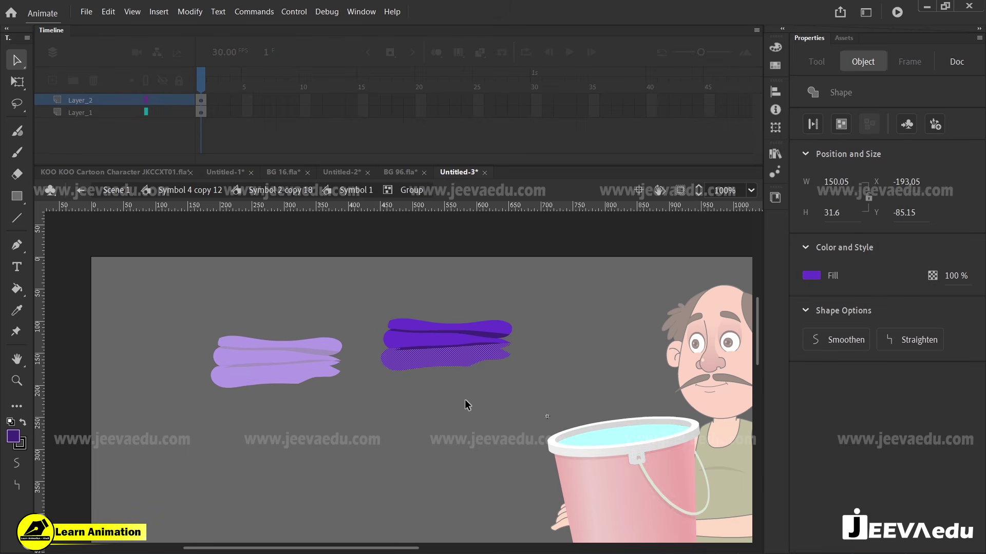
click(464, 401)
ctrl+click(444, 358)
click(436, 389)
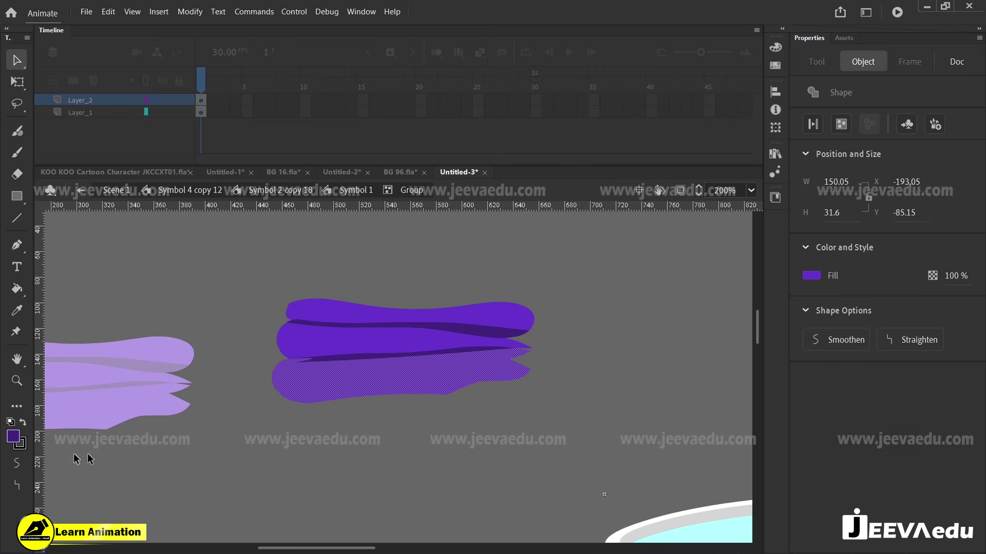
click(15, 437)
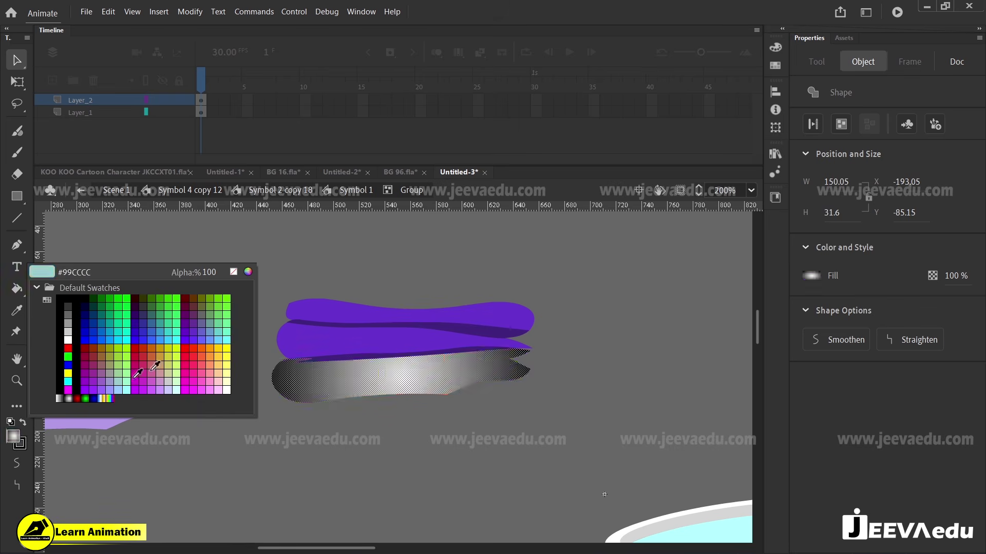
click(216, 345)
key(i)
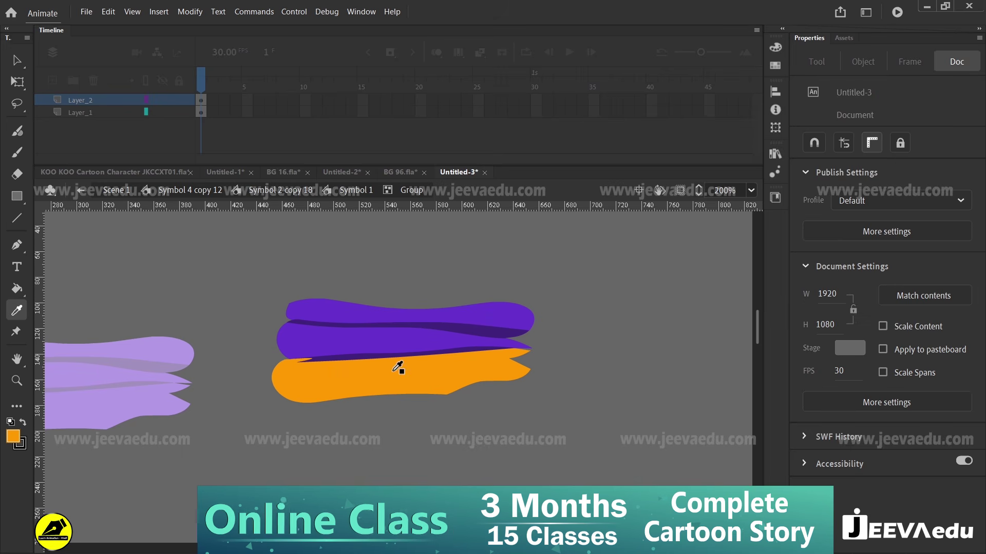
click(398, 367)
click(385, 351)
click(390, 324)
key(v)
Step: Recolour both fold shadows of the orange cloth to brown #8C5A0E and leave the group
click(474, 332)
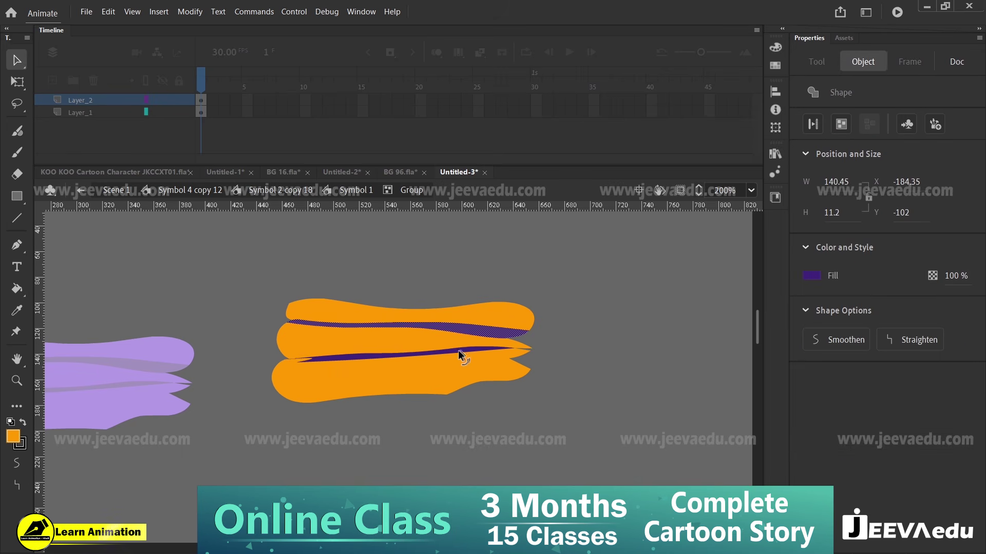
shift+click(461, 355)
click(13, 438)
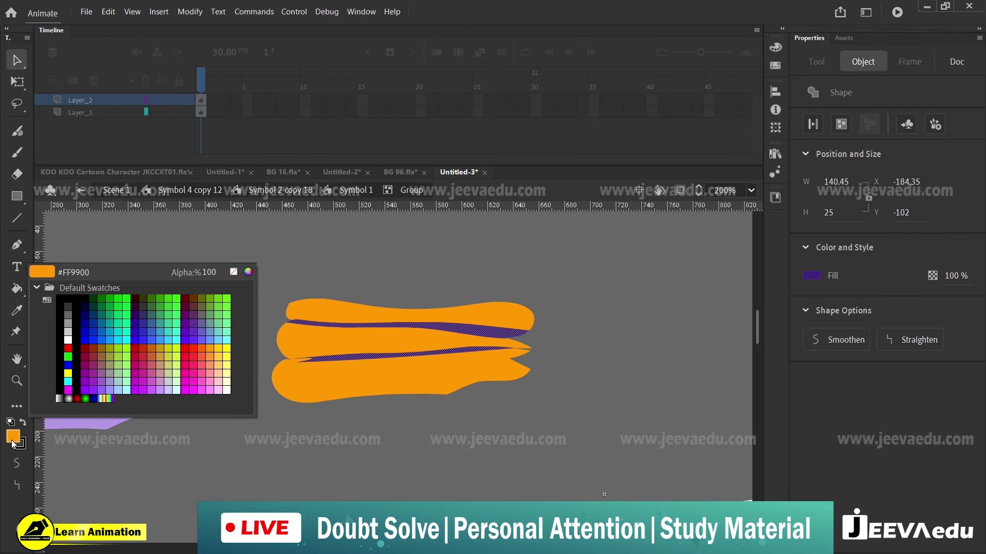
click(248, 271)
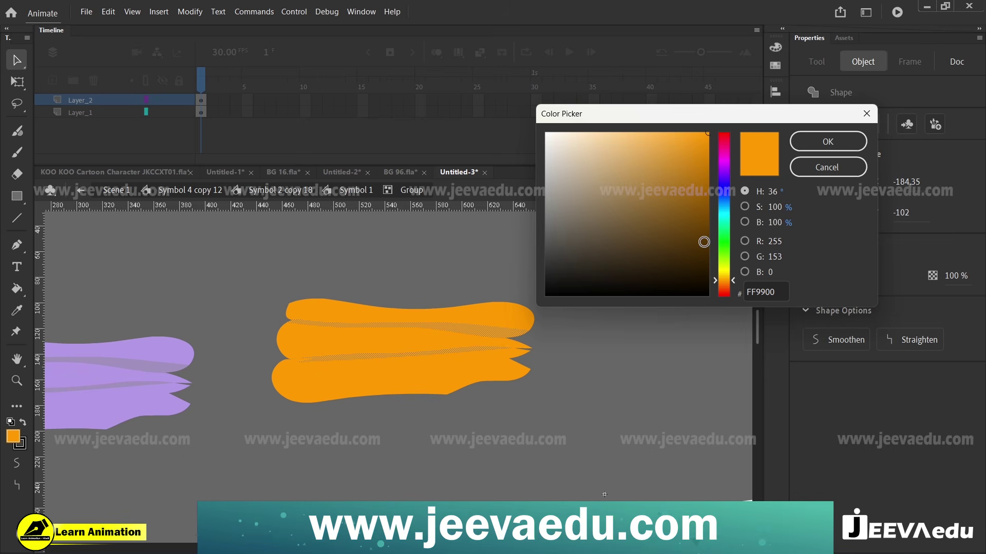
click(705, 249)
click(685, 233)
click(693, 207)
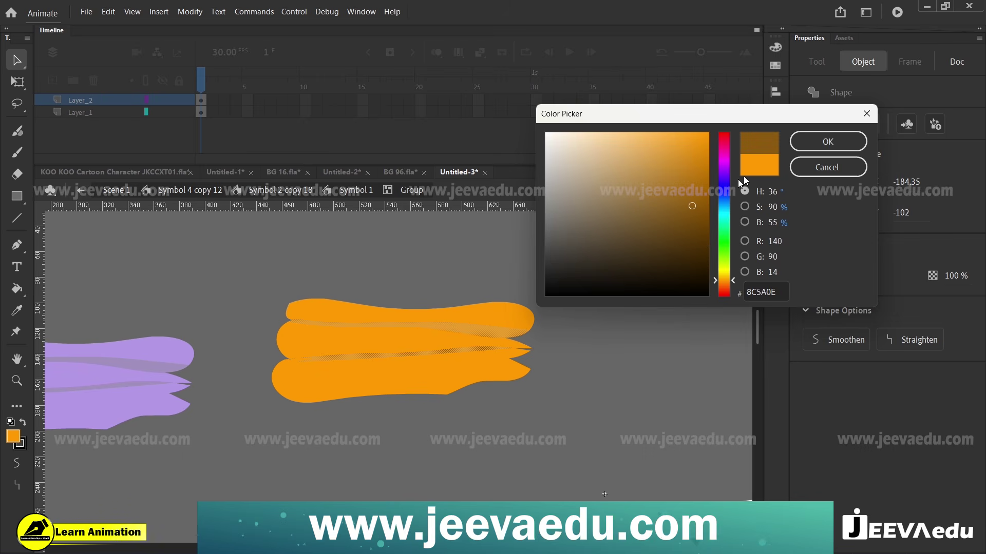
click(820, 145)
key(z)
ctrl+alt+click(393, 412)
double_click(404, 412)
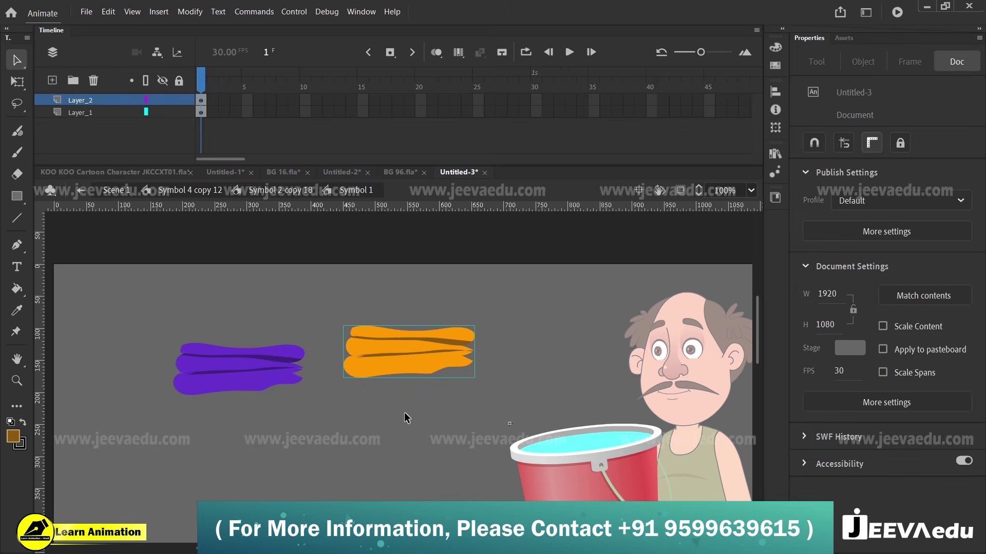
Step: Bring the two cloths together so the orange one lies on top of the purple one as a stack
ctrl+alt+click(360, 377)
ctrl+click(360, 370)
drag(379, 411, 502, 422)
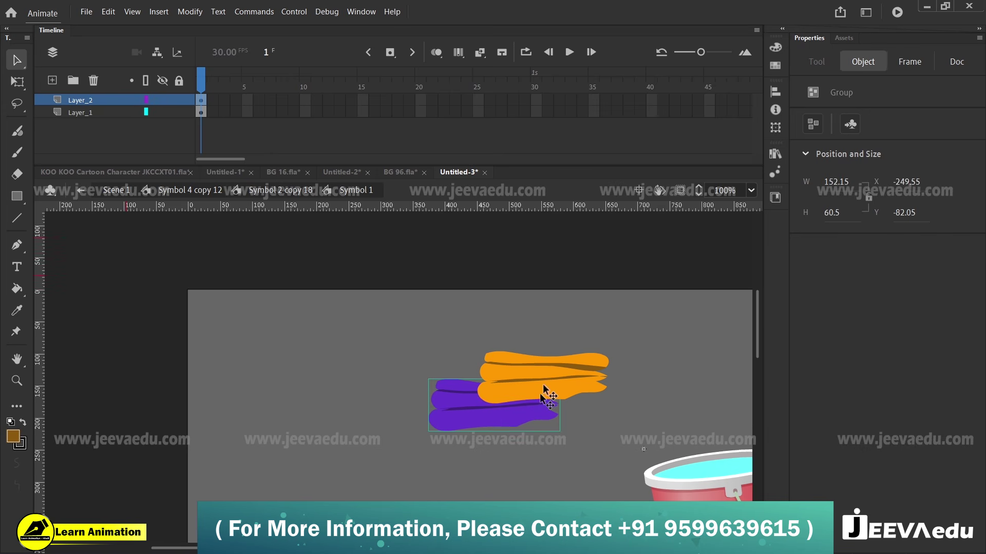
drag(548, 381, 488, 374)
Step: Open the orange cloth's group and bulge the upper edge of its top band upward near the left end
key(z)
click(482, 377)
key(v)
double_click(423, 385)
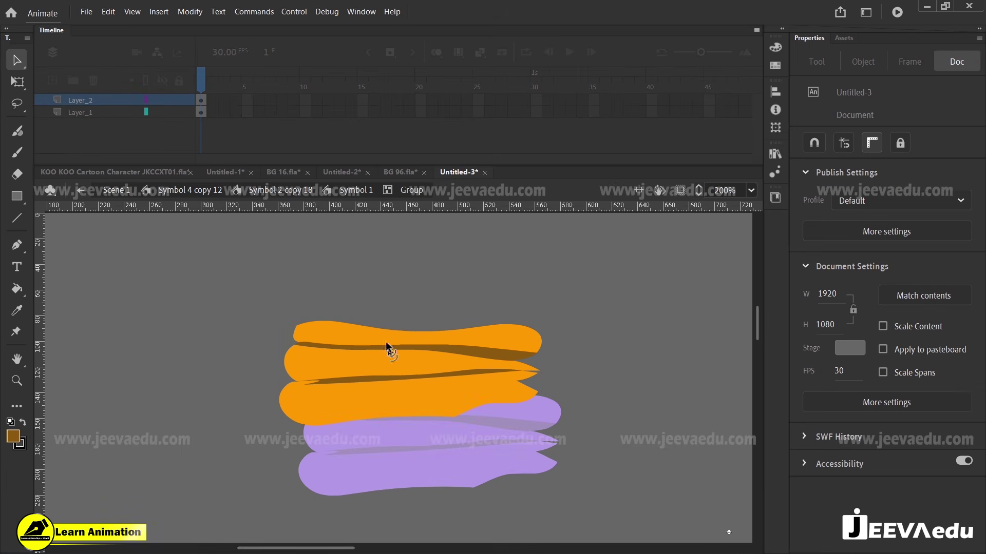
drag(365, 326, 366, 310)
click(368, 326)
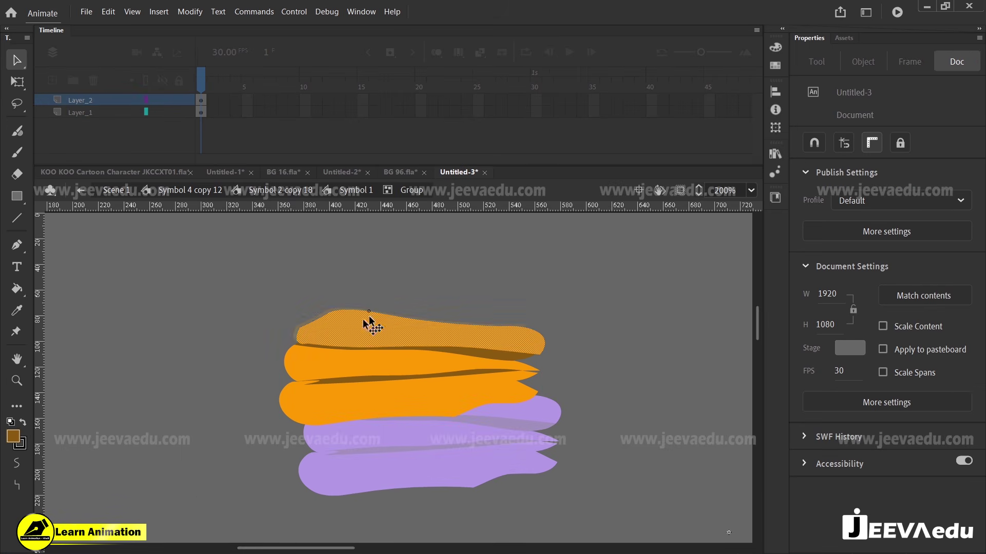
click(252, 345)
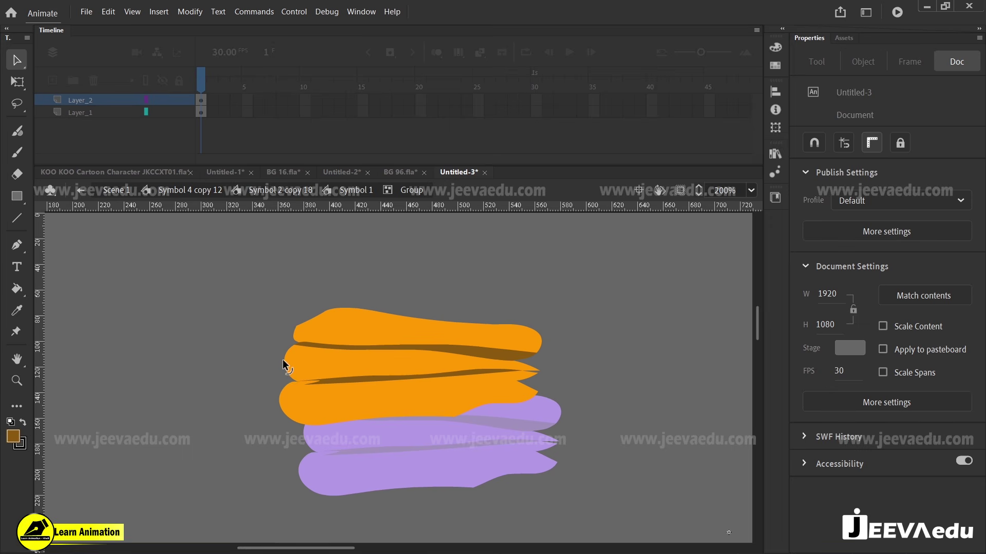
Step: Reshape the orange cloth's bottom band so its left end tapers and its lower edge flattens, and leave the group
drag(283, 362, 415, 418)
key(ctrl+z)
key(ctrl+z)
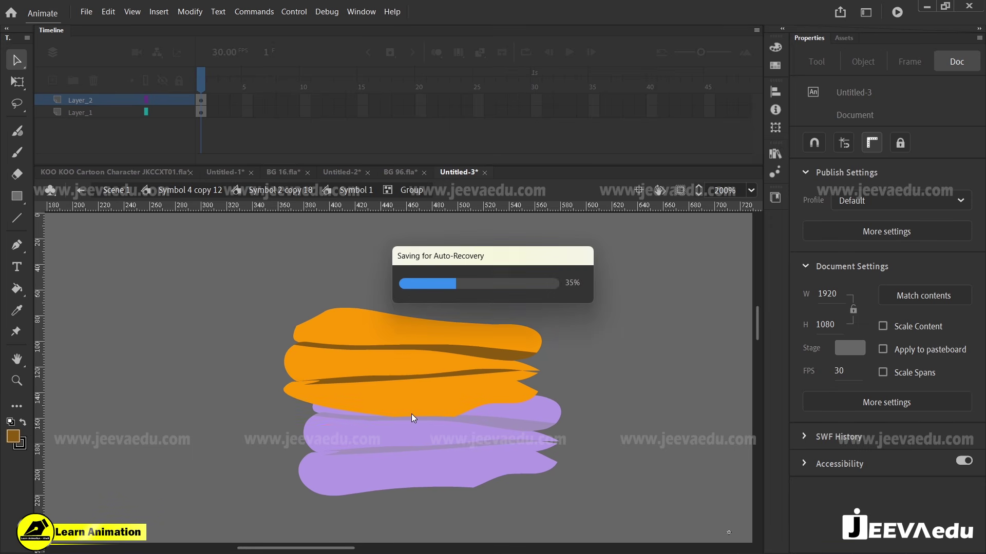
ctrl+alt+click(392, 392)
double_click(310, 418)
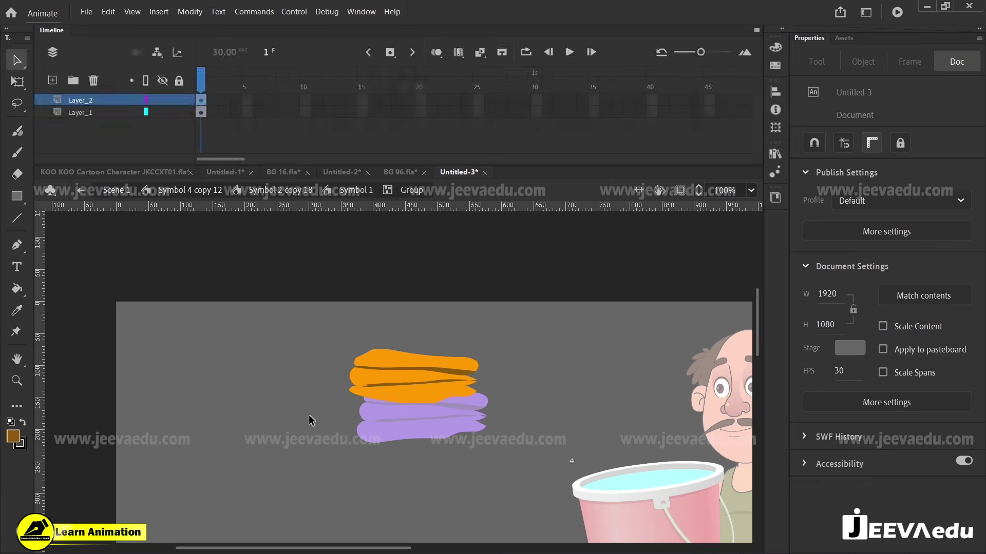
Step: Select both stacked cloths and move them onto the opening of the red bucket
ctrl+alt+click(451, 410)
drag(442, 356, 358, 410)
drag(389, 368, 503, 417)
click(431, 346)
click(409, 362)
Step: Rotate the cloths so they slope down toward the man, with the orange cloth's notched end at the upper left
key(q)
shift+click(406, 388)
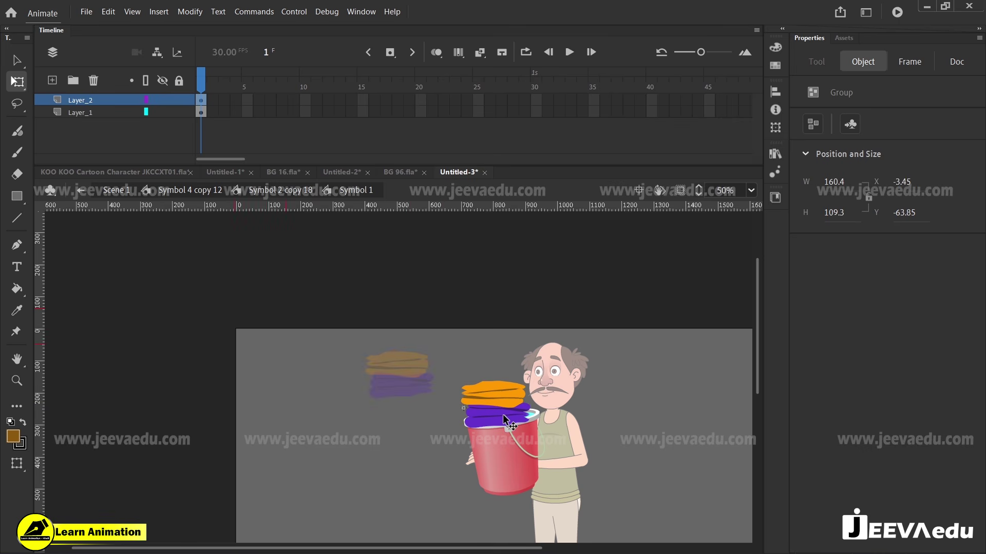
ctrl+click(474, 414)
drag(517, 312, 481, 389)
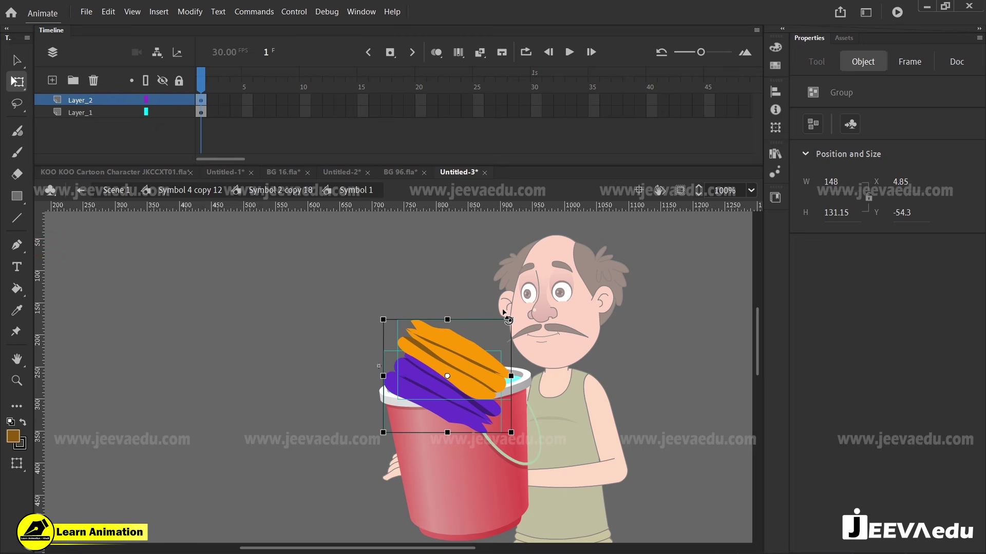
Step: Open the orange cloth's group, smooth away the notch at its upper left end, and leave the group
double_click(447, 353)
key(ctrl+=)
key(v)
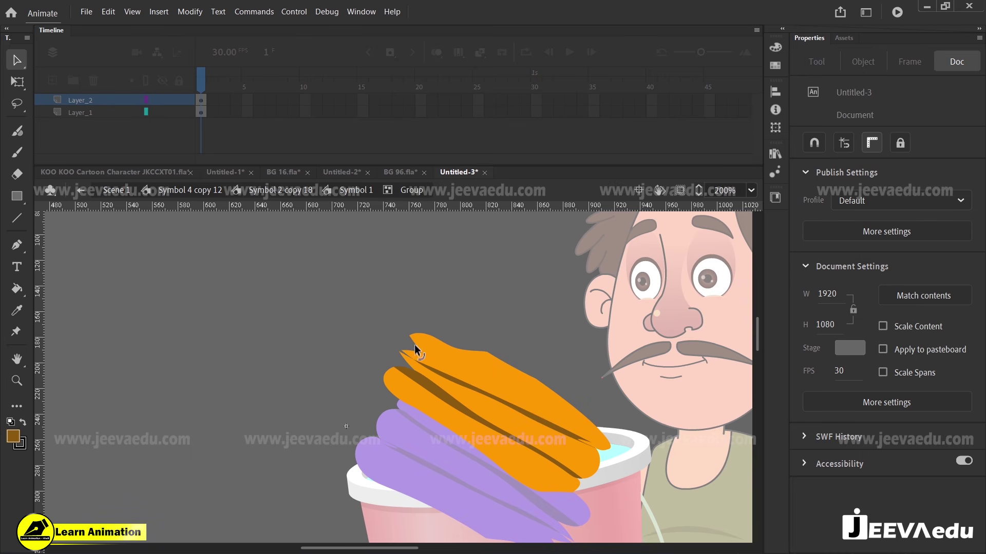
click(414, 344)
click(380, 338)
double_click(337, 361)
Step: Check the tilted cloths against the whole character from the parent symbol and reopen the bucket symbol
key(ctrl+space)
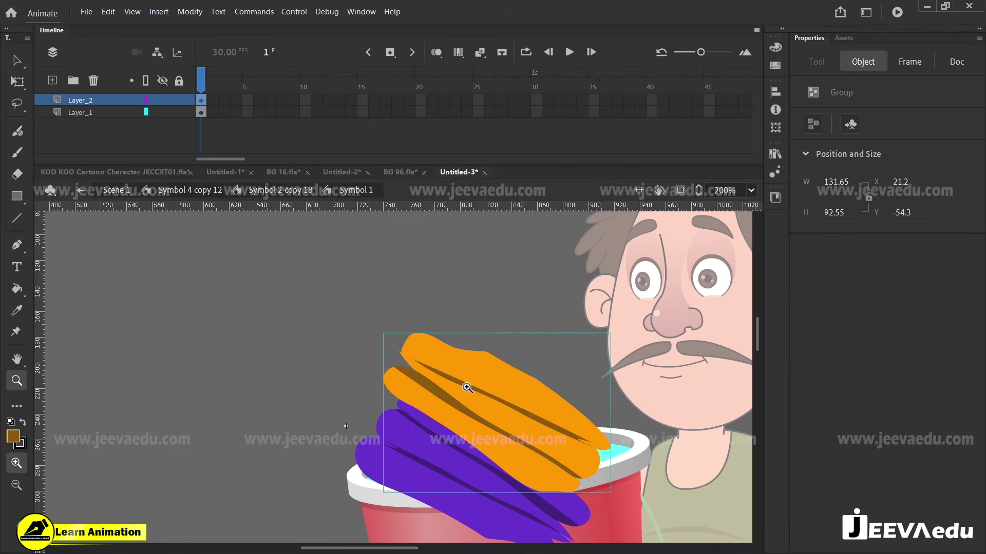
ctrl+alt+click(467, 389)
ctrl+alt+click(466, 400)
double_click(338, 336)
key(ctrl+space)
click(376, 387)
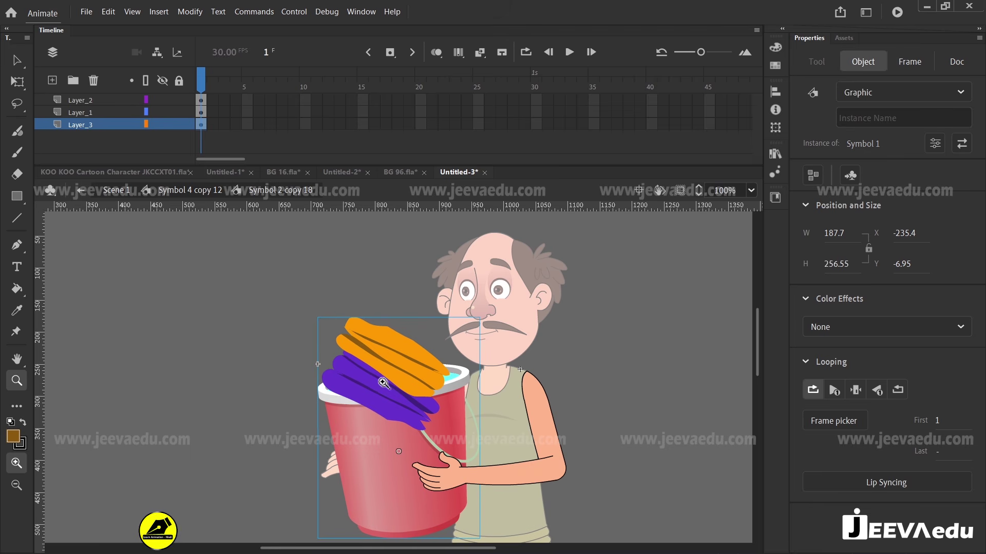
double_click(368, 384)
click(374, 387)
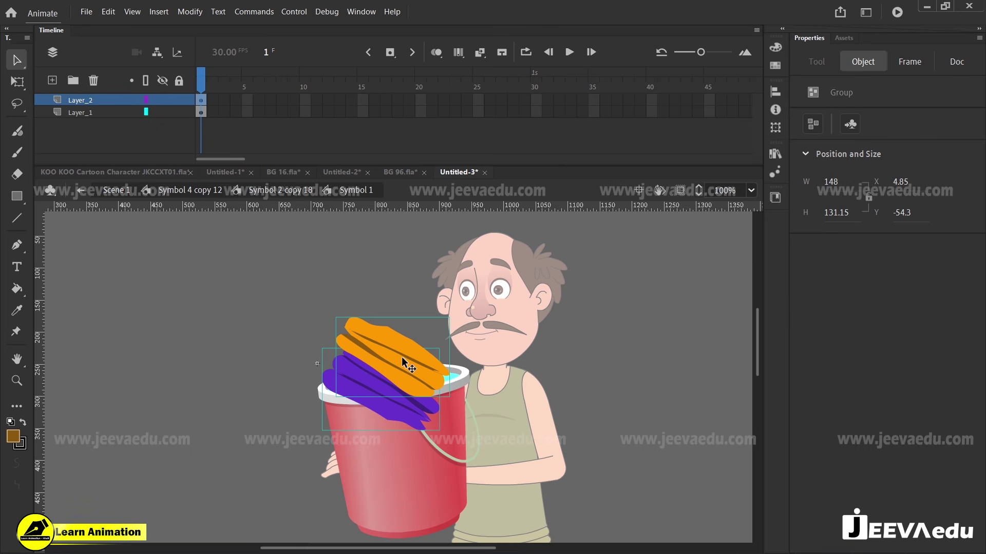
key(F8)
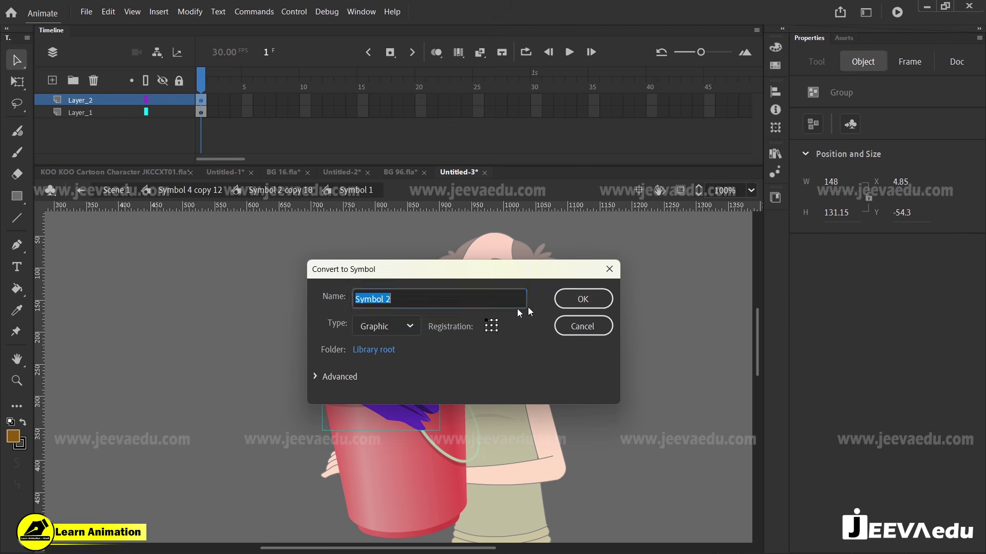
click(580, 326)
click(374, 313)
Step: Duplicate the purple cloth up and toward the man, and rotate the copy so its notched end points left with a gentler slope
click(389, 399)
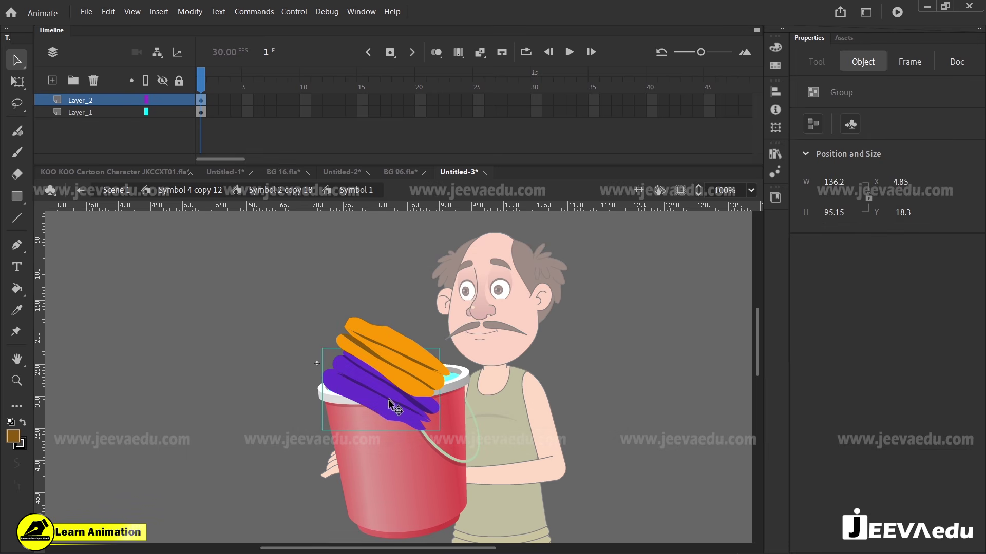
drag(389, 399, 432, 363)
key(q)
click(453, 350)
Step: Open the new purple cloth copy's group and recolour its top band to magenta-purple #993399
key(z)
click(440, 376)
key(v)
double_click(451, 363)
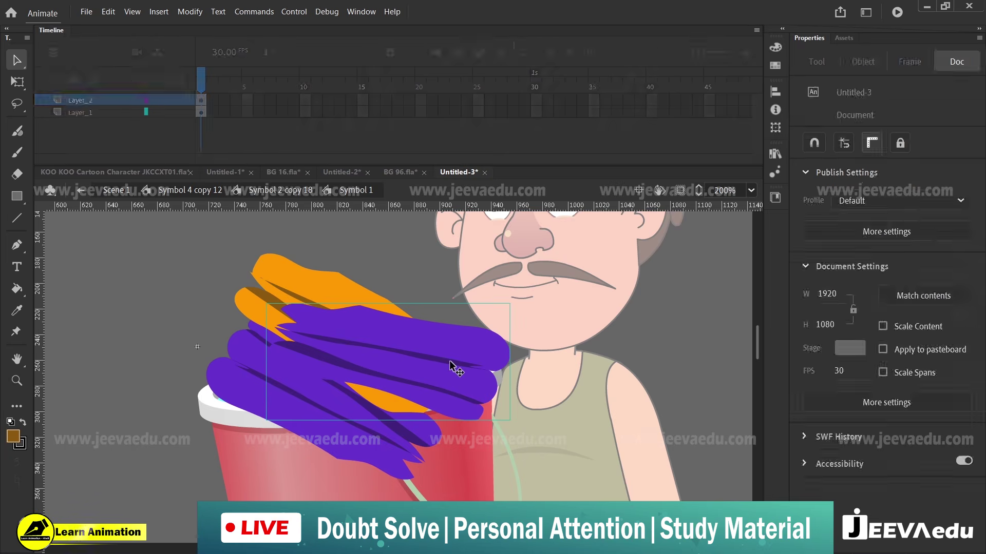
click(447, 350)
key(o)
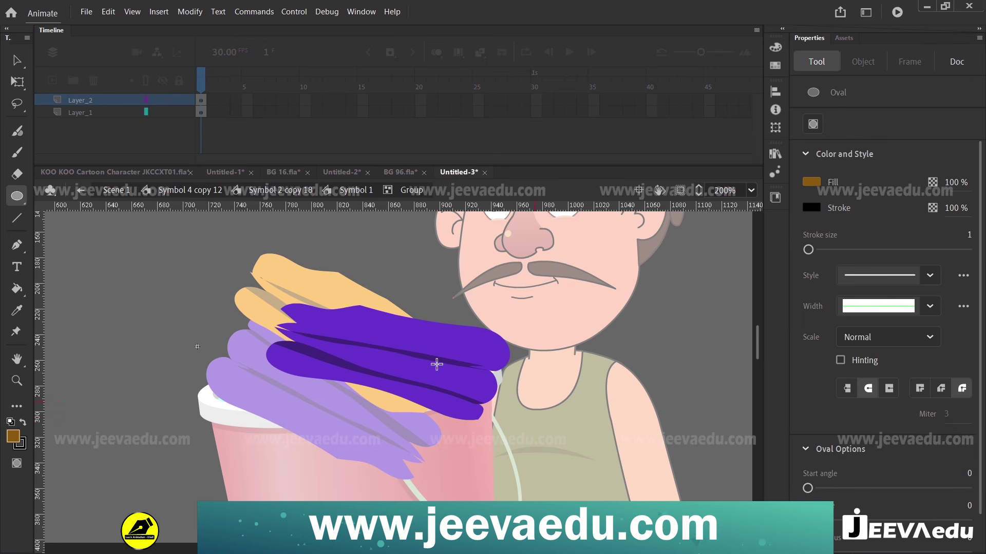
key(v)
click(430, 341)
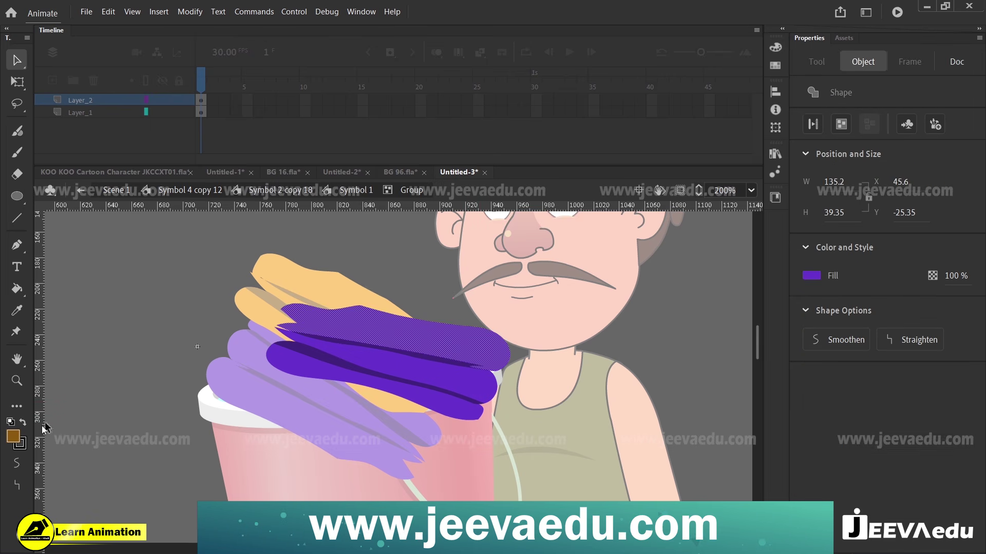
click(15, 438)
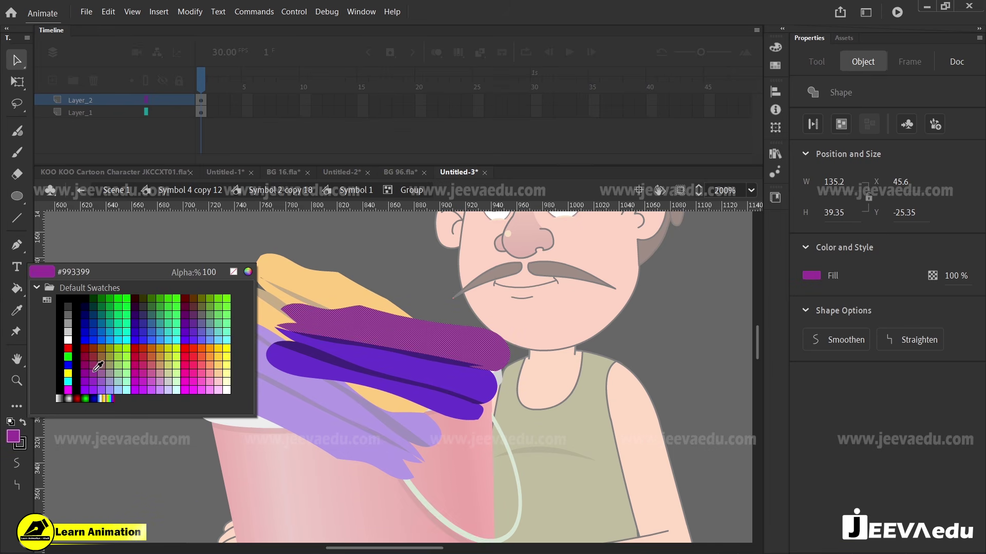
click(88, 367)
click(402, 415)
Step: Recolour the middle band of the new cloth copy to green
key(k)
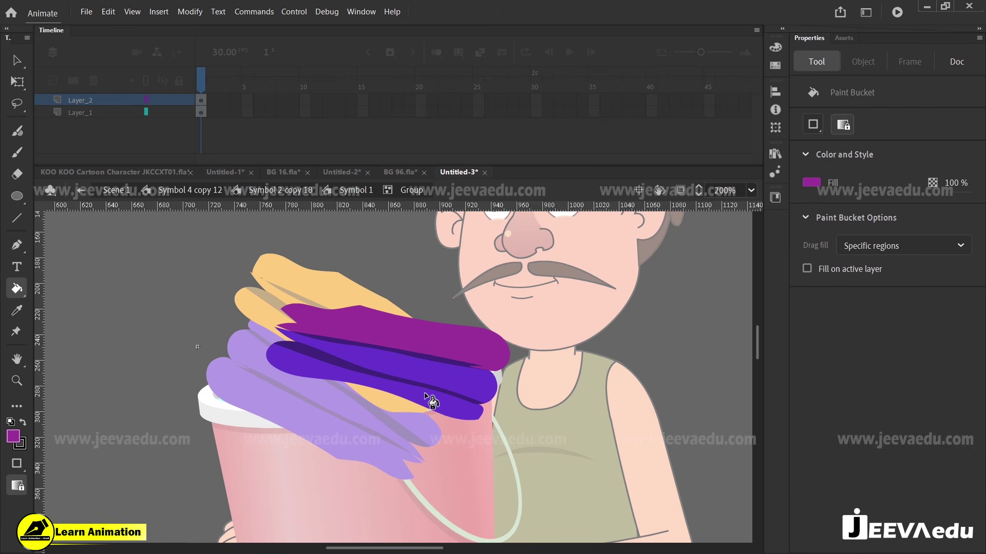
key(v)
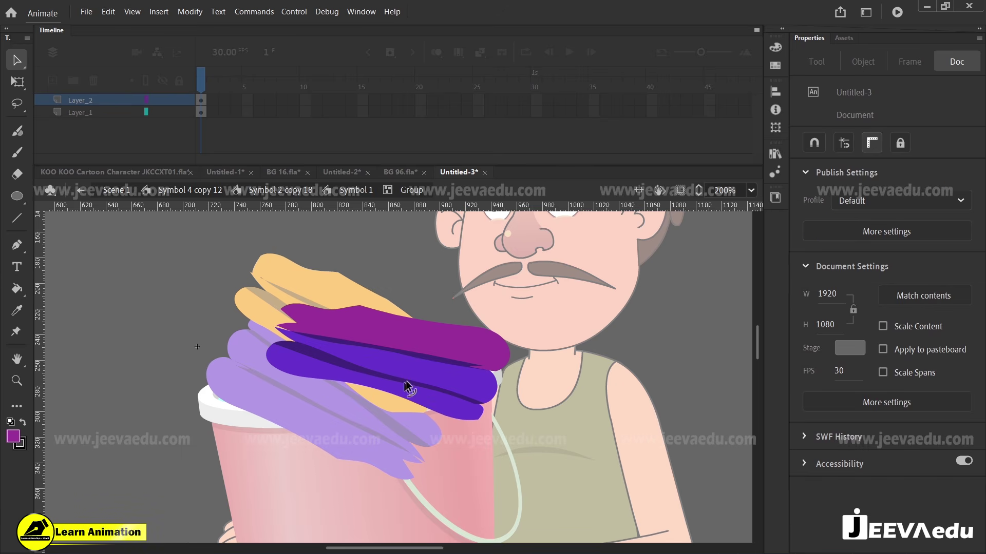
click(409, 383)
click(12, 440)
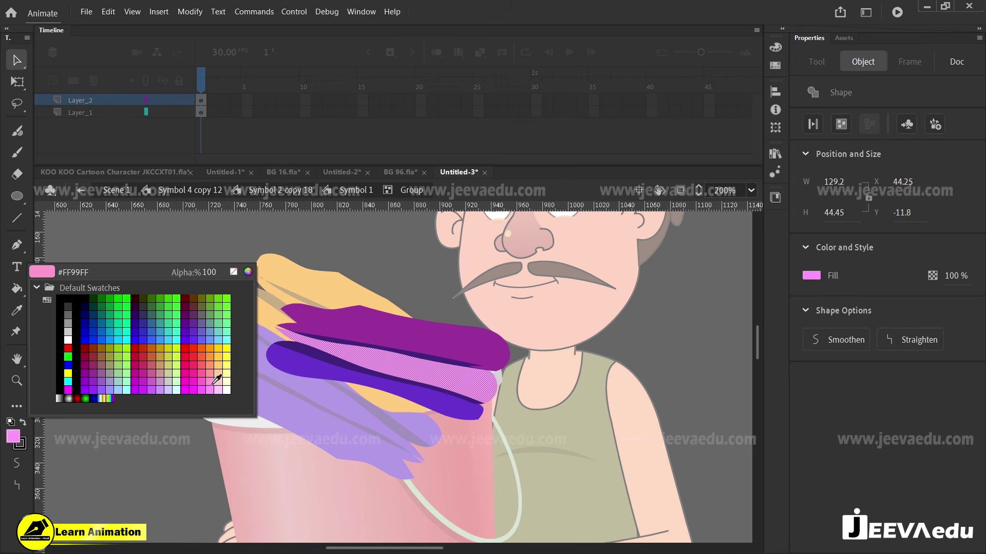
click(211, 307)
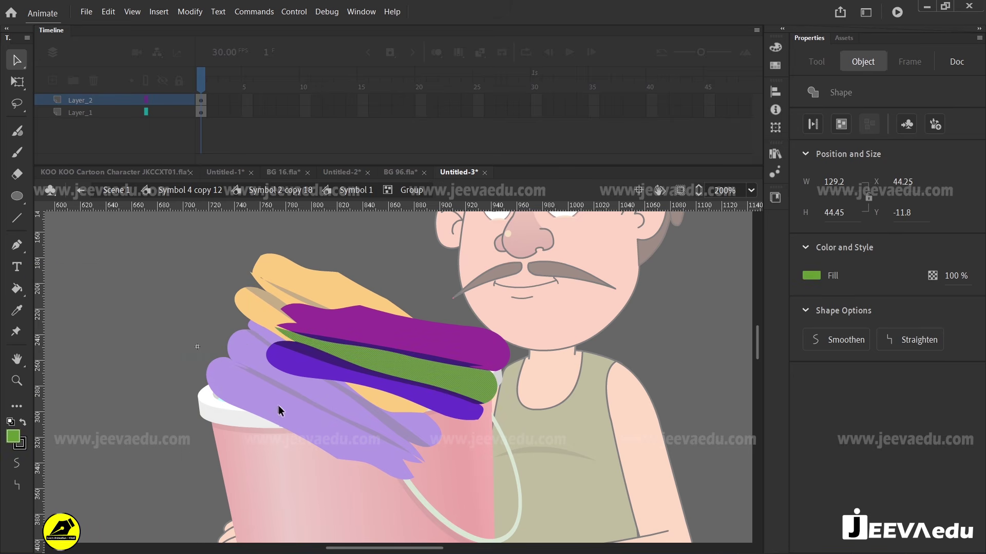
Step: Leave the group and send the multicoloured cloth behind the orange cloth
click(332, 409)
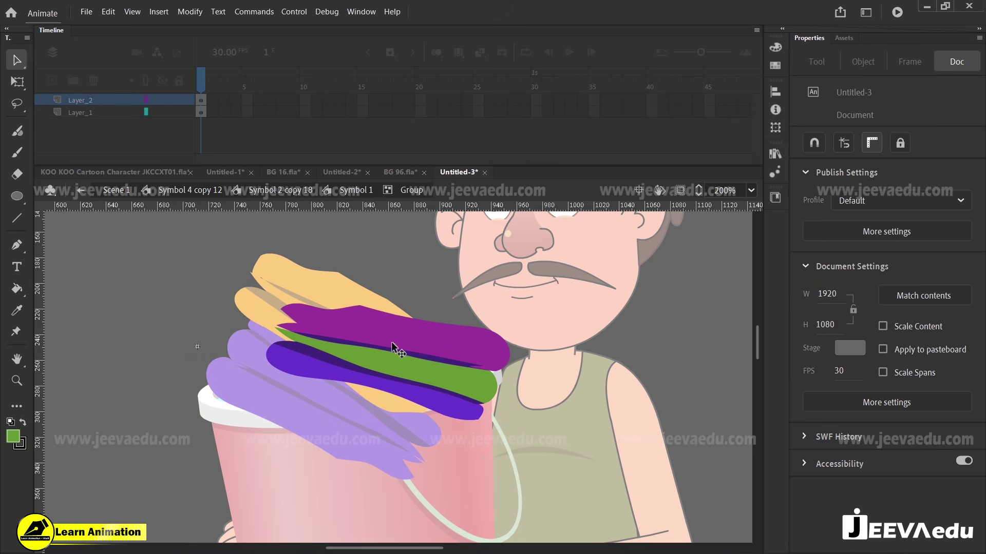
double_click(157, 317)
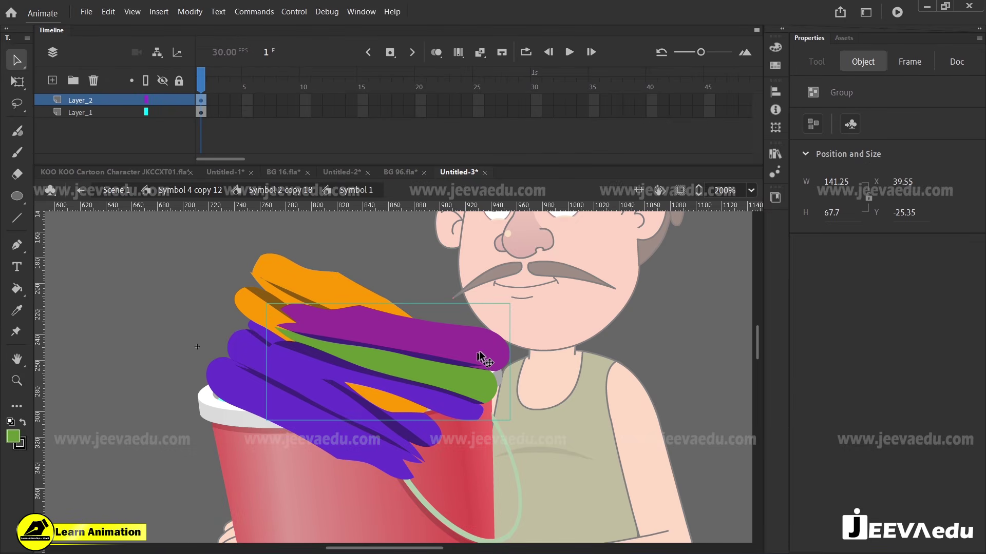
key(ctrl+Down)
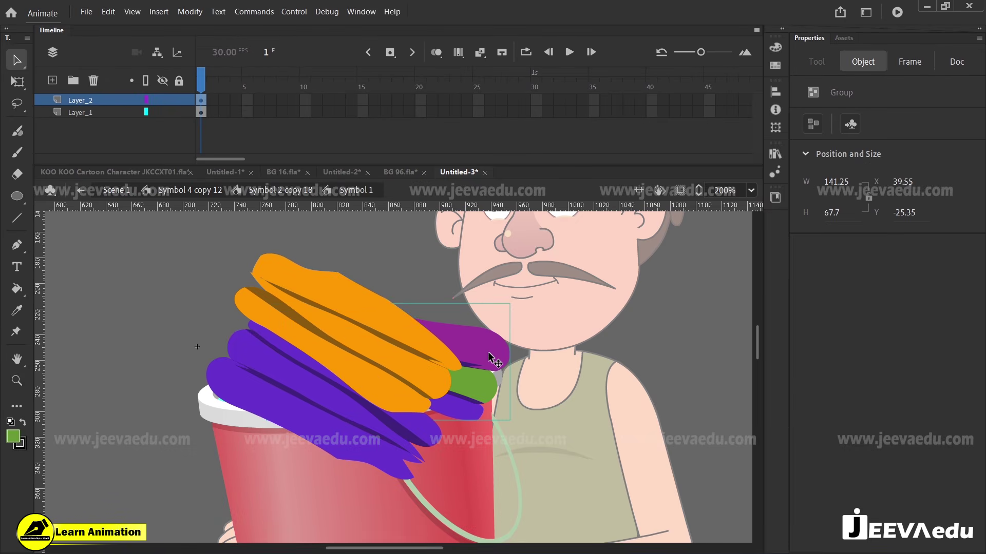
Step: Check that the folded cloths sit on Layer_2 and hide that layer
key(z)
alt+click(404, 371)
key(v)
shift+click(351, 389)
shift+click(386, 371)
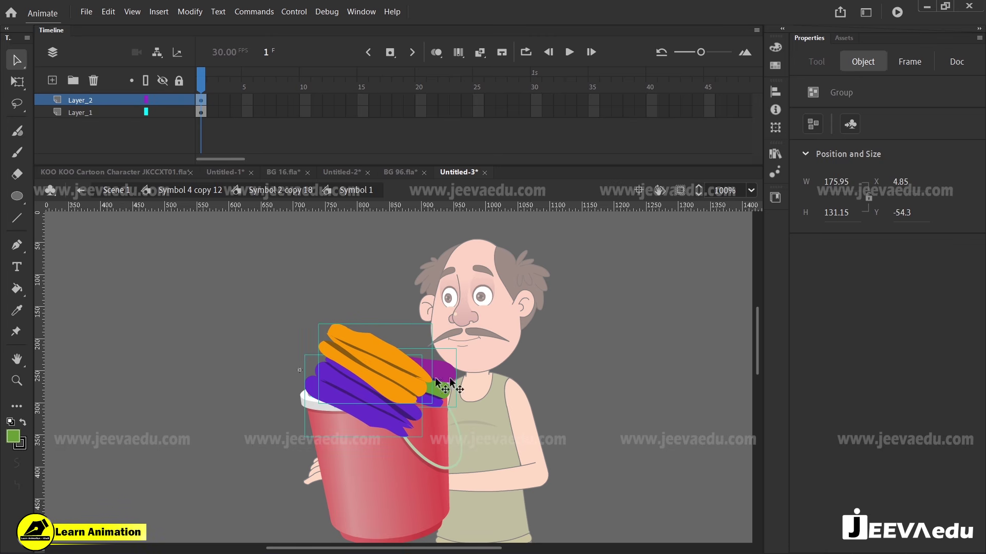
click(162, 99)
Step: Break apart the group containing the bucket body and the cyan water on Layer_1
key(z)
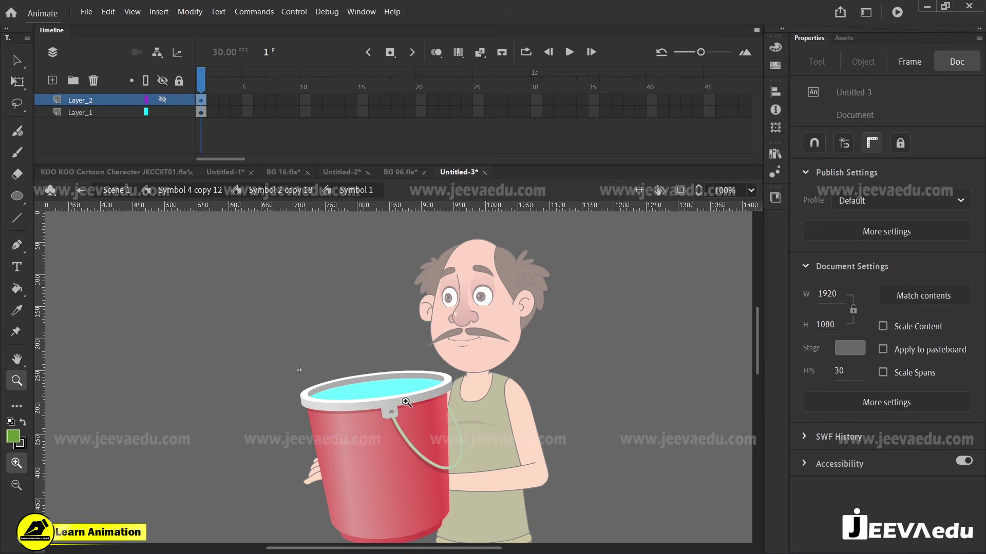
click(406, 402)
key(v)
click(332, 363)
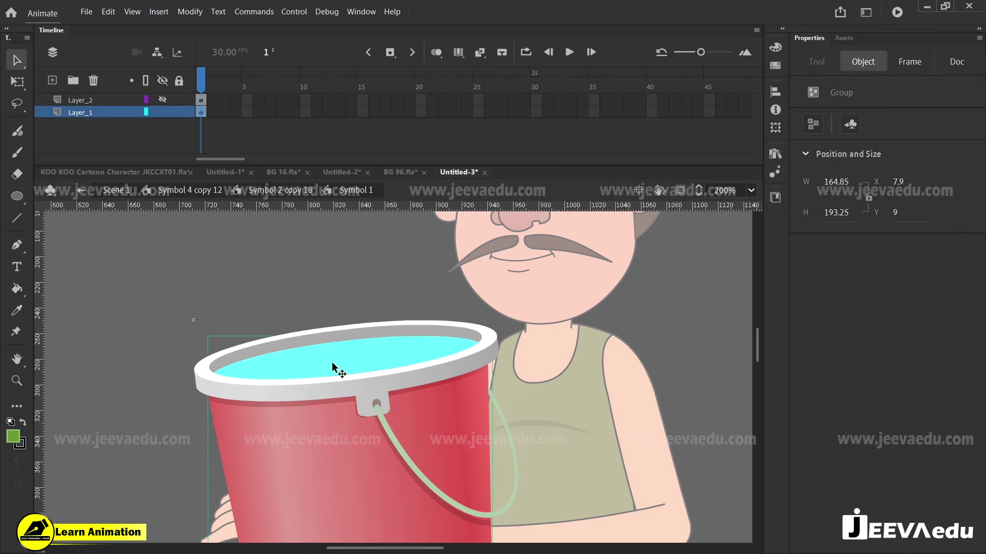
key(ctrl+b)
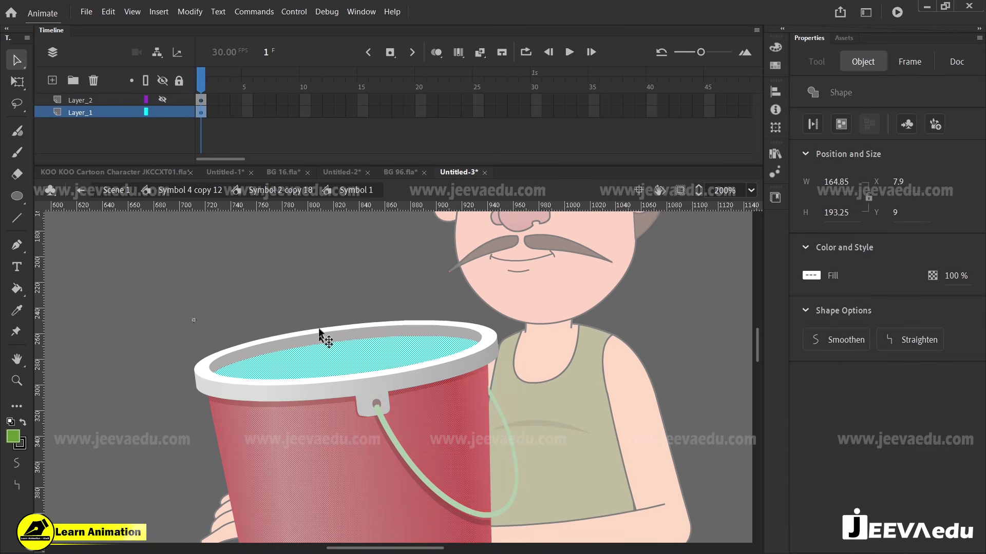
click(325, 268)
Step: Copy the cyan water ellipse and paste it in place on a new layer above the cloth layer
click(338, 359)
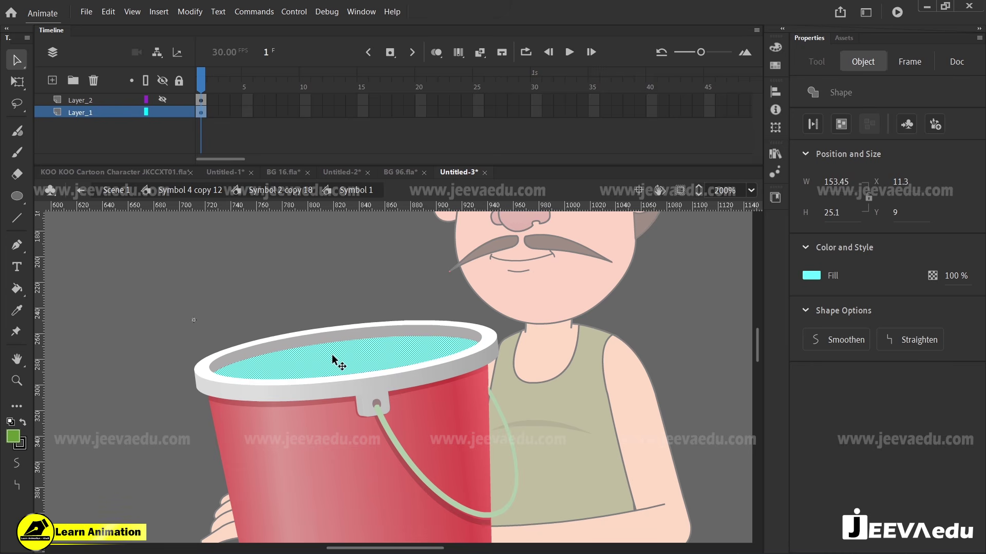
drag(333, 357, 274, 285)
key(ctrl+z)
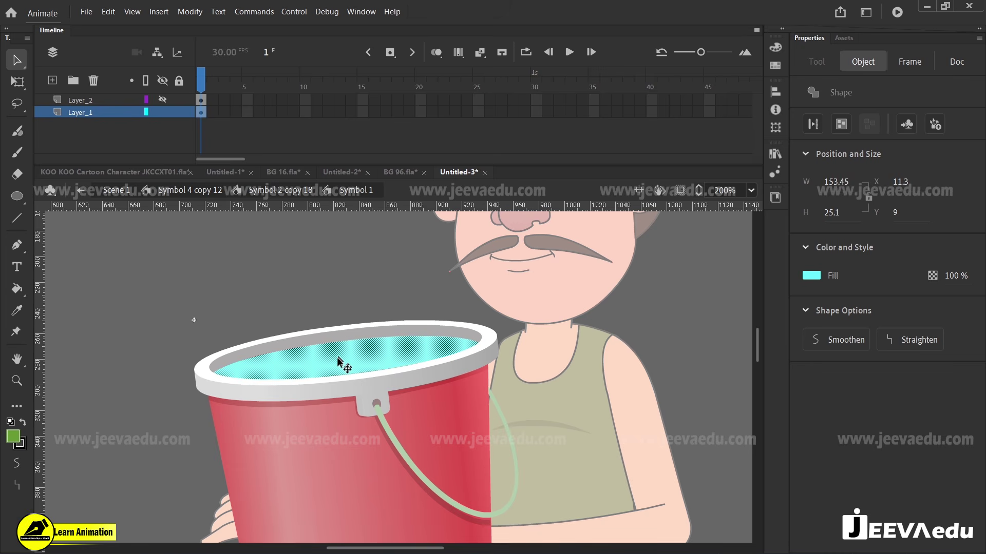
key(z)
click(295, 390)
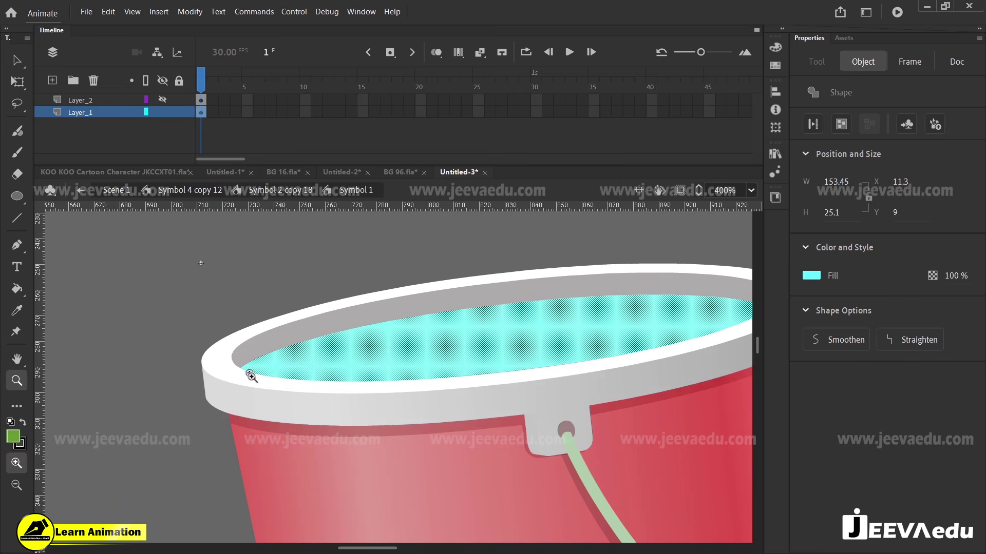
drag(603, 389, 399, 411)
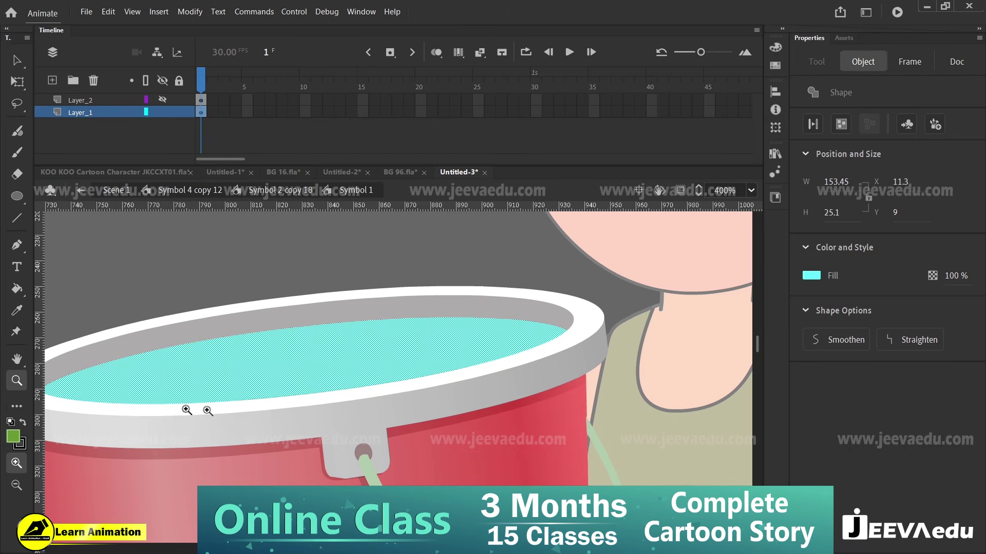
alt+click(445, 385)
key(v)
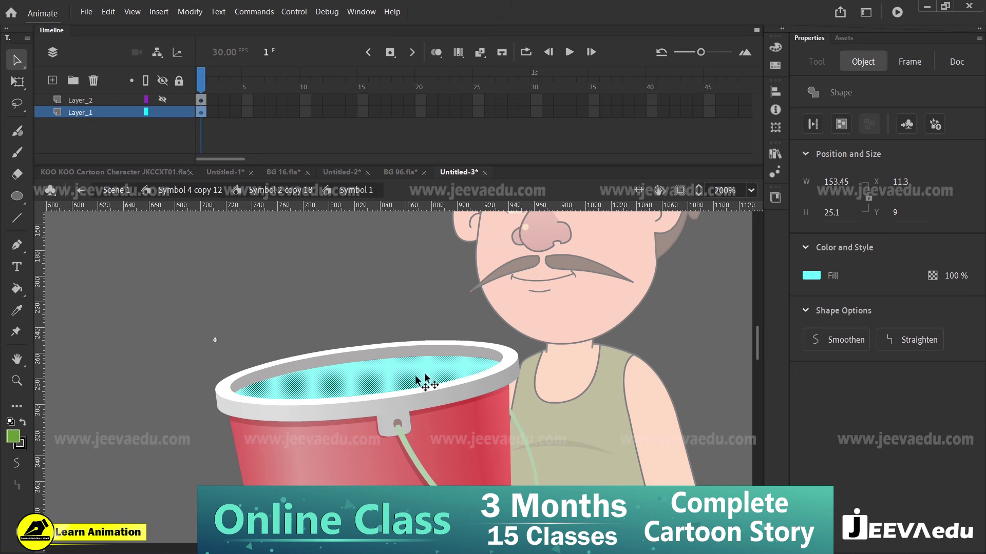
click(78, 101)
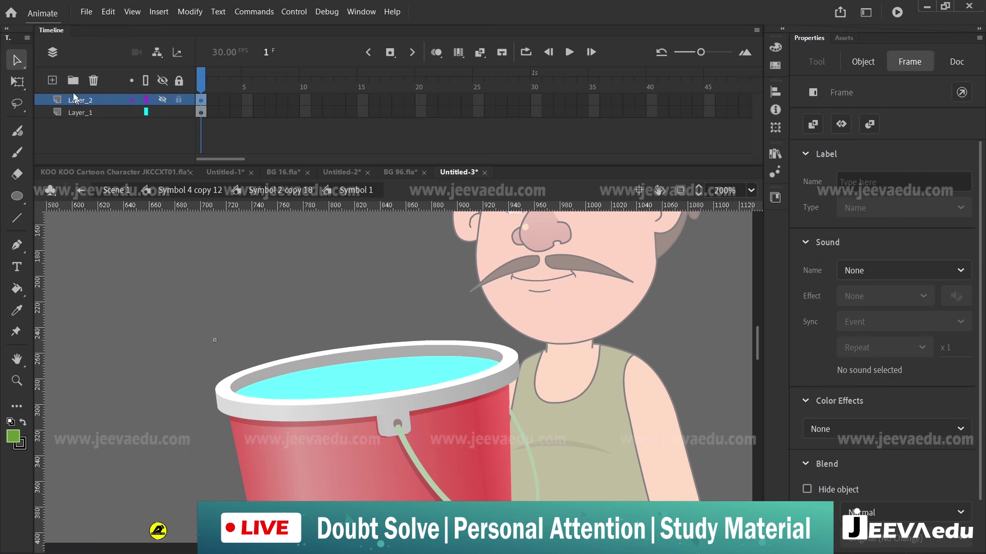
click(52, 80)
right_click(109, 226)
click(149, 275)
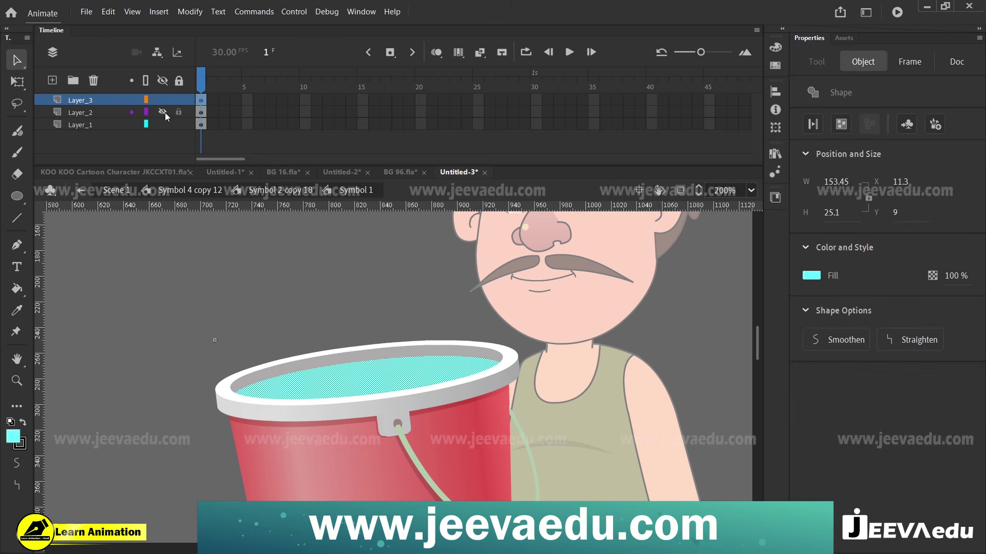
Step: Hide the bucket layer Layer_1 and show the cloth layer Layer_2 beneath the pasted ellipse
click(162, 112)
click(284, 406)
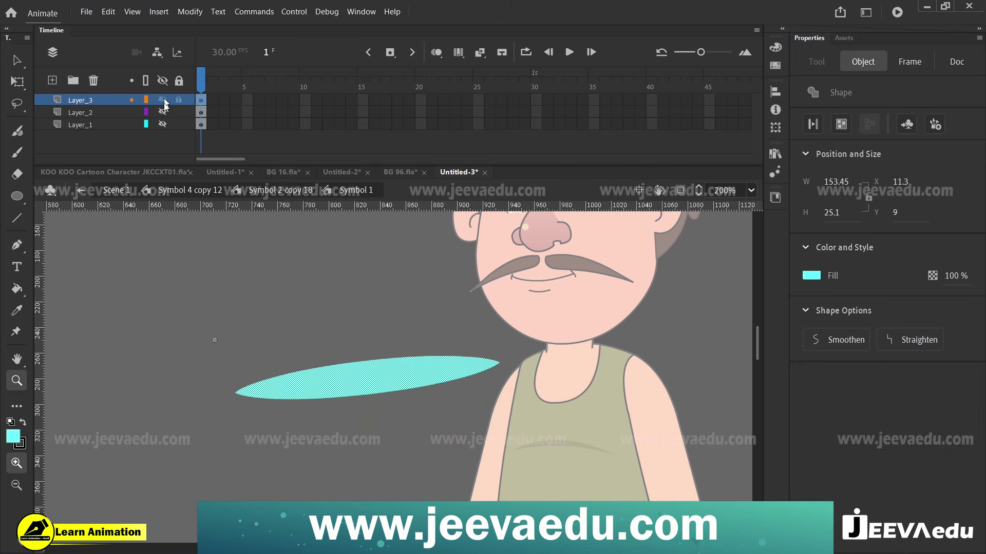
click(163, 112)
Step: Draw straight black lines extending outward from both tips of the cyan ellipse, past the cloths on each side
key(z)
click(260, 407)
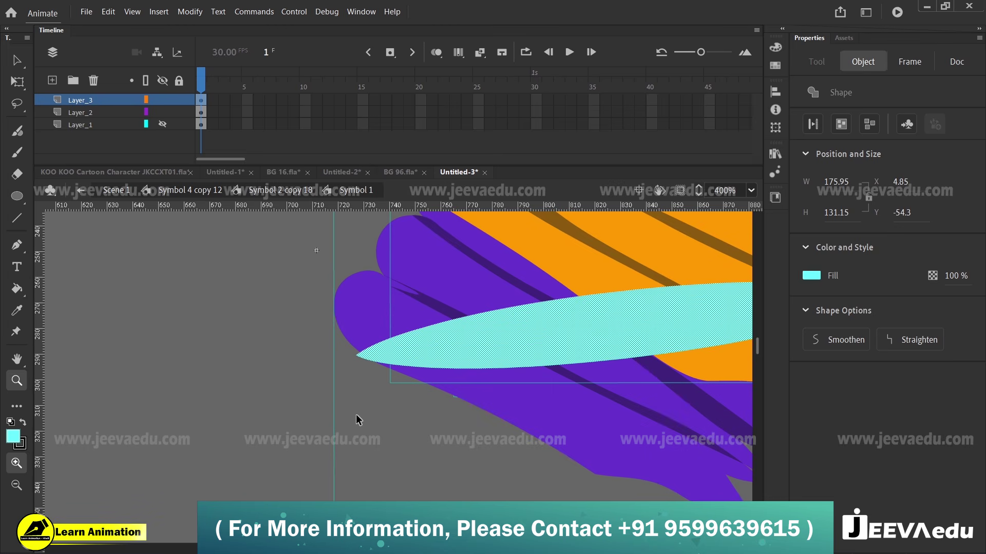
key(v)
click(397, 399)
key(n)
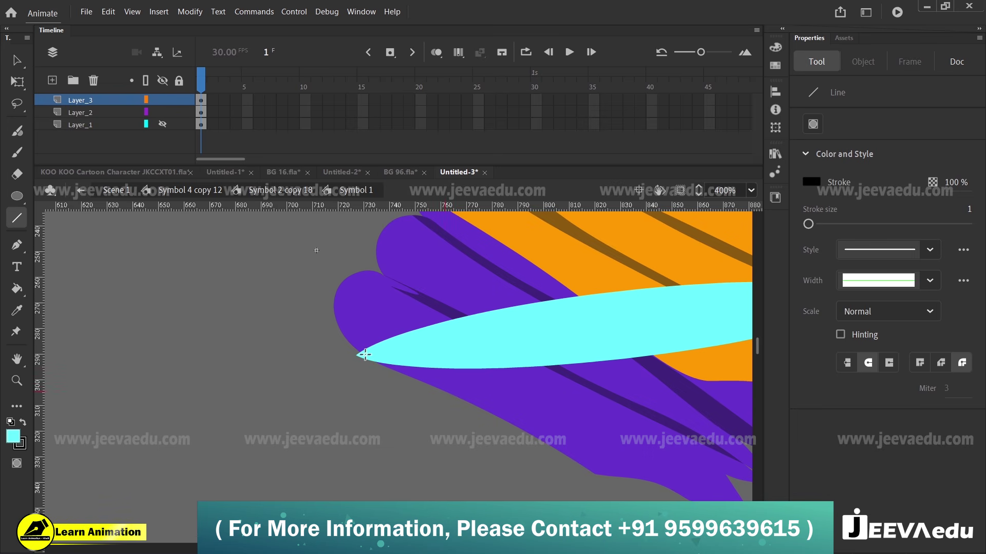
drag(282, 360, 207, 365)
key(z)
alt+click(445, 388)
alt+click(471, 386)
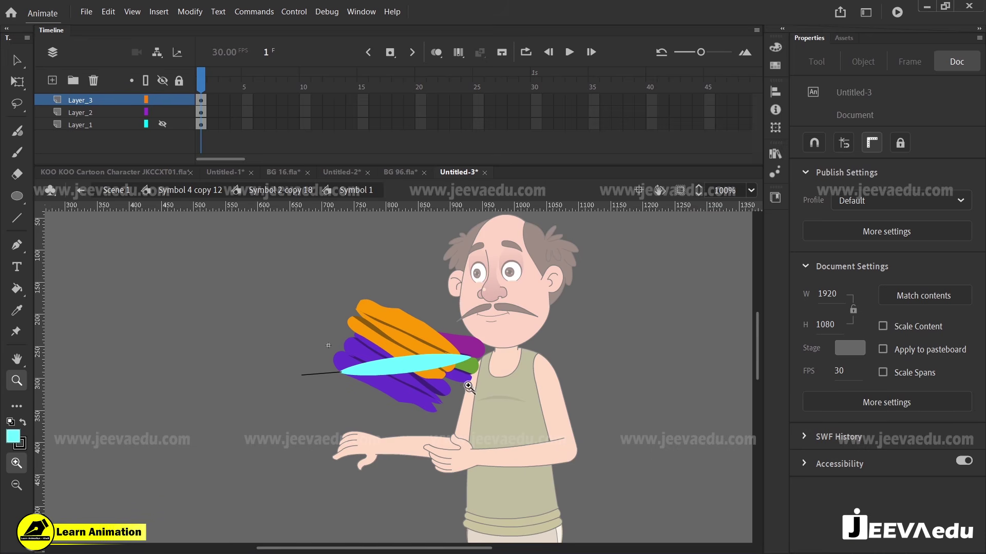
key(n)
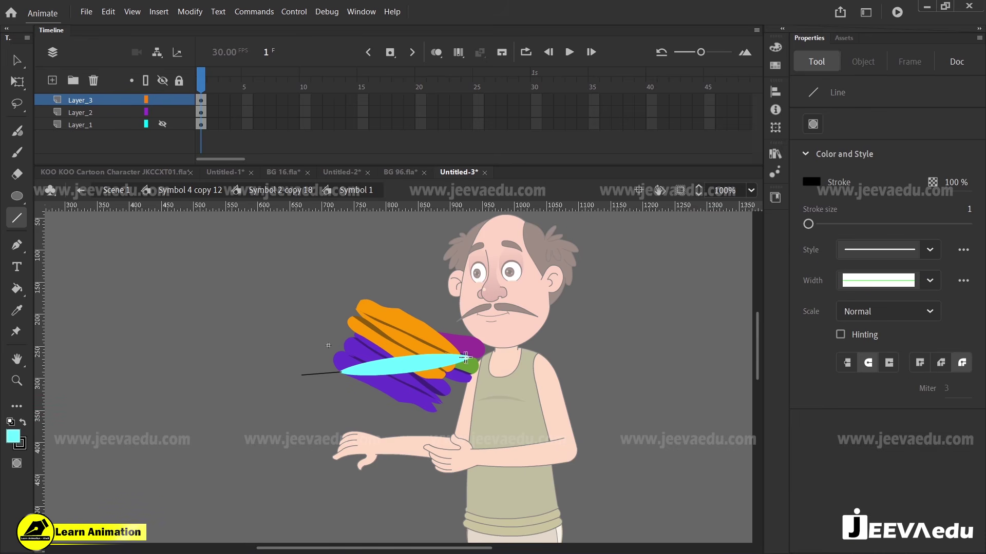
Step: Paint an arch over the cloths that crosses both side lines, and fill the enclosed area with cyan
key(b)
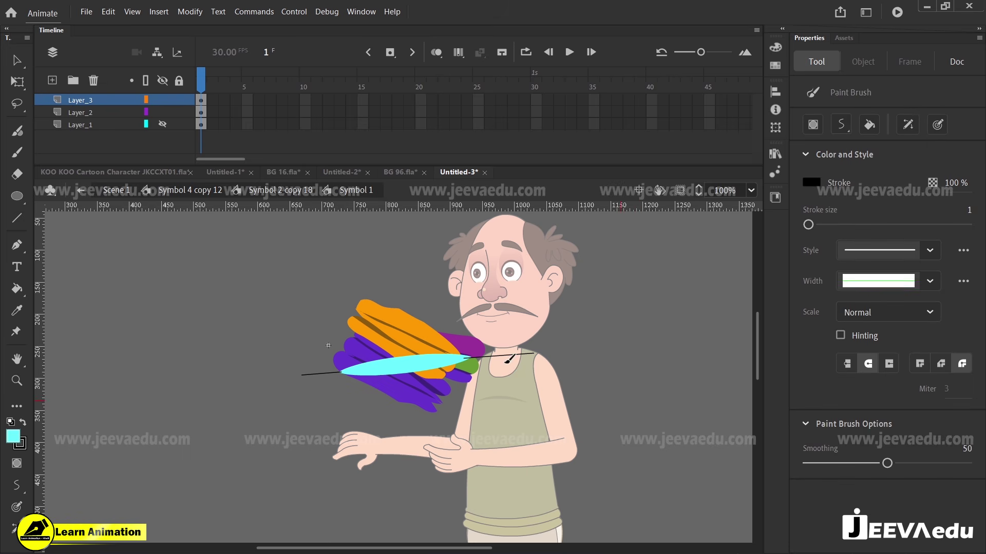
drag(316, 356, 324, 389)
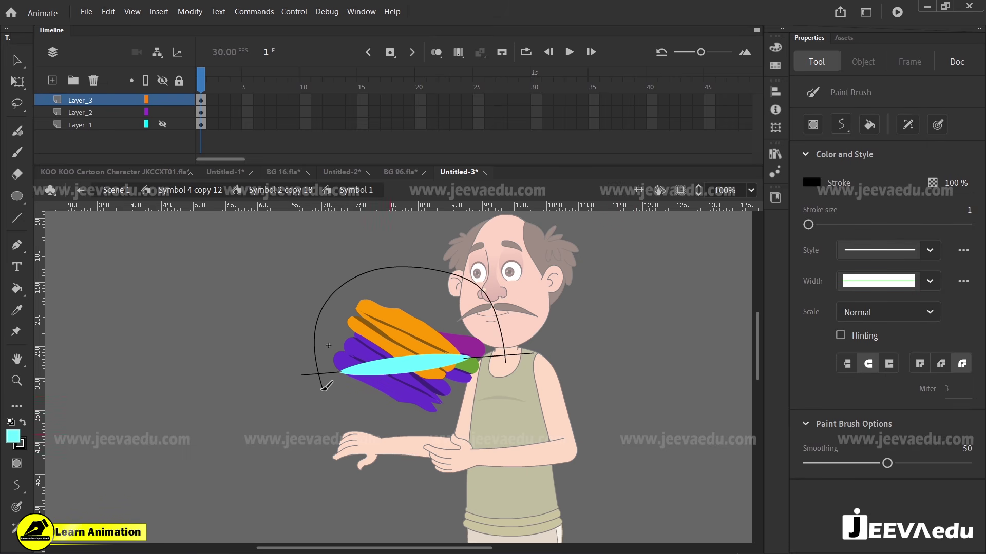
key(j)
key(k)
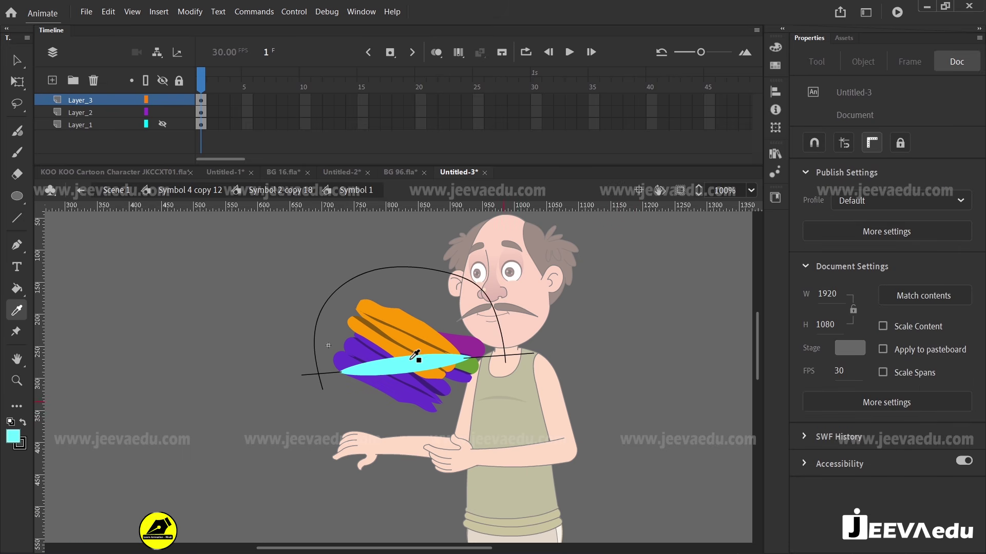
click(403, 329)
Step: Recolour the dome shape to dark orange and delete its black outline together with the leftover line ends
key(v)
click(341, 349)
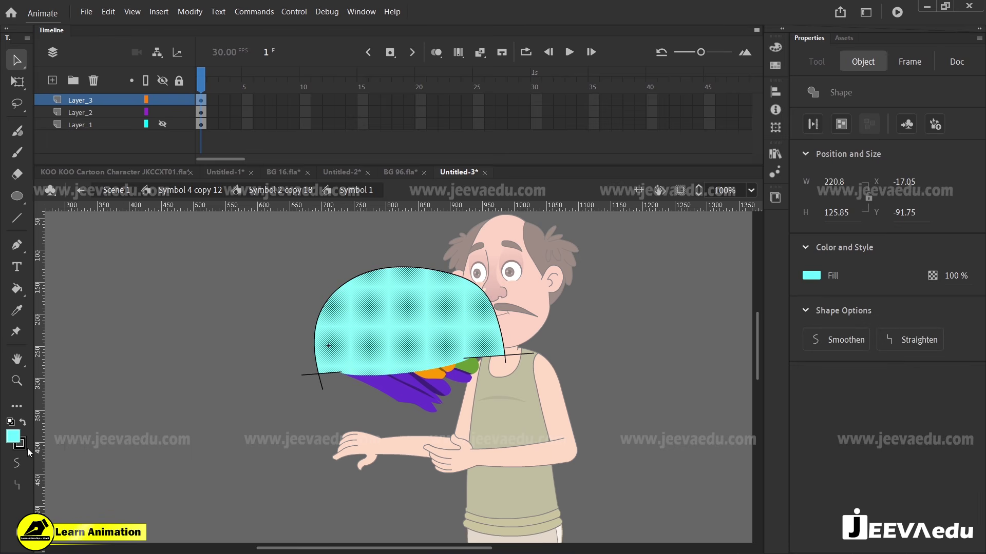
click(14, 438)
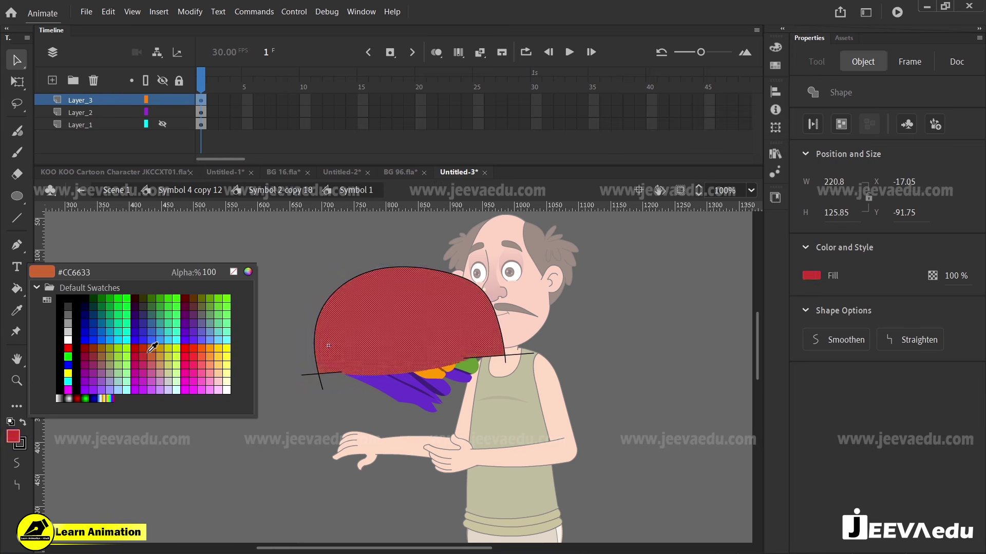
click(162, 353)
click(164, 354)
double_click(315, 329)
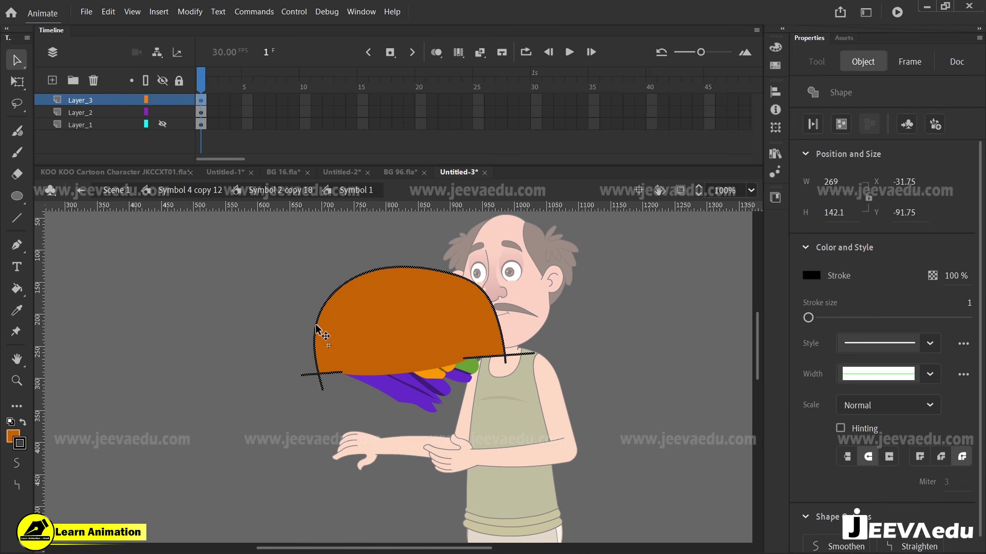
key(Delete)
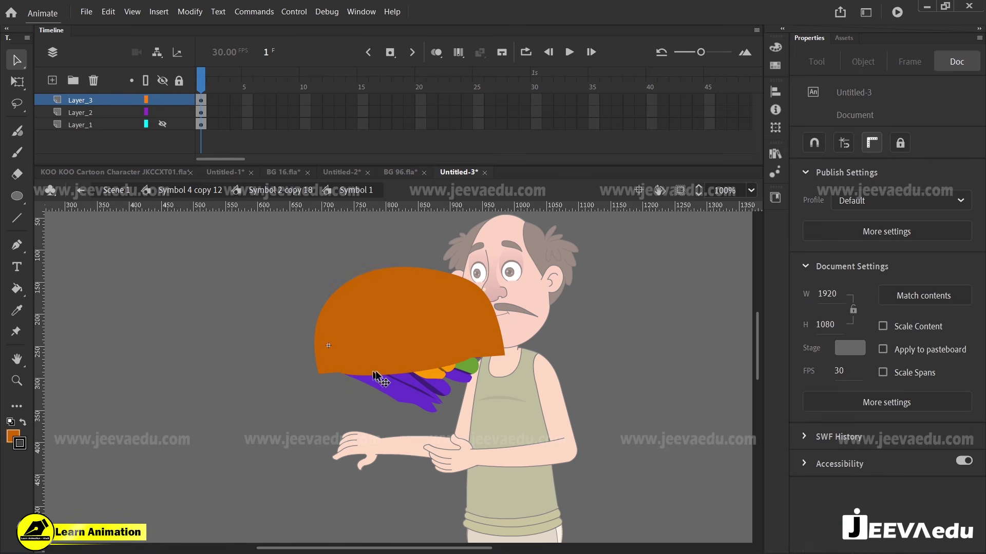
Step: Turn Layer_3 into a mask over the cloth layer and show the bucket layer again
right_click(98, 95)
click(134, 320)
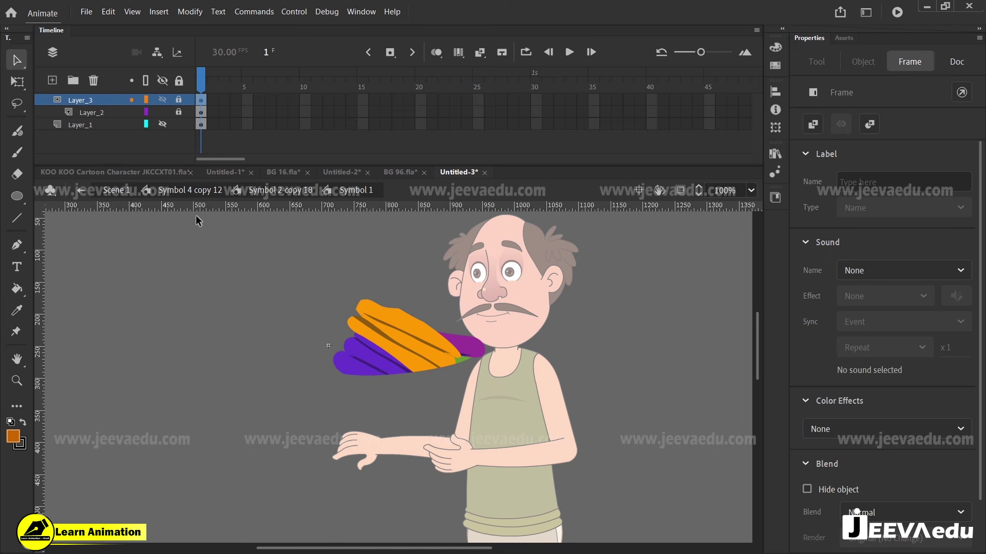
click(161, 124)
key(z)
click(396, 377)
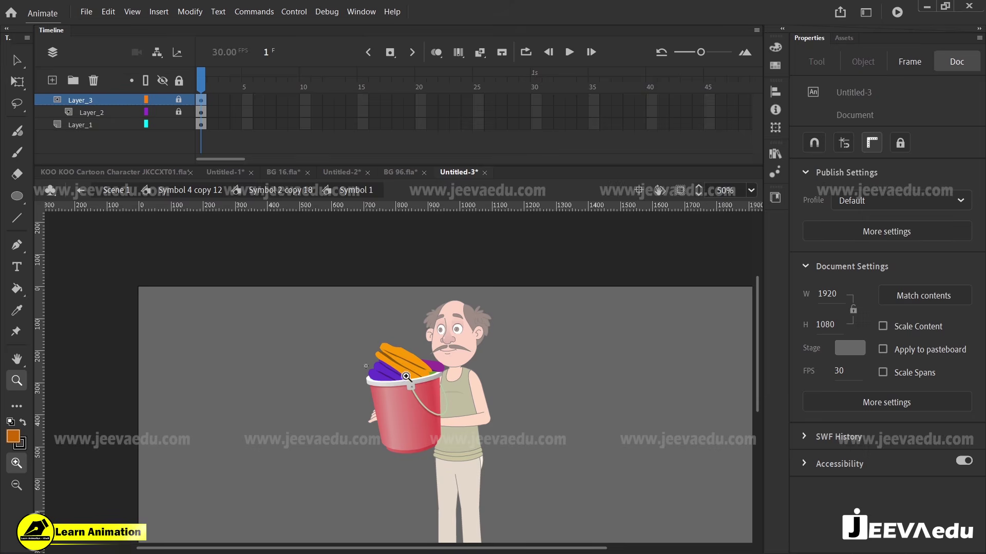
key(v)
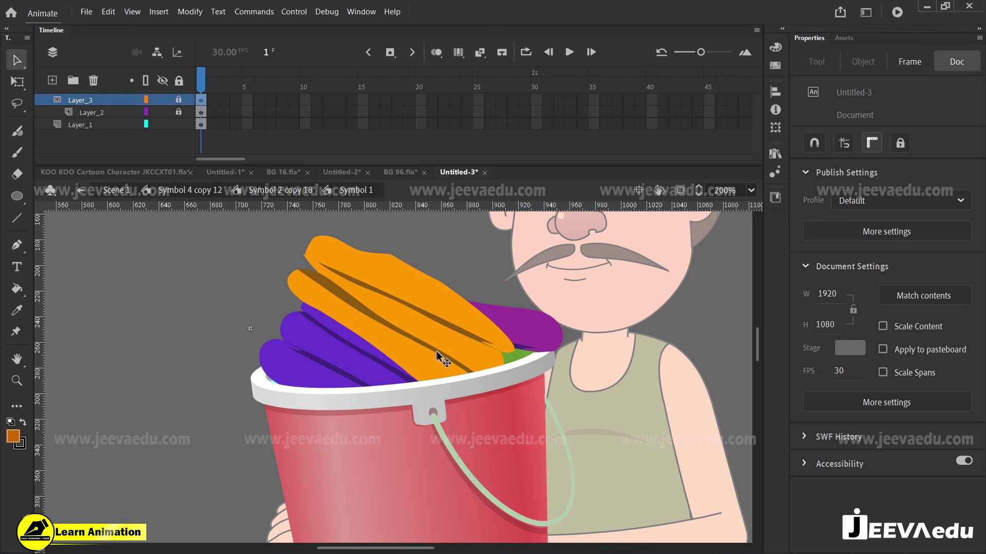
Step: Display the mask layer as an outline, and shift all three cloths slightly left to X 1.5
click(163, 98)
click(163, 98)
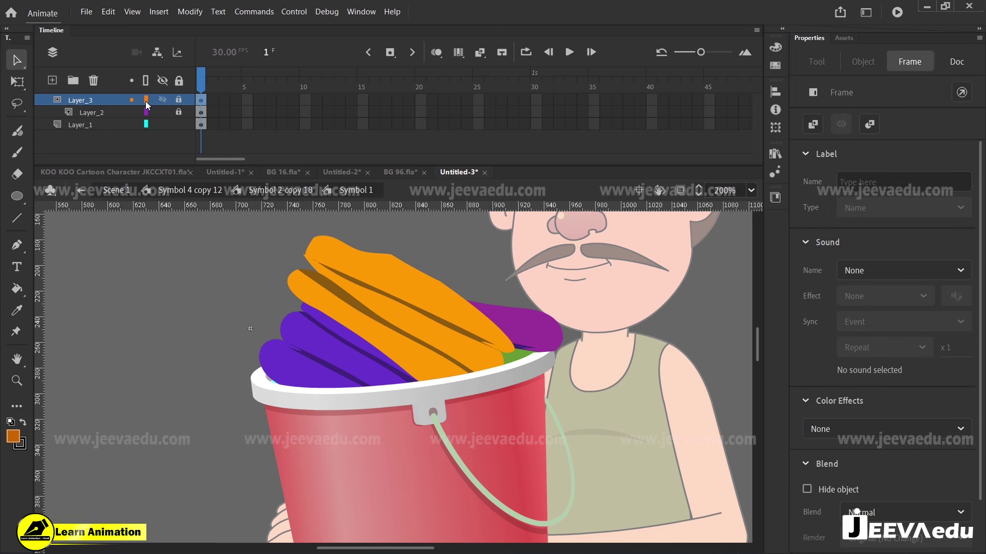
click(146, 99)
click(369, 316)
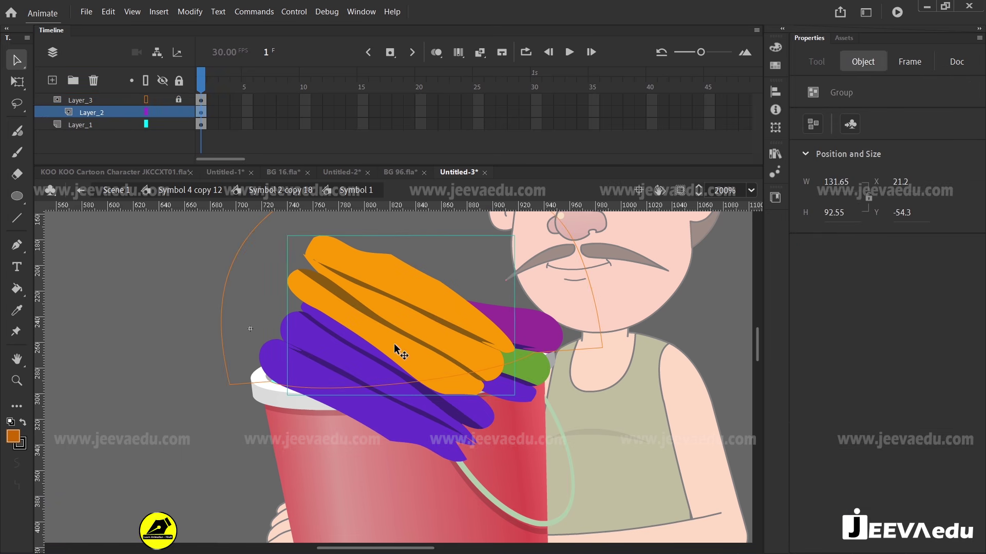
shift+click(426, 415)
drag(455, 369, 448, 369)
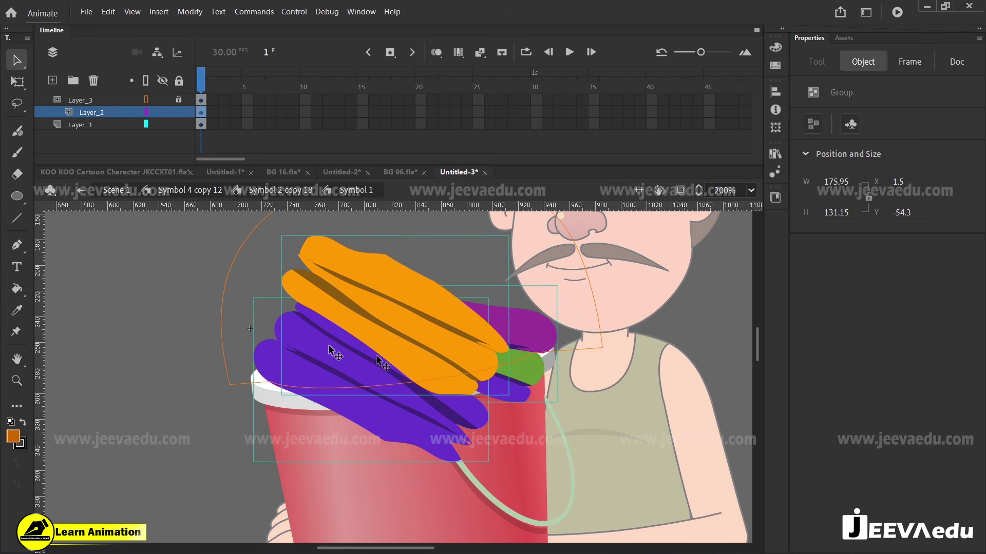
Step: Lock all layers to reapply the mask, and back out of the bucket symbol to the character symbol
click(178, 81)
ctrl+alt+click(417, 426)
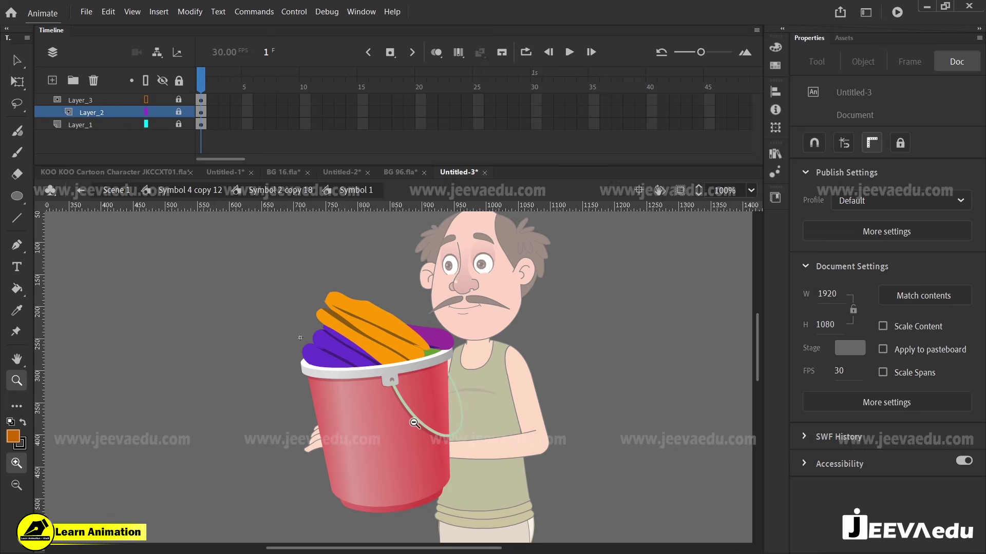
ctrl+alt+click(414, 422)
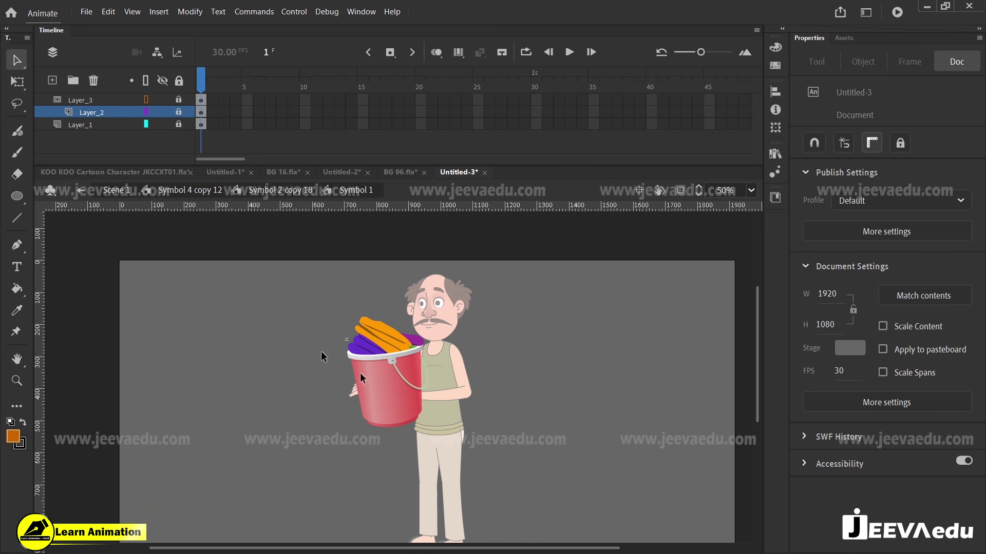
ctrl+click(378, 389)
double_click(352, 389)
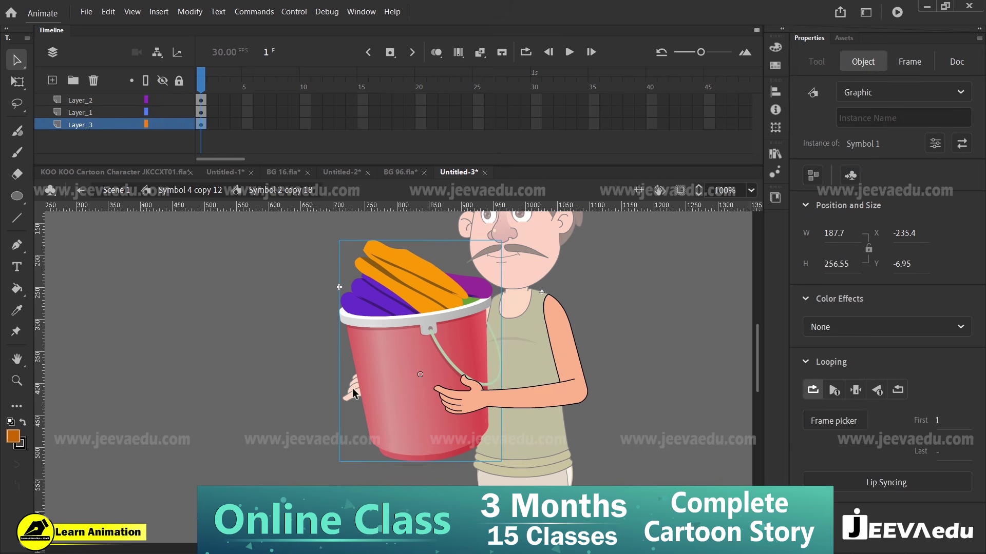
double_click(352, 390)
Step: Try to narrow the far arm behind the bucket to a width of 255.5 from its hand side
click(353, 391)
key(q)
ctrl+click(372, 391)
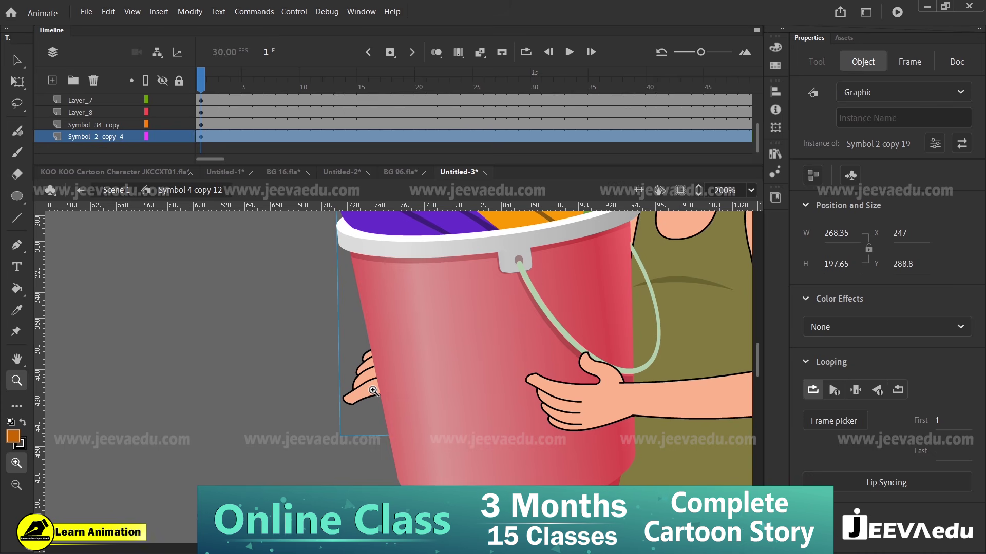
key(q)
drag(337, 317, 355, 318)
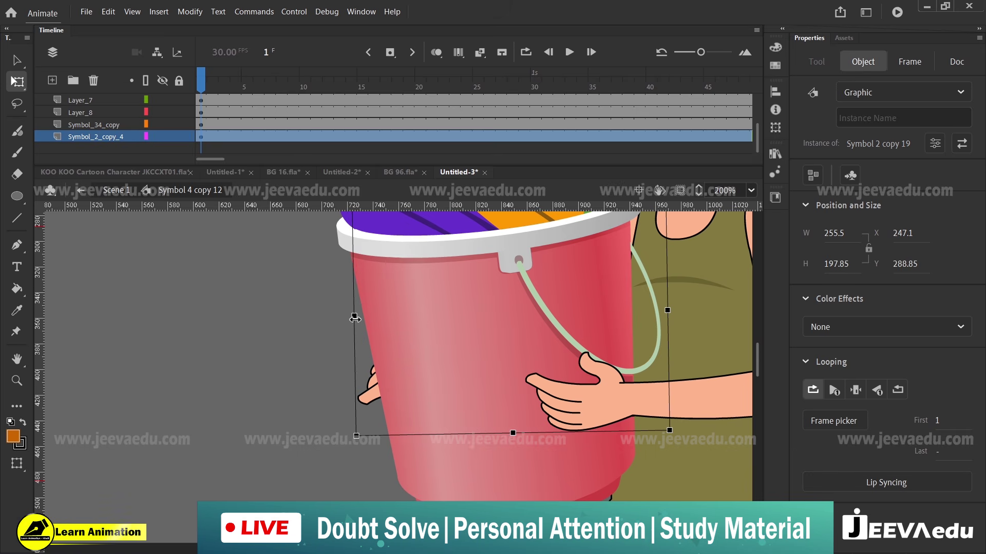
key(z)
key(ctrl+z)
alt+click(454, 331)
key(v)
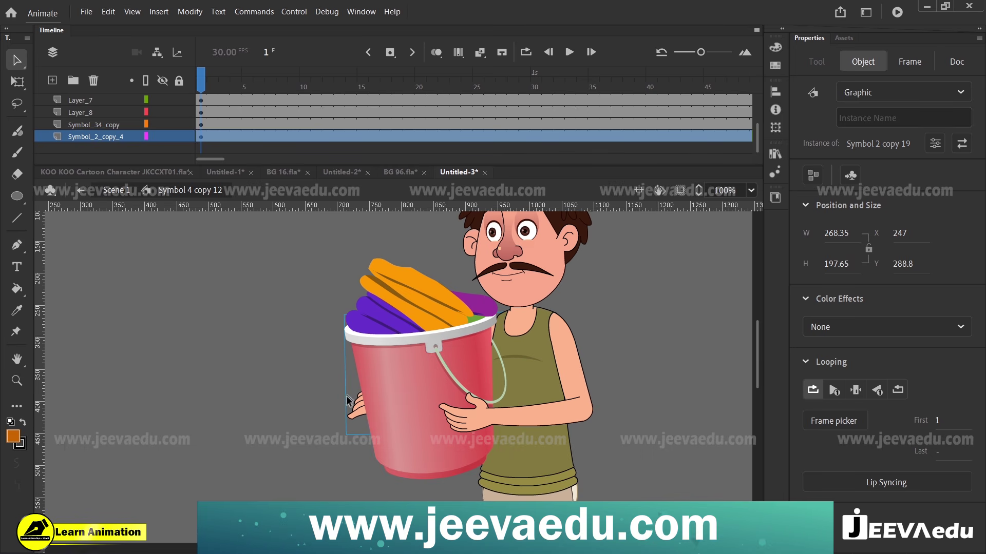
Step: Inside the far arm symbol, narrow the forearm from its hand side so the fingers tuck behind the bucket, and return to the character symbol
double_click(361, 417)
key(z)
click(359, 413)
key(v)
click(357, 407)
key(q)
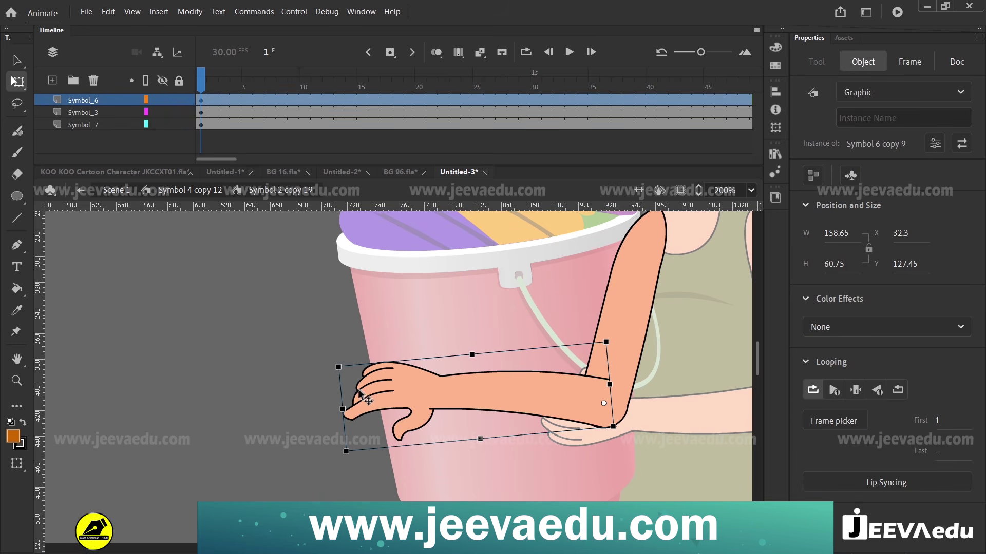
drag(341, 409, 385, 407)
double_click(316, 396)
click(316, 395)
Step: Delete the pale piece sticking out behind the trousers at the hip, together with its layer Symbol_34_copy
key(z)
alt+click(453, 392)
alt+click(444, 369)
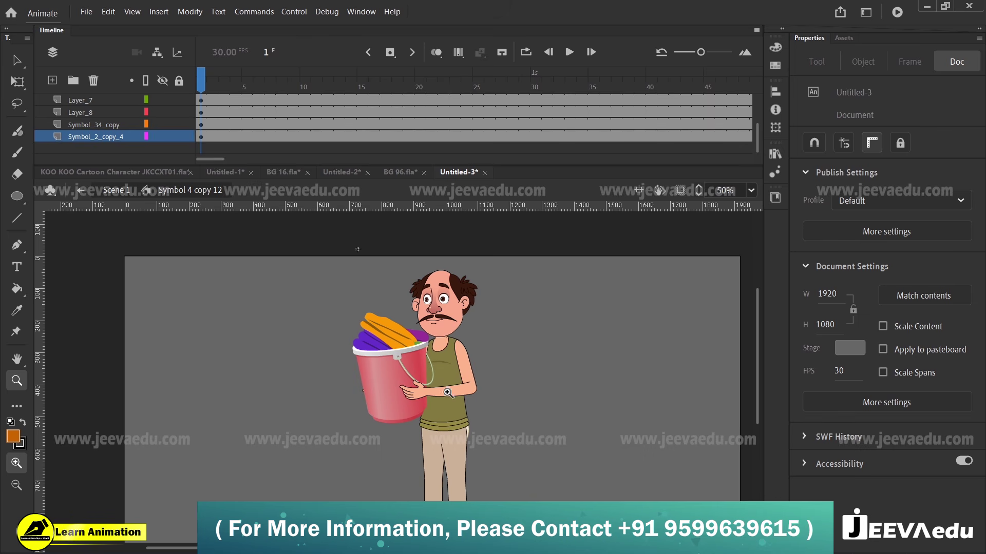
alt+click(441, 391)
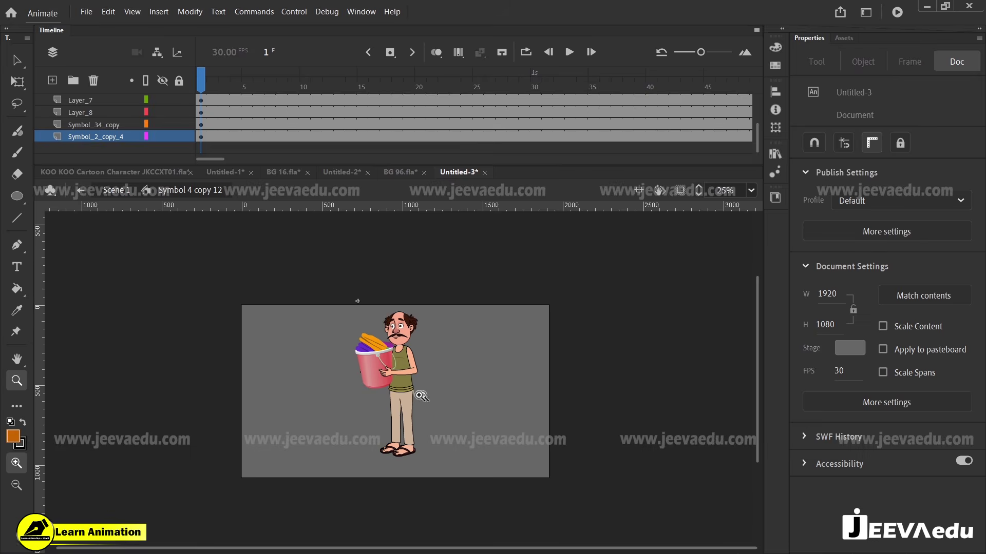
click(421, 400)
click(421, 401)
click(386, 381)
key(v)
click(330, 295)
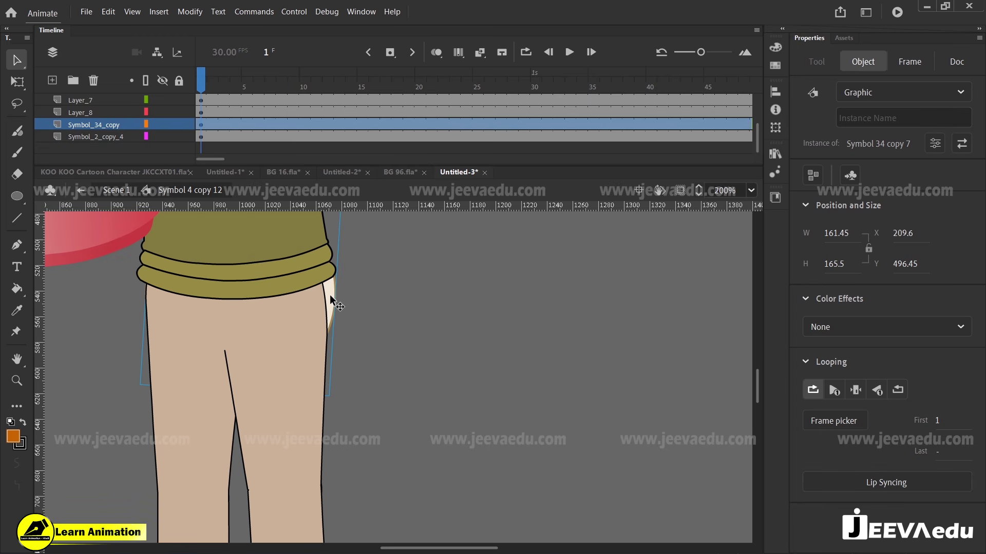
click(366, 327)
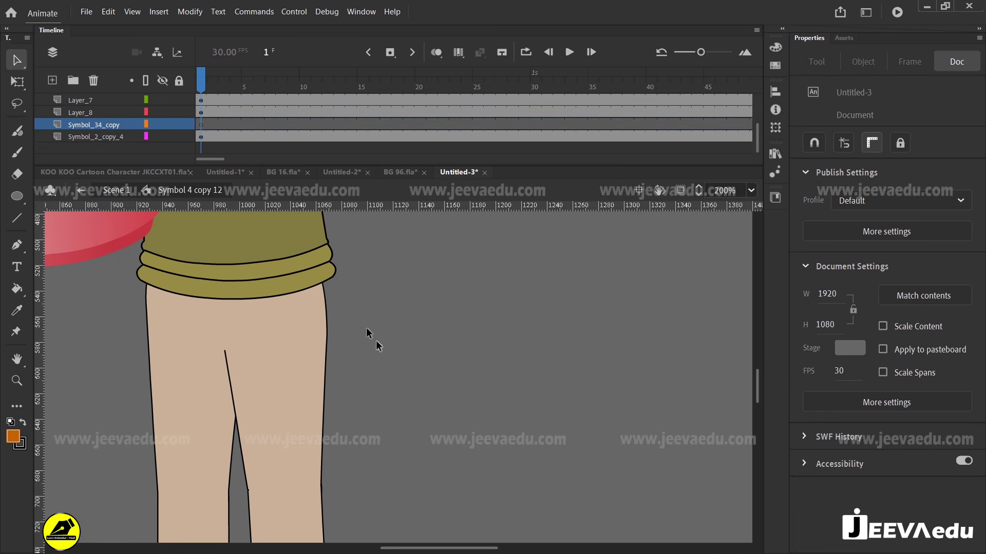
click(92, 77)
key(z)
alt+click(343, 394)
alt+click(355, 394)
alt+click(371, 393)
key(v)
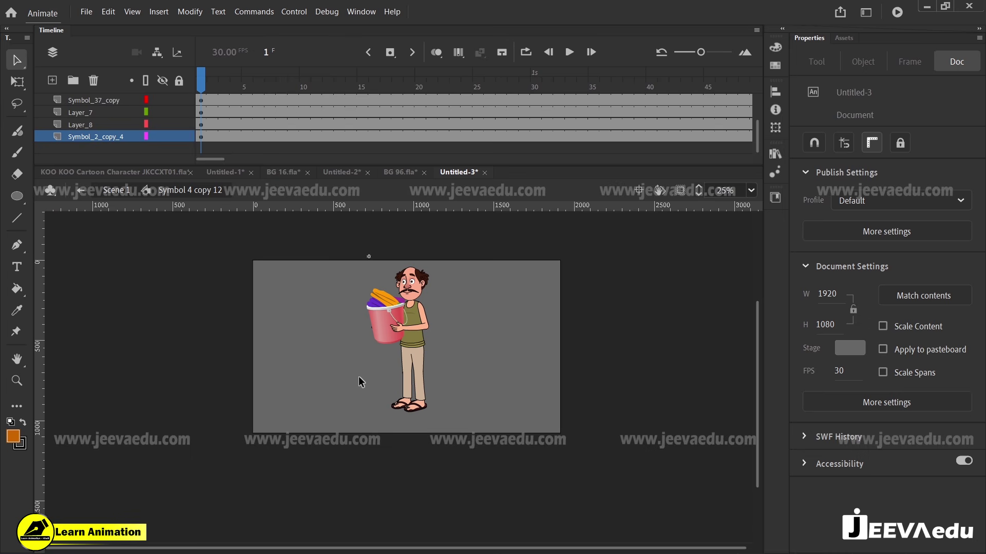
Step: Return to the main scene and move the whole character slightly right and down to X 769.1, Y 20.5
double_click(359, 377)
mouse_move(421, 341)
mouse_down()
mouse_move(409, 356)
mouse_move(427, 349)
mouse_up()
key(ctrl+space)
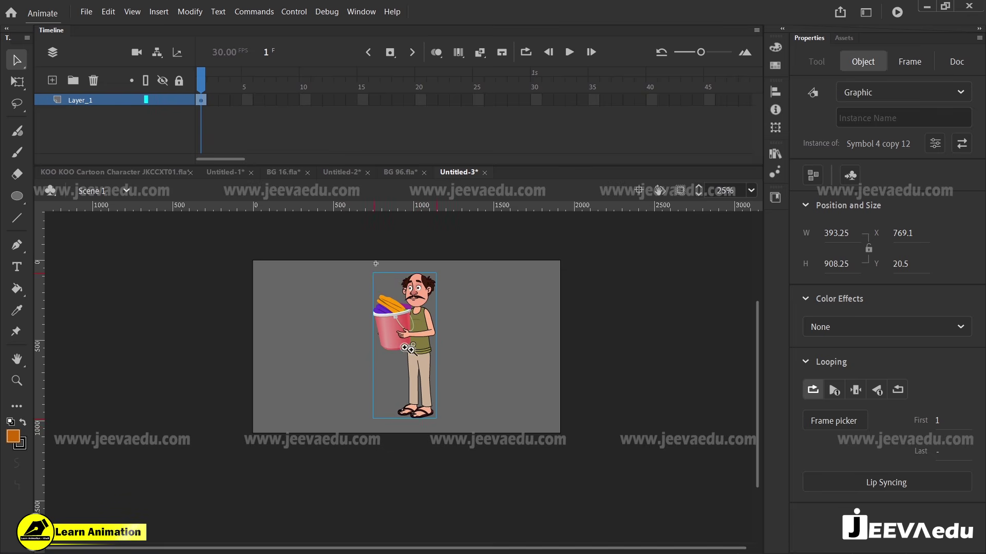
click(408, 349)
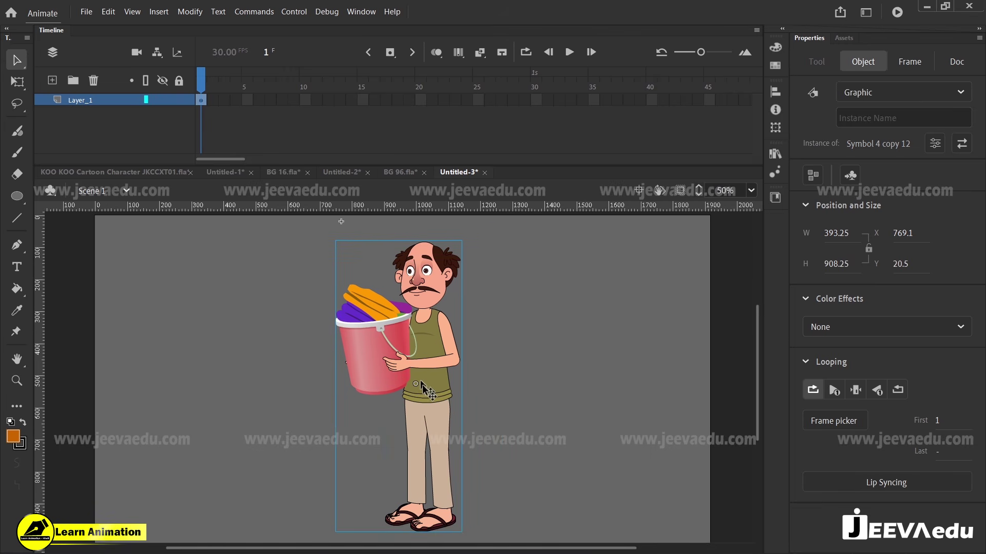
Step: Reopen the character symbol and rotate the whole near leg backward from the hip, leaving its lower-leg part as it is
double_click(421, 381)
key(ctrl+space)
alt+click(418, 405)
click(397, 388)
double_click(428, 455)
click(429, 455)
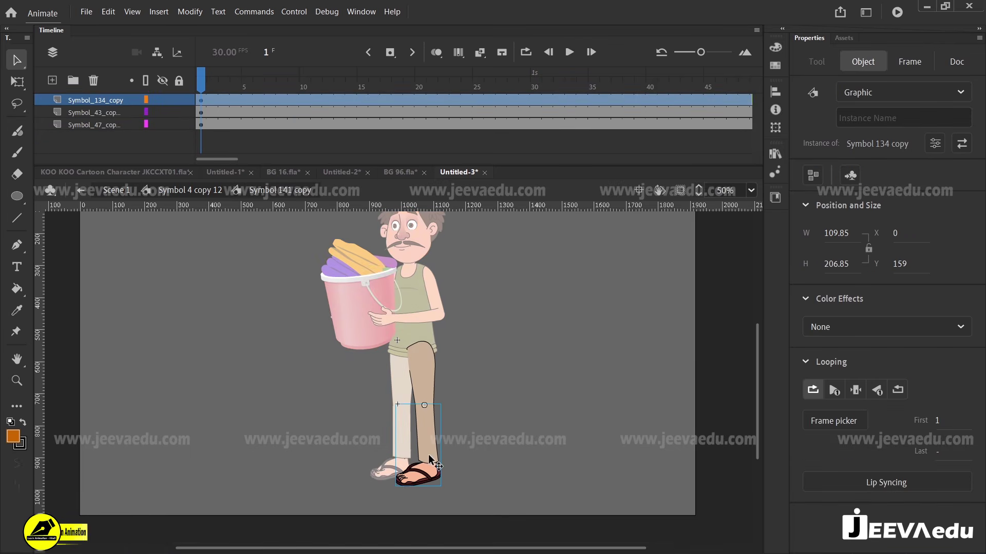
key(q)
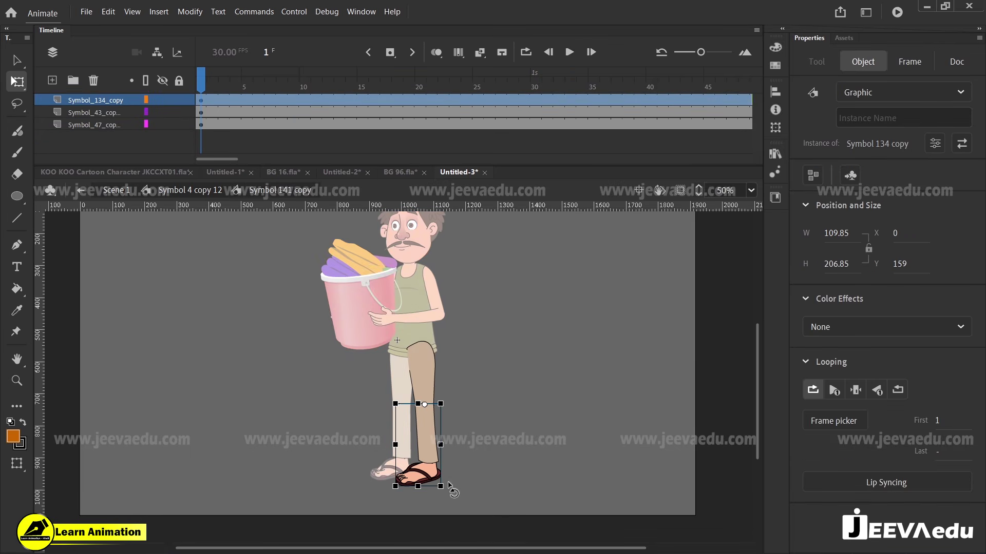
double_click(484, 478)
click(463, 494)
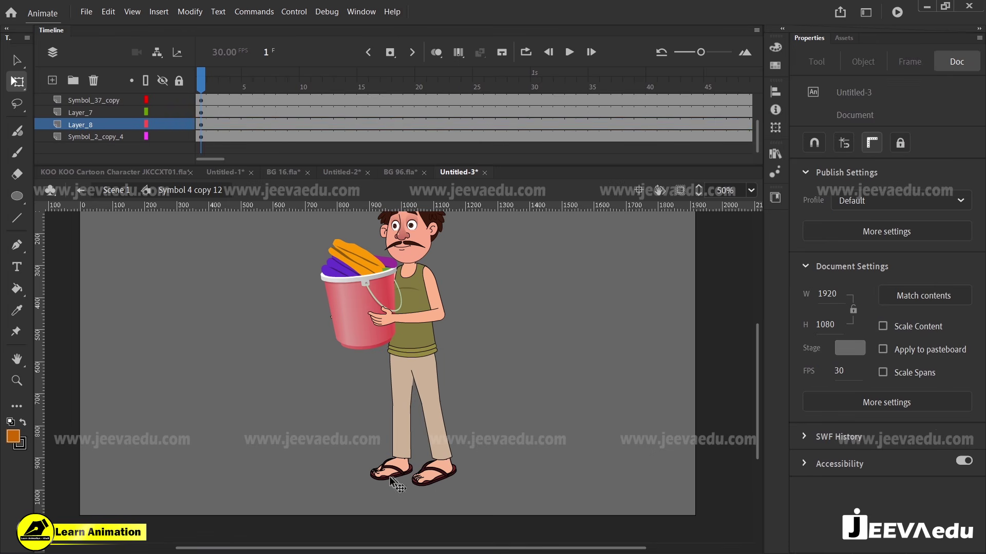
Step: Rotate the far leg forward and the near leg further back to open the walking stride
click(390, 479)
mouse_move(362, 487)
mouse_down()
mouse_move(352, 484)
mouse_move(357, 491)
mouse_up()
key(ctrl+z)
click(465, 478)
click(442, 468)
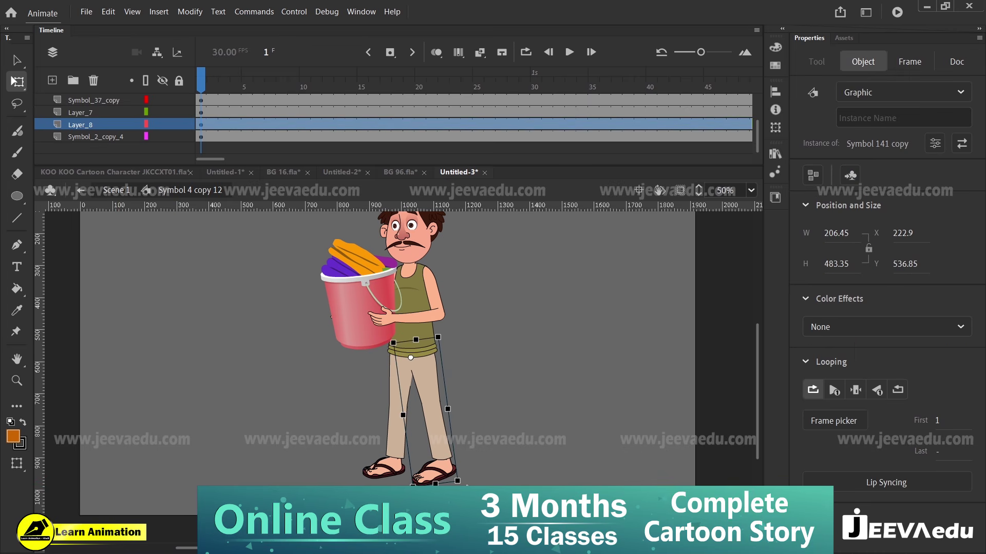
click(386, 467)
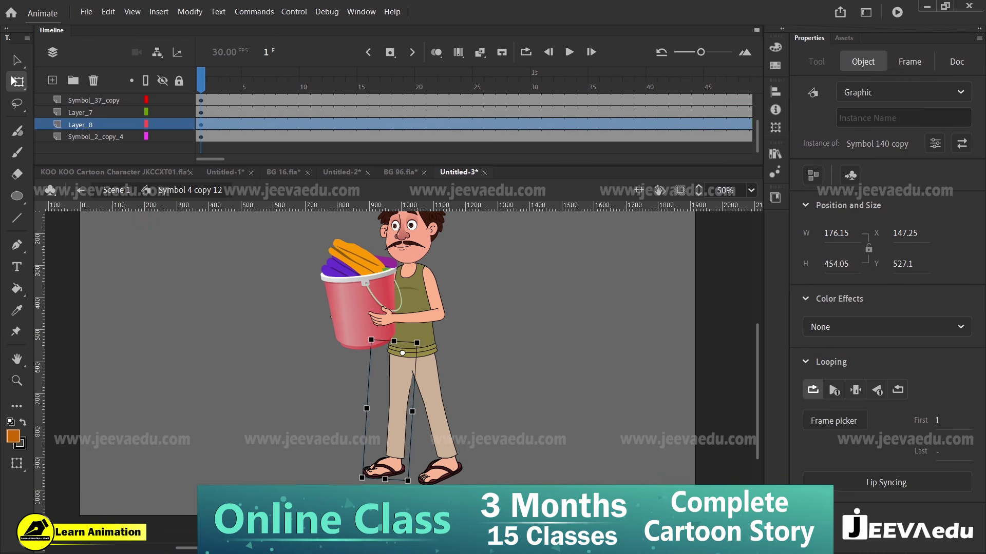
Step: Insert keyframes on all layers of the character symbol at frames 13 and 25
key(ctrl+alt+space)
ctrl+alt+click(517, 343)
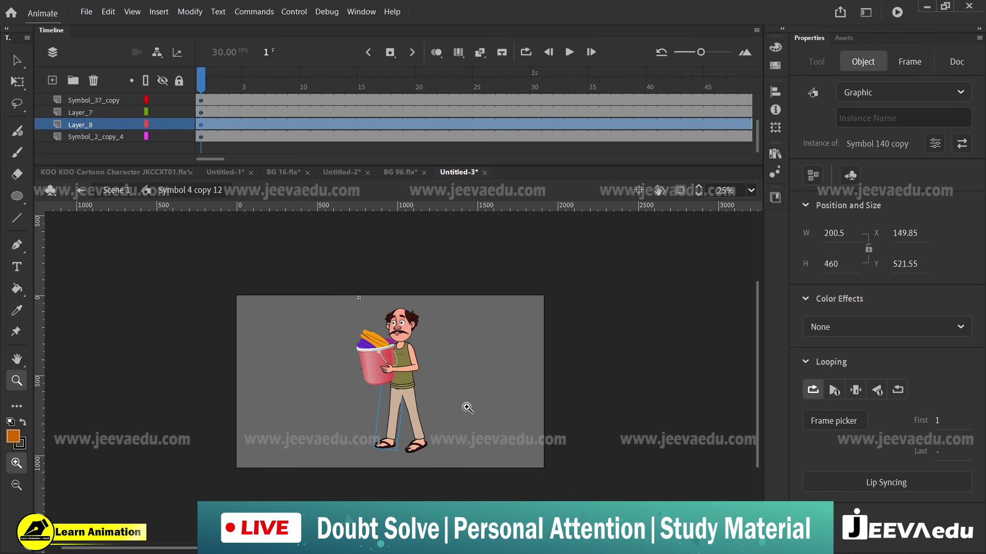
key(Escape)
drag(335, 284, 468, 477)
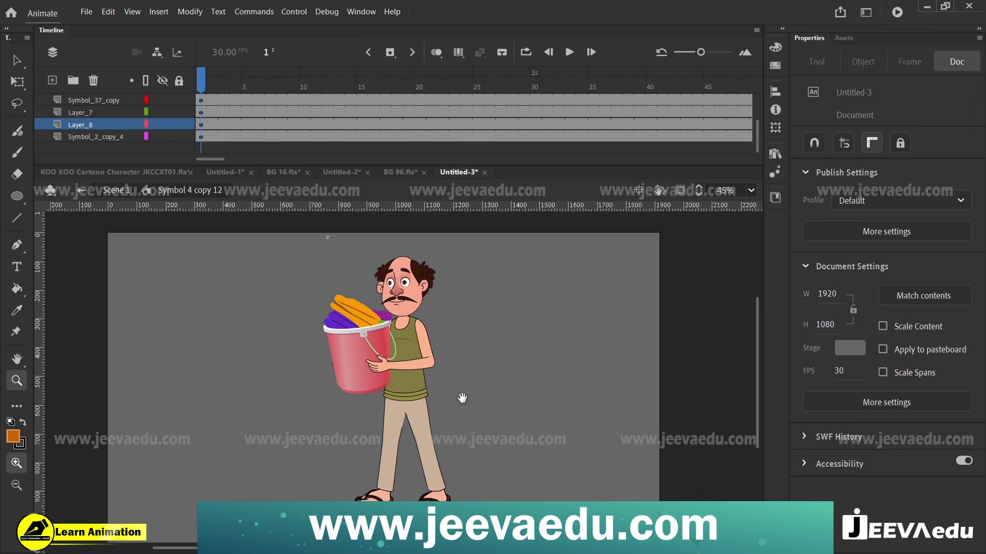
scroll(463, 398, down, 1)
key(v)
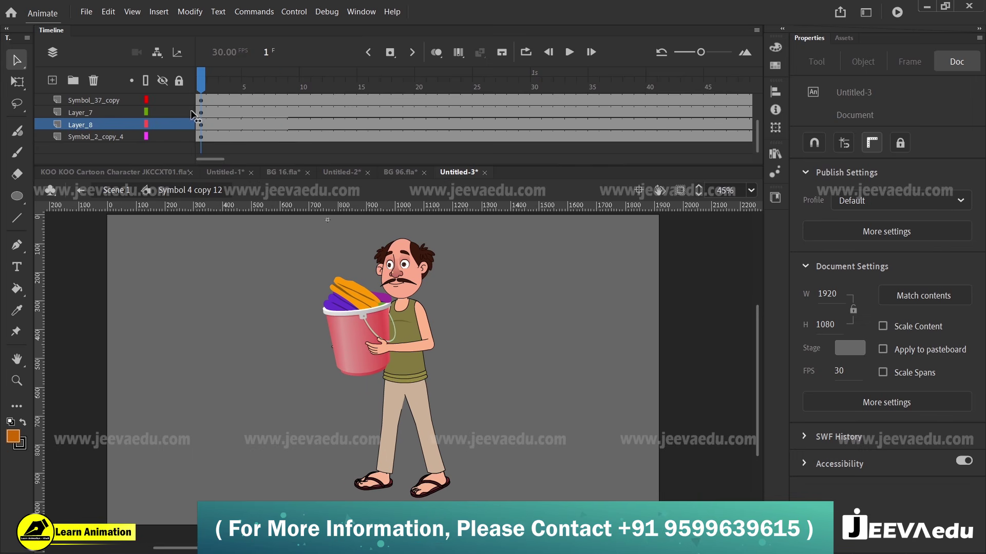
click(421, 288)
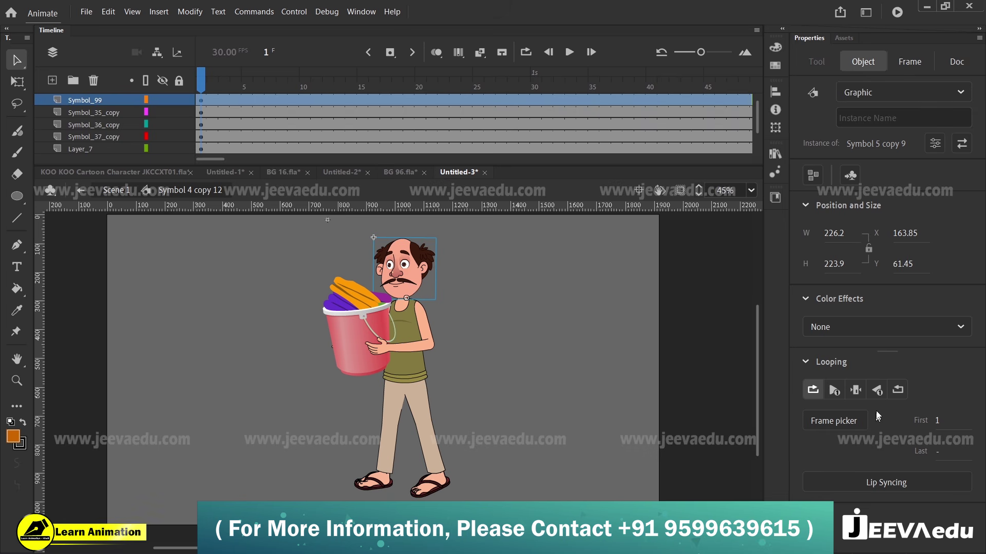
drag(224, 102, 472, 136)
key(F6)
scroll(357, 76, up, 4)
click(353, 76)
click(343, 102)
key(F6)
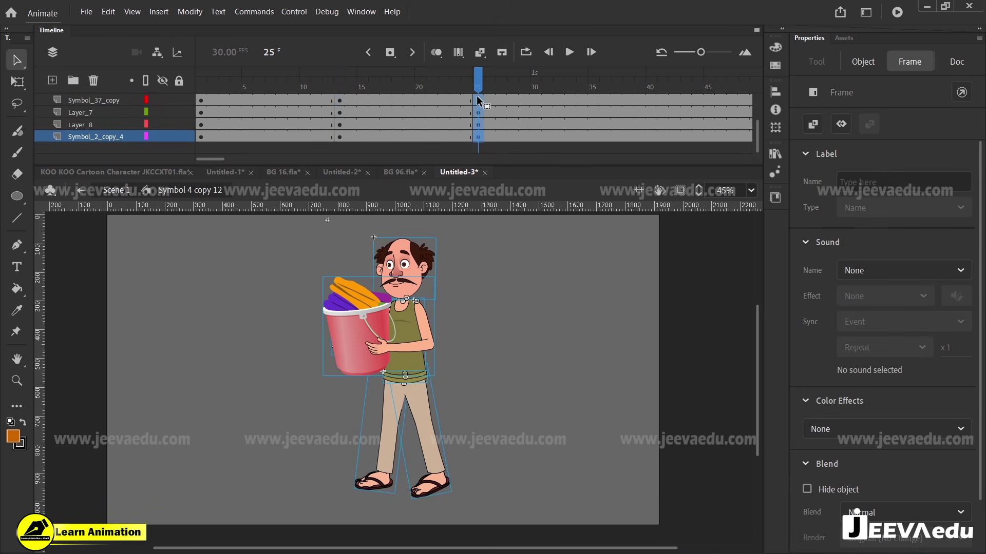
scroll(480, 97, up, 4)
Step: At frame 13, swing the far leg backward and the near leg forward so that the legs cross in the opposite stride
drag(478, 83, 338, 103)
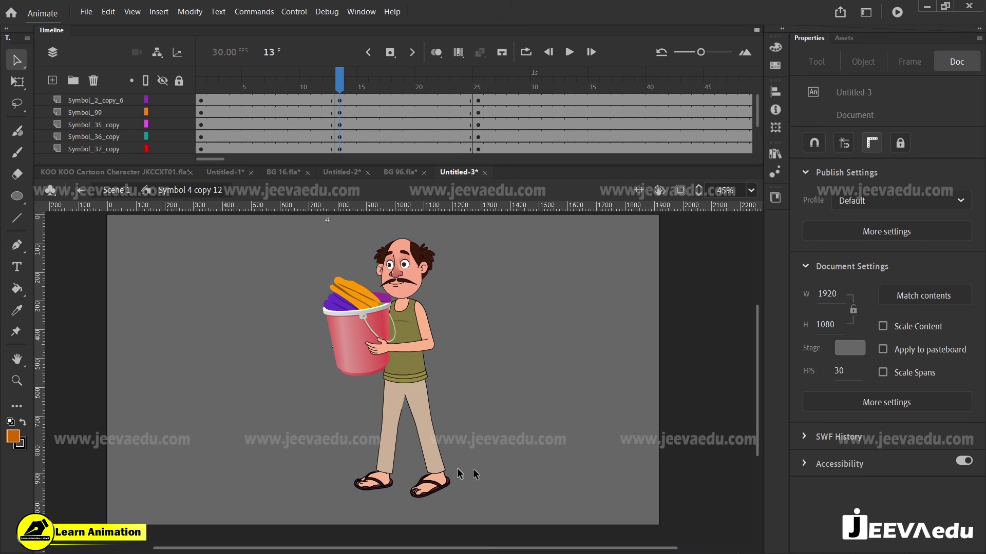
click(390, 486)
key(q)
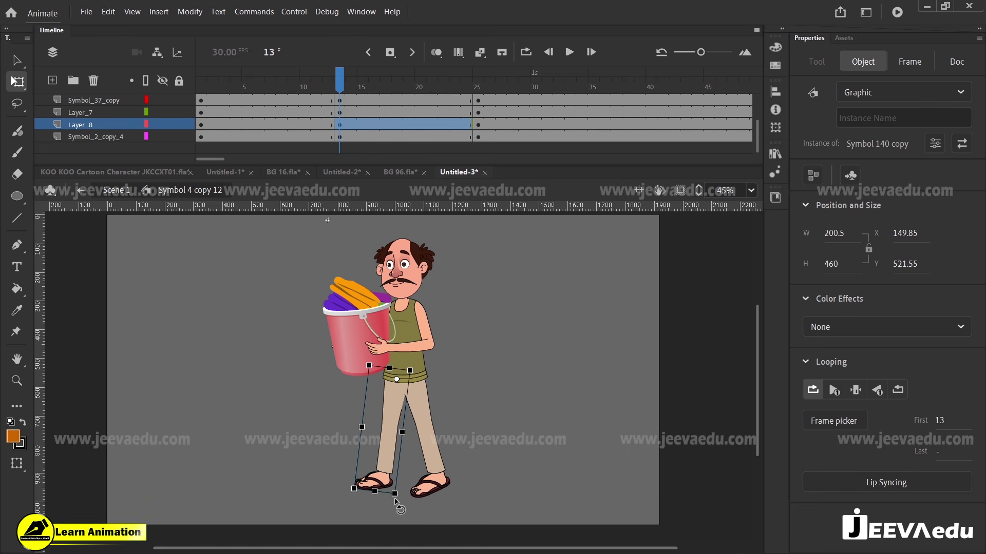
drag(396, 508, 450, 496)
click(433, 451)
click(417, 475)
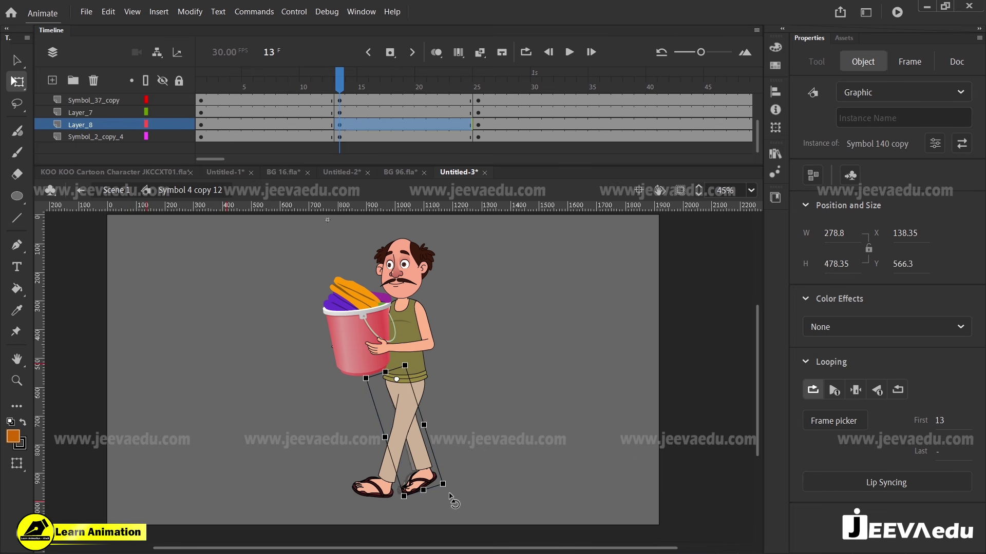
Step: At frame 13, rotate the near arm together with the bucket very slightly upward around the shoulder
click(334, 101)
click(354, 155)
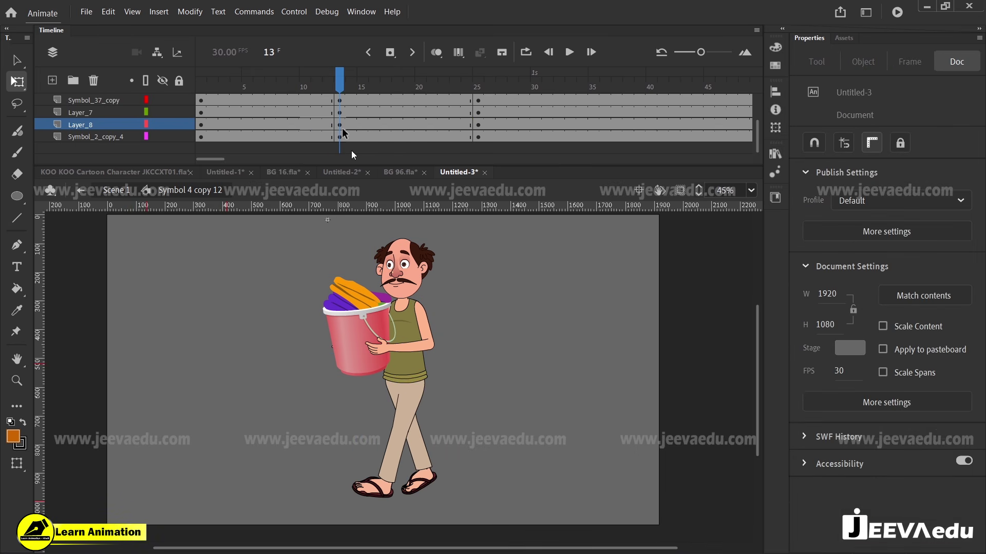
click(371, 341)
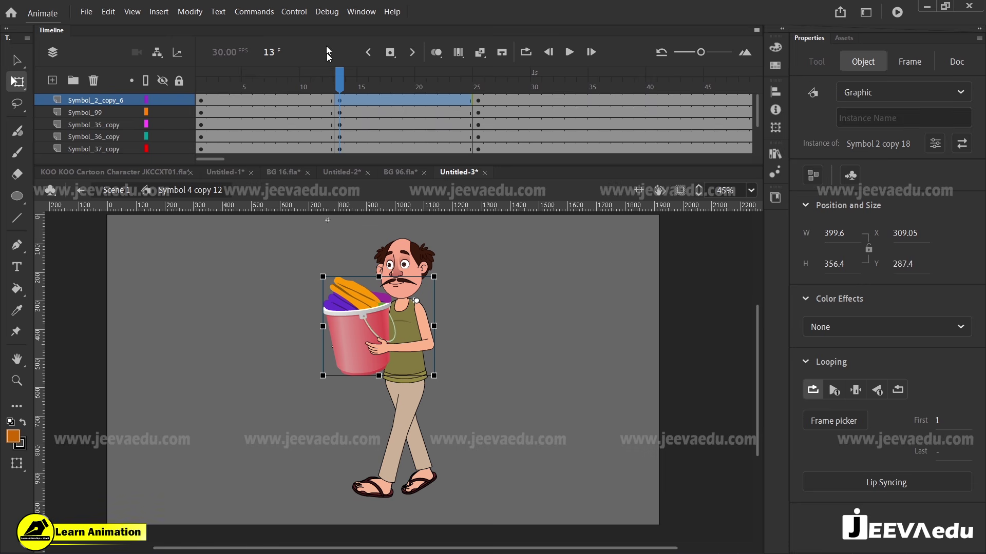
drag(332, 86, 343, 113)
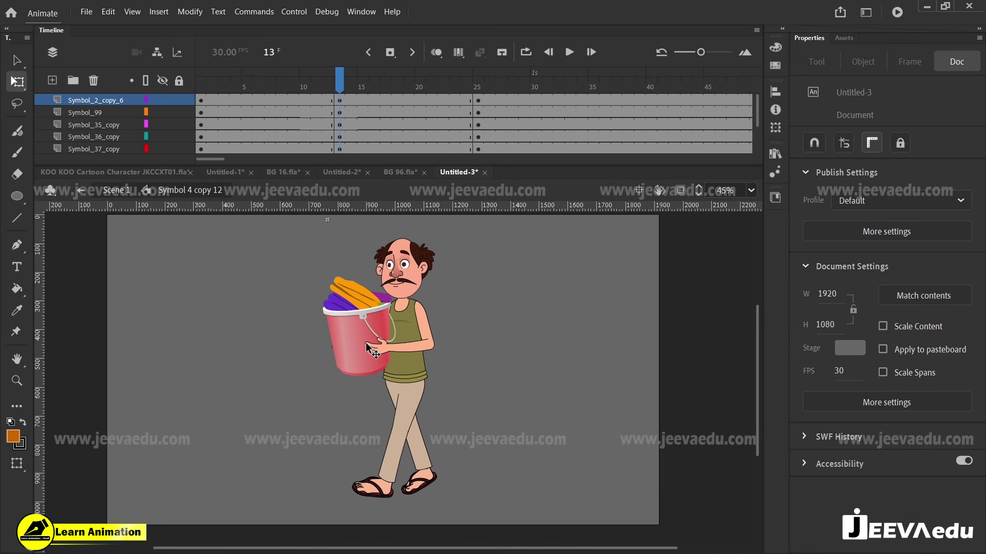
click(366, 347)
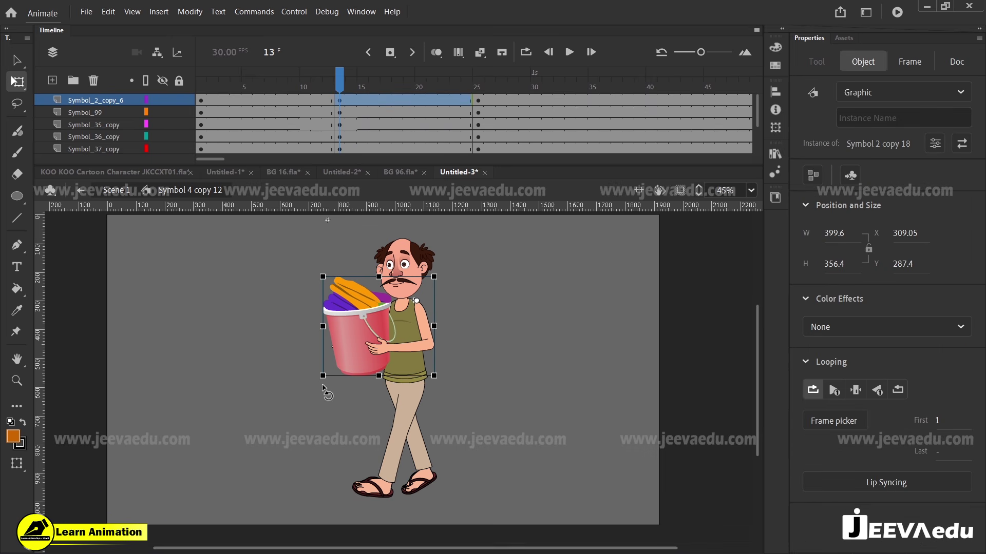
drag(324, 388, 326, 391)
drag(317, 78, 335, 149)
key(period)
key(comma)
click(343, 80)
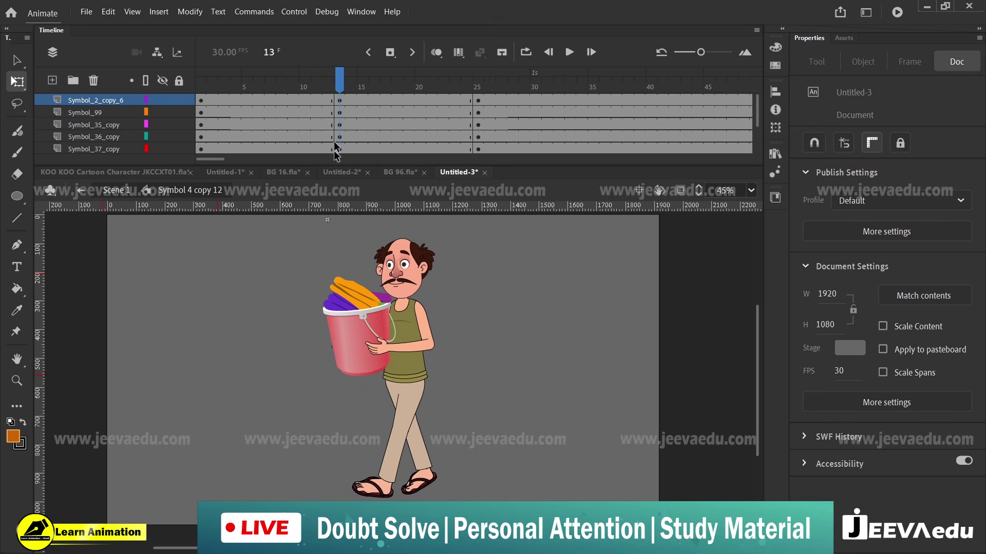
click(347, 356)
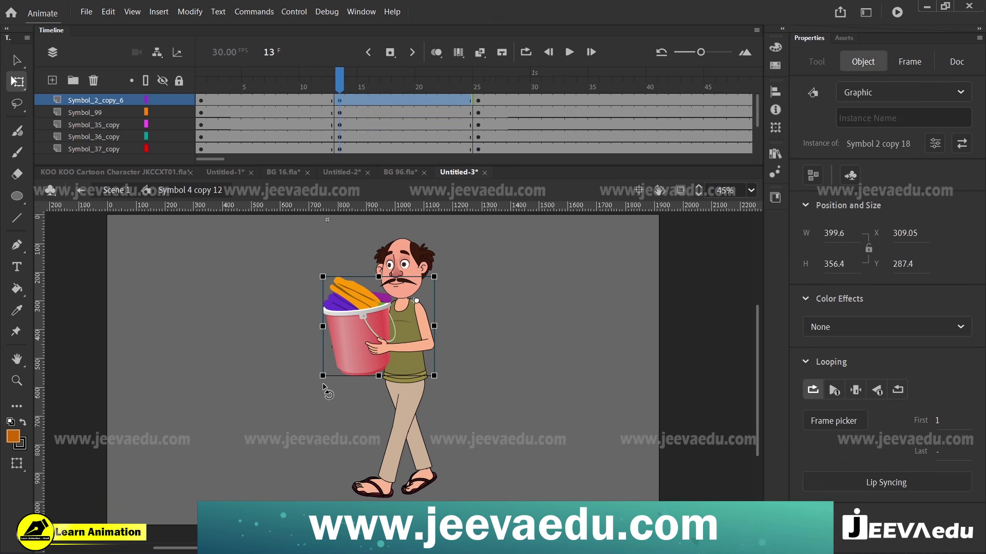
drag(321, 388, 318, 389)
Step: Compare the bucket's pose at frame 13 with the frames just before it
click(339, 102)
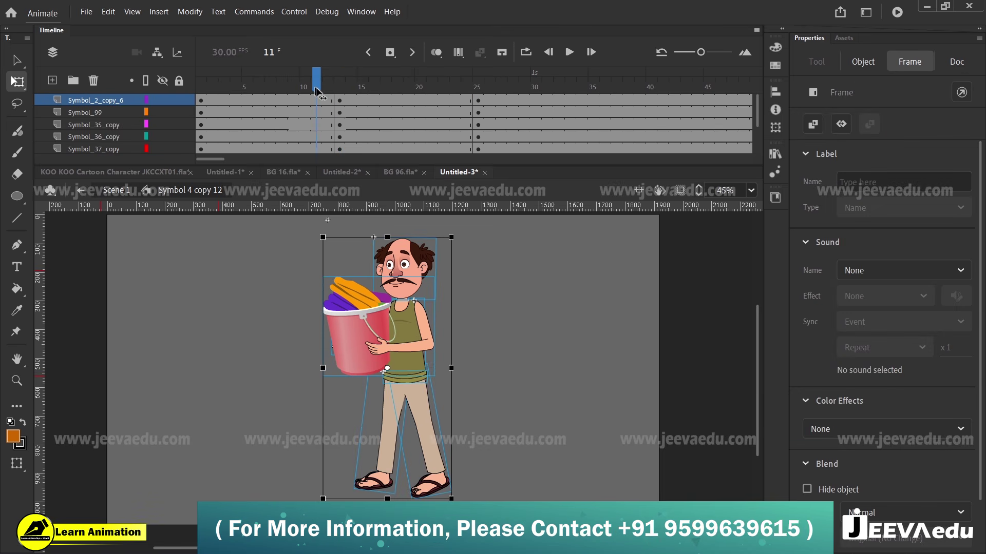
click(320, 101)
click(339, 102)
click(327, 102)
click(339, 104)
click(326, 101)
click(339, 102)
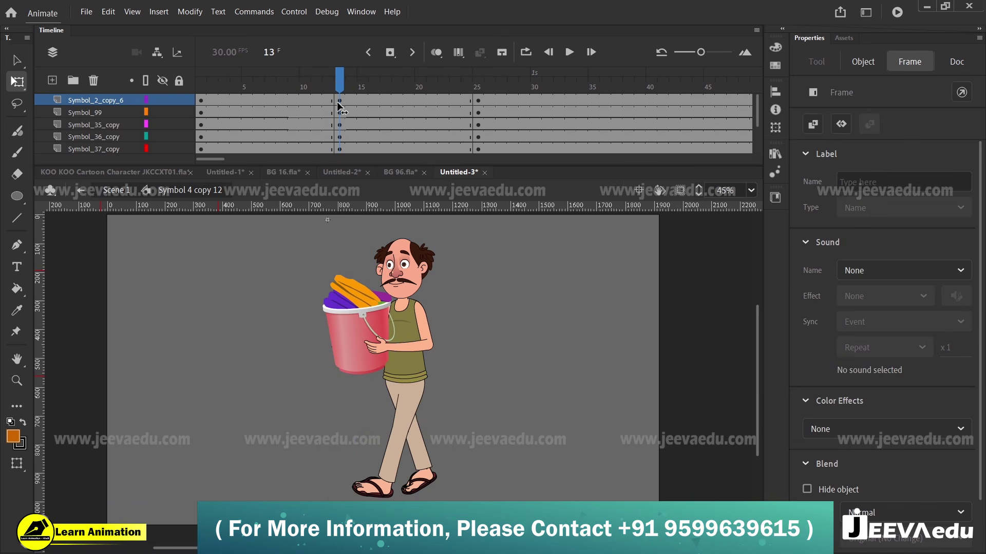
click(328, 102)
click(337, 108)
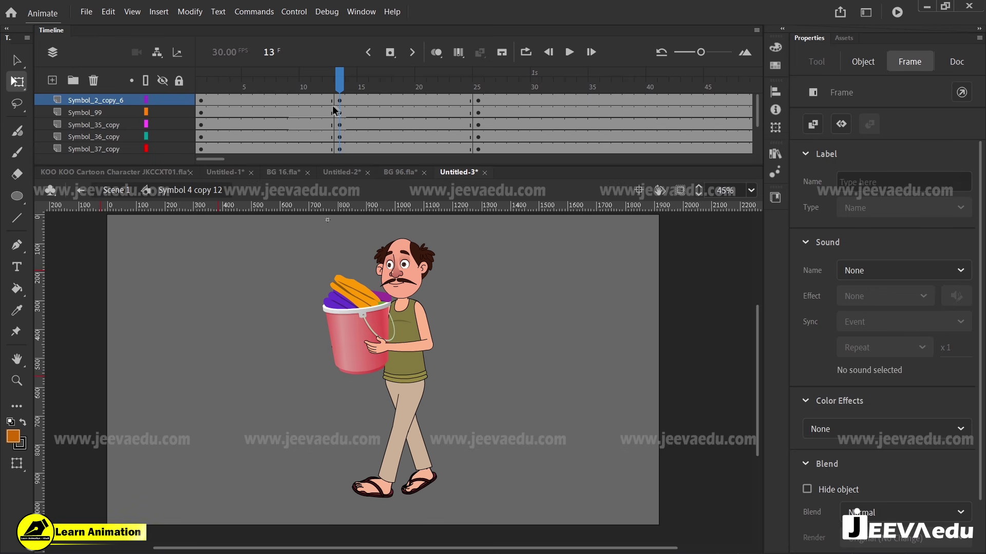
Step: Create classic tweens on all layers between the keyframes at frames 1, 13 and 25, and toggle Layer_8's visibility to check its contents
drag(317, 98, 374, 136)
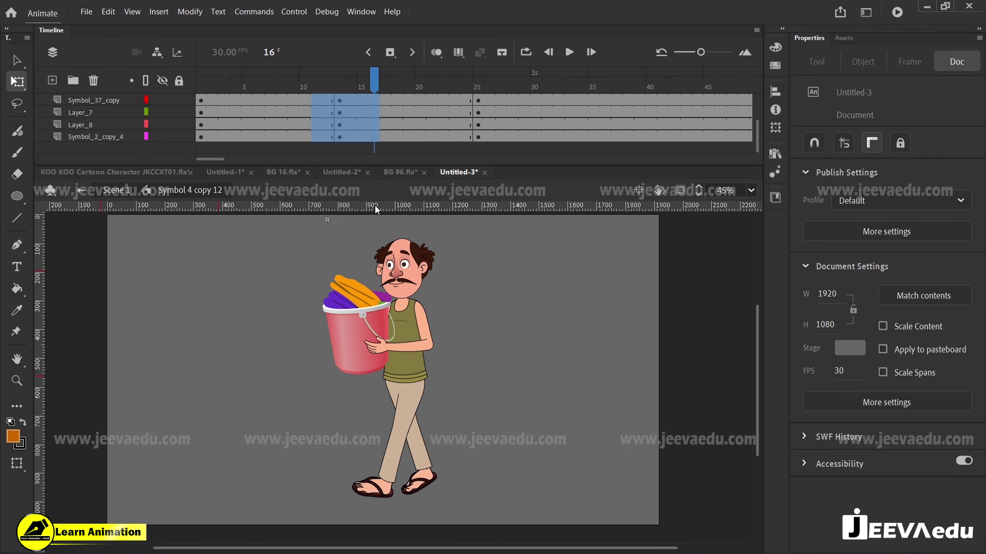
right_click(340, 108)
click(394, 117)
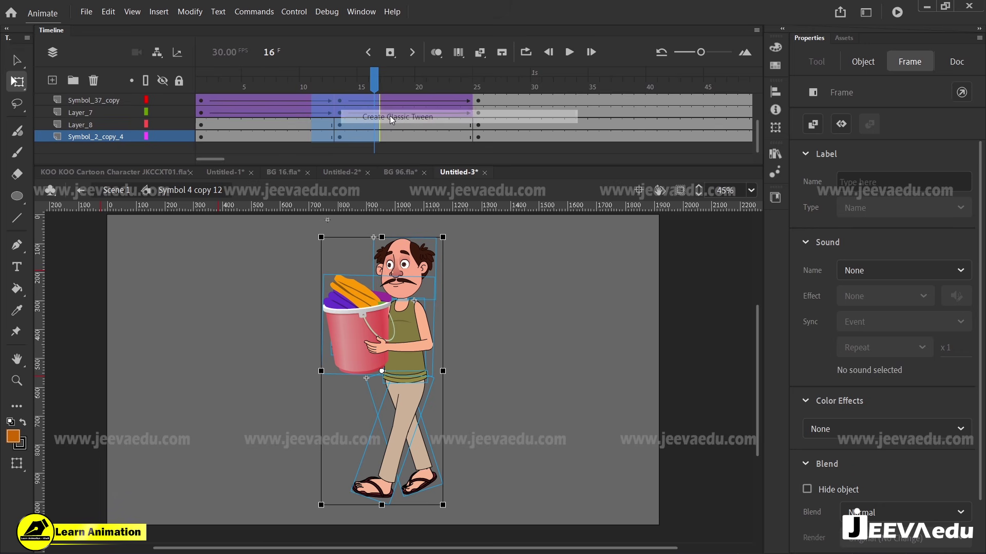
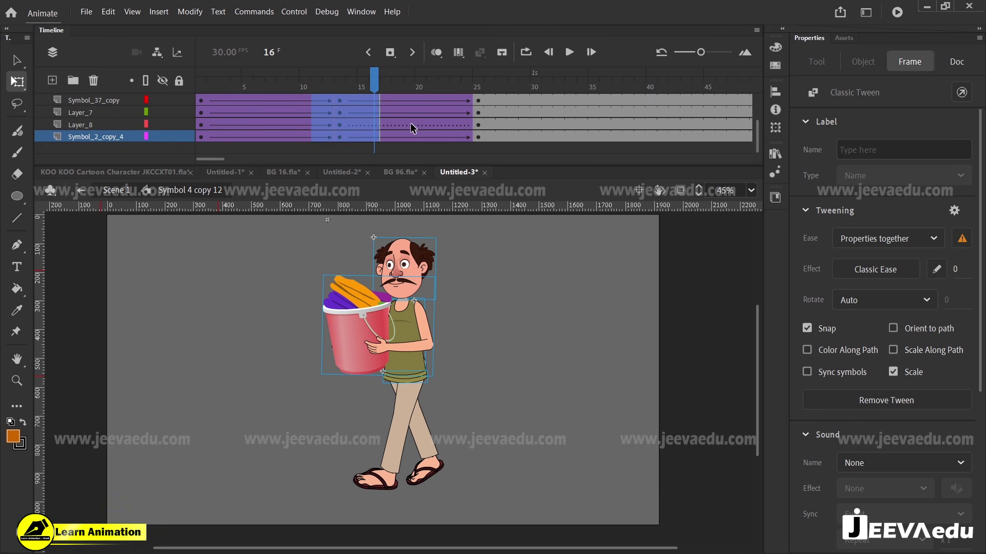
click(163, 126)
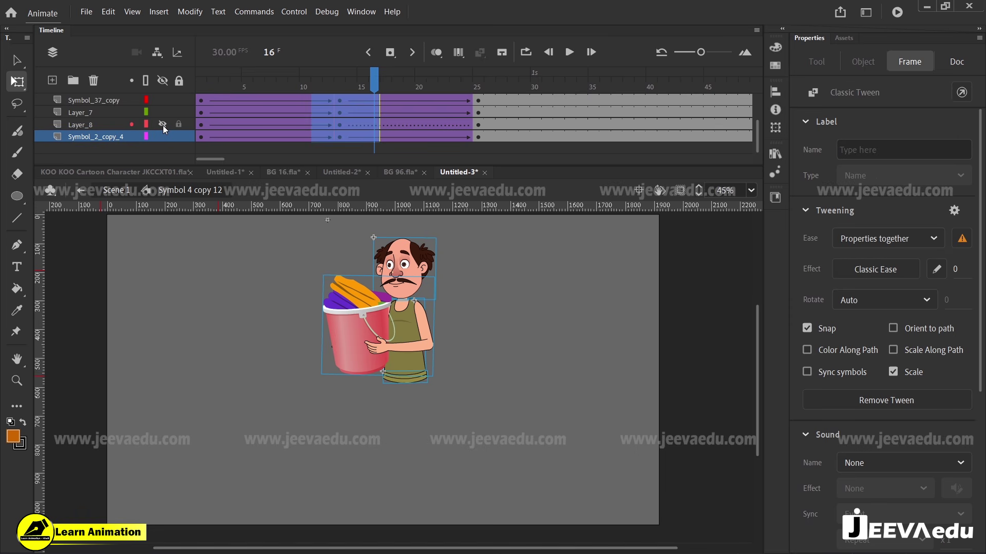
click(162, 125)
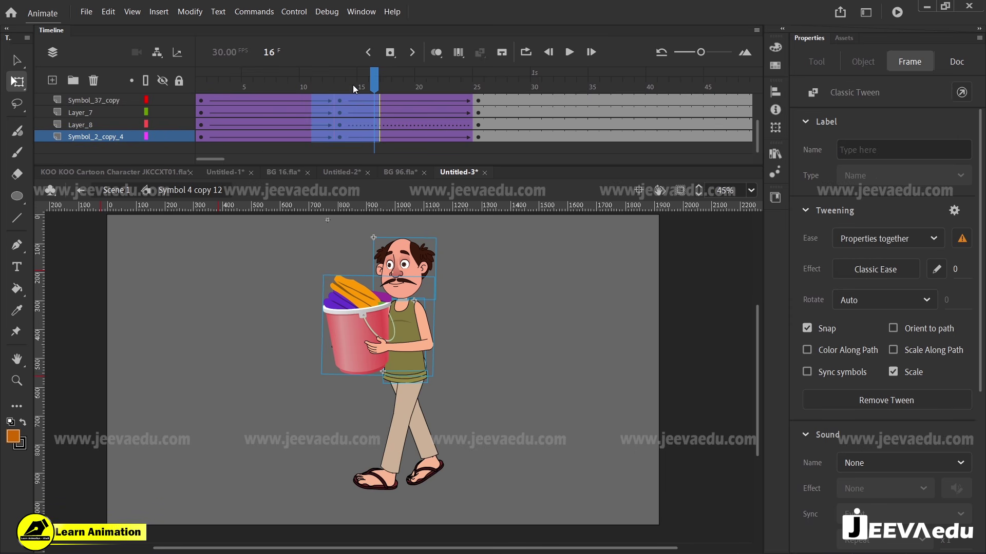
Step: Undo the classic tweens created on all layers and return to frame 1
key(ctrl+z)
key(ctrl+z)
key(ctrl+z)
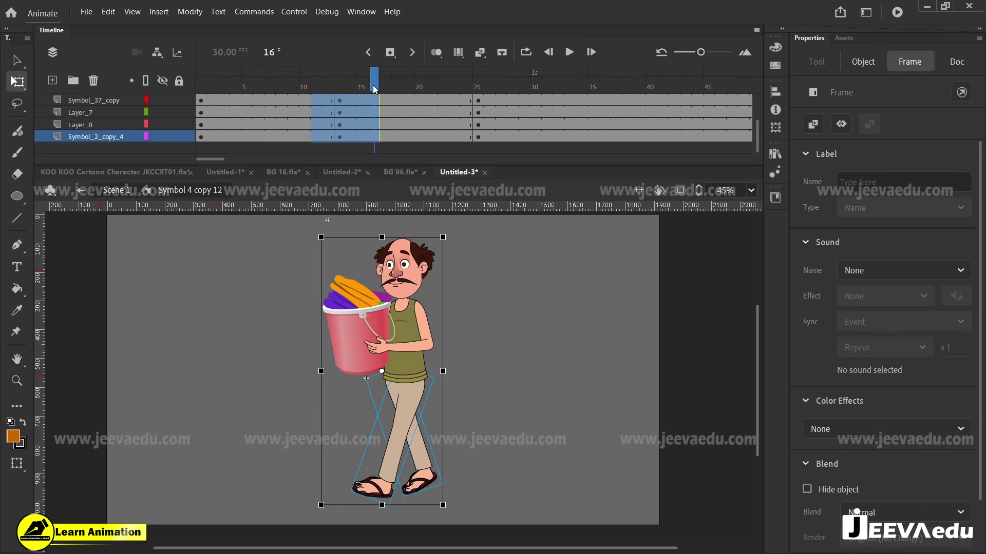
scroll(375, 86, up, 2)
click(367, 87)
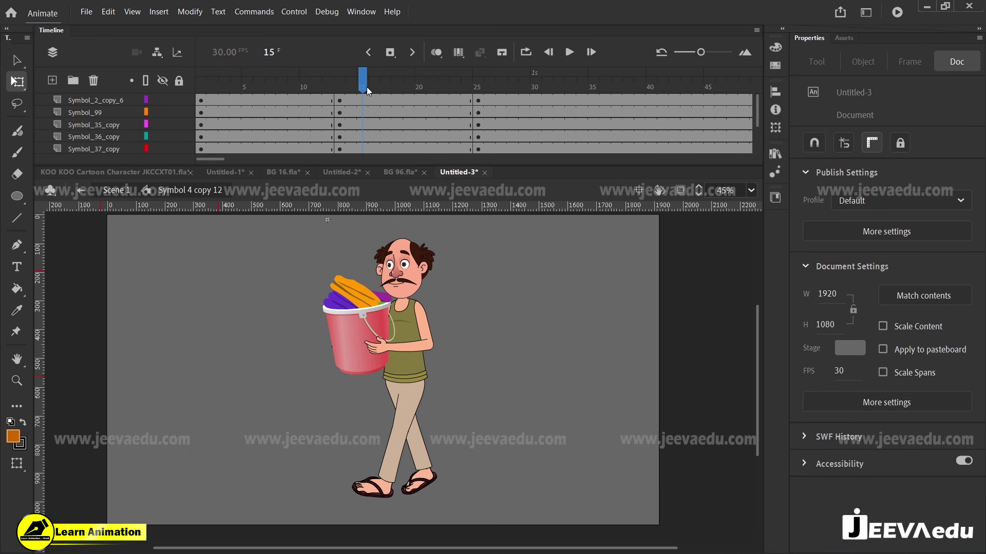
drag(366, 87, 158, 171)
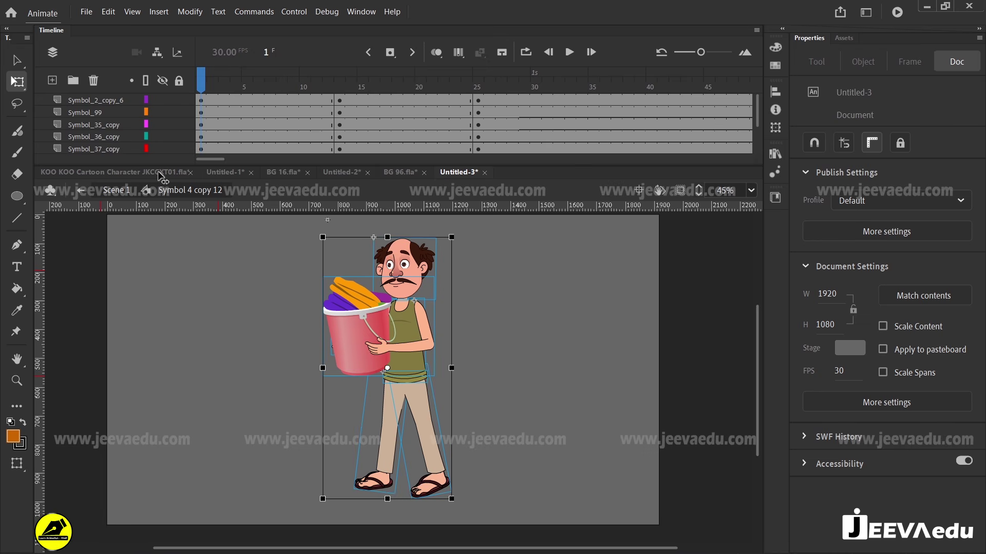
Step: Check which leg parts sit on Layer_8 at frame 1 by selecting the legs and toggling the layer's visibility
key(v)
click(415, 444)
click(390, 452)
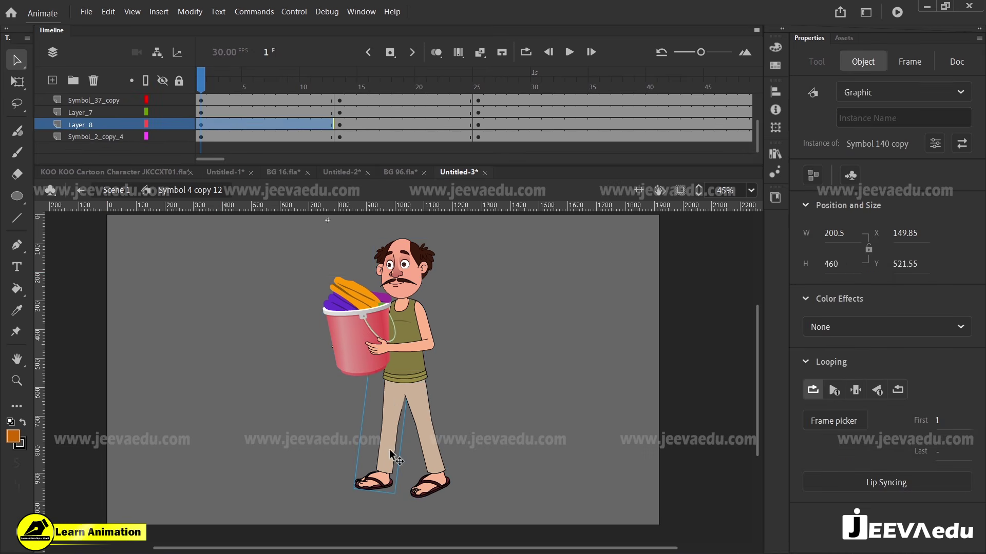
click(162, 125)
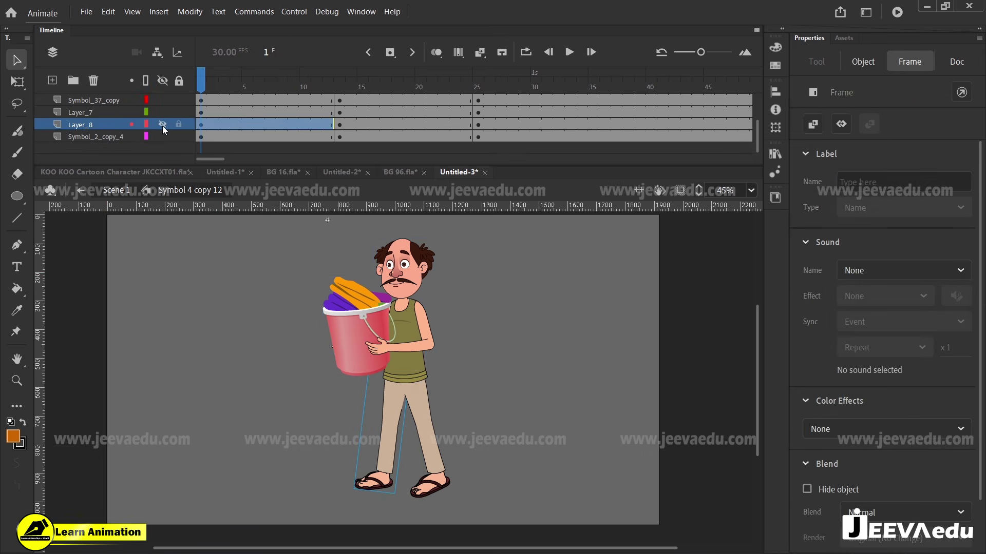
click(162, 125)
scroll(162, 126, up, 2)
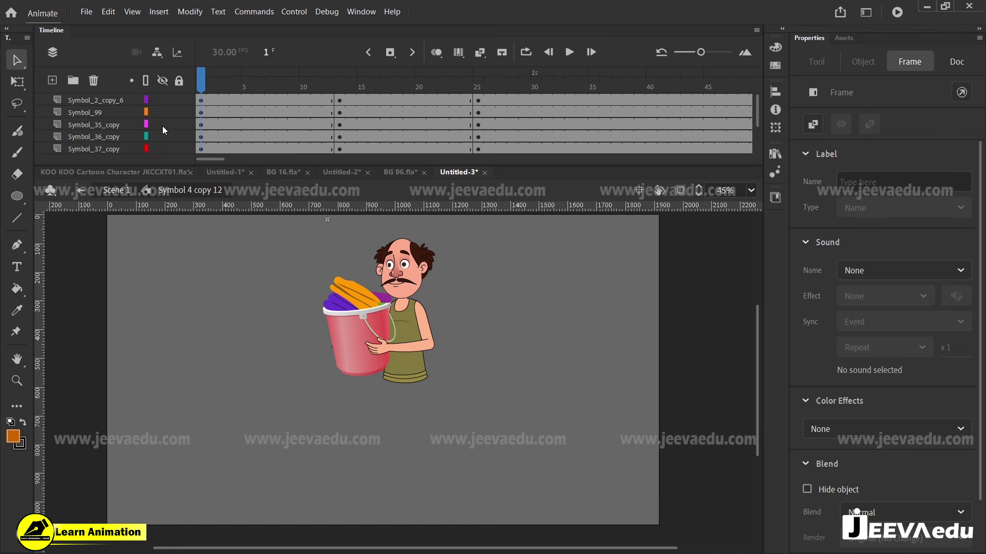
scroll(164, 135, down, 3)
click(160, 128)
scroll(160, 127, up, 2)
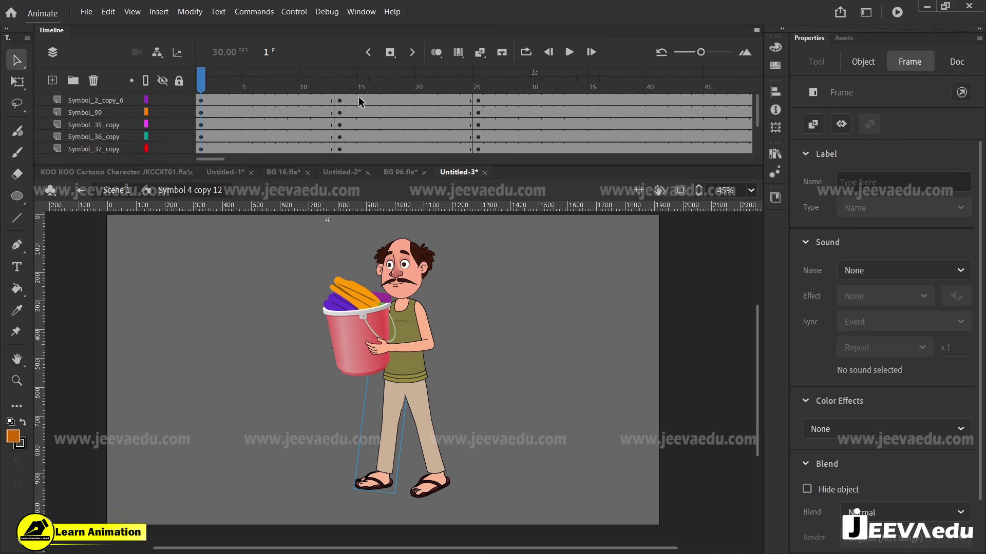
Step: Clear the keyframes at frames 13 and 25 on all layers
drag(328, 101, 469, 229)
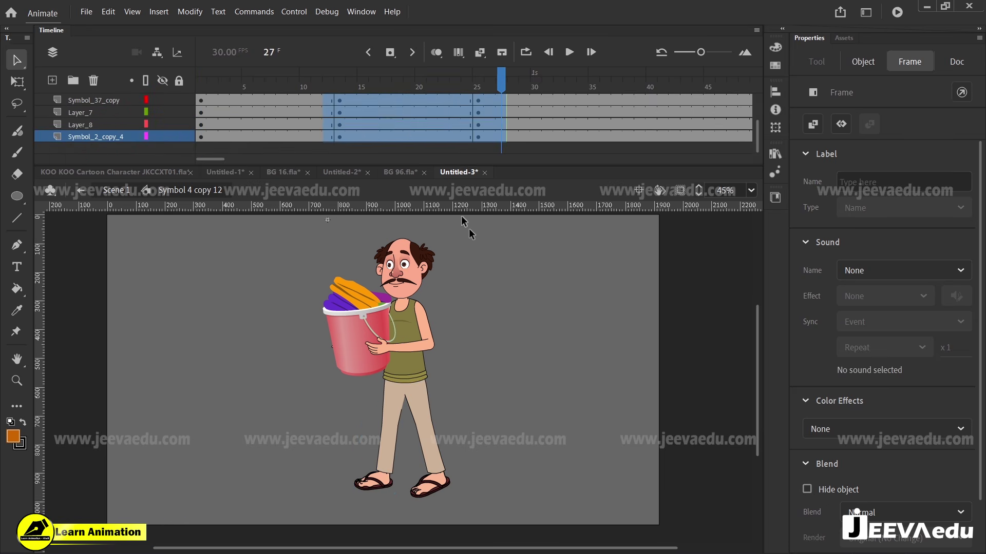
right_click(433, 120)
click(465, 248)
Step: Select all the character's parts at frame 1 and distribute them to separate layers
drag(432, 90, 112, 157)
drag(303, 220, 490, 519)
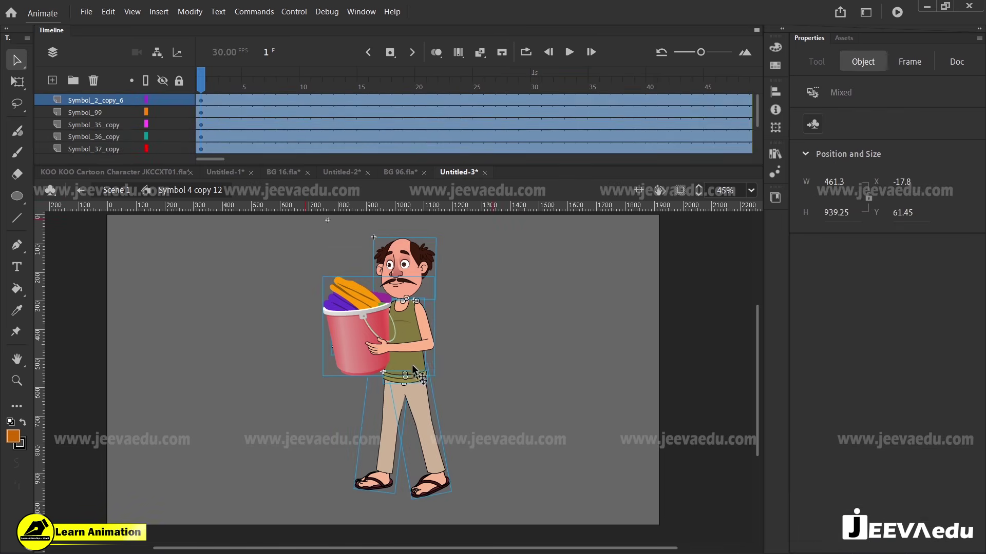
right_click(412, 365)
click(534, 442)
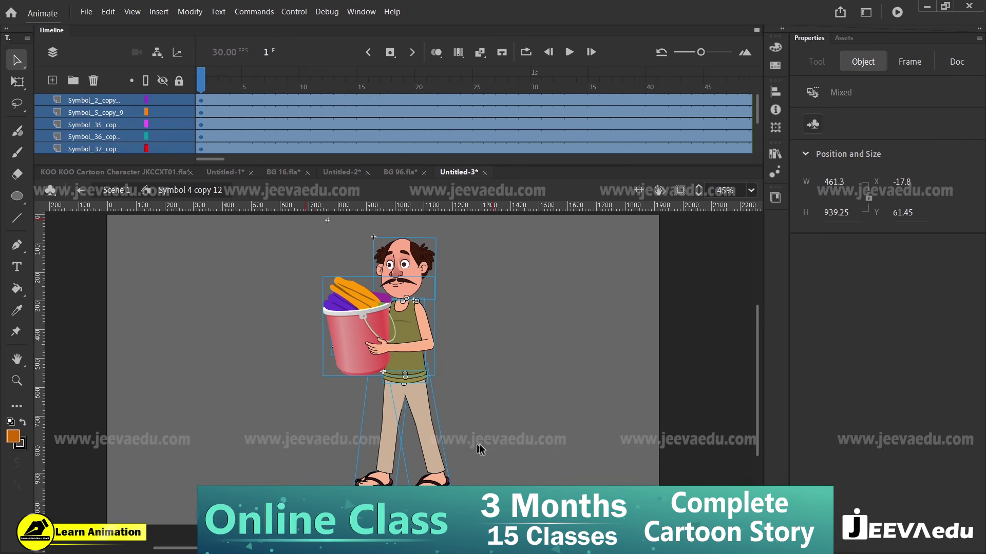
click(204, 88)
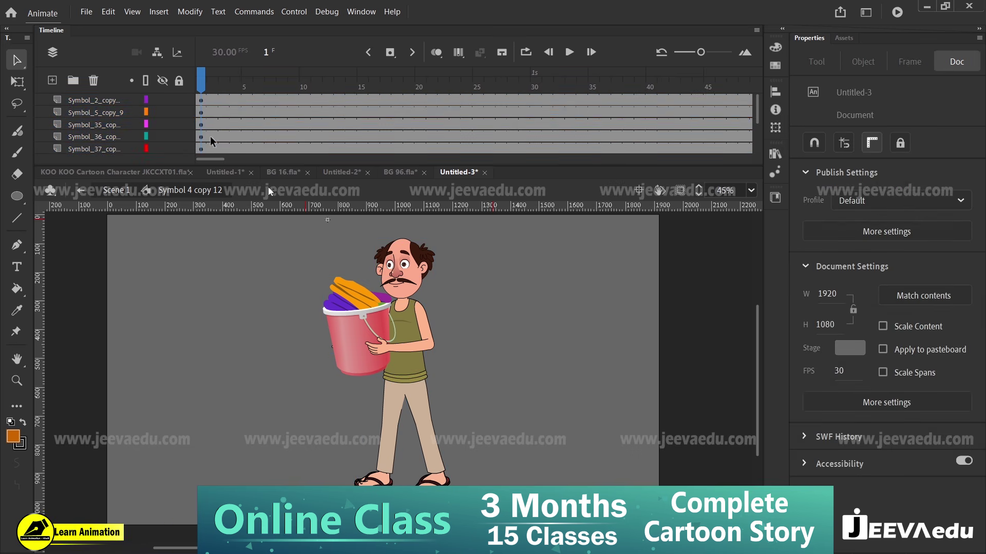
Step: Open the thigh symbol nested inside the leading leg's symbol for editing at the unoutlined inner edge
key(z)
click(404, 410)
click(404, 385)
click(401, 327)
key(v)
double_click(406, 337)
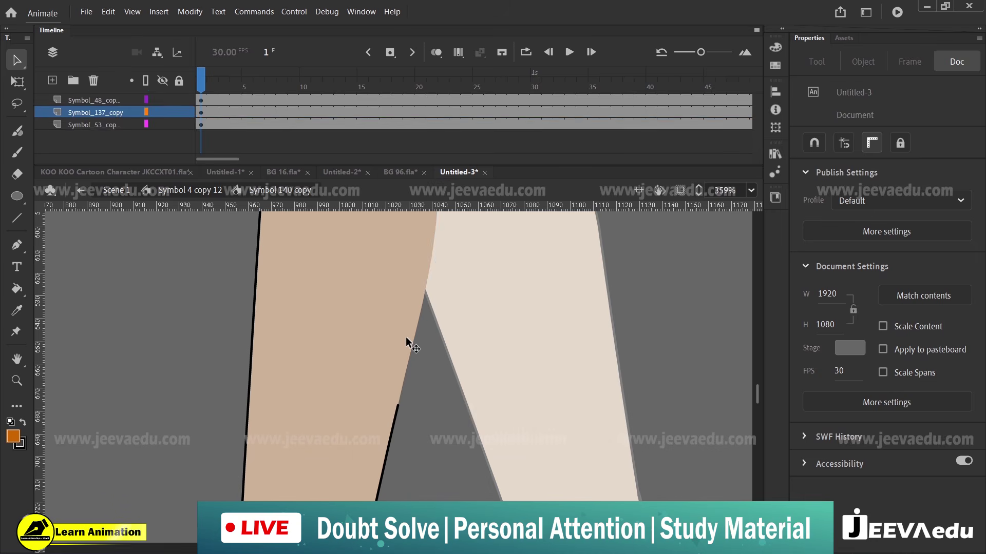
double_click(405, 337)
click(406, 338)
key(z)
click(414, 350)
key(v)
key(ctrl+shift+a)
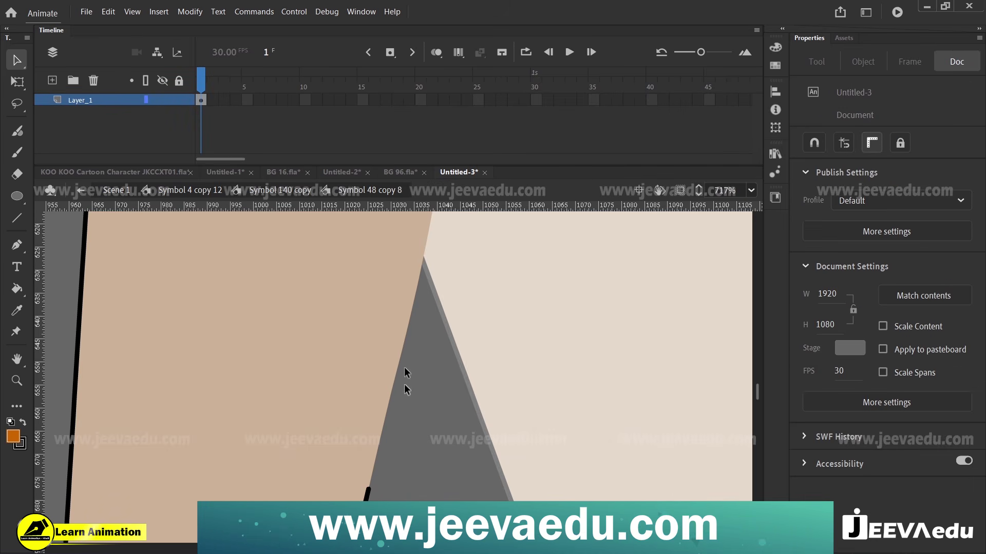
Step: Add a black size 1 stroke along the thigh's inner edge with the Ink Bottle and return to Symbol 4 copy 12
click(13, 440)
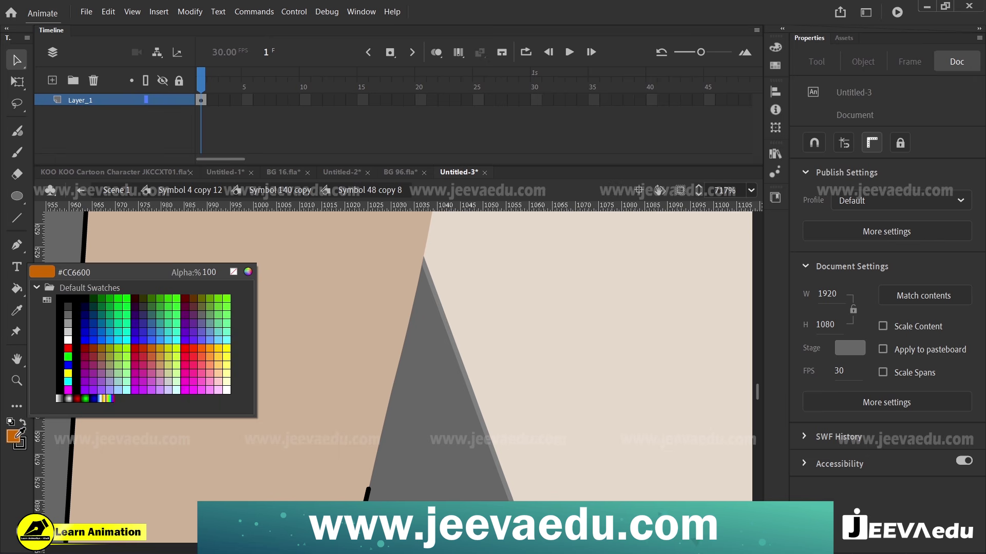
click(16, 436)
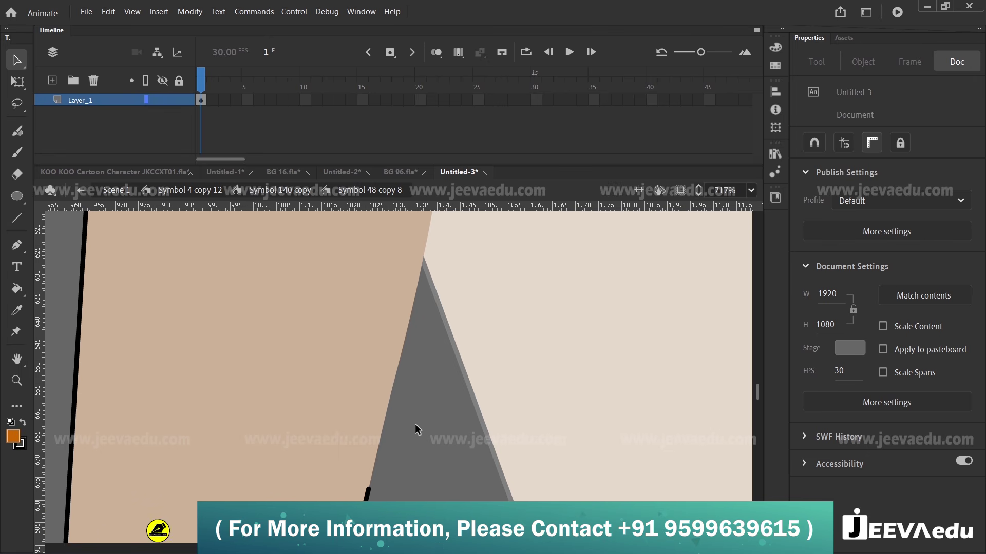
key(s)
click(406, 331)
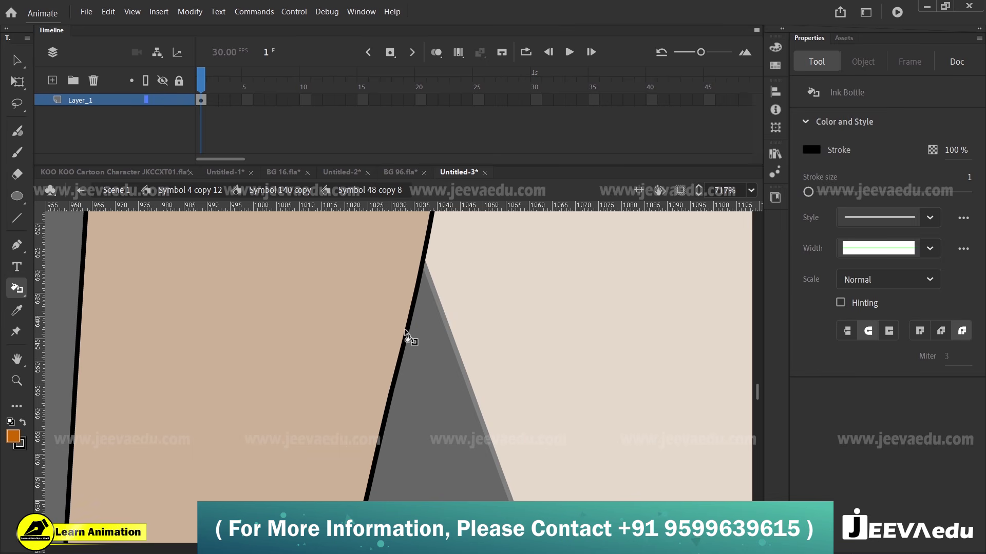
key(z)
alt+click(355, 373)
alt+click(356, 371)
alt+click(392, 373)
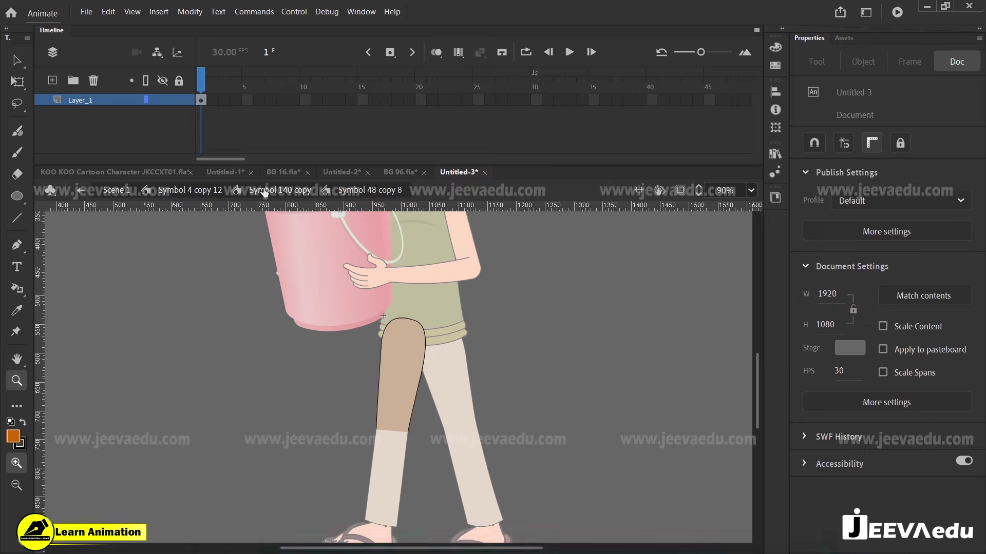
click(191, 190)
alt+click(372, 343)
alt+click(396, 371)
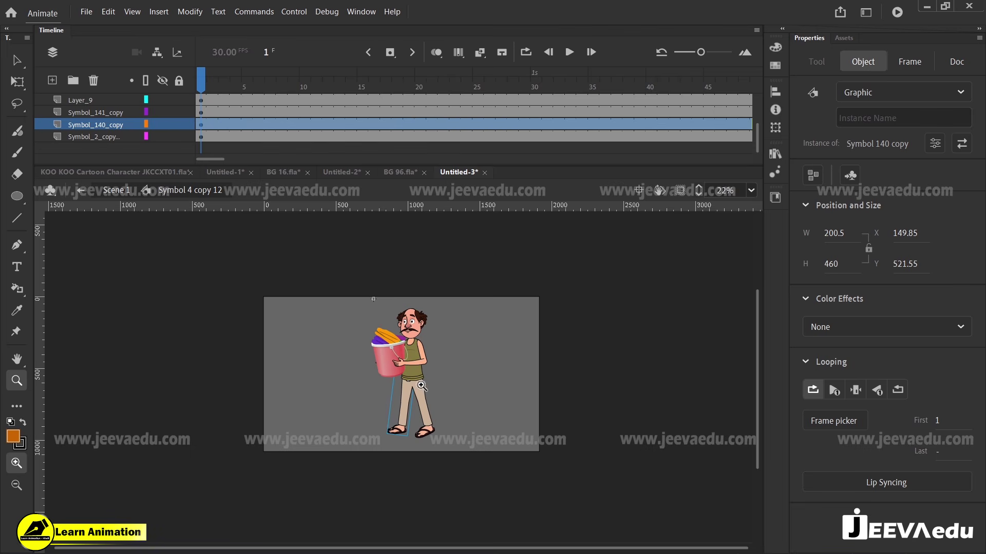
Step: Try moving the leading leg away from the body to check that it is separate, and undo the move
key(v)
key(z)
key(v)
scroll(314, 100, up, 1)
scroll(313, 101, up, 1)
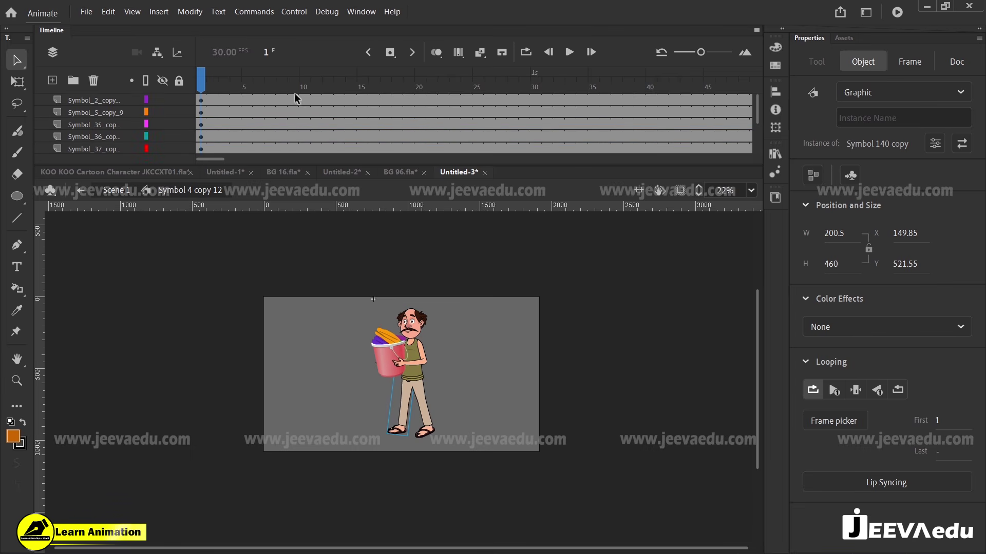
key(z)
click(421, 404)
key(v)
drag(363, 365, 268, 351)
drag(403, 366, 562, 383)
key(ctrl+z)
key(ctrl+z)
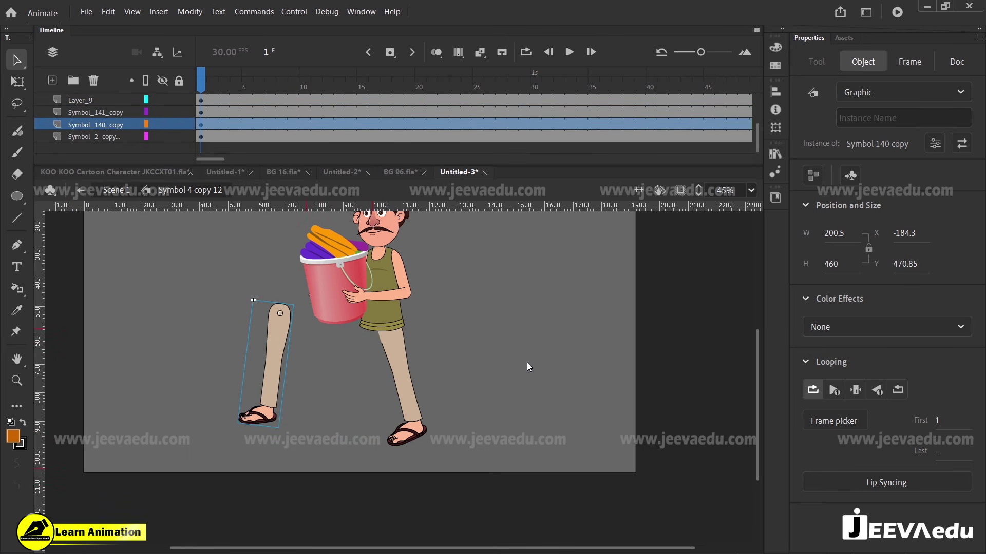
key(ctrl+z)
Step: Insert keyframes at frame 13 on all layers of the character symbol
drag(244, 81, 351, 82)
scroll(362, 109, down, 1)
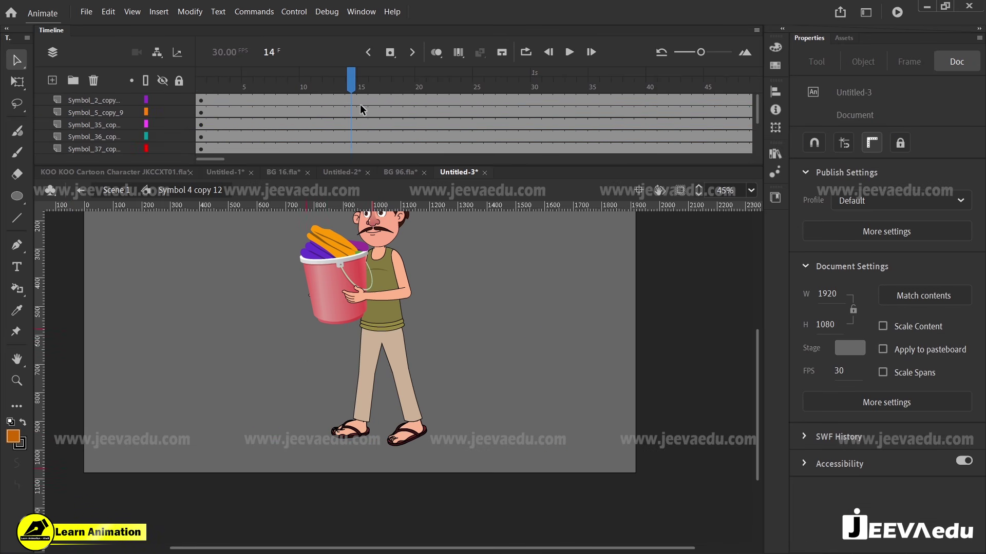
click(341, 98)
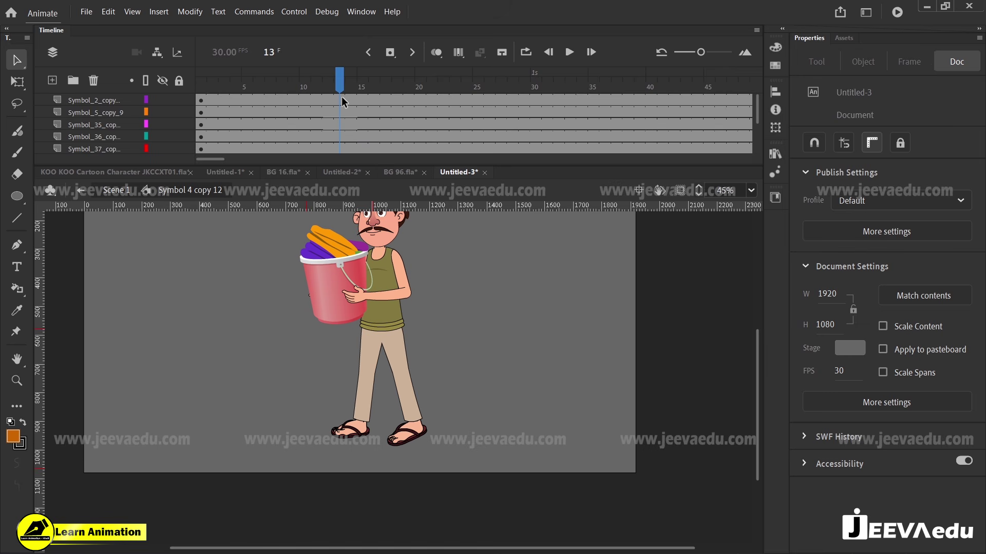
drag(339, 104, 342, 180)
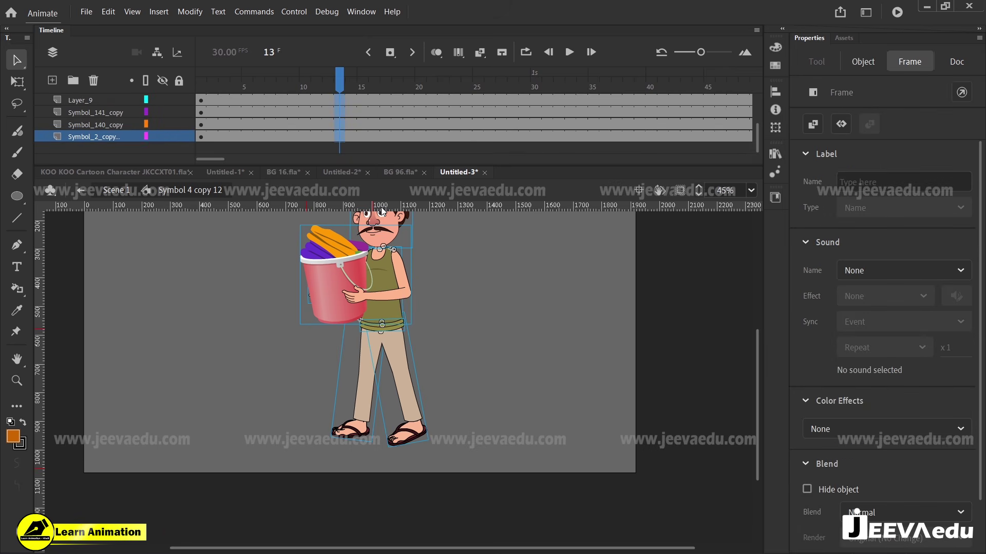
key(z)
alt+click(403, 356)
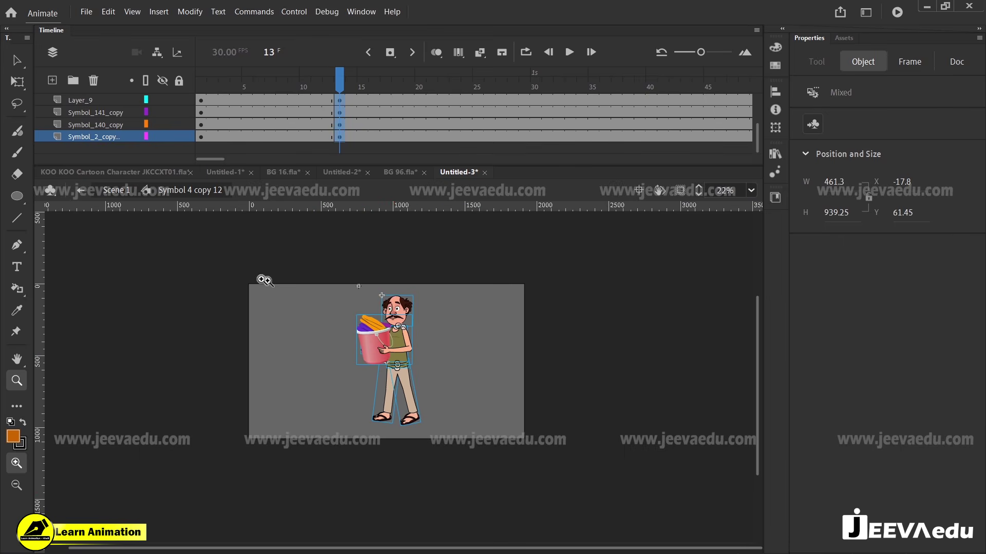
drag(242, 284, 531, 445)
key(v)
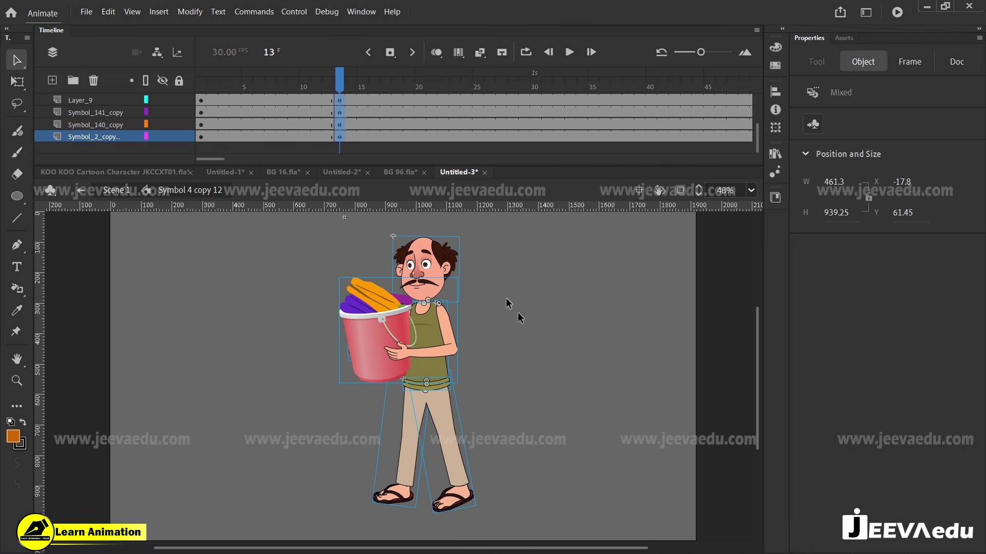
Step: Insert keyframes at frame 25 on all layers of the character symbol
scroll(345, 119, up, 4)
drag(341, 88, 476, 96)
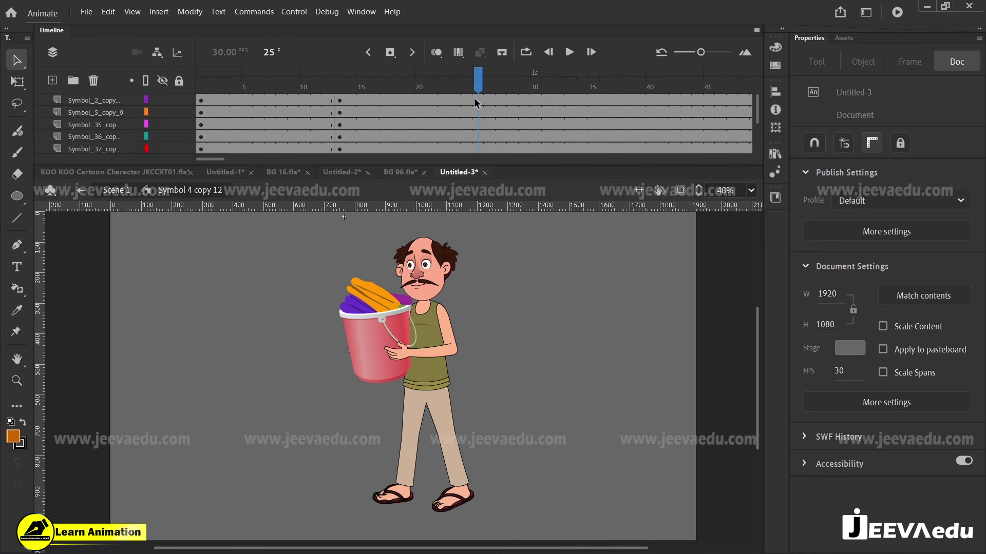
drag(485, 198, 477, 197)
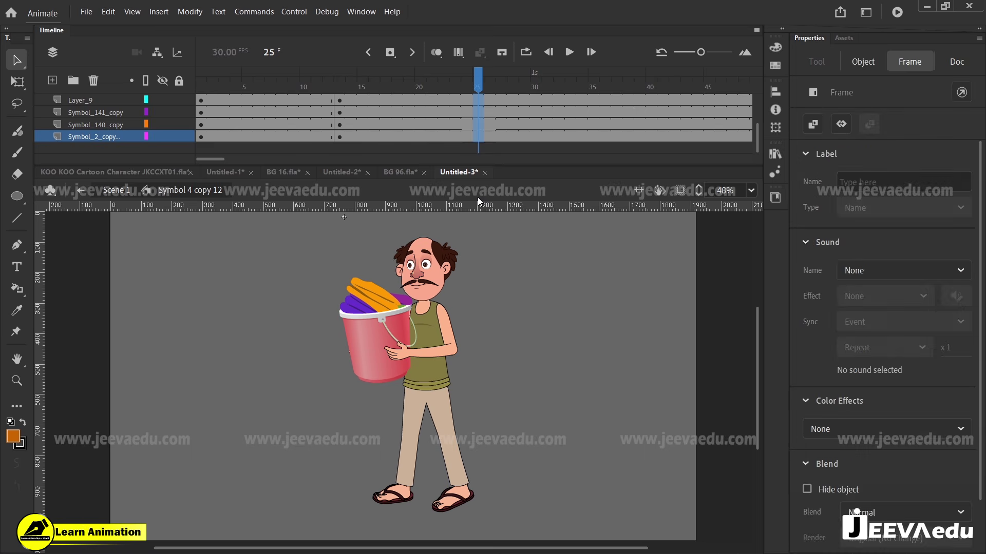
key(ctrl+a)
key(F6)
scroll(464, 129, down, 2)
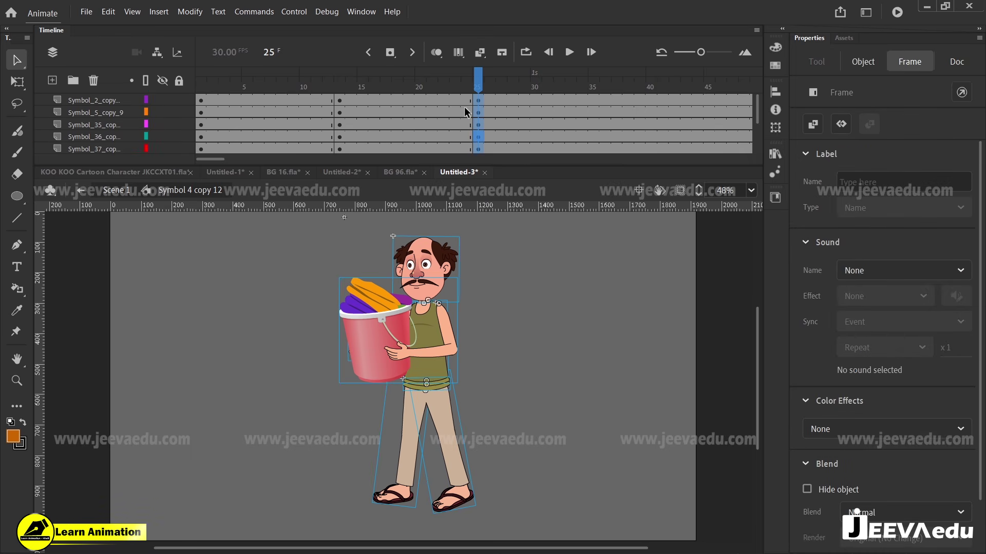
Step: Remove all frames after frame 25 on every layer
click(410, 83)
drag(485, 97, 567, 215)
scroll(537, 123, up, 3)
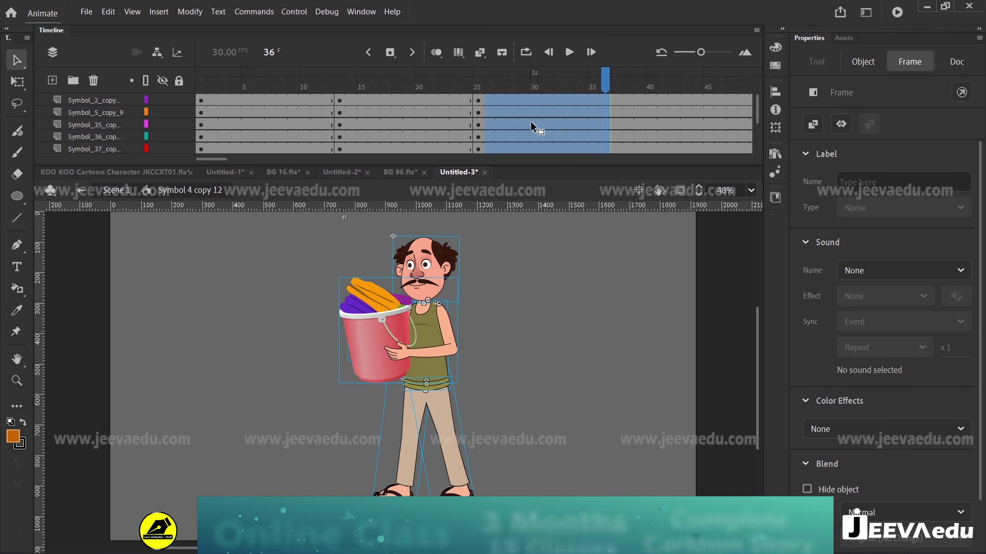
key(shift+F5)
key(shift+F5)
key(shift+F5)
key(shift+F5)
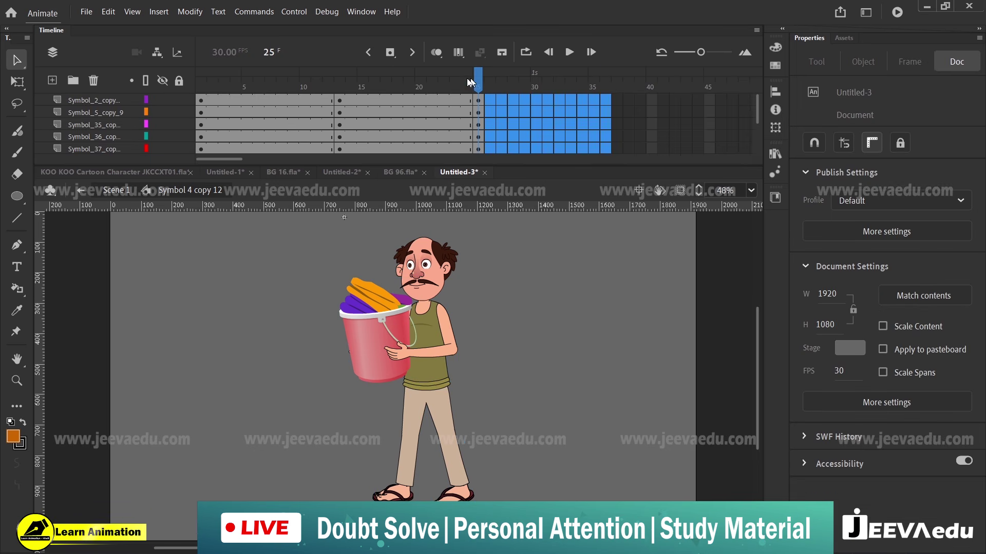
Step: At frame 13, rotate the Symbol_140_copy leg backward and the other leg forward around the hips so that the legs cross
click(340, 83)
click(405, 490)
key(ctrl+space)
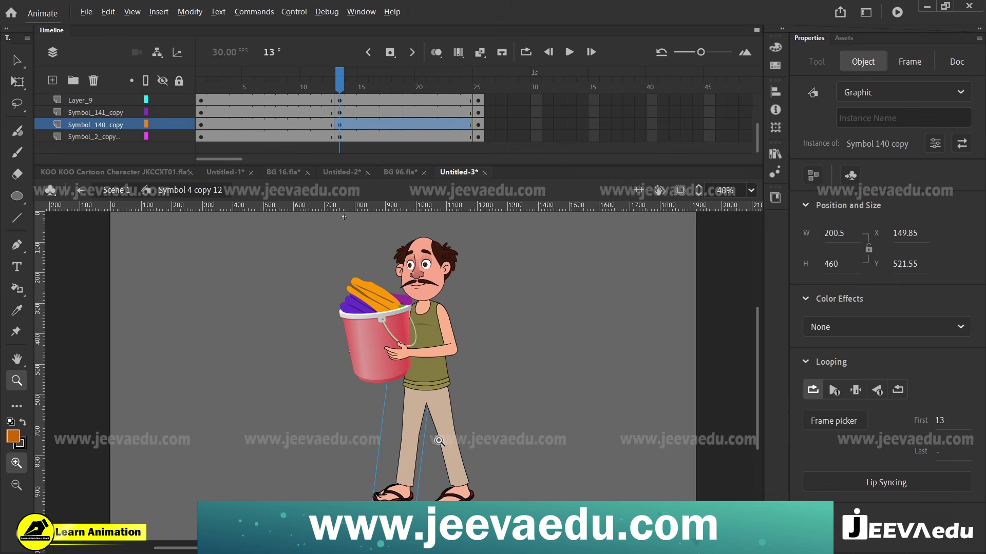
click(438, 438)
key(q)
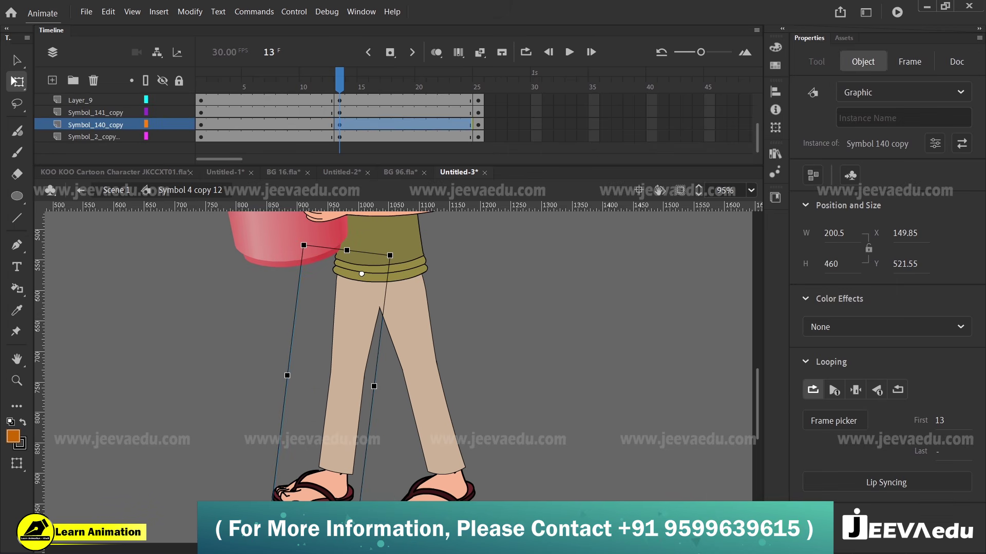
mouse_move(363, 531)
mouse_down()
mouse_move(441, 521)
mouse_move(481, 504)
mouse_move(421, 538)
mouse_move(349, 539)
mouse_up()
click(456, 497)
click(388, 508)
key(z)
alt+click(397, 363)
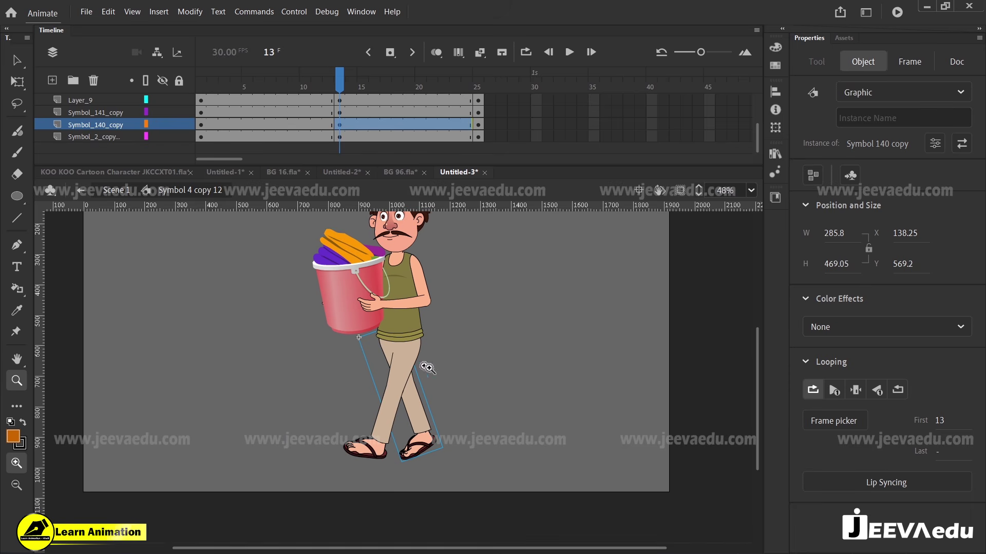
Step: Rotate the backward-swung leg at frame 13 very slightly further back around the hip
drag(455, 384, 489, 421)
key(v)
key(q)
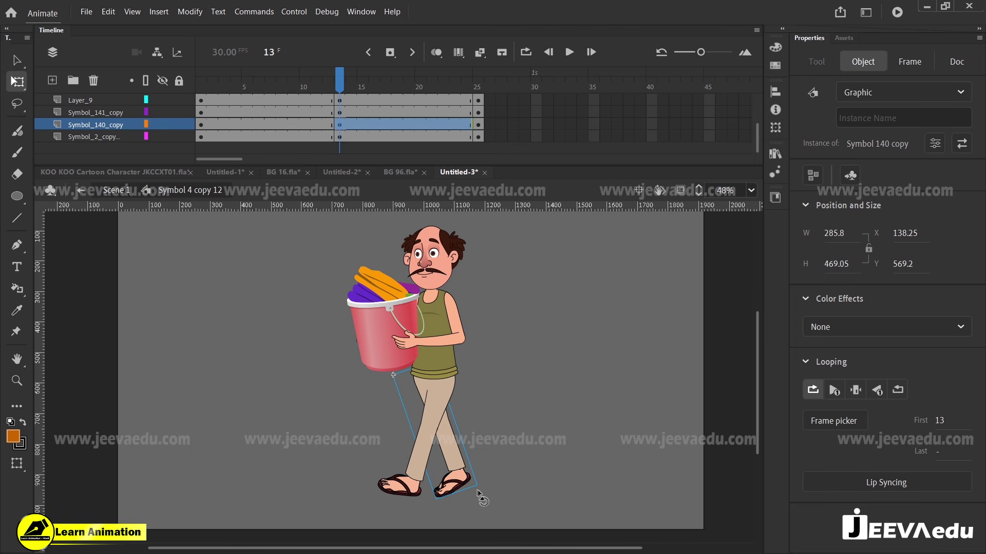
drag(481, 497, 468, 482)
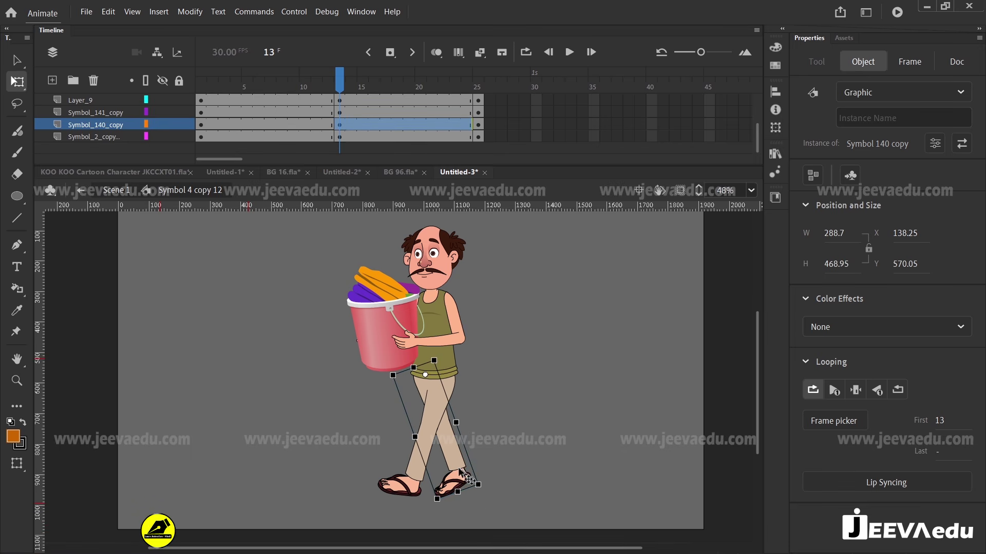
Step: At frame 13, rotate the Symbol_141_copy leg slightly further forward and ease the Symbol_140_copy leg slightly forward around the hip
click(406, 485)
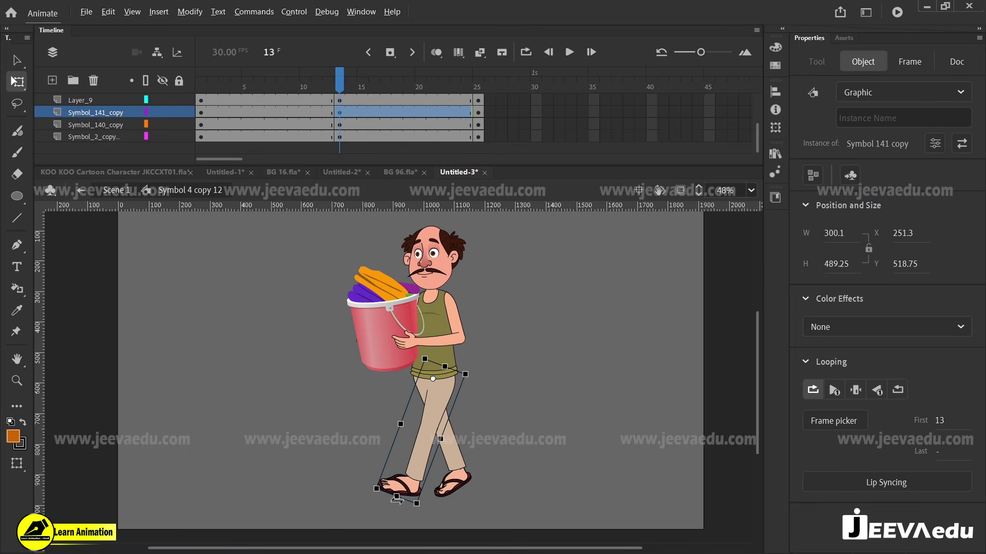
drag(397, 497, 395, 502)
click(464, 477)
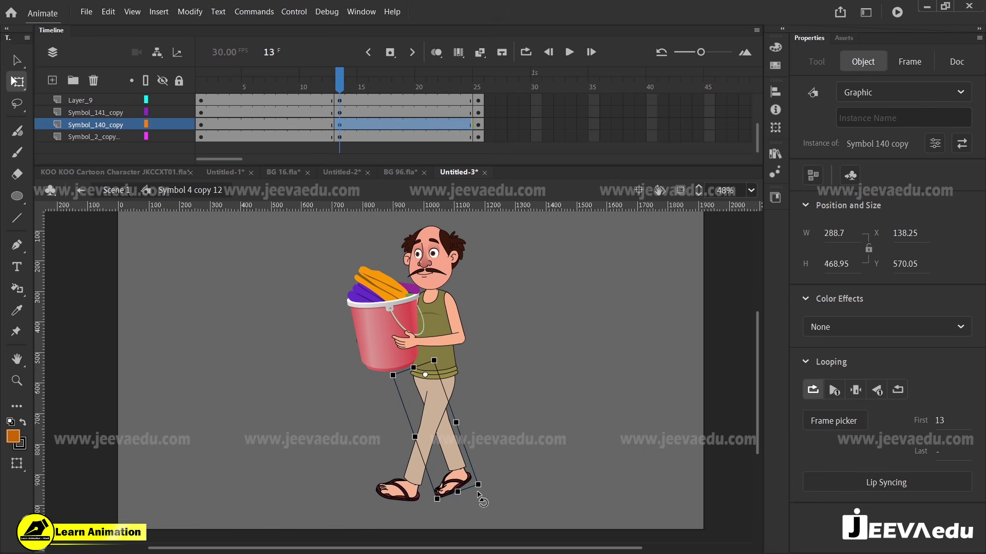
drag(487, 499, 474, 485)
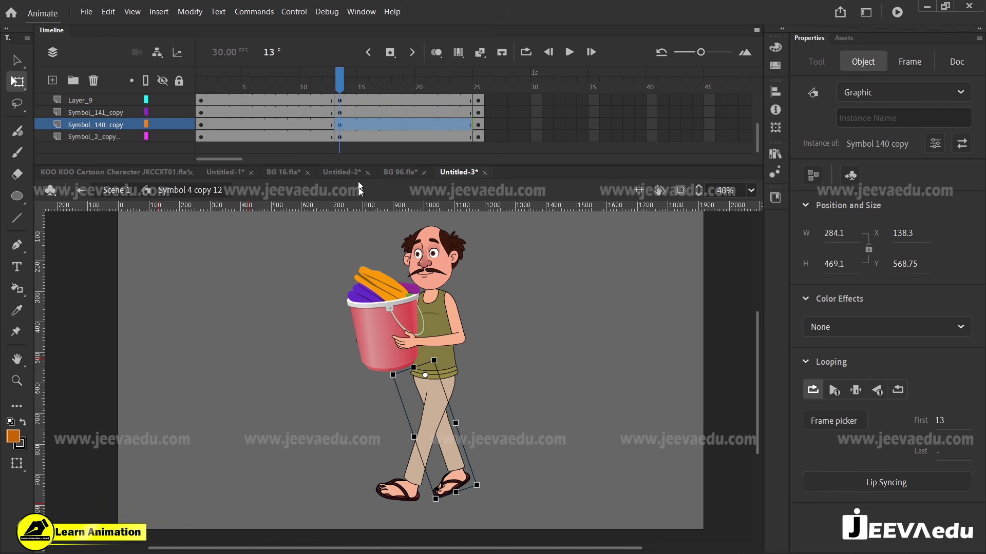
Step: At frame 13, rotate the arm holding the bucket very slightly upward around the shoulder
mouse_move(339, 86)
mouse_down()
mouse_move(315, 84)
mouse_move(341, 91)
mouse_up()
click(404, 319)
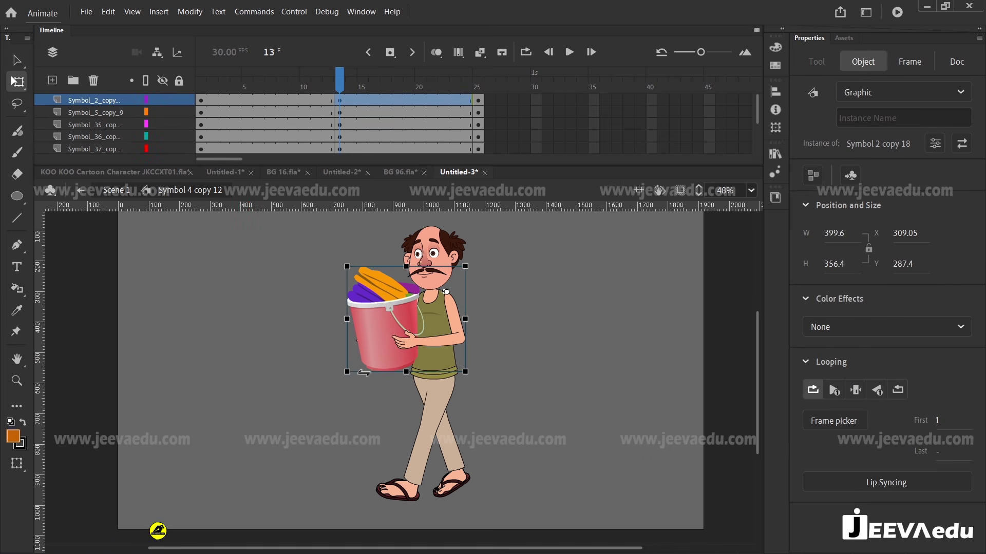
drag(346, 383, 344, 381)
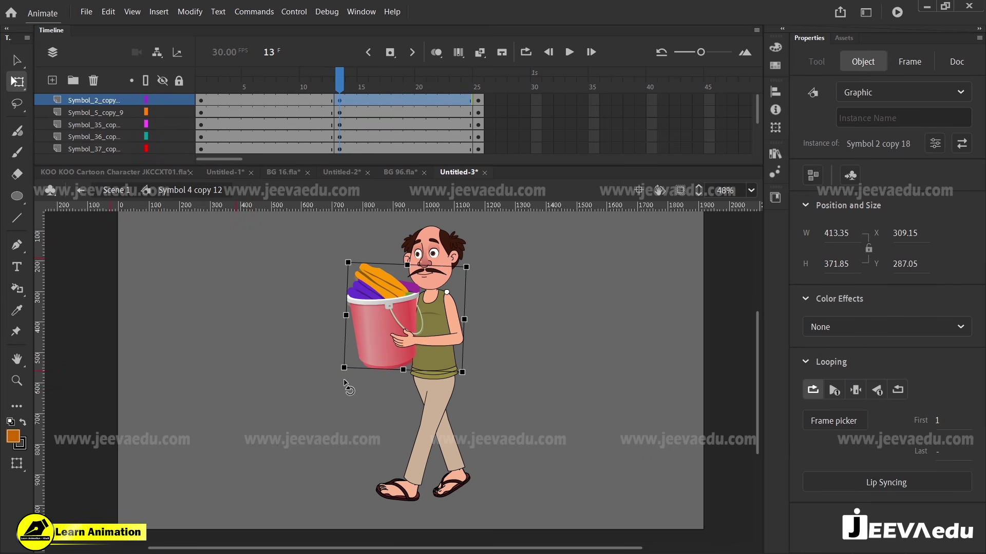
Step: Create classic tweens on all layers for the spans from frame 1 to 13 and from 13 to 25
drag(339, 88, 366, 198)
right_click(340, 100)
click(390, 110)
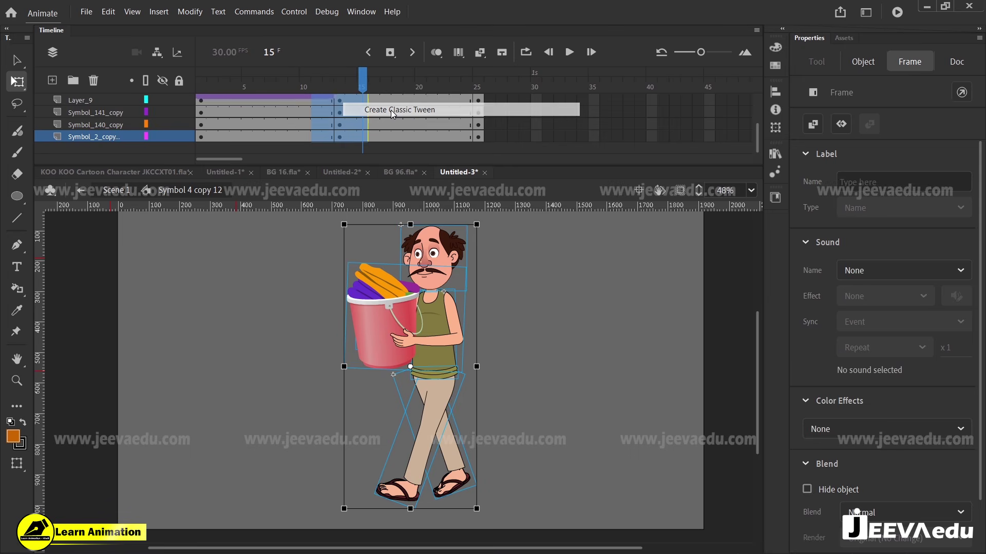
Step: Insert keyframes at frame 7 on all layers of the character symbol
click(205, 115)
drag(205, 115, 270, 106)
scroll(268, 119, up, 1)
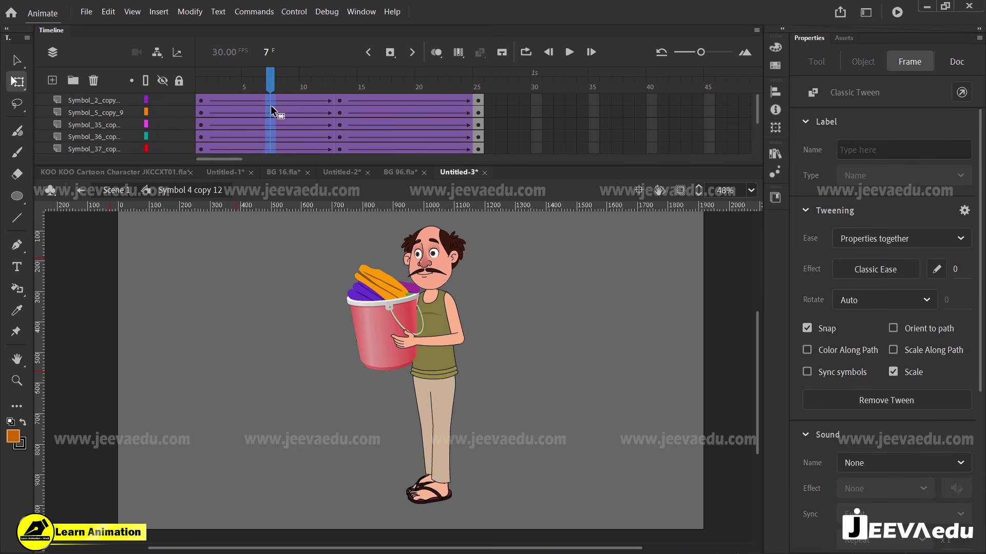
key(F6)
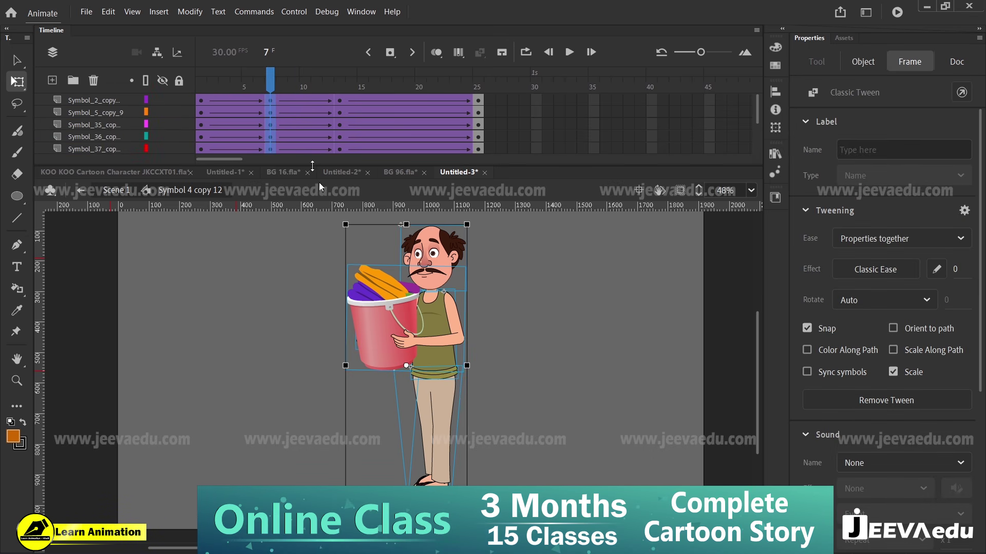
Step: Identify the front leg at frame 1 and lock its layer, Symbol_140_copy
drag(267, 85, 201, 83)
click(389, 446)
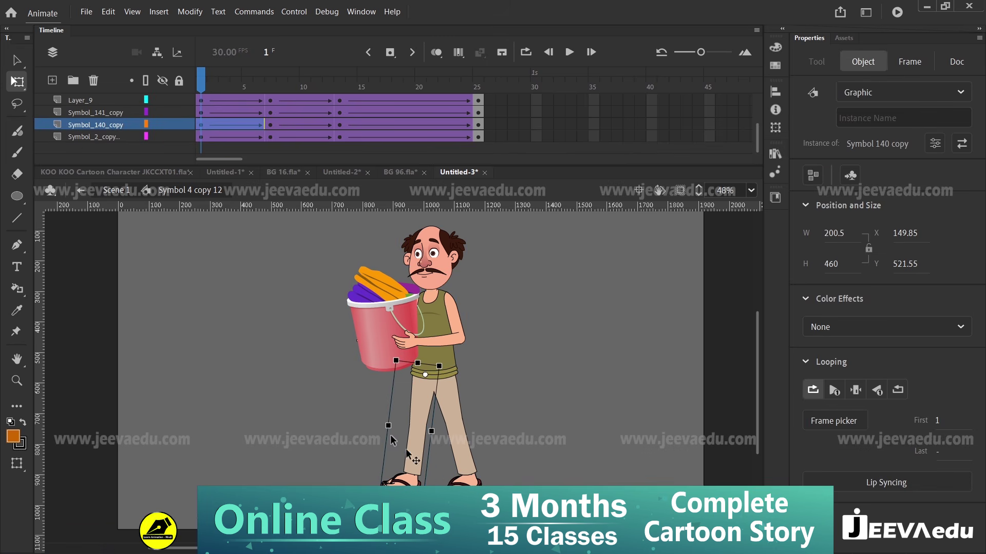
click(180, 125)
Step: At frame 7, select all unlocked body parts and nudge them slightly upward for the passing pose
click(266, 101)
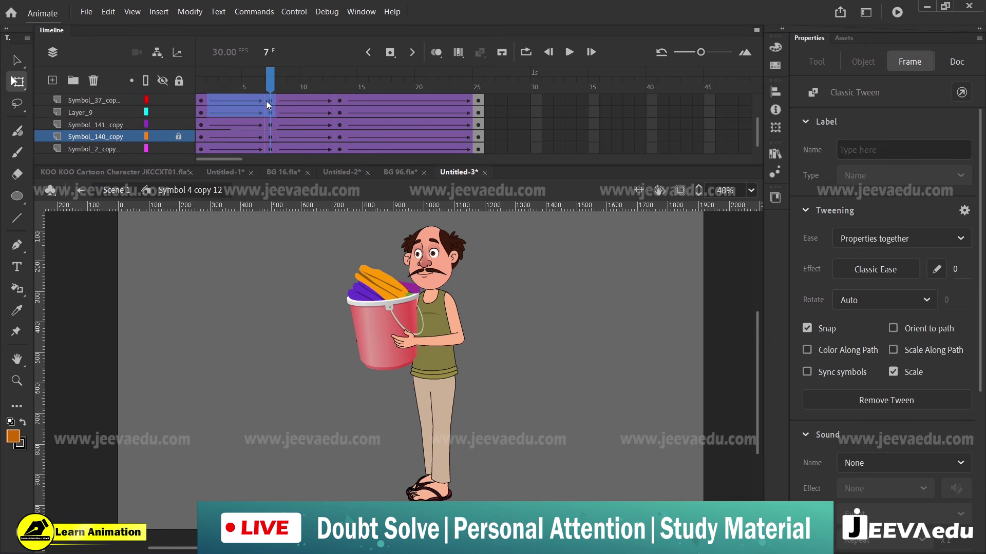
click(442, 399)
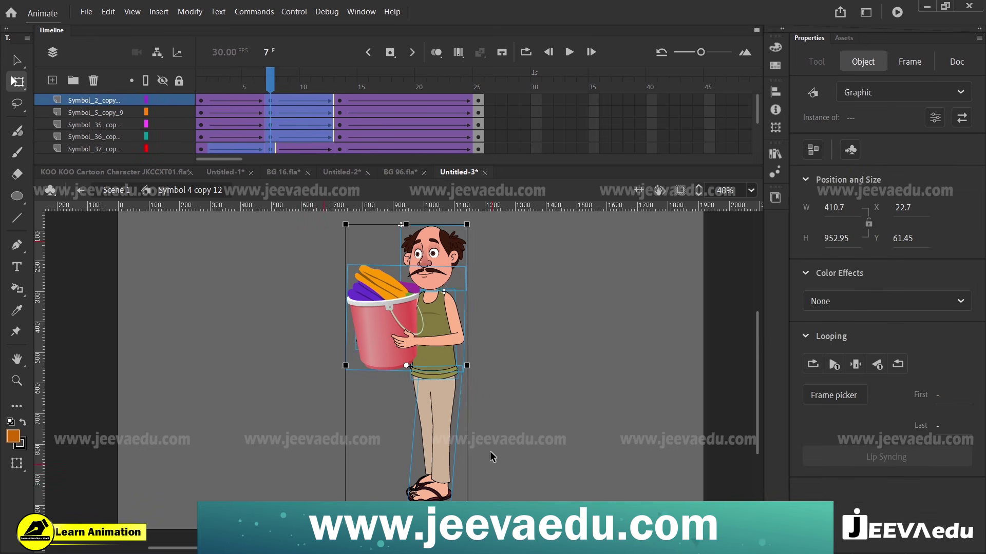
key(Up)
key(Up)
key(Up)
key(Up)
key(Up)
key(Up)
key(Up)
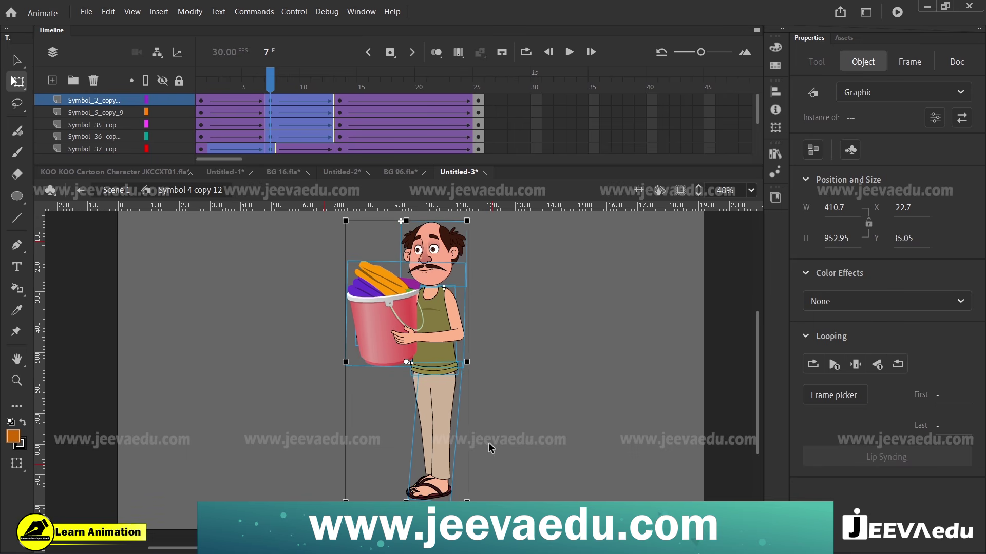
Step: At frame 7, rotate the head very slightly backward around the neck
drag(269, 72, 270, 132)
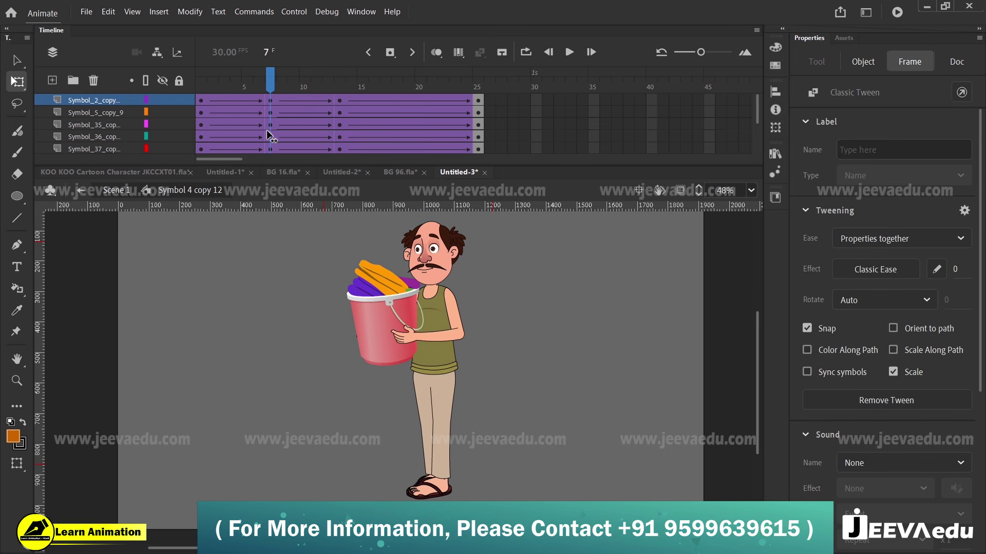
click(391, 241)
click(425, 266)
drag(474, 219, 477, 224)
drag(269, 72, 273, 143)
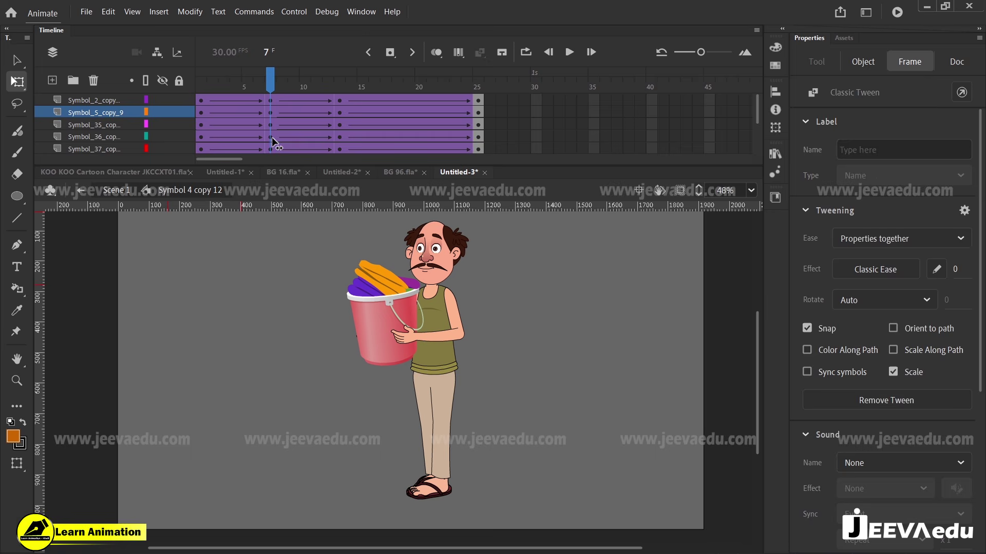
Step: Open the Symbol 141 copy leg and insert keyframes at frames 7 and 13 on the lower-leg layer Symbol_134_copy
click(445, 487)
double_click(452, 497)
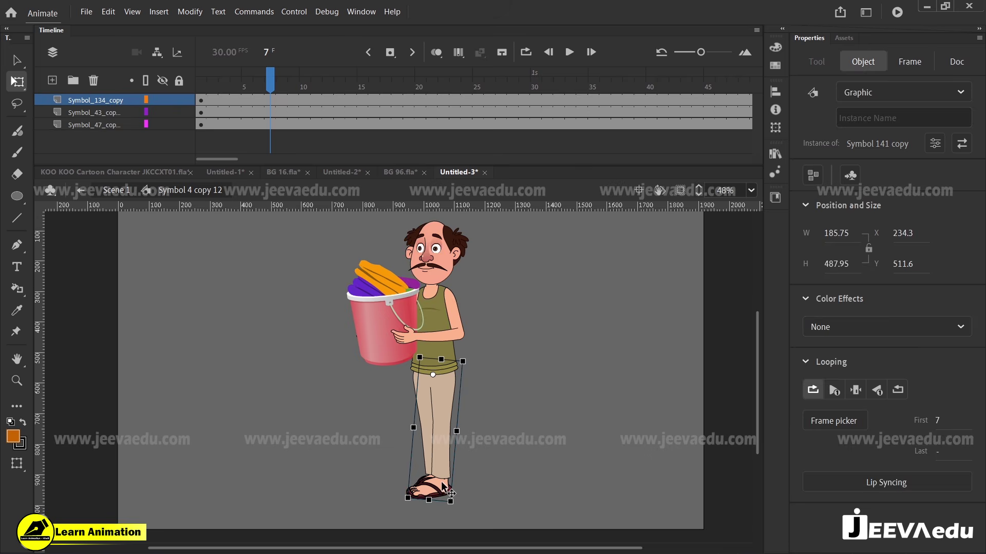
click(273, 103)
click(329, 99)
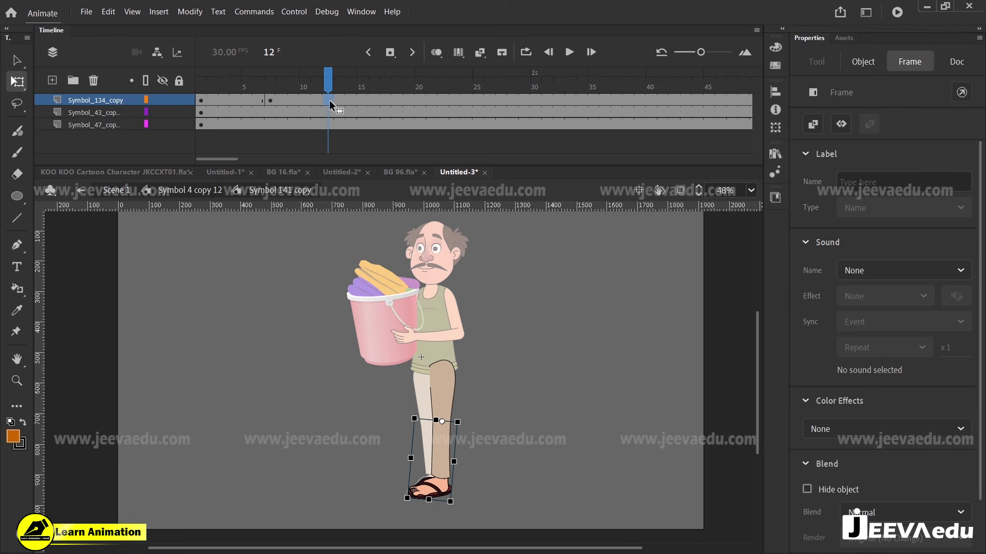
click(340, 101)
key(F6)
Step: Create classic tweens on Symbol_134_copy for the spans before and after frame 7
drag(250, 99, 289, 103)
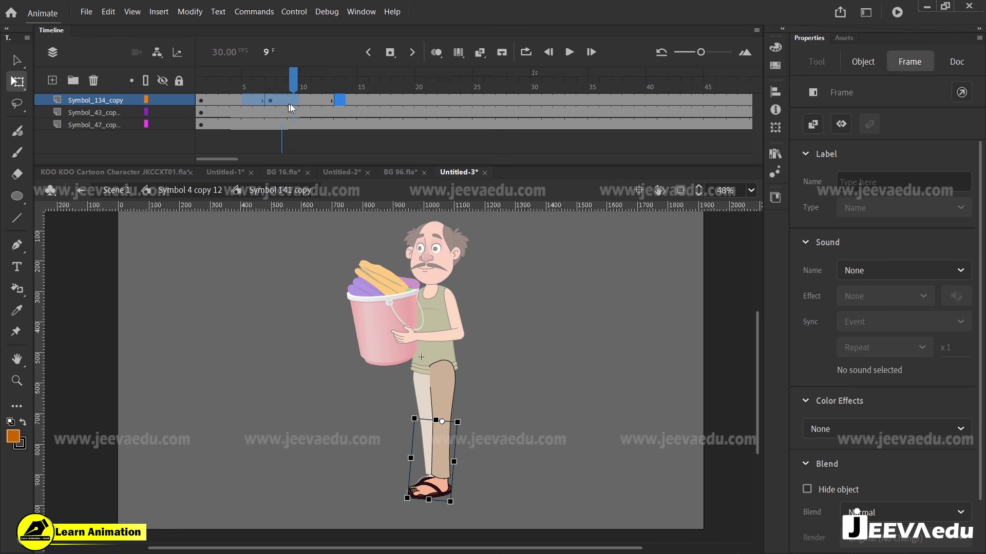
right_click(272, 101)
click(302, 109)
Step: At frame 7, rotate the lower leg backward to bend the knee, and return to the character symbol
click(271, 100)
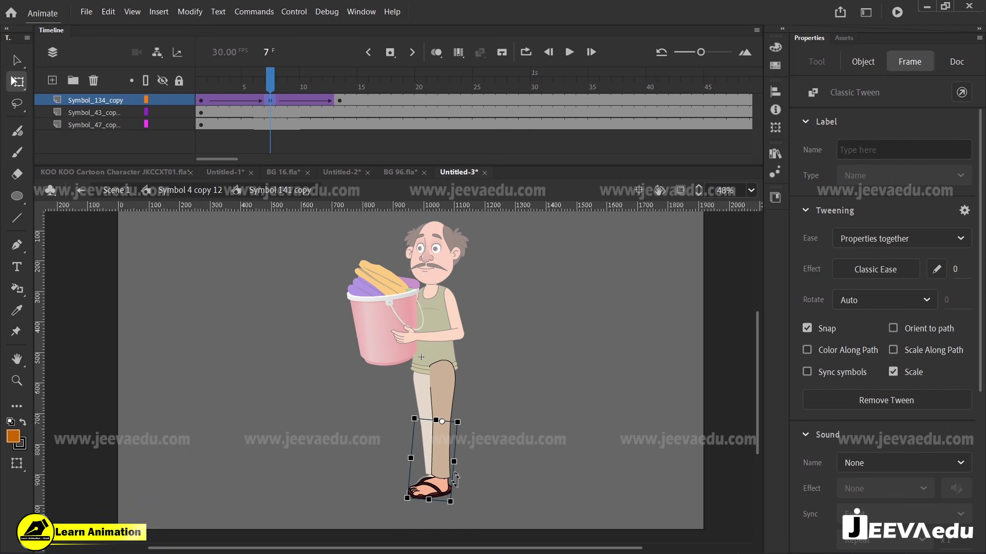
drag(464, 512, 484, 477)
double_click(322, 408)
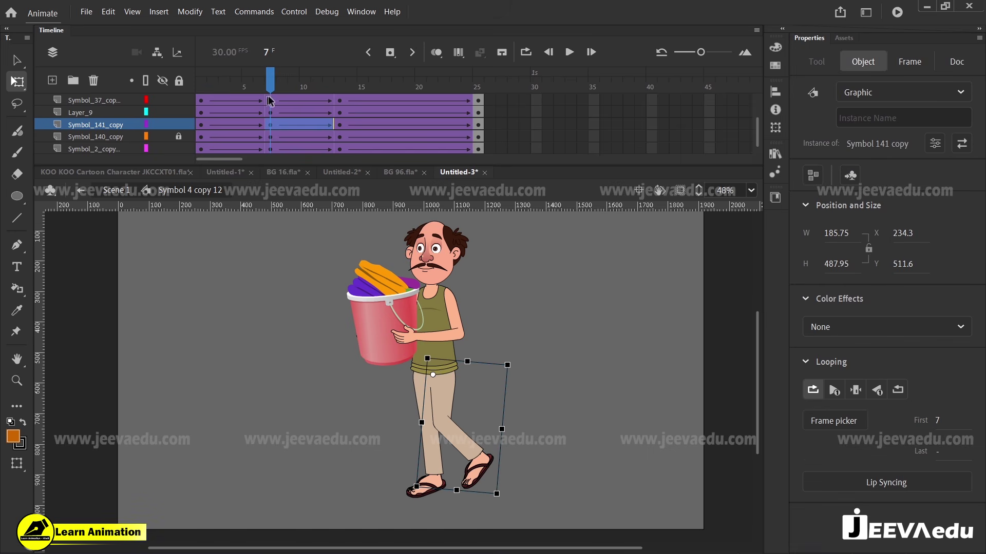
Step: Insert keyframes at frame 19 on all layers of the character symbol
drag(272, 78, 338, 91)
click(411, 100)
scroll(407, 124, up, 3)
scroll(349, 128, up, 3)
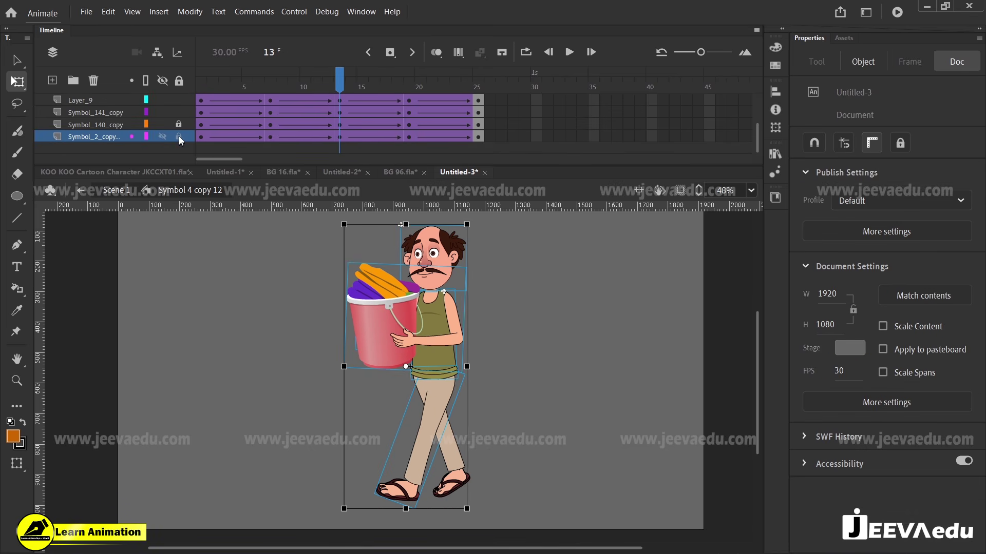
Step: Unlock the Symbol_140_copy layer and lock the forward leg's layer, Symbol_141_copy
click(507, 396)
click(452, 478)
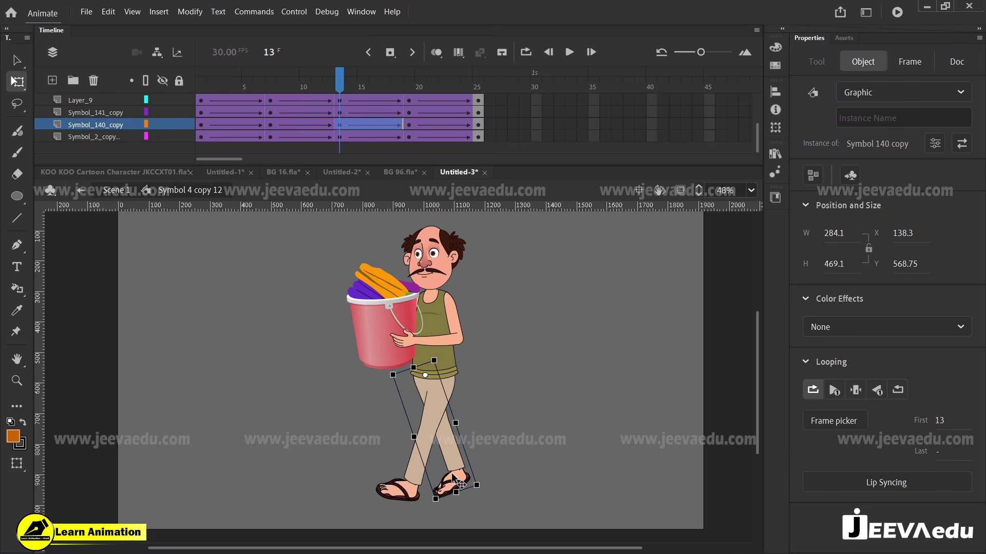
click(421, 478)
click(179, 111)
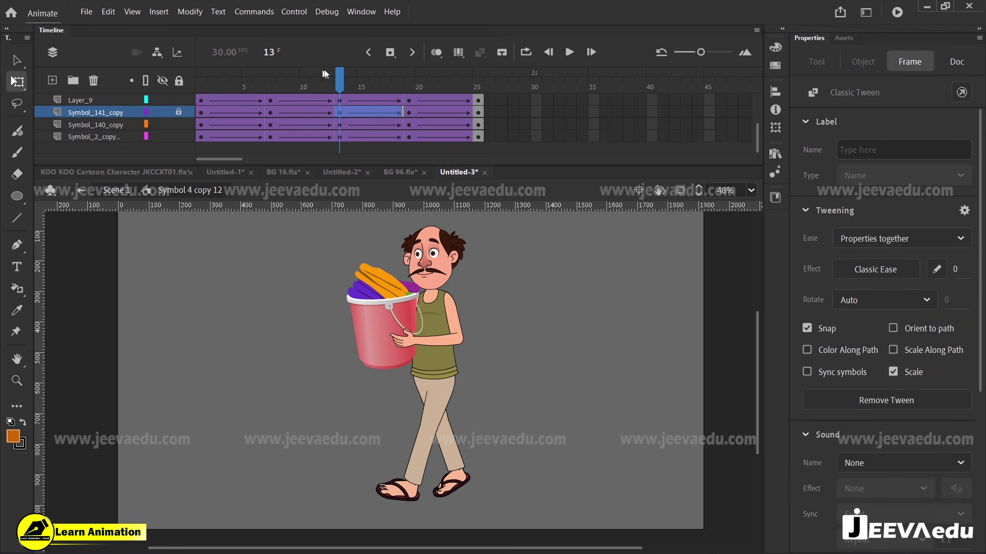
Step: At frame 19, select all unlocked body parts and nudge them slightly upward
drag(338, 85, 403, 98)
click(405, 100)
drag(324, 220, 516, 477)
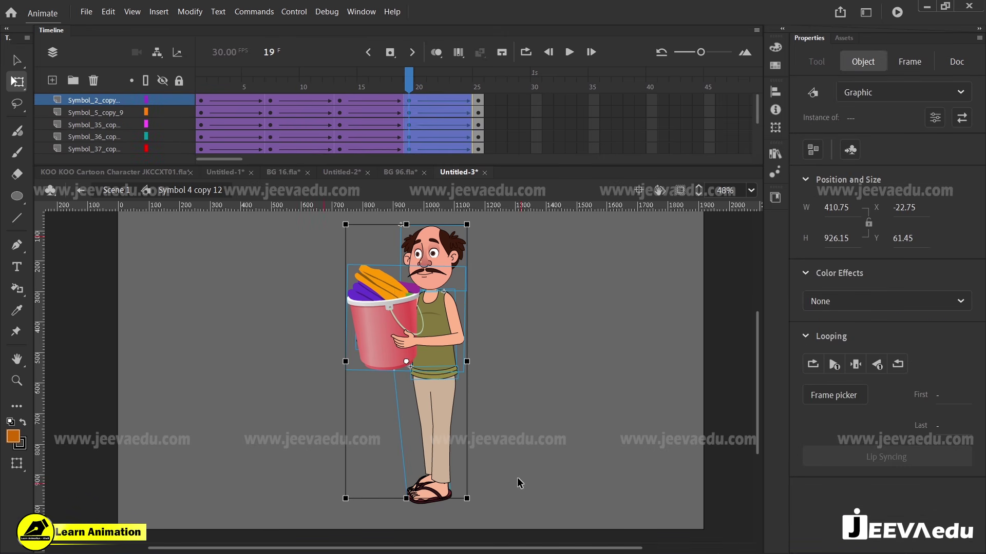
key(Up)
key(Up)
key(Up)
key(Up)
key(Up)
key(Up)
key(Up)
key(Up)
key(Up)
key(Up)
key(Up)
key(Up)
key(Up)
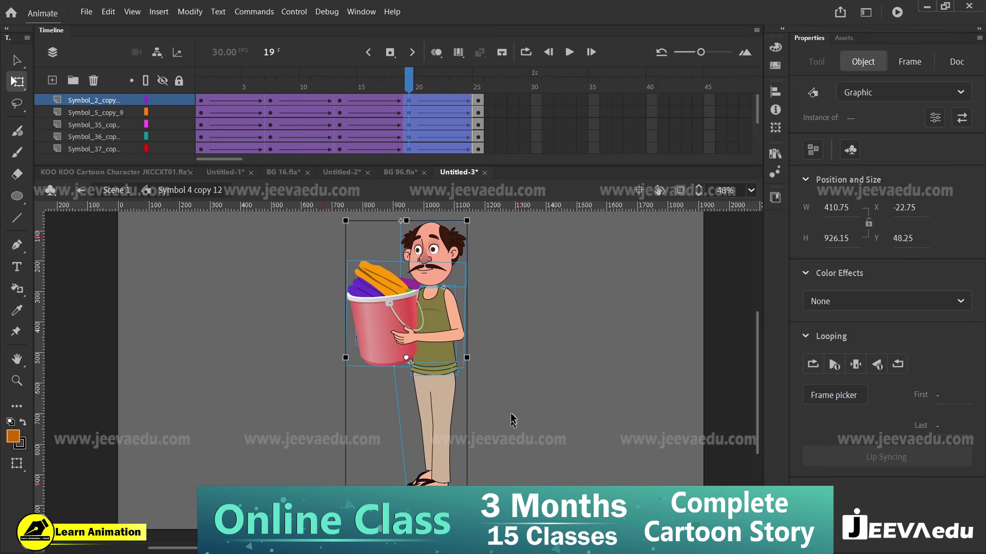
Step: Compare the poses at frames 13 and 19, and open the Symbol 140 copy leg for editing at frame 19
click(410, 84)
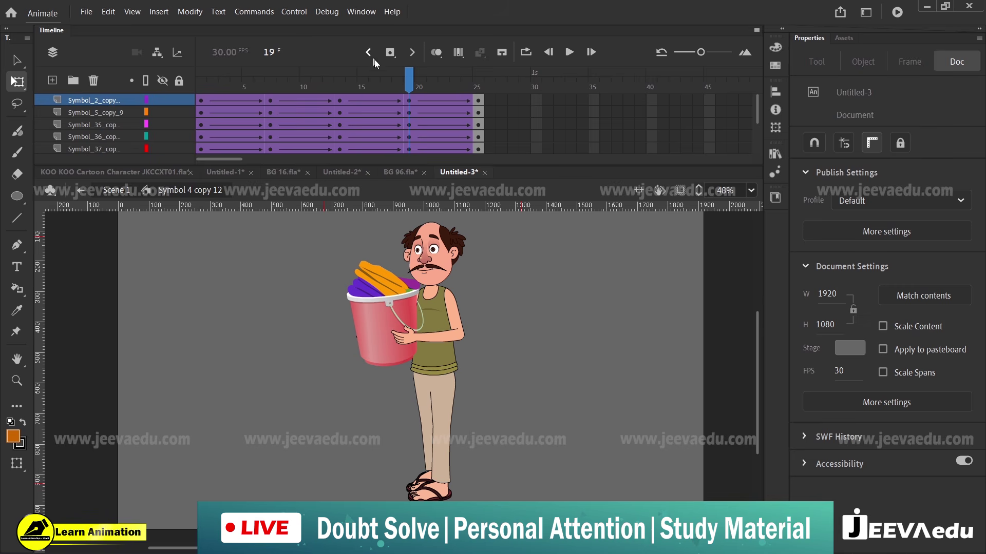
drag(341, 90, 409, 137)
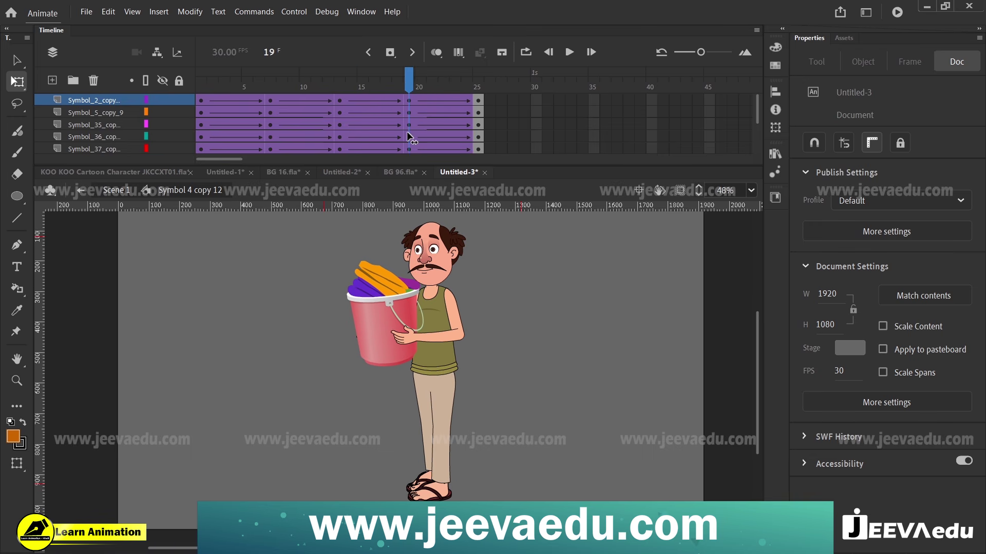
double_click(429, 429)
click(431, 406)
click(409, 101)
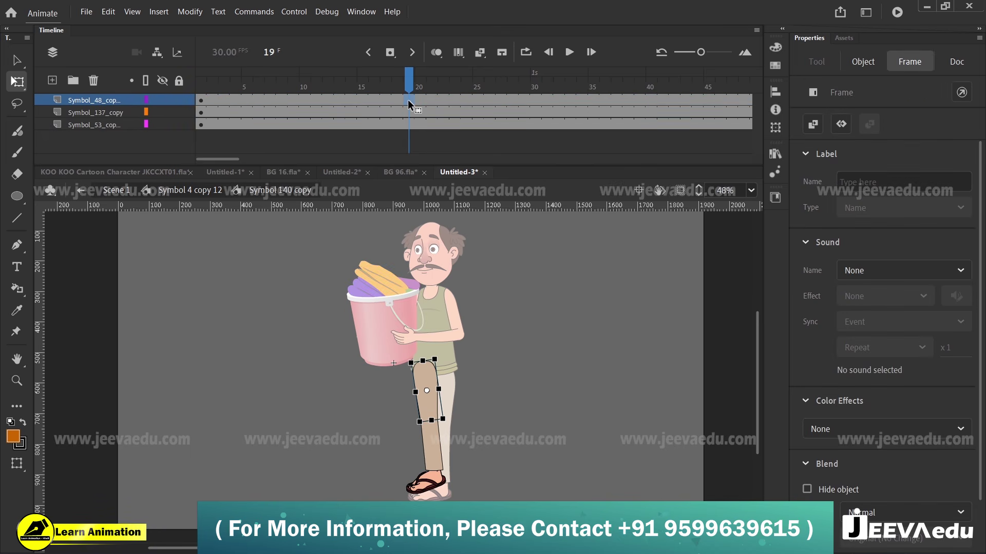
click(338, 100)
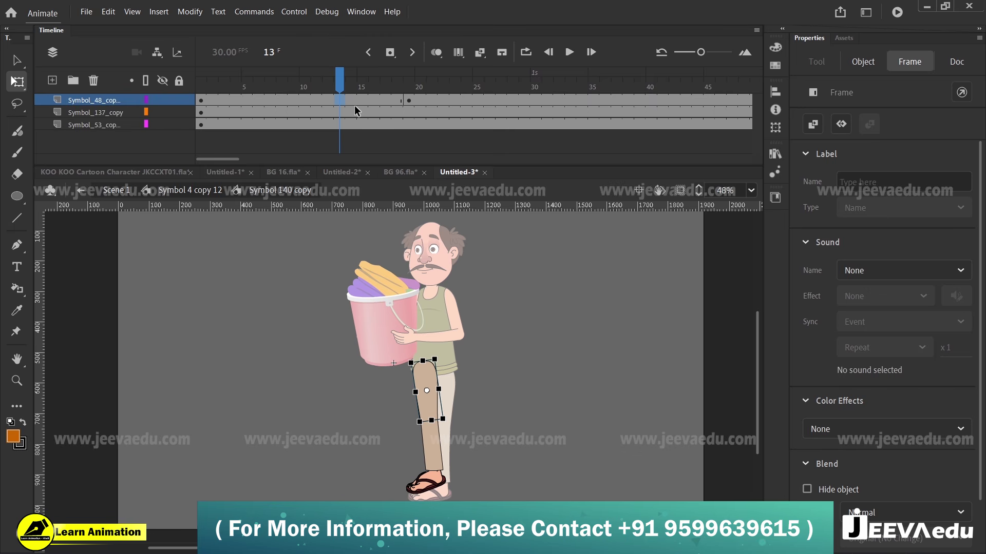
key(F6)
click(468, 100)
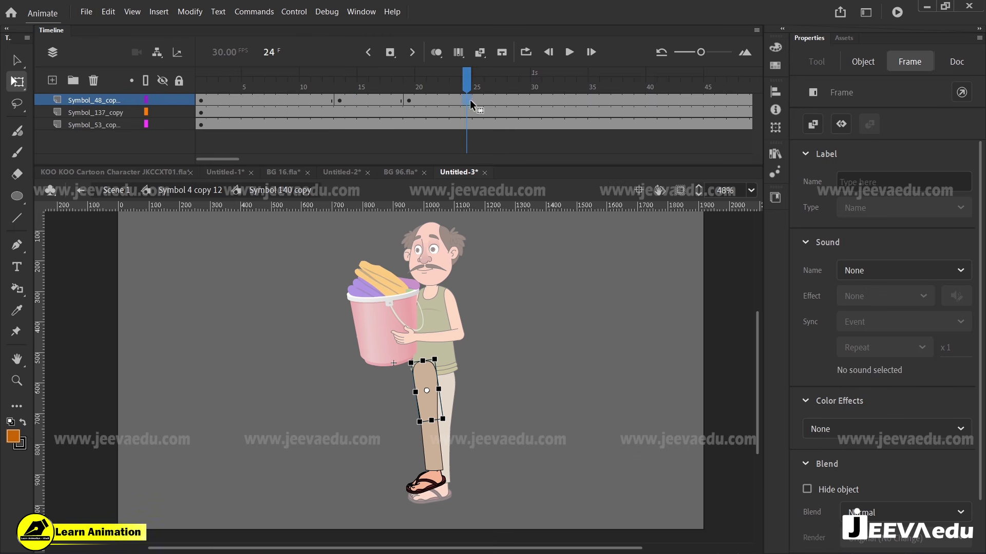
drag(383, 100, 427, 100)
right_click(409, 99)
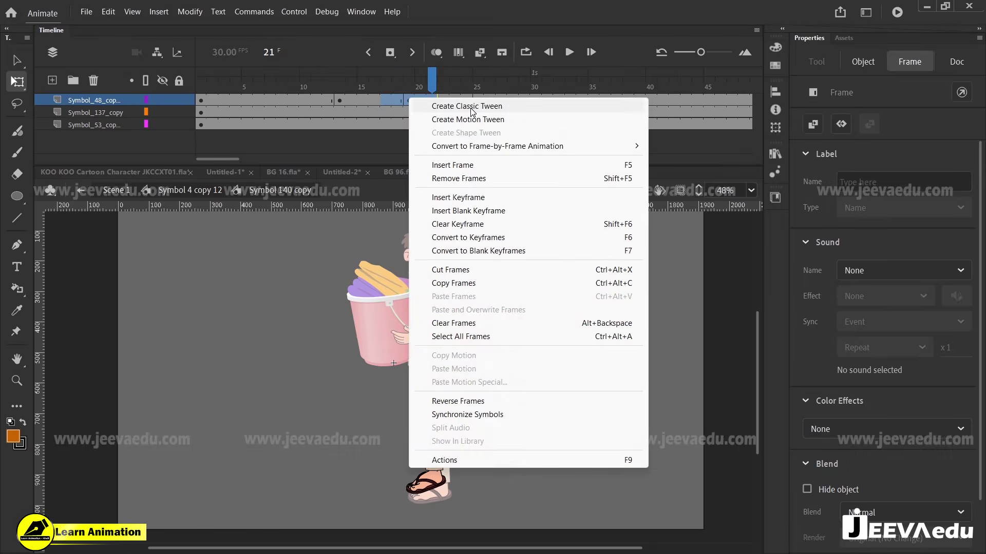
click(471, 106)
click(409, 100)
click(431, 441)
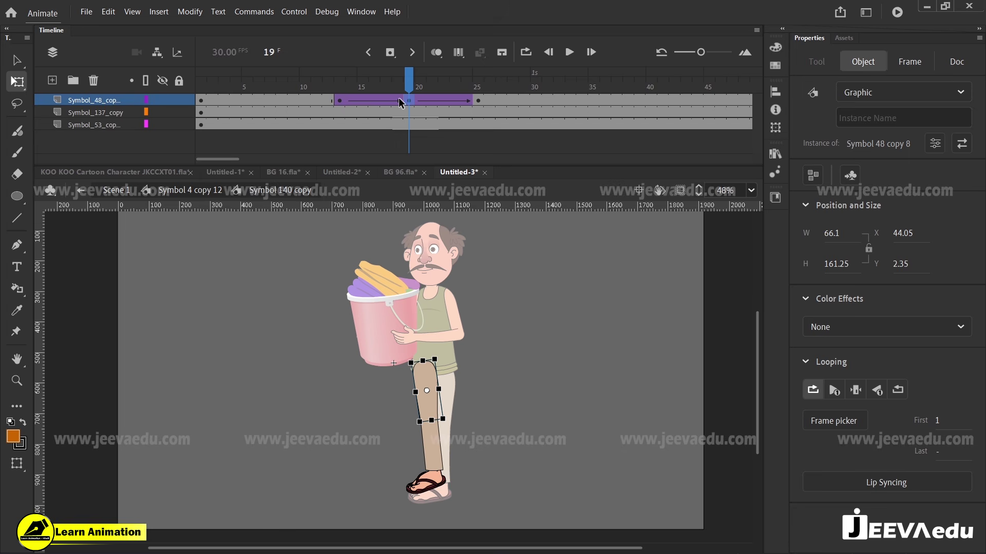
drag(331, 100, 365, 123)
right_click(512, 100)
click(530, 225)
Step: Move the lower-leg layer Symbol_137_copy to the top of the layer stack
click(440, 462)
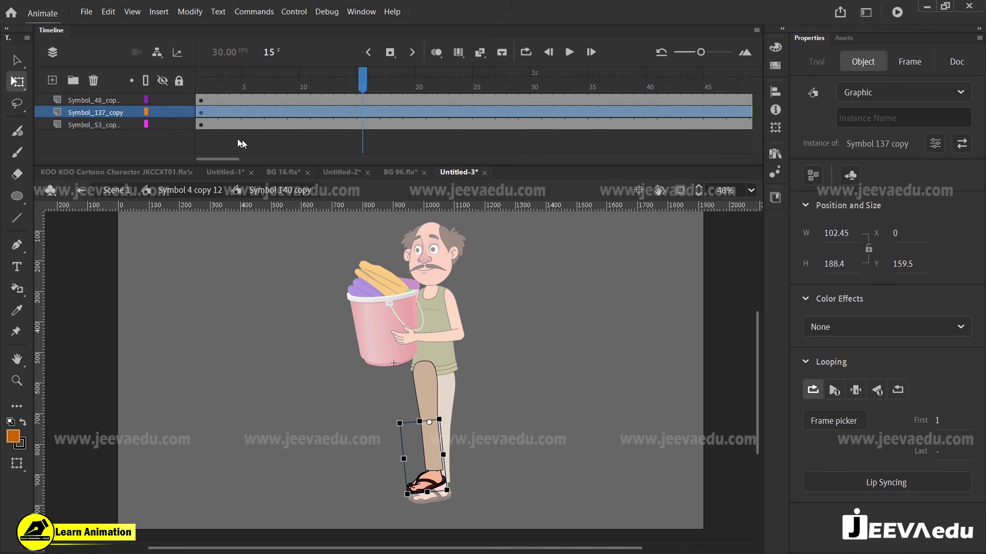
click(111, 116)
drag(110, 116, 119, 95)
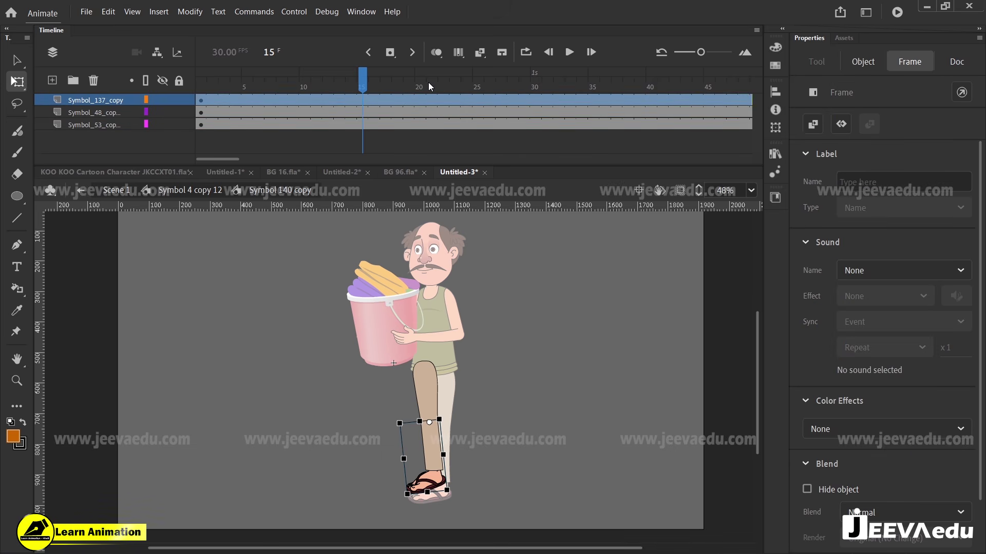
Step: Insert keyframes at frames 19 and 13 on the Symbol_137_copy layer
drag(429, 83, 409, 94)
click(410, 100)
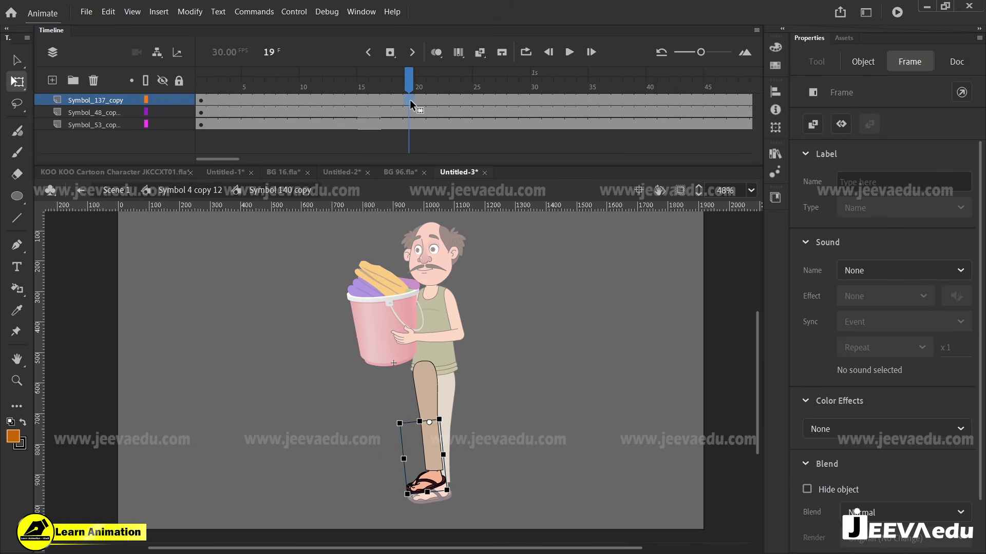
click(344, 97)
key(F6)
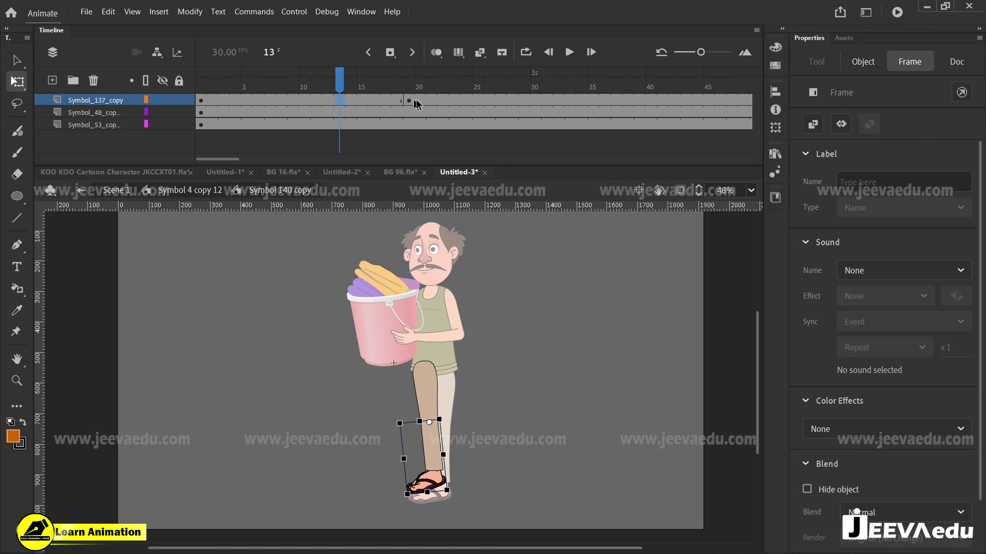
Step: Insert a keyframe at frame 25 on the Symbol_137_copy layer and apply classic tweens across frames 13 to 25
click(479, 102)
drag(390, 98, 412, 101)
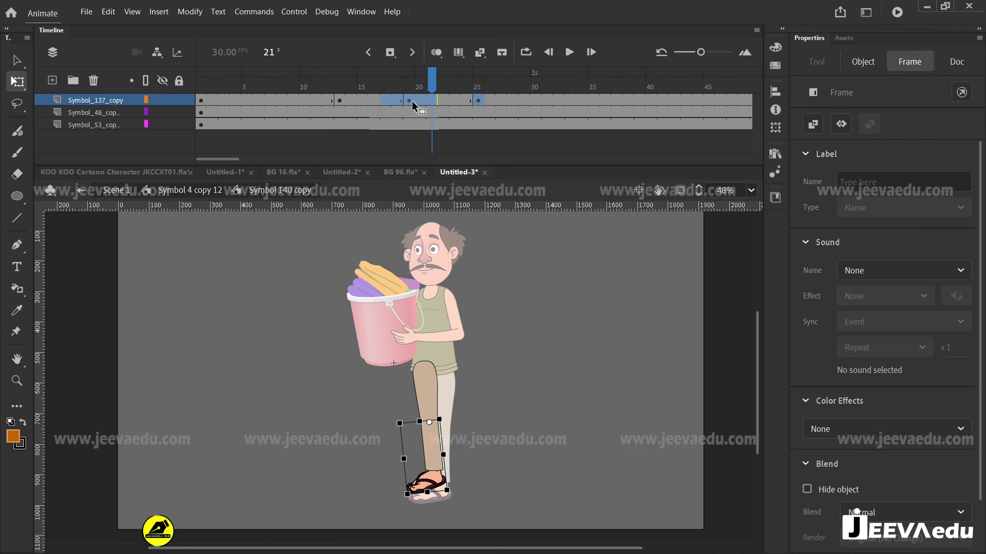
right_click(411, 100)
click(437, 106)
Step: At frame 19, rotate the lower leg backward at the knee and check the motion from the parent character symbol
click(412, 100)
drag(453, 497, 470, 475)
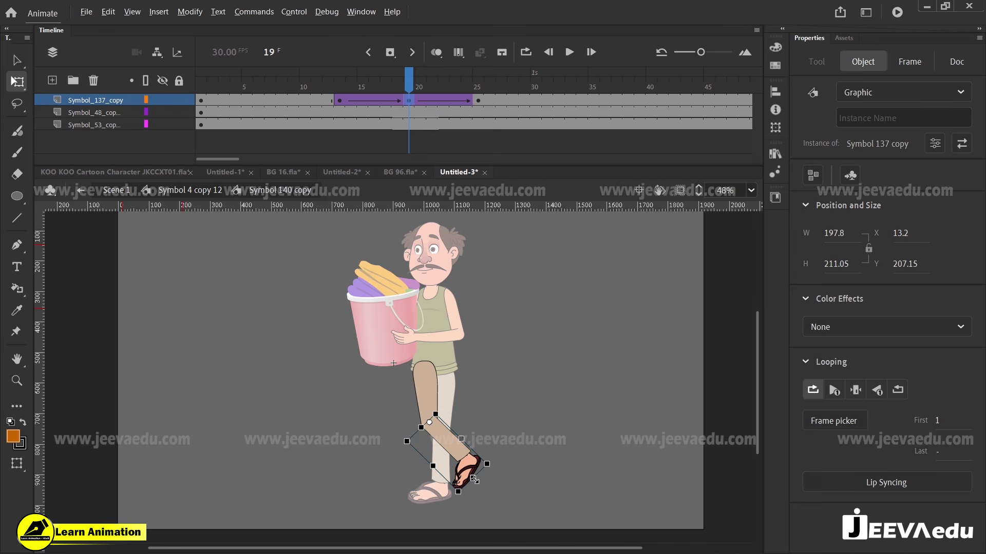
double_click(507, 415)
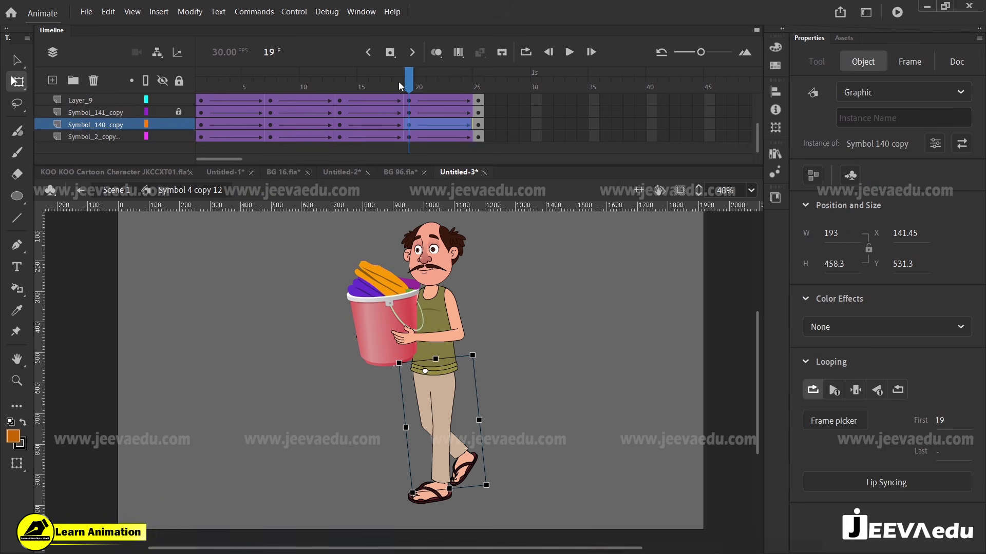
drag(399, 83, 395, 137)
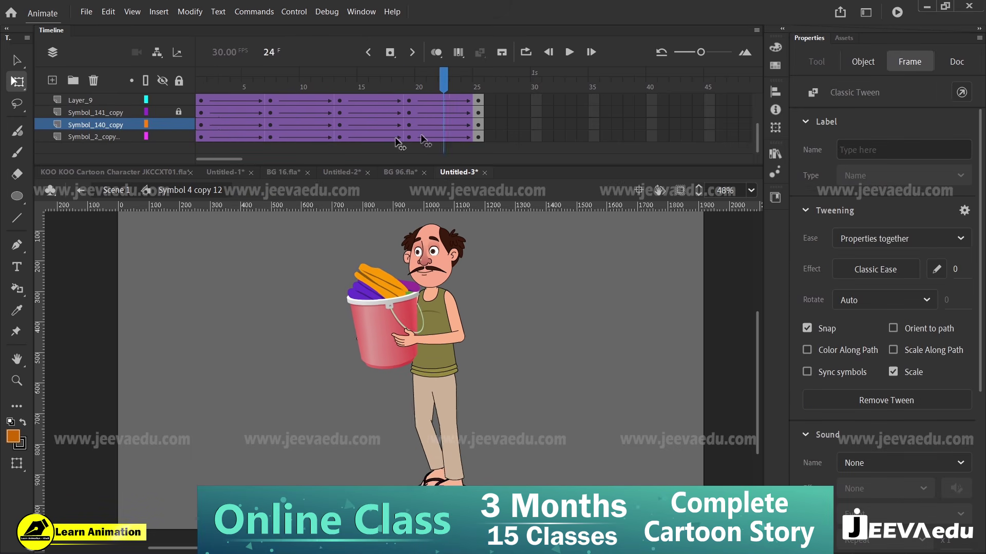
Step: Extend Layer_1's frames in Scene 1 to cover the repeating walk and preview it as a test movie
double_click(257, 269)
key(ctrl+minus)
key(v)
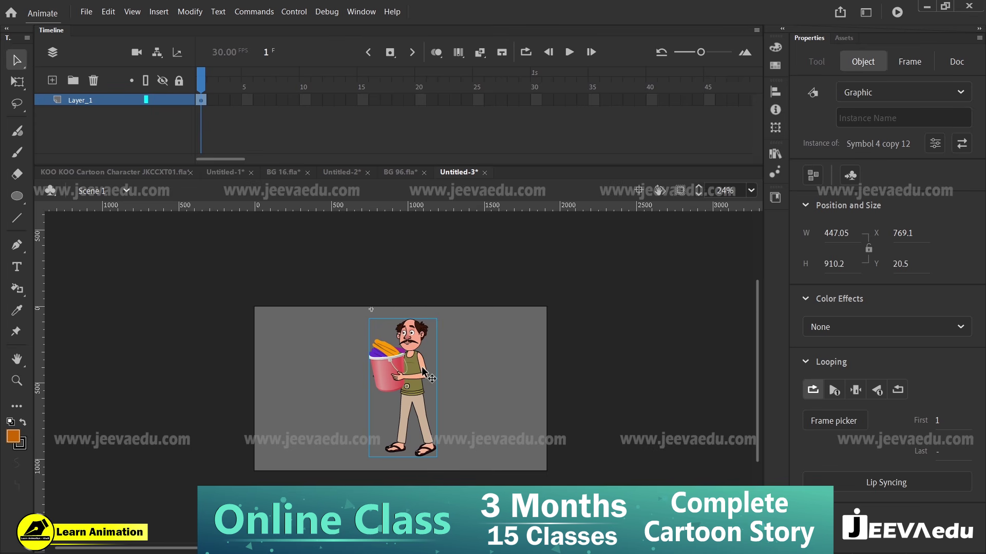
drag(347, 99, 596, 113)
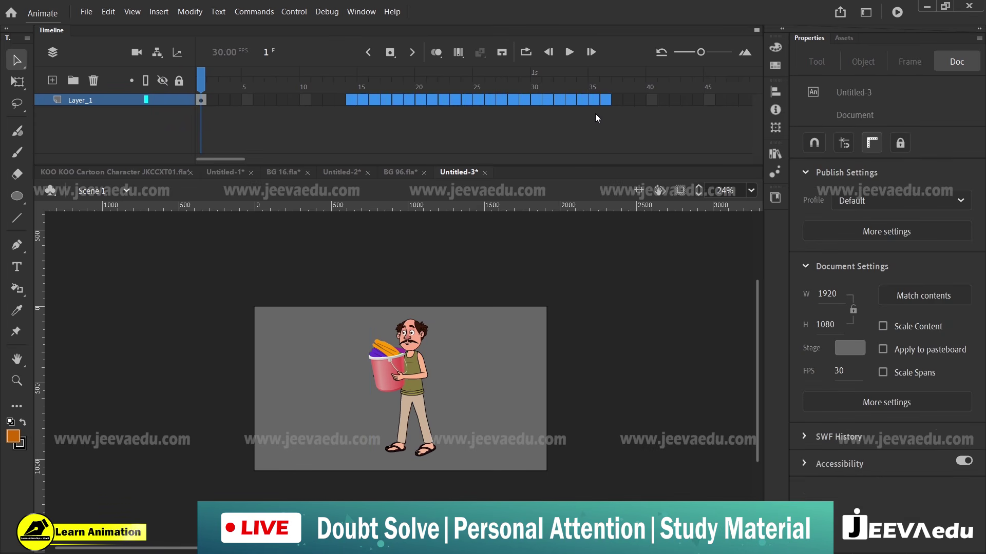
click(597, 91)
click(488, 94)
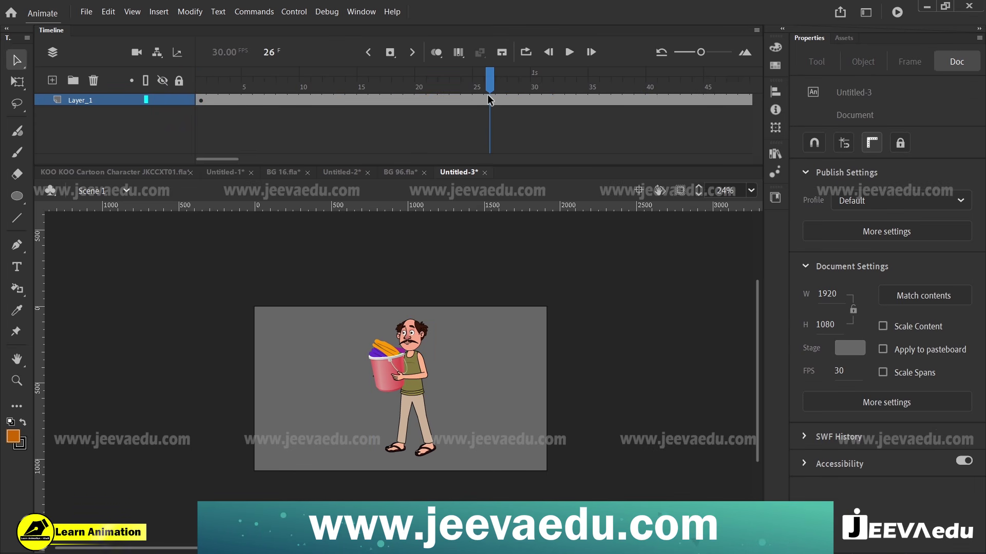
key(ctrl+Return)
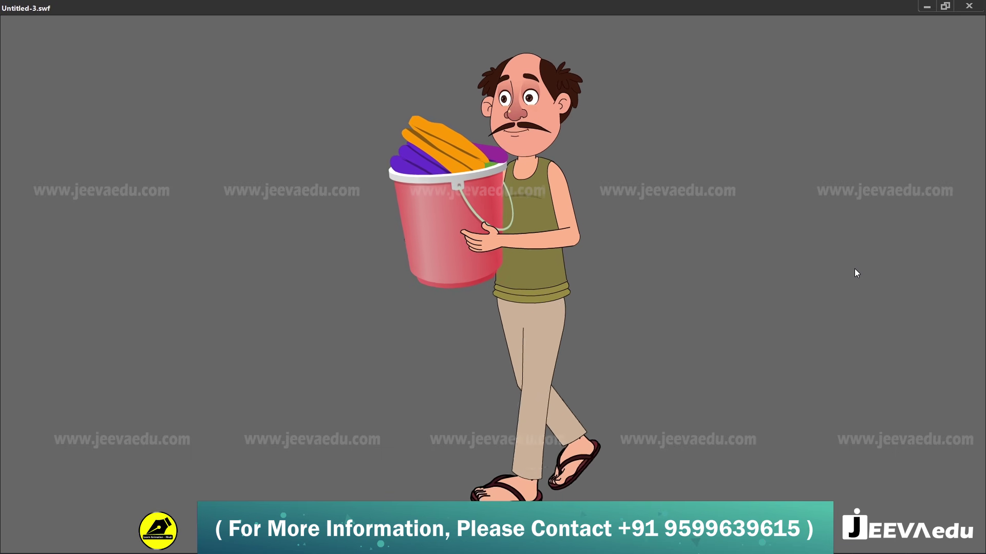
click(969, 6)
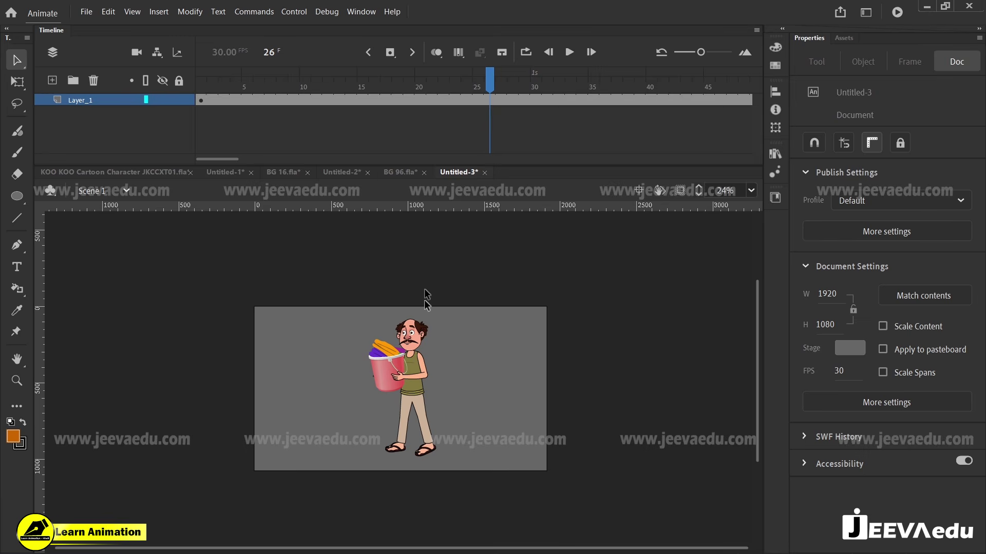
Step: At frame 19 inside the character symbol, tilt the head slightly clockwise and preview the walk as a test movie
key(v)
double_click(415, 370)
drag(336, 97, 408, 108)
key(z)
click(379, 364)
key(v)
click(450, 278)
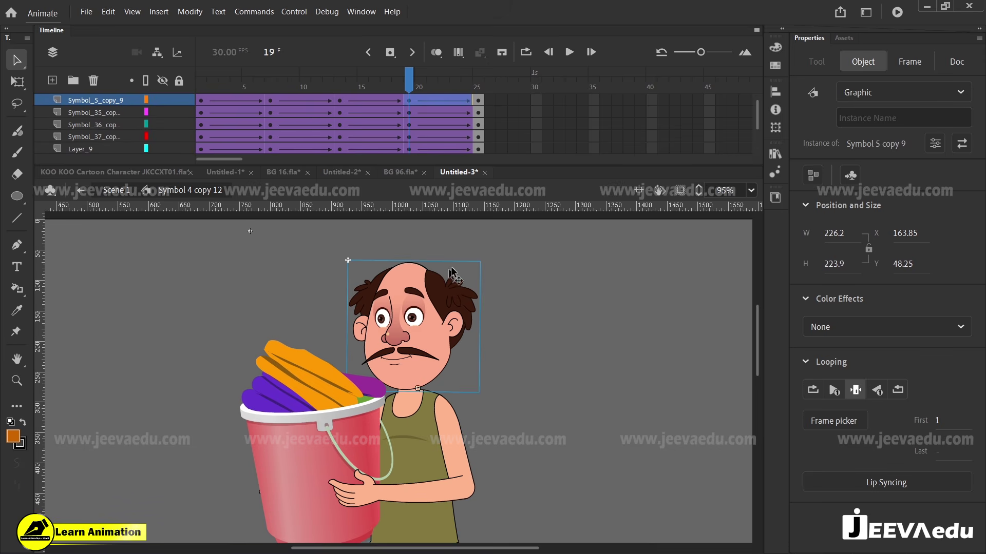
key(q)
drag(483, 256, 496, 267)
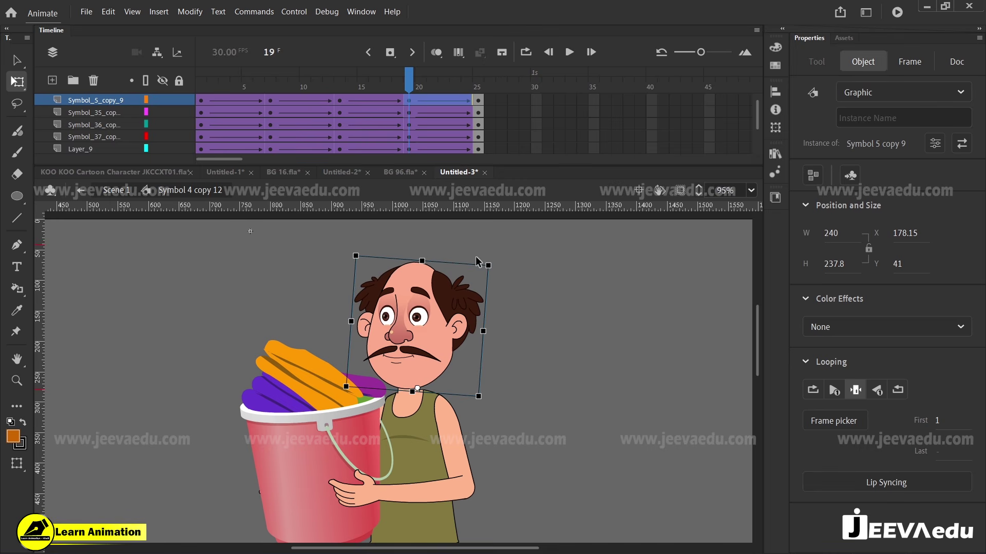
key(ctrl+Return)
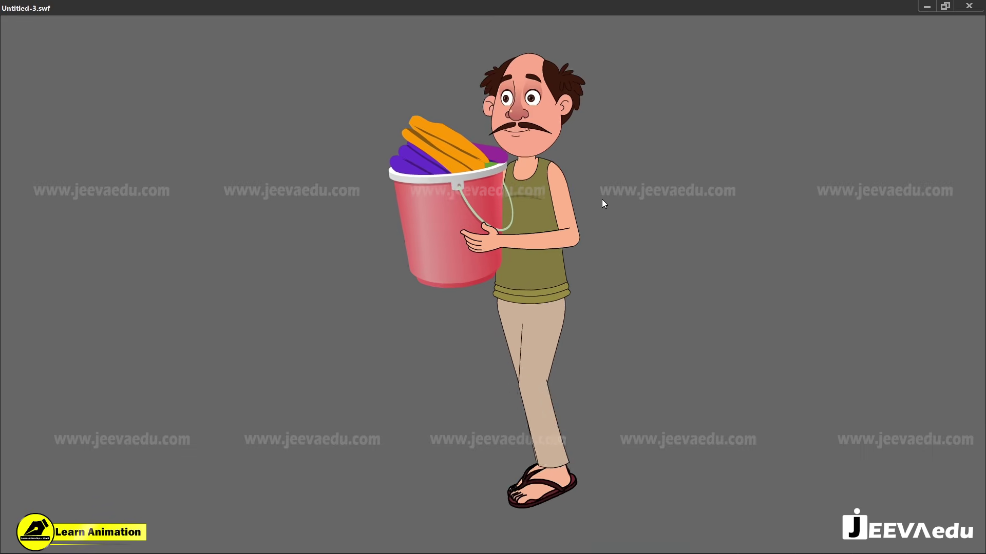
click(969, 6)
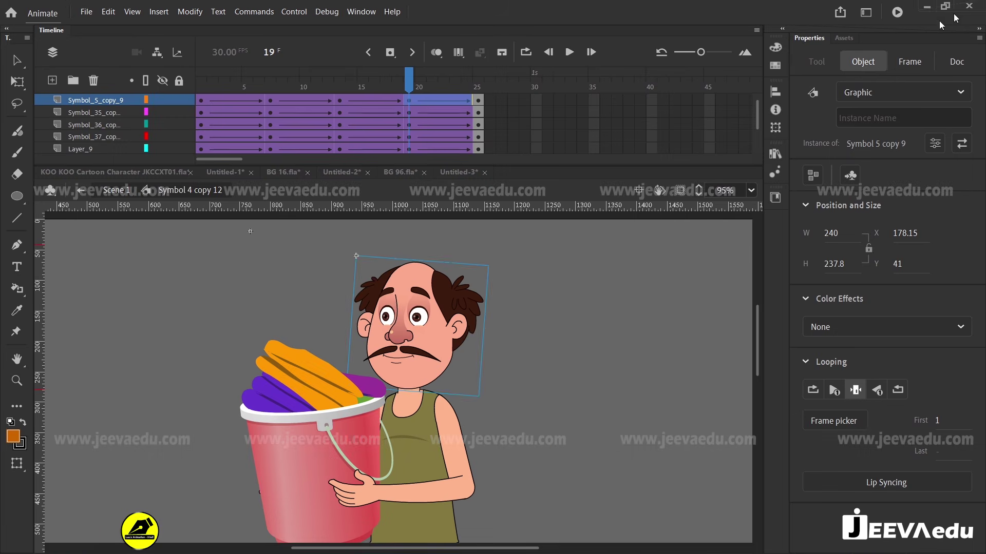
Step: Copy the walking character from Scene 1 into a new layer of Untitled-1, putting duplicate library items into a folder
click(111, 193)
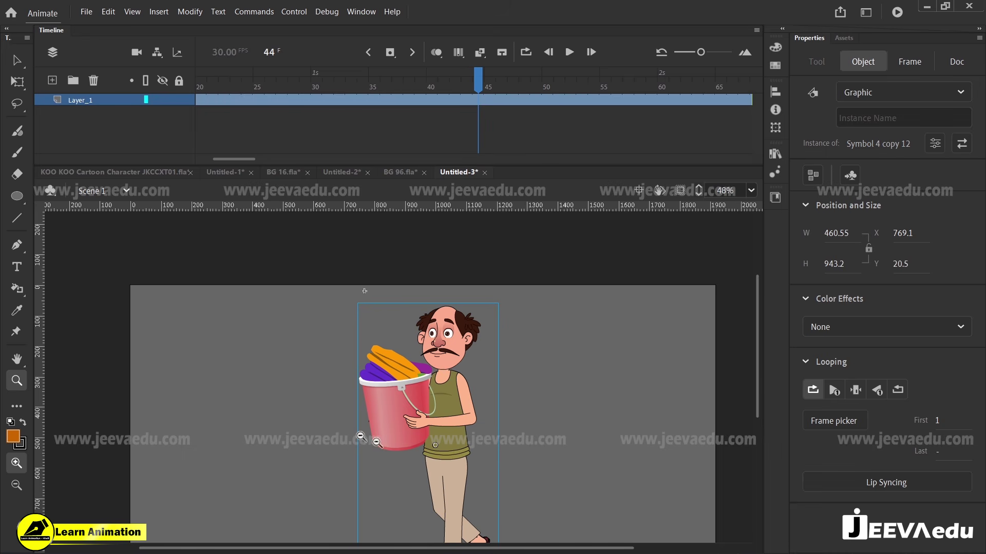
key(v)
drag(502, 462, 535, 375)
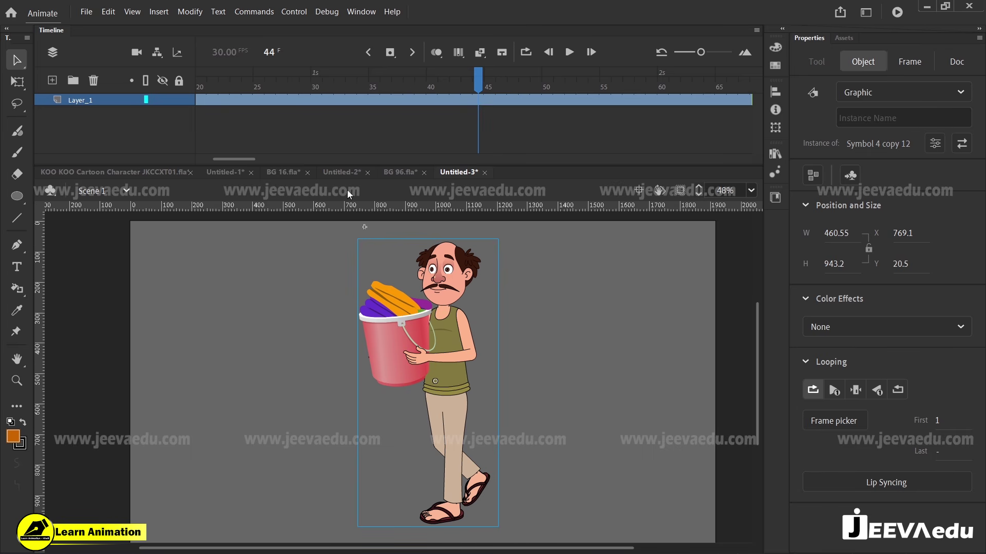
click(214, 171)
click(52, 80)
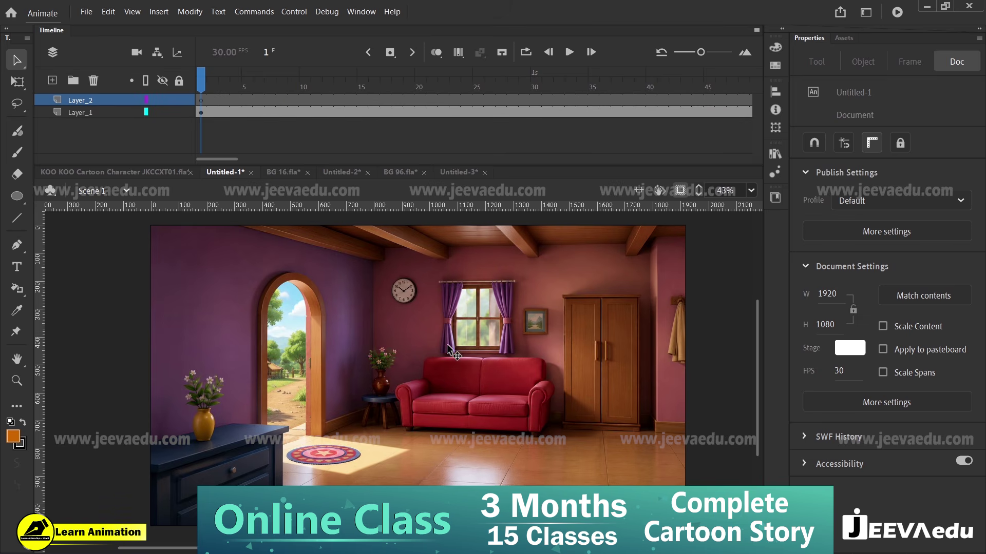
key(ctrl+v)
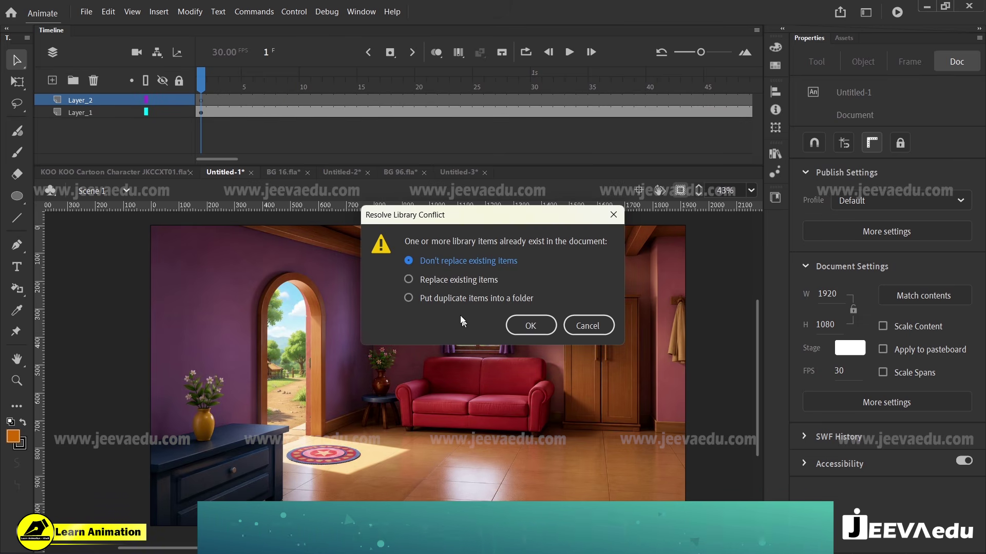
click(489, 298)
click(530, 326)
Step: Move the character in front of the wardrobe at the room's right side and scale him down to about 280 by 570
scroll(369, 367, down, 2)
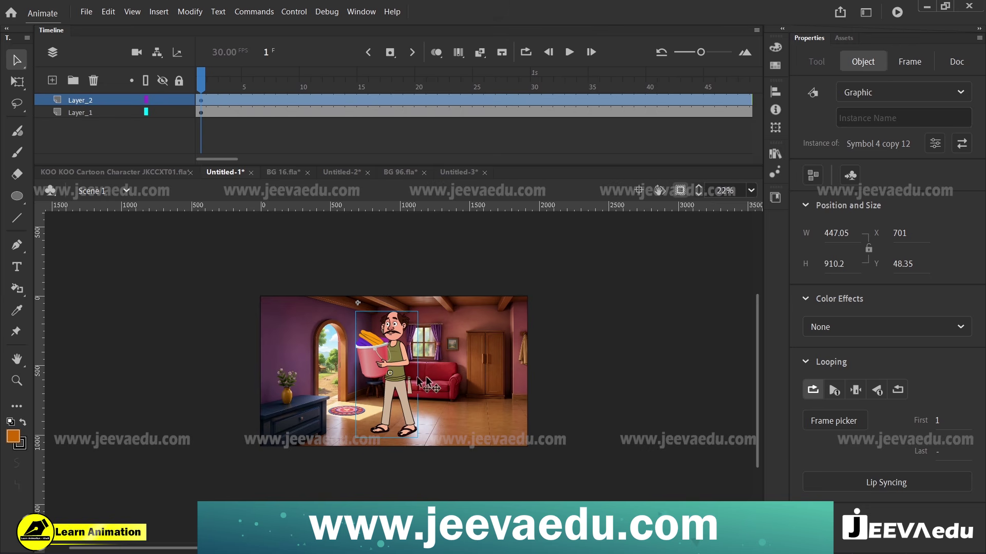
drag(417, 378, 534, 381)
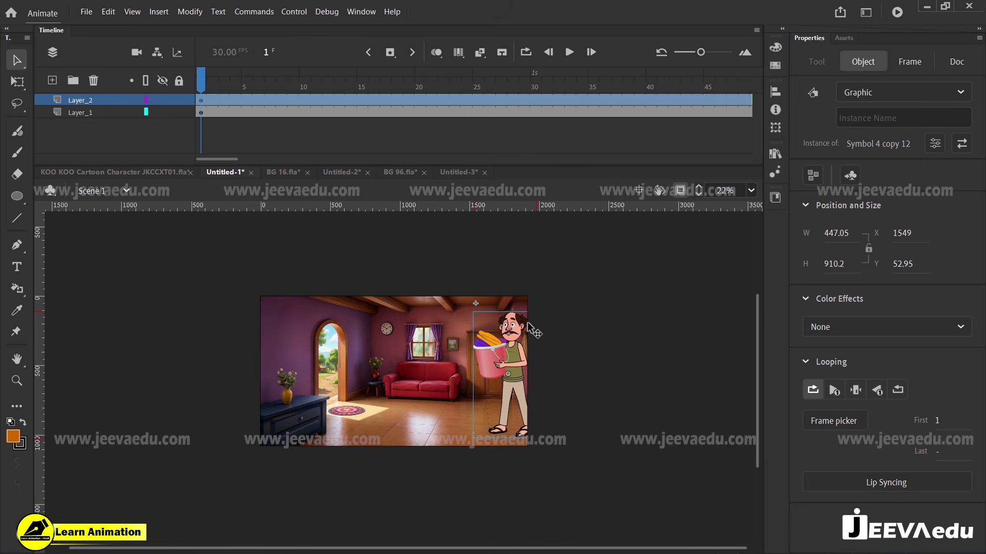
key(q)
drag(534, 312, 525, 335)
key(z)
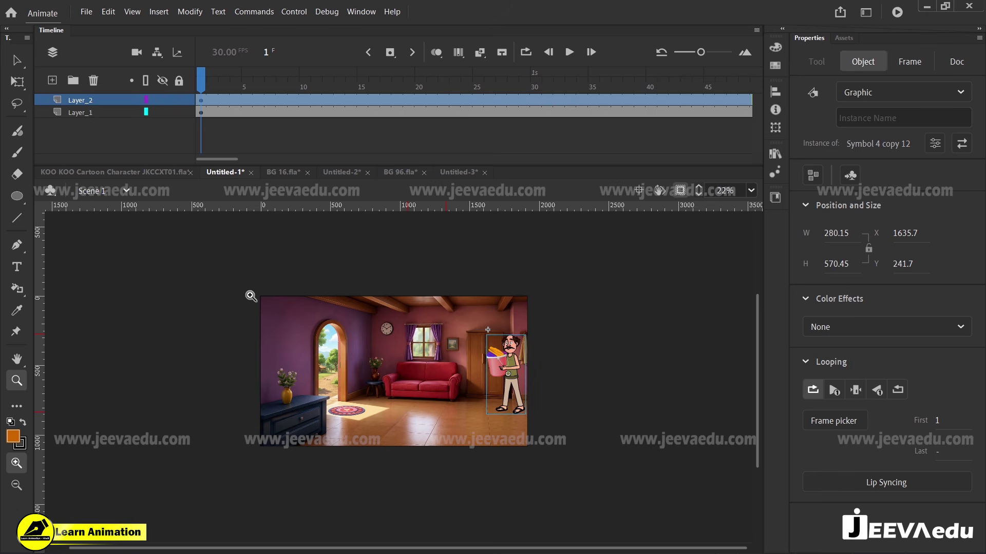
Step: Scale the character carrying the bucket to 150% and place it in front of the wardrobe at about X 1383, Y 139
drag(249, 294, 549, 462)
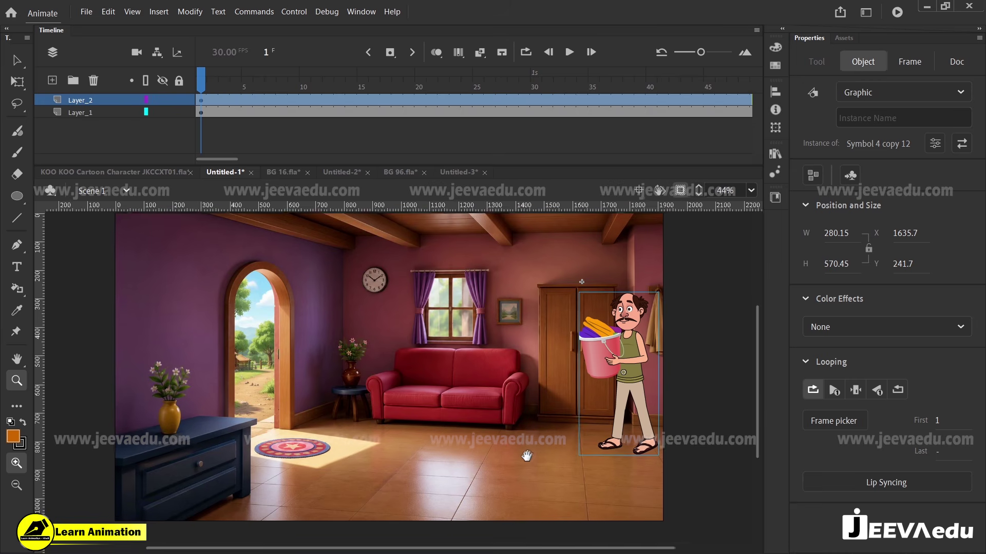
key(v)
drag(610, 385, 476, 400)
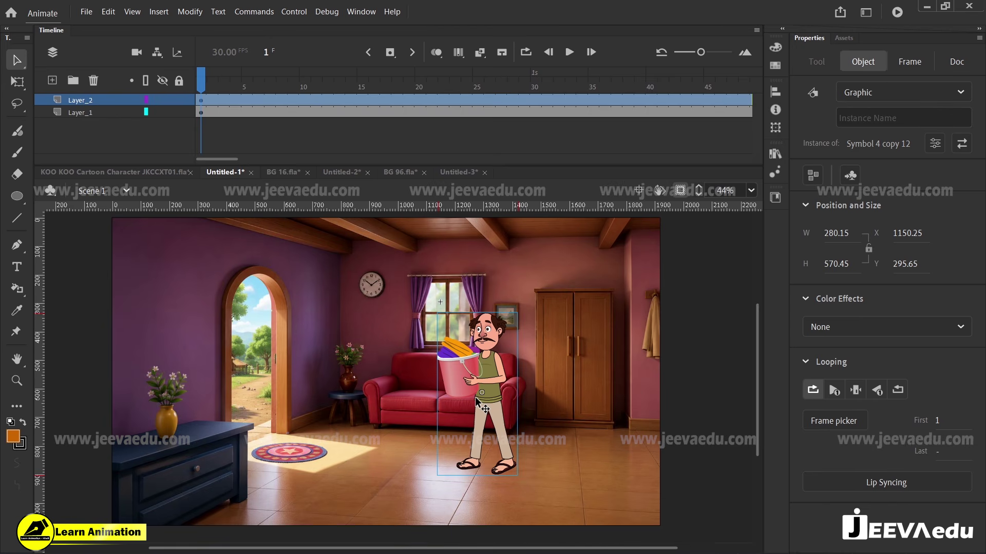
key(ctrl+alt+s)
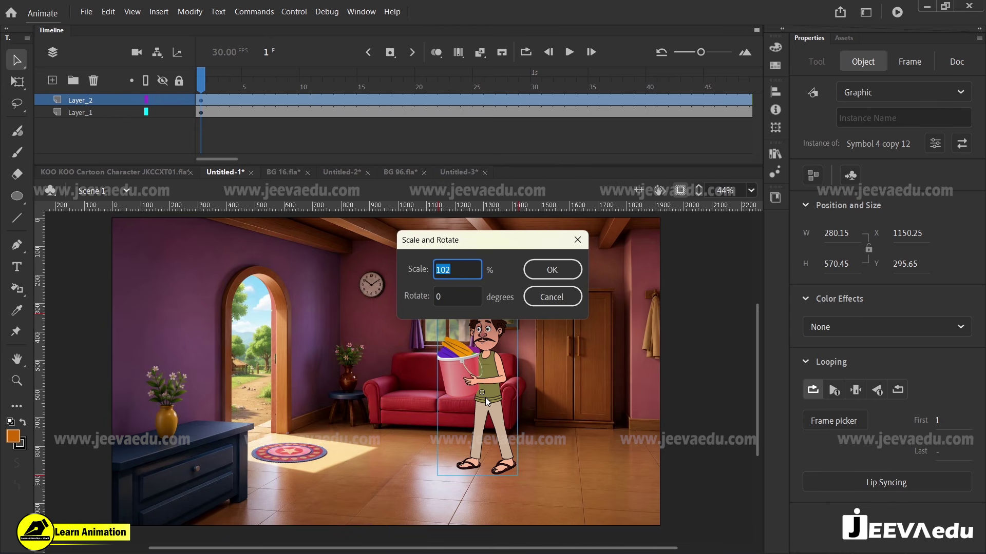
text(150)
key(Return)
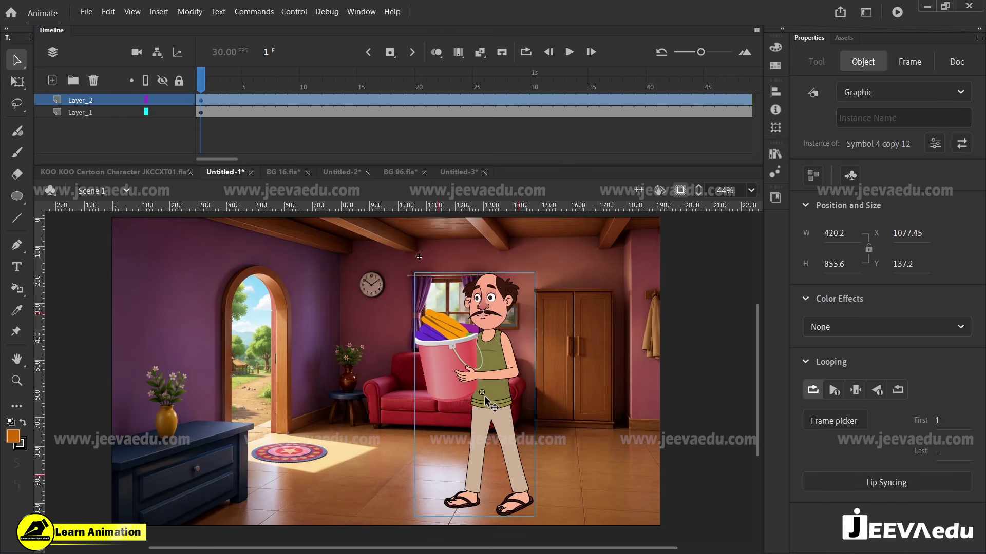
drag(487, 403, 582, 416)
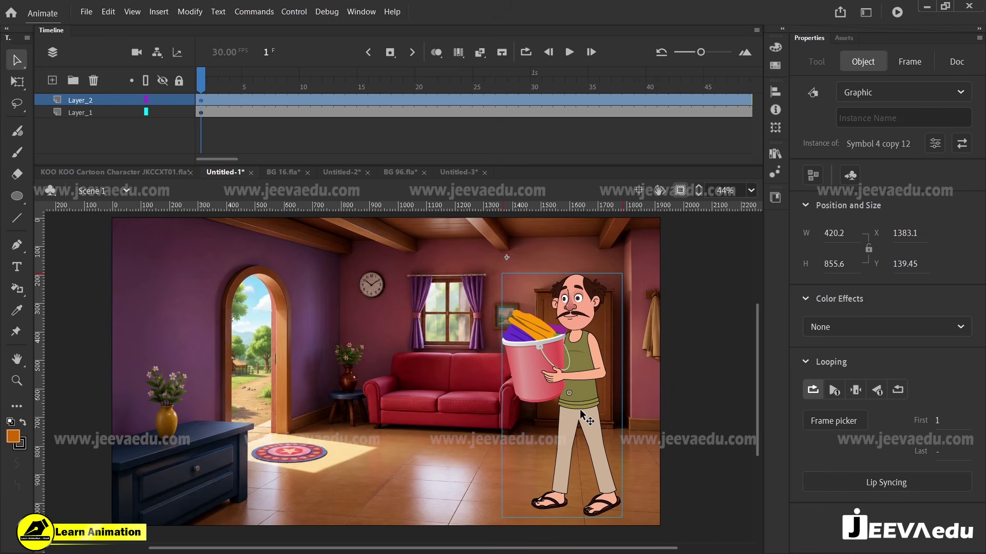
Step: Scale the character down to 80% and move it in front of the sofa at about X 1159, Y 217
key(ctrl+alt+s)
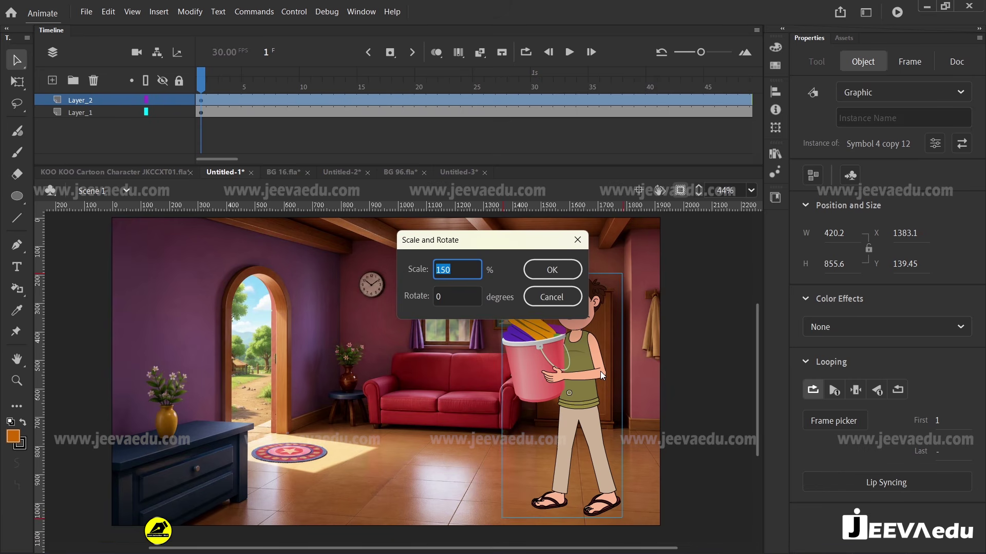
text(80)
key(Return)
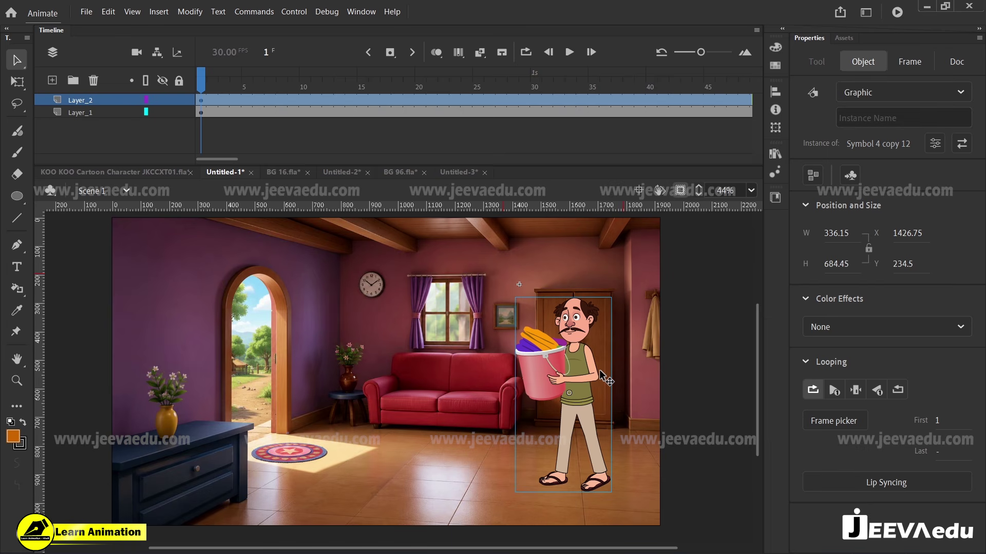
drag(575, 388, 498, 384)
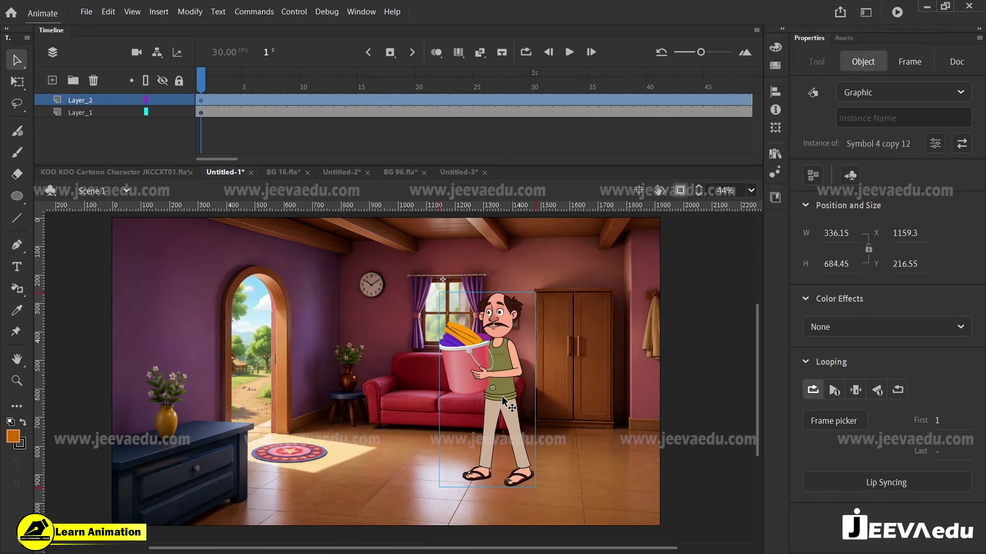
Step: Place the character at the doorway rug, scale it by 80%, and bring it back to the sofa at about X 1237, Y 322
drag(502, 395, 309, 375)
key(ctrl+alt+s)
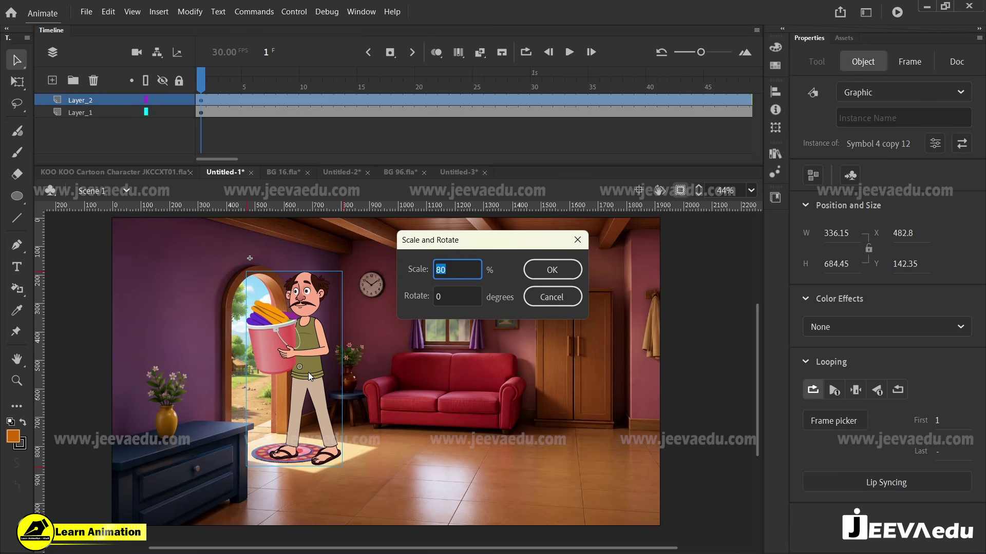
key(Return)
drag(296, 374, 498, 402)
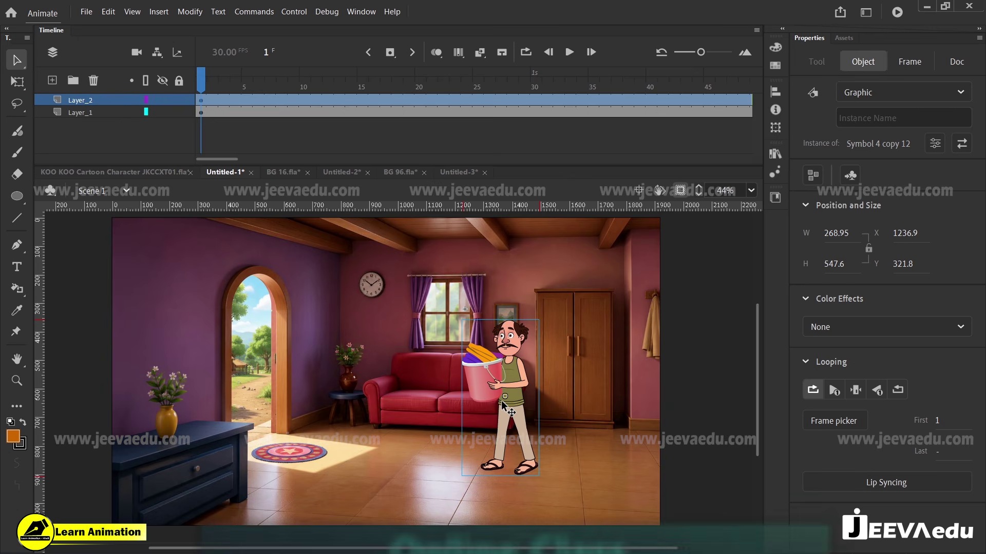
Step: Scale the character to 104% and shift it slightly upward to about X 1222, Y 271
key(ctrl+alt+s)
text(104)
key(Return)
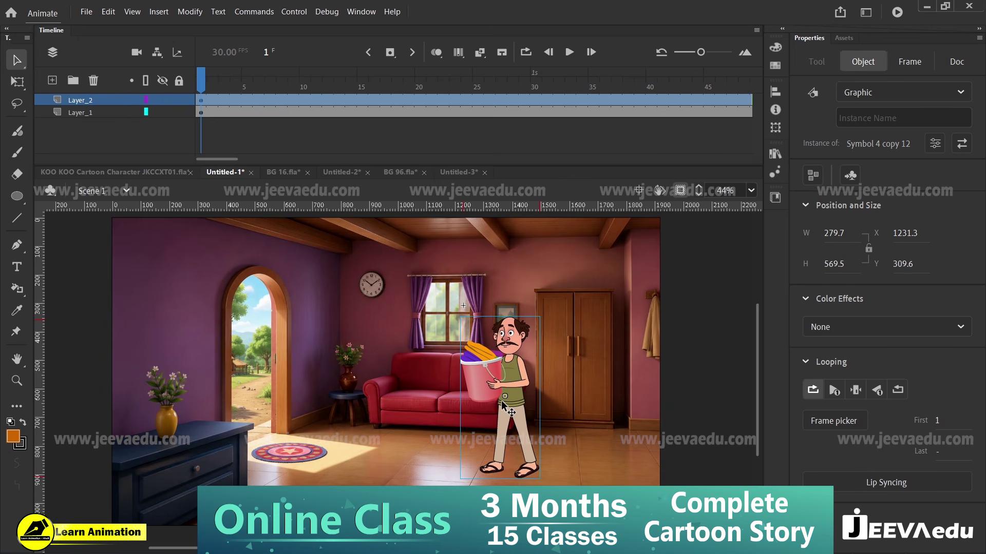
drag(502, 402, 499, 392)
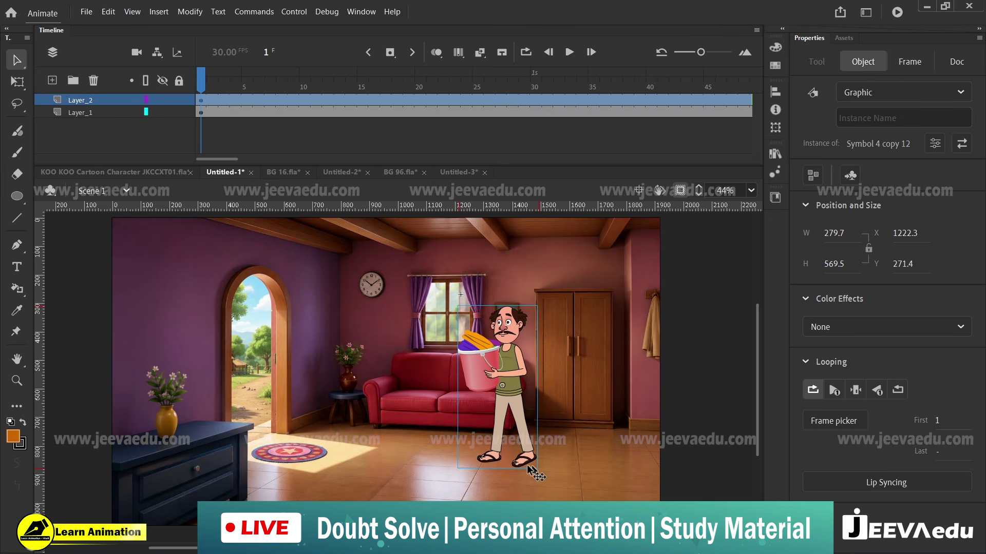
Step: Open the character symbol for editing and add a new layer beneath all of its body-part layers
key(ctrl+space)
click(509, 425)
double_click(434, 436)
key(ctrl+space)
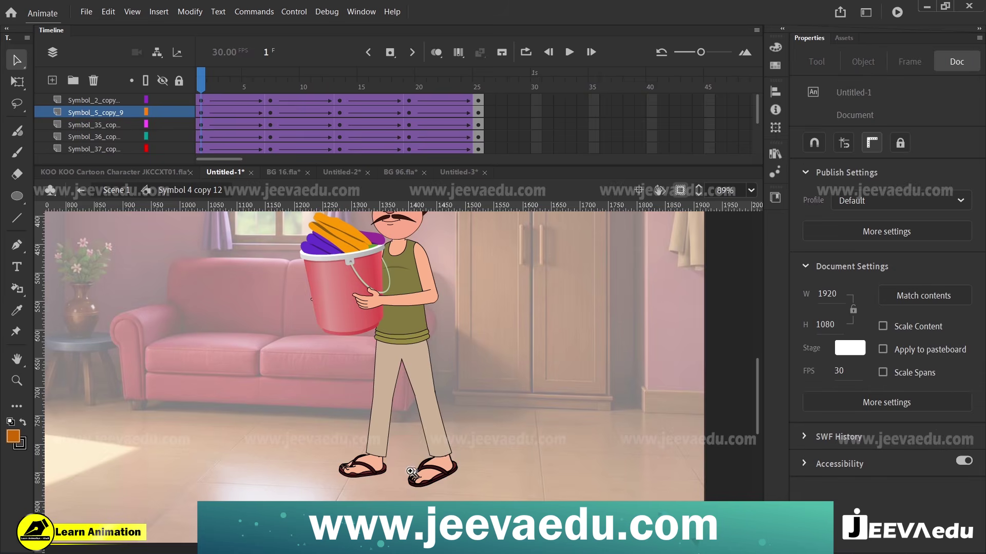
click(410, 471)
scroll(134, 115, down, 2)
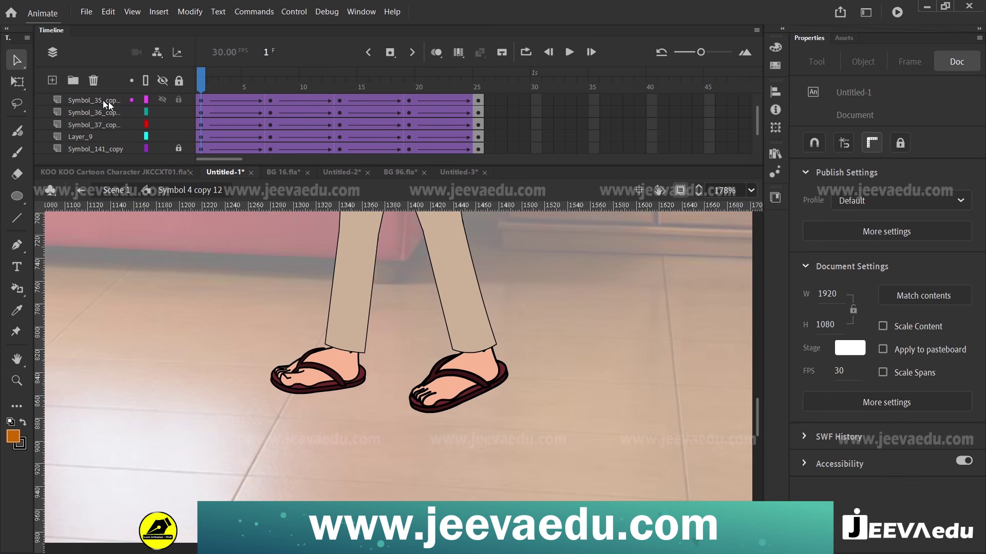
click(49, 82)
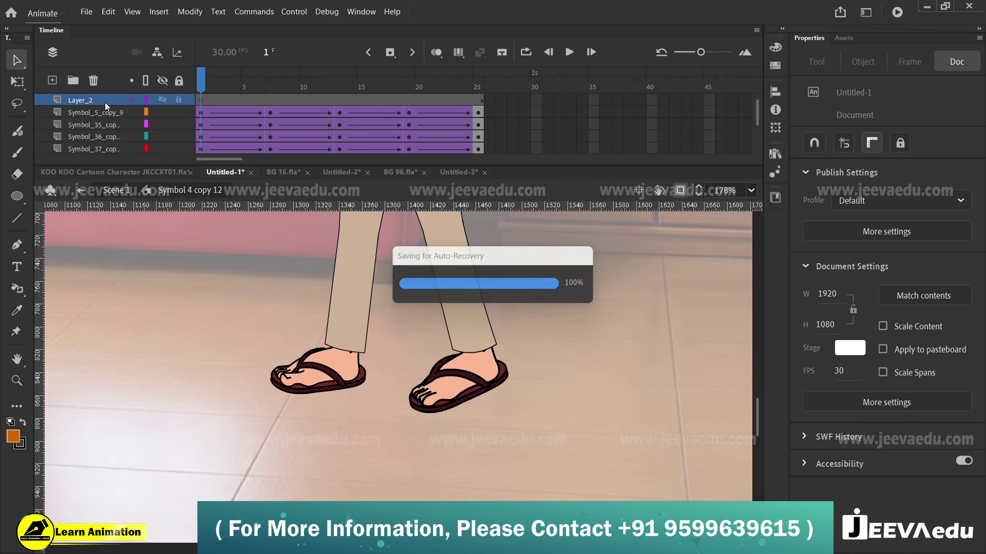
drag(105, 102, 103, 169)
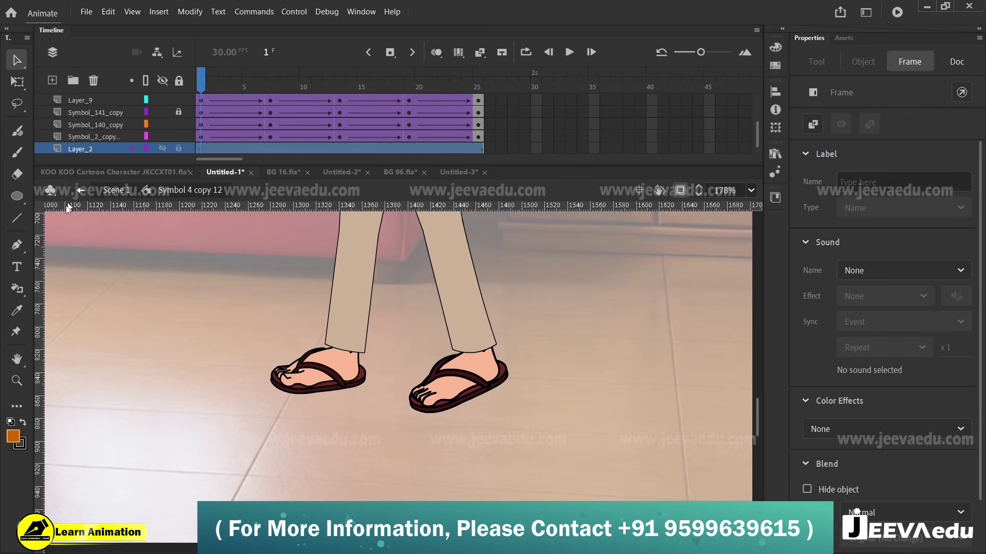
Step: Draw a black-filled circle about 247 px across near the character's front foot on the new layer and select it
click(17, 196)
click(13, 437)
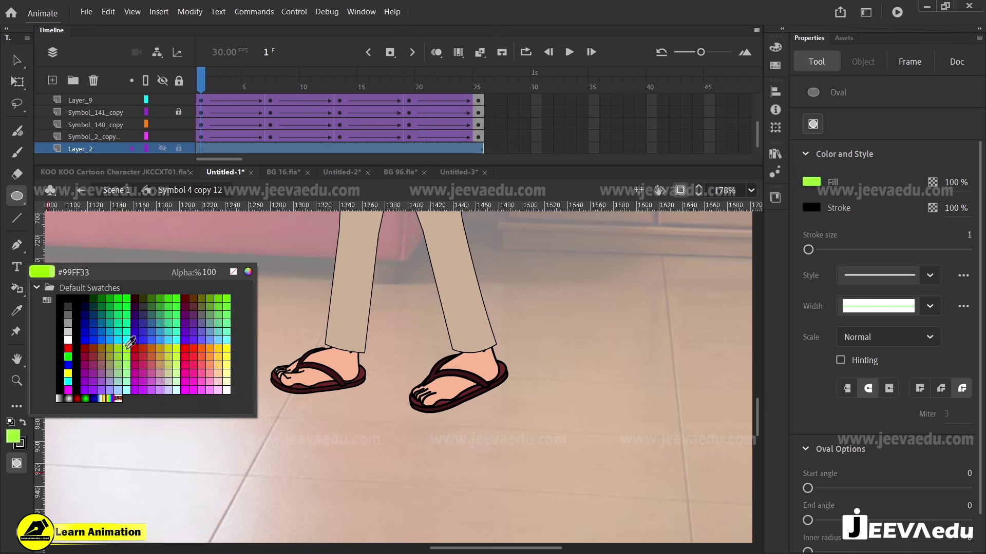
click(78, 331)
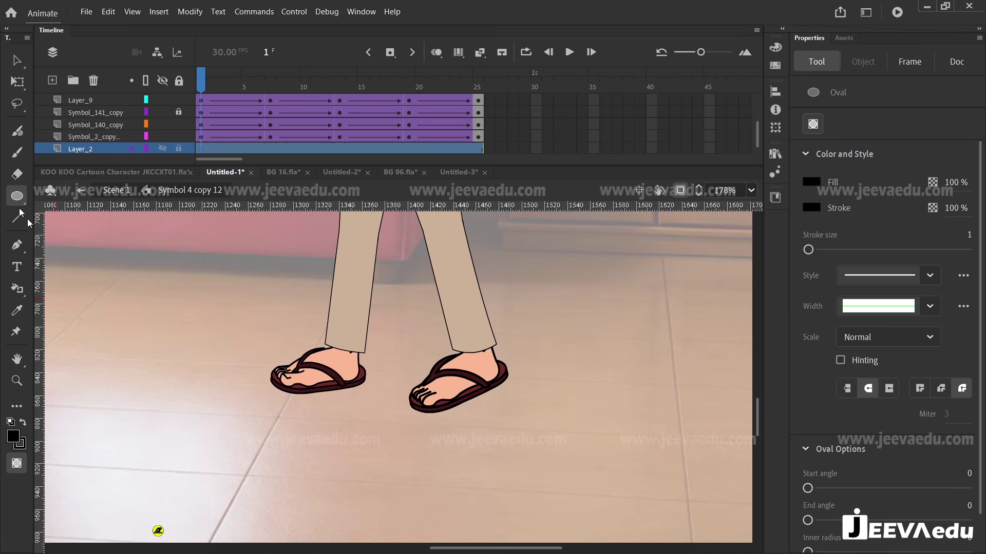
drag(171, 337, 342, 508)
key(v)
click(334, 465)
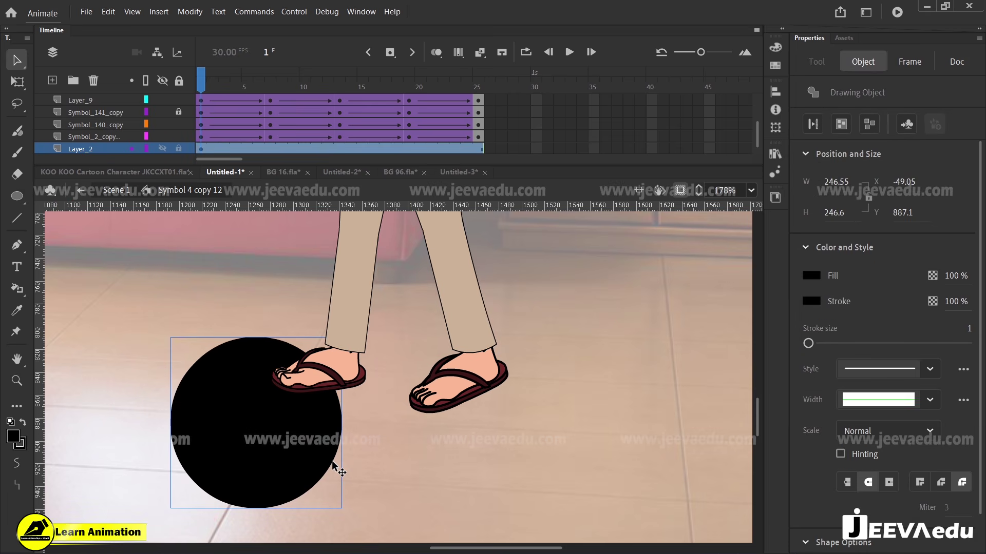
Step: Break the black circle apart and remove its outline
key(ctrl+b)
click(345, 469)
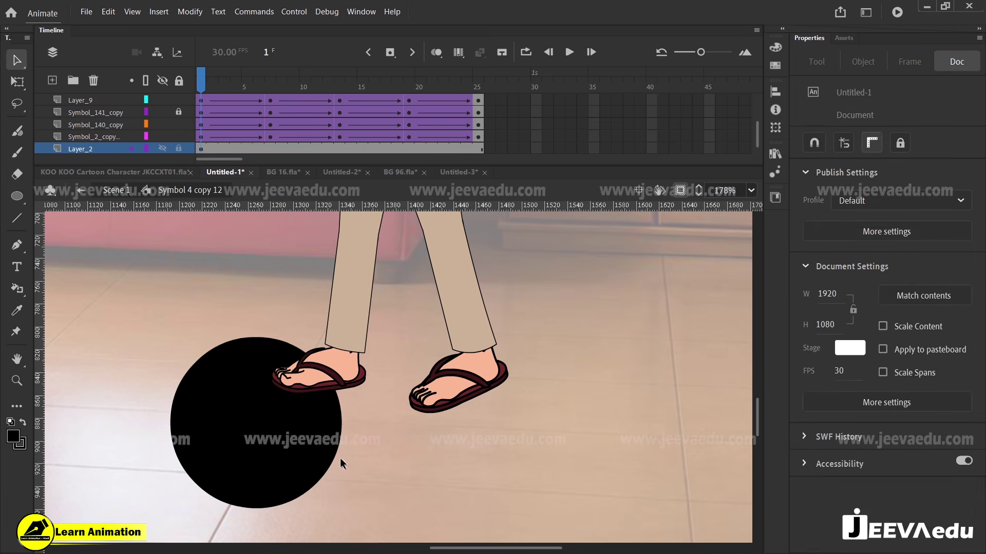
click(337, 452)
click(339, 455)
Step: Convert the circle's black fill to a graphic symbol and set its alpha to 20%
click(304, 455)
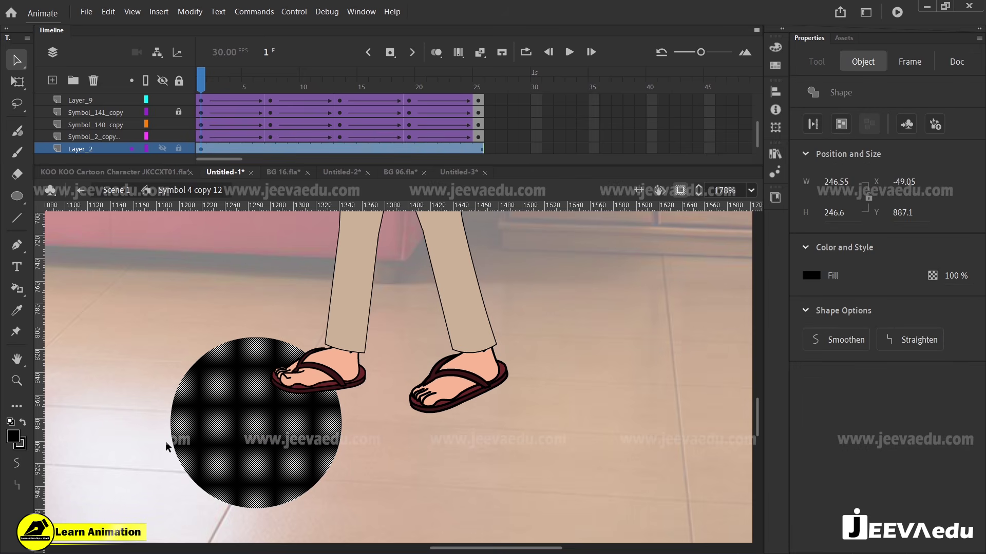
key(F8)
click(579, 300)
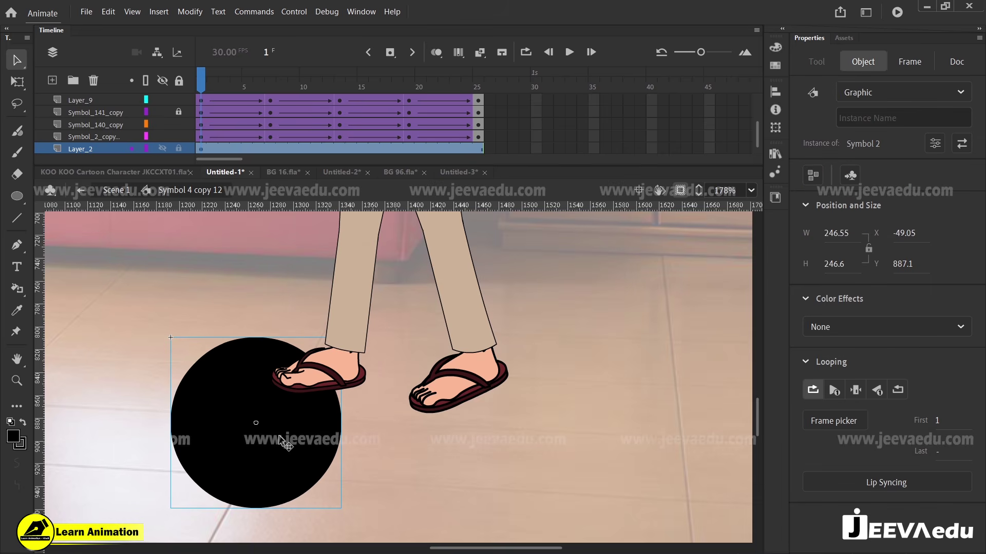
click(878, 334)
click(818, 429)
drag(880, 369, 836, 367)
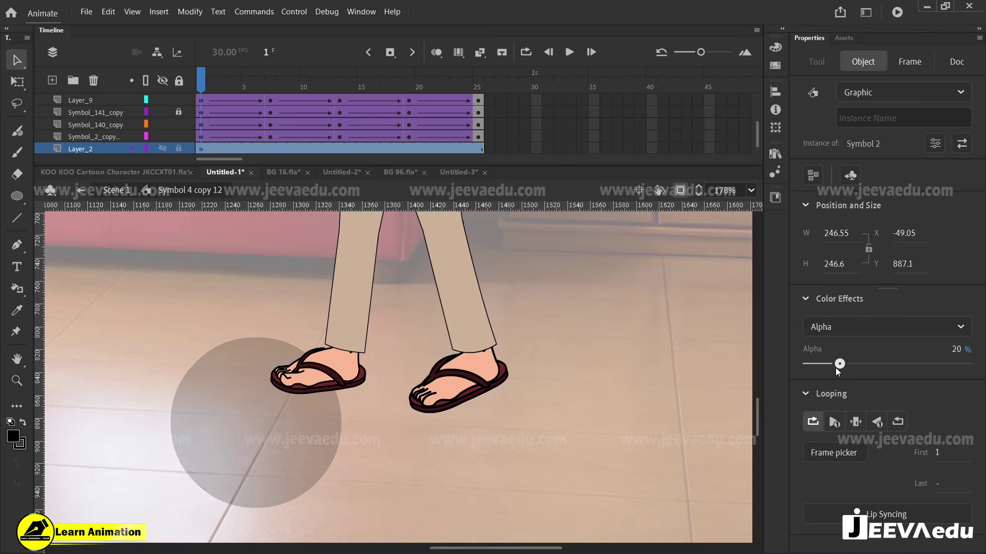
Step: Move the translucent circle beneath the back foot and flatten it into an ellipse about 247 by 108 px
click(13, 437)
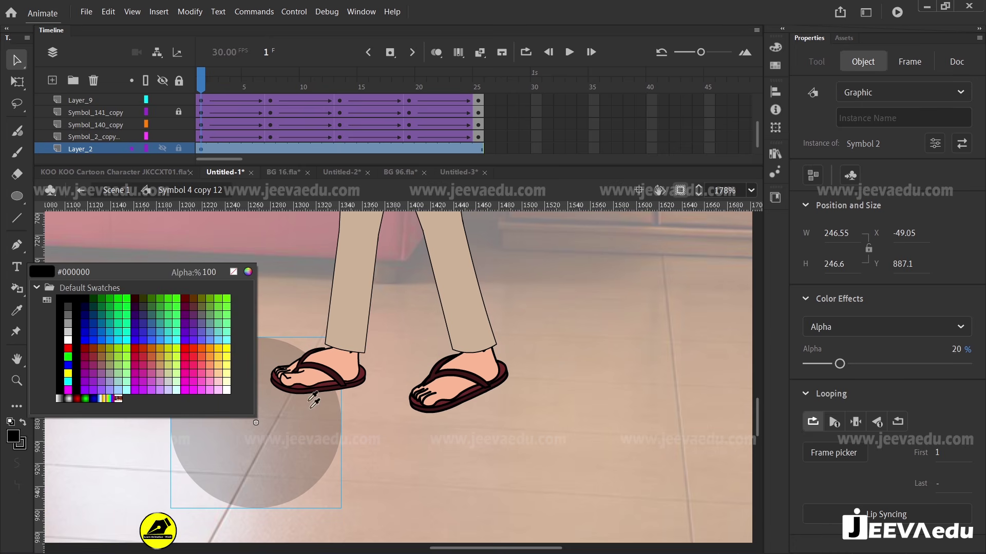
click(316, 447)
drag(313, 456, 478, 411)
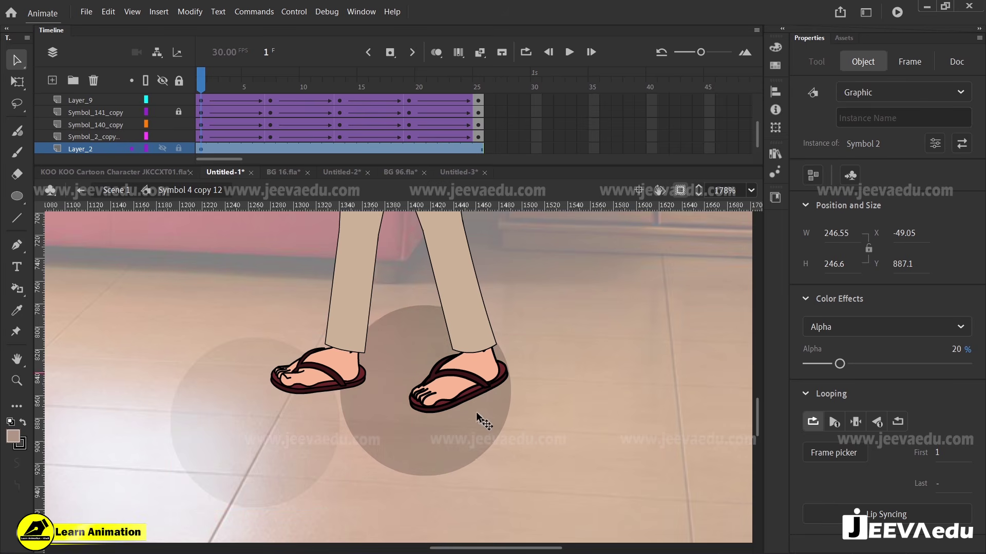
key(q)
drag(425, 303, 426, 353)
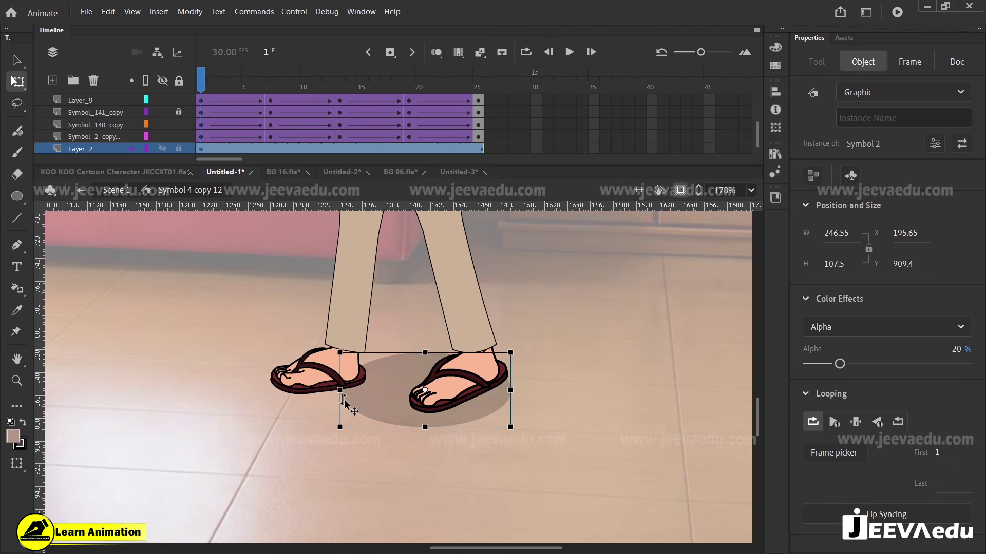
Step: Enlarge the shadow ellipse to about 395 by 125 px and center it under both feet
drag(354, 405, 312, 402)
drag(490, 351, 519, 334)
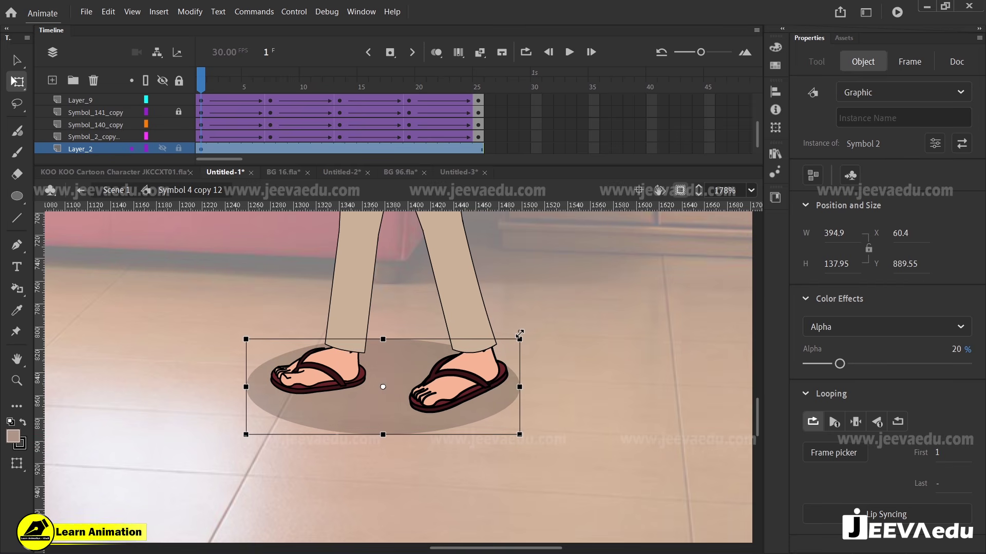
drag(509, 386, 518, 385)
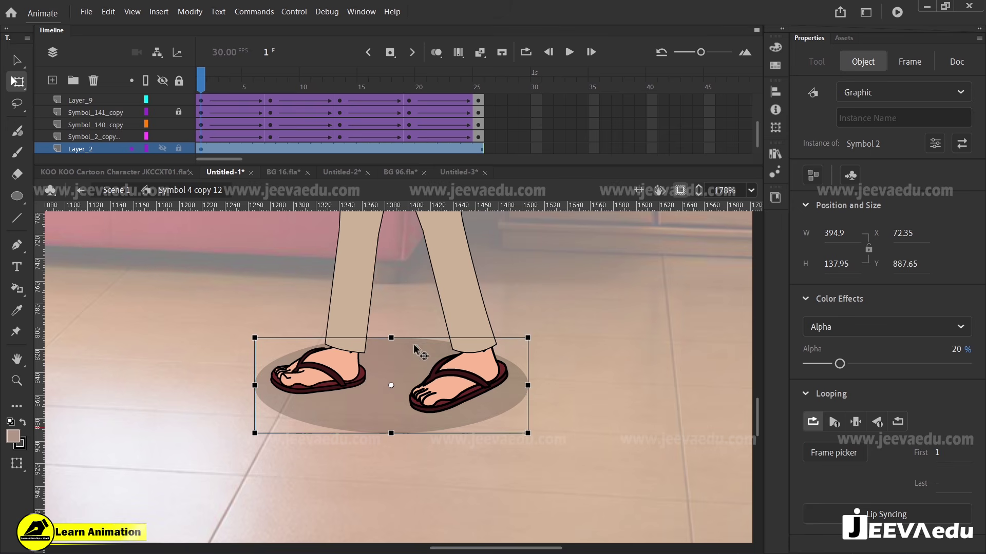
mouse_move(388, 338)
mouse_down()
mouse_move(391, 321)
mouse_move(395, 353)
mouse_move(405, 347)
mouse_up()
drag(395, 409, 393, 403)
Step: Return to Scene 1, play the walk animation to check the shadow, and go back to frame 1
key(z)
alt+click(377, 380)
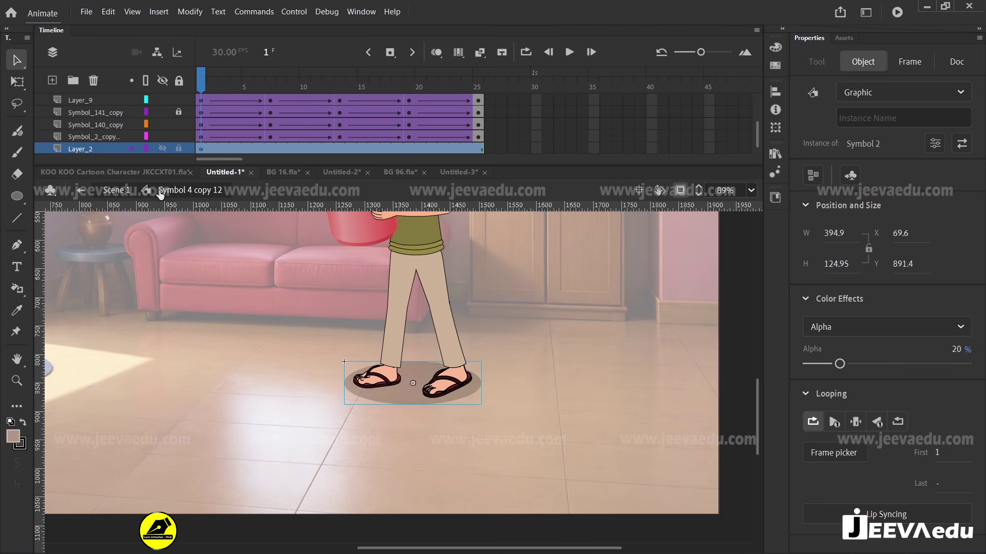
click(117, 191)
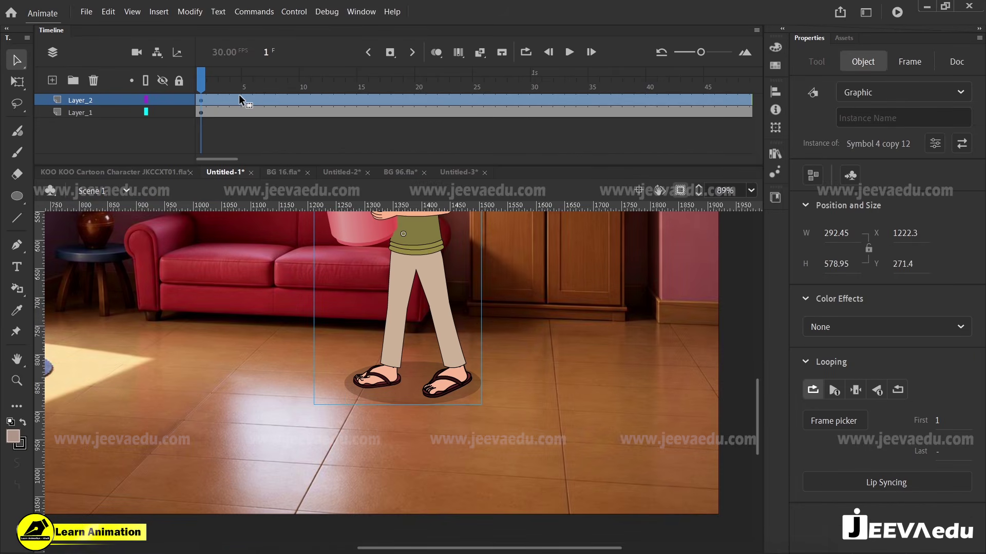
key(Return)
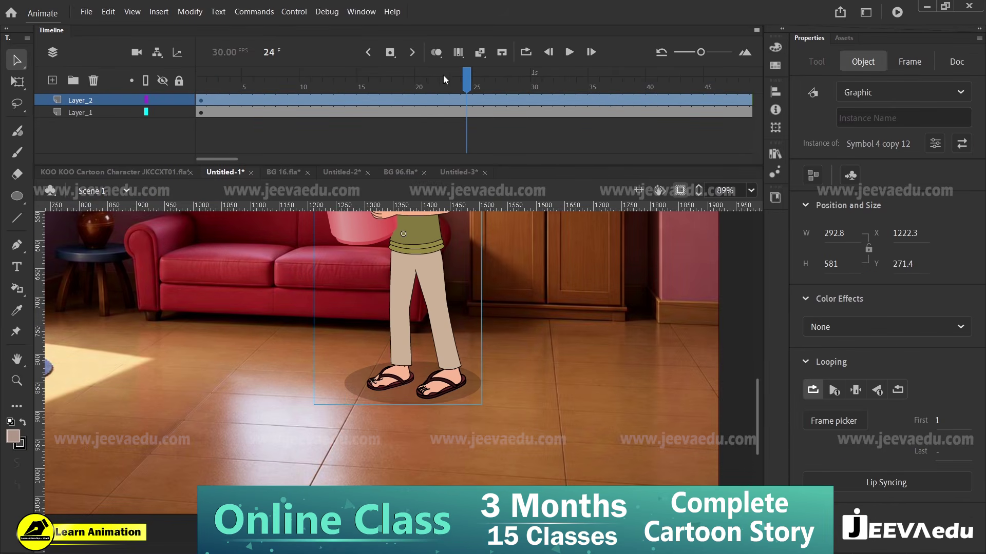
drag(443, 76, 175, 161)
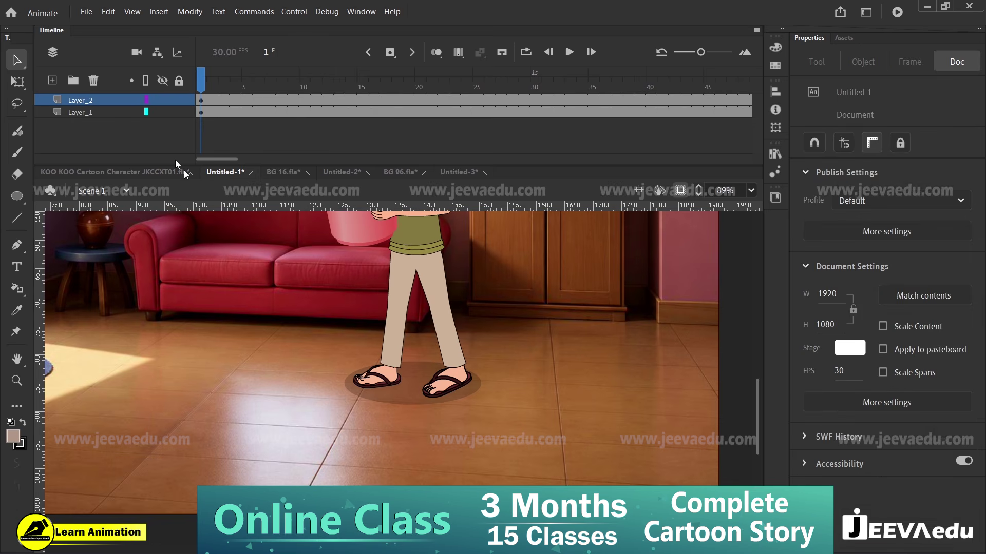
Step: Reposition the character in front of the sofa at about X 1108, Y 289, and play the animation
key(z)
alt+click(407, 383)
key(v)
drag(435, 402, 508, 463)
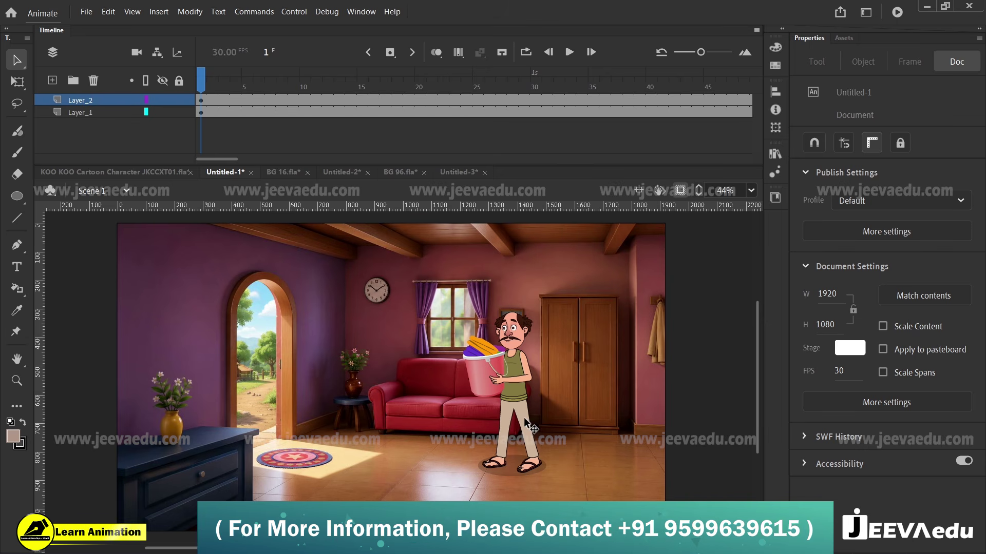
drag(525, 422, 505, 415)
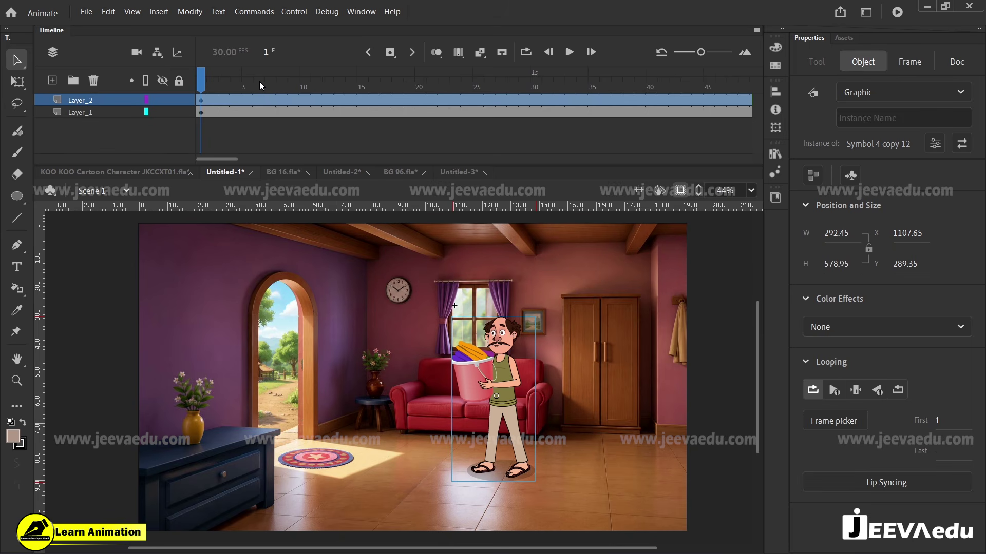
key(Return)
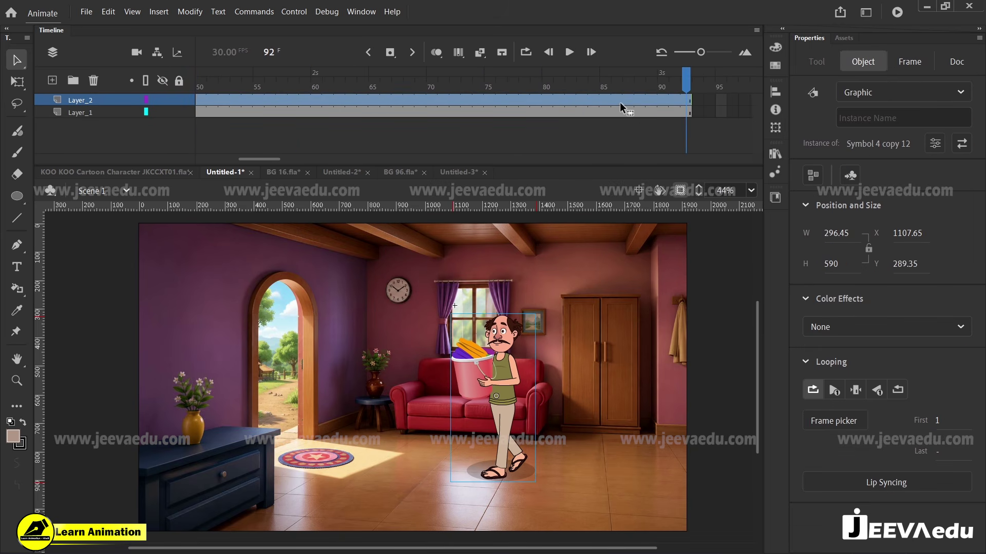
Step: Insert a keyframe at frame 80 on Layer_2 and create a classic tween from frame 1 to it
click(668, 101)
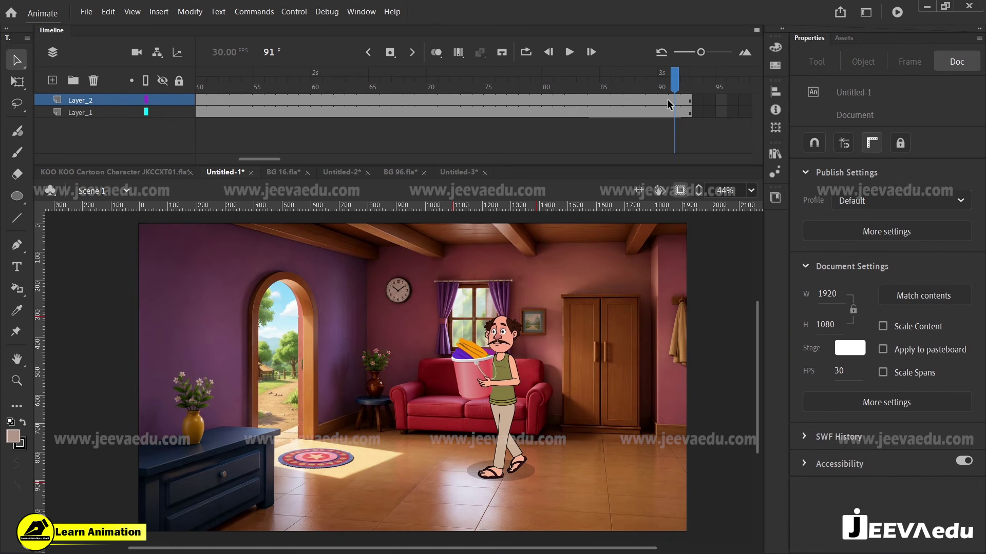
click(546, 101)
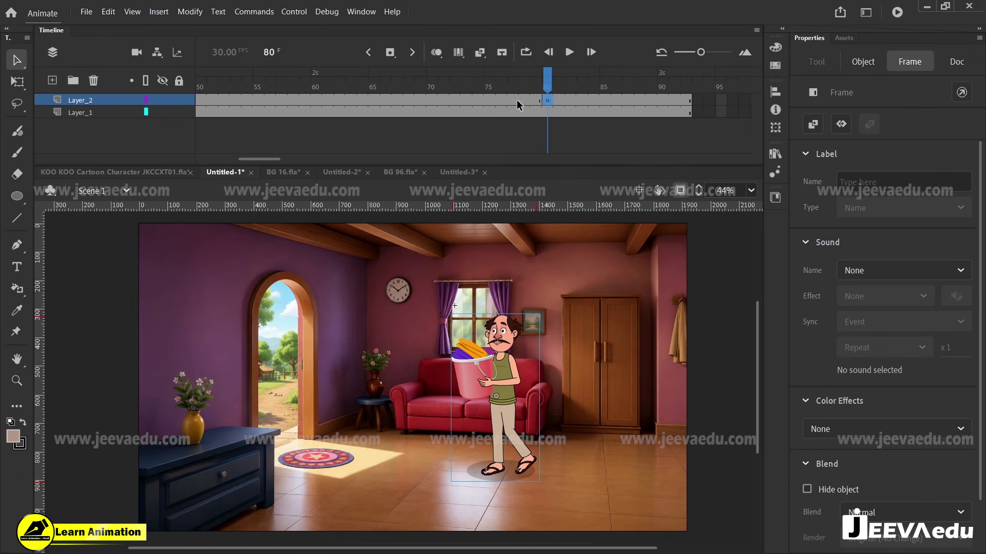
right_click(514, 100)
click(548, 106)
click(548, 102)
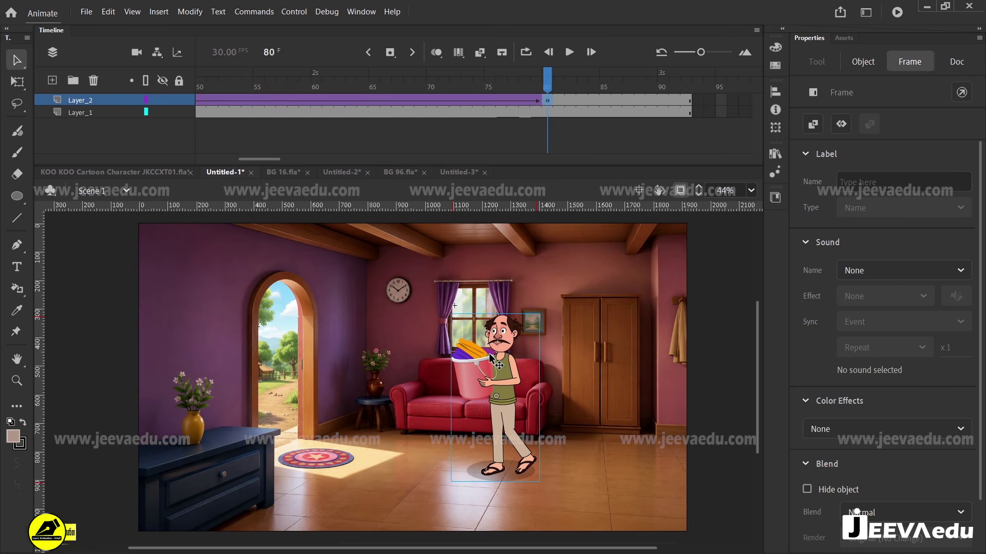
Step: At frame 1 of Layer_2, move the character horizontally out beyond the stage's right edge, past the wardrobe
drag(244, 160, 180, 161)
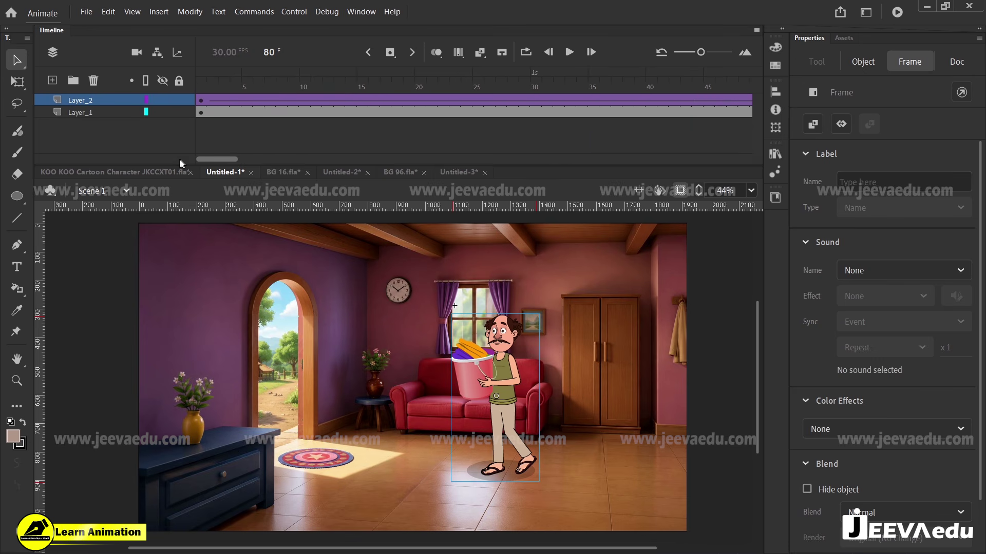
click(201, 100)
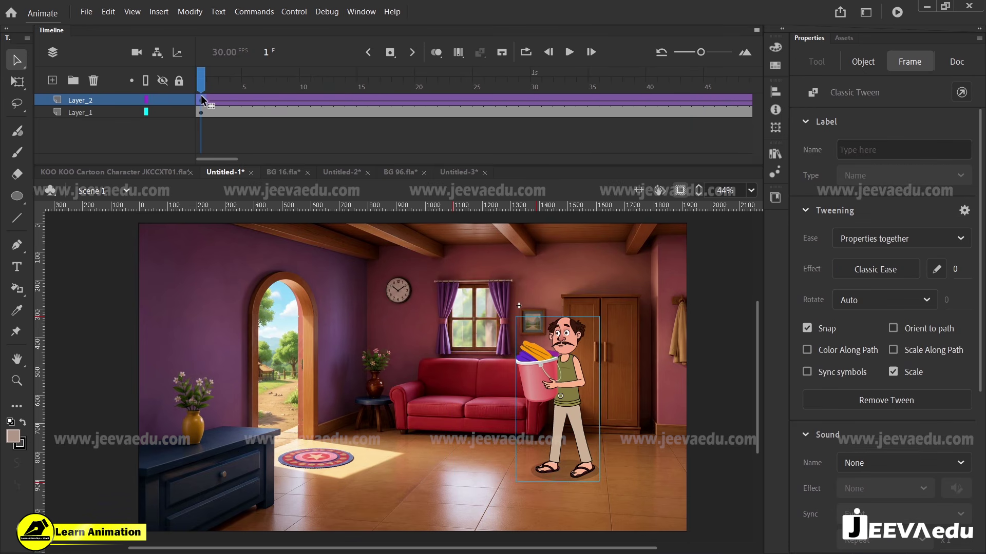
key(shift+Right)
key(shift+Right)
key(shift+Right)
key(shift+Right)
key(shift+Right)
key(shift+Right)
key(shift+Right)
key(shift+Right)
key(shift+Right)
key(shift+Right)
key(shift+Right)
key(shift+Right)
key(shift+Right)
key(shift+Right)
key(shift+Right)
key(shift+Right)
key(shift+Right)
key(shift+Right)
key(shift+Right)
key(shift+Right)
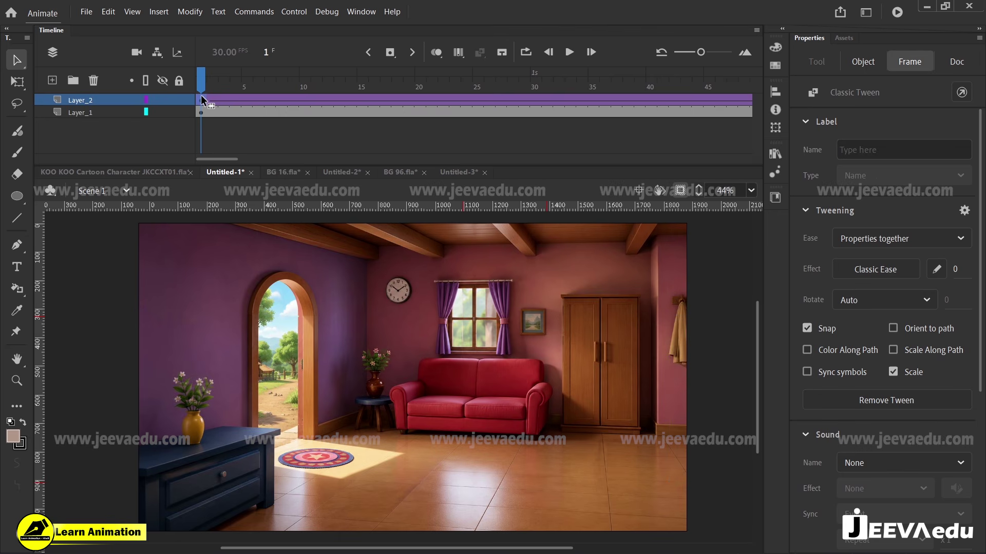
Step: Play the scene several times to examine the character's walk from off stage to the sofa
key(Return)
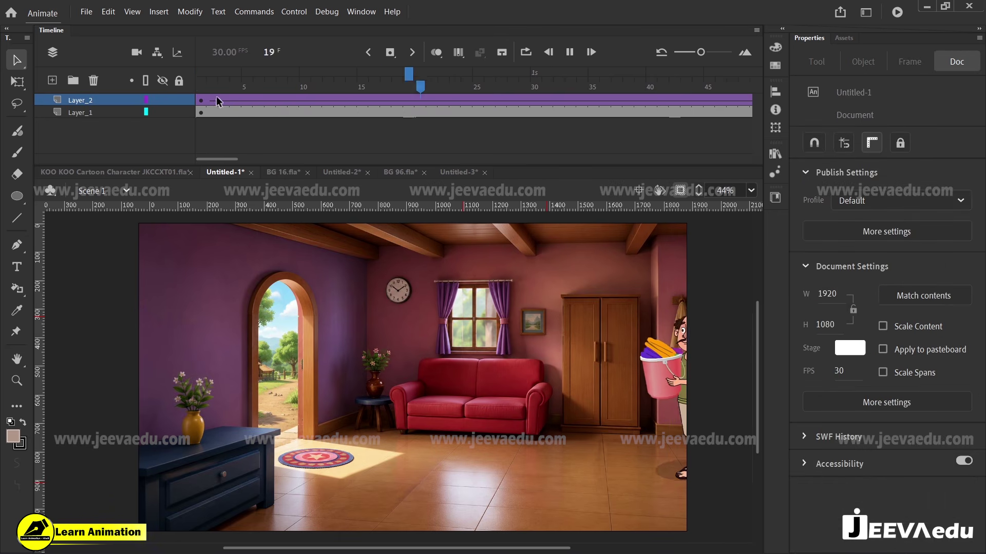
key(Return)
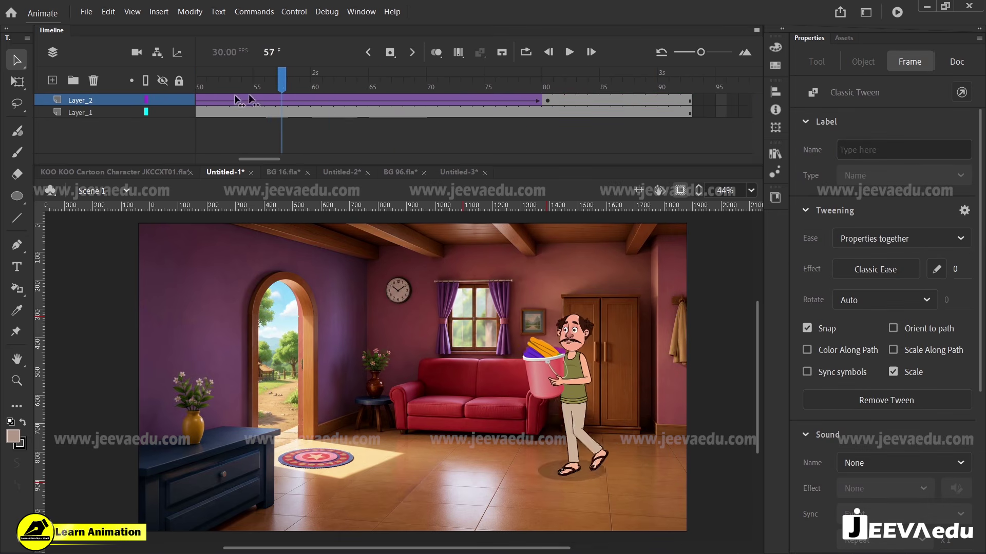
key(Return)
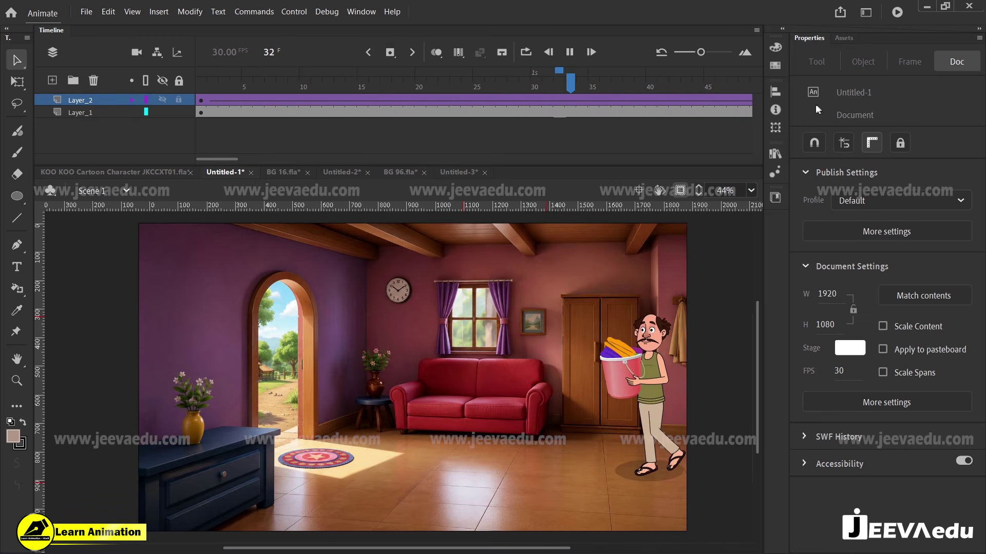
click(685, 93)
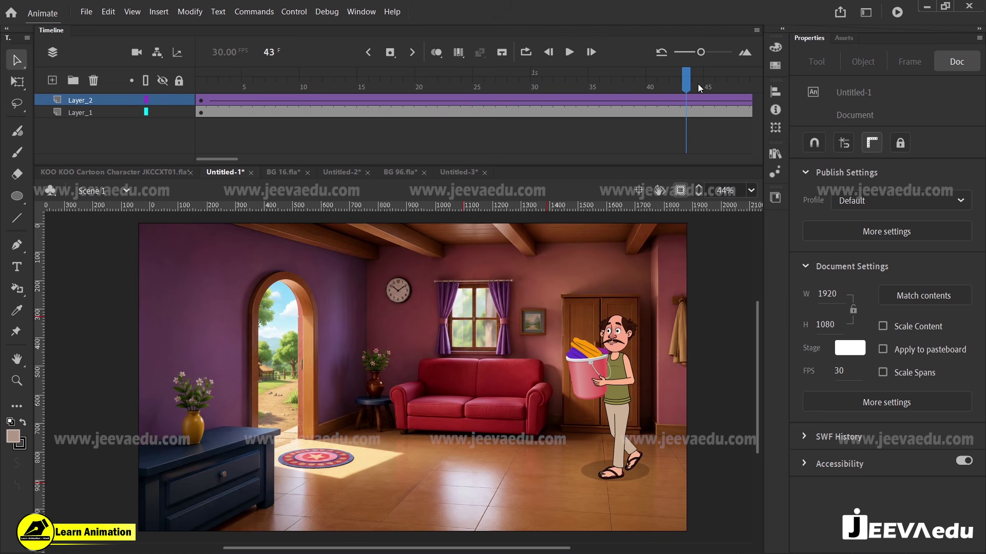
key(Return)
key(Return)
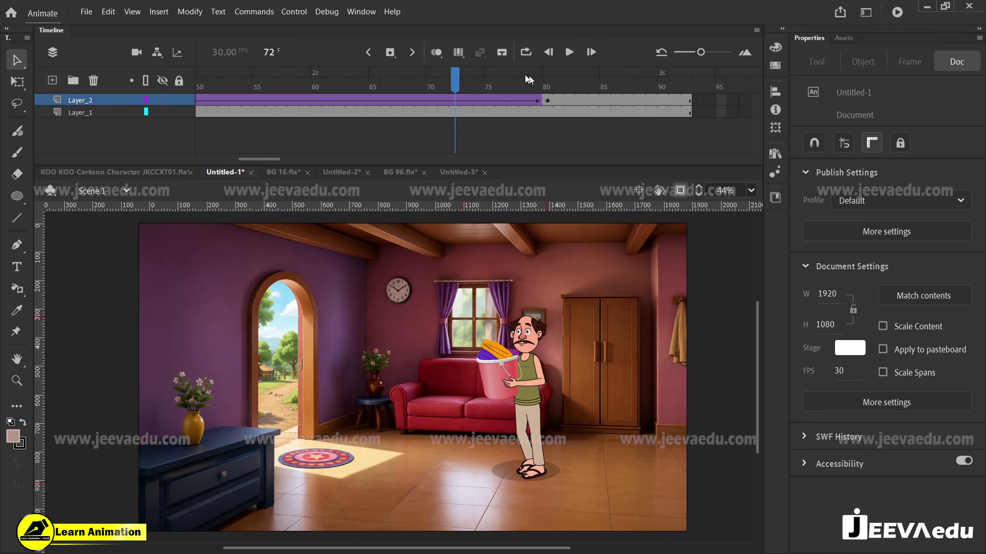
key(Return)
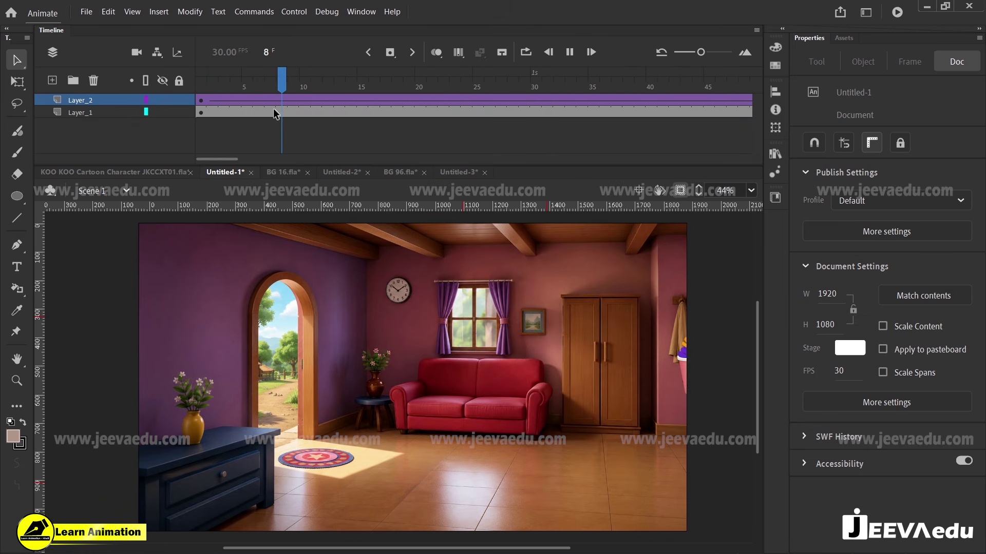
key(Return)
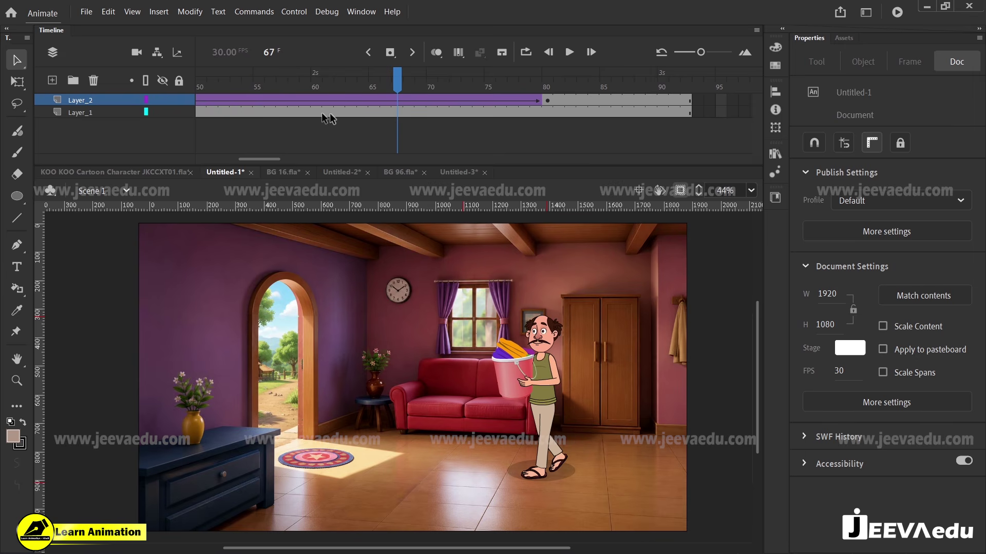
key(Return)
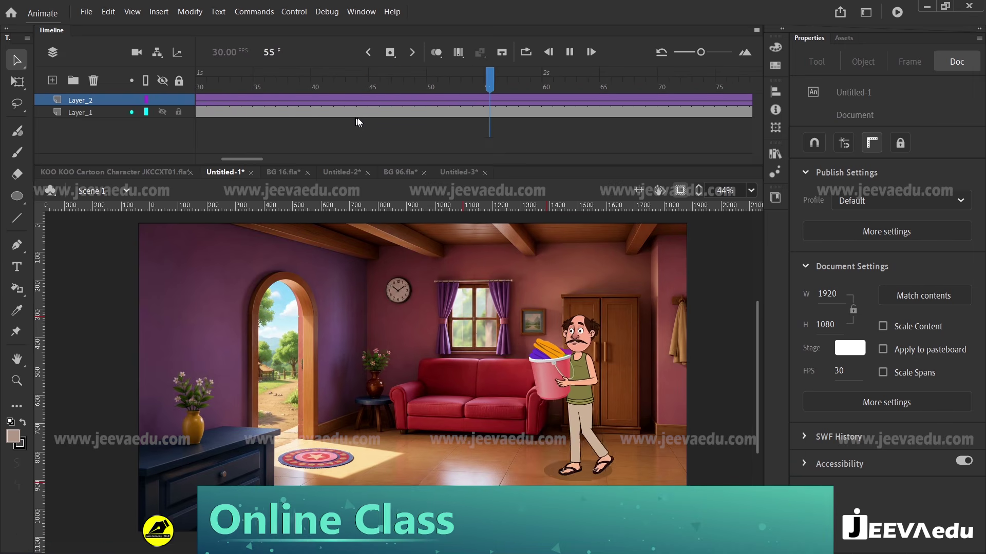
key(Return)
drag(201, 83, 7, 138)
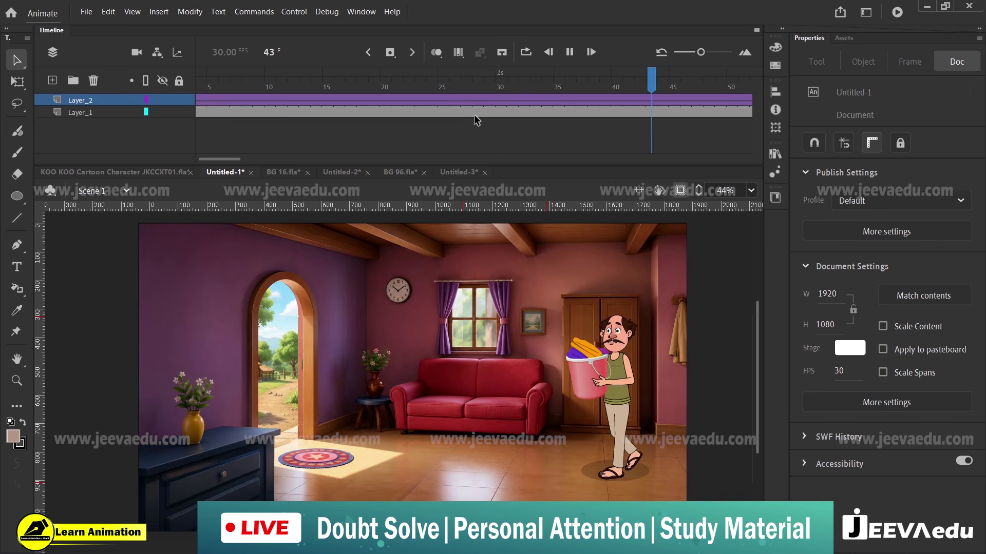
key(Return)
Step: At frame 80, open the character symbol for editing and select the shadow ellipse under the feet
click(512, 101)
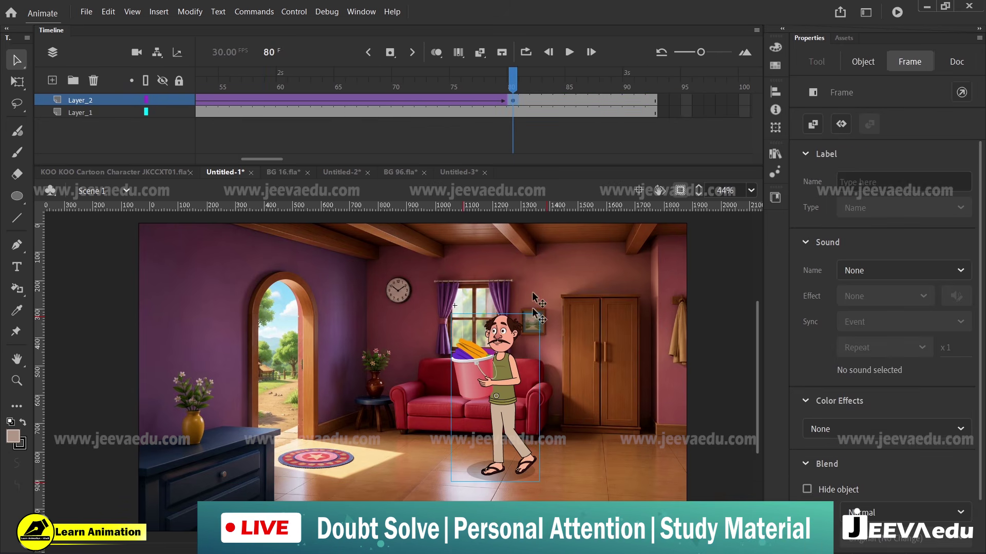
key(z)
click(515, 455)
click(351, 409)
key(v)
double_click(417, 413)
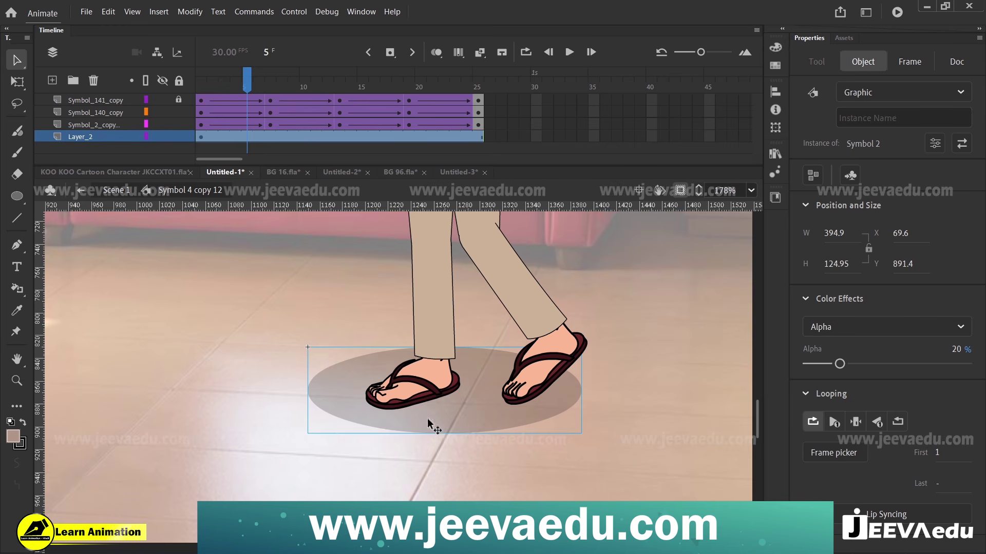
Step: Insert keyframes at frames 7 and 13 on the shadow layer and create classic tweens between frames 1 and 13
drag(247, 88, 270, 120)
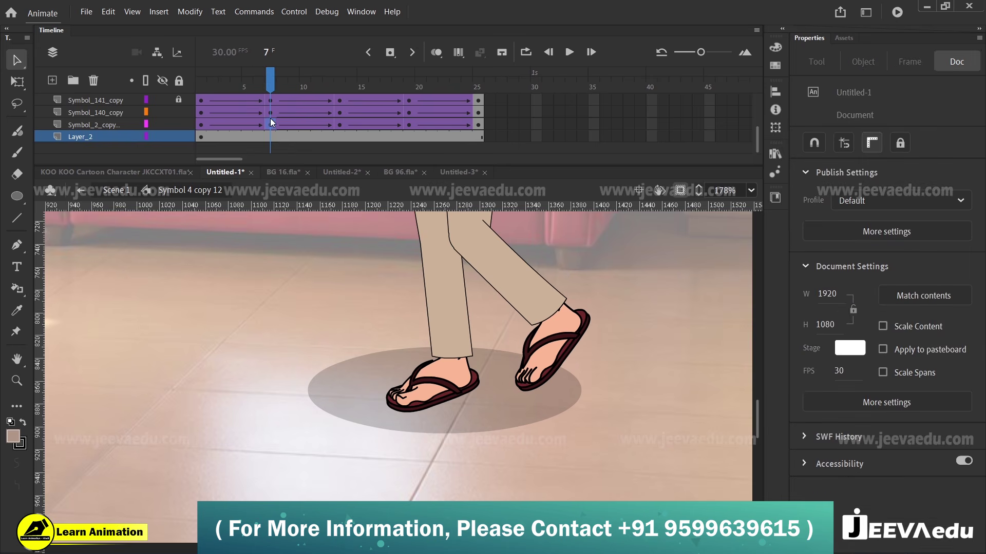
click(270, 124)
click(339, 136)
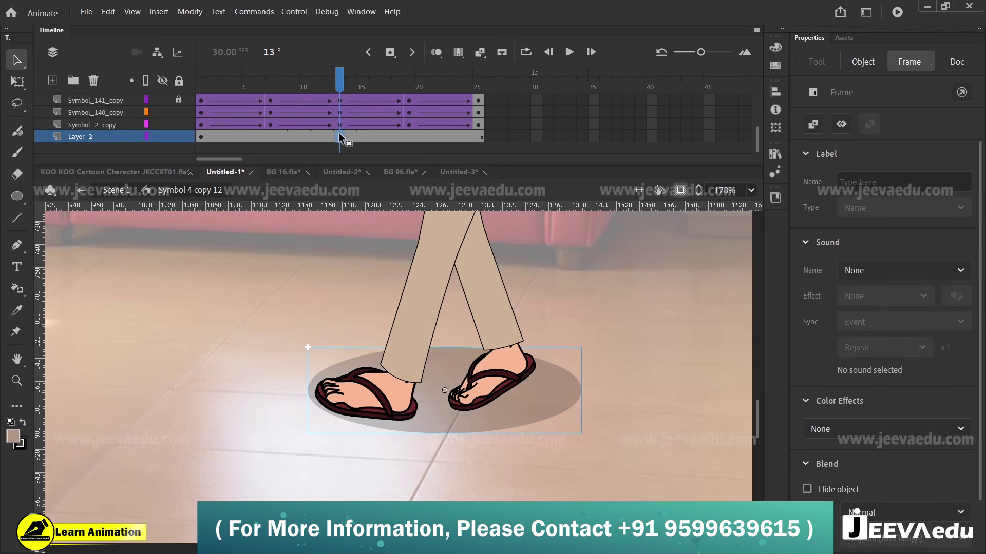
key(F6)
click(274, 136)
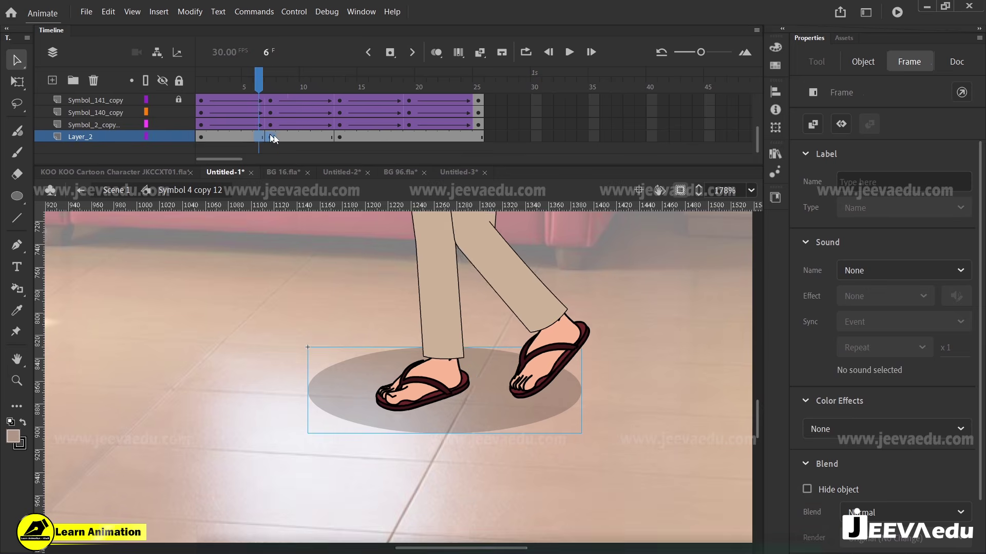
right_click(278, 137)
click(313, 146)
Step: Narrow the shadow ellipse to about 320 px at frame 7 and duplicate the shadow layer's frames 1–13 onto frames 13–25
click(273, 136)
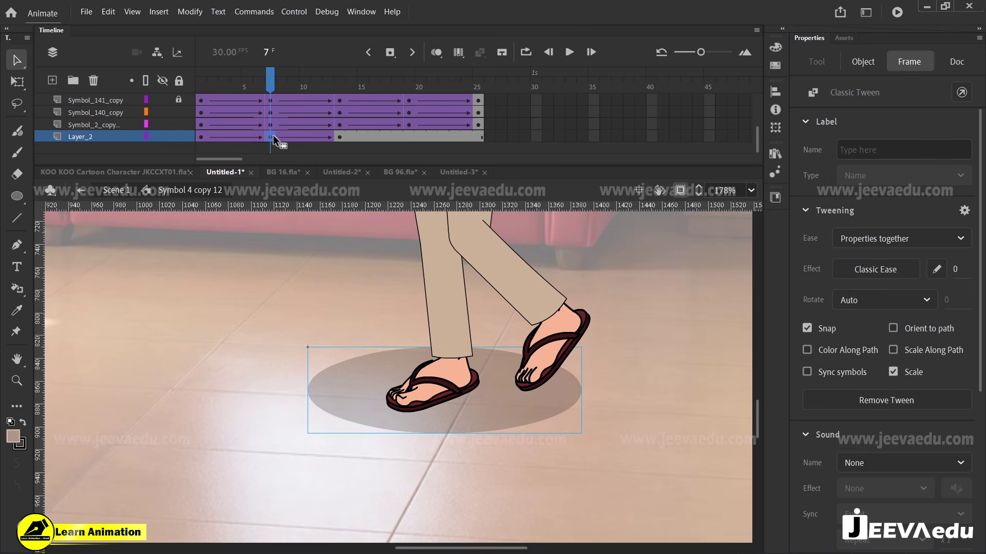
key(q)
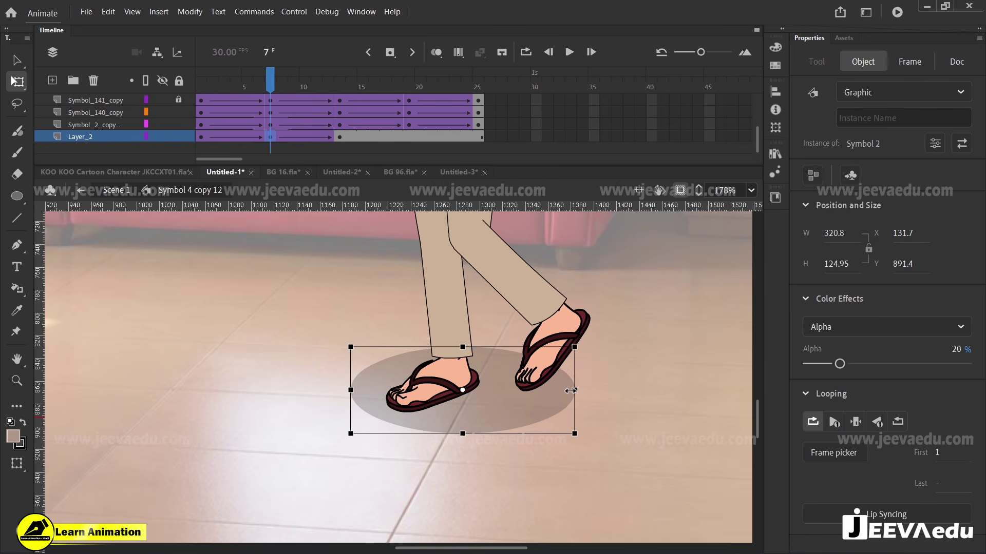
drag(268, 75, 271, 106)
click(273, 139)
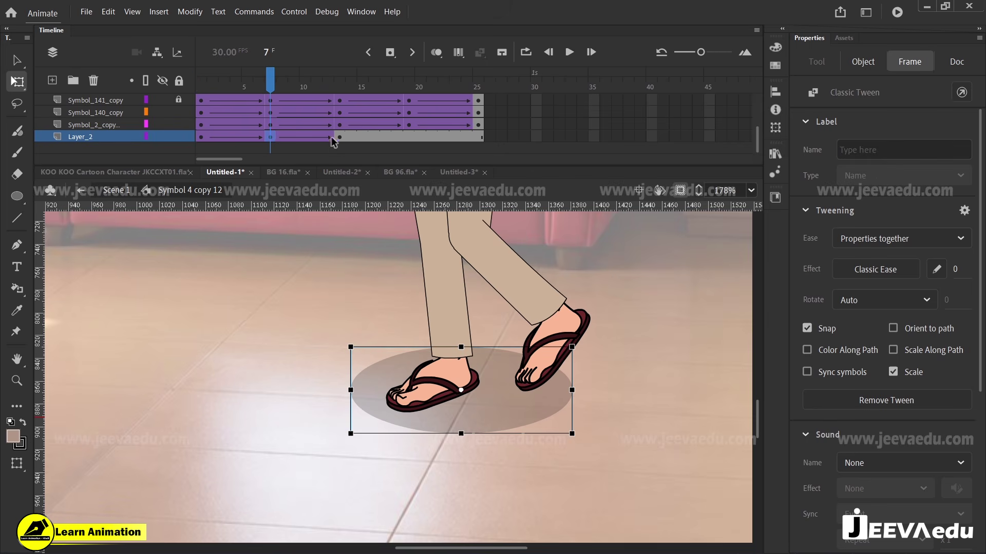
drag(338, 139, 208, 140)
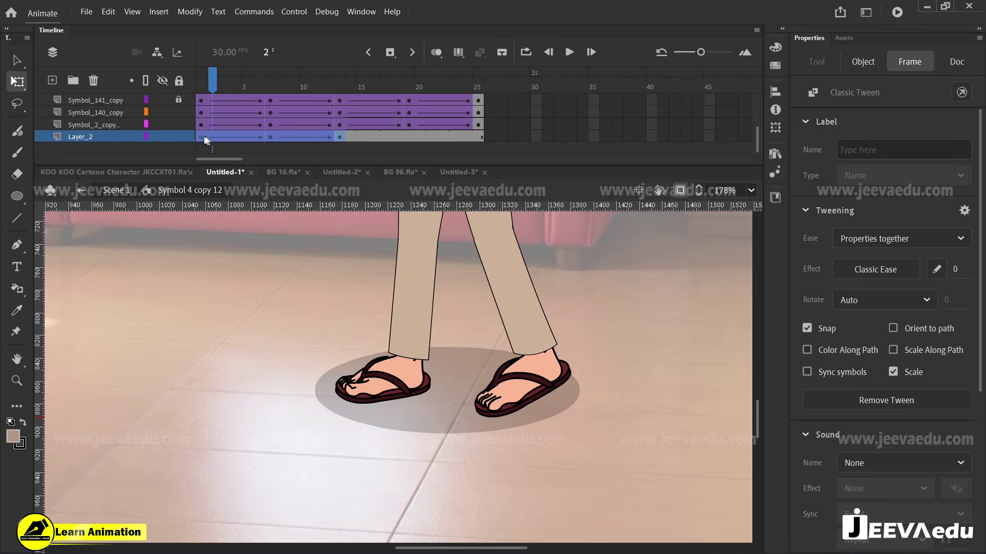
click(351, 136)
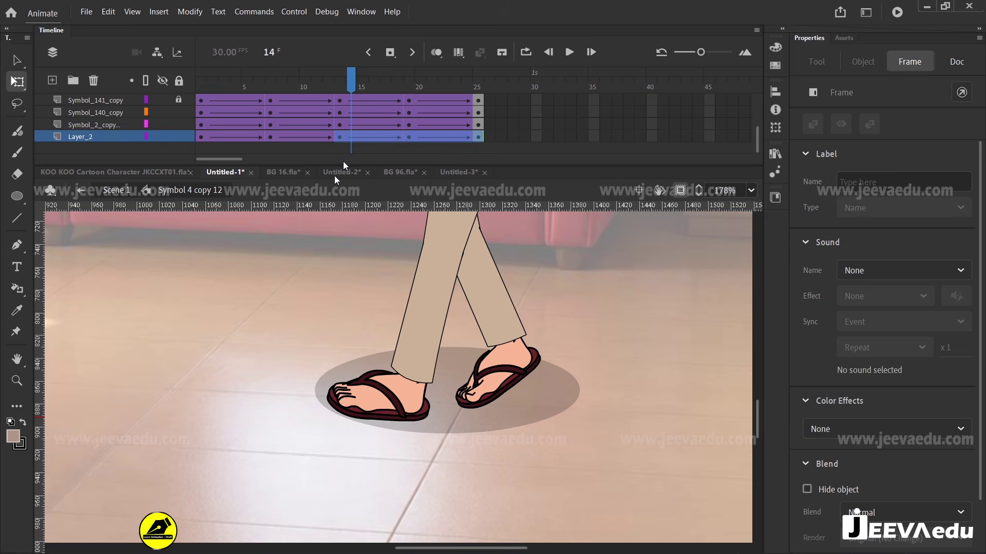
Step: Return to Scene 1 at frame 1 and fit the whole stage in the window
click(120, 191)
drag(401, 88, 94, 148)
key(z)
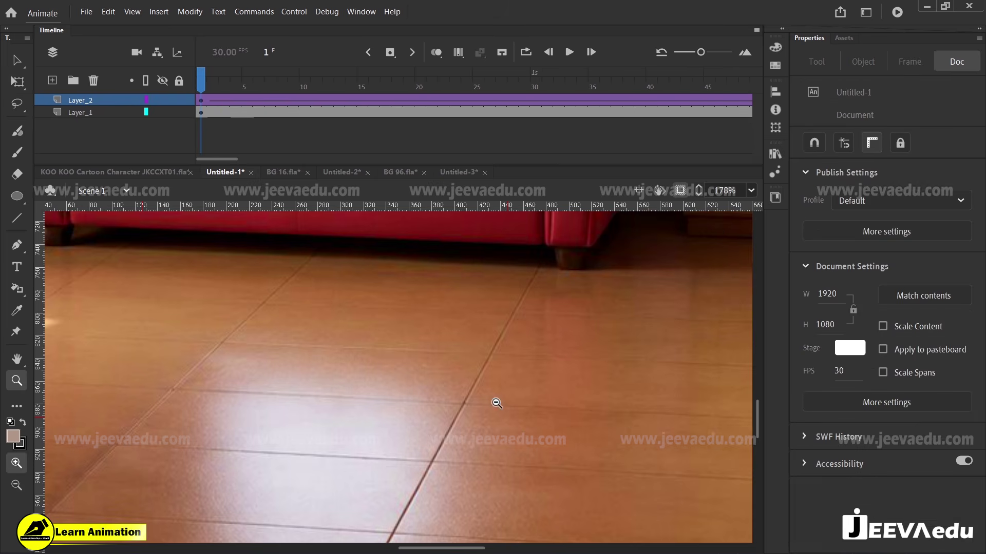
alt+click(497, 403)
alt+click(457, 399)
alt+click(447, 398)
click(751, 191)
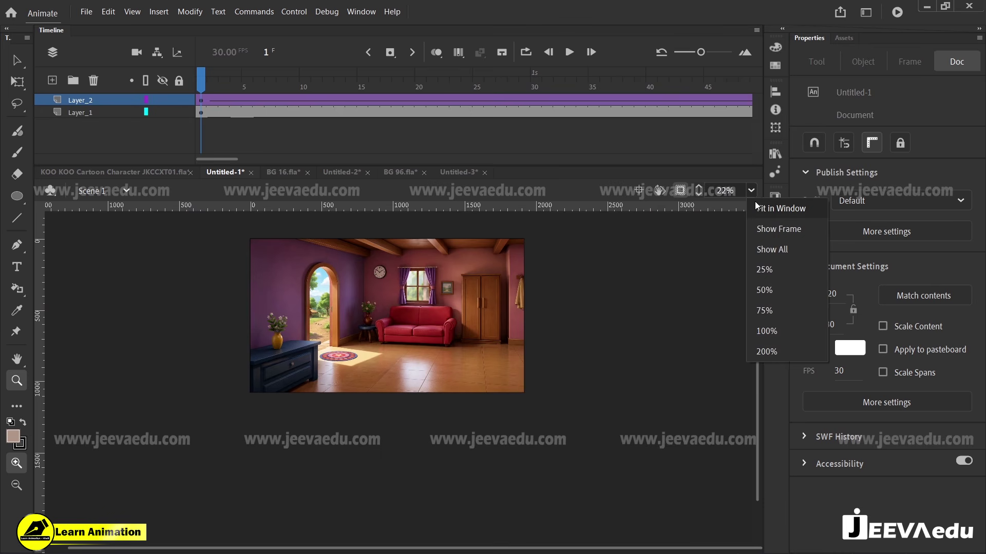
click(756, 203)
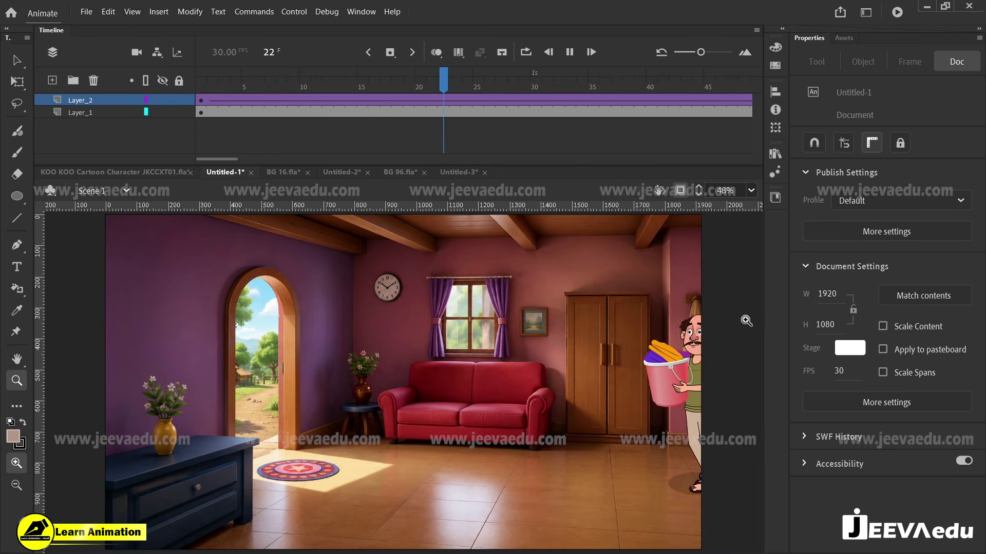
Step: Replay the walk repeatedly from the start to examine how the shadow changes under the moving feet
key(Return)
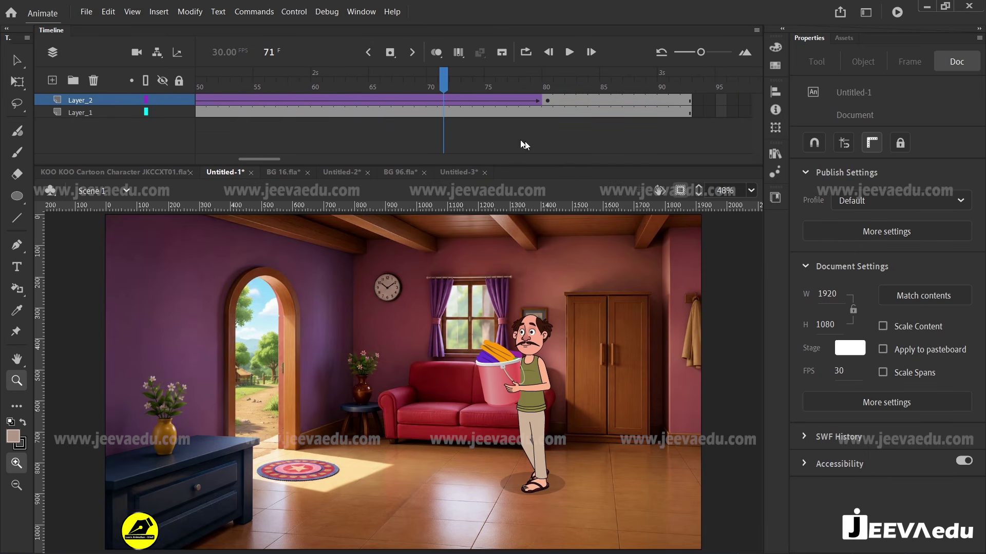
drag(487, 88, 125, 116)
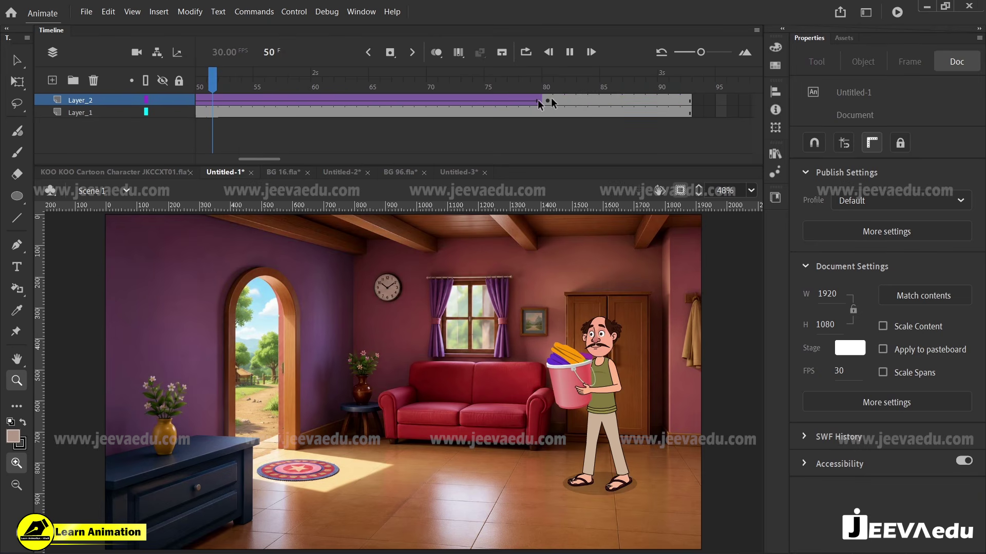
key(Return)
drag(362, 88, 2, 137)
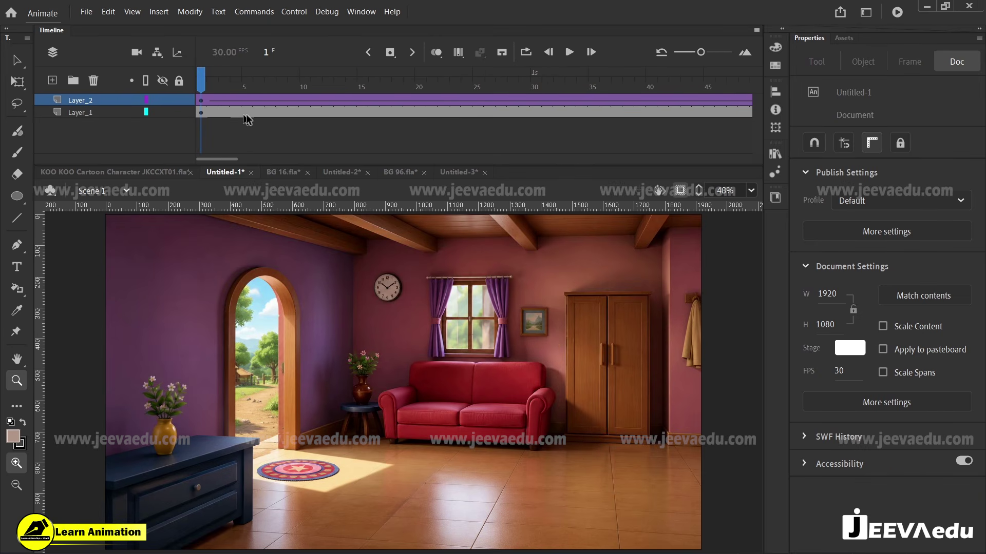
key(Return)
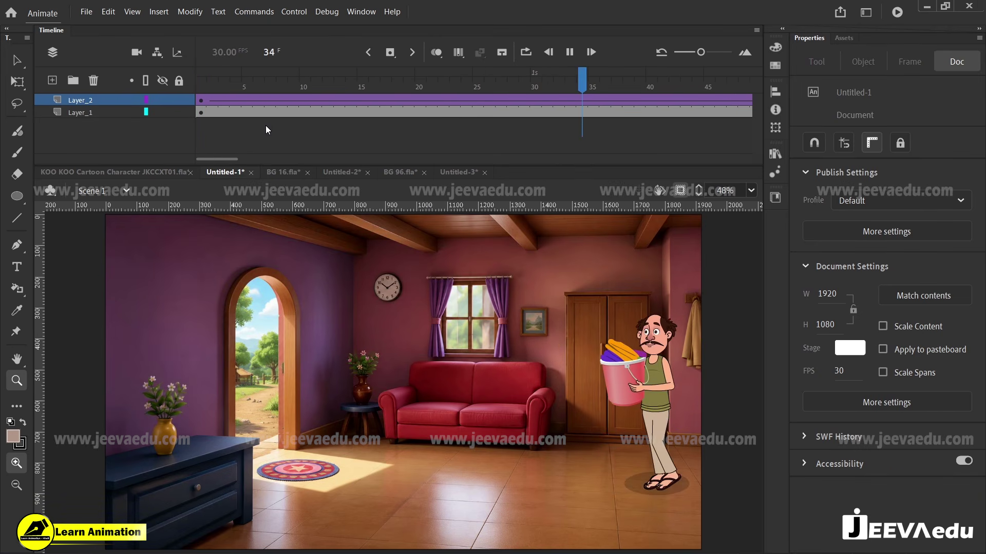
key(Return)
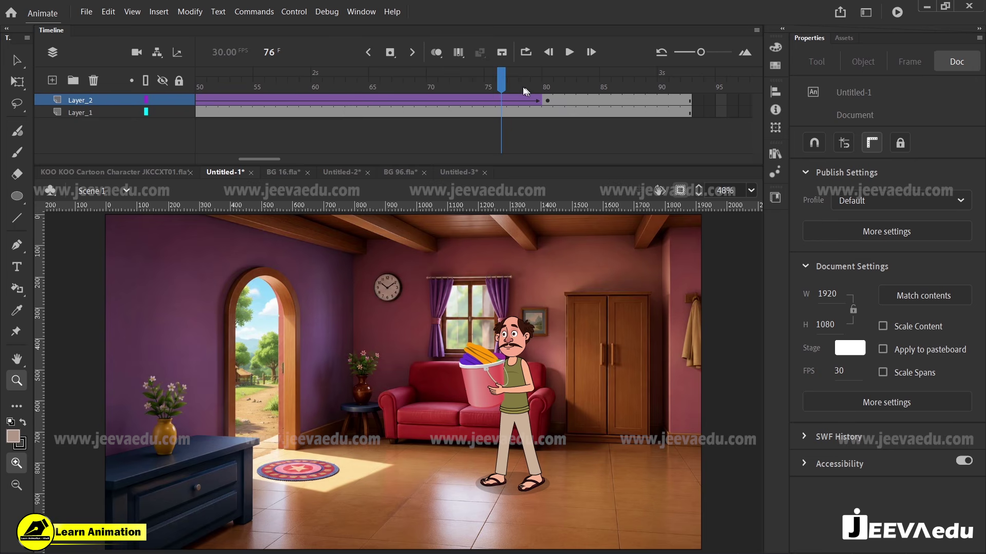
drag(524, 88, 22, 160)
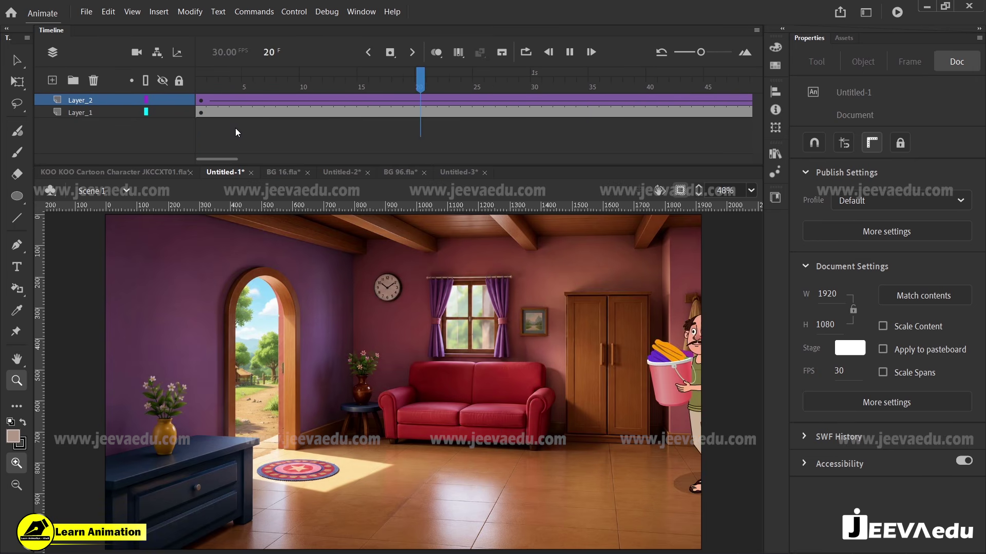
drag(523, 88, 42, 147)
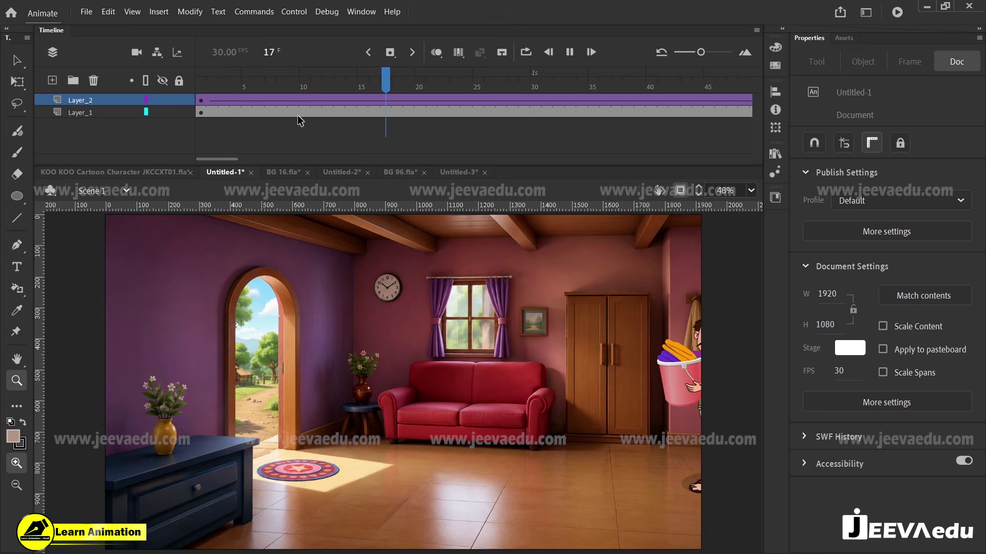
Step: Move the character at frame 80 to the doorway rug, at X 628, Y 287.25
key(Return)
drag(359, 86, 480, 108)
click(478, 112)
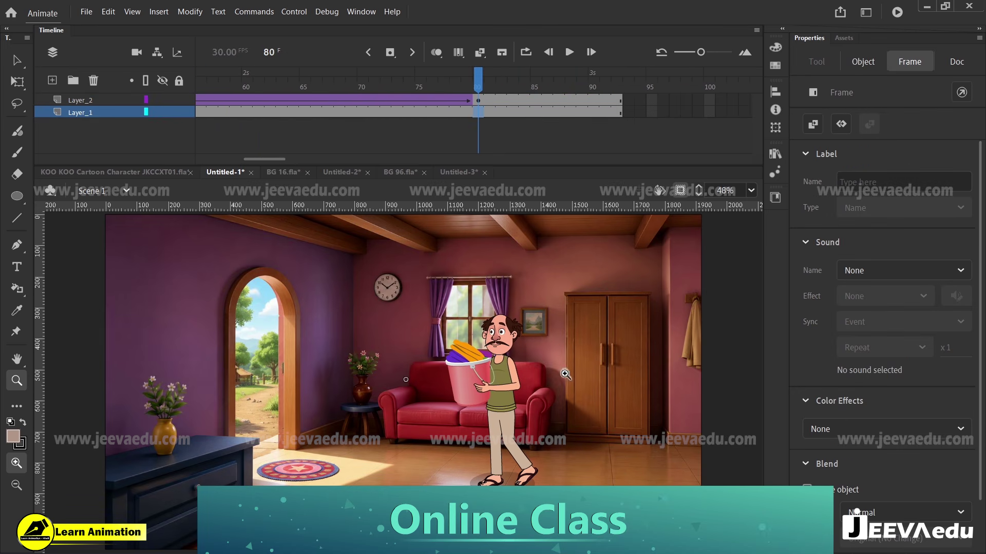
click(479, 99)
key(c)
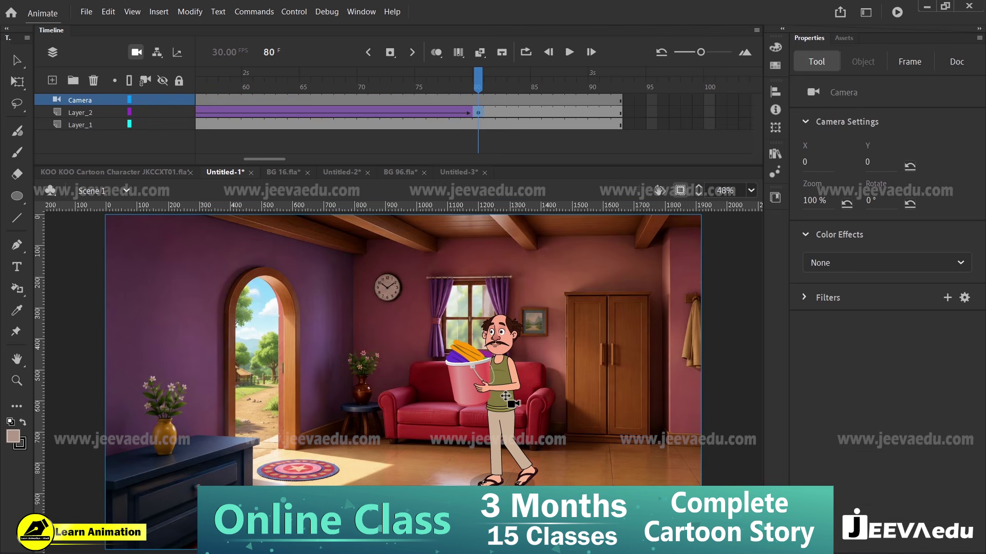
click(93, 81)
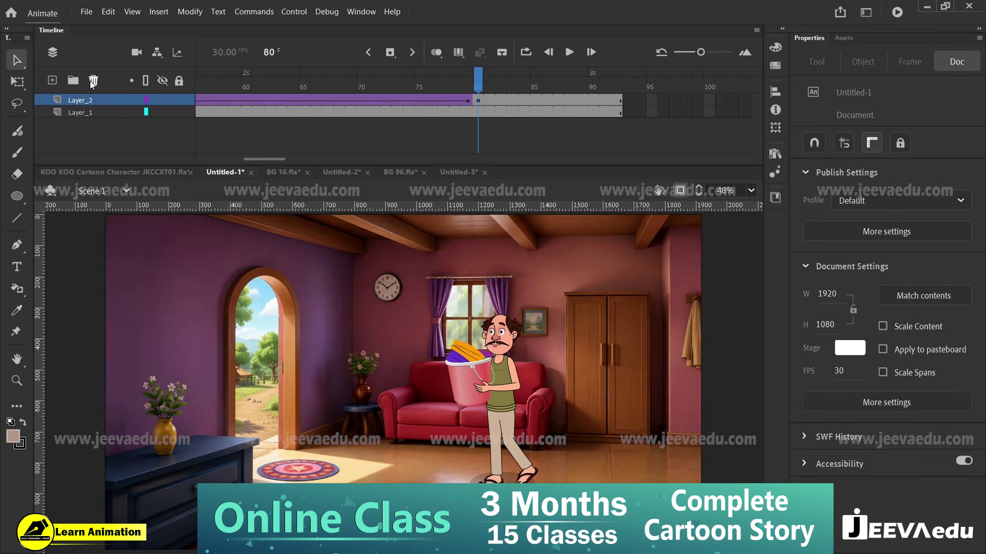
click(521, 398)
drag(521, 398, 372, 399)
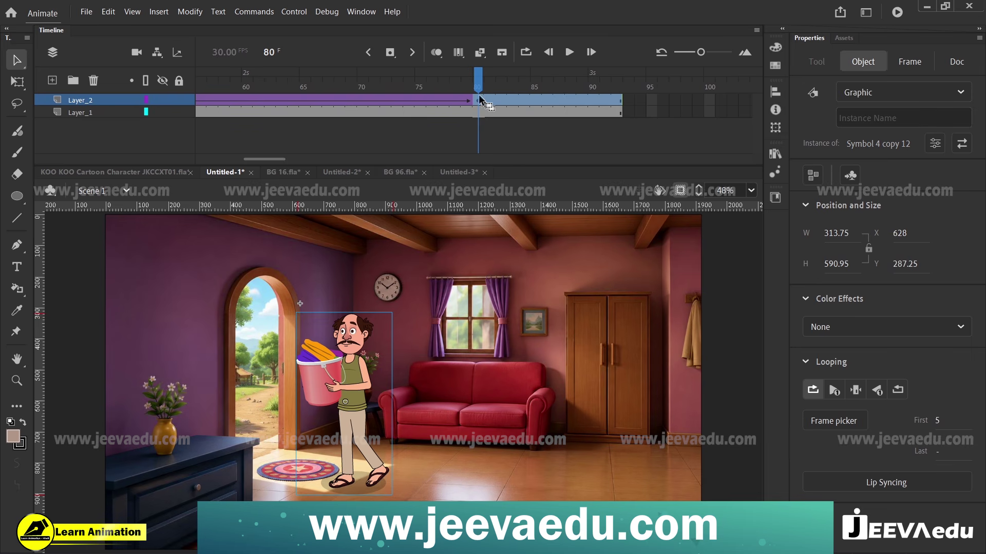
Step: Replay the longer walk and inspect the feet up close to judge how they move against the floor
key(Return)
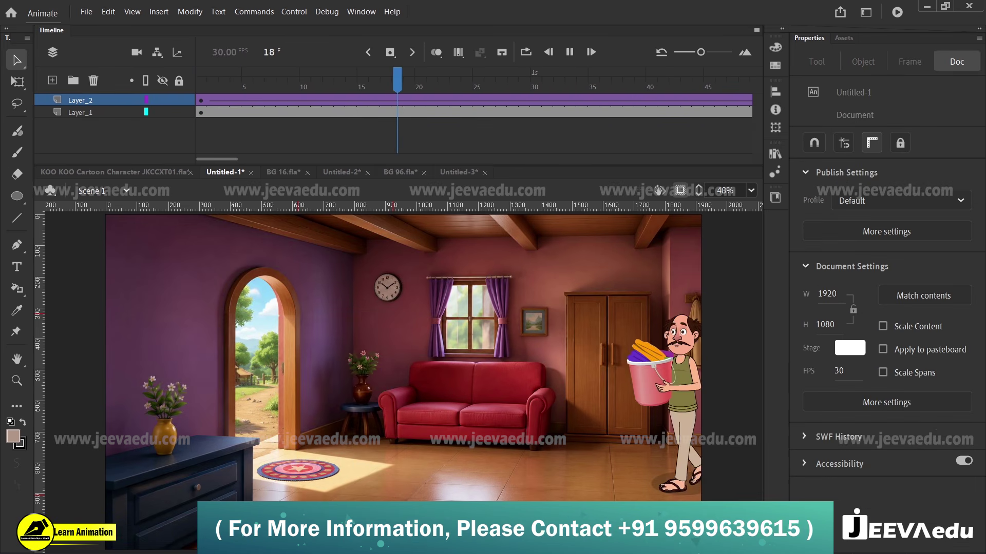
key(Return)
key(z)
click(486, 476)
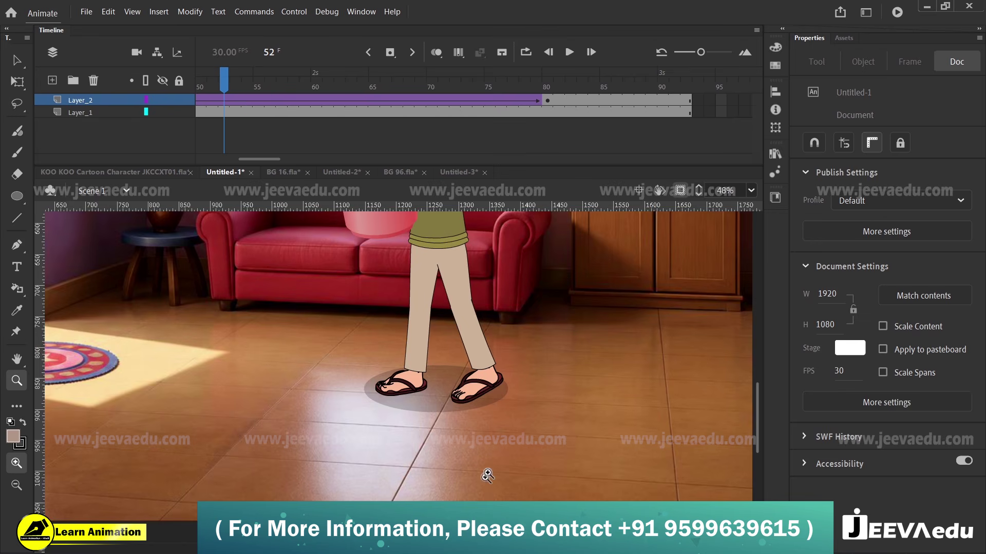
click(487, 476)
key(Return)
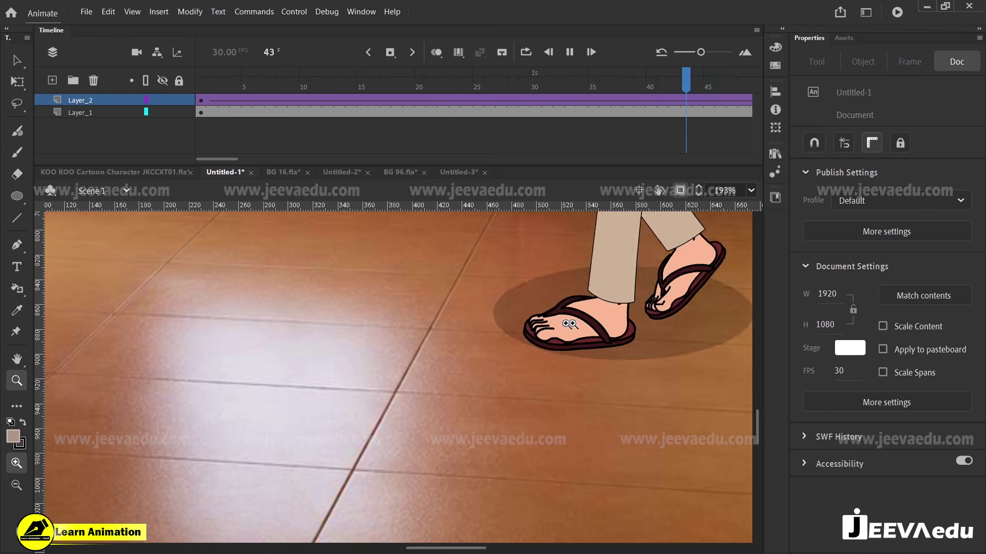
key(Return)
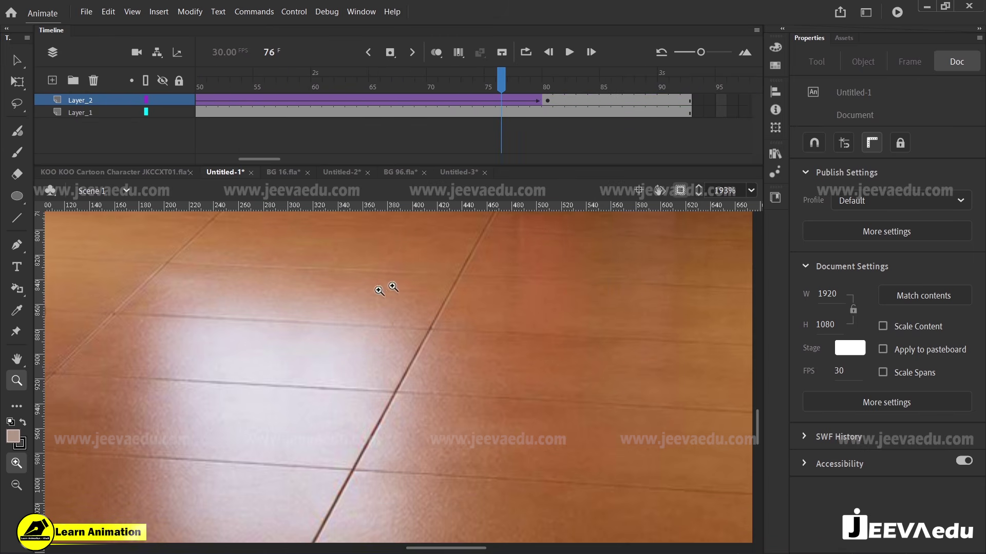
alt+click(365, 359)
alt+click(365, 359)
key(Return)
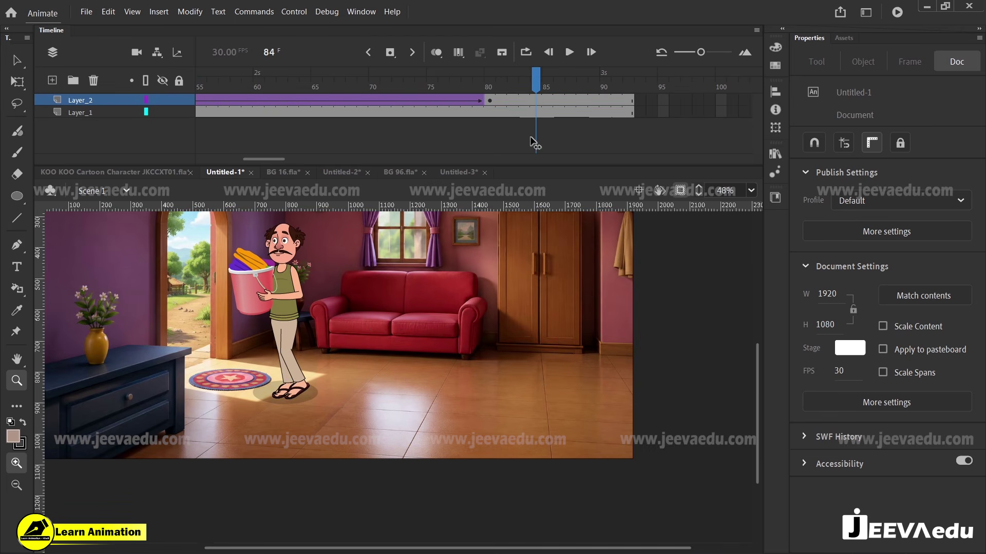
Step: Reposition the character at frame 80 in front of the sofa, at X 1070.45, Y 276.95, and play the walk
click(486, 98)
key(F6)
key(v)
drag(280, 342, 416, 335)
key(z)
alt+click(425, 373)
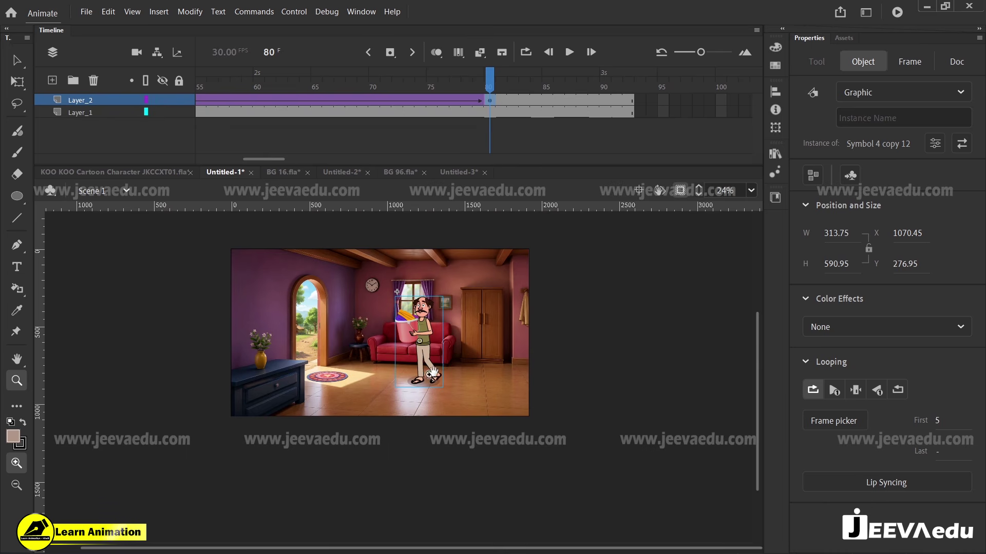
drag(297, 323, 322, 328)
drag(248, 242, 574, 428)
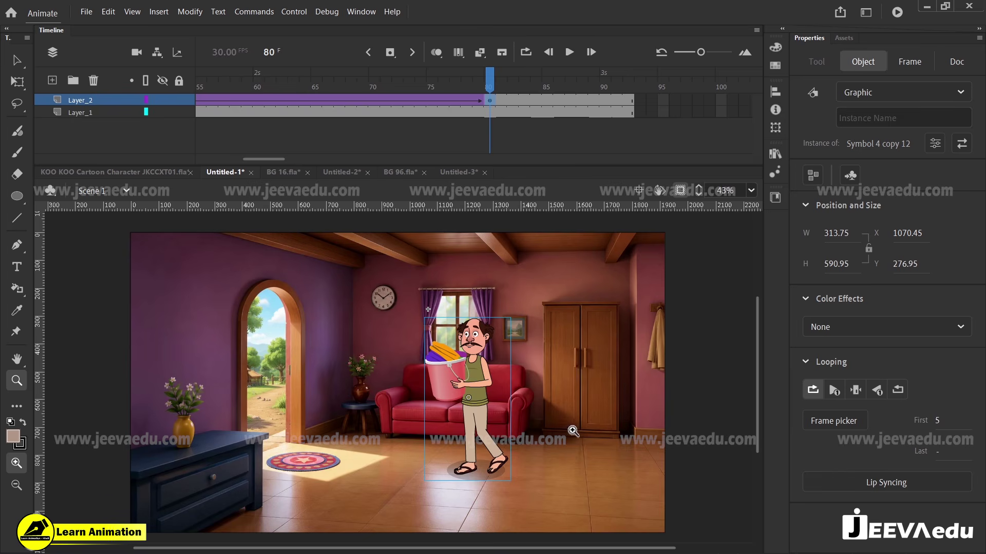
key(Return)
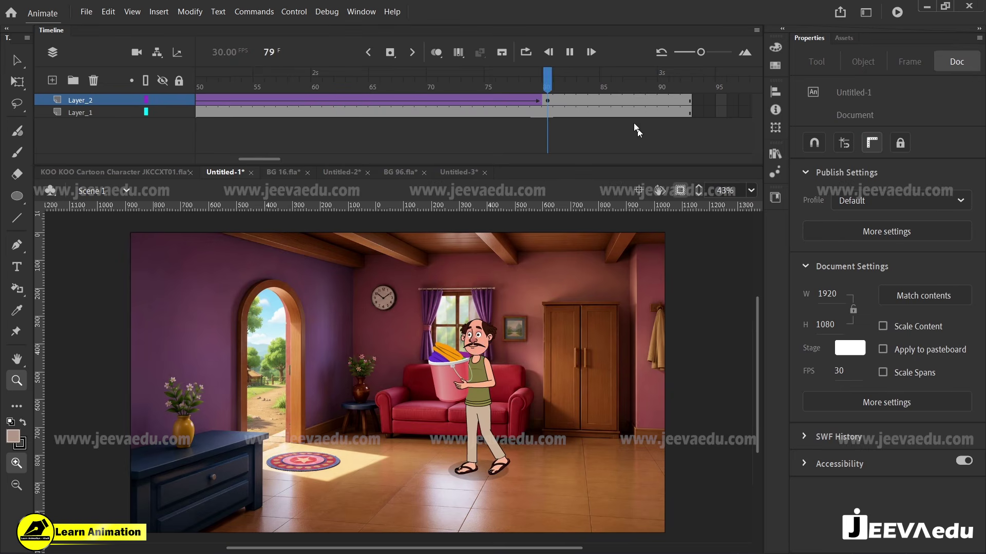
key(Return)
Step: Extend both layers to frame 120 and shift the end keyframe of the walk tween from frame 80 to frame 100
drag(763, 92, 766, 86)
drag(642, 100, 702, 126)
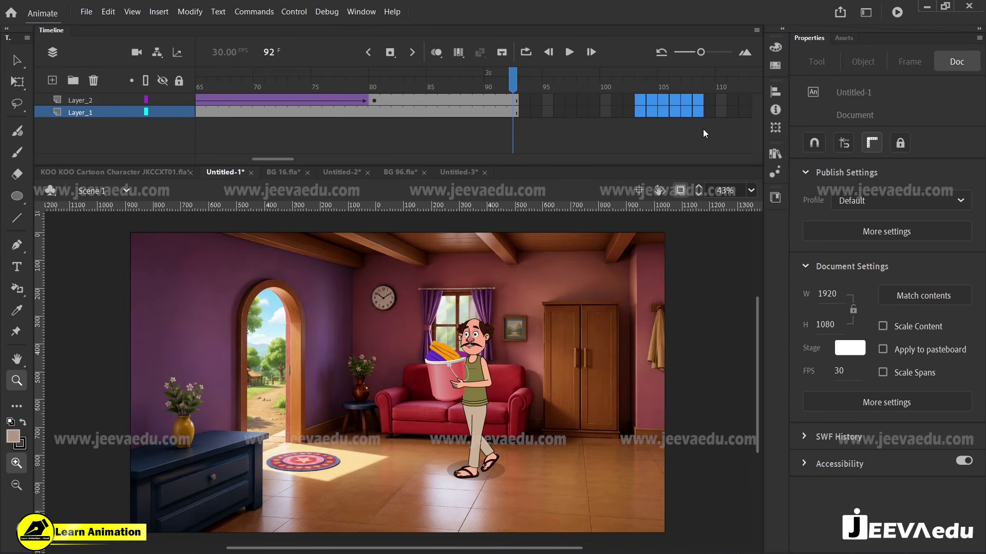
key(F5)
click(608, 99)
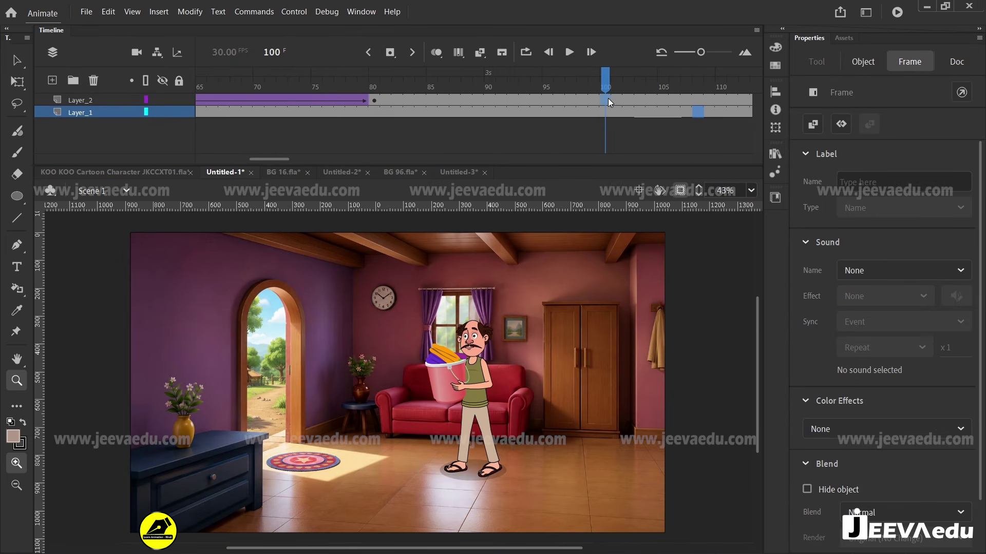
right_click(374, 101)
click(415, 227)
Step: Replay the 100-frame walk several times from frame 1 to examine its speed and the shadow under the feet
drag(374, 86, 4, 174)
key(Return)
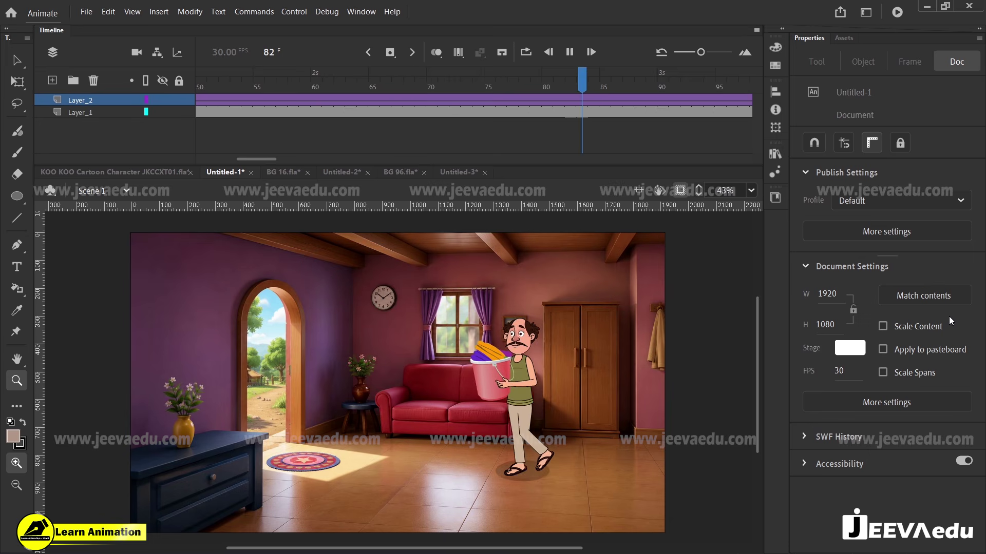
key(Return)
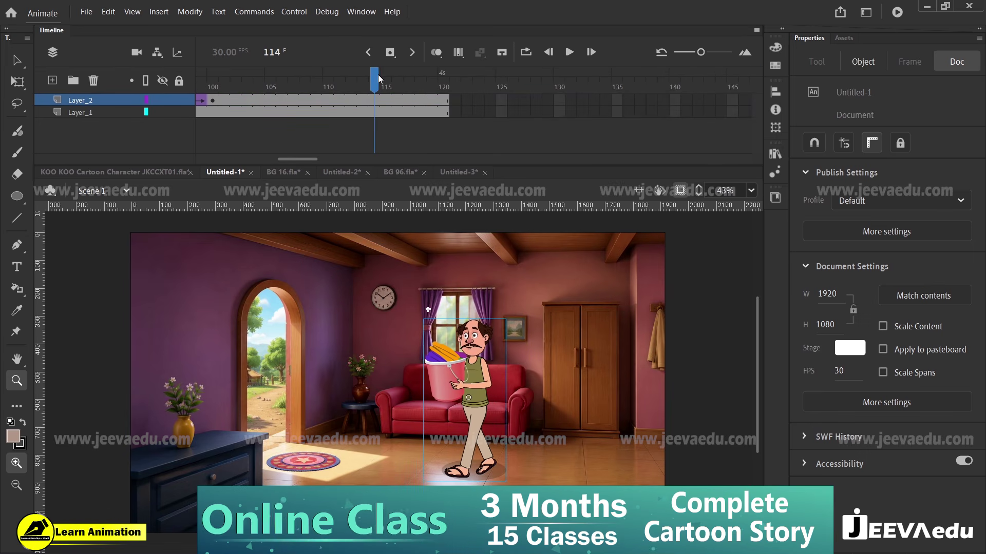
drag(376, 77, 128, 112)
key(shift+comma)
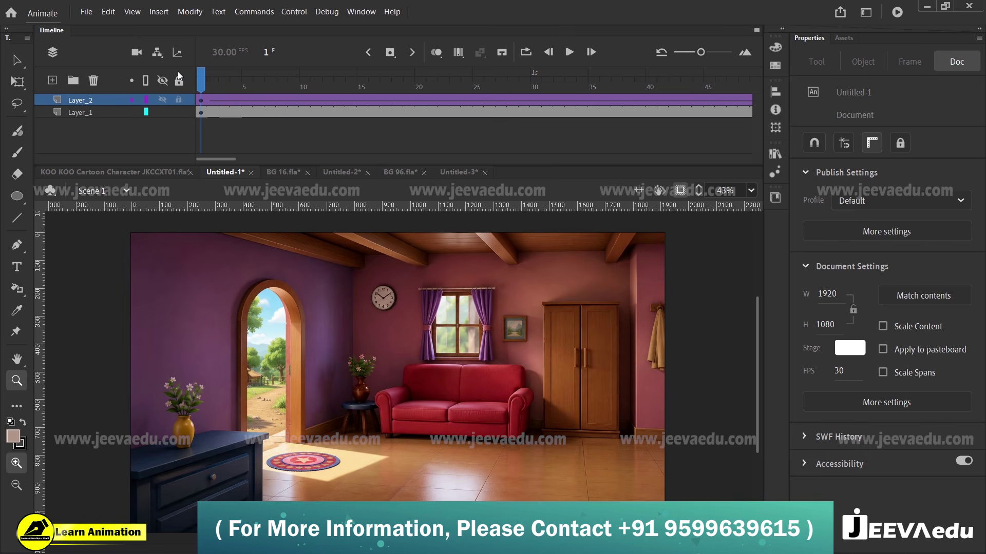
key(Return)
key(Return)
key(Return)
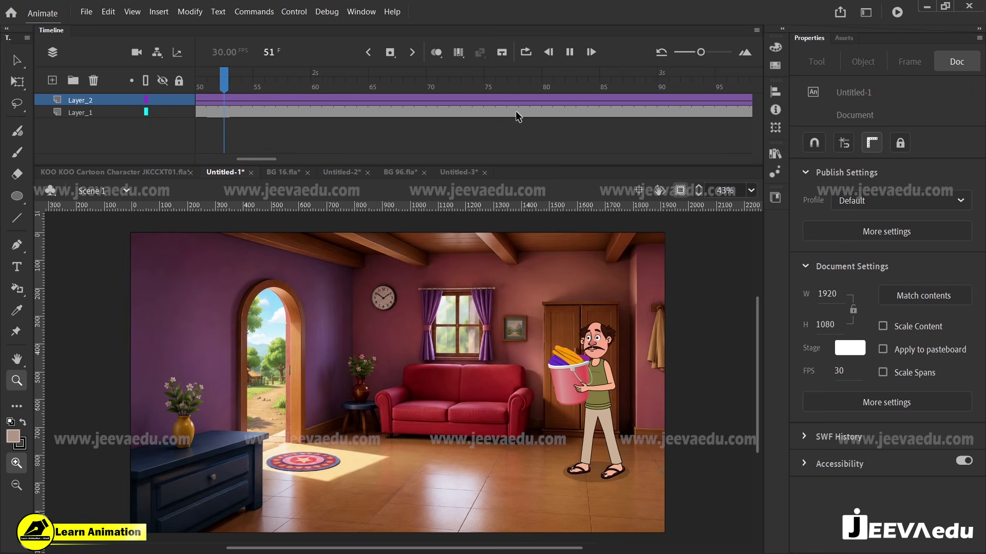
key(Return)
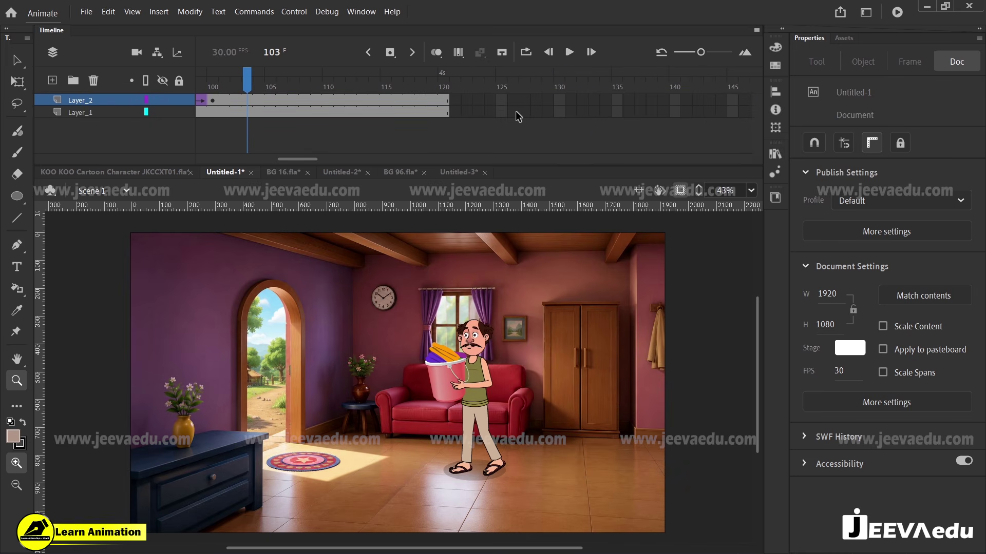
key(Return)
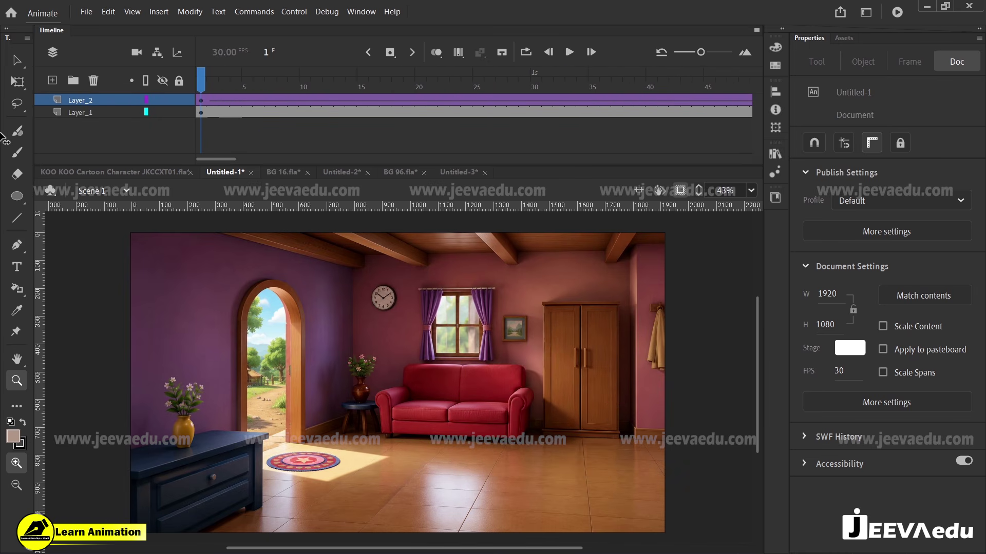
key(Return)
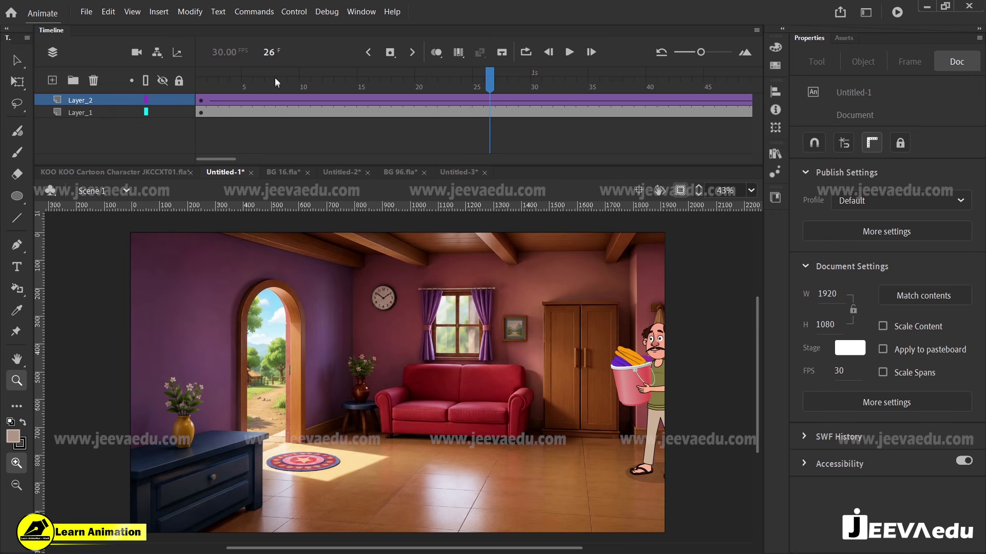
key(Return)
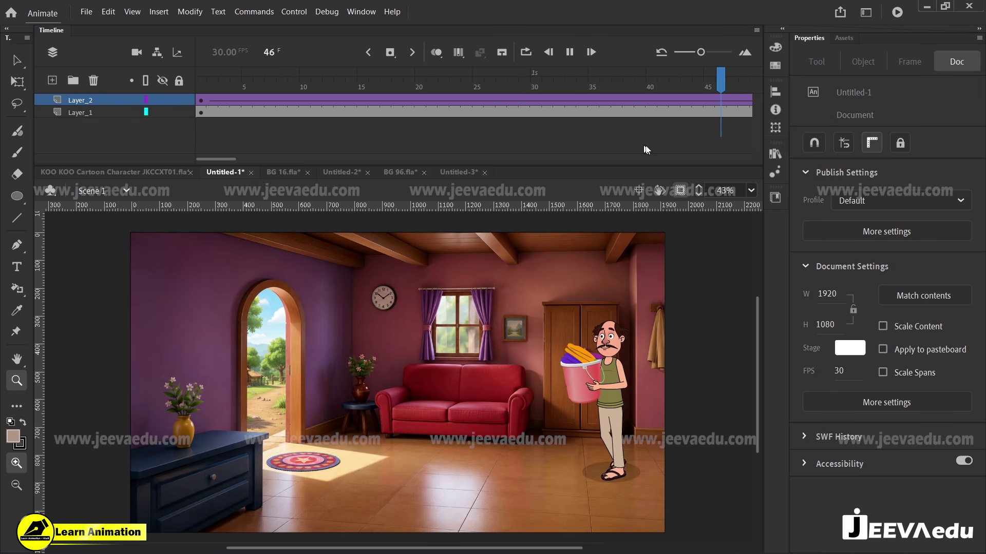
key(Return)
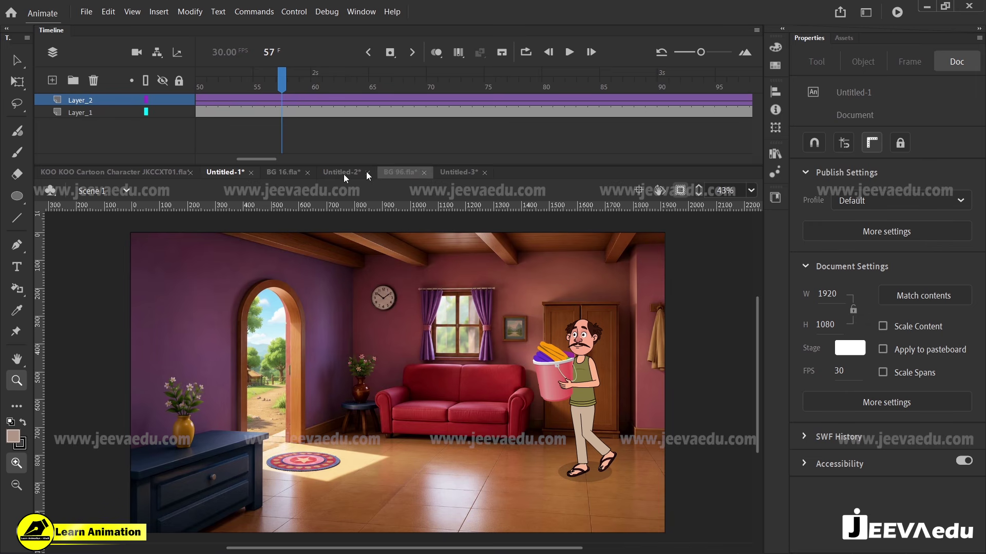
Step: Try starting the walk in front of the wardrobe, with the frame 1 character at X 1351.6, Y 254.8, and play it
drag(282, 88, 11, 152)
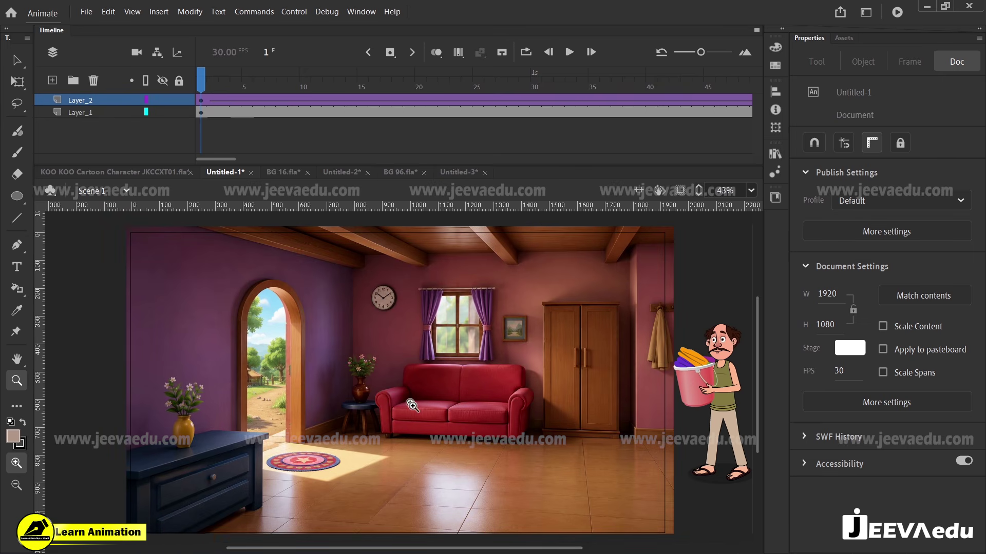
click(680, 190)
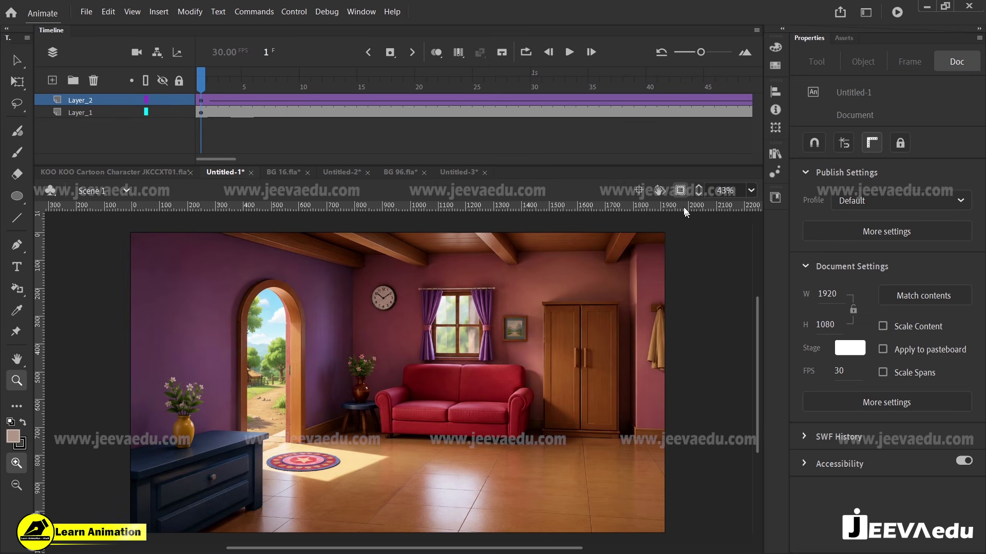
key(v)
drag(722, 406, 523, 415)
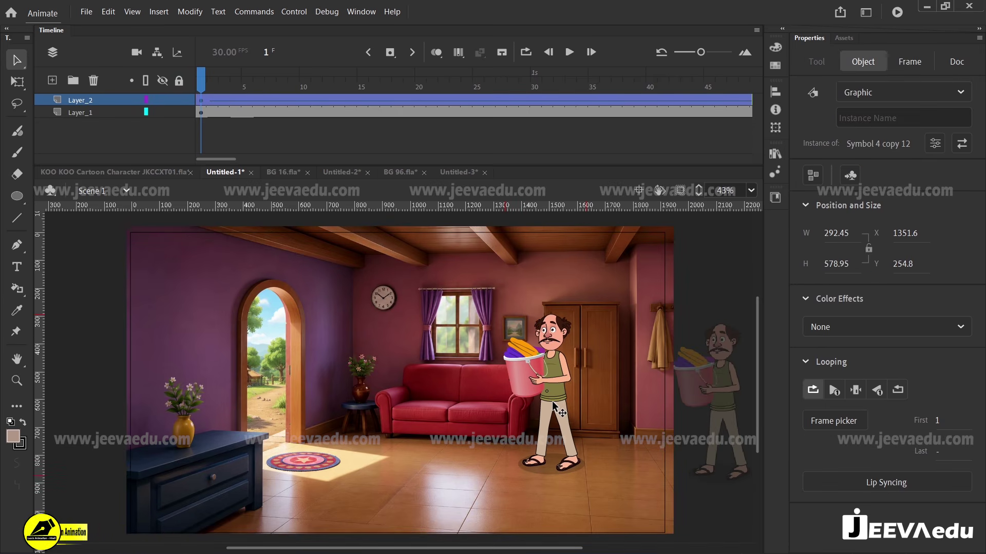
click(679, 191)
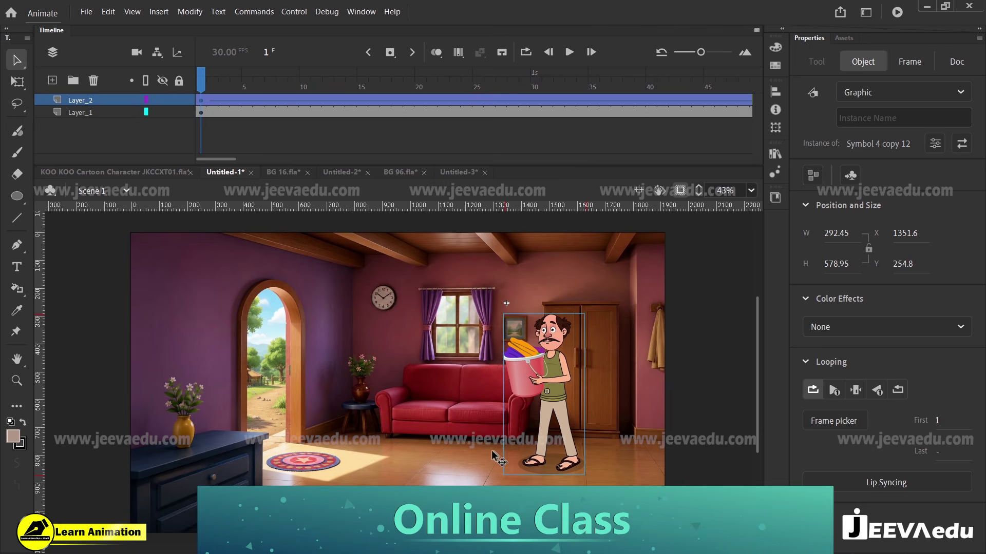
key(Return)
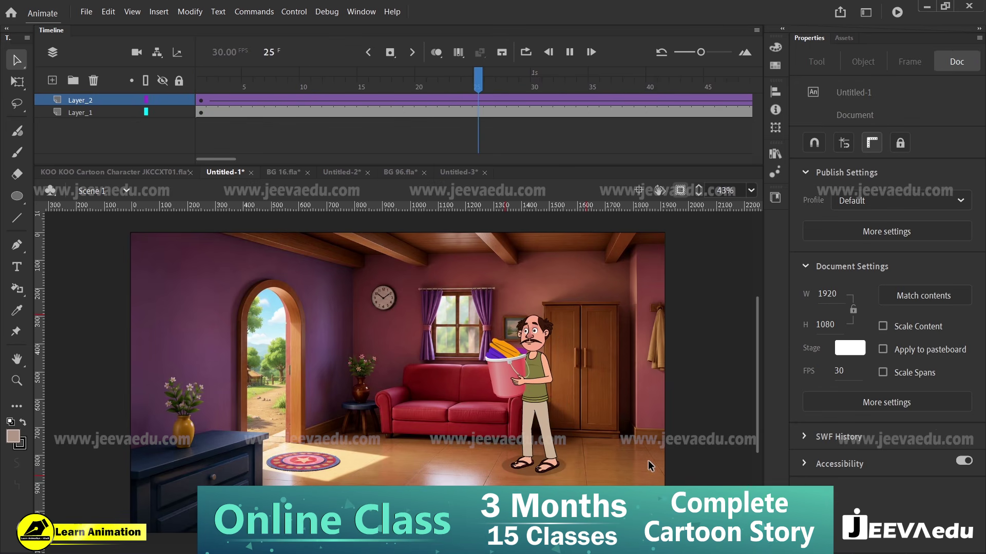
drag(438, 79, 614, 120)
key(Return)
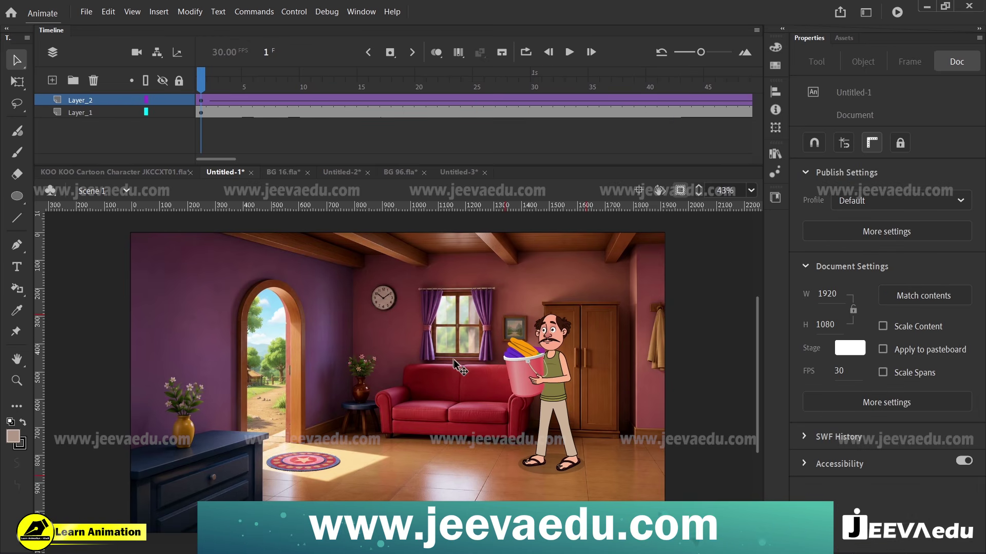
Step: Undo the move of the character at frame 1 so that the walk starts off stage
click(555, 390)
key(Delete)
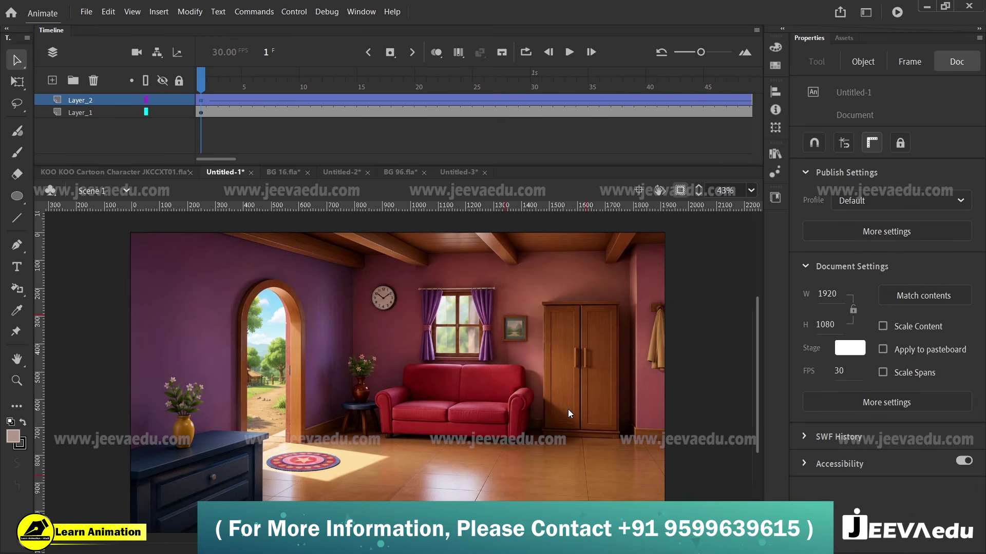
click(568, 409)
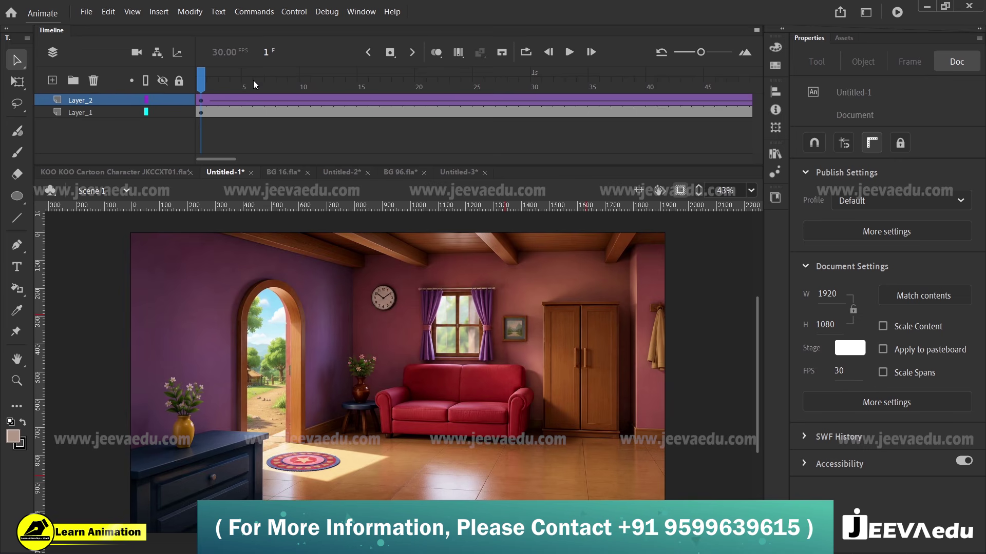
Step: Play the walk from frame 1, and insert keyframes on both layers at frame 101
key(Return)
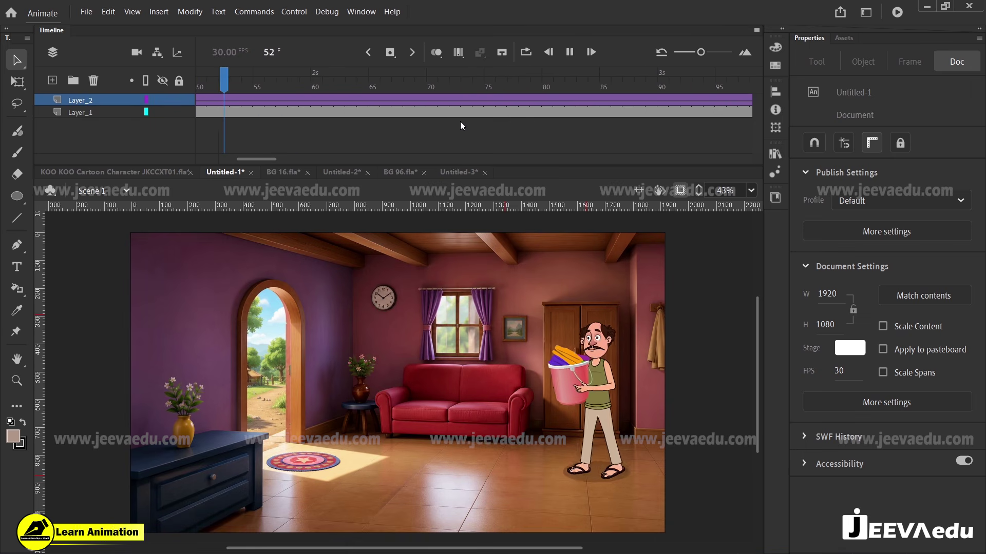
click(628, 87)
drag(628, 88, 672, 126)
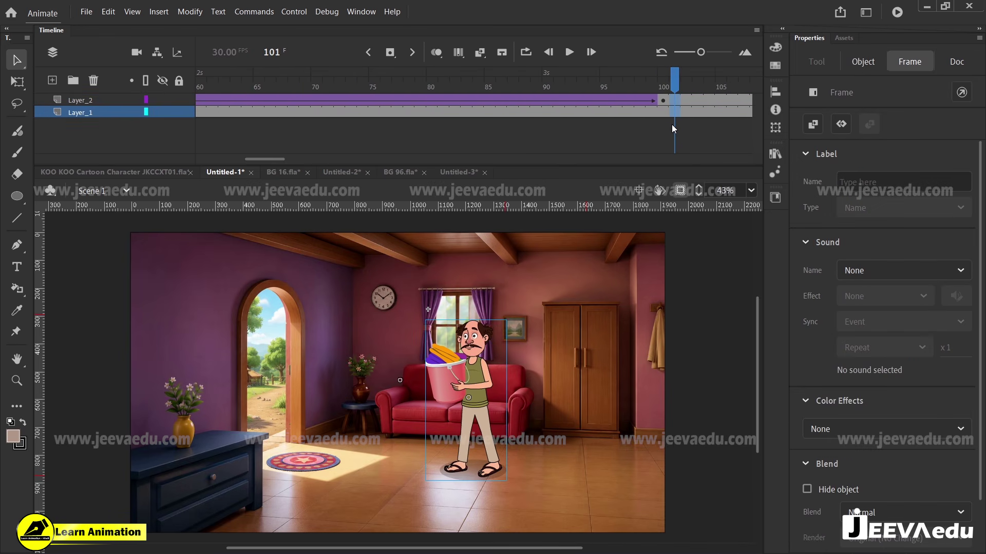
key(F6)
Step: Scale the character and background together at frame 101 by 150% three times in succession
key(ctrl+alt+s)
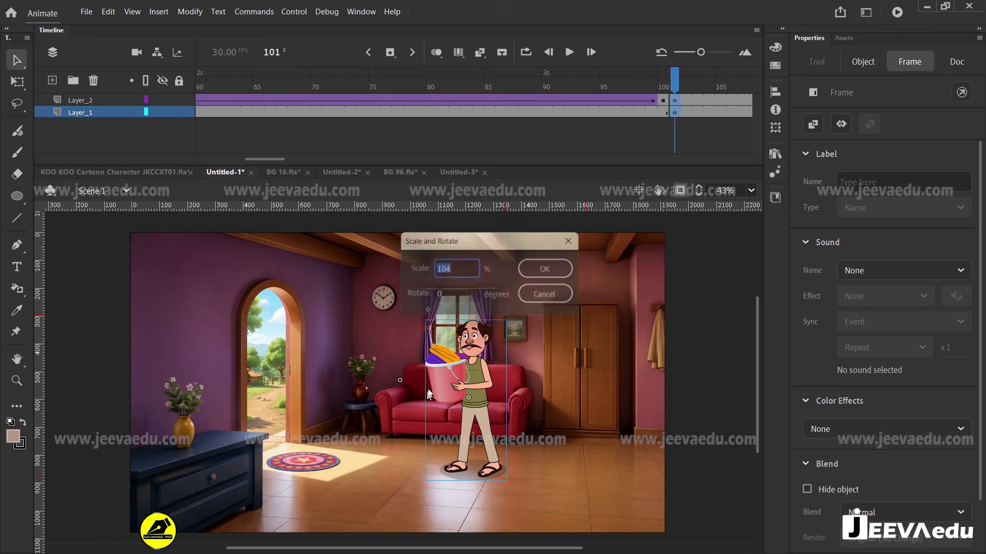
text(150)
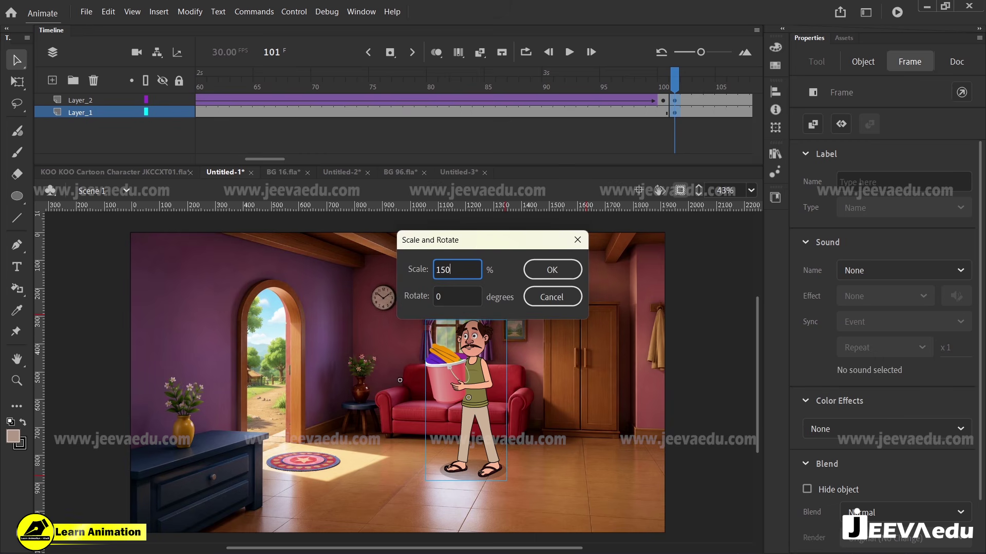
key(Return)
key(ctrl+alt+s)
key(Return)
key(ctrl+alt+s)
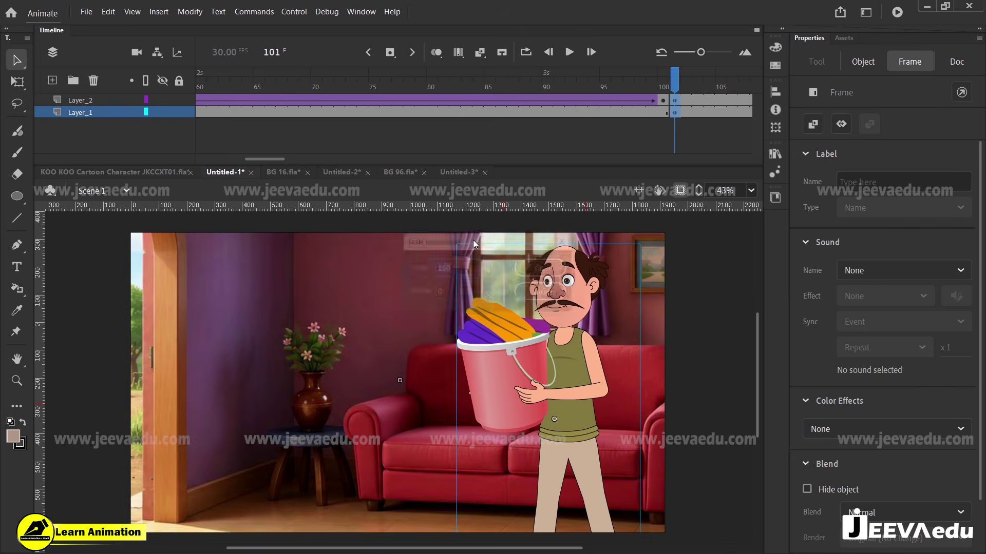
key(Return)
Step: Move the enlarged character and background down about 290 px so the character's head falls inside the stage
ctrl+shift+click(446, 353)
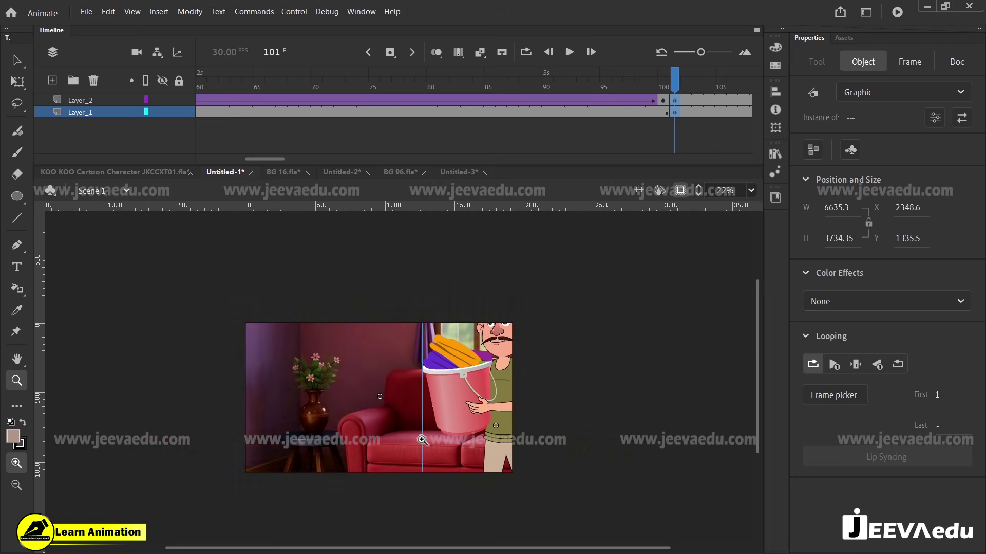
ctrl+click(405, 428)
ctrl+shift+click(376, 363)
drag(458, 375, 459, 415)
Step: At frame 102, move the character slightly up and left, and shift the background left until the sofa is behind him
click(686, 77)
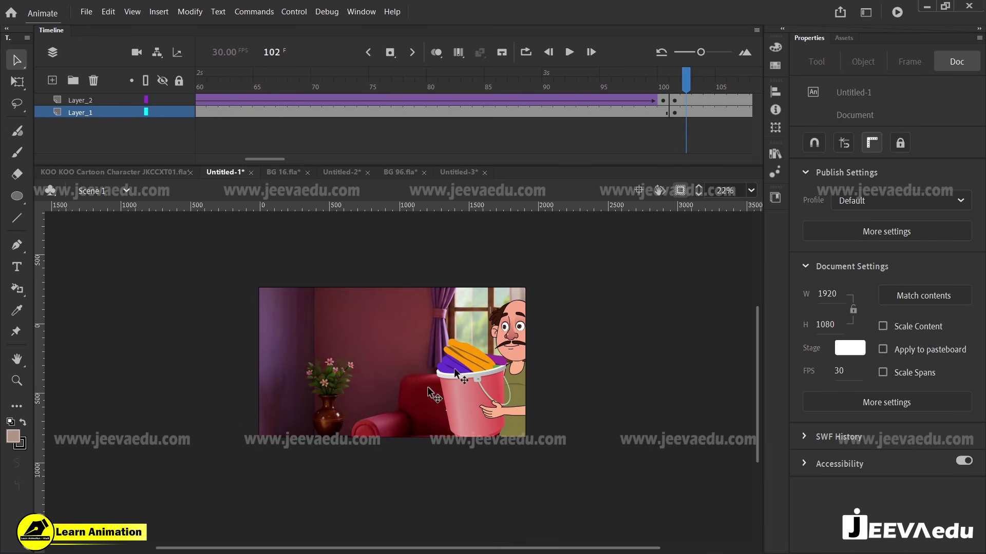
key(z)
drag(243, 275, 465, 449)
key(v)
key(q)
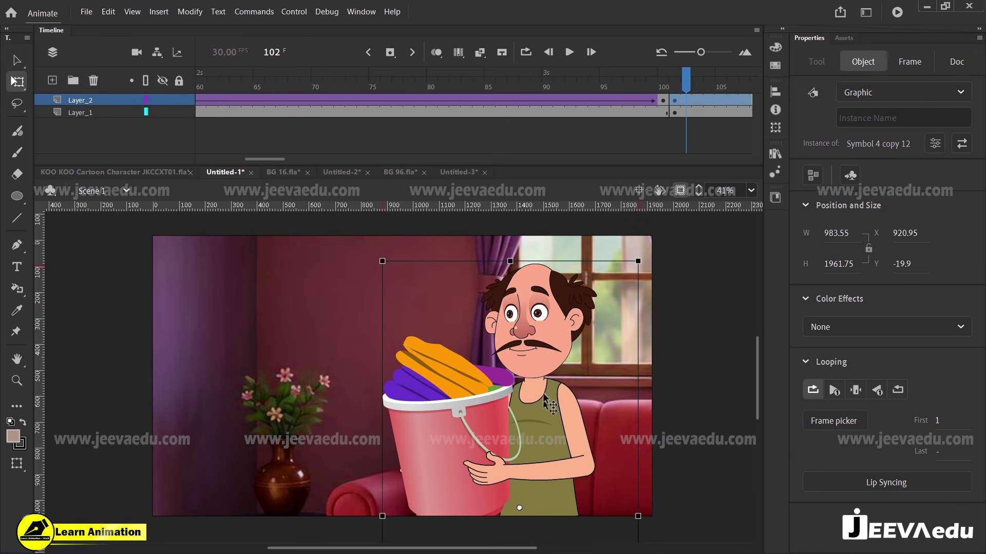
drag(552, 408, 529, 395)
drag(300, 433, 156, 424)
Step: Scale the background at frame 102 by 80% twice and place it at X -1403.75, Y -372.5
key(ctrl+alt+s)
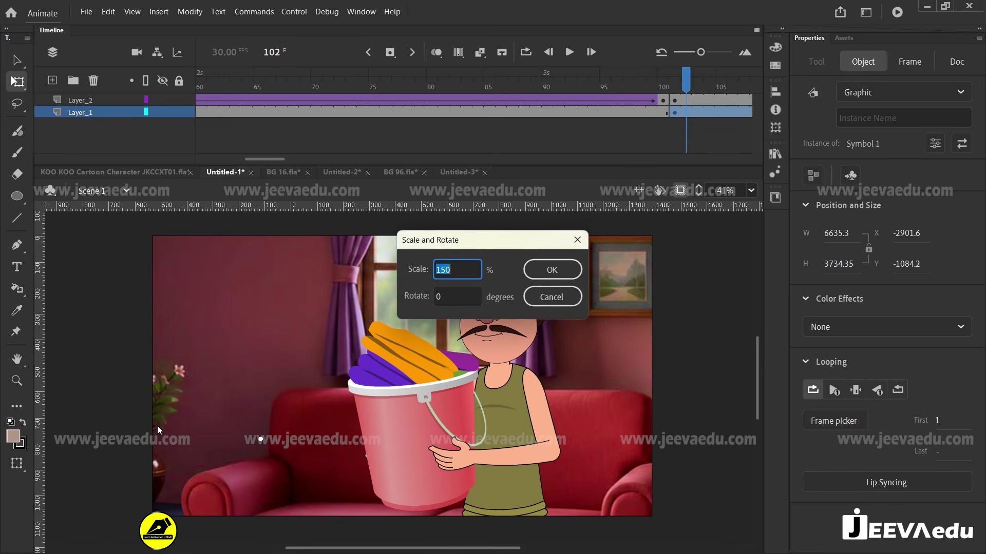
text(80)
key(Return)
key(ctrl+alt+s)
key(Return)
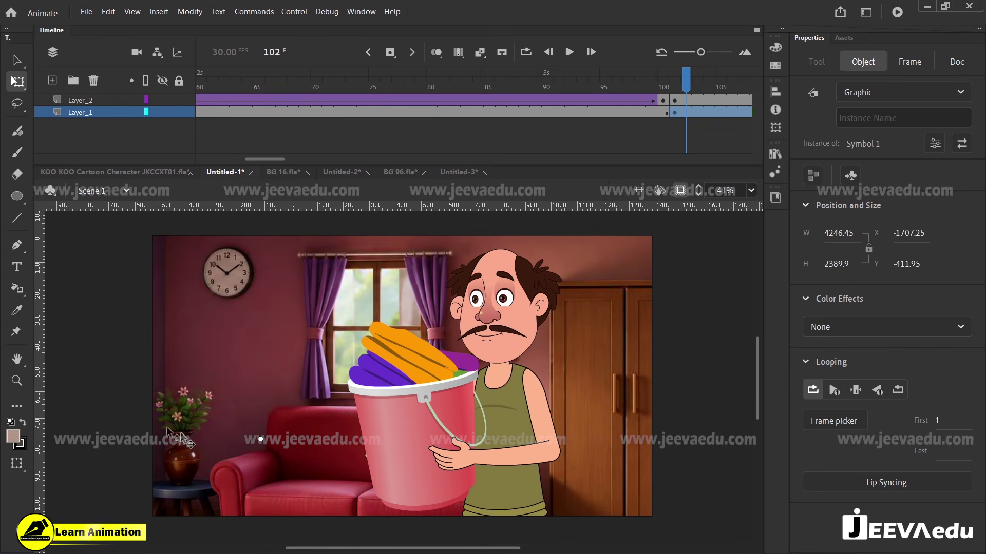
drag(237, 431, 306, 437)
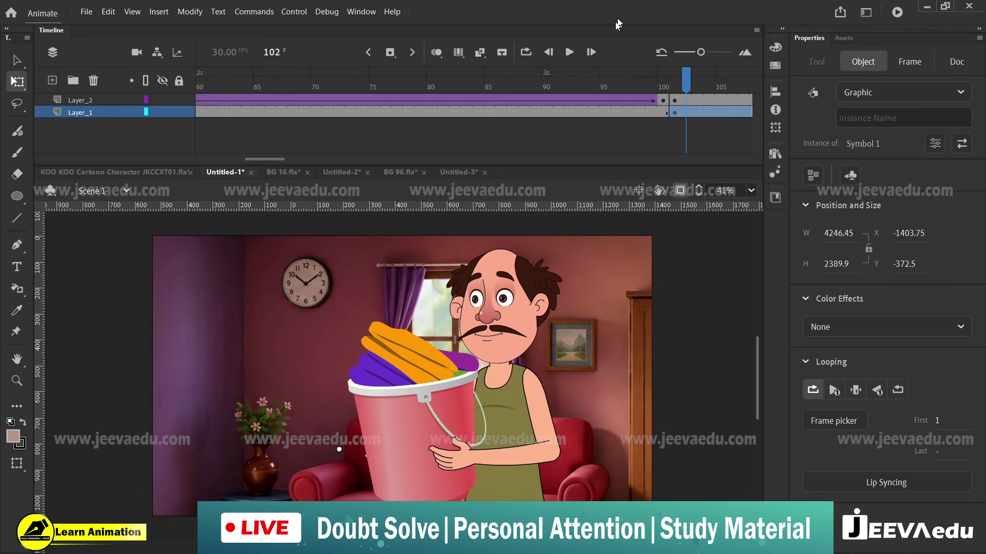
Step: Examine the close-up framing of the character and background at frame 101
click(667, 90)
click(674, 92)
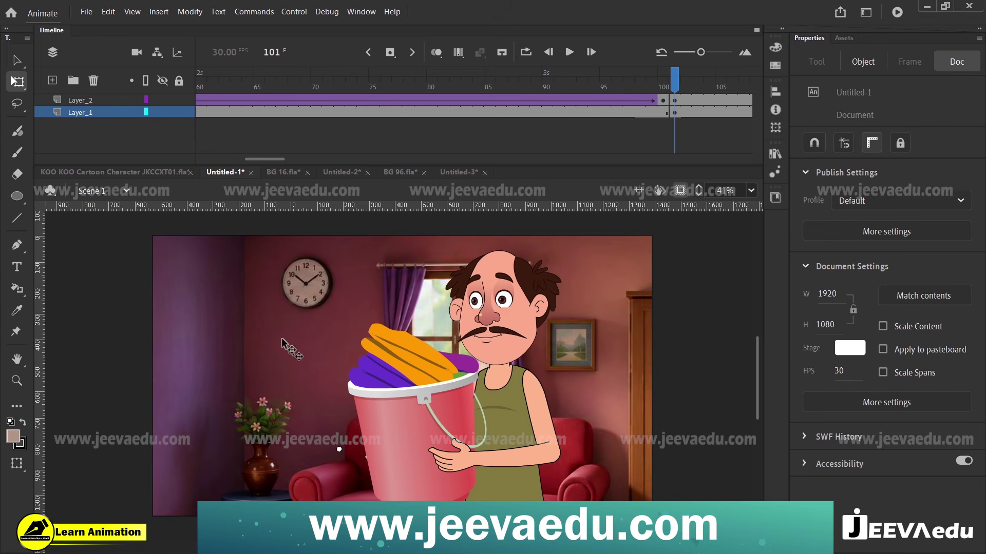
drag(569, 415, 590, 413)
drag(667, 92, 672, 115)
click(604, 314)
key(v)
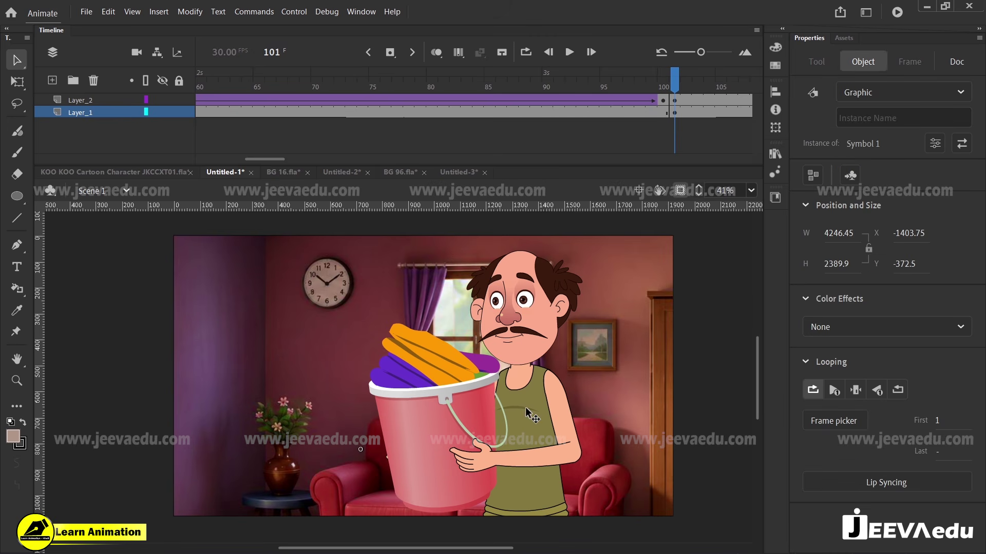
drag(674, 89, 674, 110)
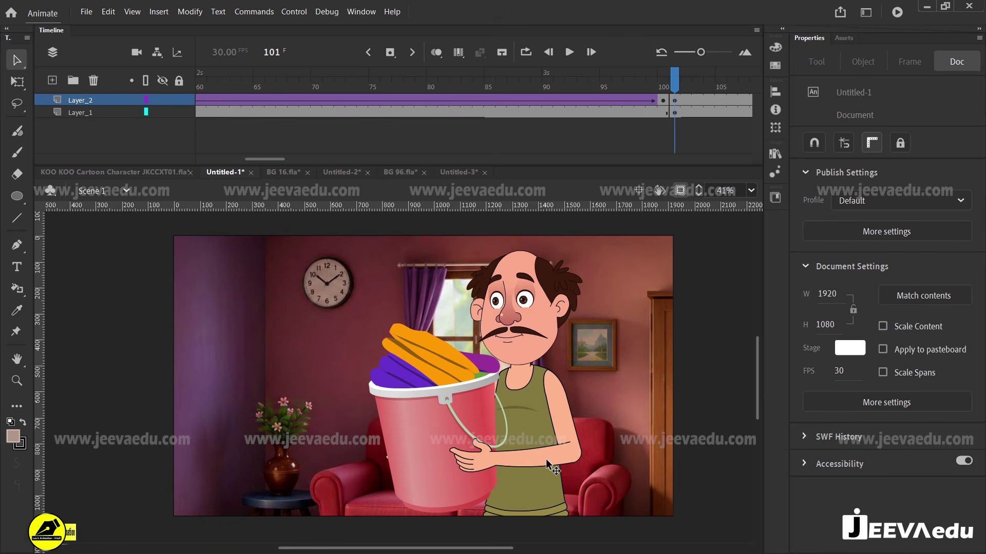
click(532, 436)
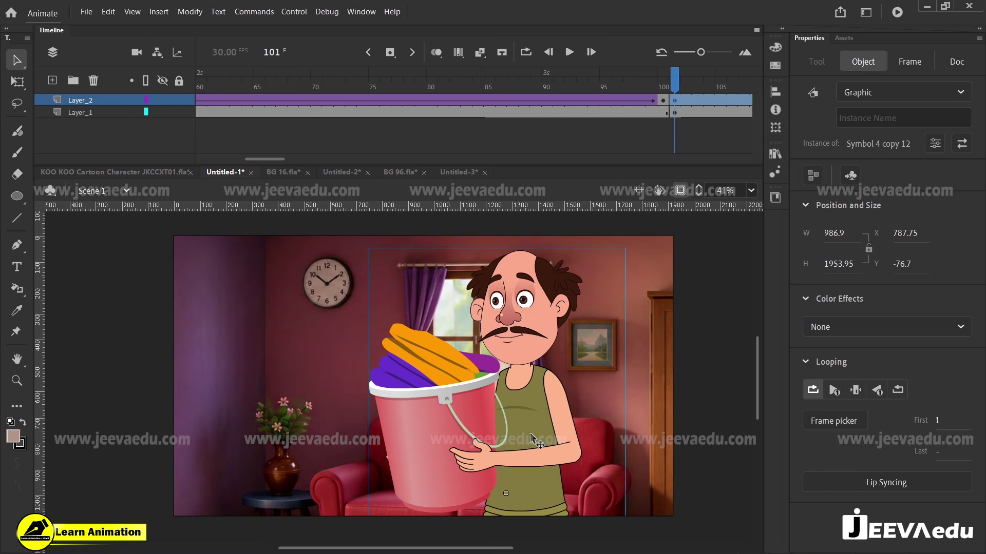
Step: In the Untitled-3 document, break apart the frame 1 character and convert its parts to a graphic symbol named Symbol 2
click(451, 173)
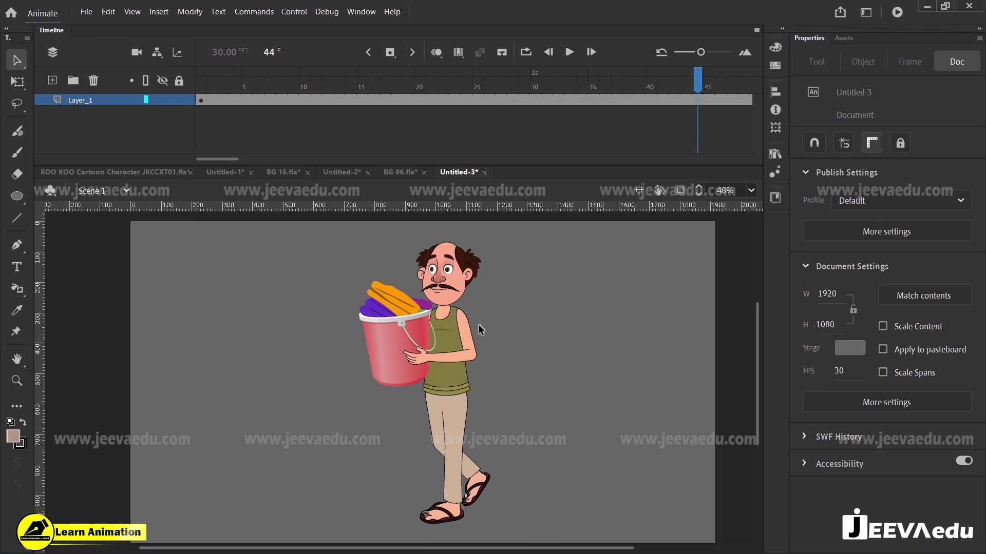
drag(567, 88, 201, 88)
click(454, 348)
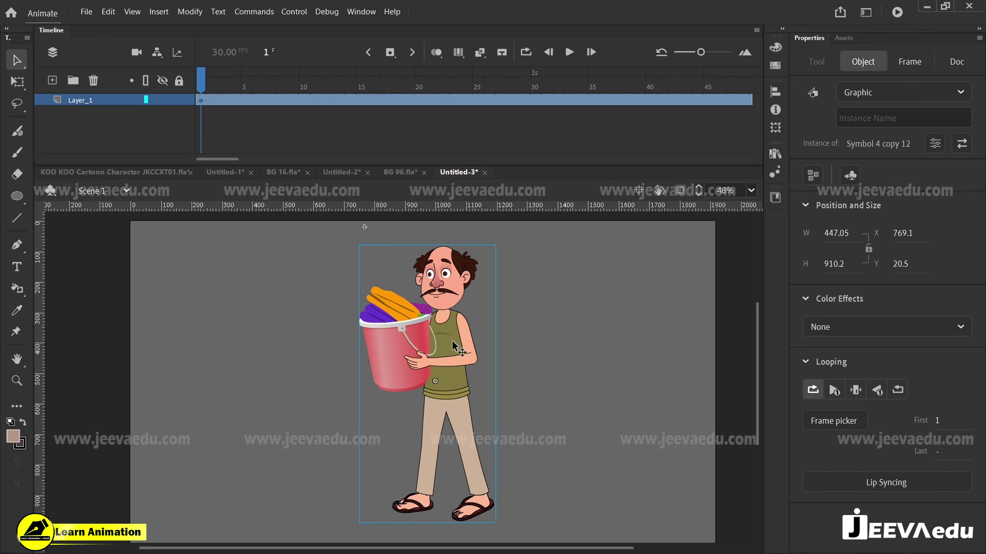
key(ctrl+b)
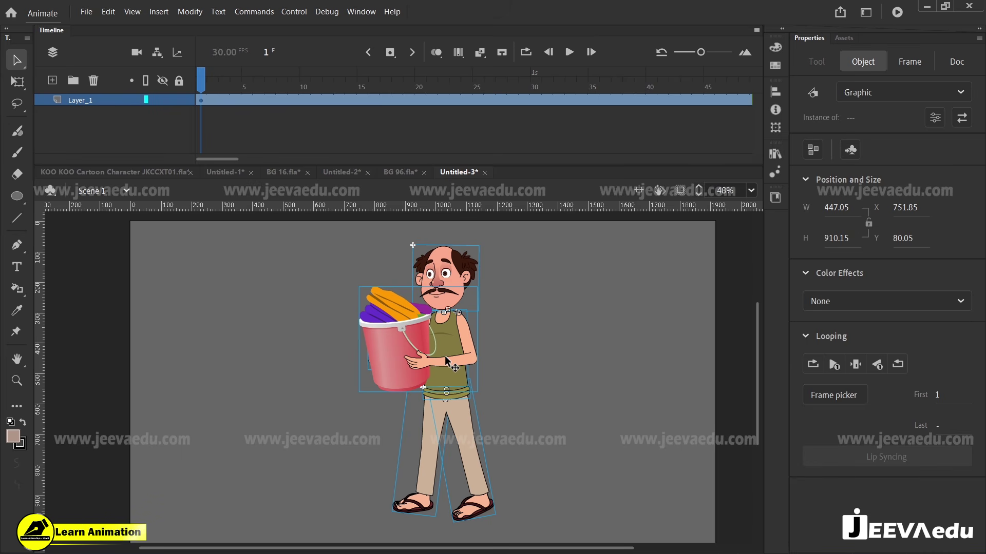
key(F8)
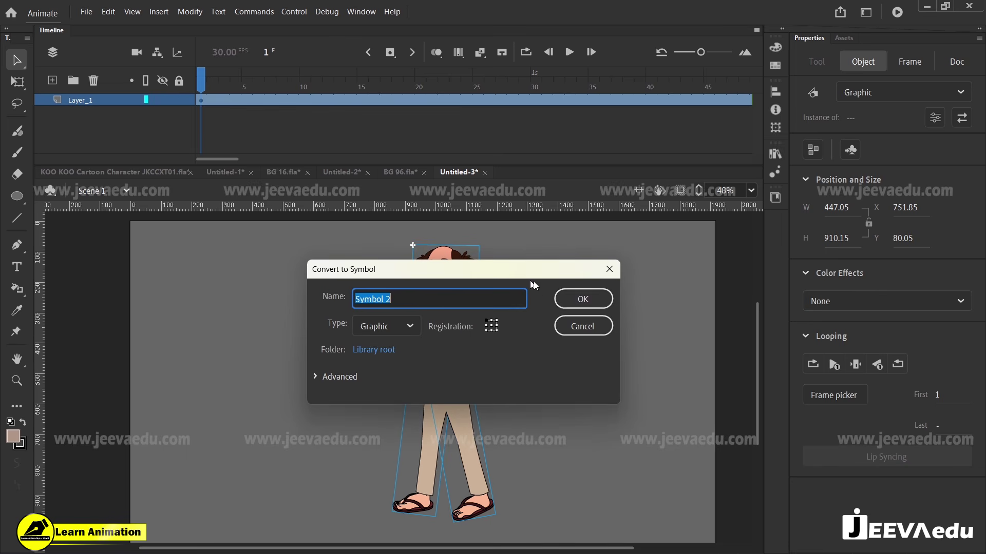
click(576, 297)
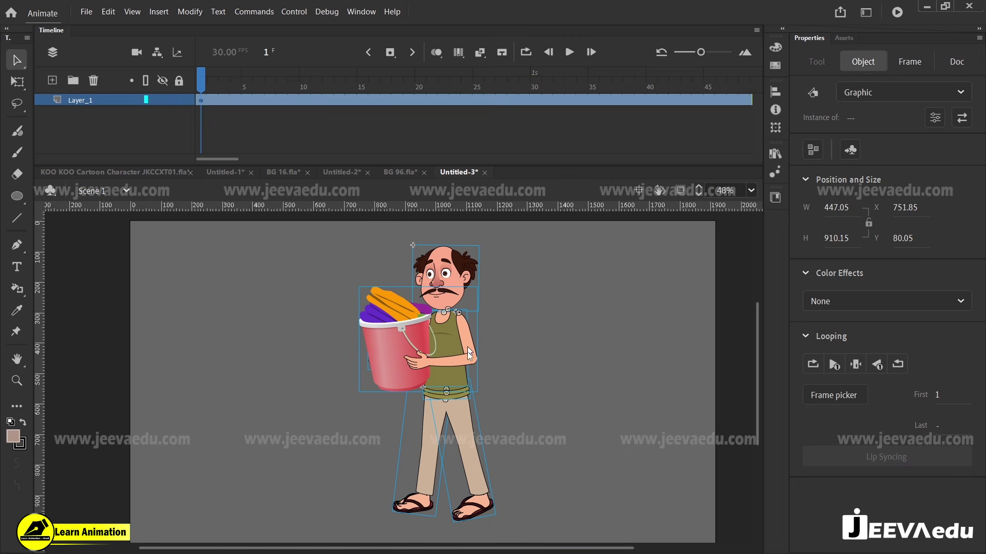
Step: Inside Symbol 2, distribute the body parts to separate layers and extend all the layers' frames
right_click(452, 345)
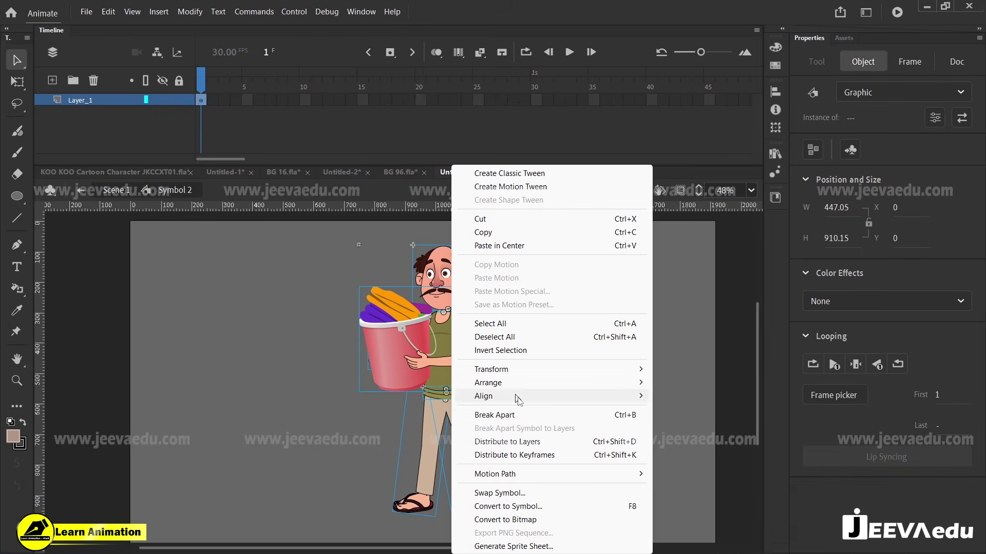
click(513, 442)
drag(244, 105, 474, 230)
key(F5)
drag(489, 84, 200, 94)
Step: Set both legs to single-frame looping and rotate them inward into a straight standing pose
click(434, 462)
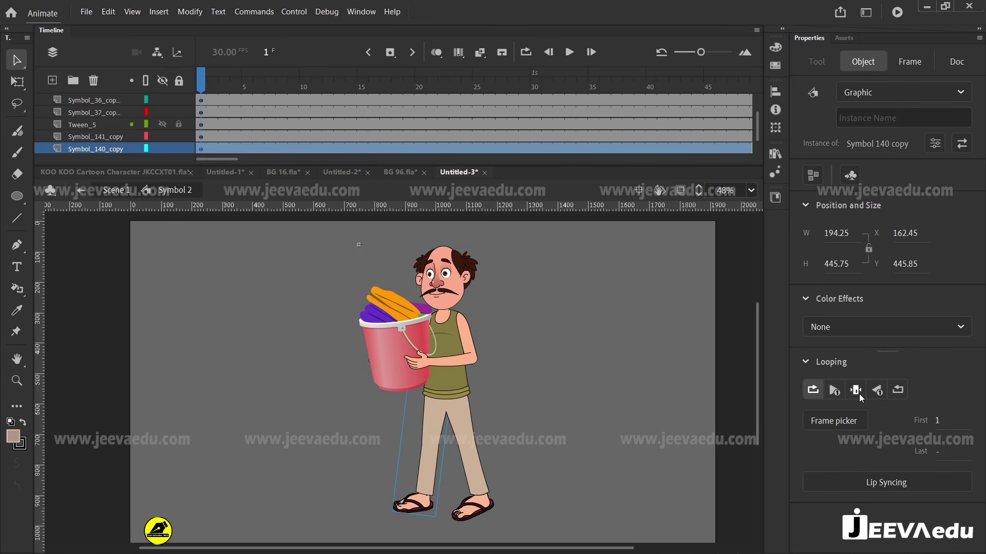
click(480, 482)
click(856, 390)
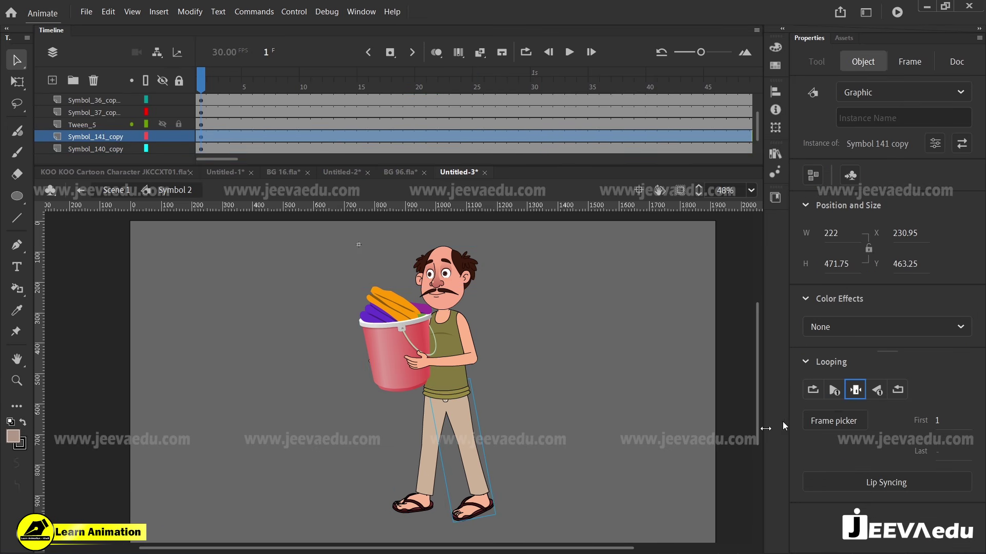
key(q)
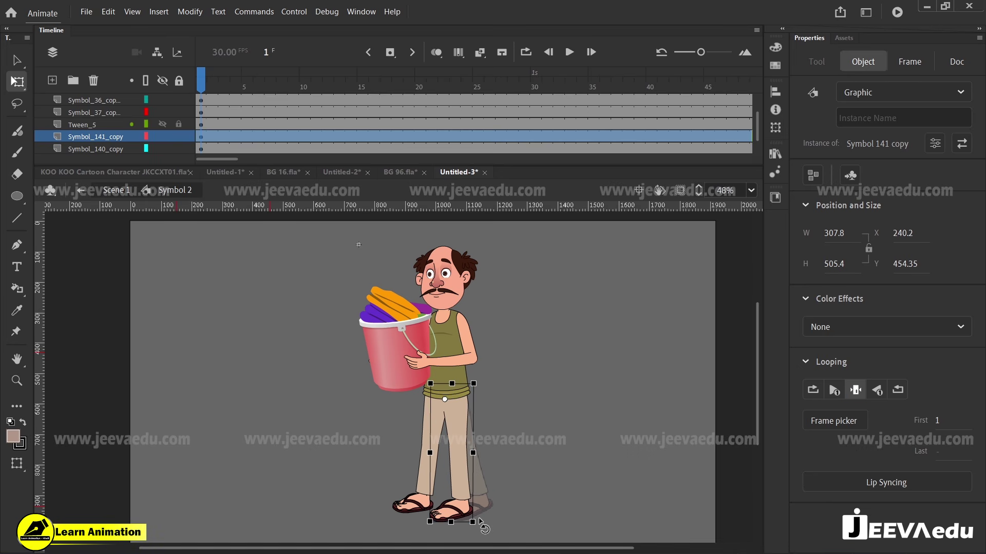
click(403, 510)
drag(387, 522, 400, 525)
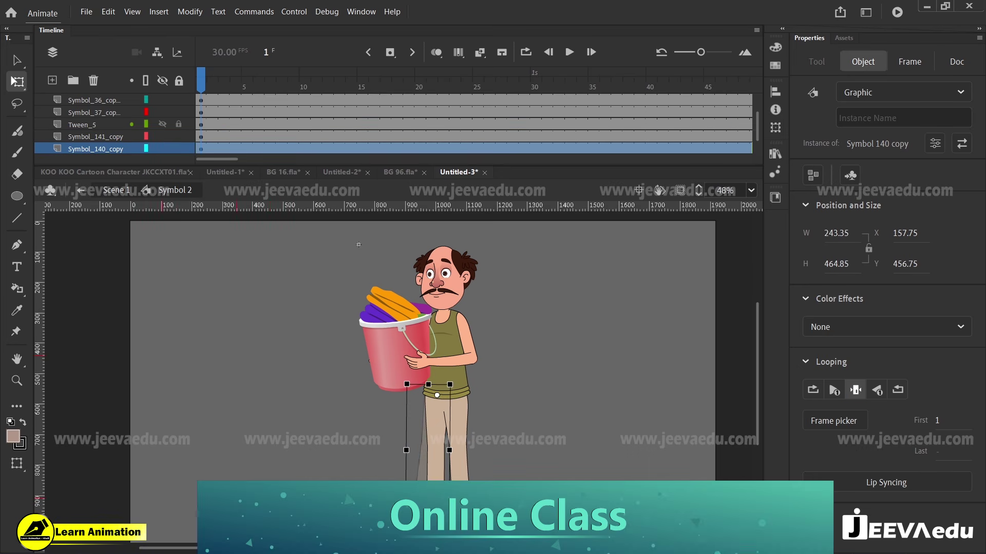
click(229, 172)
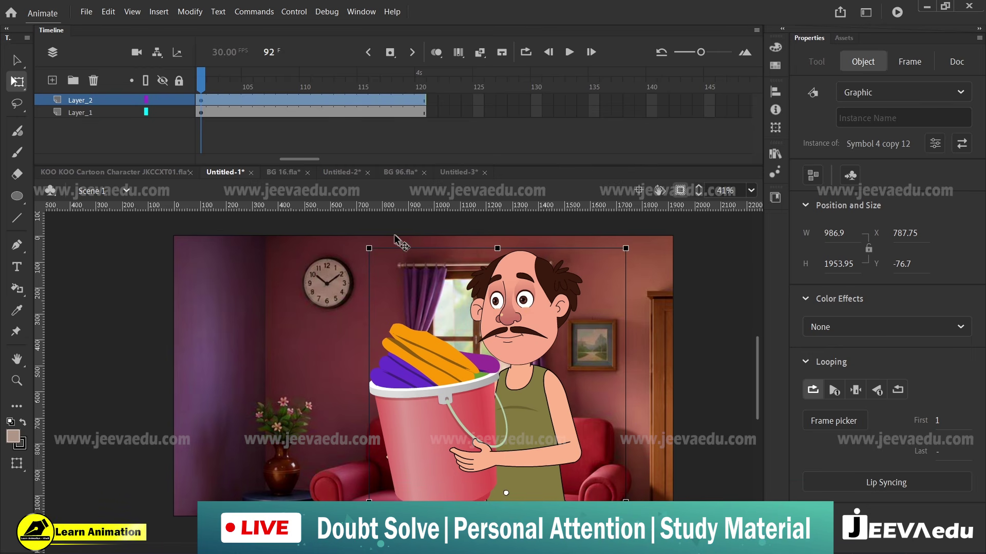
click(458, 173)
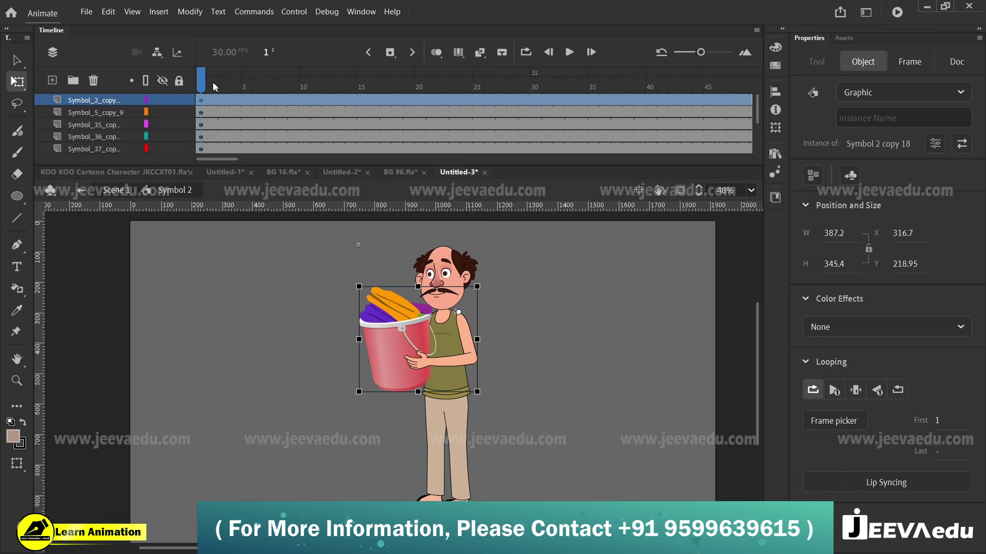
click(317, 86)
click(235, 110)
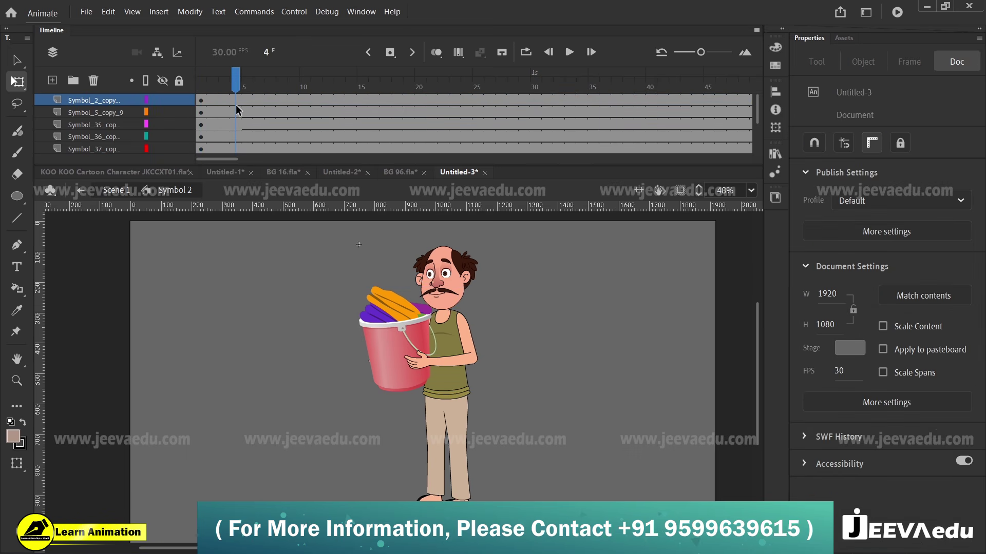
drag(232, 98, 235, 181)
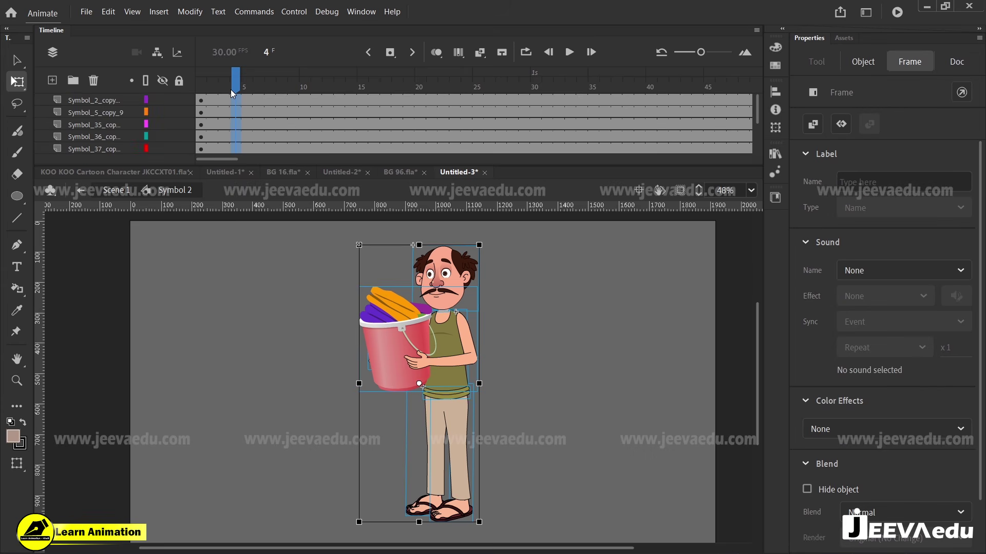
key(F6)
drag(254, 83, 210, 125)
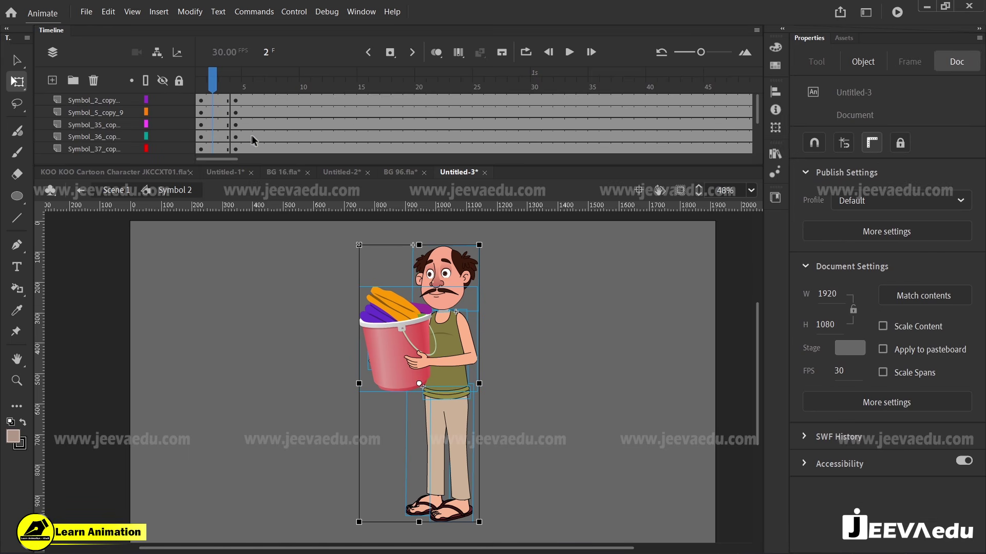
key(ctrl+z)
key(ctrl+z)
Step: Set the character's head at frame 1 of the symbol to single-frame looping
click(235, 83)
drag(236, 85, 200, 84)
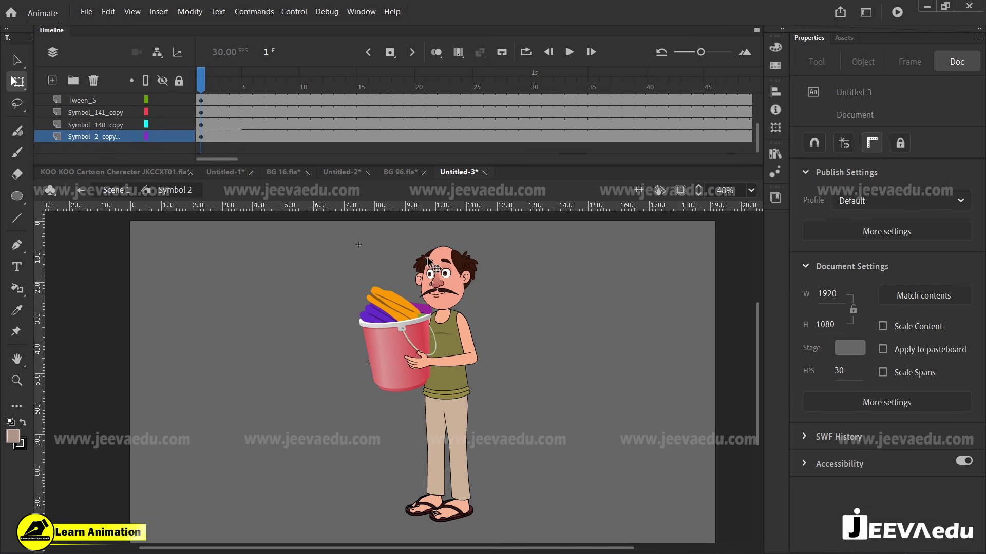
click(457, 275)
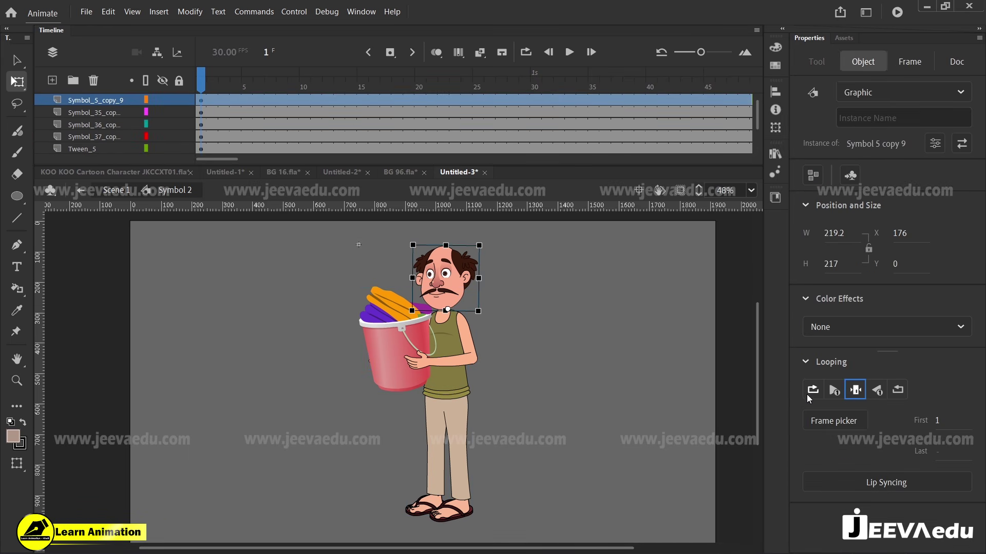
Step: Insert keyframes on all of the symbol's layers at frame 4
drag(322, 85, 388, 101)
drag(228, 118, 238, 175)
scroll(232, 108, up, 1)
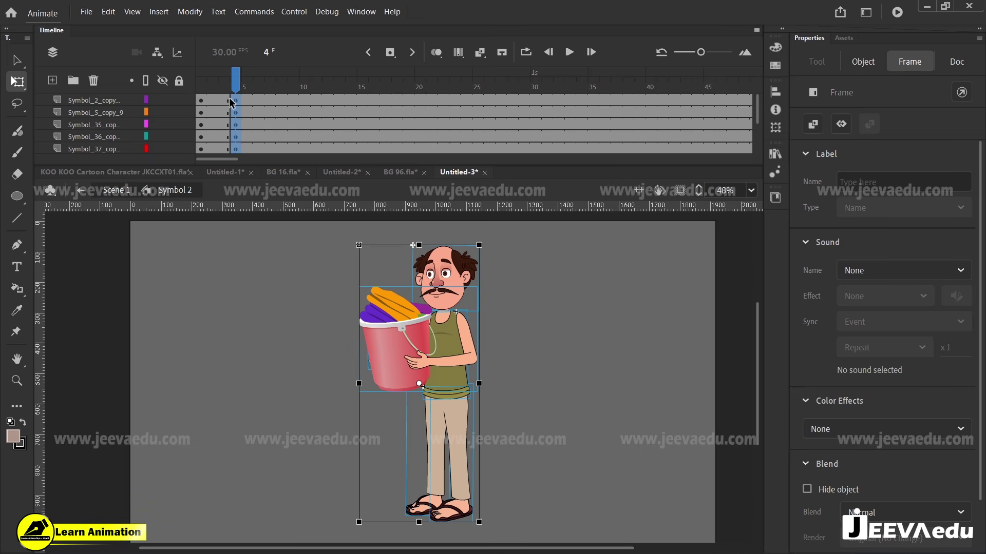
Step: Insert keyframes at frame 14 on all the symbol's layers and apply classic tweens with Classic Ease-Out 100 between the keyframes
drag(237, 84, 355, 177)
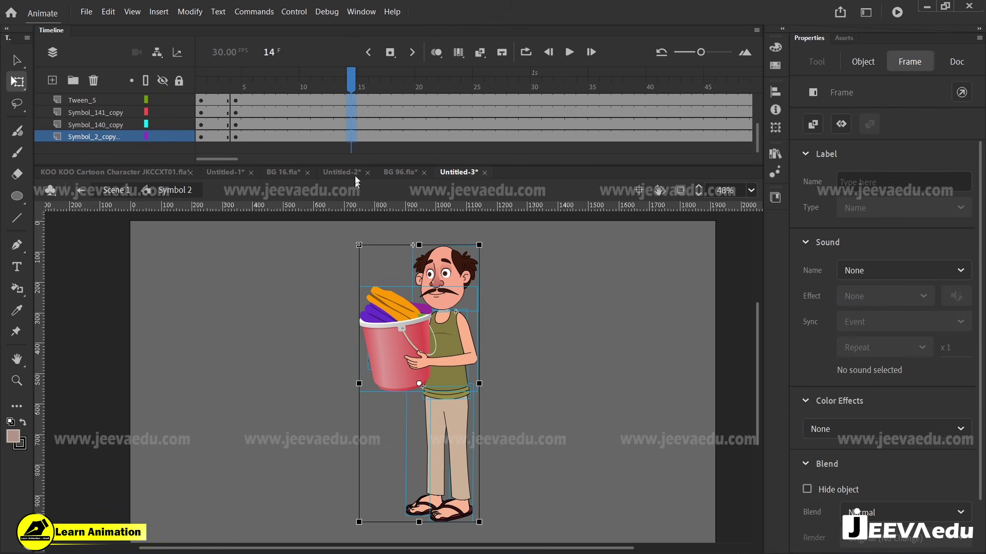
scroll(361, 125, up, 3)
drag(351, 90, 259, 182)
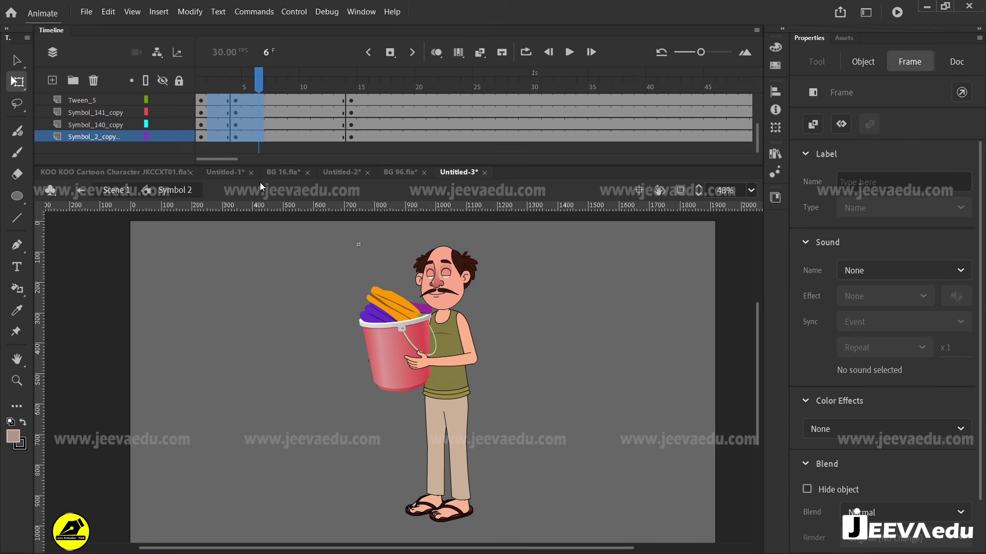
right_click(246, 123)
scroll(262, 98, up, 3)
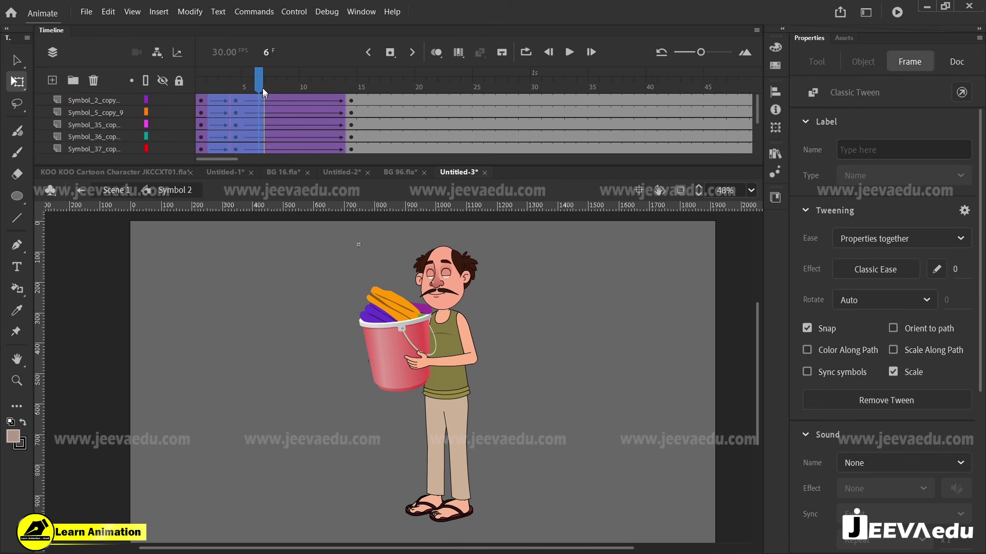
click(261, 84)
drag(252, 86, 292, 185)
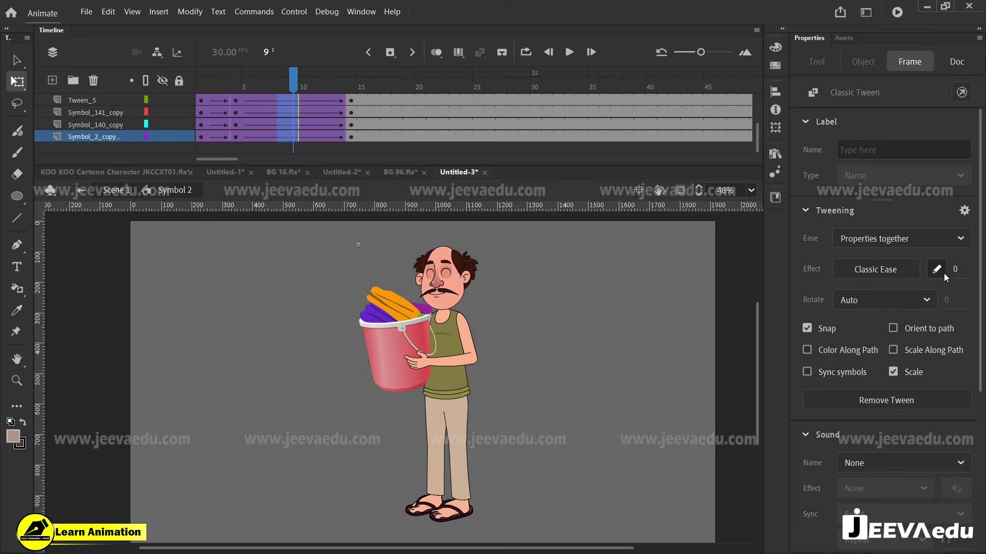
Step: At frame 4, skew all the character's body parts together slightly to the right
drag(293, 77, 233, 106)
key(v)
drag(318, 248, 523, 450)
key(z)
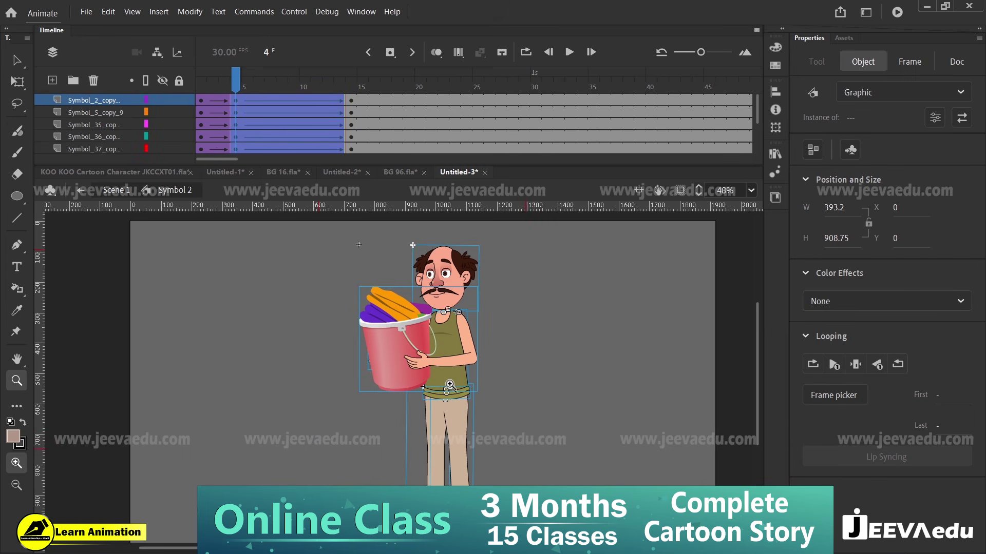
click(440, 286)
click(411, 376)
key(q)
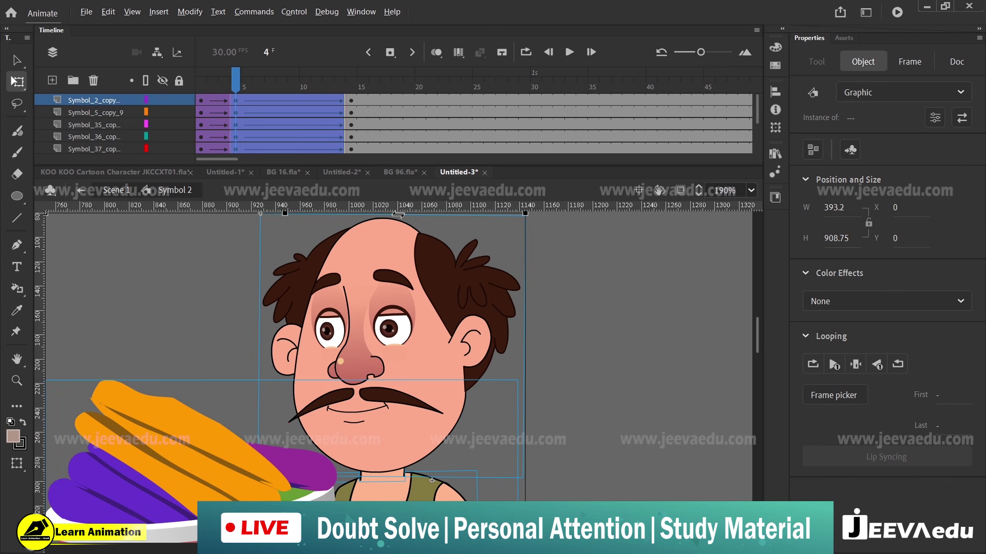
drag(398, 215, 410, 219)
key(z)
alt+click(388, 365)
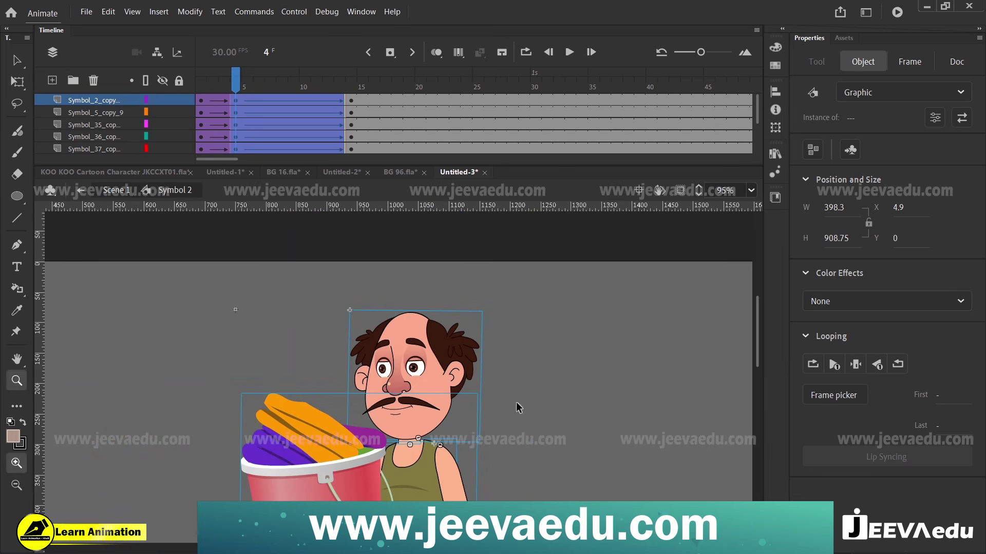
Step: Rotate the character's head slightly clockwise at frame 4
key(v)
click(518, 407)
click(440, 387)
key(q)
drag(488, 312, 497, 315)
key(z)
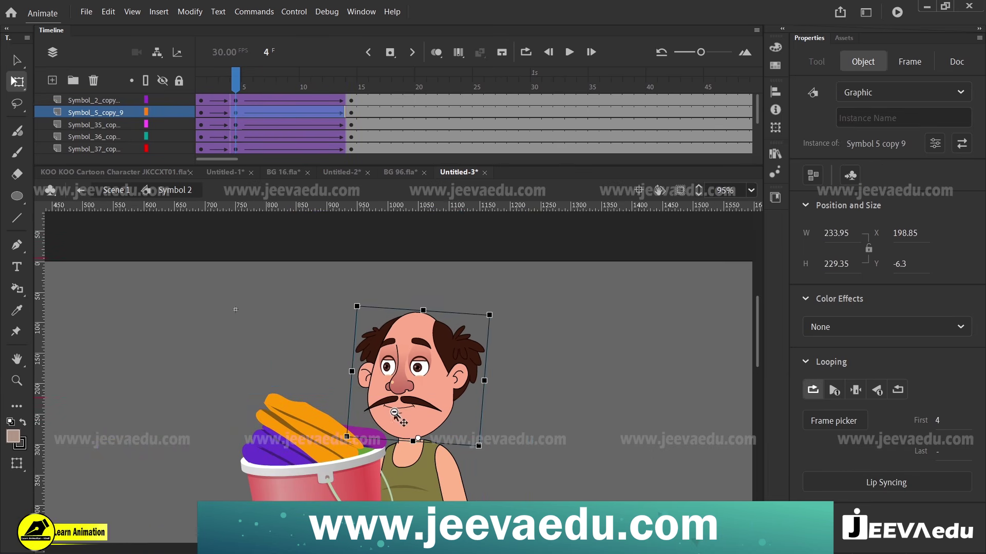
Step: Rotate the arm holding the bucket slightly clockwise at frame 4 so the bucket lifts a little
alt+click(394, 413)
click(335, 446)
key(v)
click(418, 357)
key(q)
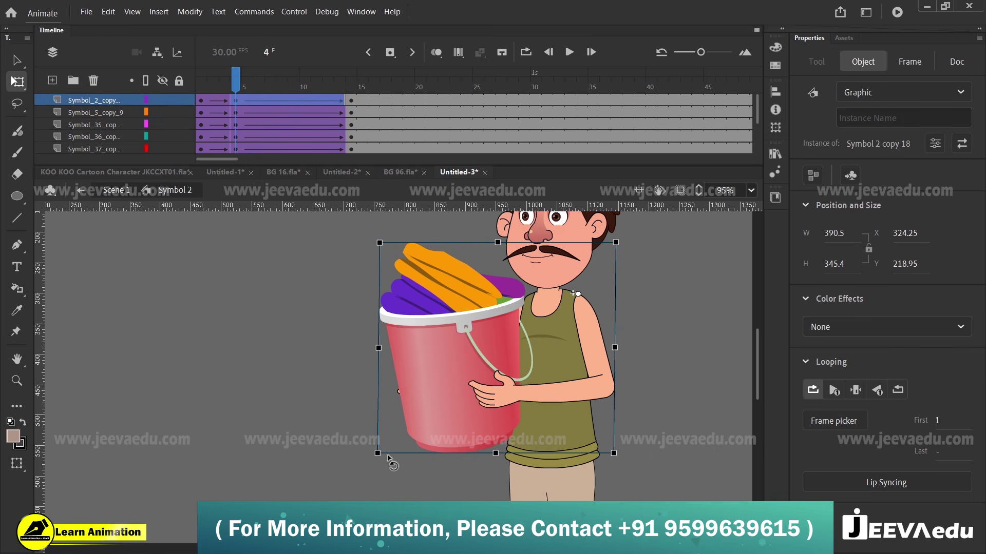
drag(385, 462, 367, 442)
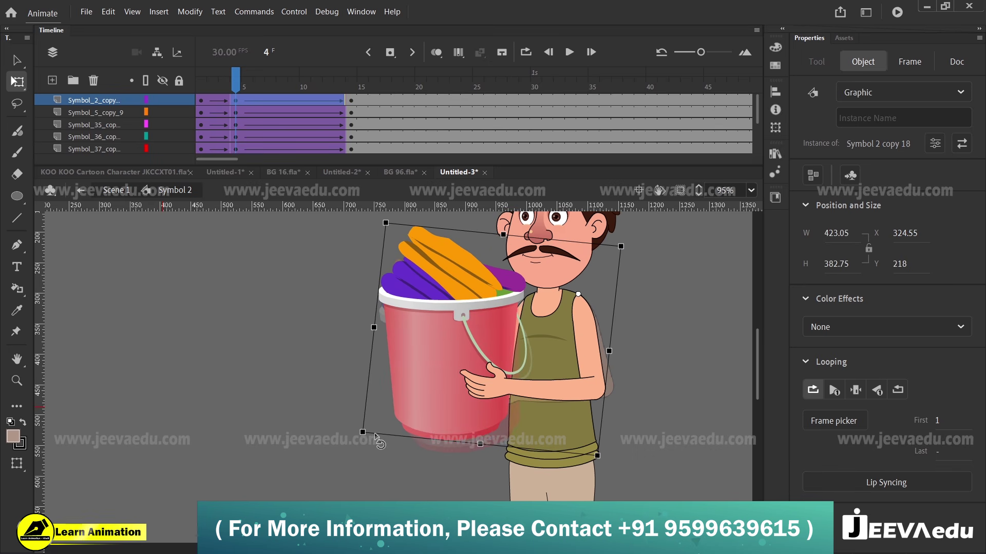
key(ctrl+z)
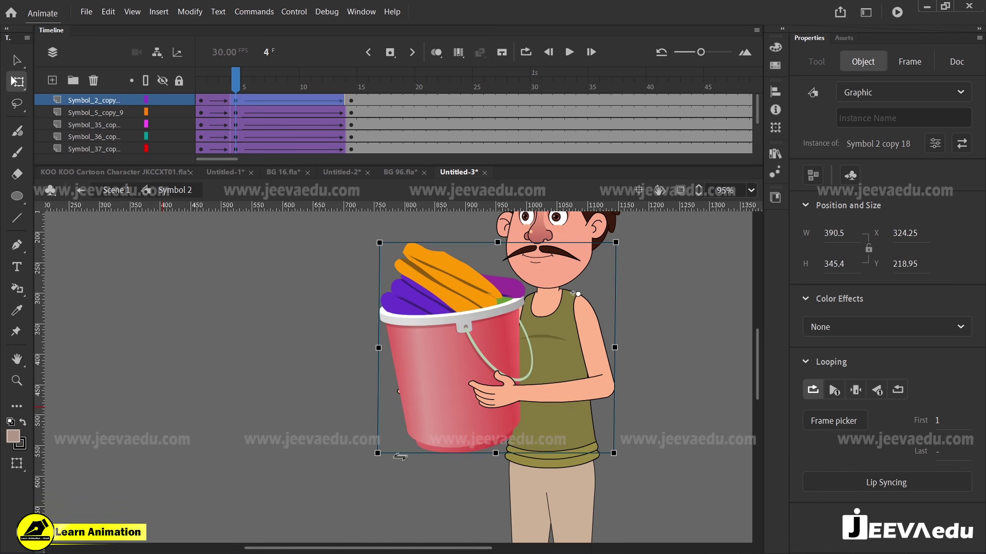
drag(380, 467, 367, 443)
Step: Scrub and play the symbol's animation from its first frames to check the body movement
click(222, 100)
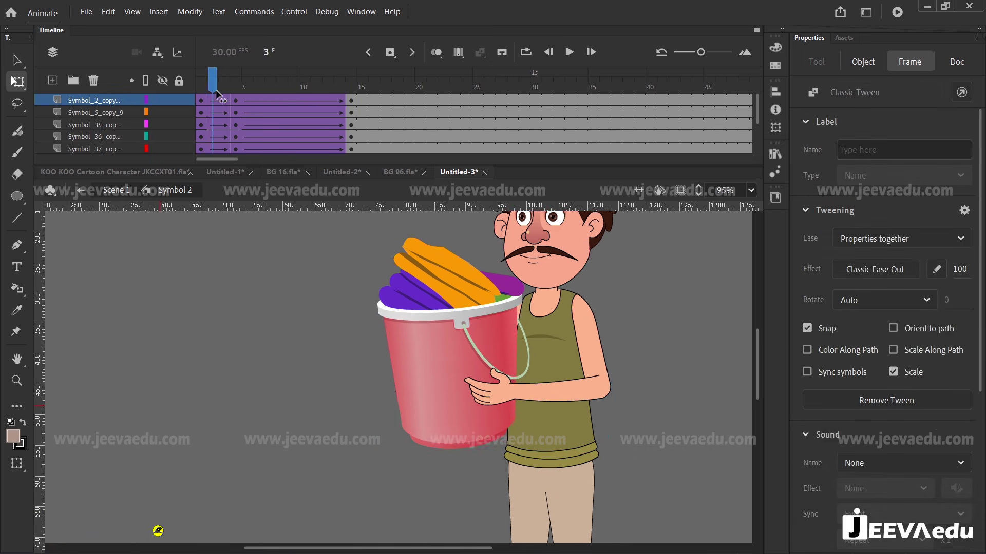
drag(220, 100, 168, 118)
key(Return)
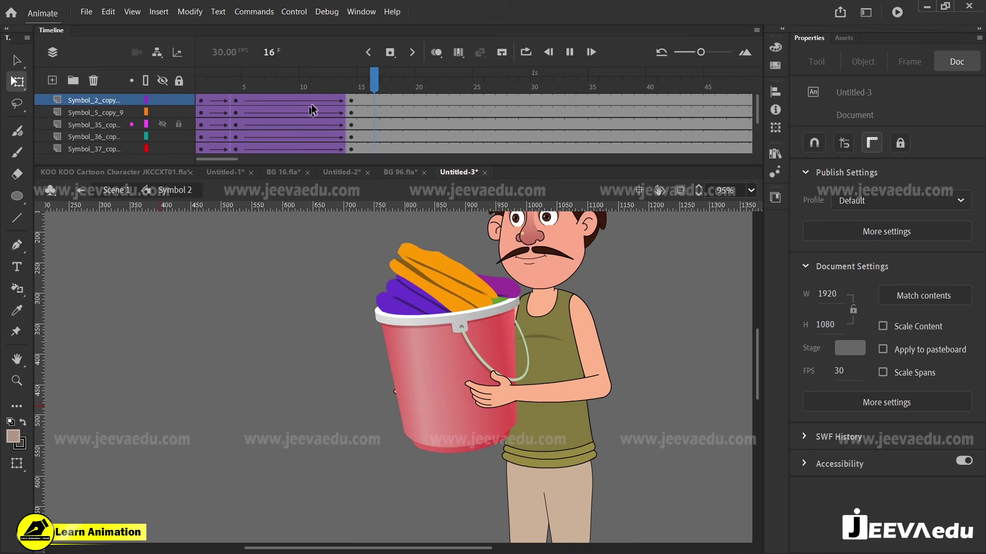
drag(323, 89, 218, 85)
key(Return)
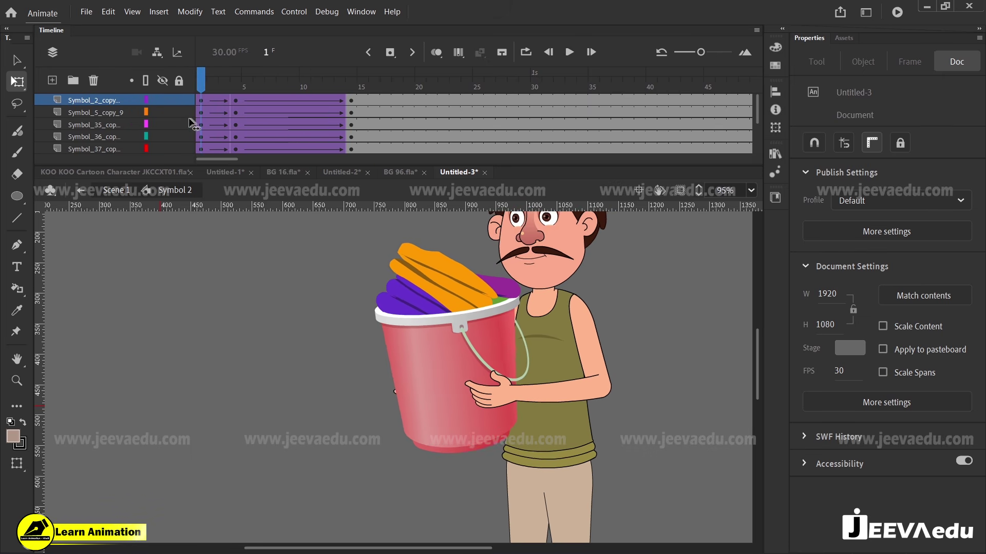
key(Return)
drag(215, 120, 245, 135)
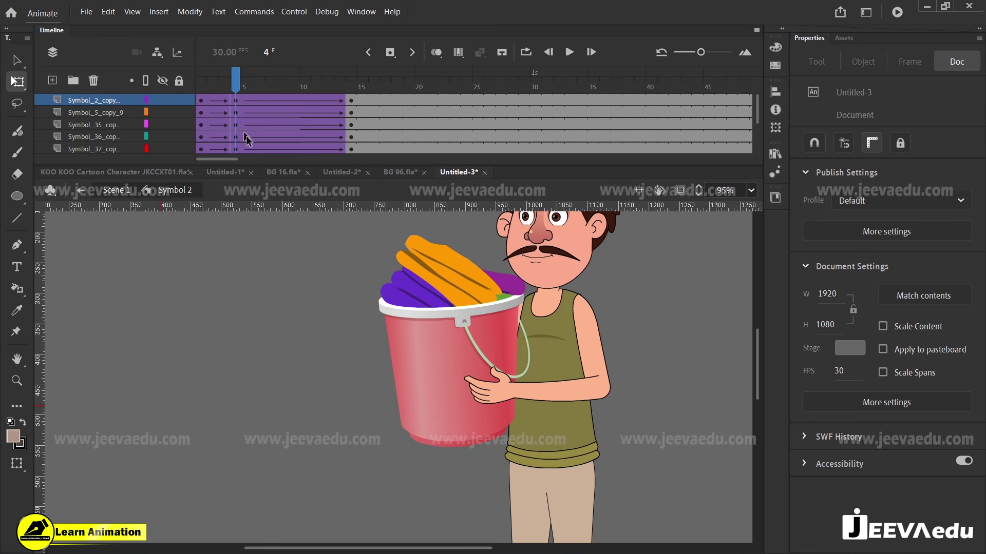
Step: At frame 14, rotate the upper body and bucket slightly counterclockwise around a pivot placed at the waist
key(z)
alt+click(435, 394)
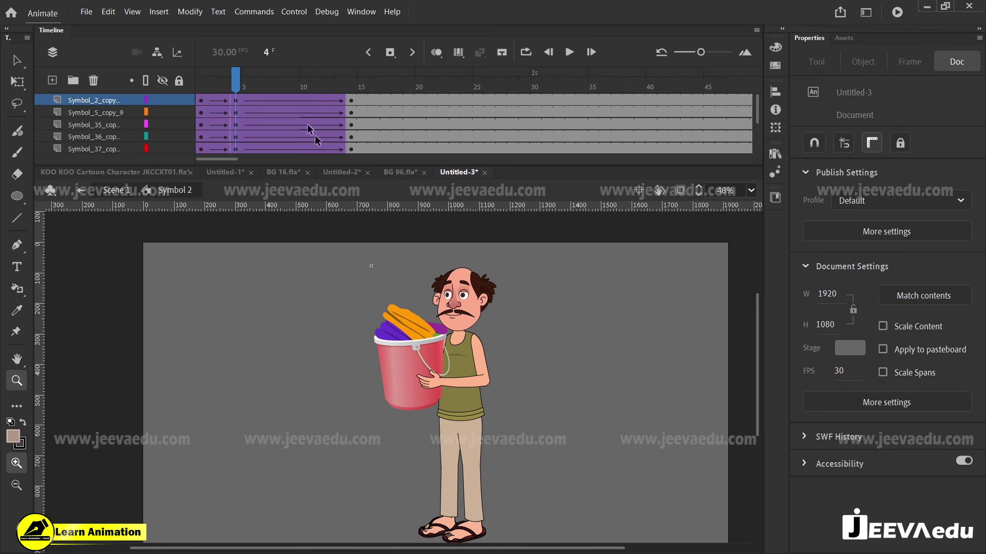
drag(236, 85, 353, 122)
key(v)
drag(545, 279, 365, 426)
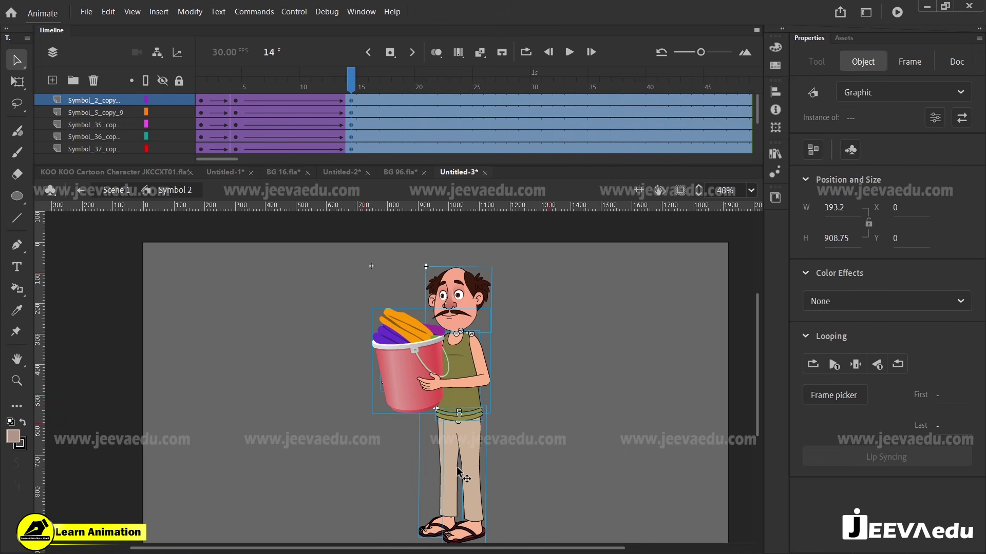
click(525, 426)
drag(537, 266, 369, 370)
drag(452, 369, 367, 341)
key(ctrl+z)
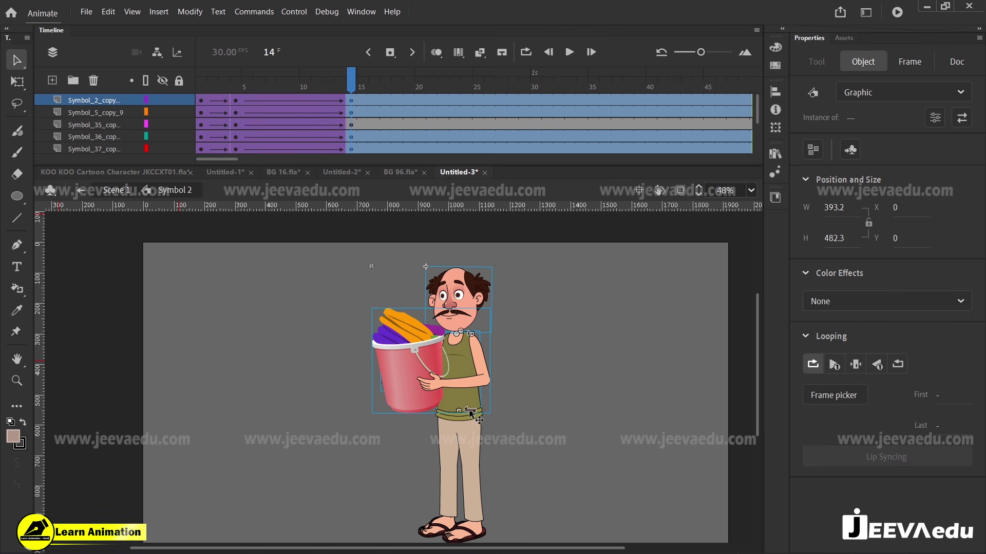
key(q)
click(464, 419)
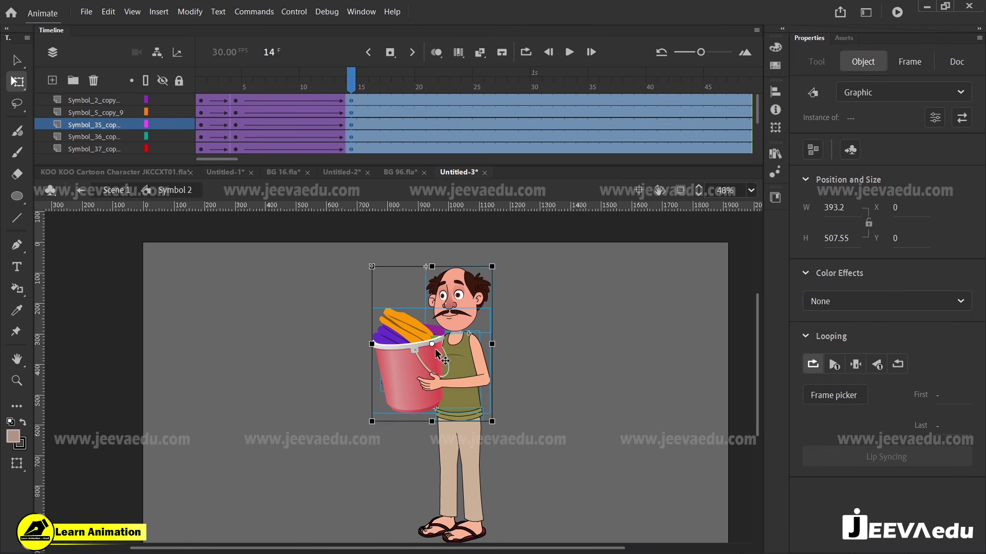
drag(458, 417, 457, 417)
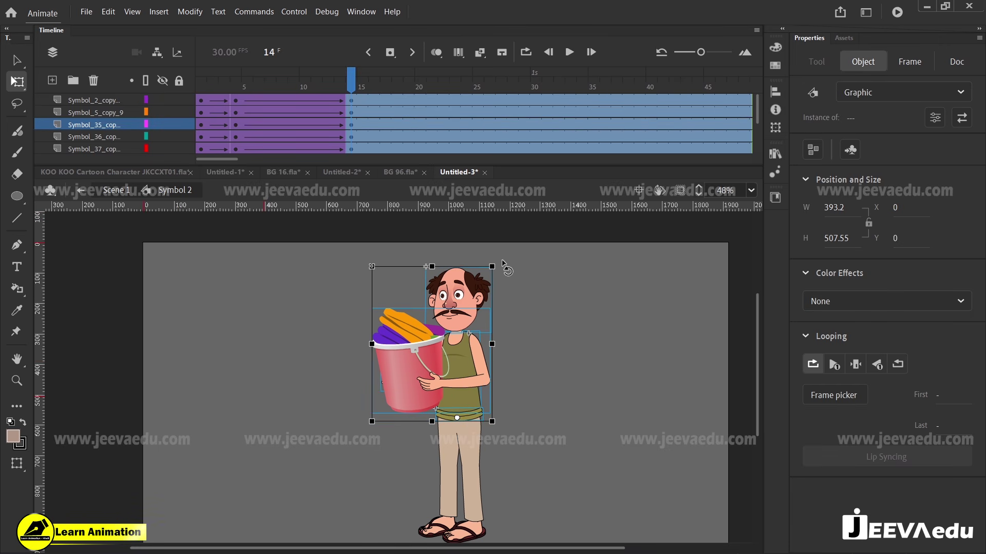
drag(502, 260, 494, 257)
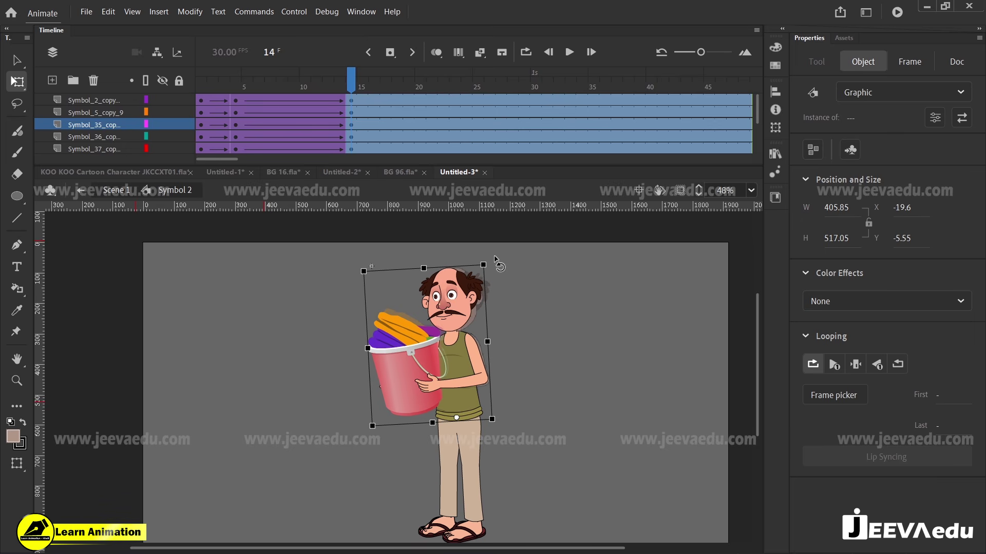
Step: Skew the whole character slightly to the left at frame 14
click(408, 334)
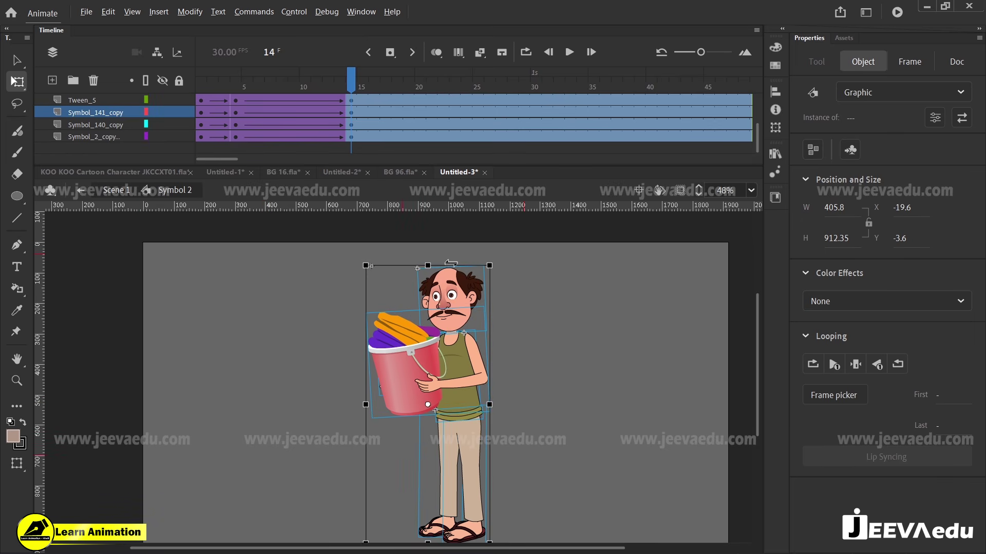
drag(453, 262, 449, 262)
click(529, 359)
Step: Rotate the arm holding the bucket clockwise at frame 14 to raise the bucket
key(z)
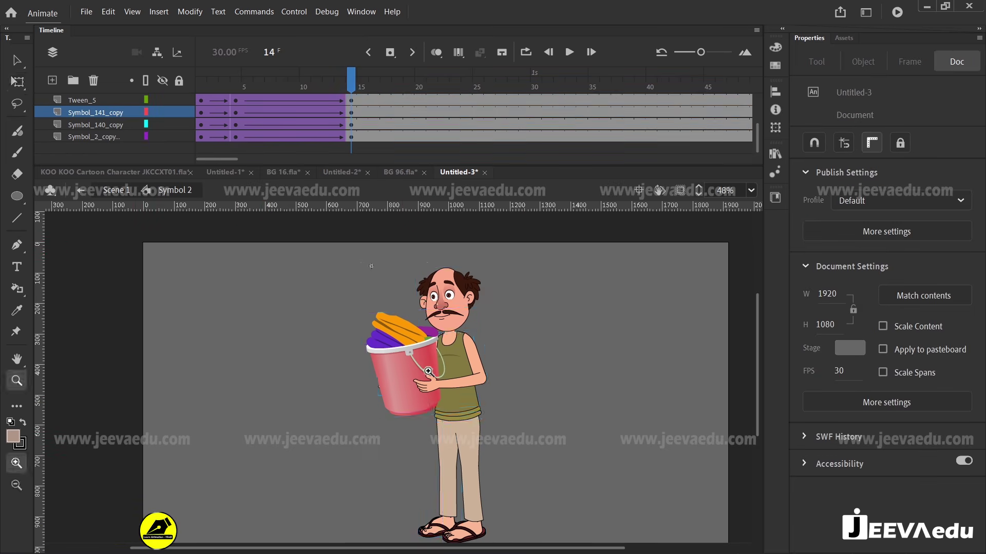
click(427, 368)
key(v)
click(374, 416)
click(378, 419)
key(q)
drag(279, 471, 245, 425)
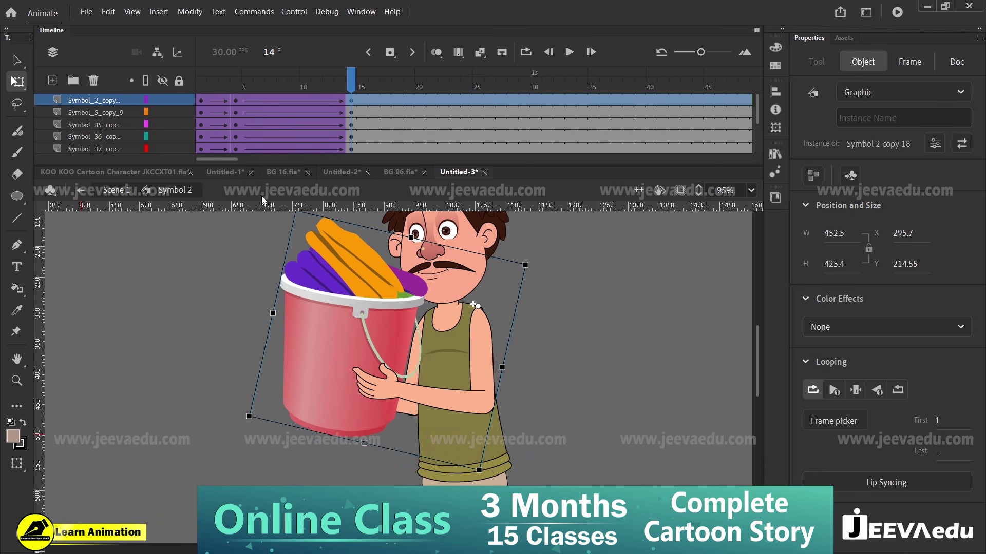
Step: Inside the arm-and-bucket symbol, extend the frames of all three layers, and return to Symbol 2
double_click(340, 333)
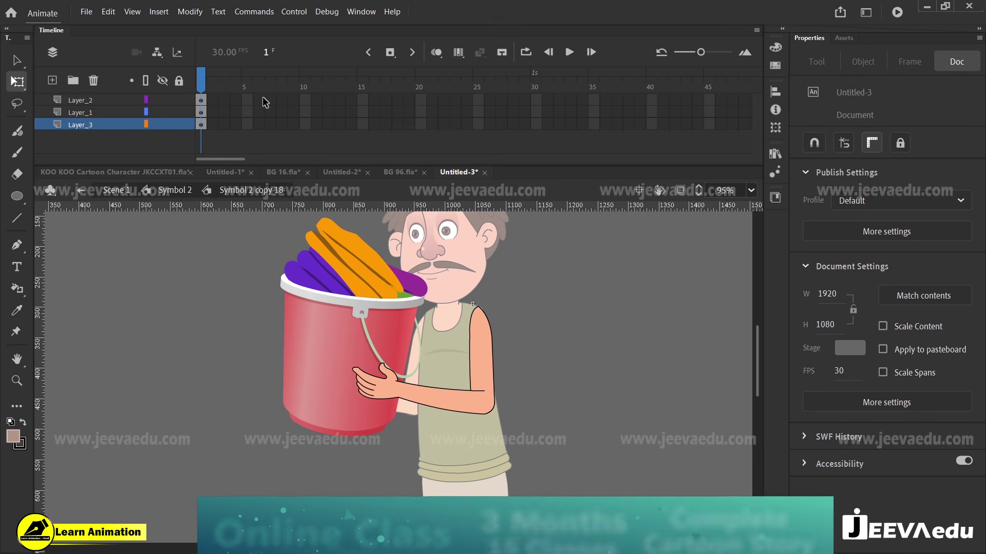
drag(263, 96, 500, 97)
key(F5)
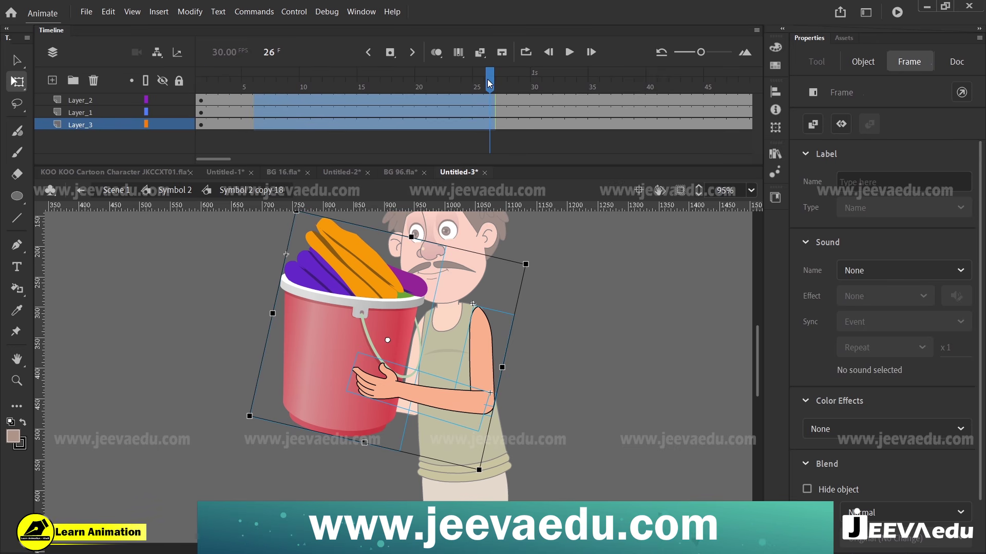
click(159, 301)
double_click(224, 348)
Step: Select all frames of Symbol 2 and apply Synchronize Symbols to them
click(305, 125)
right_click(306, 122)
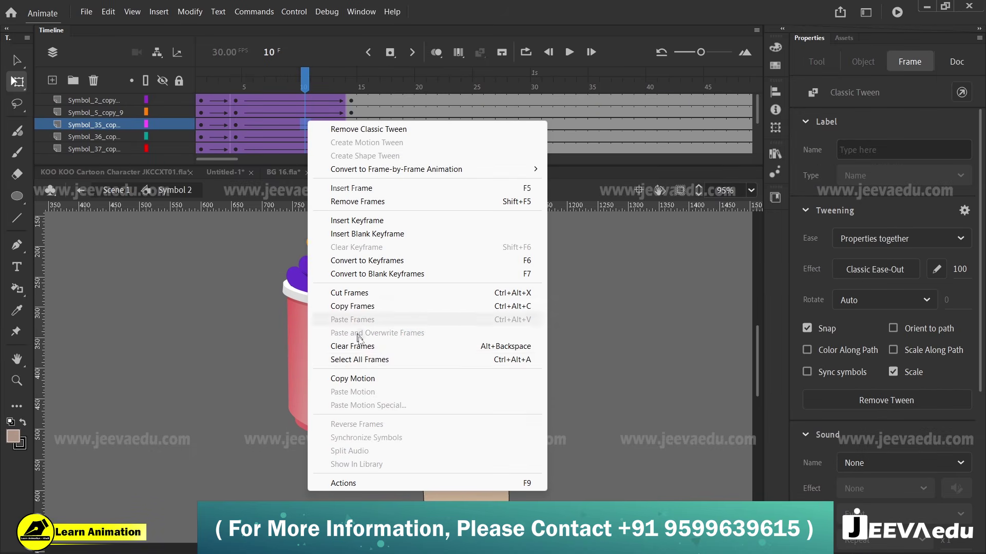
click(380, 359)
right_click(313, 118)
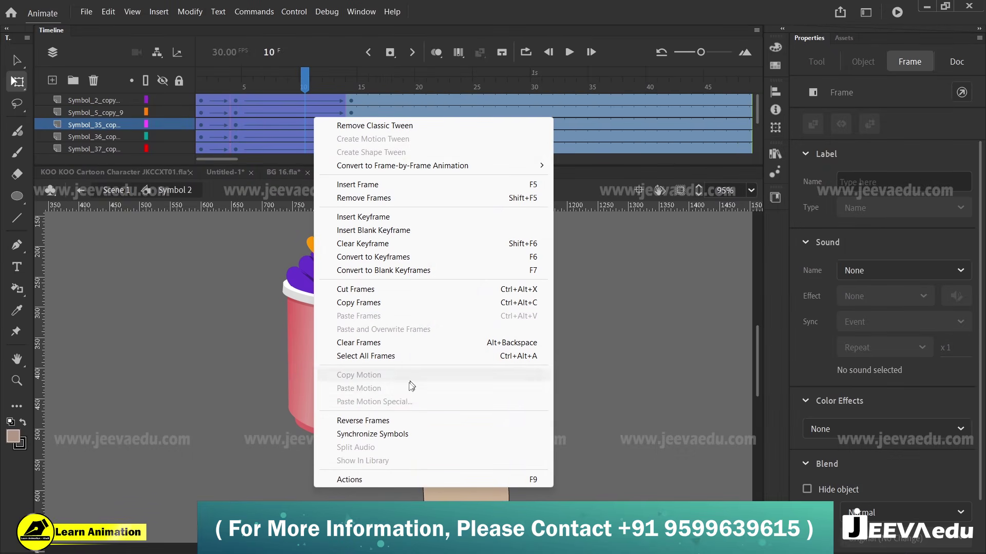
click(393, 434)
Step: Open the arm-and-bucket symbol for editing from frame 14 of Symbol 2 and go to its frame 14
click(351, 82)
click(408, 300)
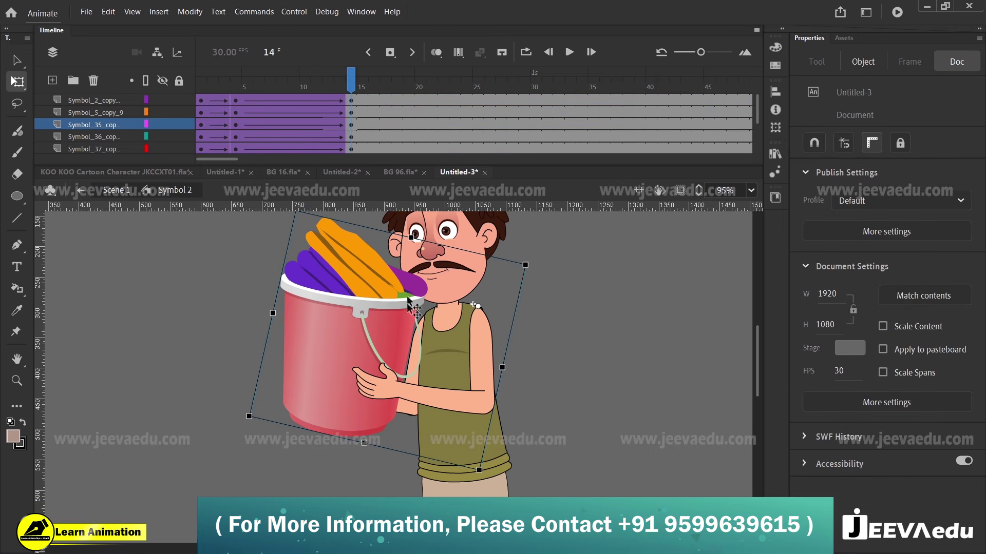
key(v)
double_click(411, 303)
click(352, 99)
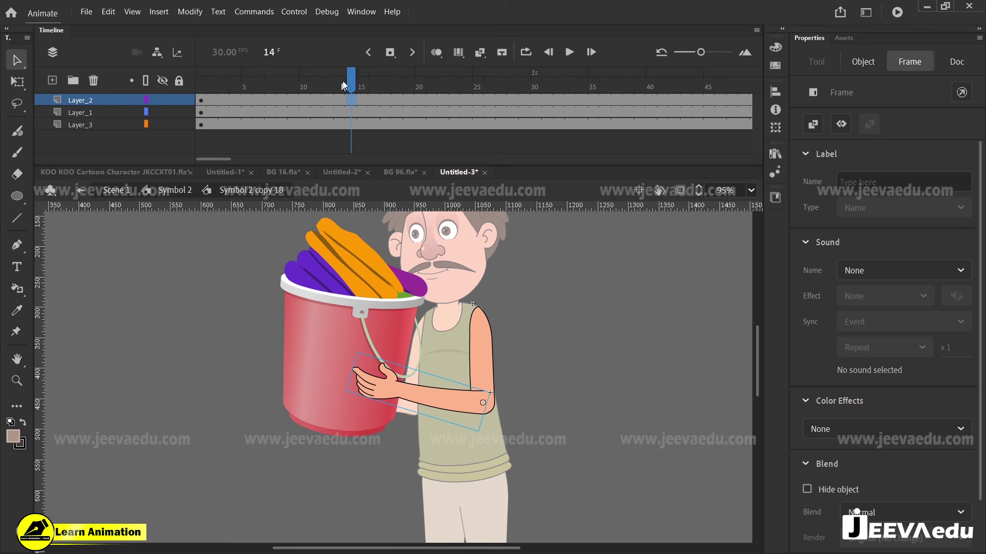
drag(344, 85, 197, 124)
Step: Try to rotate the forearm around the elbow at frame 14
click(383, 386)
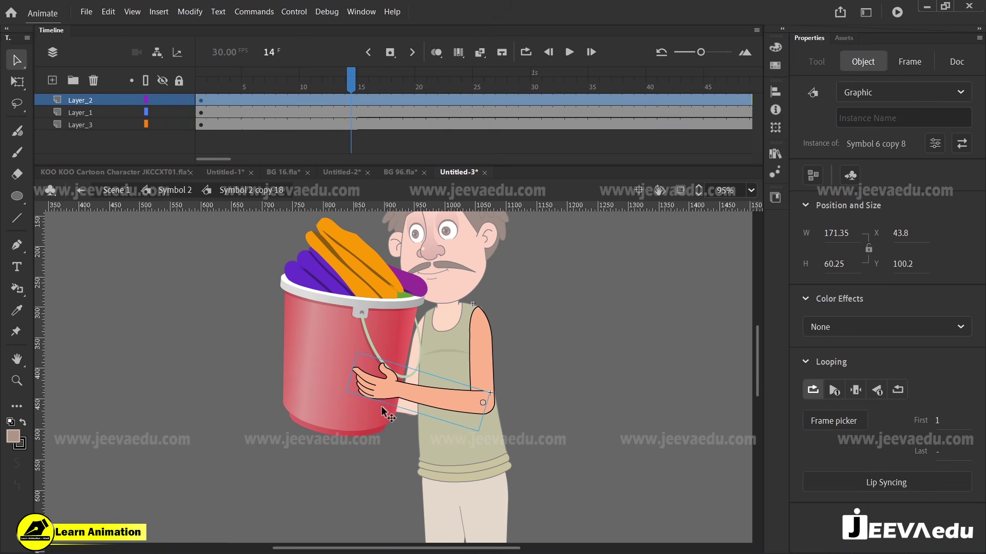
key(q)
drag(345, 396, 356, 459)
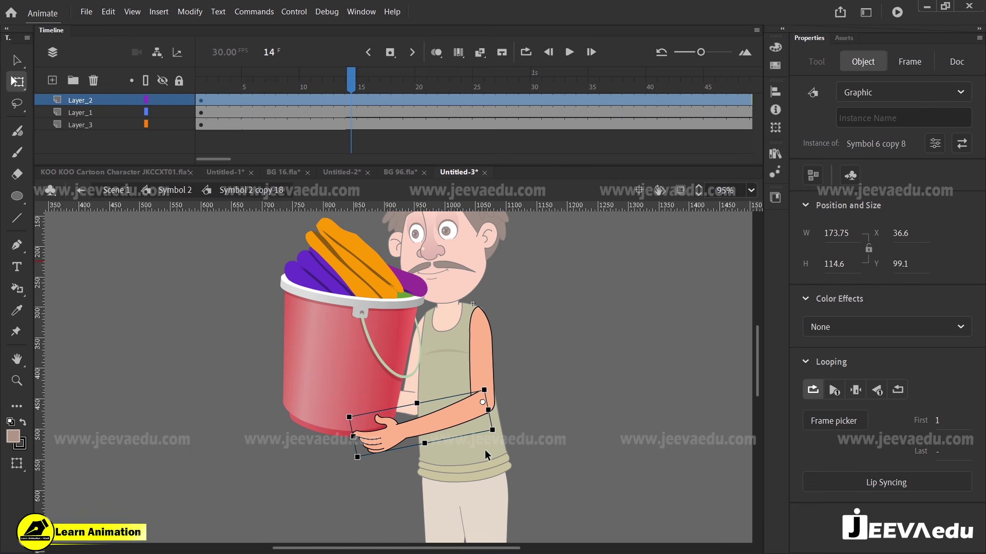
key(ctrl+z)
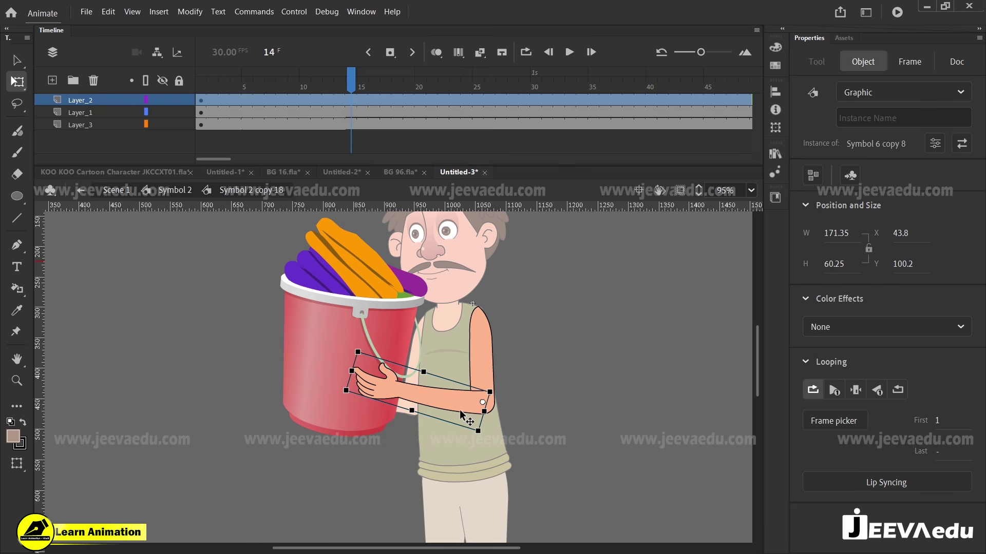
drag(391, 399, 339, 331)
key(ctrl+z)
click(379, 330)
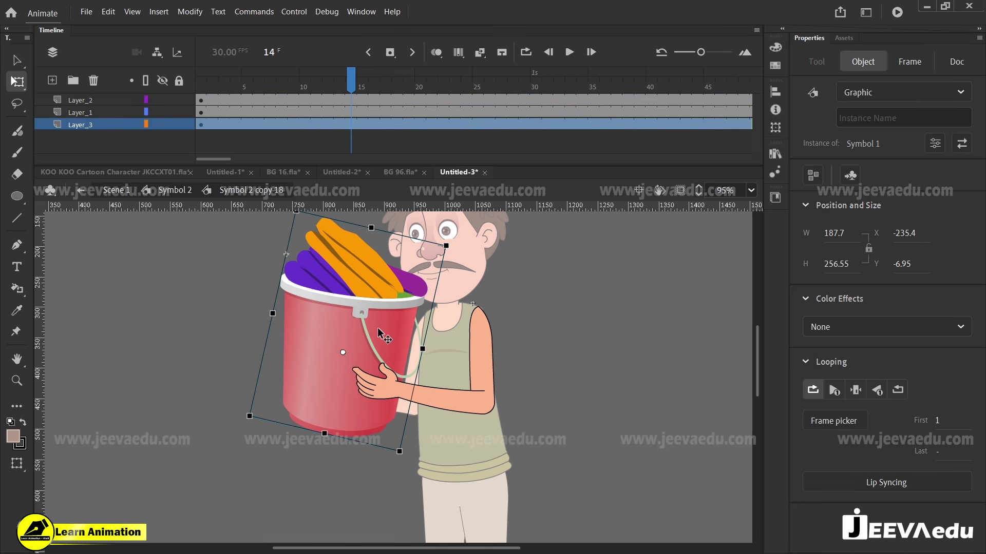
shift+click(380, 389)
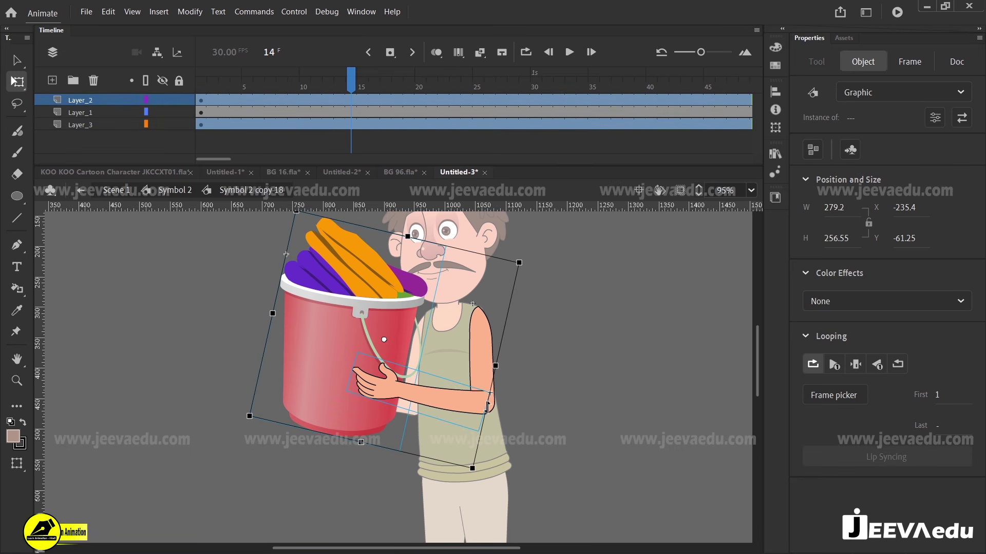
click(257, 366)
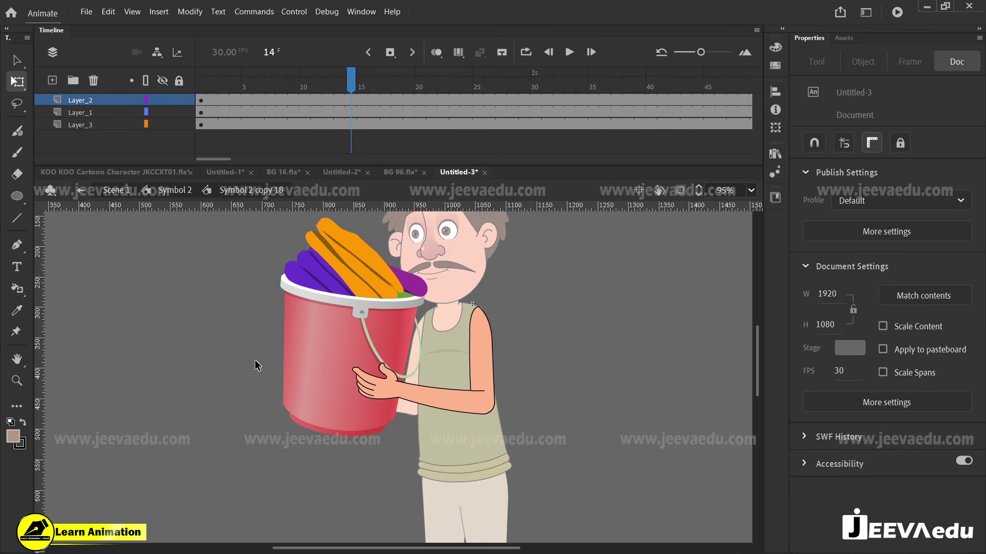
Step: Paste a copy of the bucket into the forearm symbol on Layer_3 beneath the arm layers, and rotate it upright behind the hand
click(367, 334)
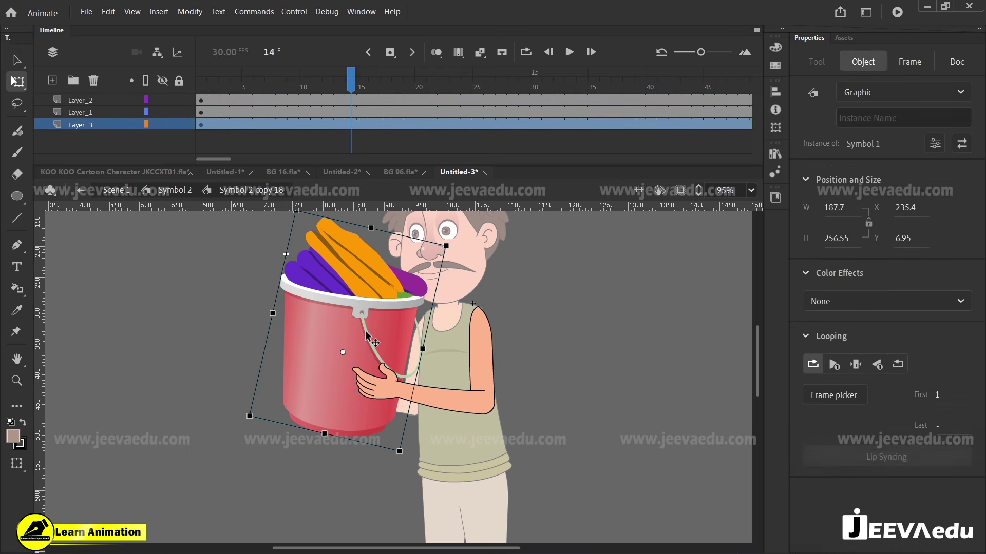
click(375, 388)
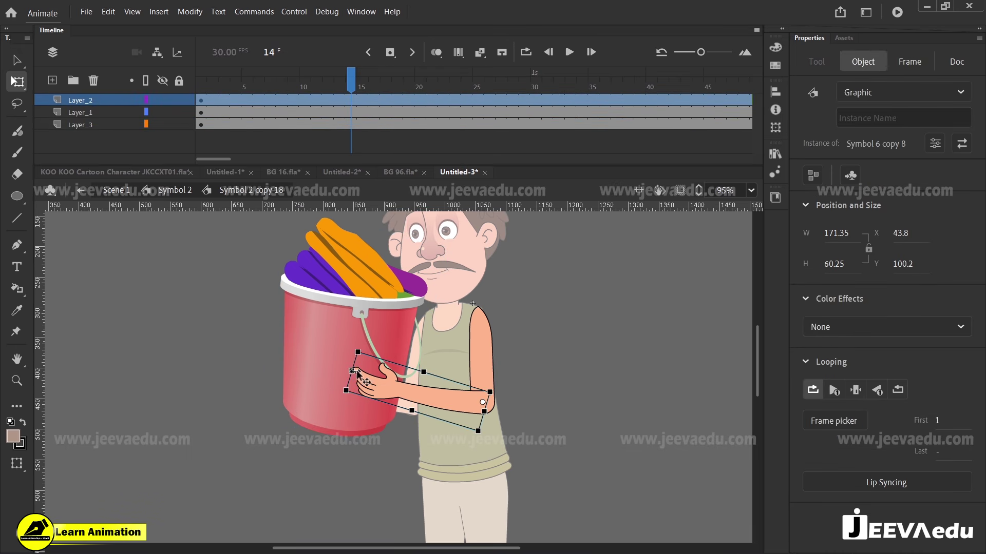
double_click(375, 388)
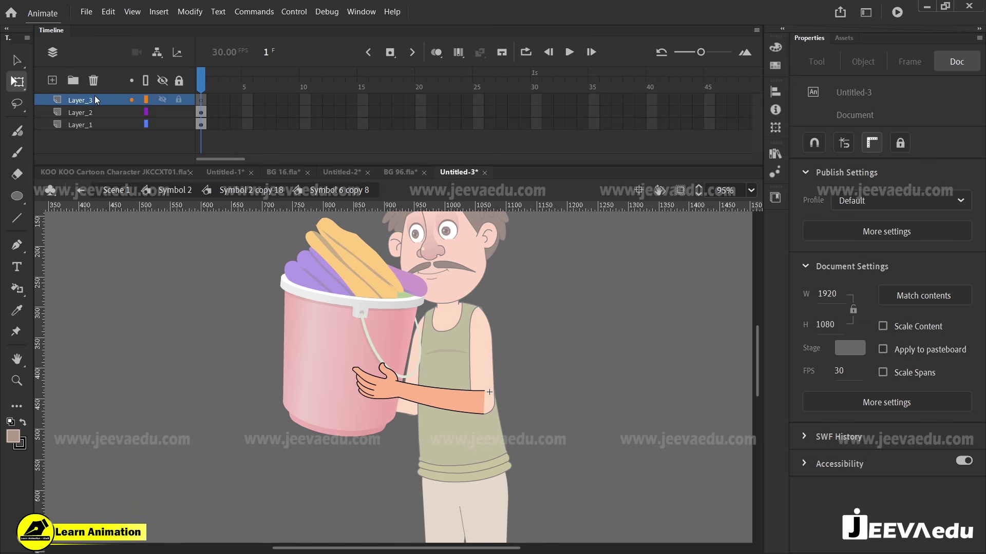
drag(95, 99, 95, 128)
key(ctrl+v)
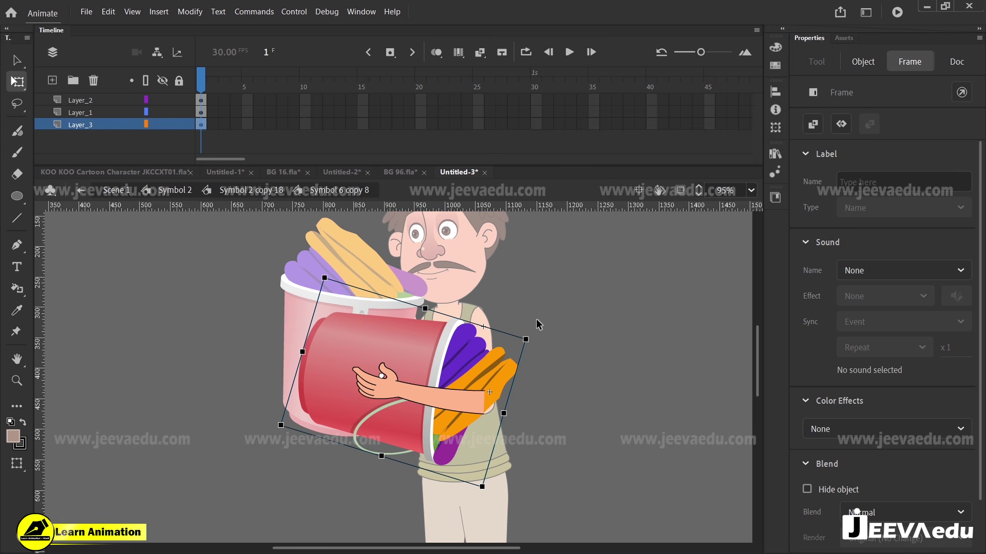
drag(524, 335, 347, 301)
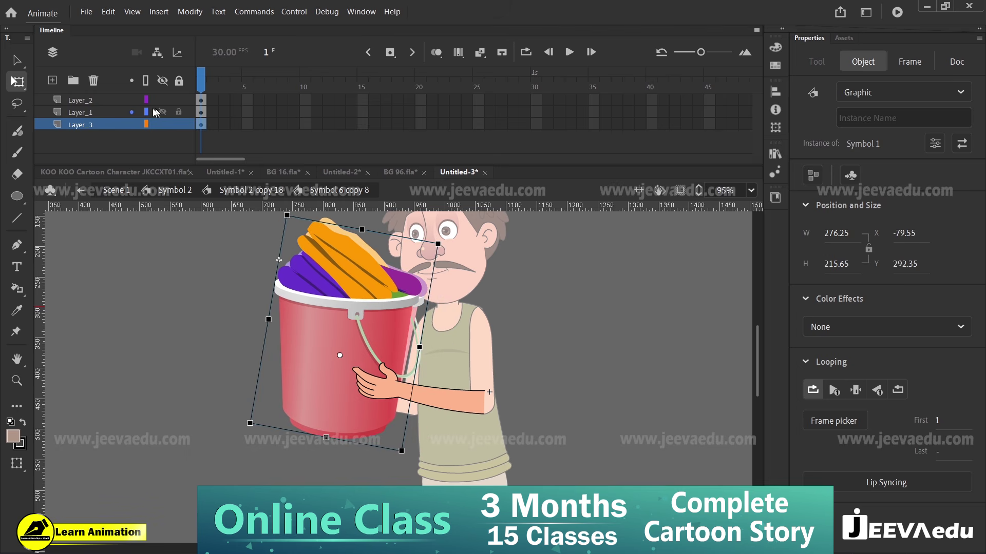
double_click(215, 282)
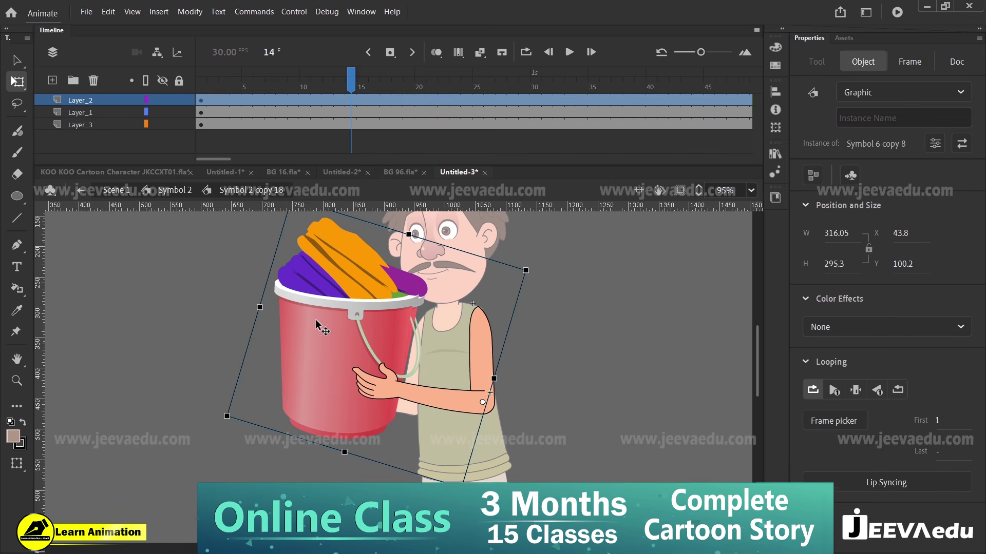
Step: Delete the layer holding the original bucket from the arm-and-bucket symbol, hiding the forearm layer while selecting it
click(163, 99)
click(314, 312)
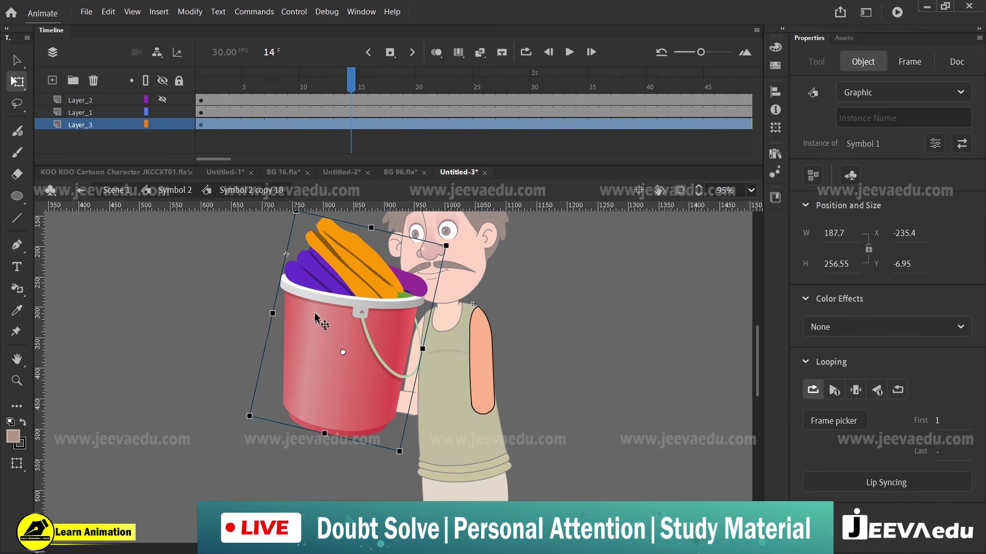
click(94, 81)
click(162, 100)
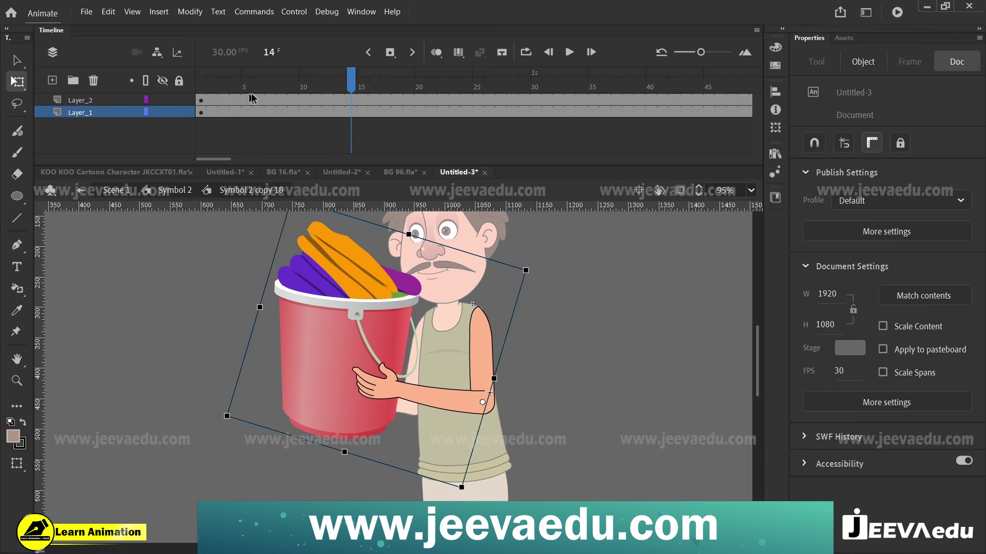
Step: Keyframe Layer_2 of the arm-and-bucket symbol at frames 4 and 14 and create a classic ease-out tween of 100 between them
drag(269, 86, 210, 97)
double_click(197, 379)
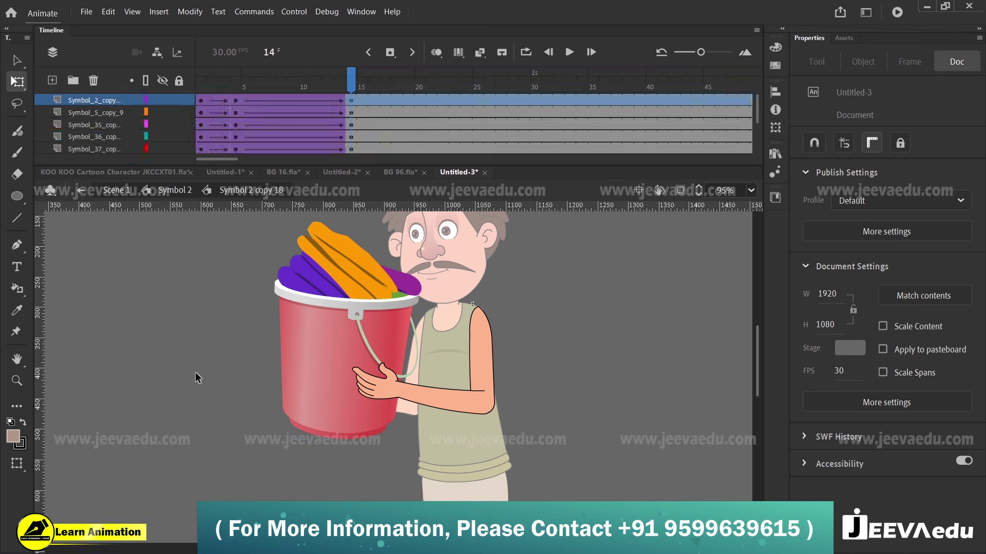
double_click(434, 391)
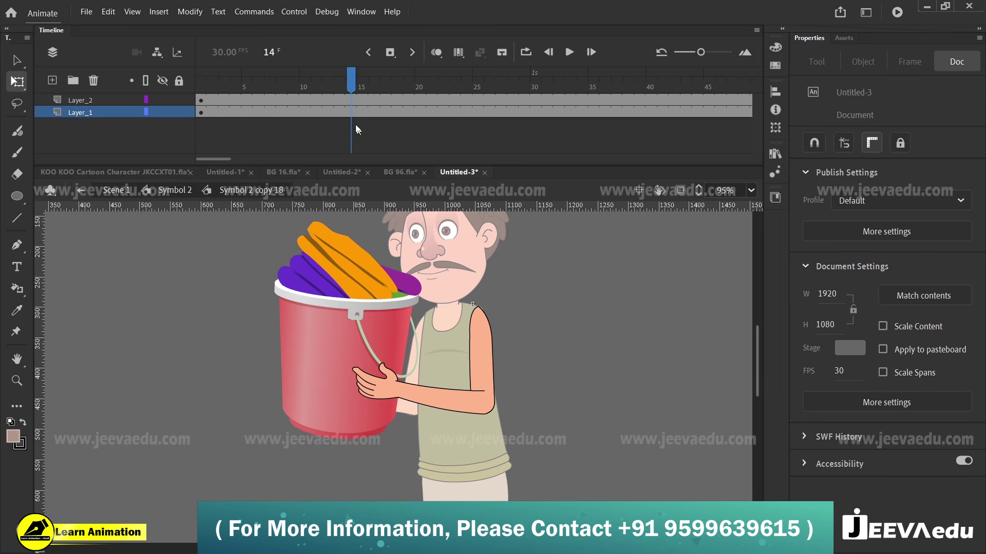
click(350, 99)
key(F6)
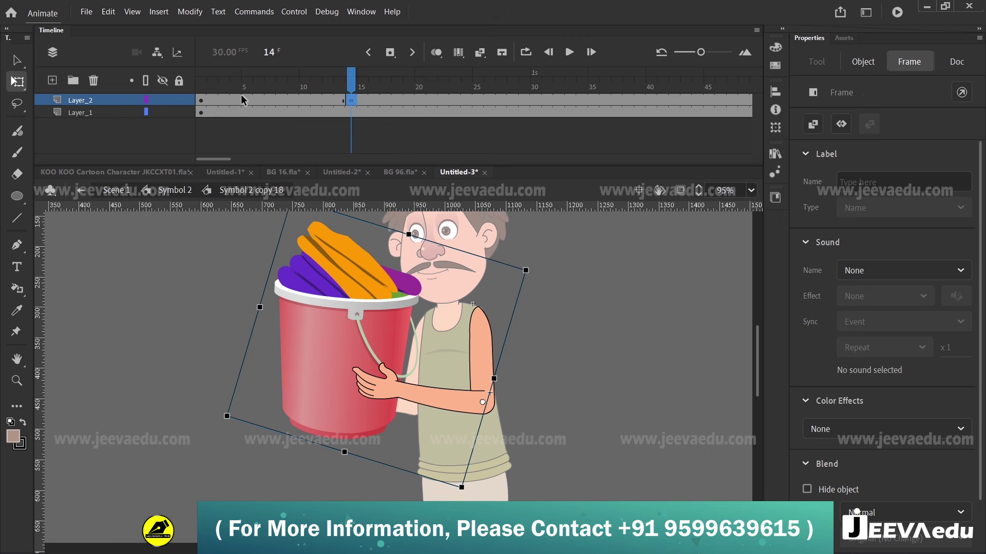
click(235, 97)
right_click(262, 100)
click(300, 105)
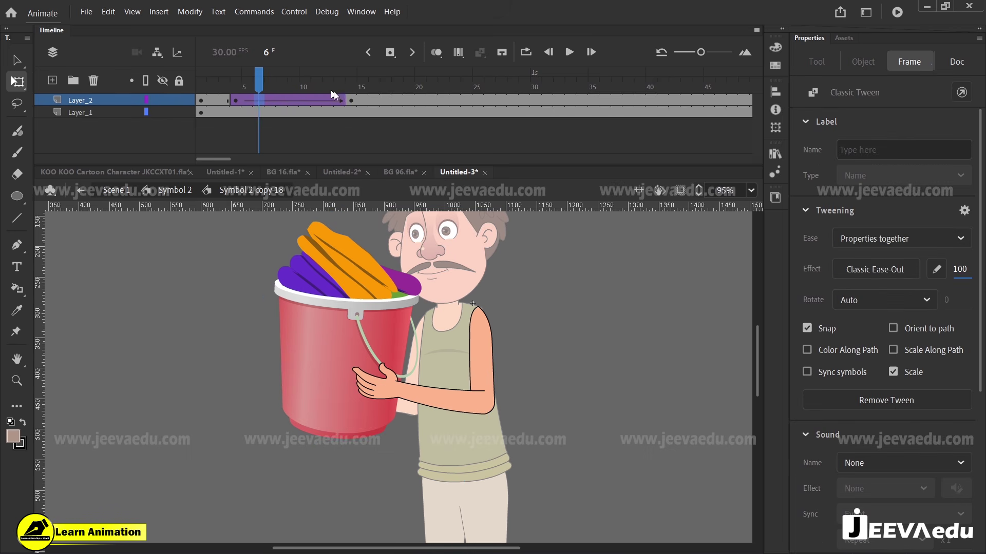
Step: Rotate the forearm and bucket downward around the elbow at frame 14, and nudge the bucket towards the body inside the forearm symbol
click(350, 102)
click(313, 341)
drag(222, 429, 261, 476)
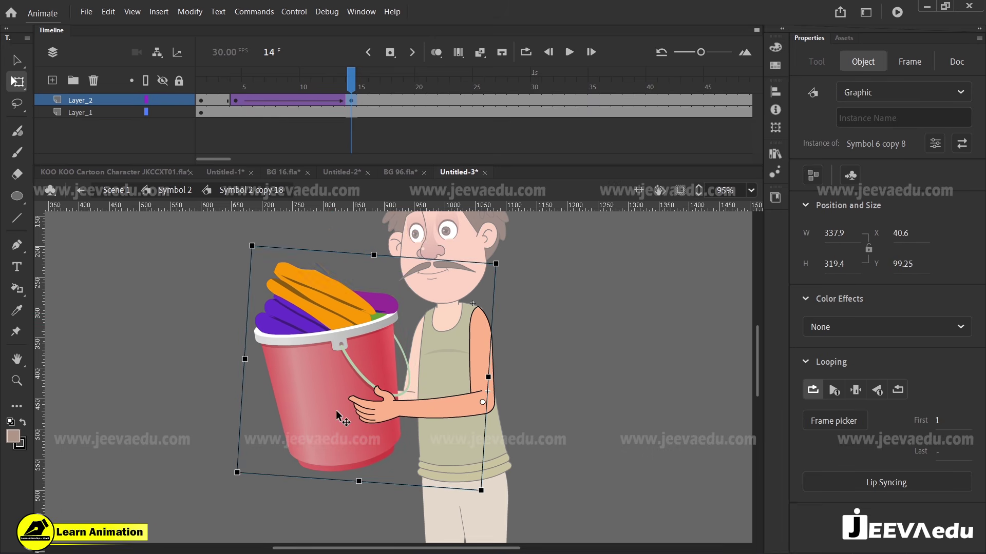
double_click(336, 411)
drag(315, 437, 323, 436)
double_click(224, 426)
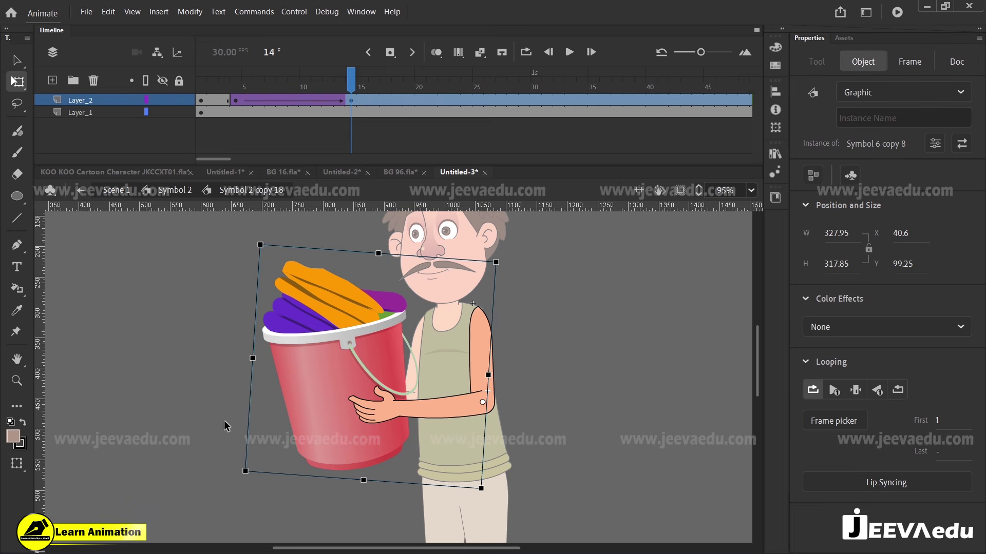
Step: Return to Symbol 2, rotate the far arm slightly around its shoulder at frame 14, and preview the motion
double_click(206, 352)
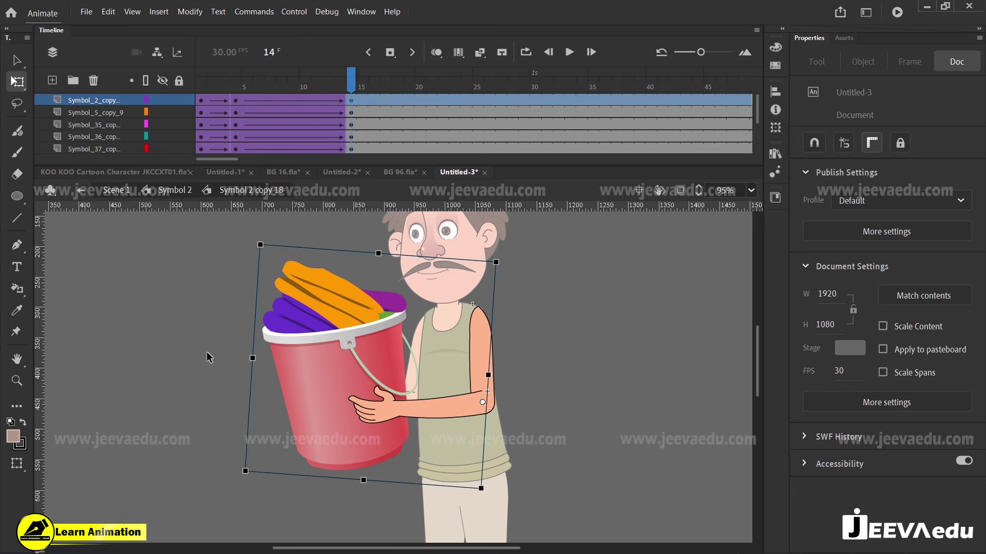
mouse_move(349, 97)
mouse_down()
mouse_move(221, 101)
mouse_move(350, 103)
mouse_up()
click(445, 391)
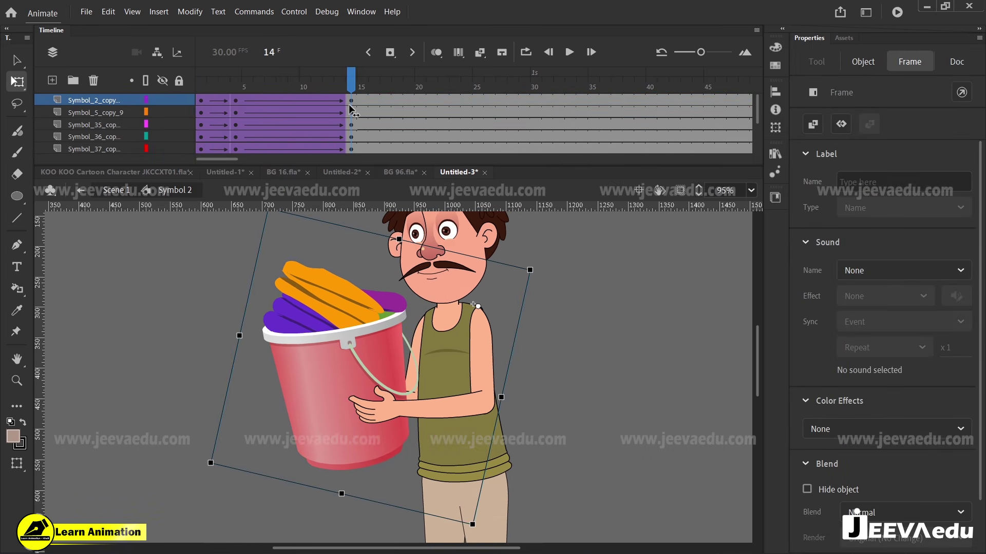
double_click(416, 338)
double_click(192, 417)
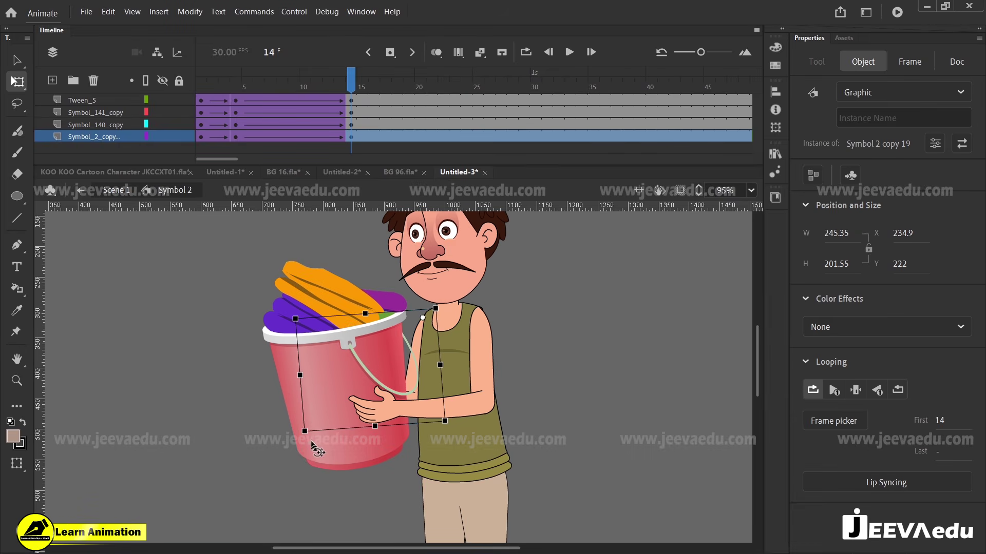
drag(297, 434, 287, 428)
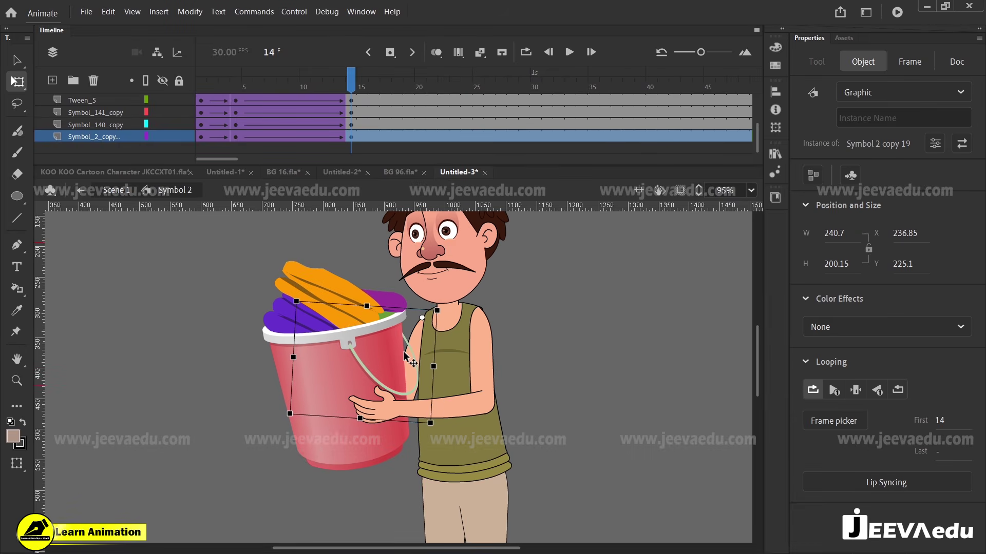
key(Return)
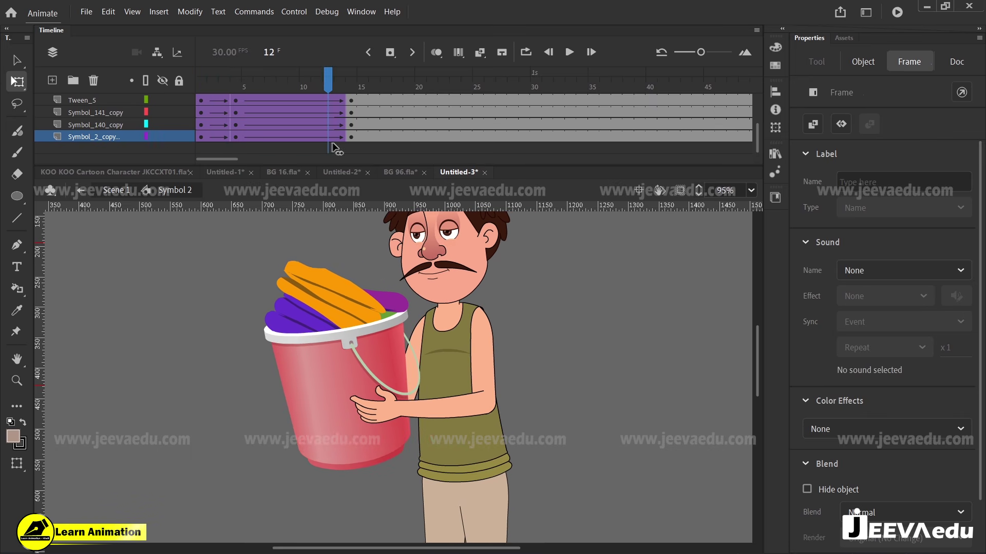
Step: Inside the far-arm symbol, keyframe Symbol_6 at frames 4 and 14 and create a classic tween between them with ease 100
double_click(418, 331)
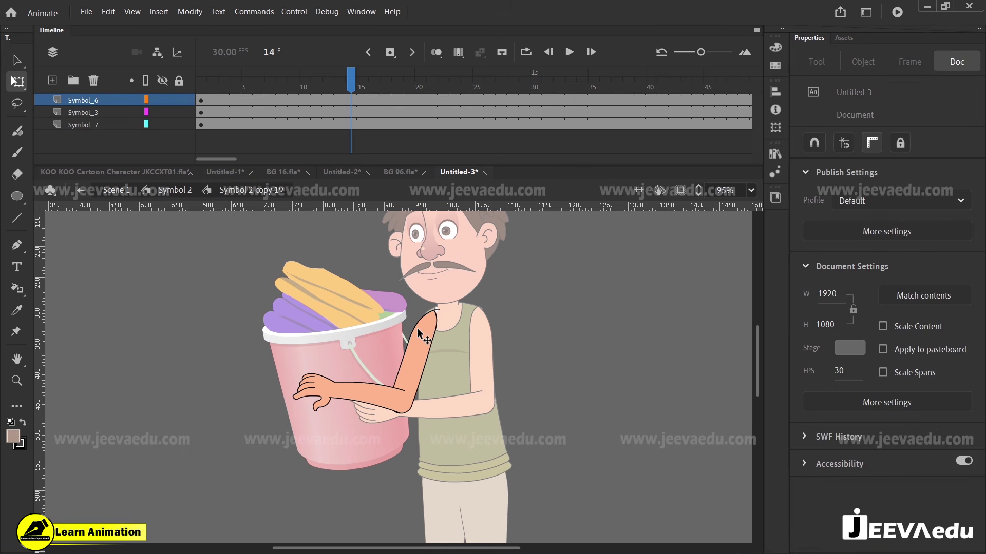
click(351, 400)
click(350, 99)
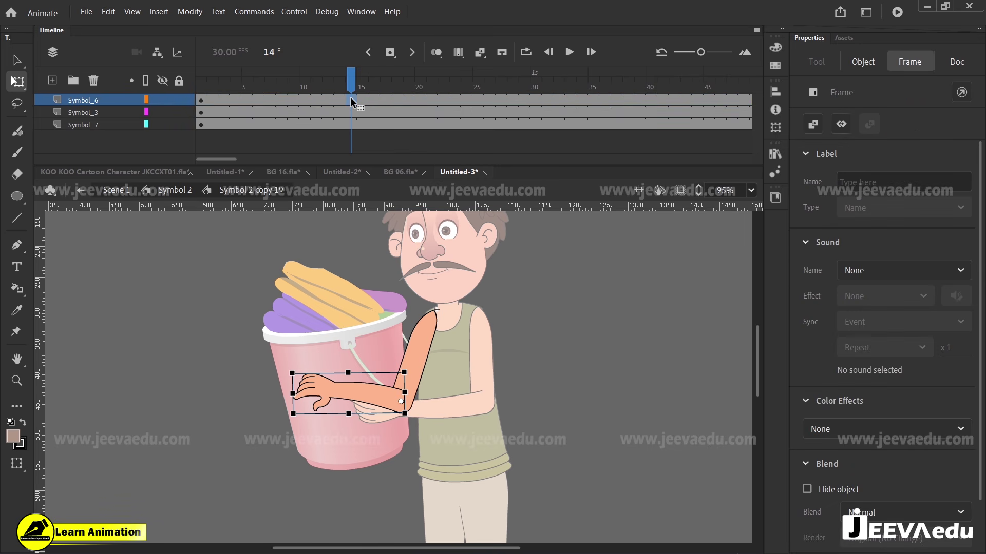
right_click(266, 101)
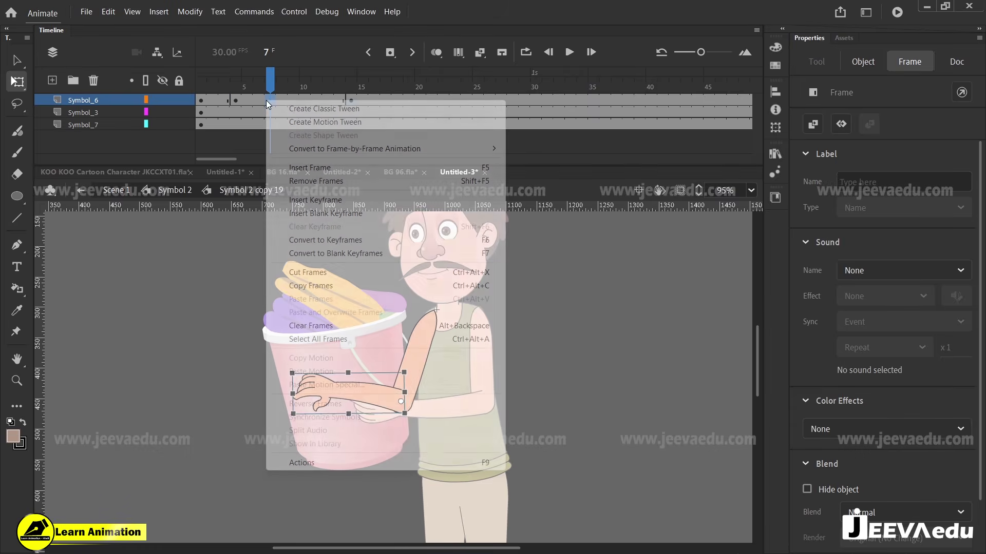
click(323, 119)
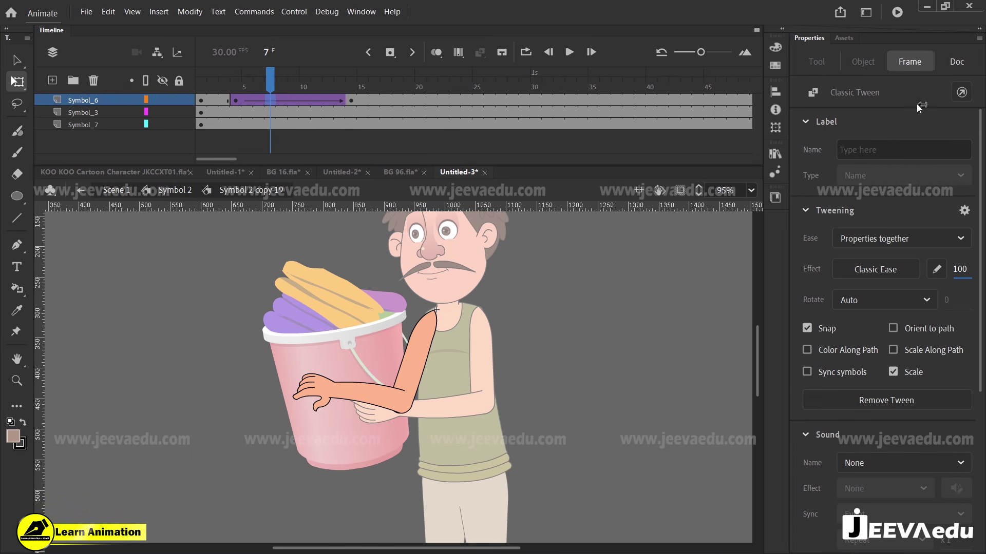
Step: Lengthen the far forearm and rotate it downward to hold the bucket at frame 14, and return to Symbol 2
click(350, 100)
click(308, 395)
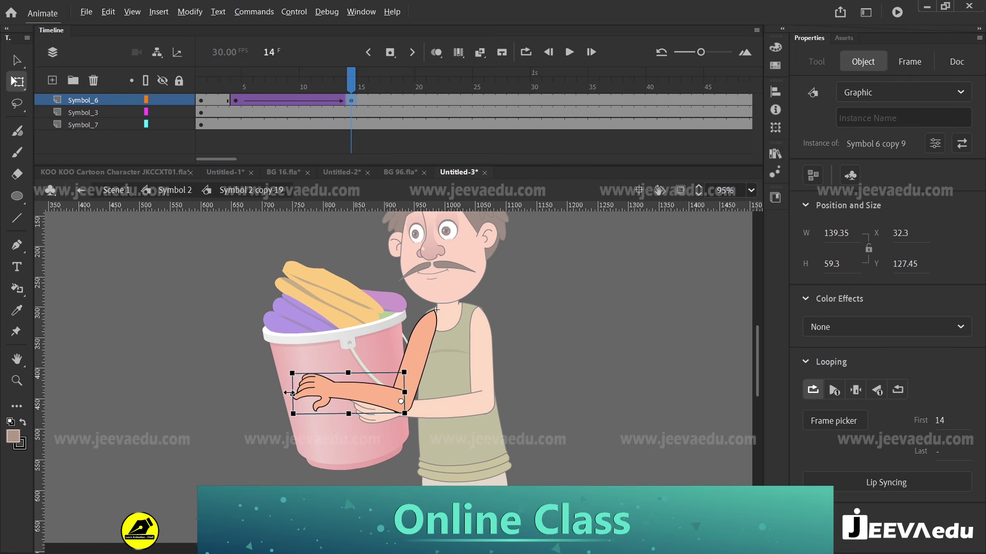
drag(286, 394, 281, 428)
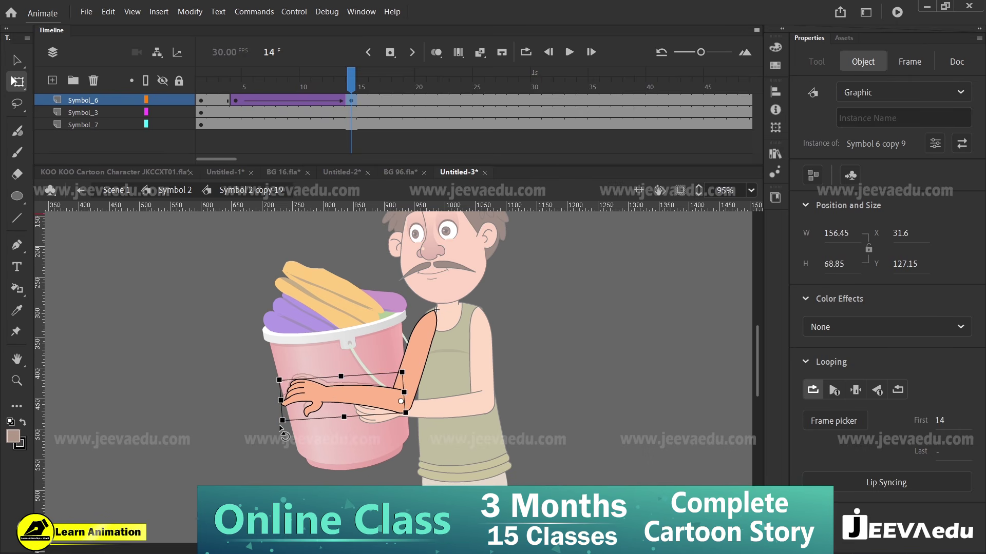
double_click(242, 401)
drag(349, 87, 352, 126)
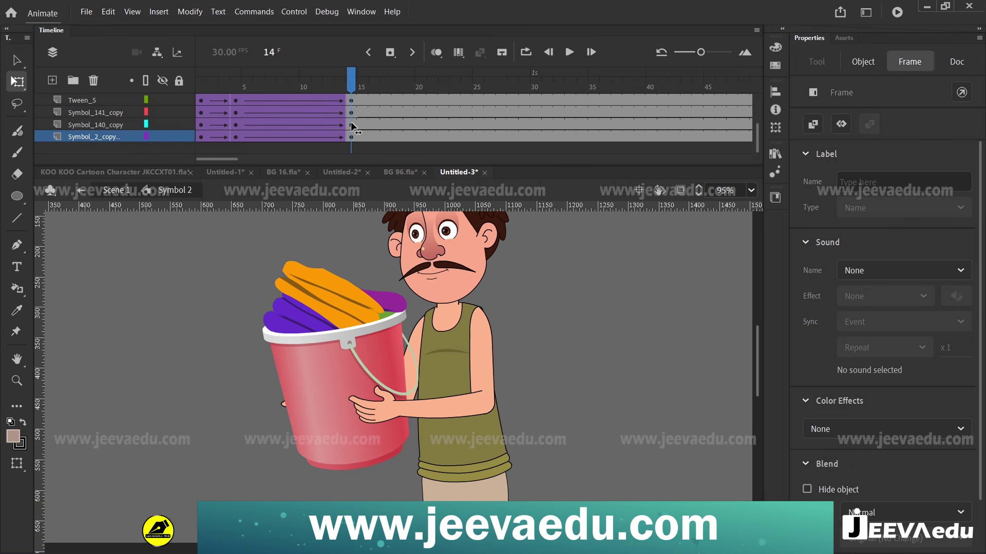
Step: Open the arm-and-bucket symbol from frame 4 of Symbol 2 and create a classic tween between frames 1 and 4 of Layer_2
key(z)
alt+click(446, 387)
key(v)
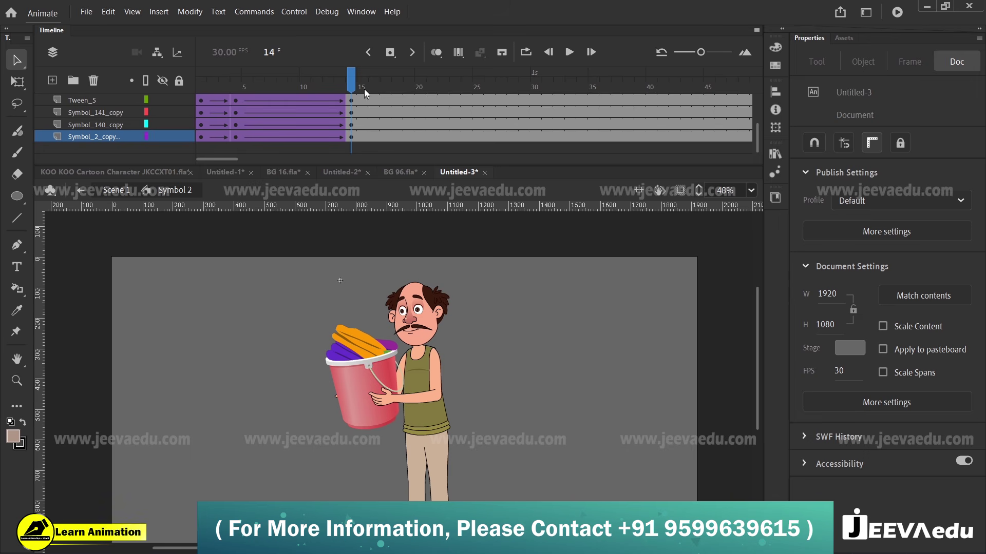
drag(352, 88, 235, 146)
key(z)
click(403, 383)
key(v)
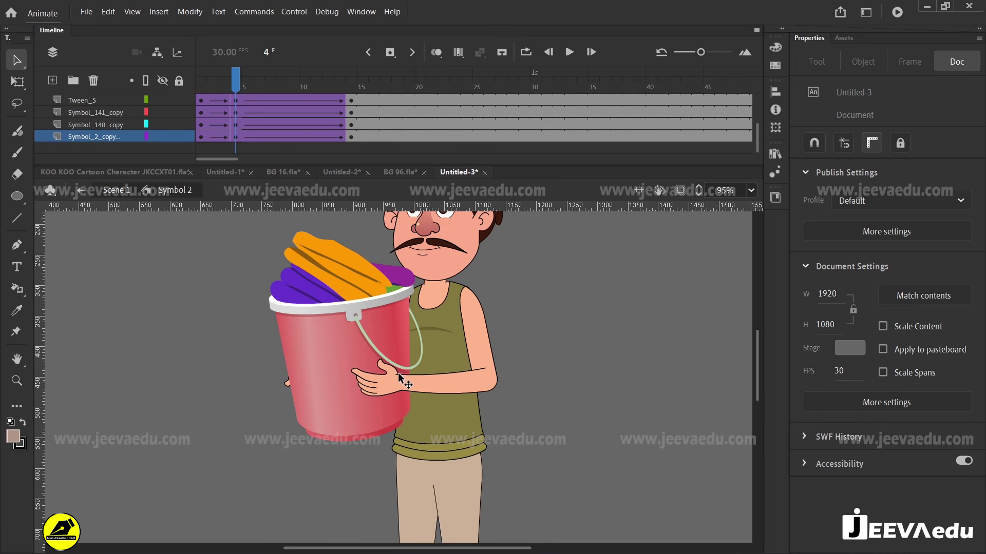
click(399, 374)
double_click(373, 381)
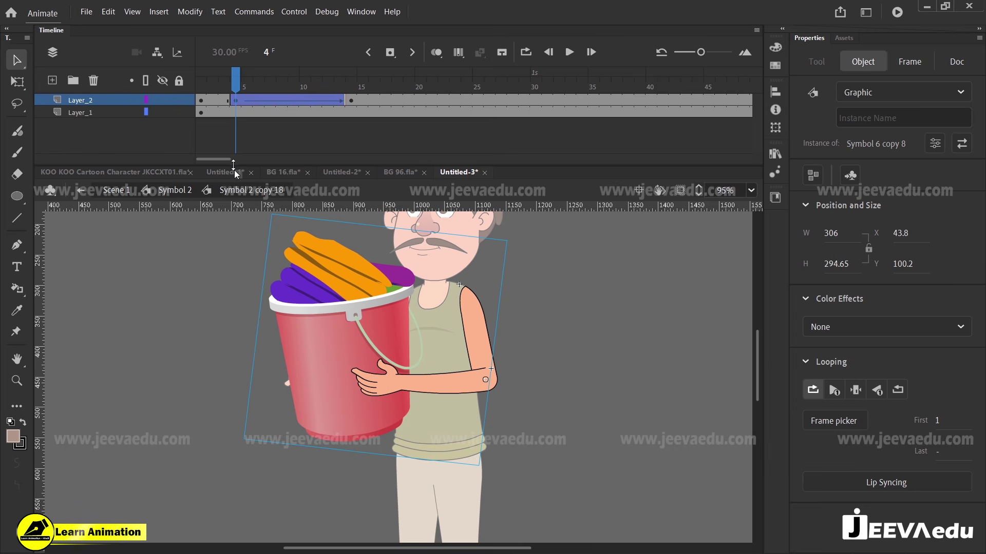
right_click(215, 100)
click(246, 104)
Step: Rotate the forearm and bucket upward around the elbow at frame 4 of the arm-and-bucket symbol
click(303, 360)
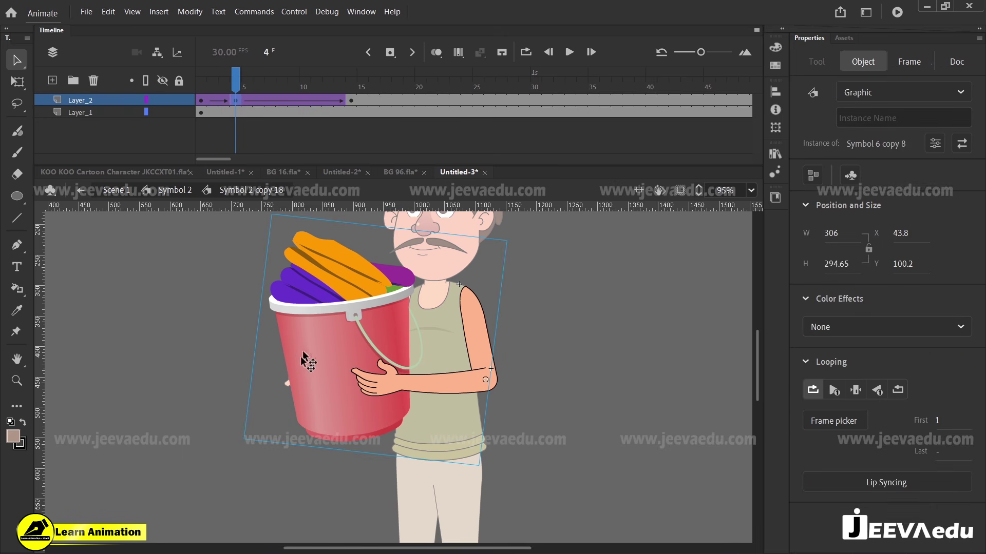
key(q)
drag(245, 454, 302, 414)
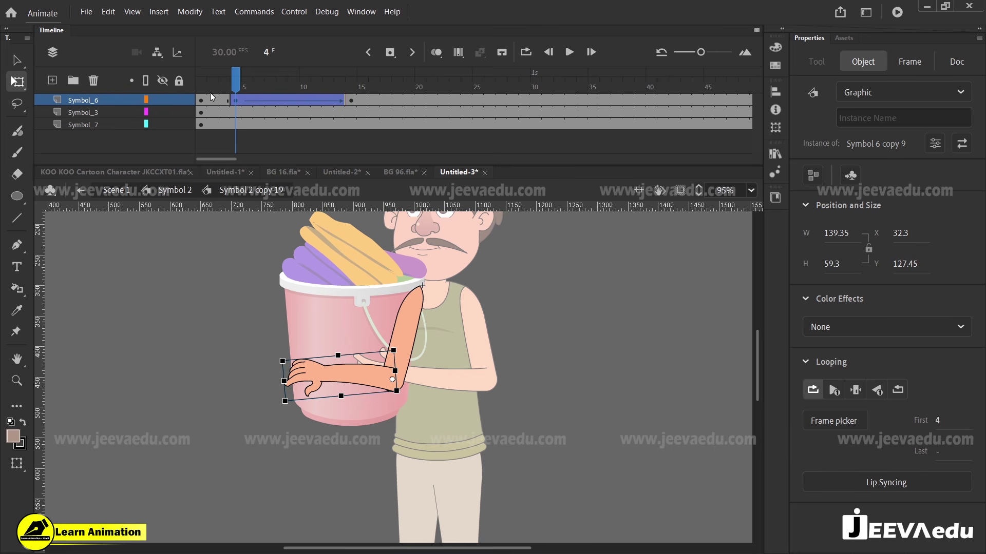
Step: Create a classic tween between frames 1 and 4 of Symbol_6, return to Symbol 2 and preview the motion through frame 13
right_click(212, 98)
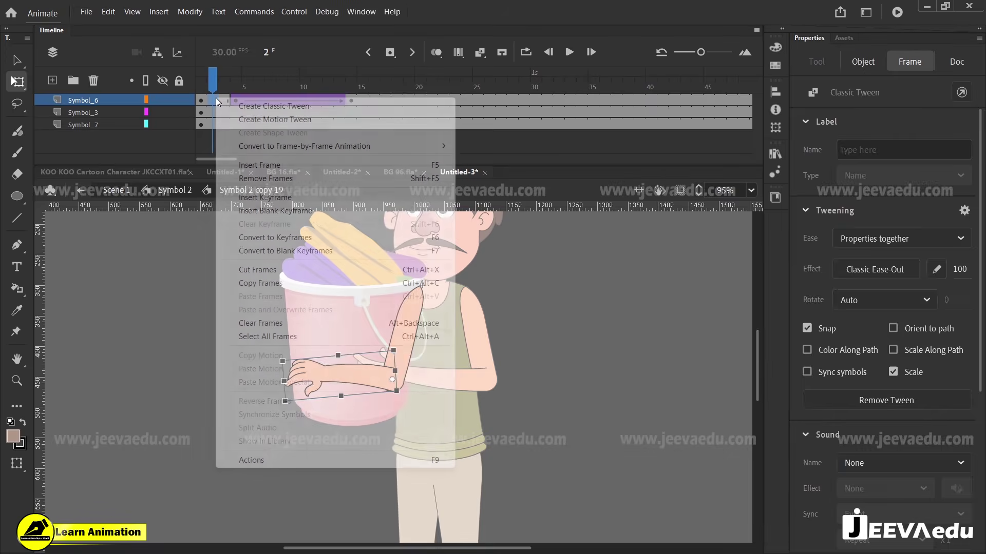
click(247, 101)
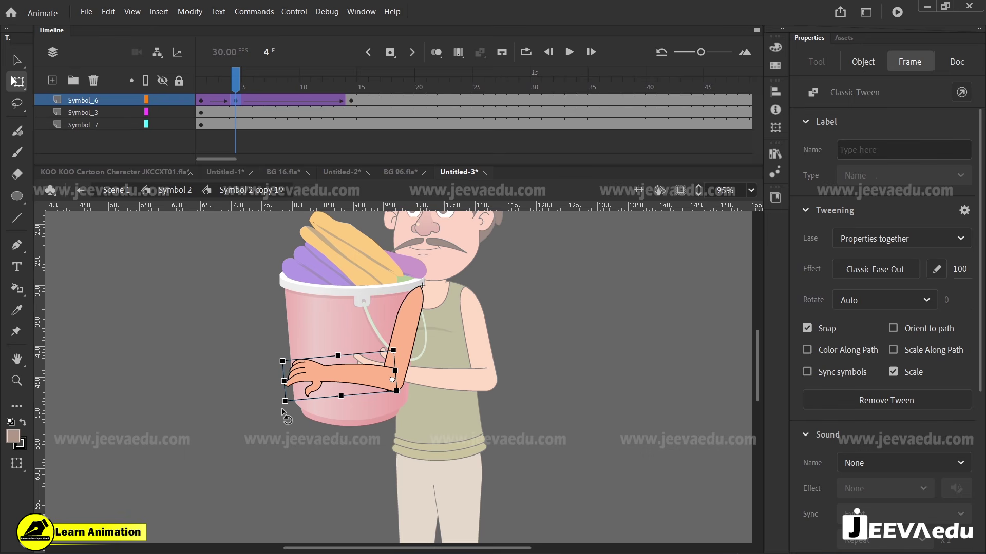
double_click(242, 392)
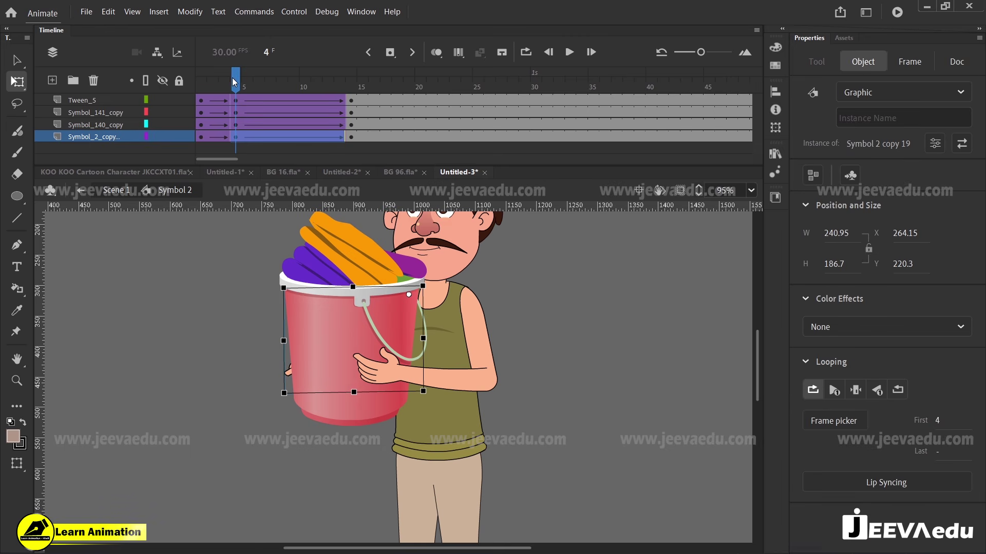
drag(233, 83, 340, 80)
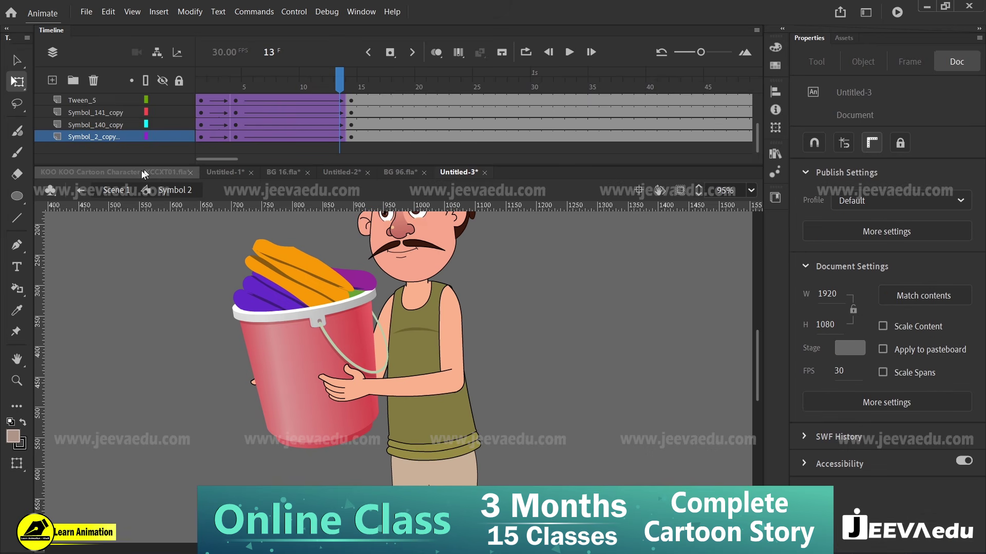
Step: Return to the main scene of Untitled-3, copy the animated Symbol 2 character and switch to the Untitled-1 document
click(121, 190)
key(v)
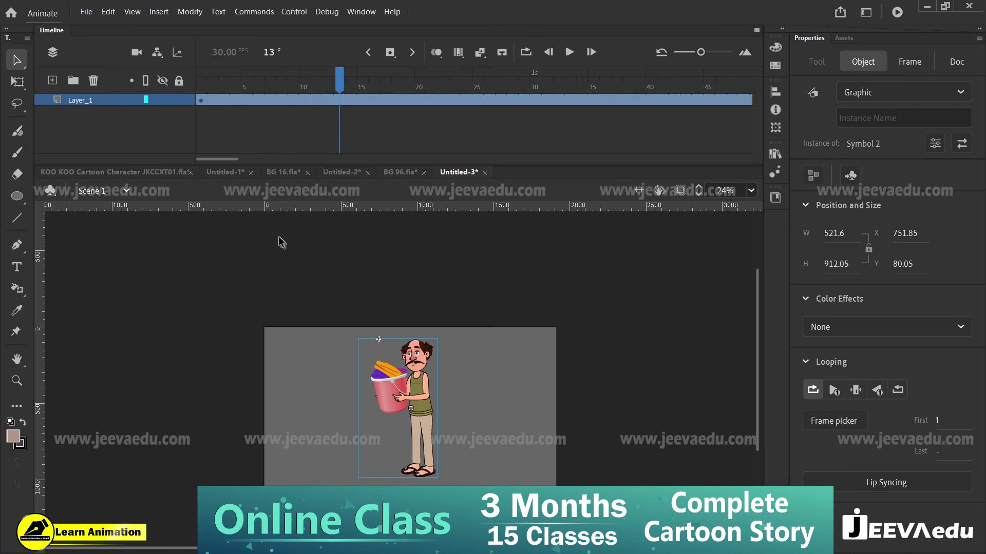
click(224, 172)
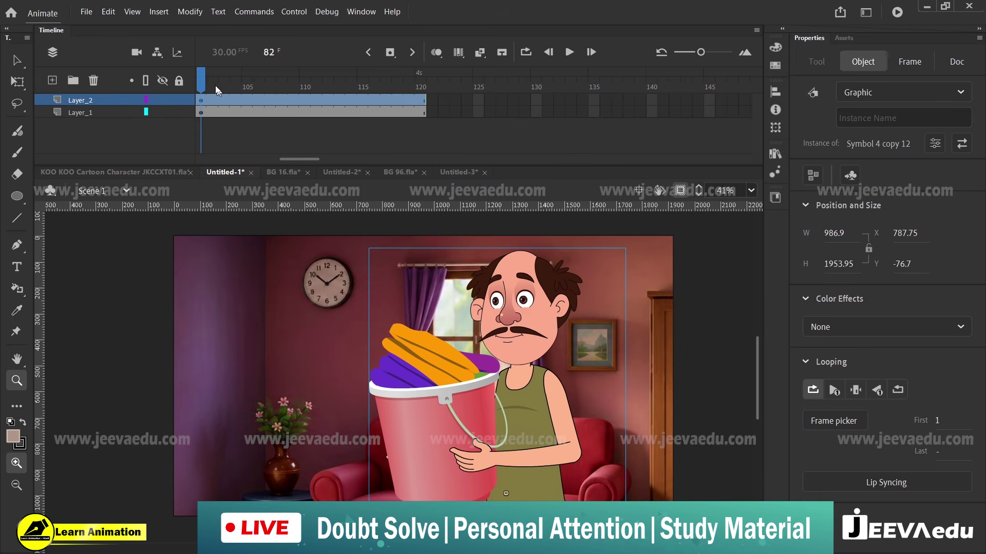
Step: Replace the close-up character at frame 101 with the copied Symbol 2, putting duplicate library items into a folder
alt+click(396, 384)
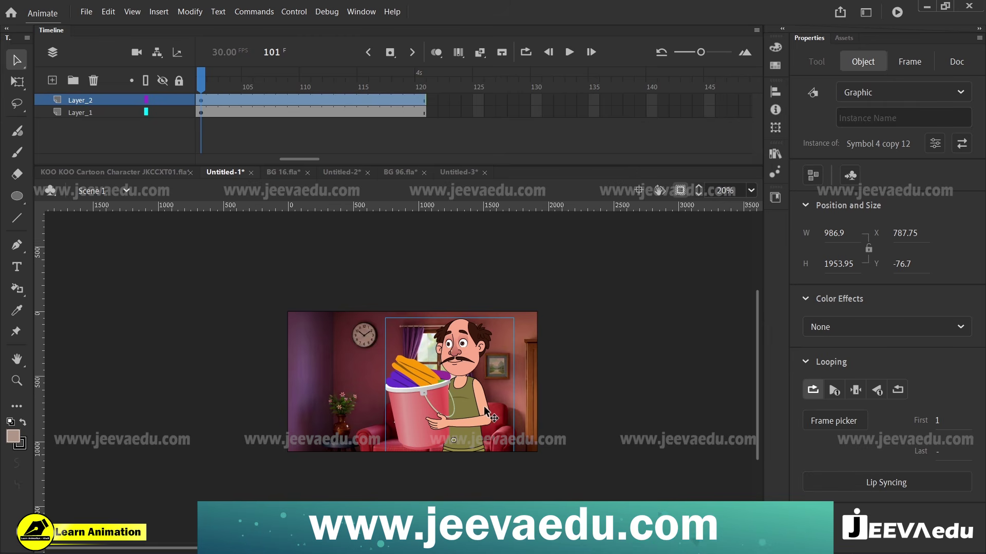
key(Delete)
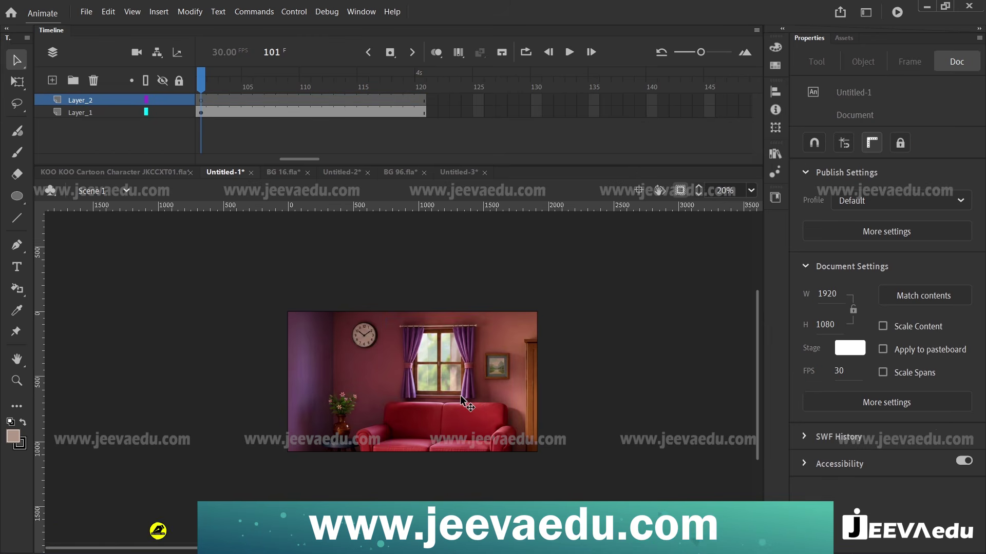
key(ctrl+v)
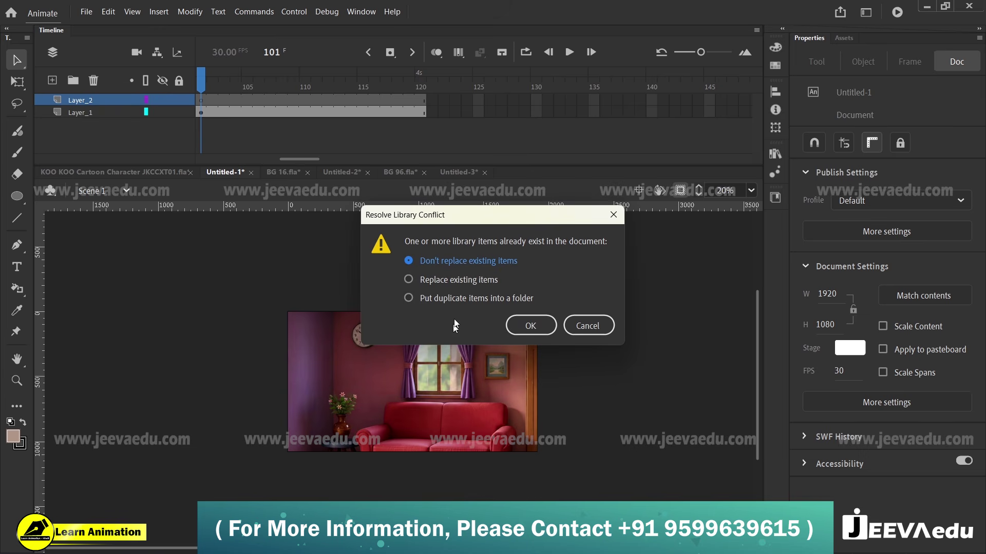
click(454, 304)
click(529, 325)
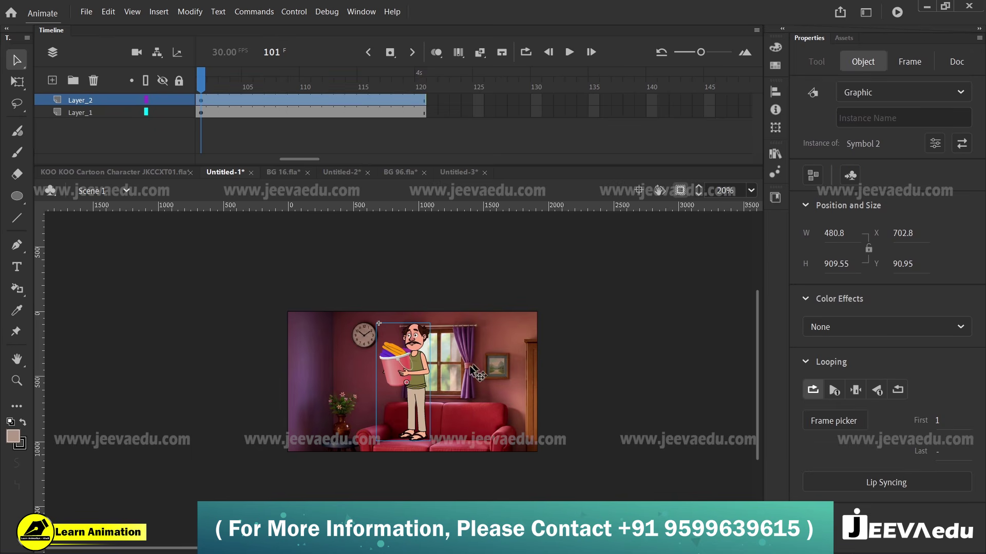
Step: Enlarge the pasted character to about 1100 × 2080 px and place it at about X 573, Y 42 for the close-up framing
drag(274, 294, 562, 469)
key(q)
drag(432, 268, 554, 115)
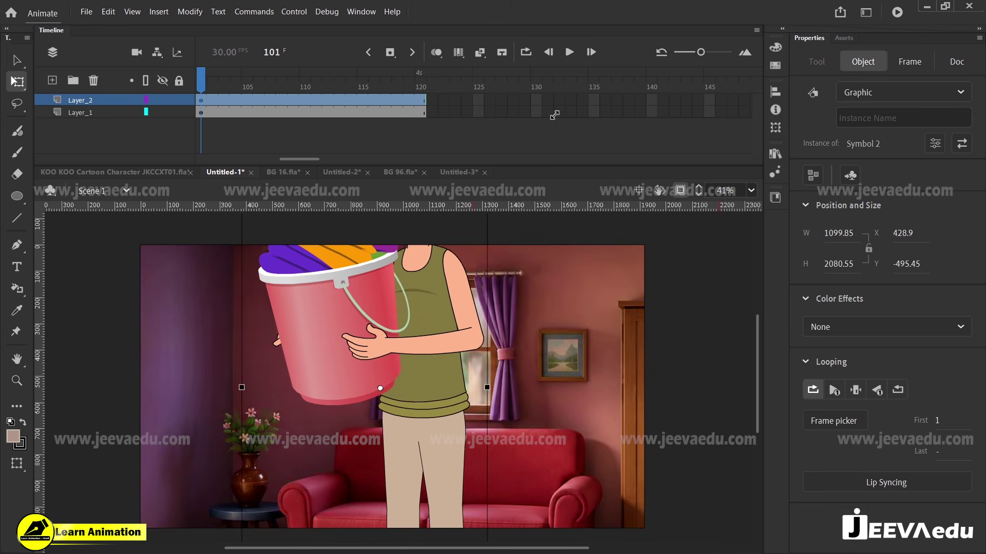
drag(449, 337, 491, 483)
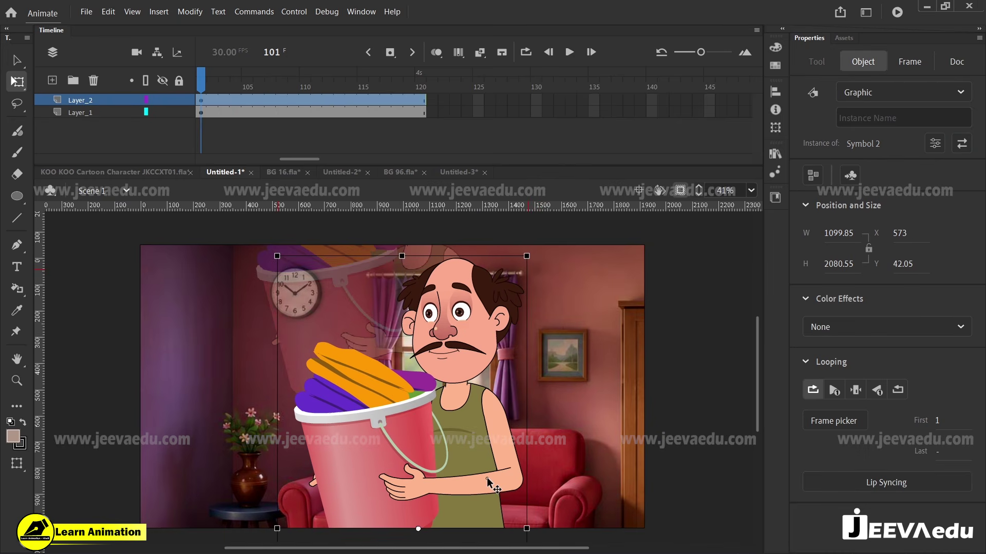
Step: Play and scrub the main timeline around frame 101 to check the cut to the close-up and the character's motion
drag(207, 82, 186, 143)
drag(251, 118, 334, 138)
key(Return)
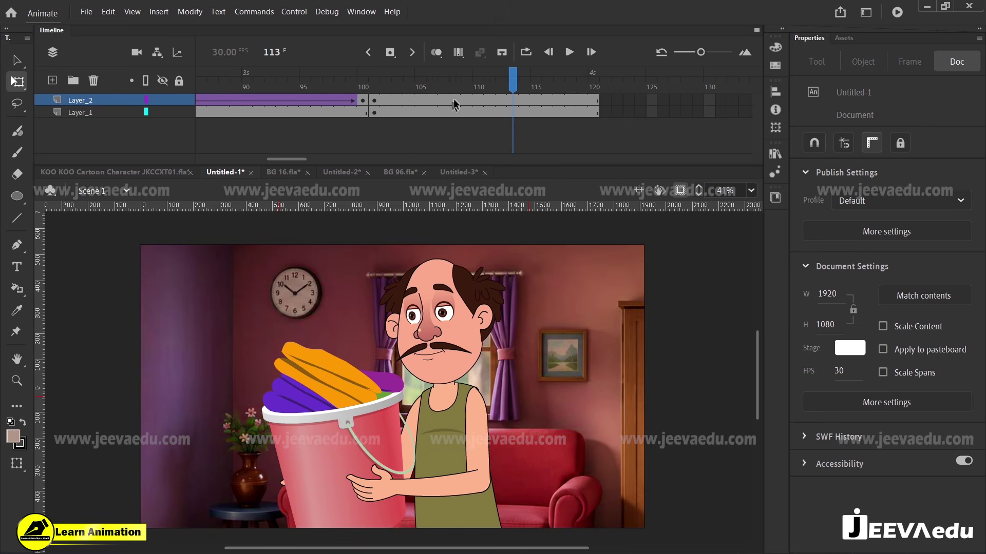
drag(359, 90, 524, 134)
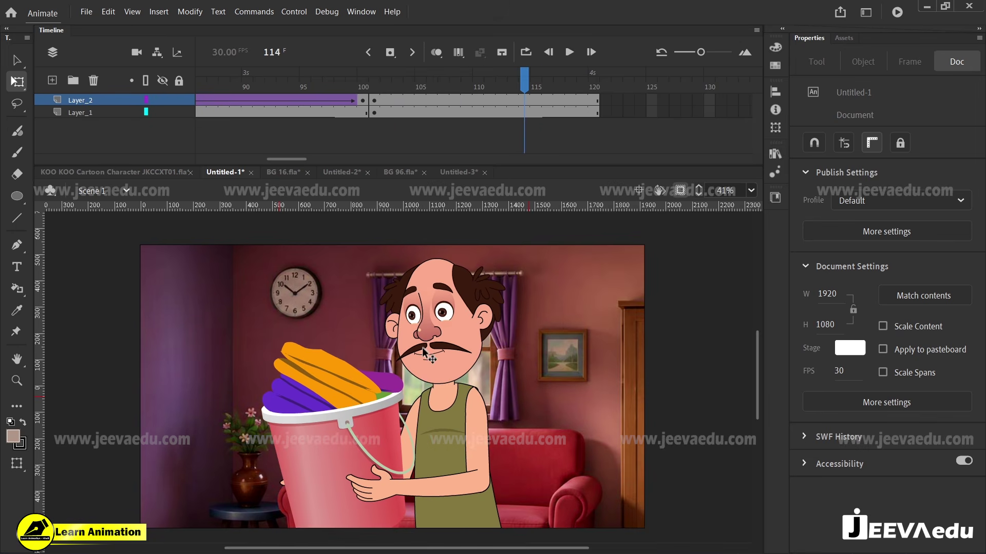
Step: Open the character symbol and insert keyframes at frame 18 on all of its layers
double_click(439, 371)
mouse_move(349, 88)
mouse_down()
mouse_move(303, 89)
mouse_move(363, 90)
mouse_up()
scroll(388, 101, down, 1)
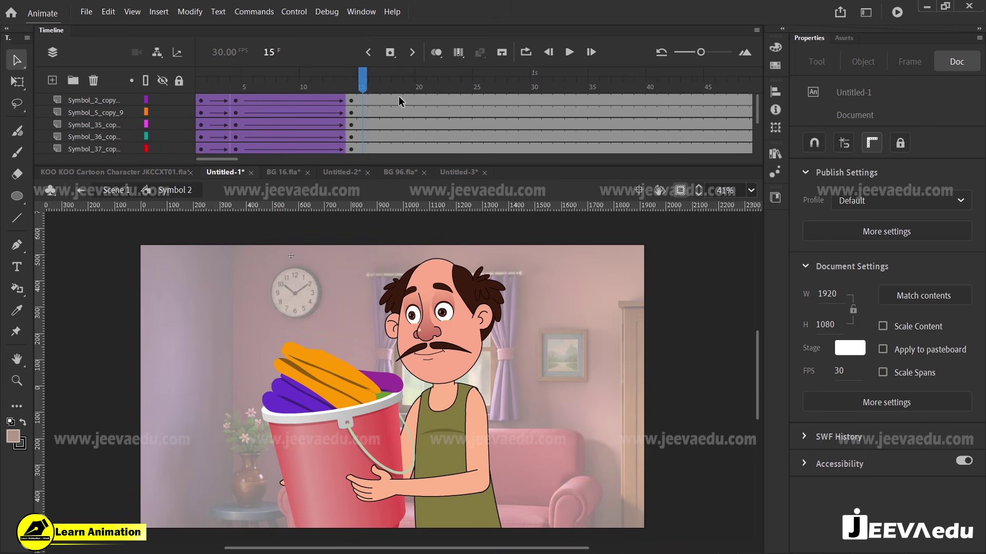
drag(406, 199, 402, 215)
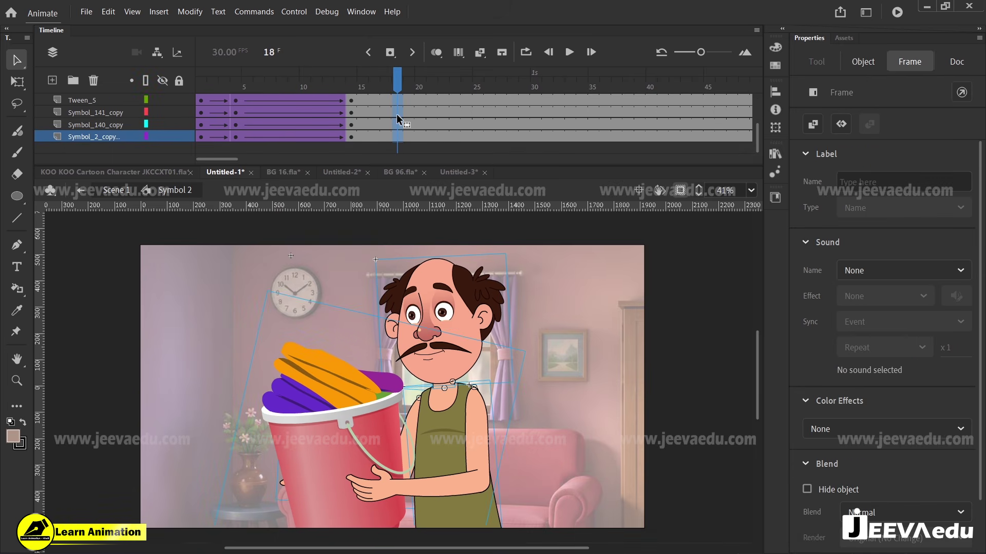
key(F6)
Step: Clear the frame 14 keyframes on the layers below the top one to extend their tweens to frame 18, and play the result
scroll(390, 98, up, 2)
drag(352, 100, 358, 170)
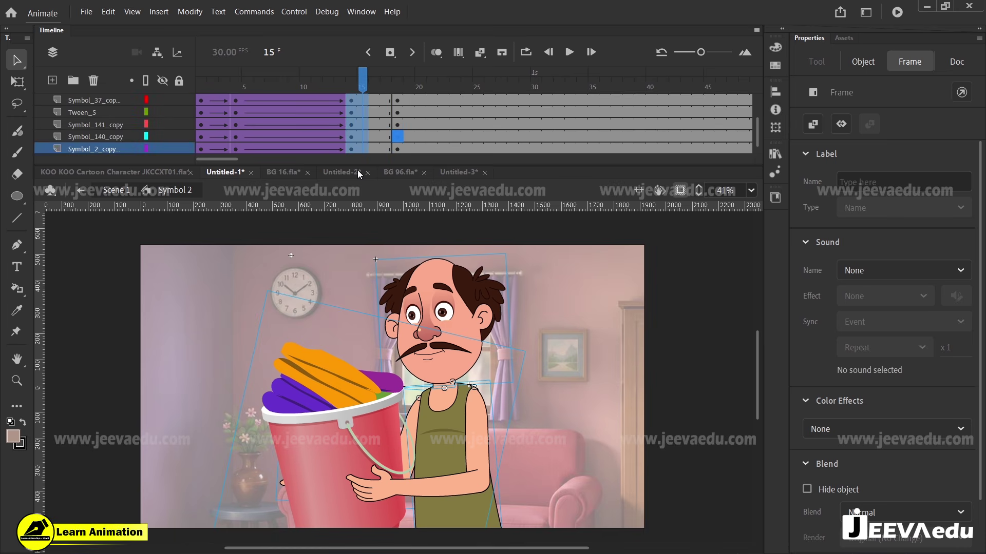
scroll(354, 133, down, 1)
right_click(354, 112)
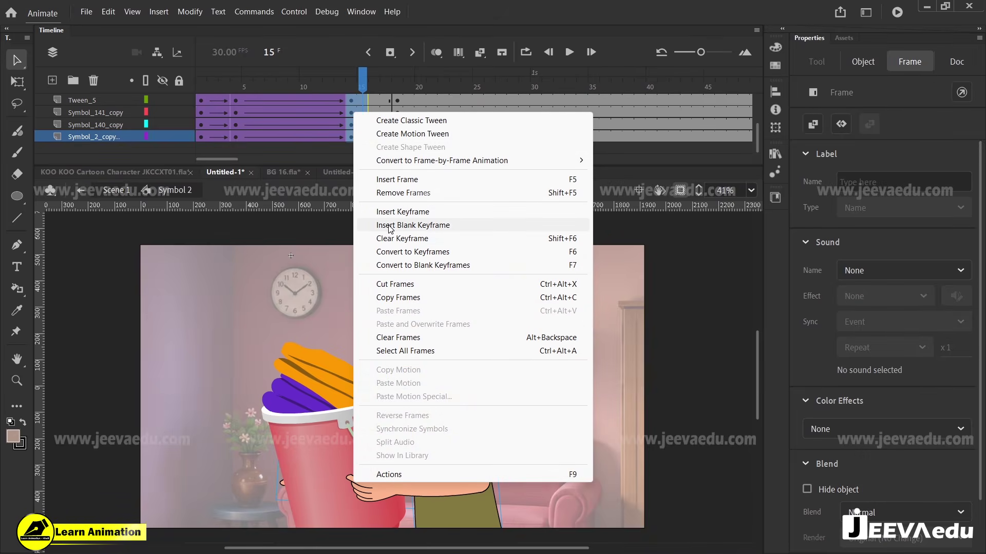
click(380, 121)
scroll(378, 118, up, 2)
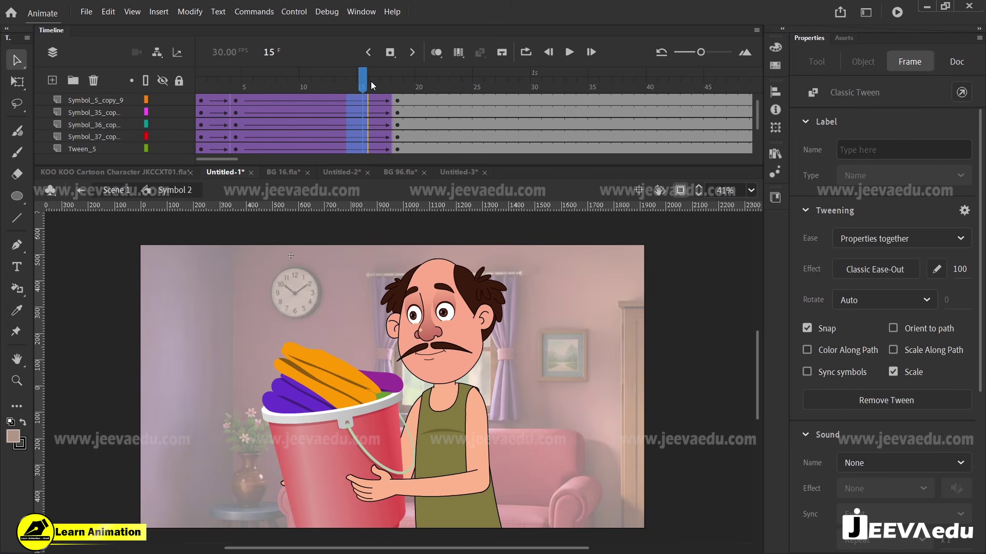
key(Return)
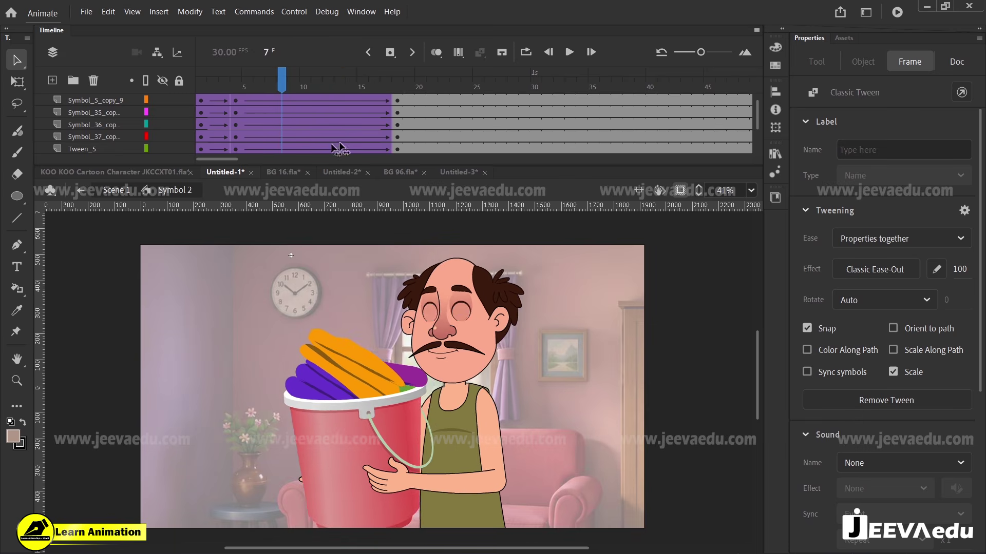
Step: Clear the frame 14 keyframe on the top Symbol_2_copy layer and play the symbol's animation
right_click(351, 100)
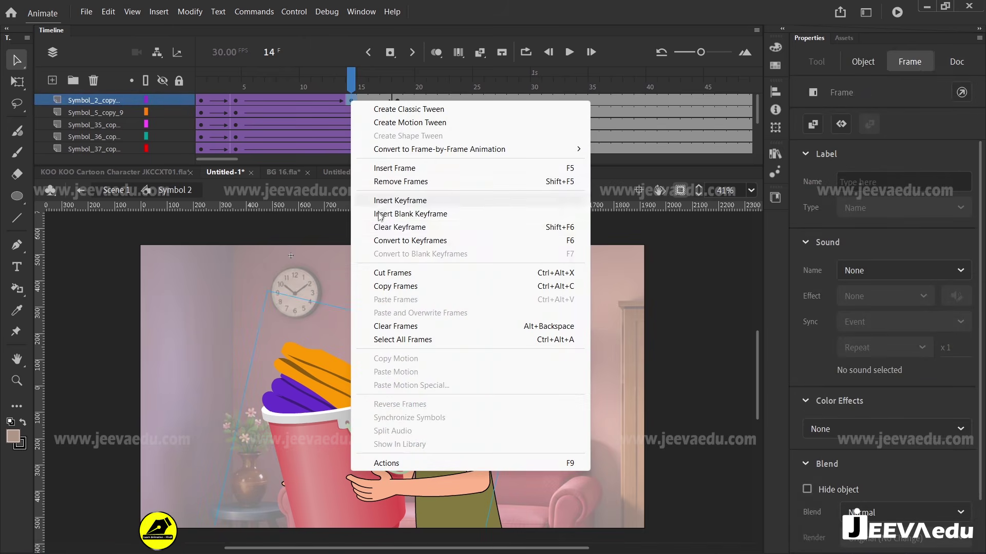
click(381, 226)
key(Return)
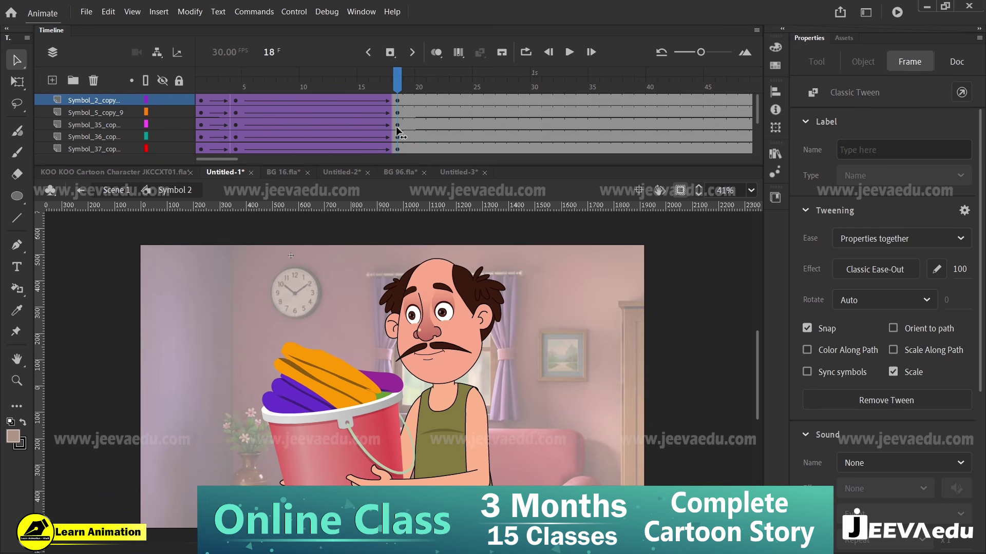
Step: In the near-arm symbol, keyframe Layer_2 at frame 18, clear its frame 14 keyframe, and return to Symbol 2
click(328, 475)
double_click(348, 468)
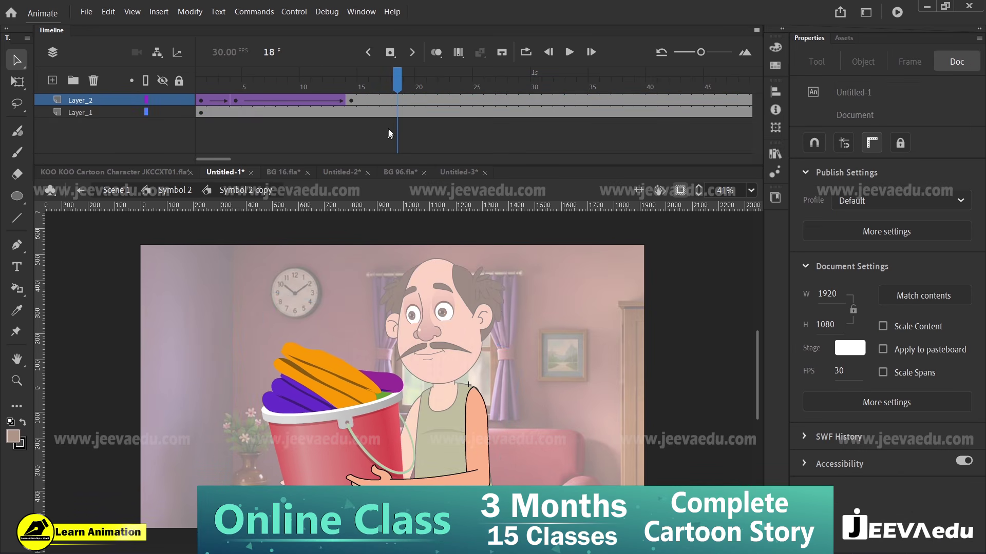
click(401, 99)
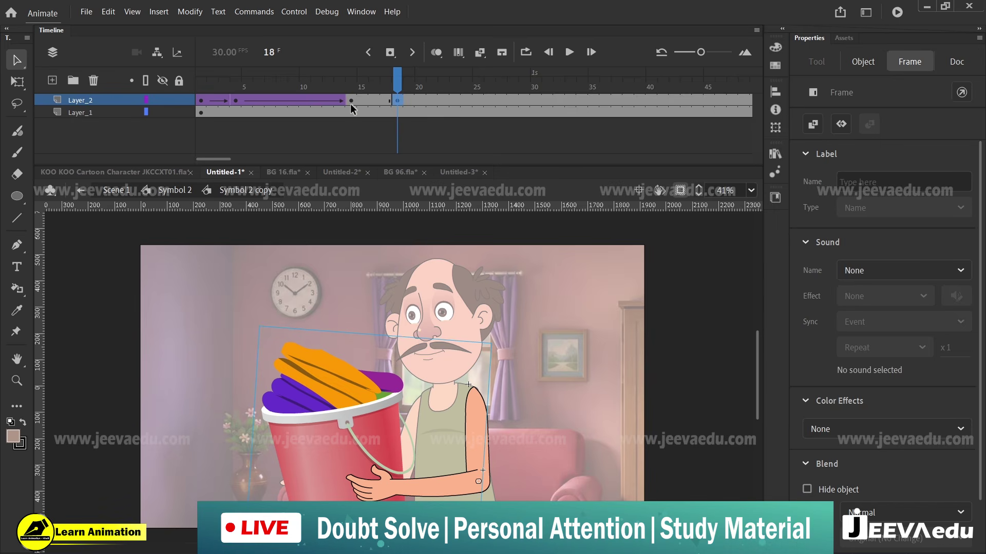
right_click(351, 101)
click(406, 110)
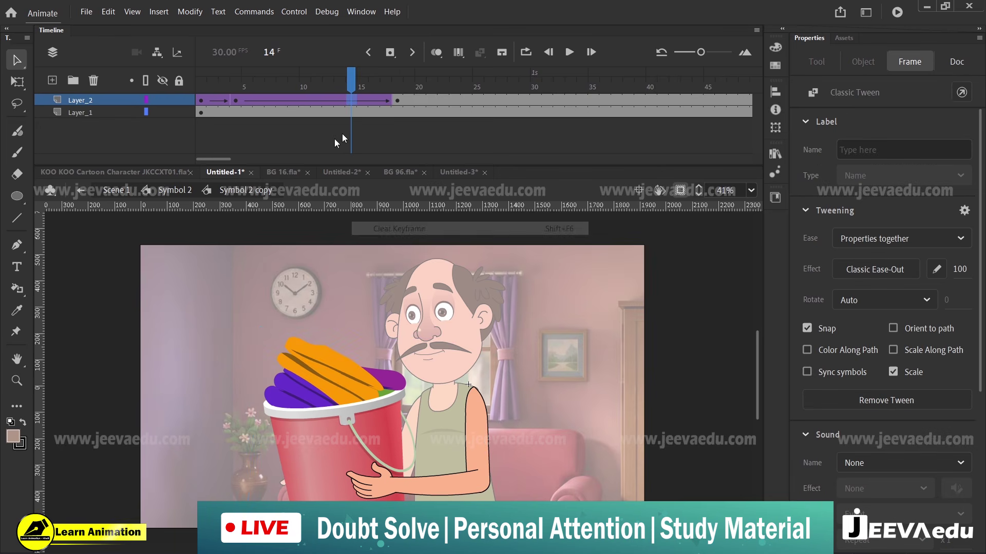
click(149, 191)
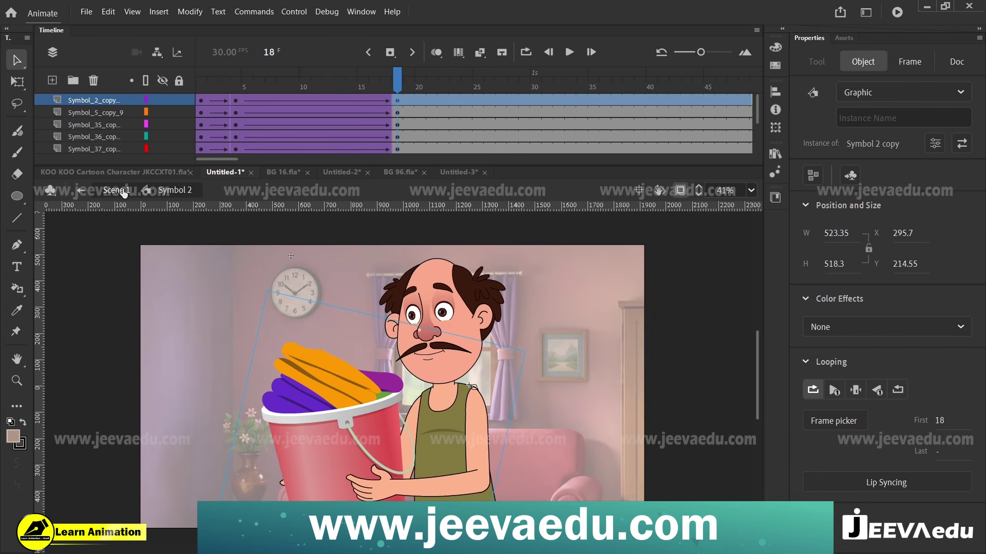
Step: Return to the main scene and play and scrub the close-up shot to check the slower bucket-lifting motion
click(124, 191)
key(z)
alt+click(415, 366)
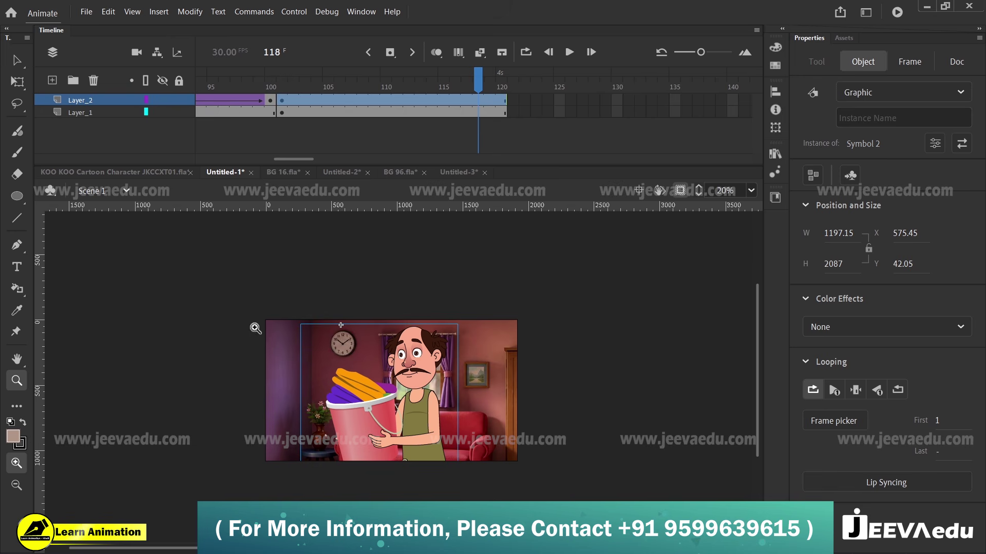
drag(255, 328, 534, 470)
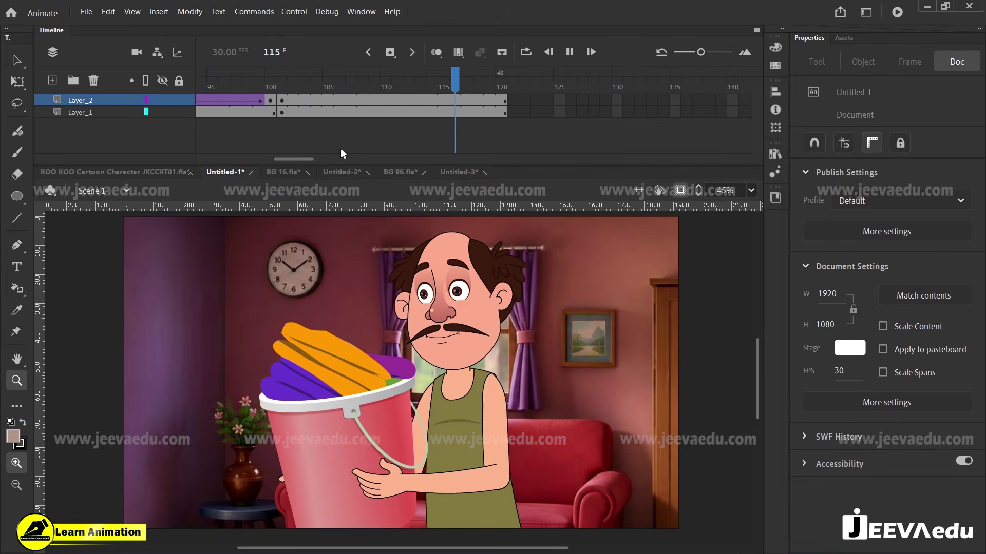
key(Return)
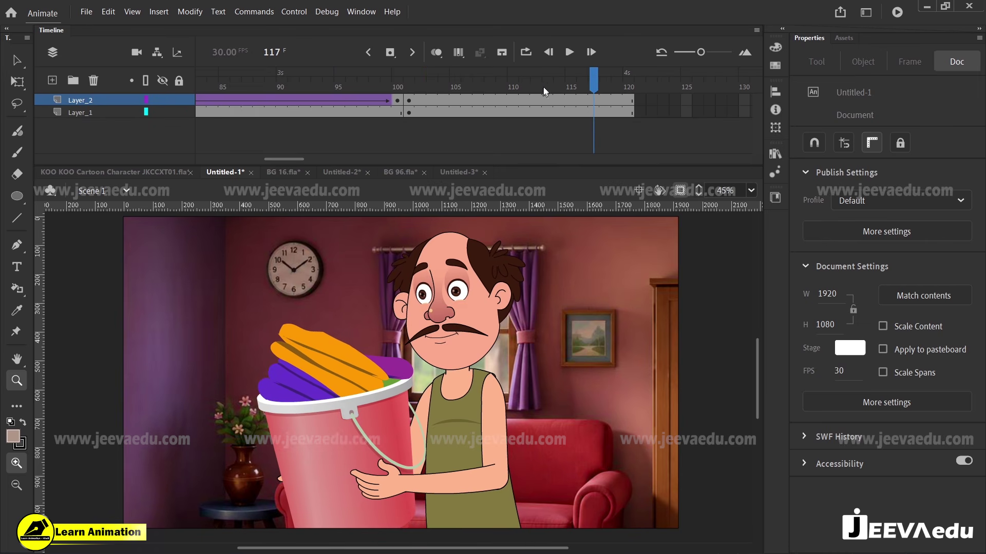
click(445, 100)
drag(444, 100, 583, 119)
Step: Check the pose at frame 16 inside Symbol 2, return to the main scene and insert keyframes at frame 116 on both layers
key(v)
double_click(447, 380)
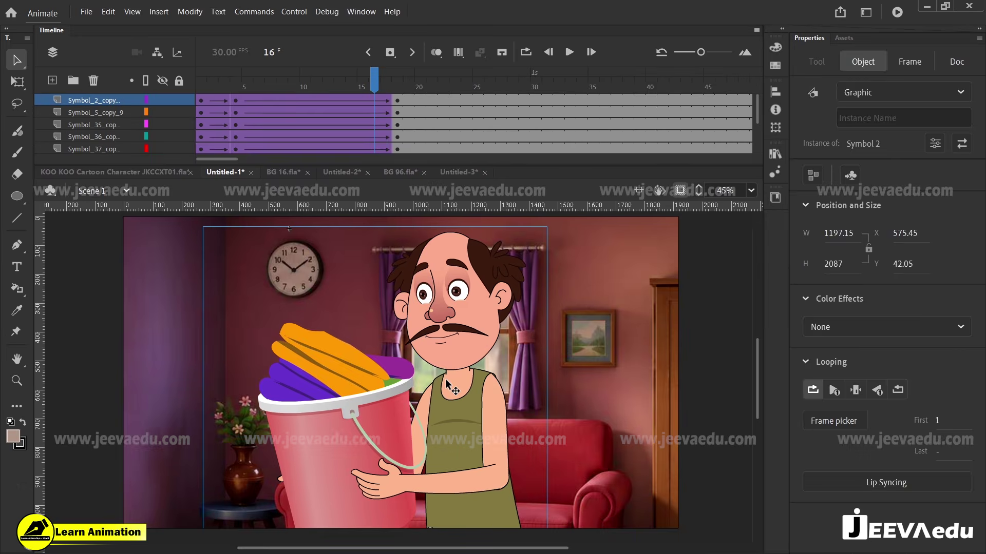
click(117, 191)
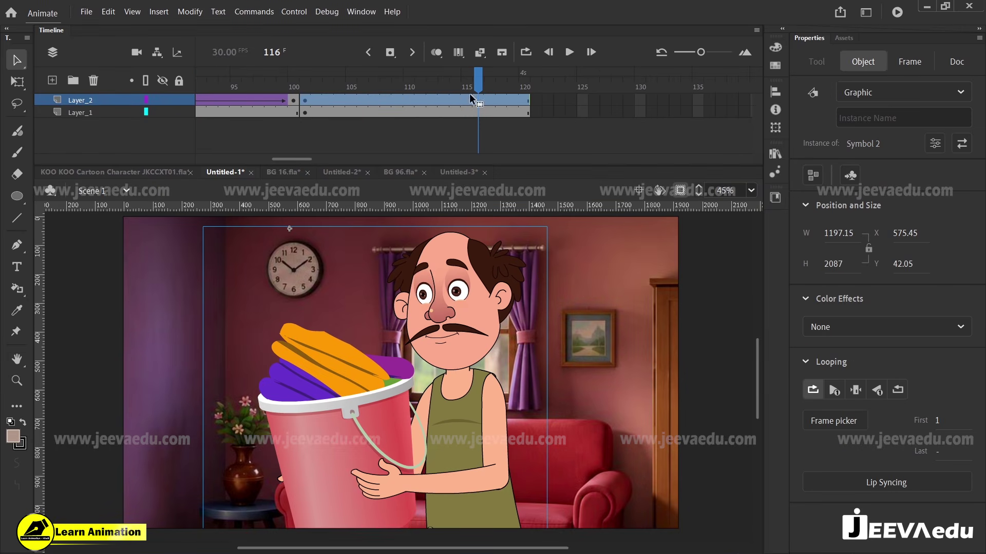
click(478, 80)
drag(479, 101, 478, 115)
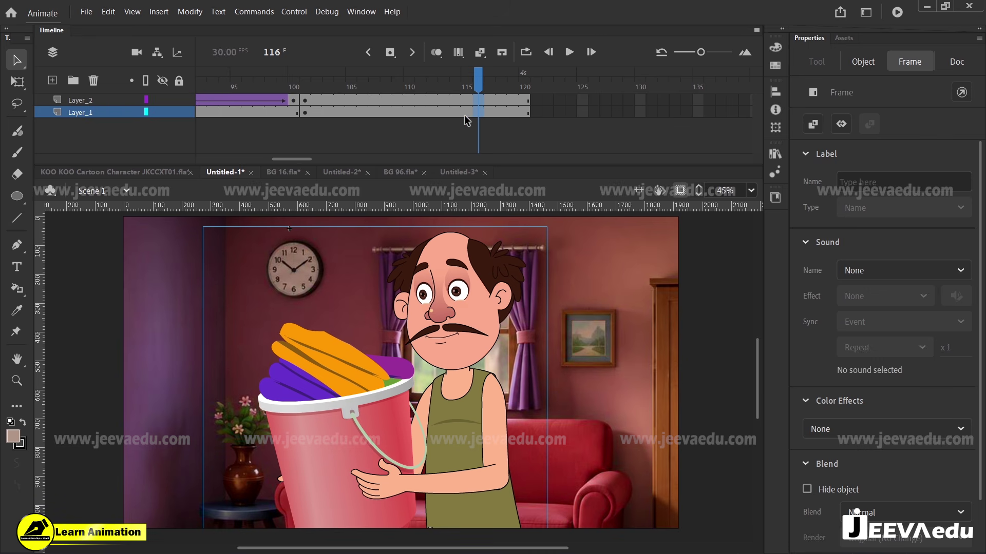
key(F6)
click(479, 81)
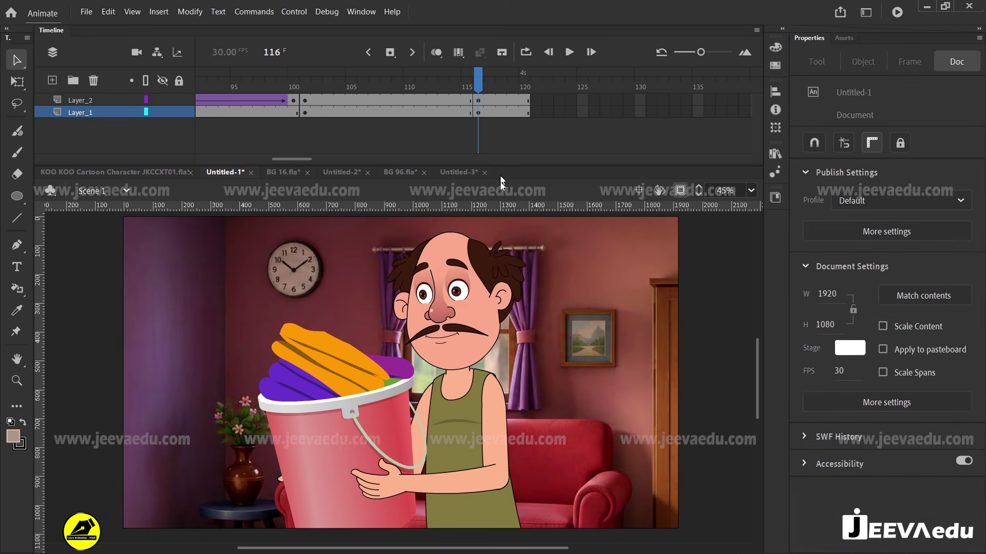
click(493, 331)
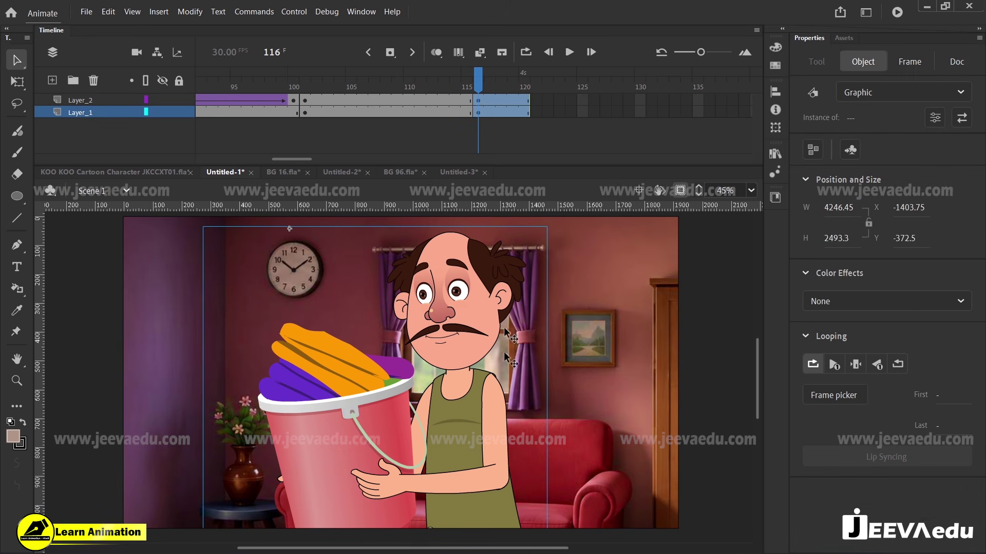
click(459, 356)
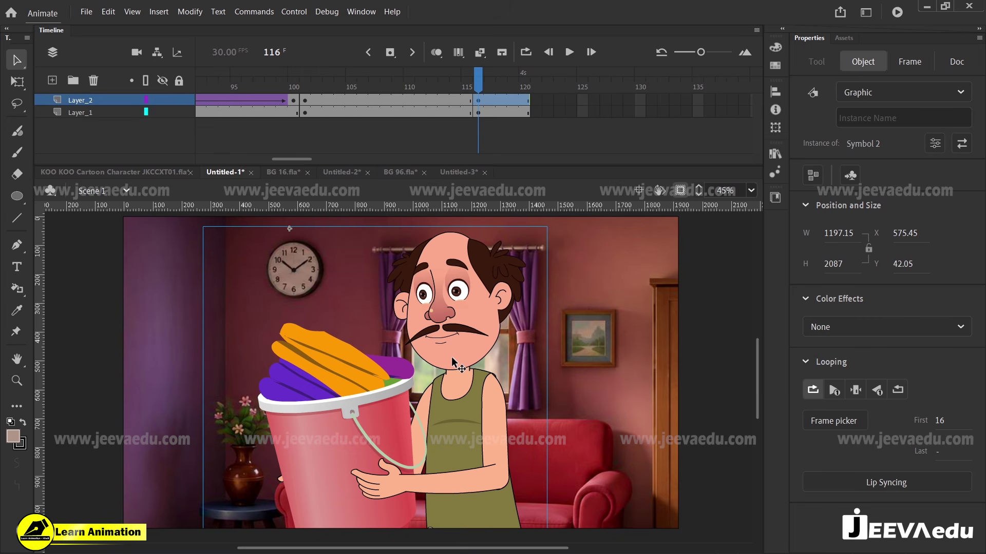
drag(465, 375, 451, 331)
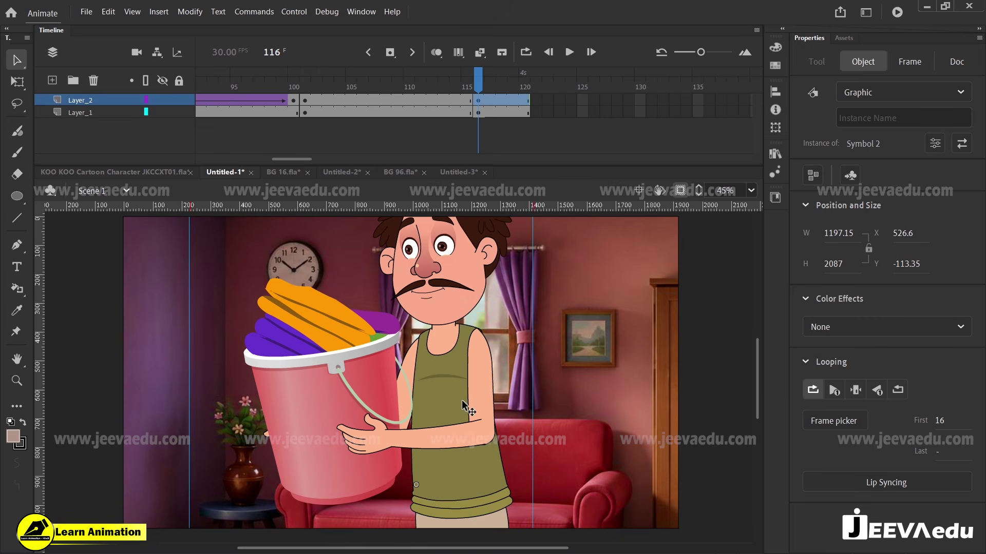
key(ctrl+z)
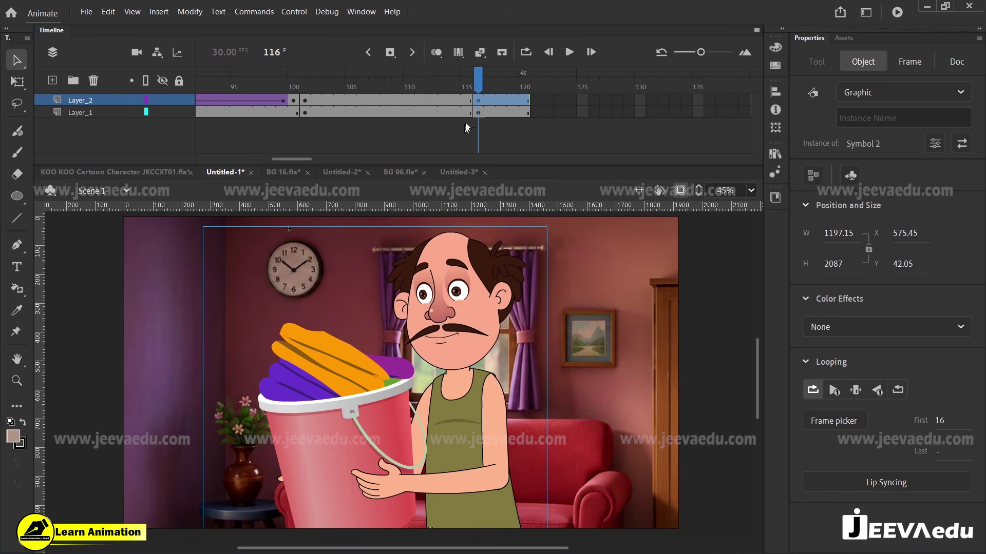
Step: Extend the frames of both layers beyond frame 120 to lengthen the shot that starts at frame 116
click(467, 126)
drag(524, 101, 626, 145)
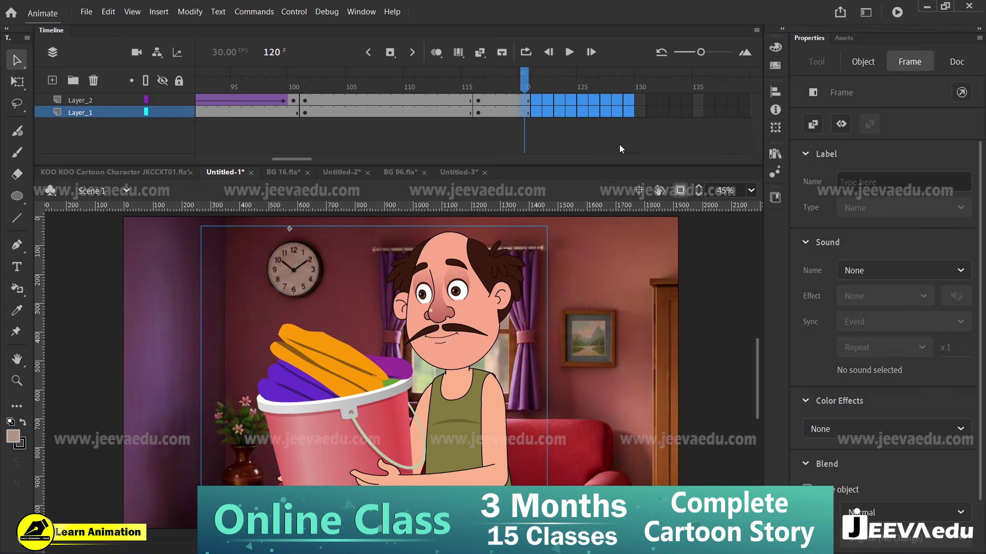
key(shift+F5)
key(F5)
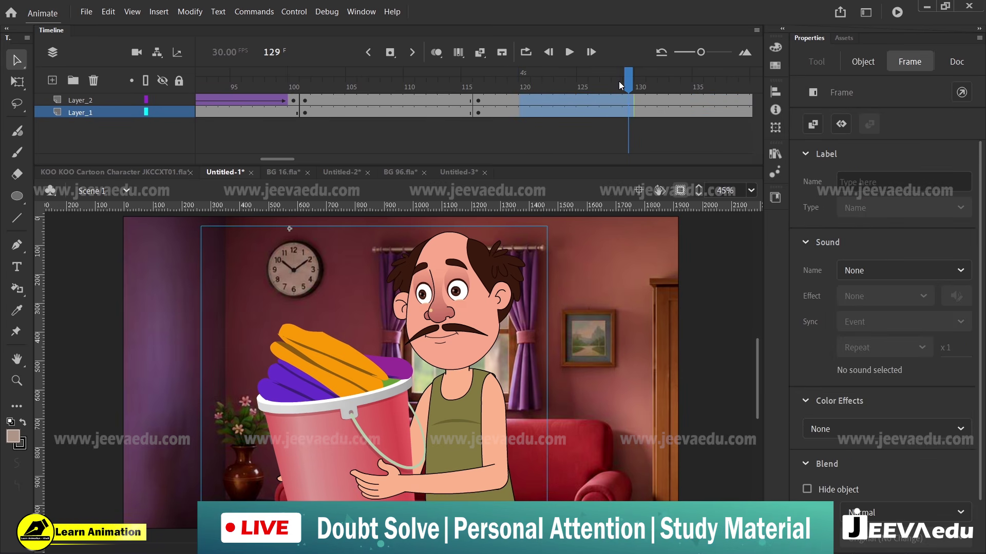
Step: At frame 116, move the character and background up to frame his feet, then lower the background so the sofa stands behind his legs
drag(619, 82, 478, 126)
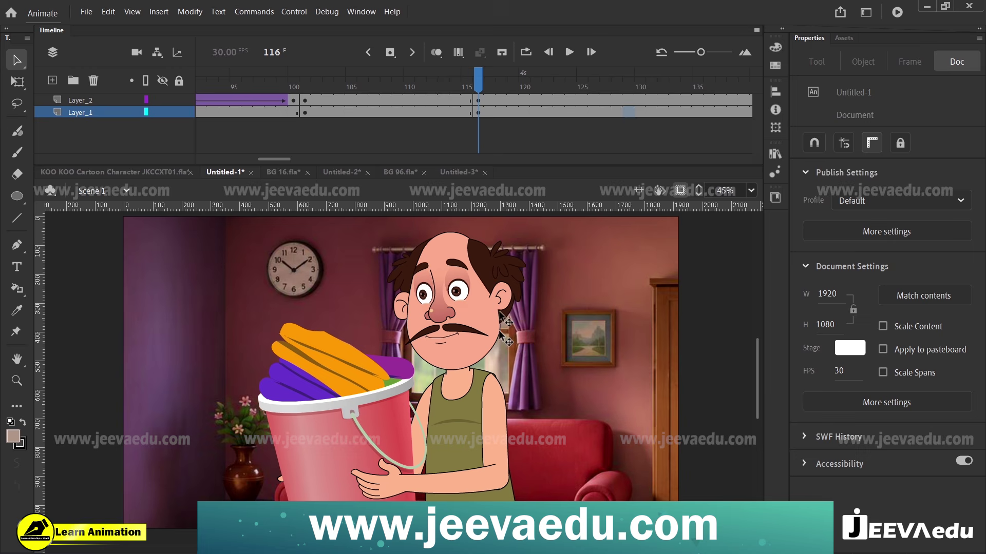
click(473, 433)
shift+click(548, 455)
drag(548, 462, 559, 92)
drag(548, 389, 454, 399)
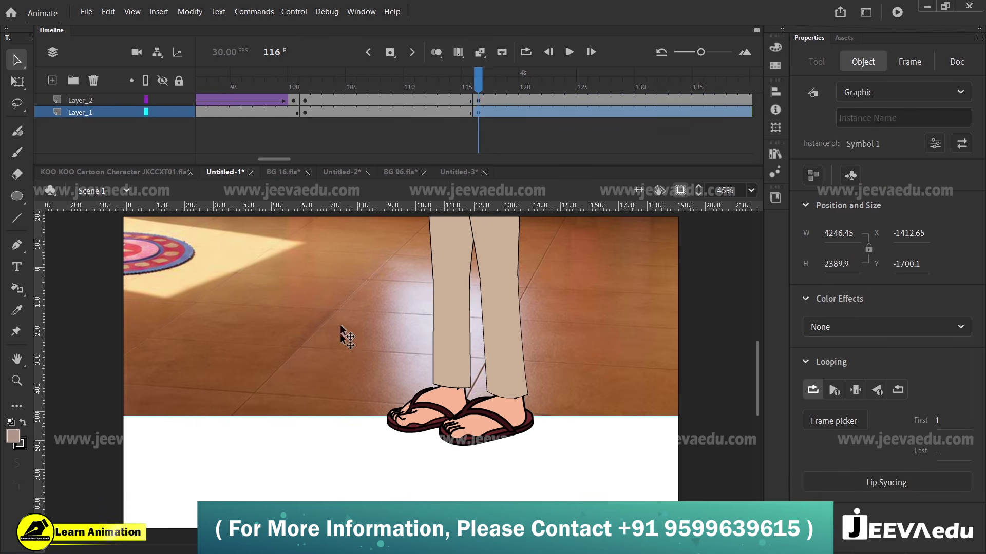
drag(341, 334, 336, 462)
click(472, 413)
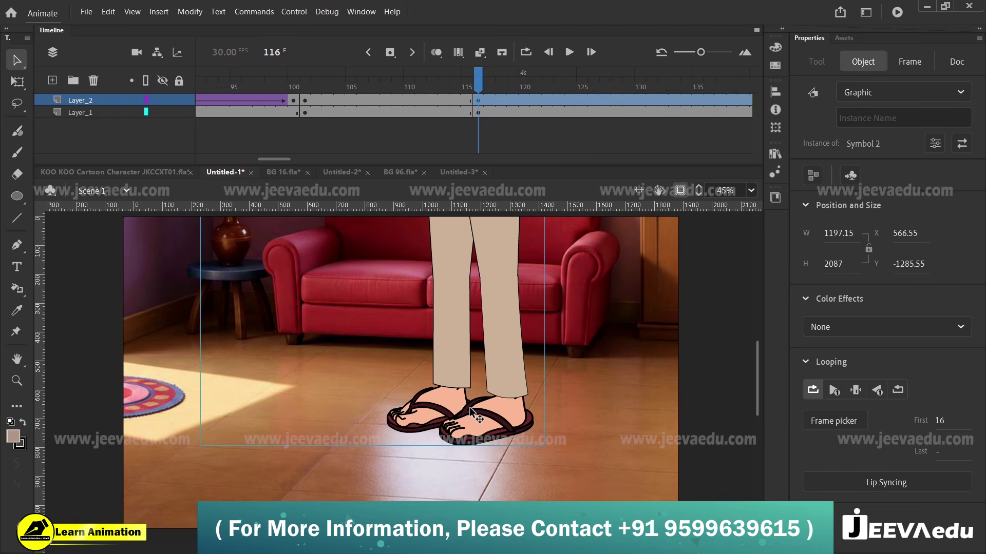
Step: Scale the background to 150% at frame 116 and reposition it so the floor fills the area around the feet
click(616, 400)
key(ctrl+alt+s)
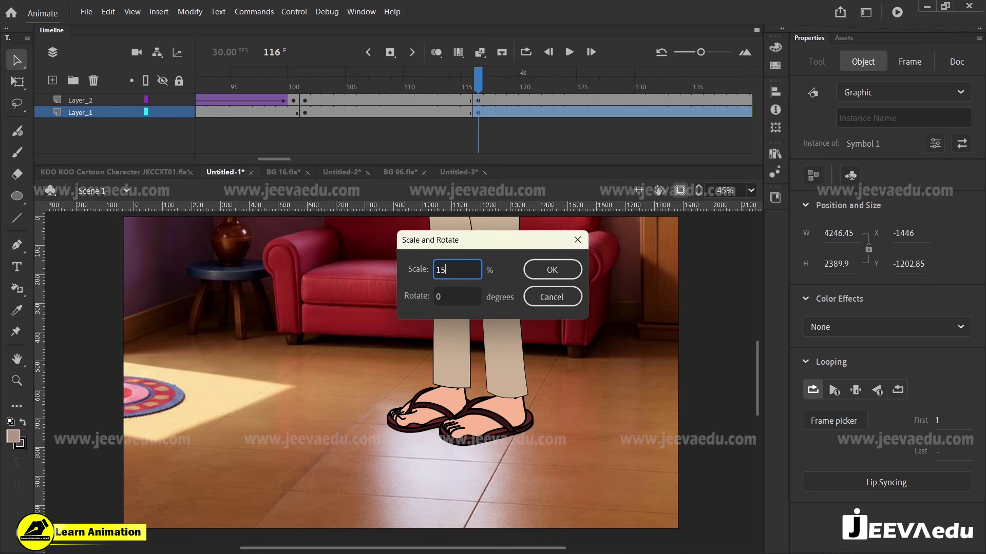
key(Return)
drag(616, 399, 591, 310)
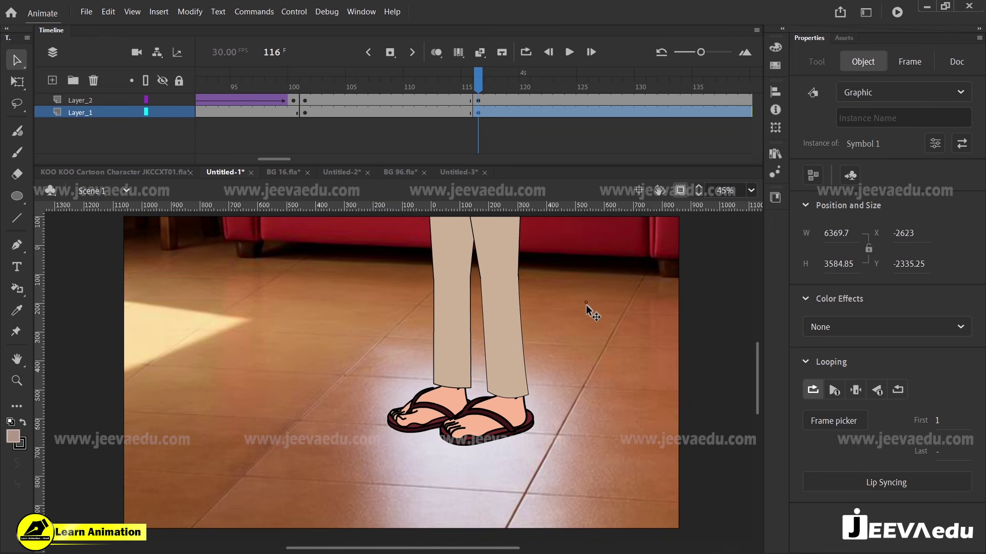
Step: Shift the character right at frame 116, enlarge him in two passes to about 1320 px wide, and adjust the position of his feet
drag(504, 424, 535, 422)
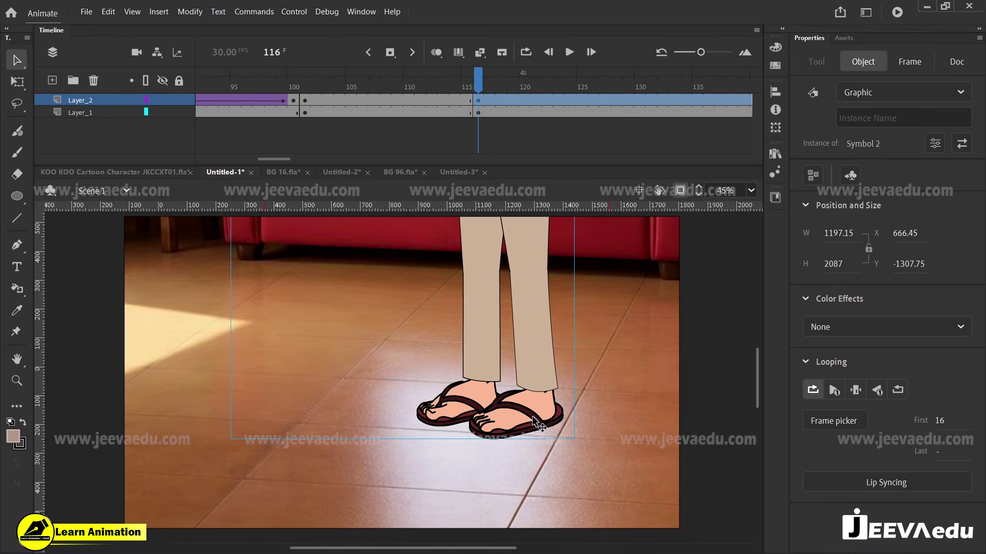
key(ctrl+alt+s)
key(Return)
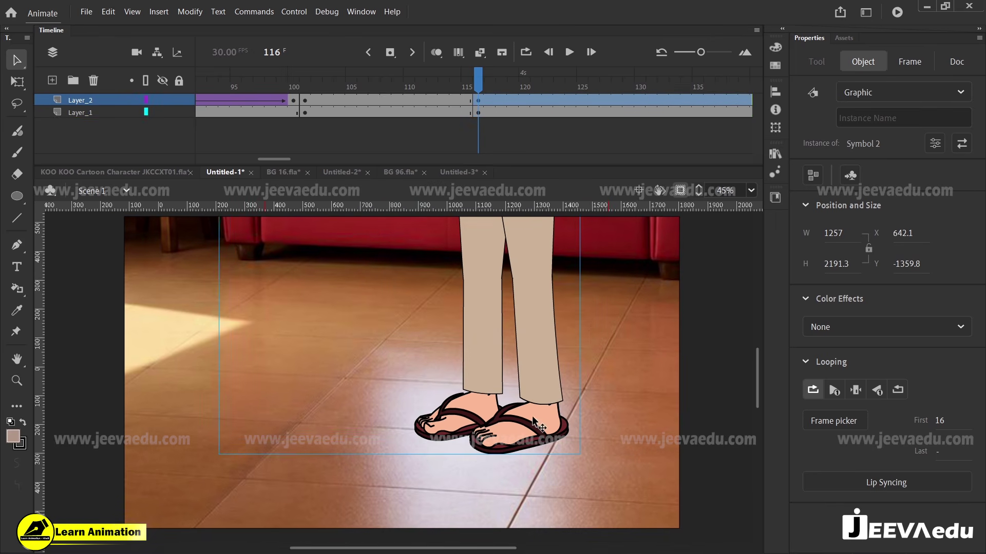
key(ctrl+alt+s)
key(Return)
drag(530, 379, 546, 379)
click(478, 83)
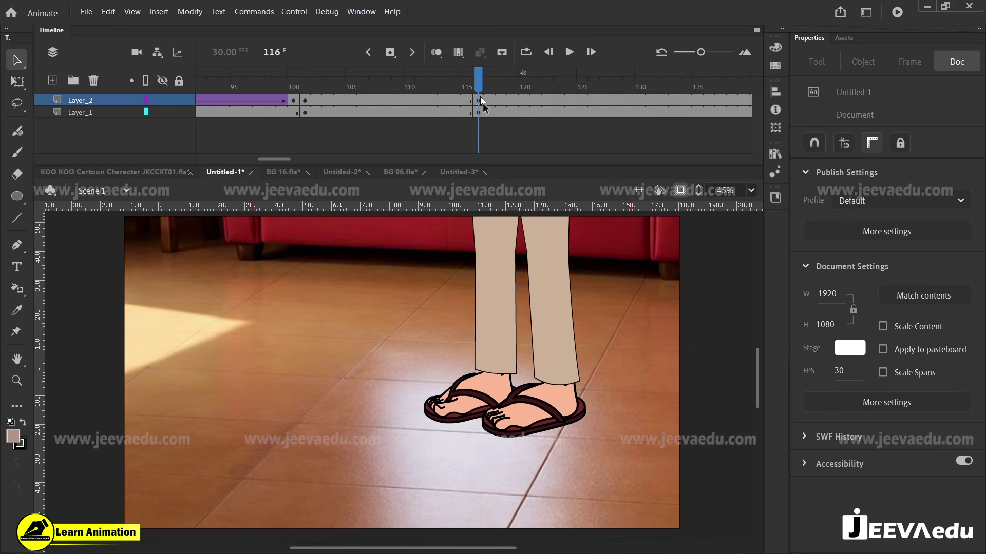
click(540, 292)
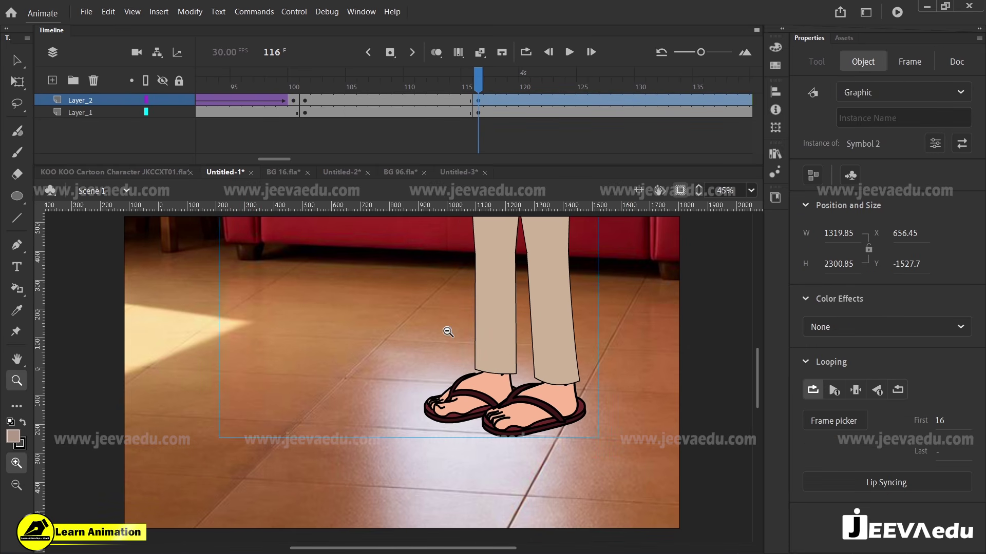
Step: Switch to Untitled-3 and open the bucket symbol nested inside the character's Symbol 2 and its near-arm symbol
click(469, 172)
click(402, 395)
click(401, 395)
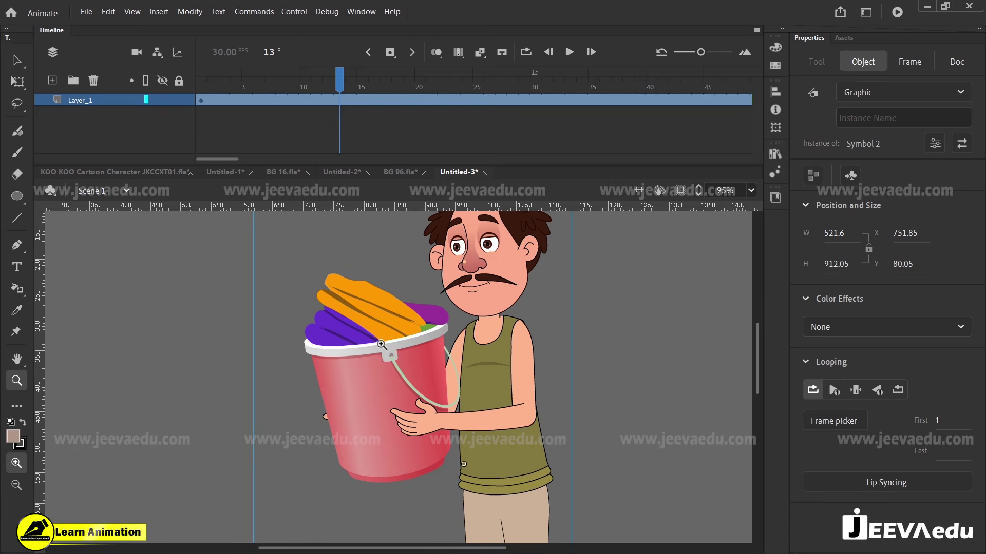
key(v)
double_click(373, 331)
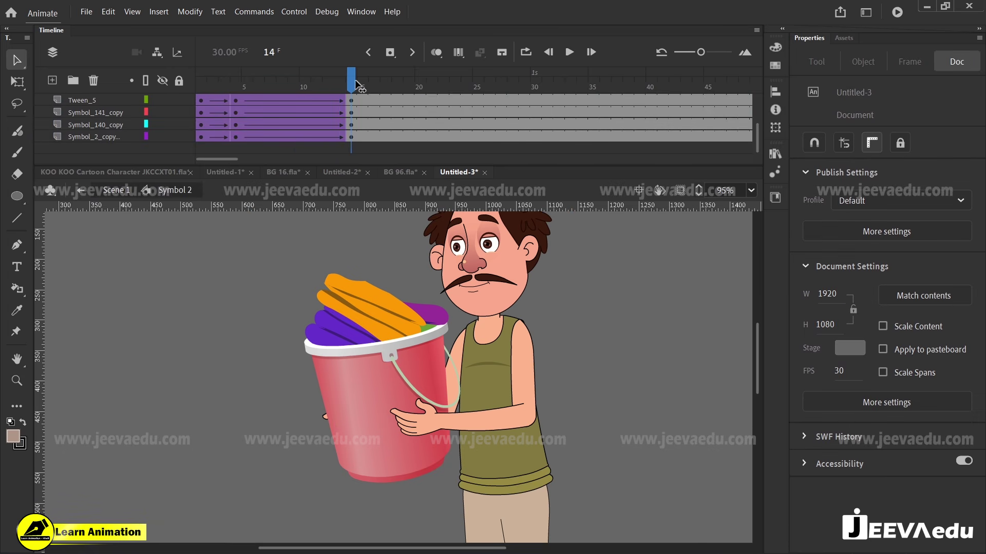
double_click(385, 320)
double_click(385, 320)
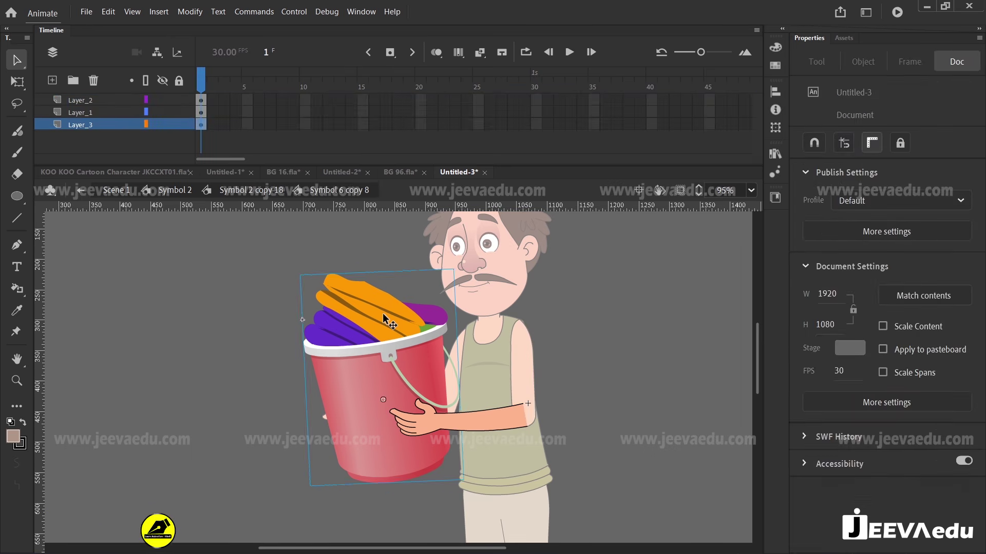
double_click(381, 316)
Step: Unlock Layer_2 in the bucket symbol and copy the group of colored clothes
click(177, 112)
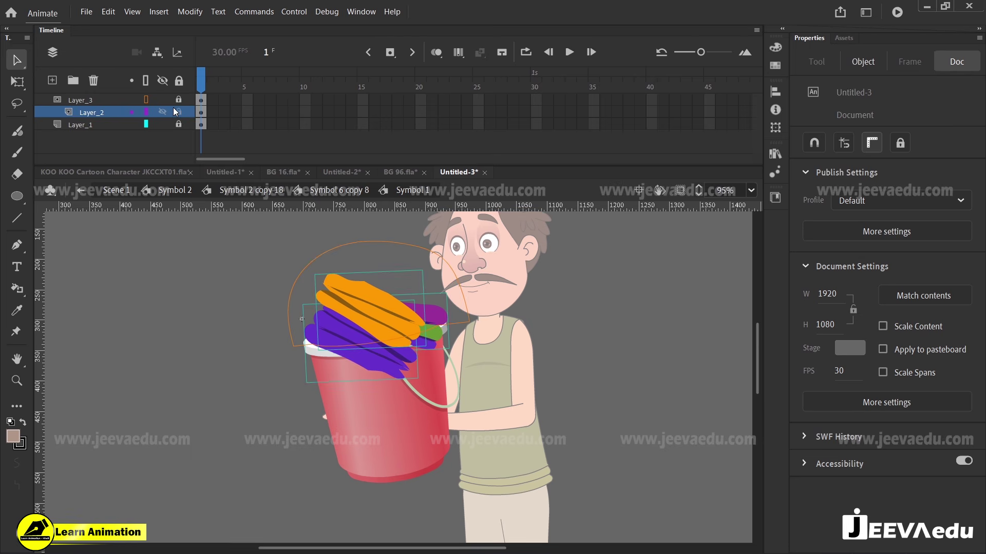
click(209, 281)
click(381, 311)
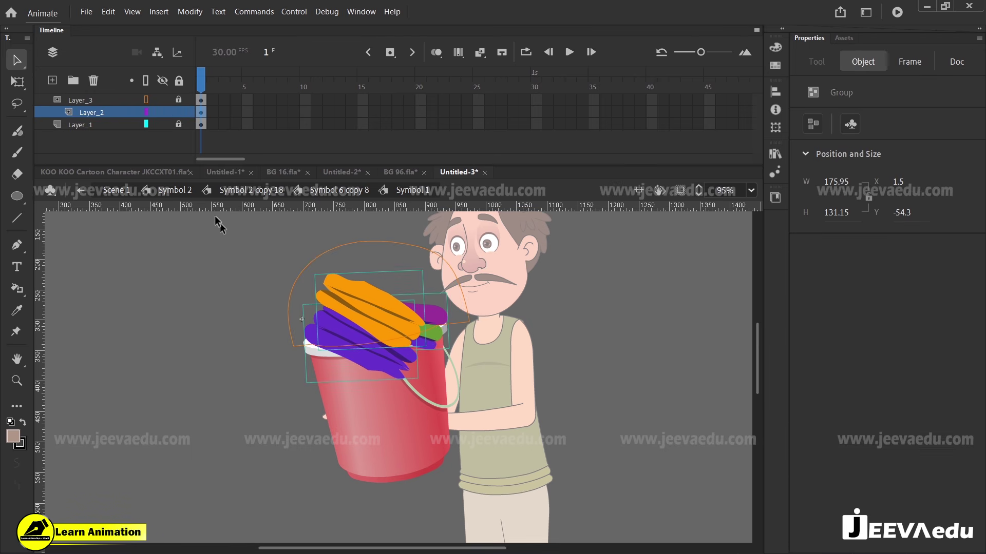
Step: Return to Untitled-1, add a layer above the character with a keyframe at frame 116, and paste the clothes there
click(219, 172)
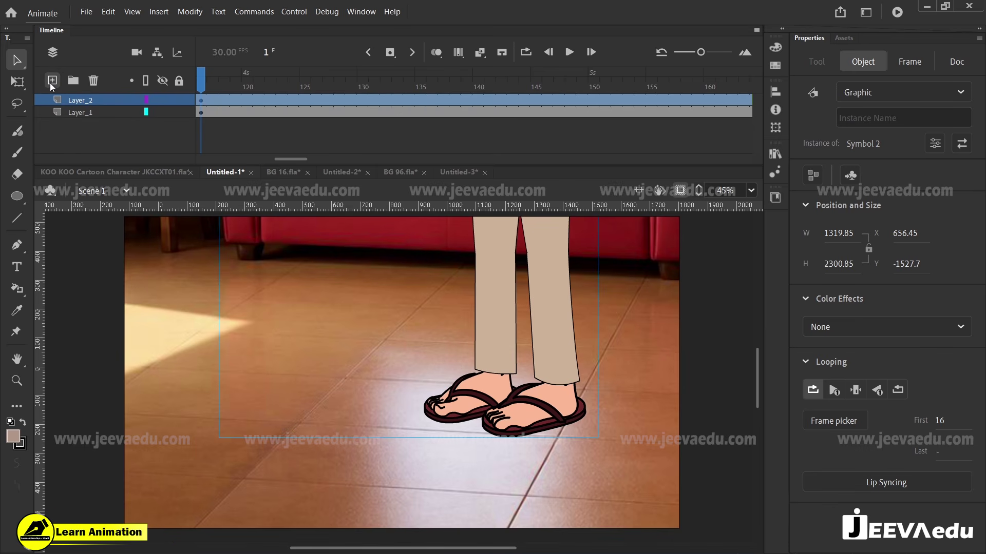
click(51, 81)
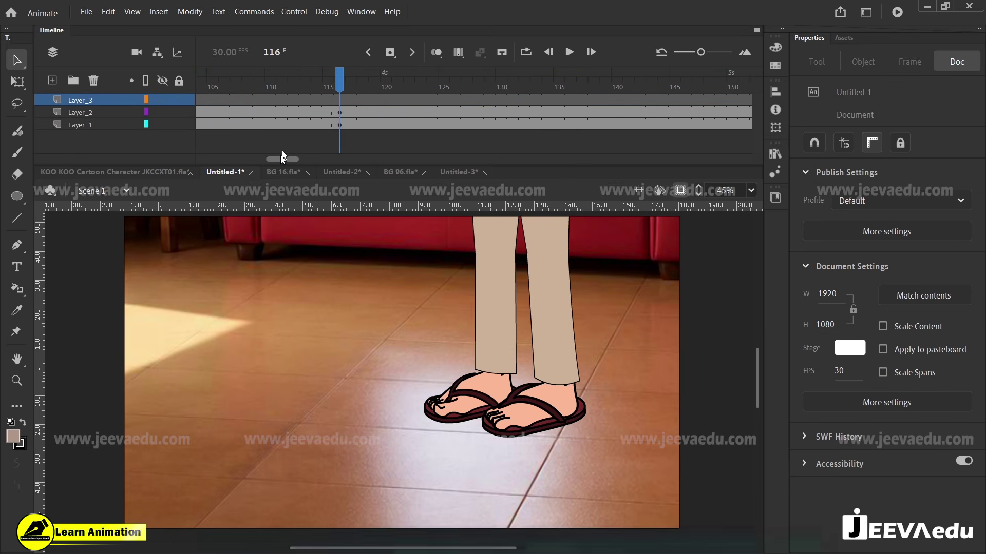
click(340, 100)
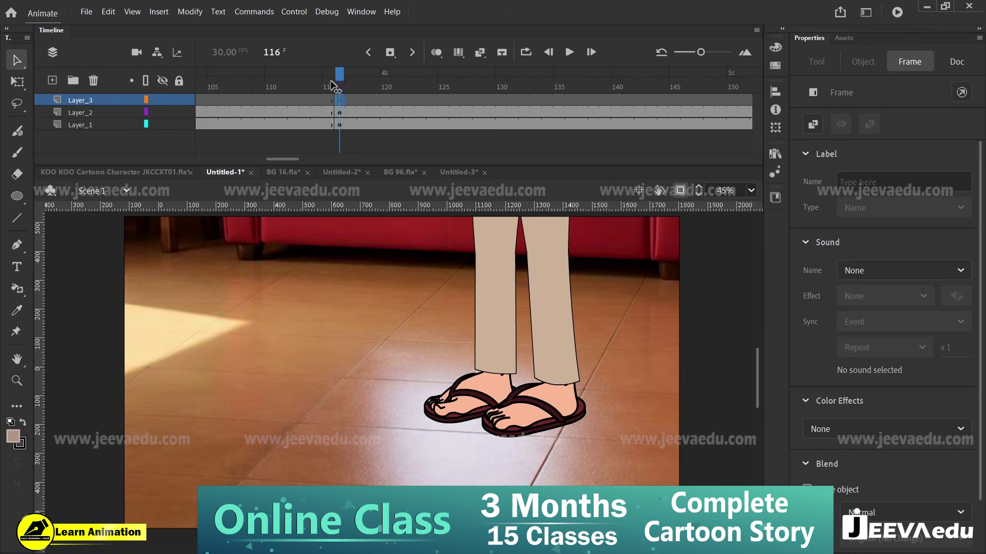
drag(333, 87, 340, 86)
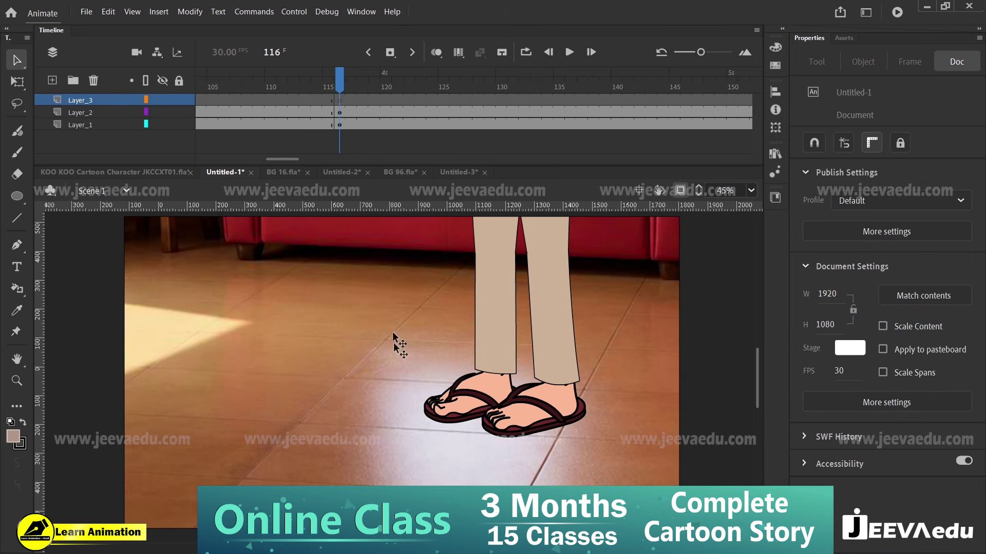
key(ctrl+v)
Step: Enlarge and rotate the pasted clothes to lie nearly flat, about 724 px wide, on the floor beside the feet
mouse_move(432, 364)
mouse_down()
mouse_move(513, 306)
mouse_move(514, 248)
mouse_up()
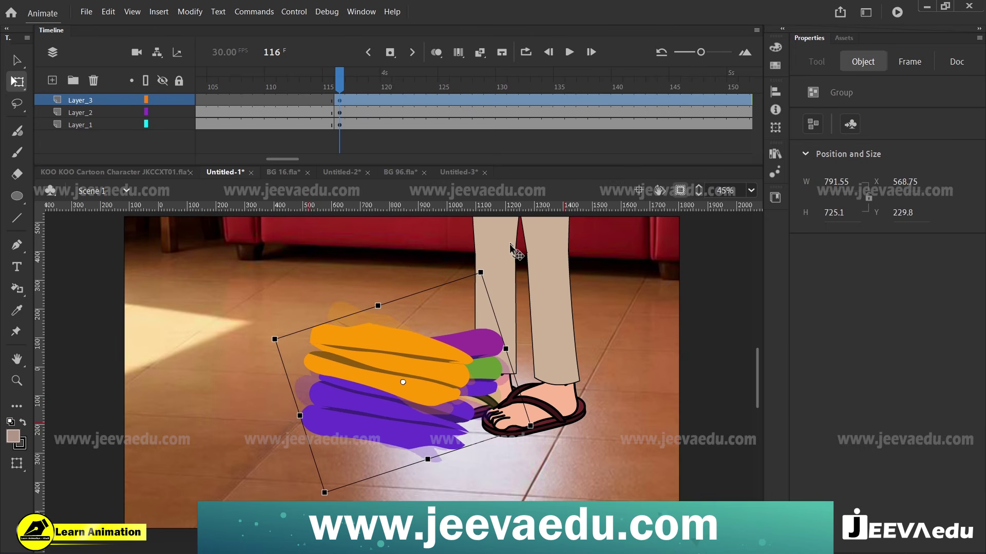
drag(434, 390, 393, 341)
drag(474, 267, 475, 281)
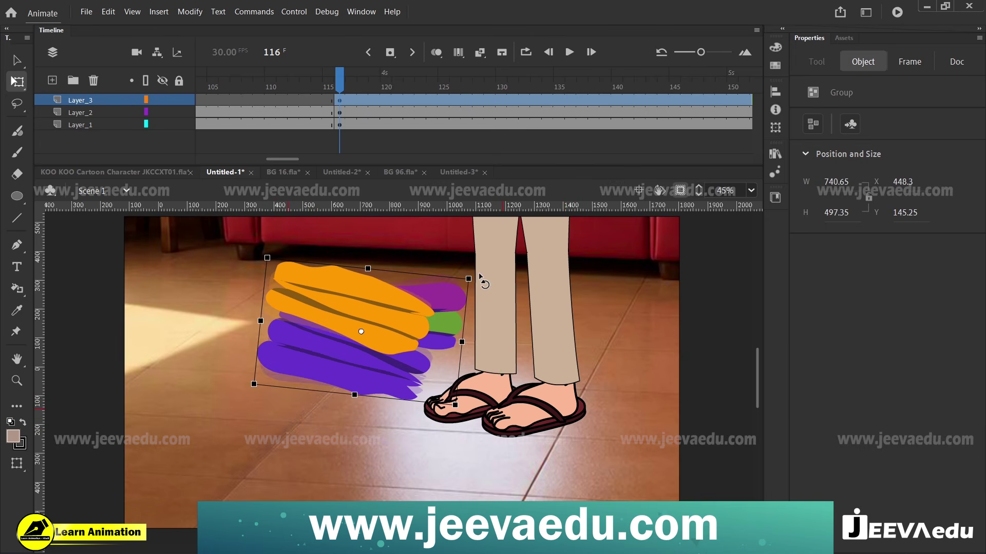
Step: Convert the clothes pile to a graphic symbol and move it down beside the sandals
key(F8)
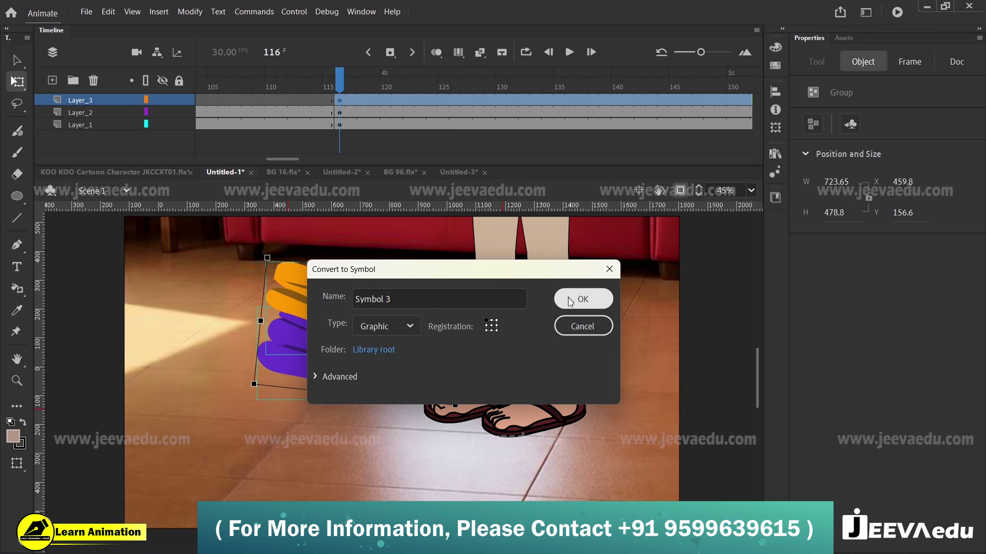
click(570, 301)
drag(408, 360, 399, 394)
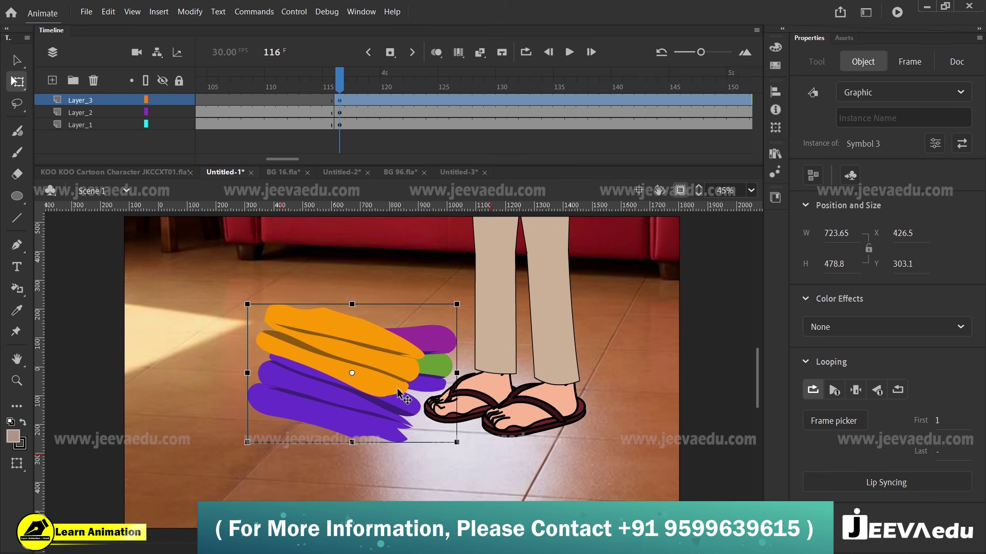
Step: Inside the clothes symbol, distribute the pieces to separate layers and extend all three layers past frame 45
double_click(399, 394)
right_click(334, 396)
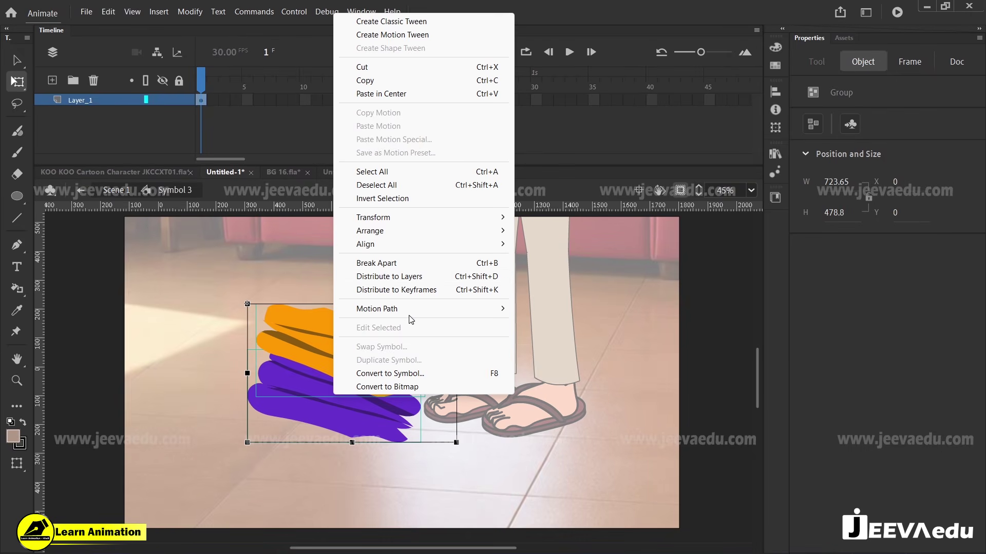
click(448, 282)
drag(250, 105, 478, 160)
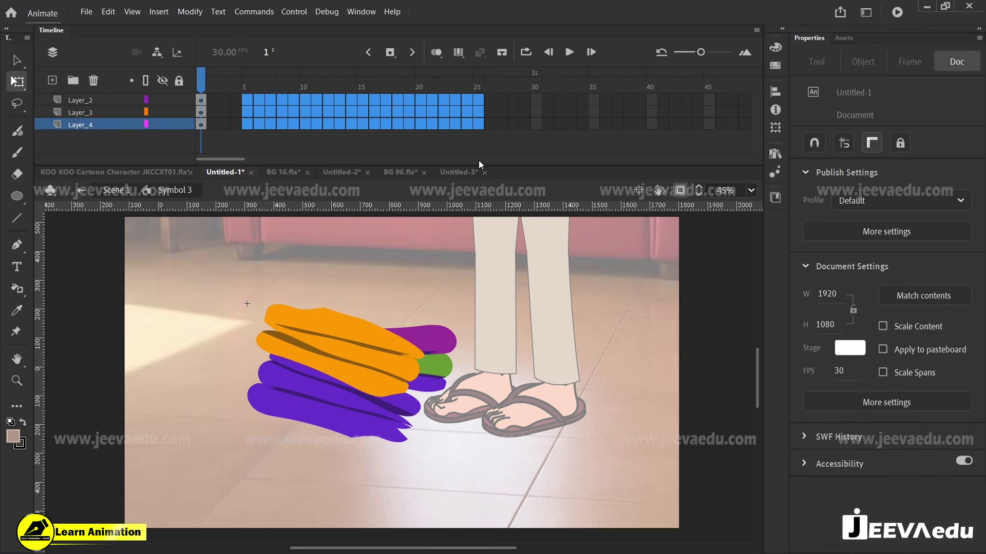
key(F5)
Step: Rotate the orange cloth on Layer_2 clockwise at frame 1 and shift it slightly right on top of the pile
click(252, 282)
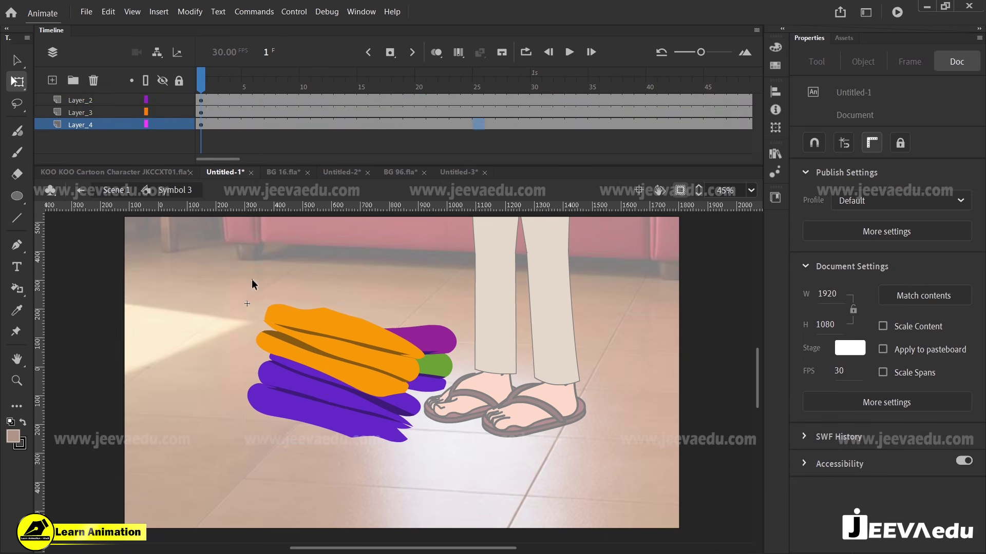
click(313, 328)
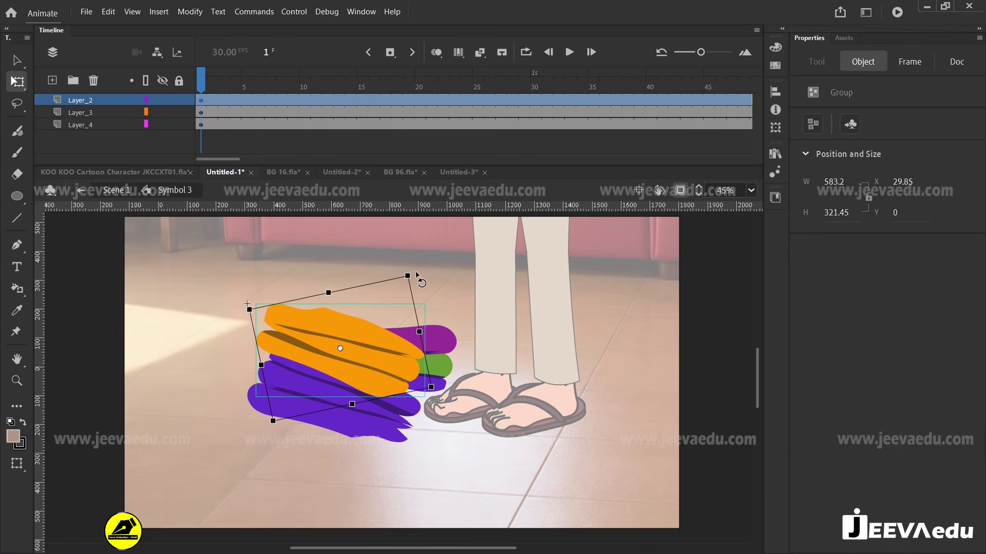
drag(416, 275, 420, 301)
drag(374, 363, 382, 364)
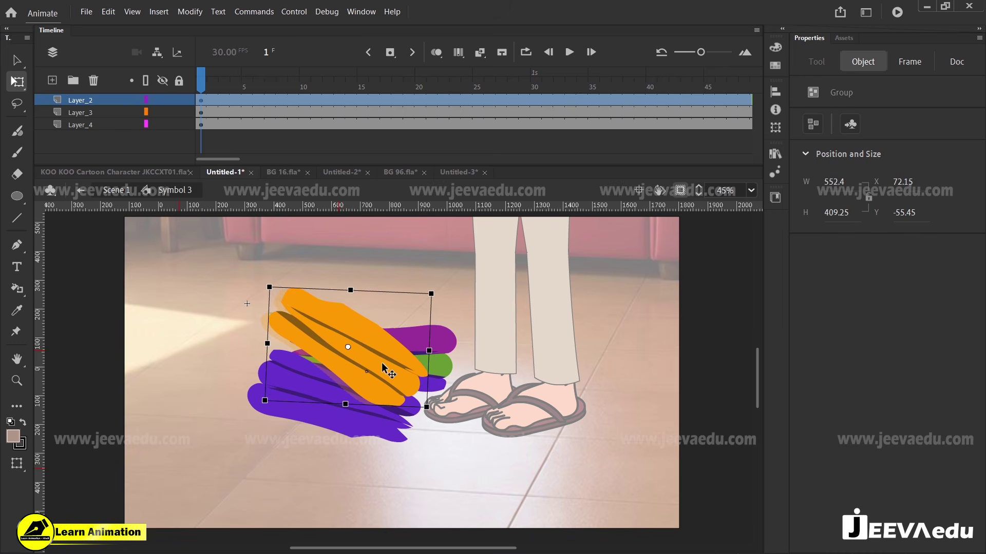
drag(431, 296, 432, 294)
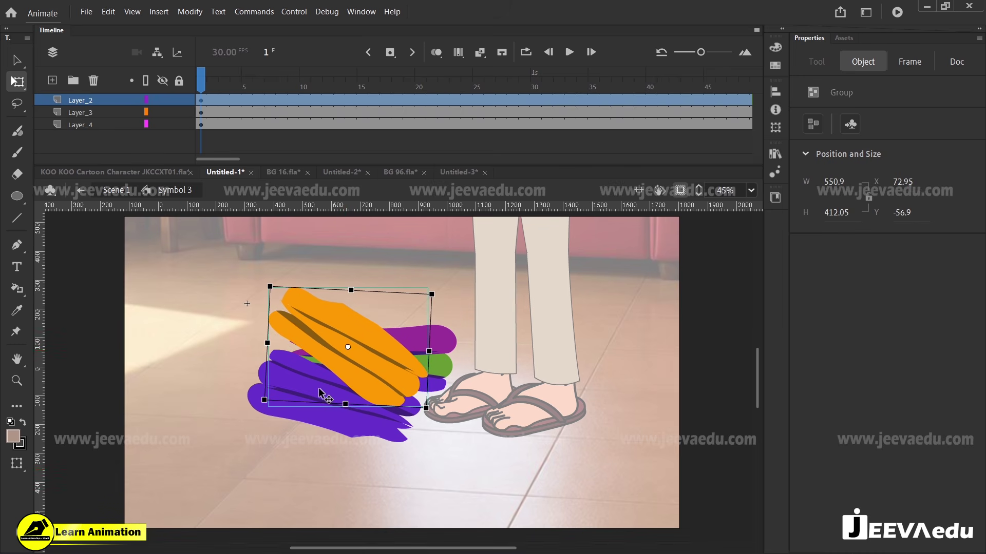
Step: Shift the orange cloth on Layer_2 down and left, and rotate the purple cloth on Layer_3 to lie nearly level beneath it
click(323, 395)
mouse_move(439, 395)
mouse_down()
mouse_move(411, 384)
mouse_move(420, 362)
mouse_up()
click(335, 341)
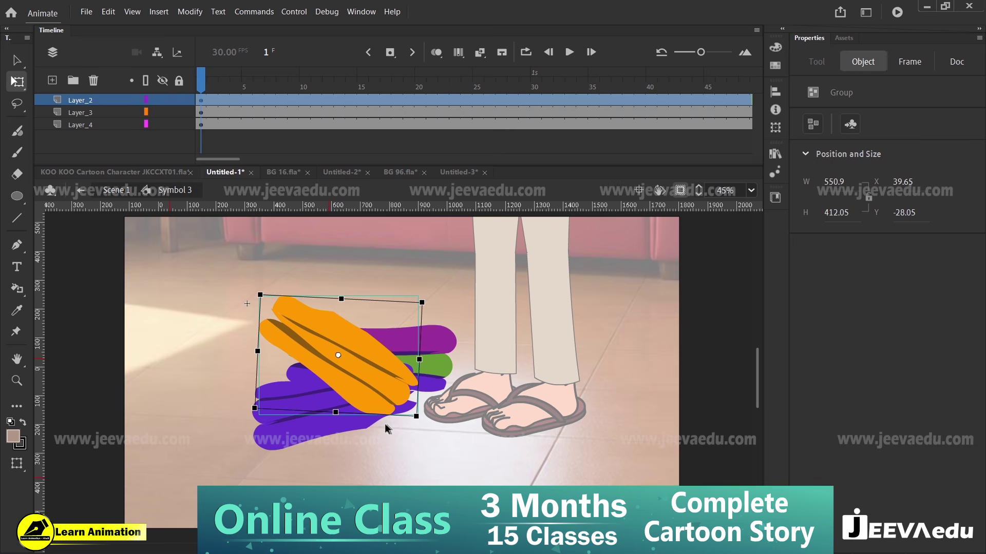
click(353, 425)
drag(420, 436, 423, 466)
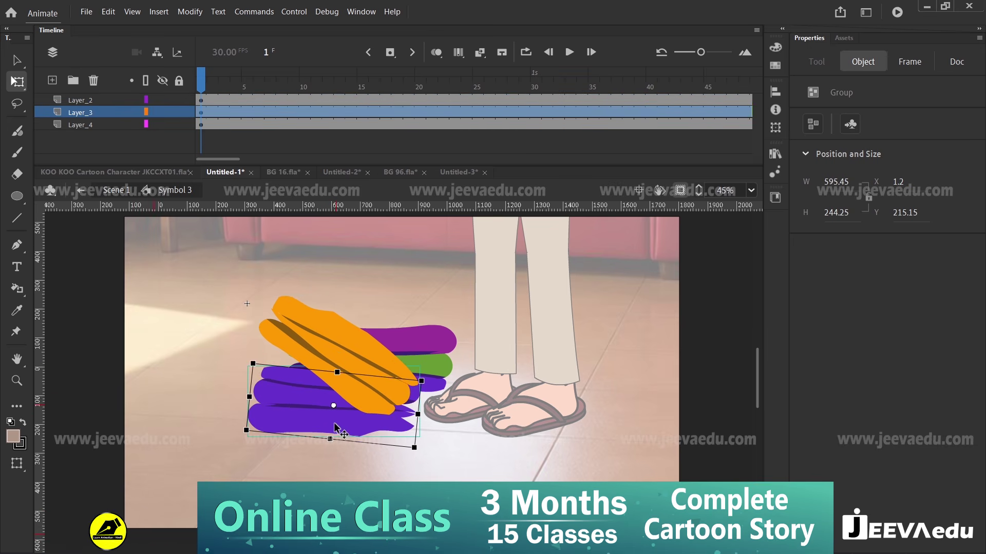
Step: Rotate the orange cloth level above the purple cloth, and tilt the striped Layer_4 cloth clockwise down beside the sandals at X 269.65, Y 181.7
click(353, 371)
drag(428, 307, 390, 294)
drag(349, 392, 346, 394)
drag(433, 416, 434, 385)
drag(368, 391, 364, 392)
click(433, 368)
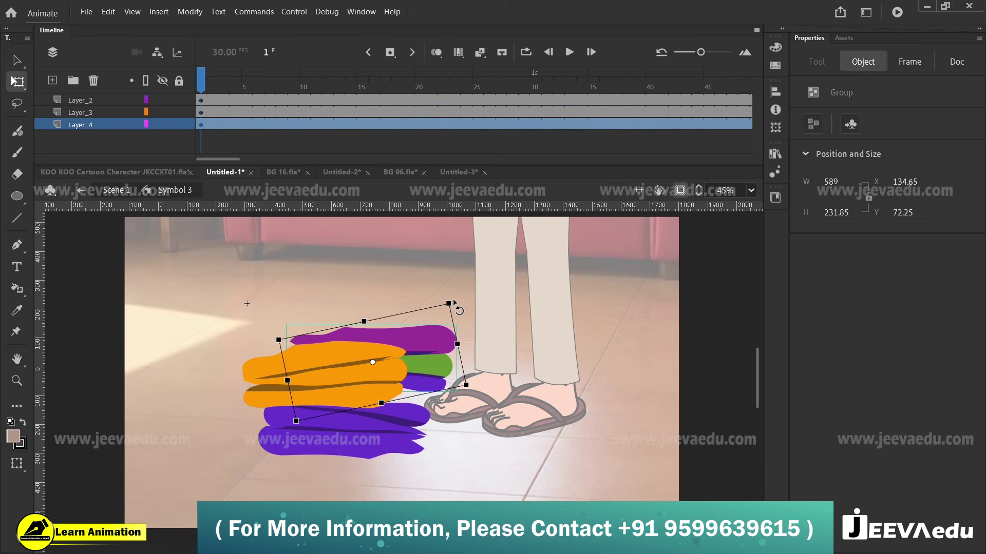
drag(451, 313, 475, 418)
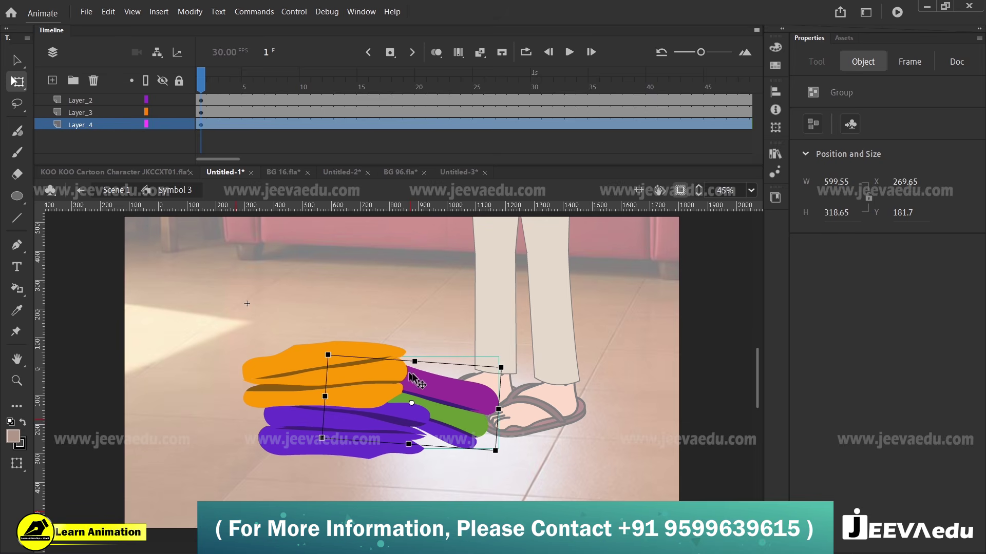
Step: Paste a copy of the striped cloth on a new layer above Layer_4, flip it horizontally, and rotate it level on the pile's left side
click(52, 80)
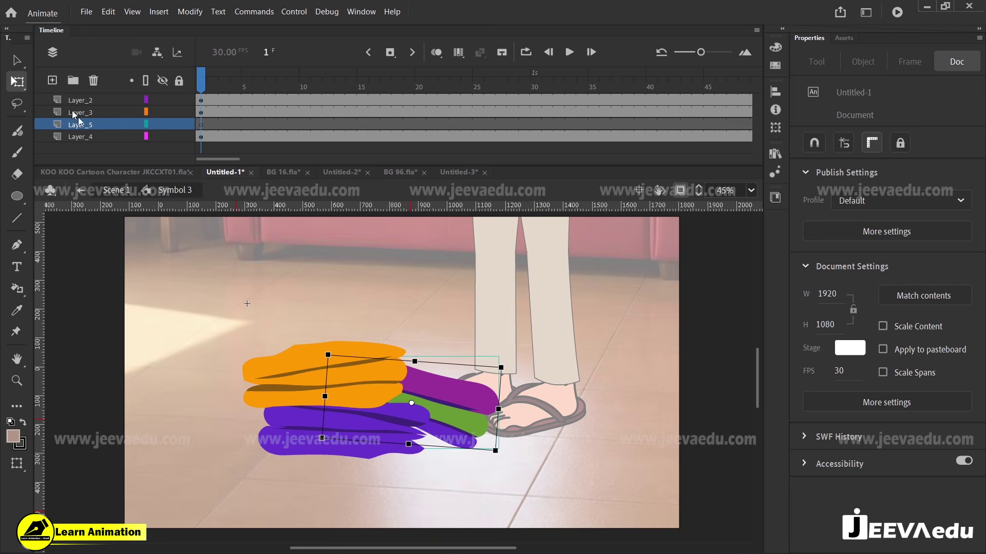
key(ctrl+v)
drag(464, 385, 451, 346)
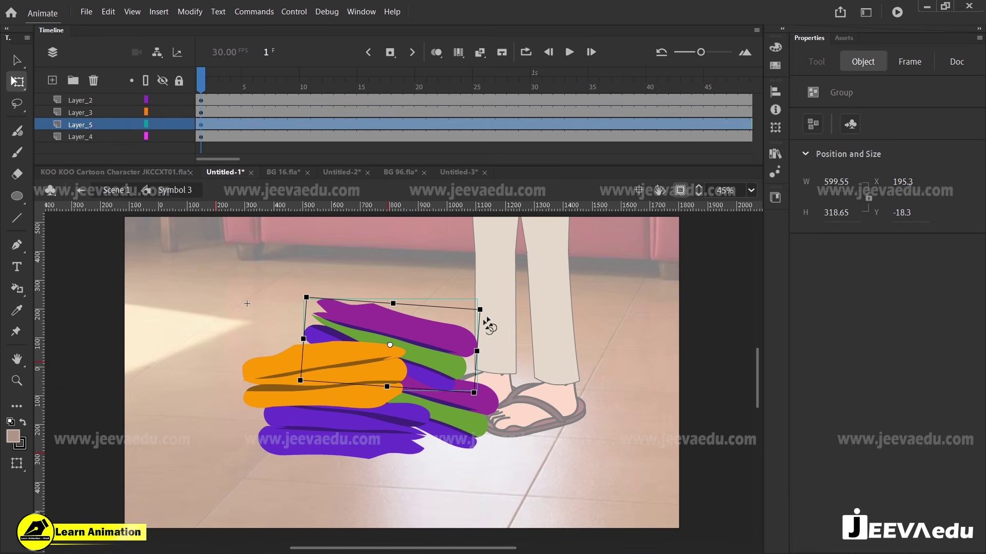
click(190, 11)
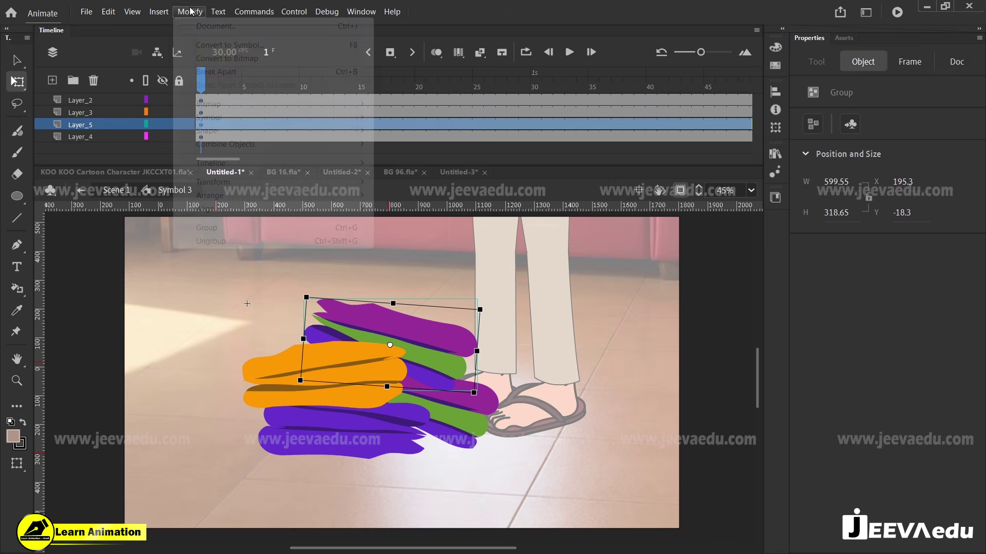
mouse_move(261, 181)
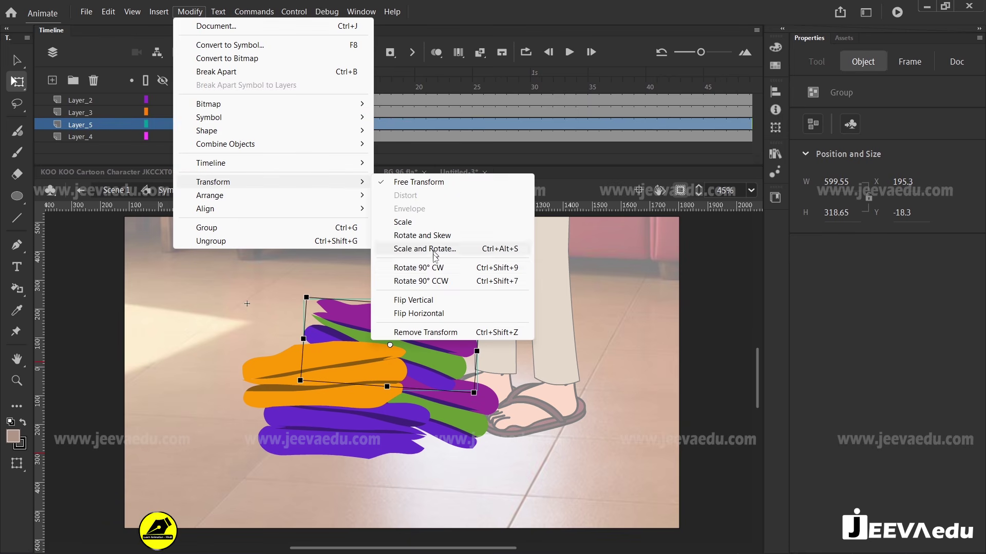
click(431, 314)
drag(436, 345, 322, 421)
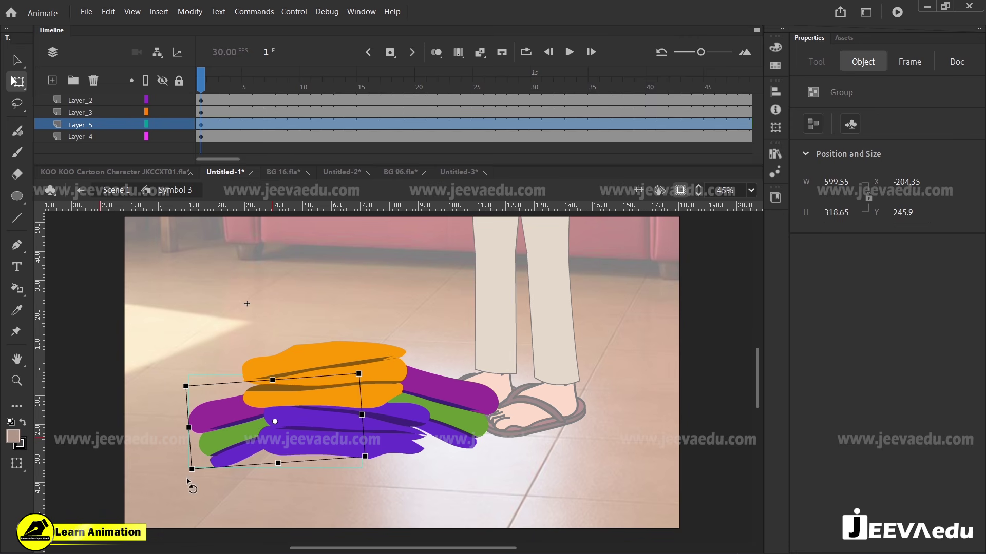
drag(187, 481, 175, 446)
Step: Inside the flipped cloth's group, recolour its upper purple band to red #FF3300
double_click(209, 403)
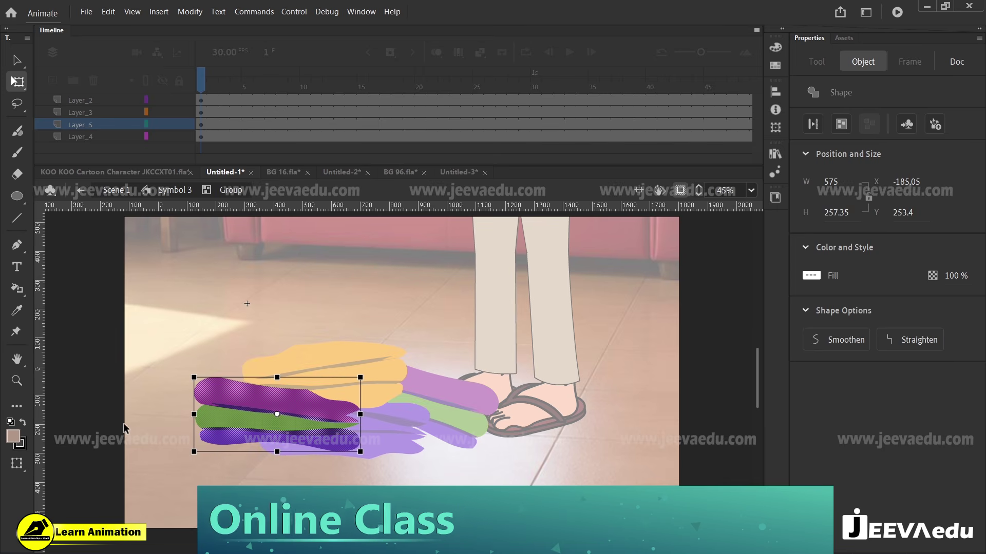
click(123, 427)
click(216, 397)
click(13, 436)
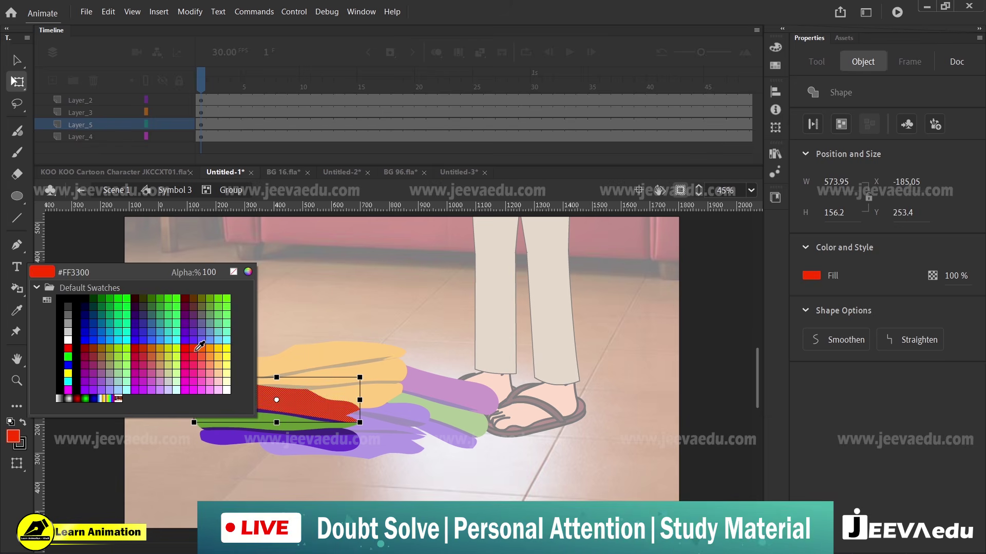
click(199, 346)
double_click(190, 337)
Step: Paste a copy of the orange cloth in place on a new top layer, rotate it clockwise, and move it toward the sandals at X 365.8, Y 91.05
drag(392, 368, 481, 363)
click(294, 260)
click(51, 81)
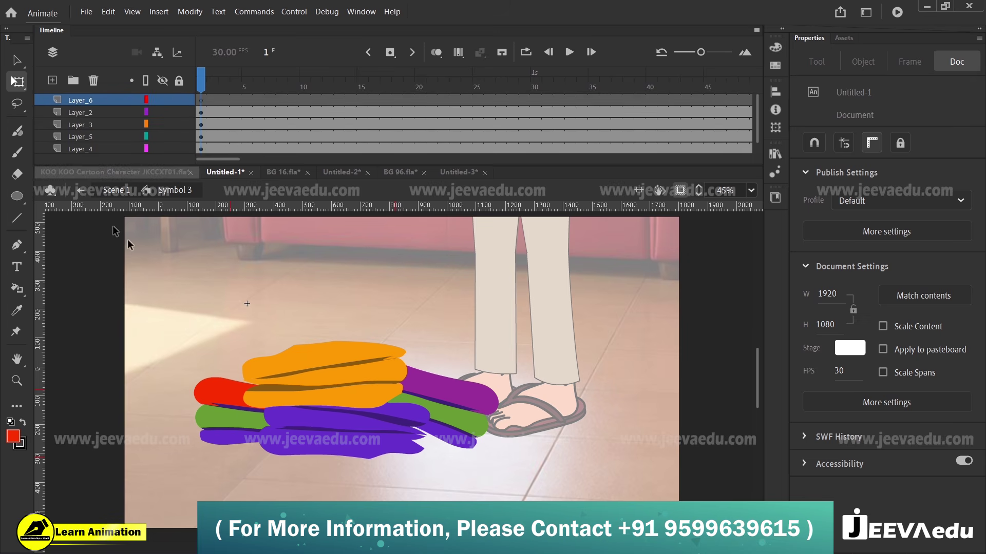
right_click(164, 281)
click(208, 329)
drag(508, 369, 512, 393)
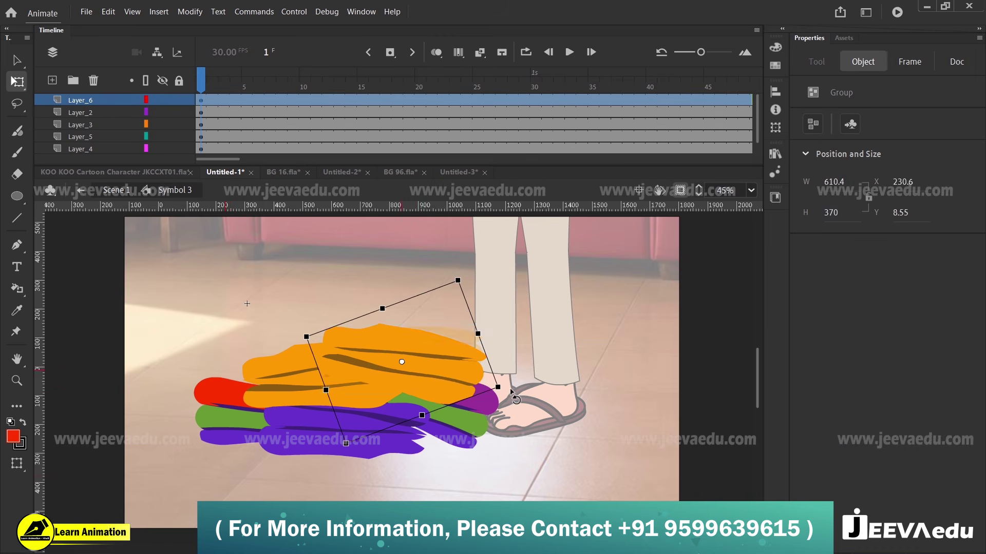
drag(444, 382, 480, 389)
Step: Inside the copied orange cloth's group, recolour the upper part to magenta-purple
double_click(476, 384)
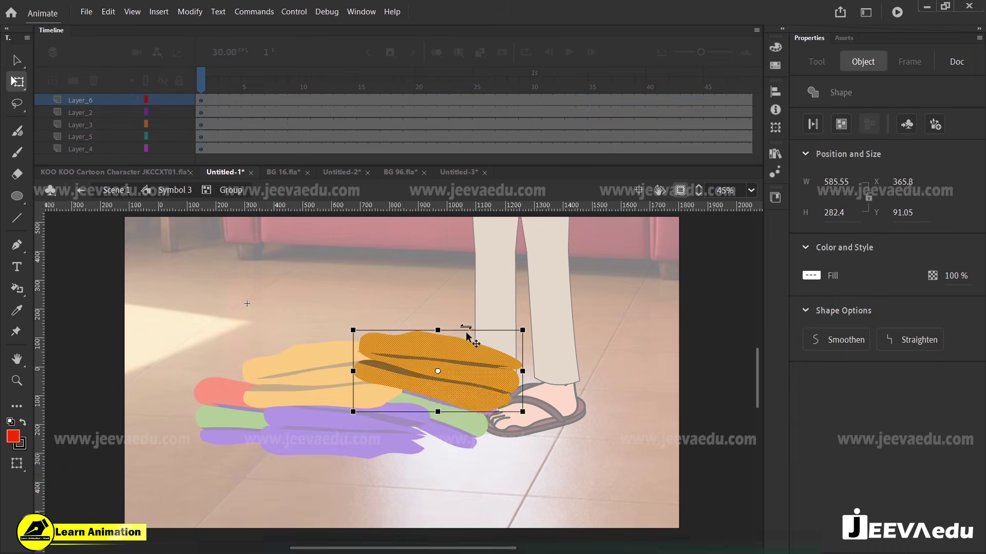
click(468, 315)
click(459, 359)
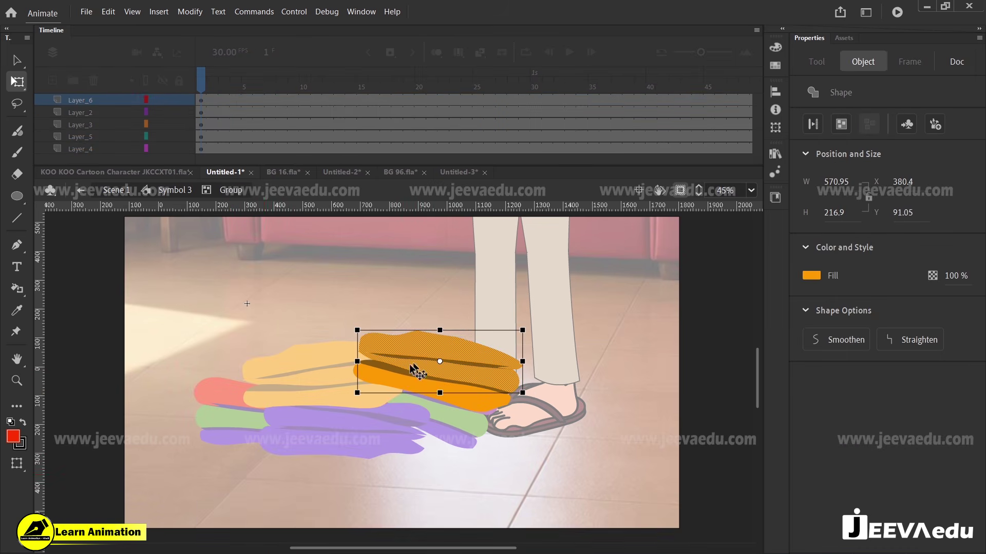
click(14, 436)
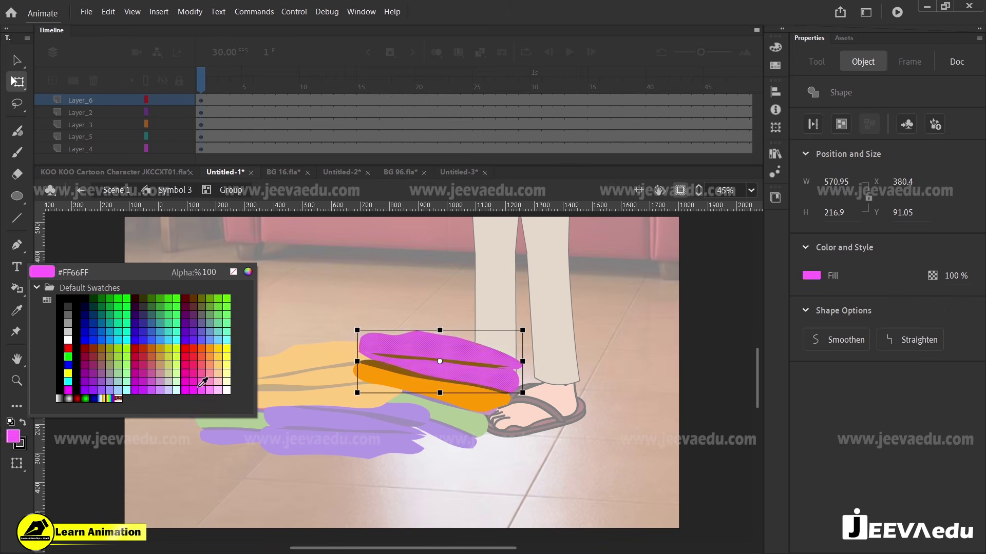
click(142, 378)
double_click(225, 303)
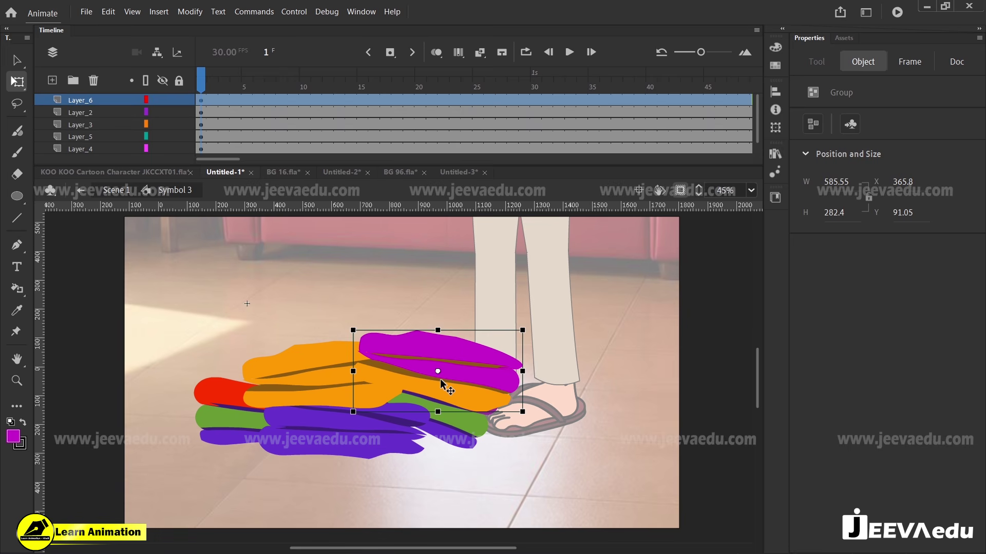
Step: Move Layer_6 to the bottom of the layer stack, rotate its magenta cloth counterclockwise, and tuck it behind the pile at X 157.2, Y 109.4
mouse_move(56, 107)
mouse_down()
mouse_move(88, 103)
mouse_move(97, 153)
mouse_up()
mouse_move(491, 358)
mouse_down()
mouse_move(501, 304)
mouse_move(499, 354)
mouse_up()
drag(537, 318, 521, 295)
drag(492, 357, 426, 378)
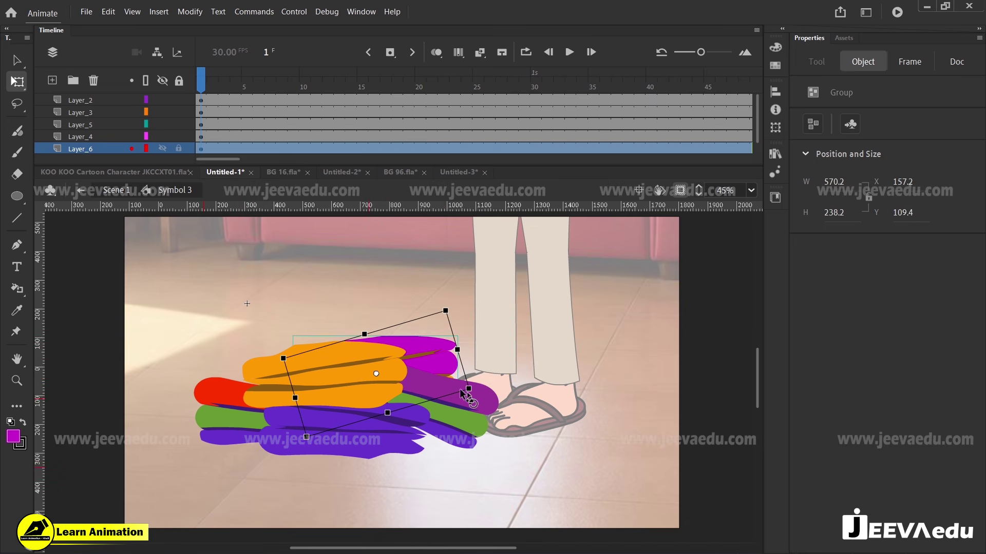
click(489, 484)
Step: Convert the orange cloth on Layer_2 and the magenta cloth on Layer_6 into separate graphic symbols
key(z)
alt+click(424, 385)
click(399, 379)
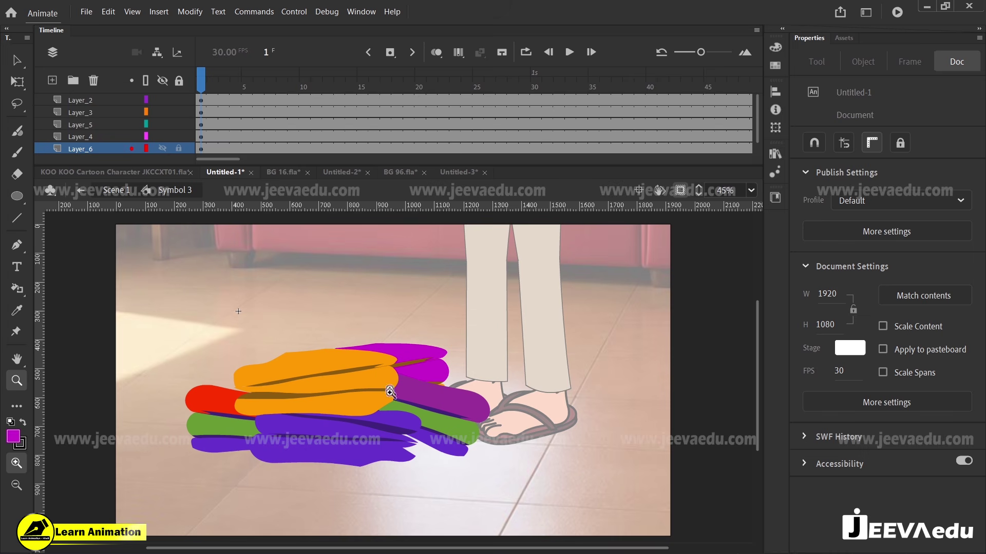
key(v)
click(376, 463)
click(365, 480)
drag(444, 493, 454, 494)
click(359, 411)
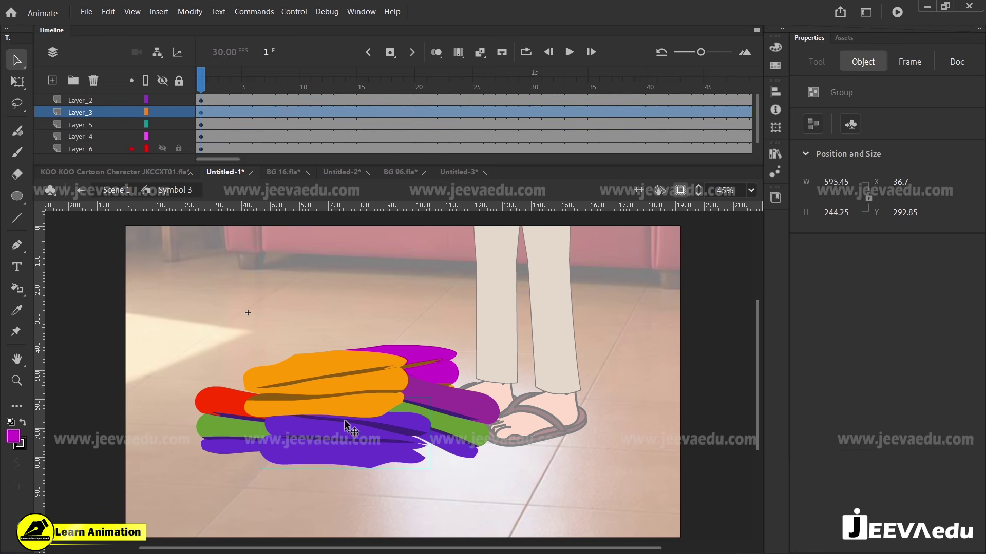
click(334, 389)
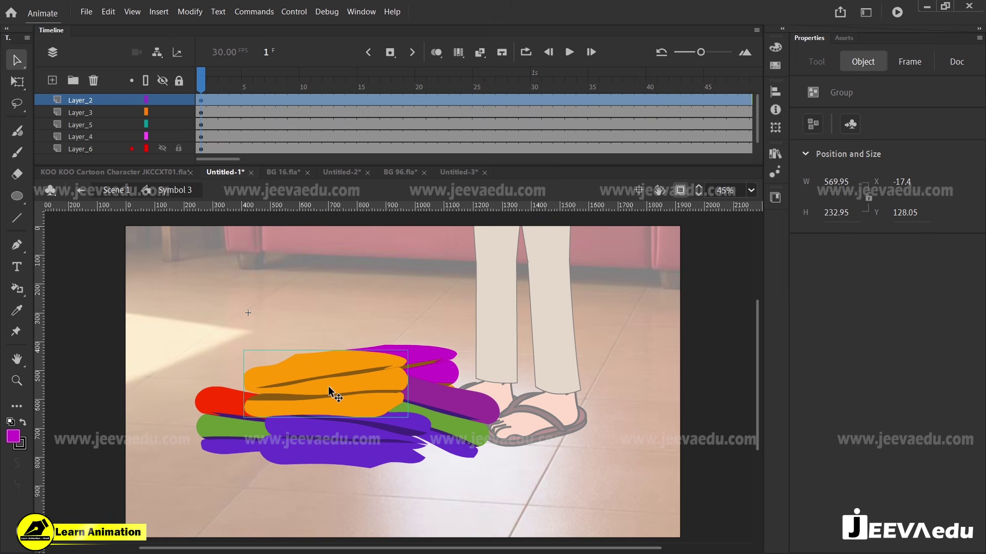
key(F8)
click(578, 298)
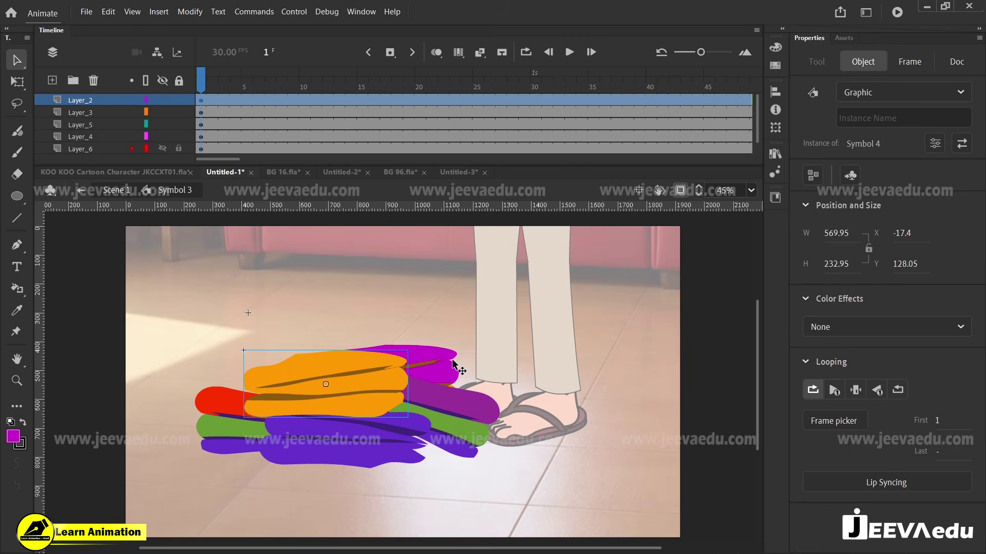
click(452, 361)
key(F8)
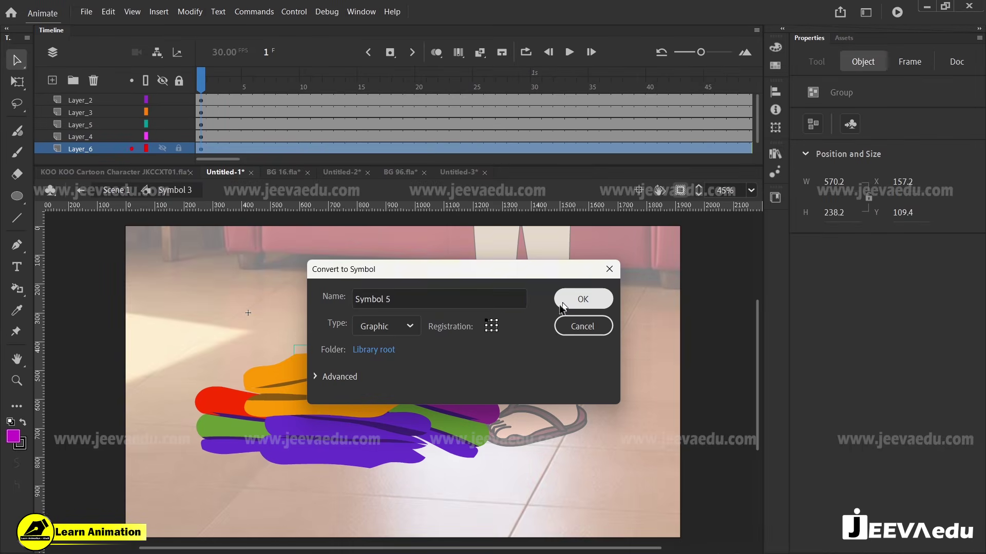
click(578, 298)
Step: Convert the cloths on Layer_4, Layer_3 and Layer_5 into separate graphic symbols
click(473, 400)
key(F8)
key(Return)
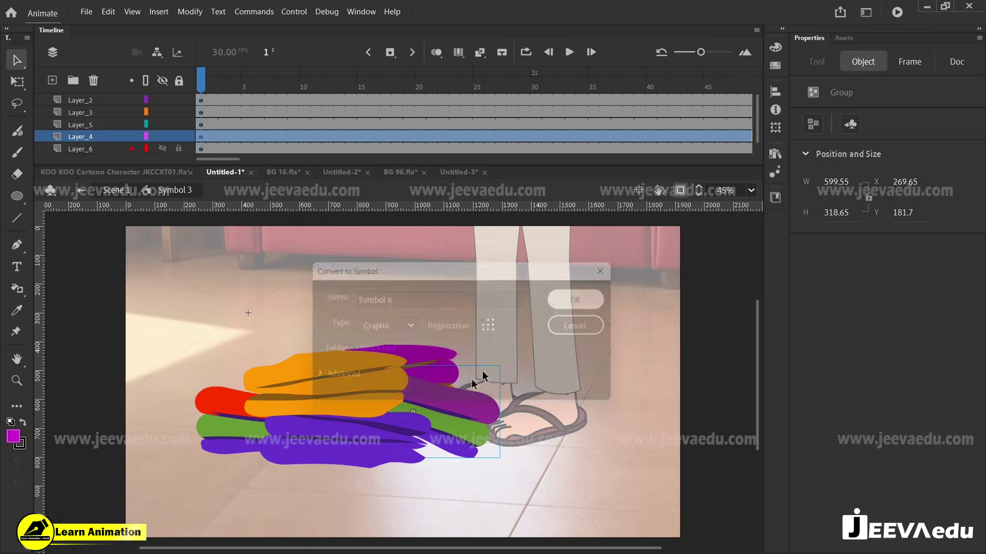
click(387, 453)
key(F8)
click(573, 299)
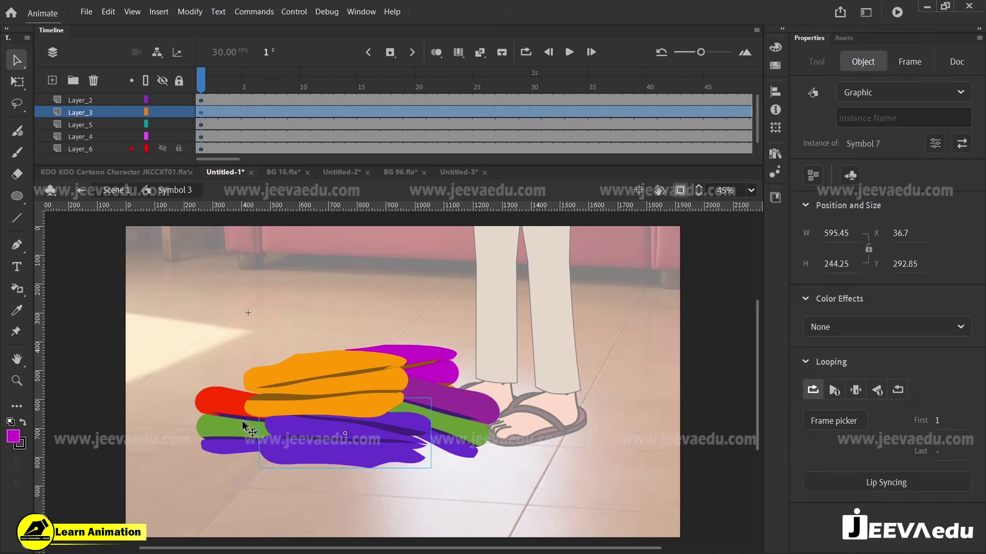
click(246, 434)
key(F8)
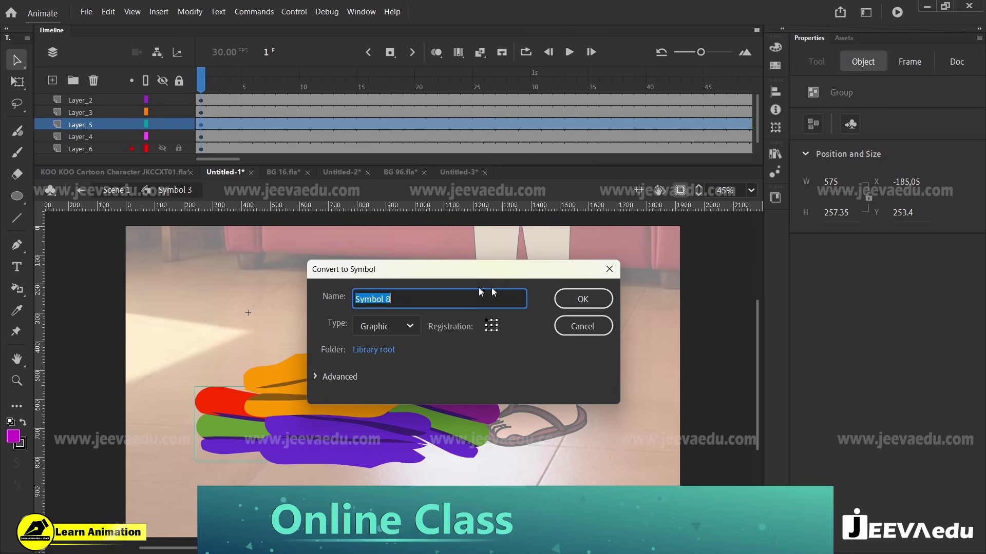
click(576, 291)
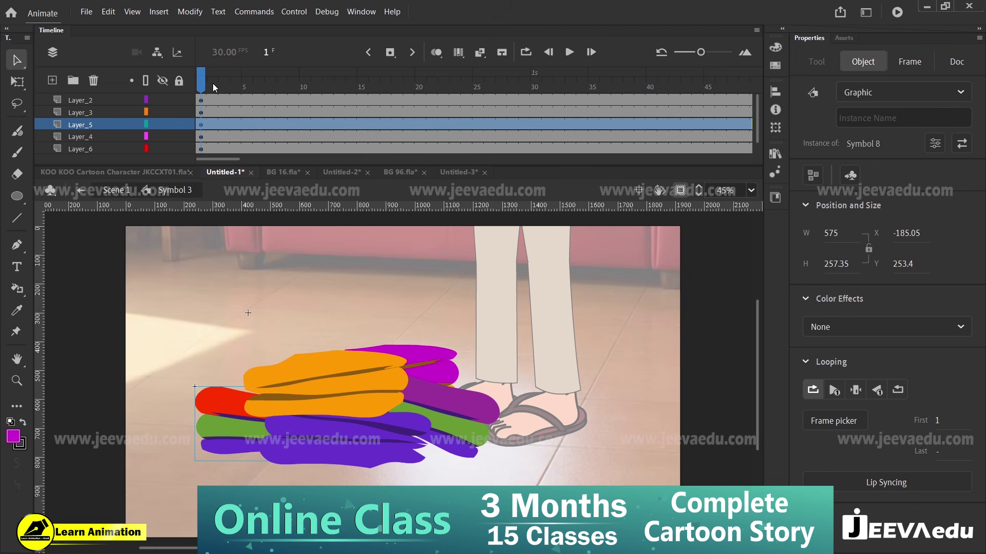
Step: Move the orange cloth symbol slightly up and right on the pile at frame 1, to X 64.75, Y 88.1
drag(213, 77, 195, 107)
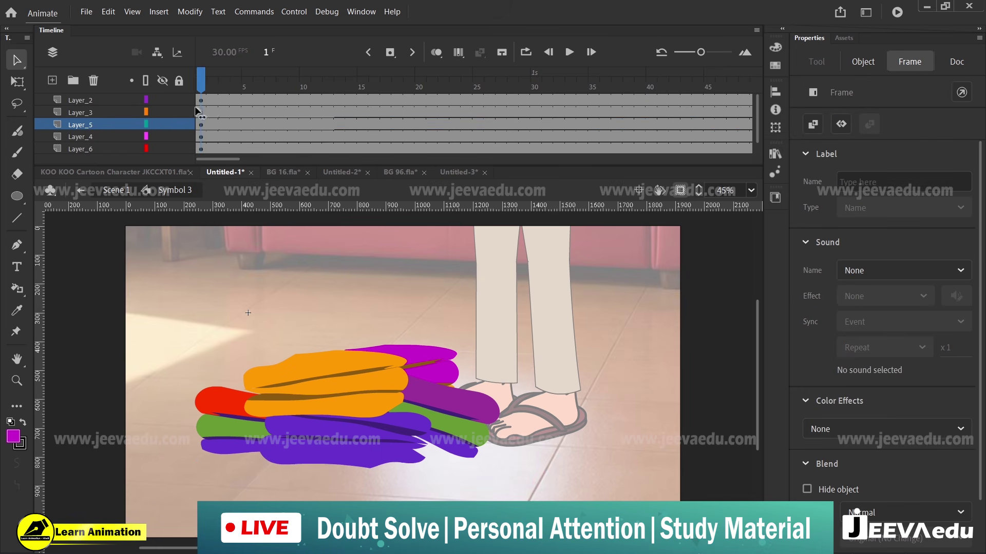
click(353, 401)
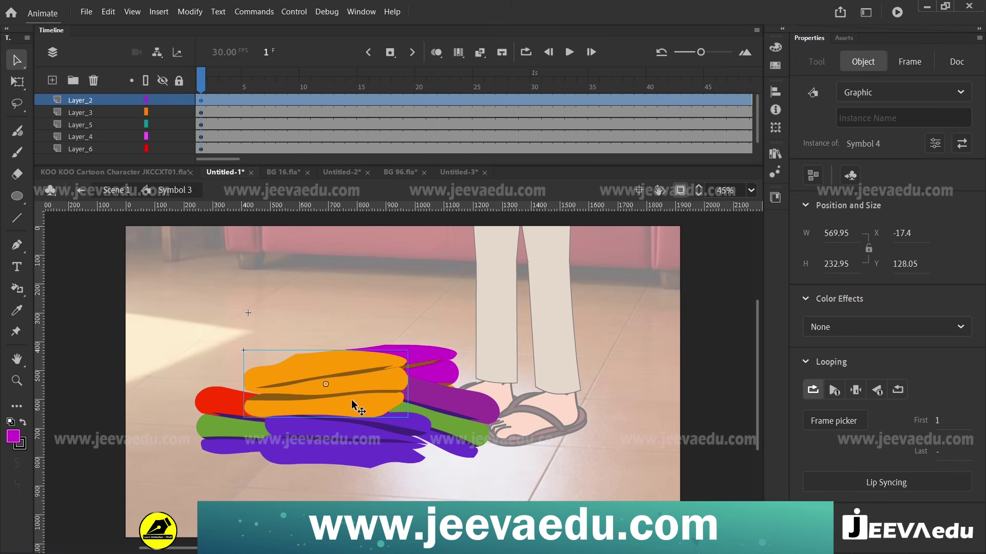
drag(352, 402, 352, 377)
key(ctrl+z)
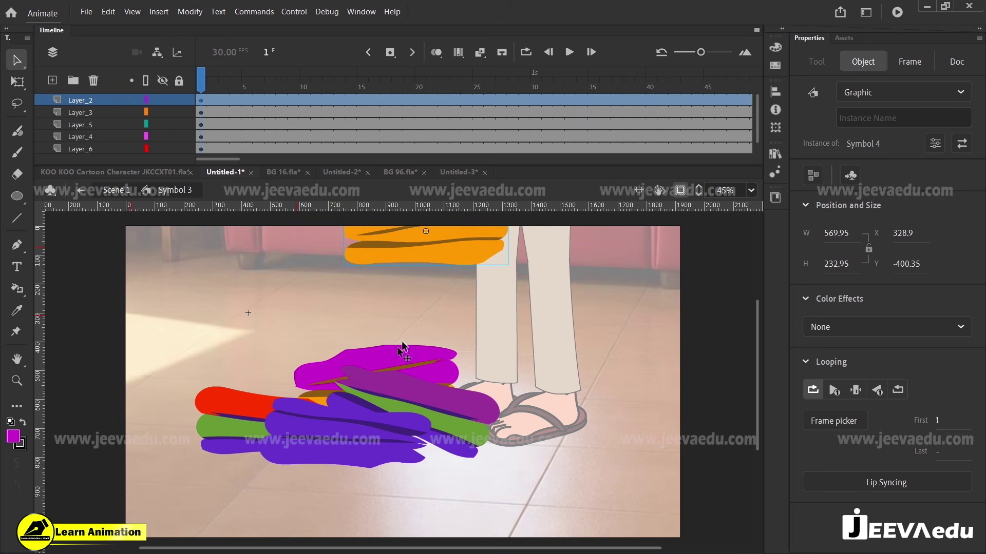
key(ctrl+y)
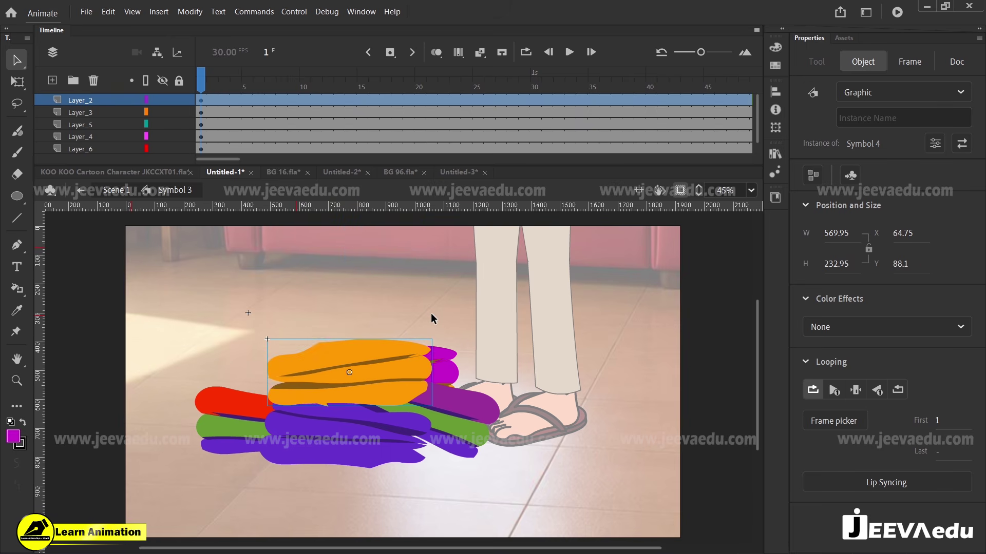
Step: Add a classic motion guide above Layer_2 and draw a straight guide line from above the stage down to the orange cloth
right_click(92, 99)
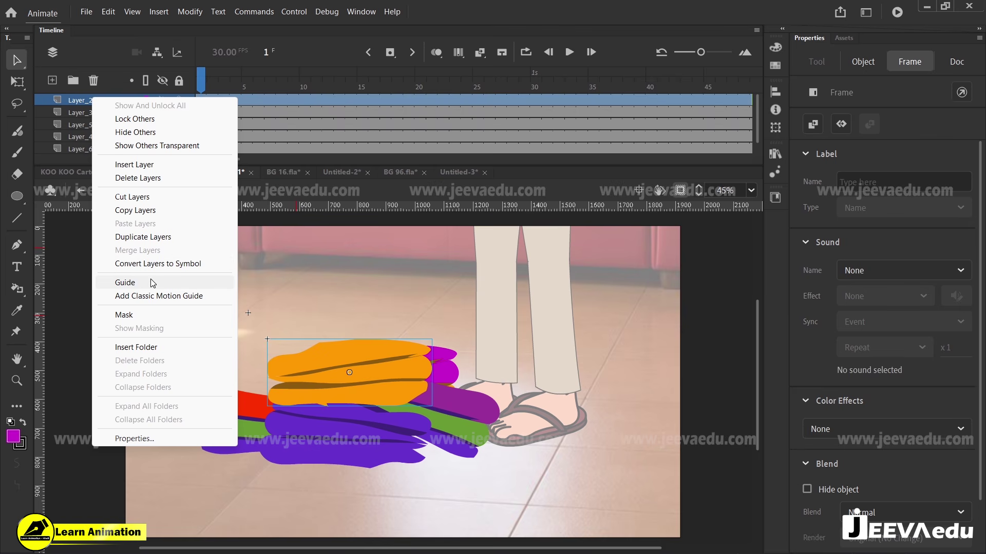
click(171, 297)
click(200, 106)
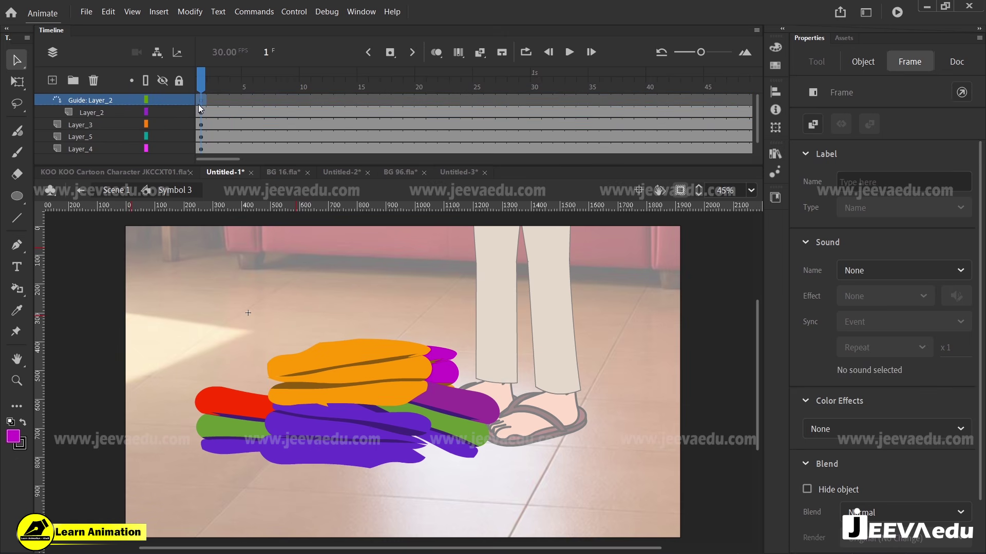
click(358, 370)
click(204, 99)
key(n)
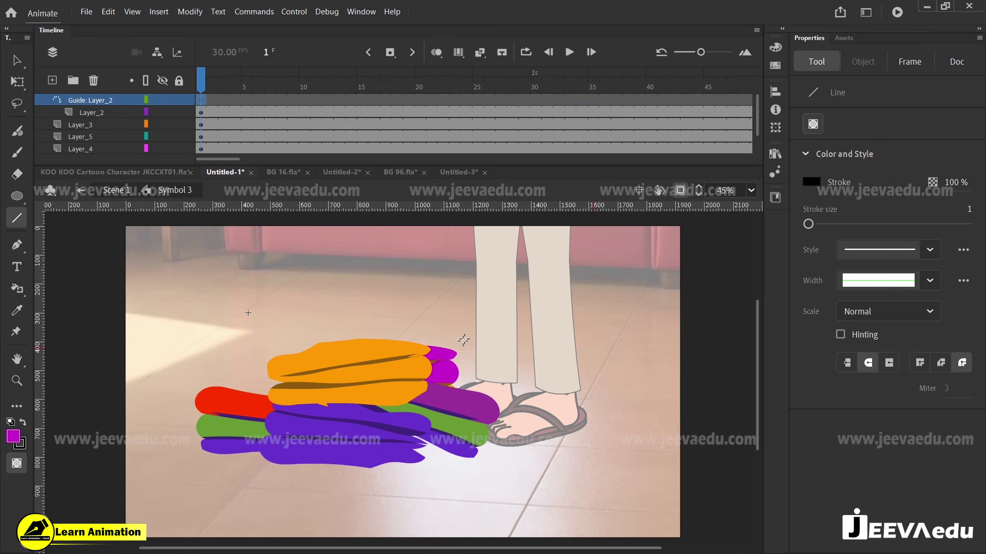
scroll(458, 341, up, 1)
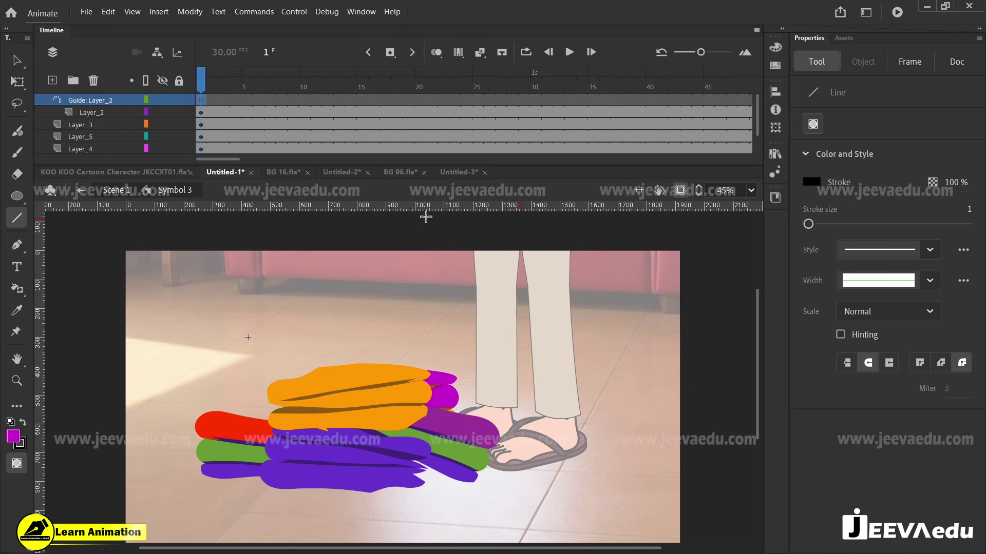
drag(367, 389, 341, 394)
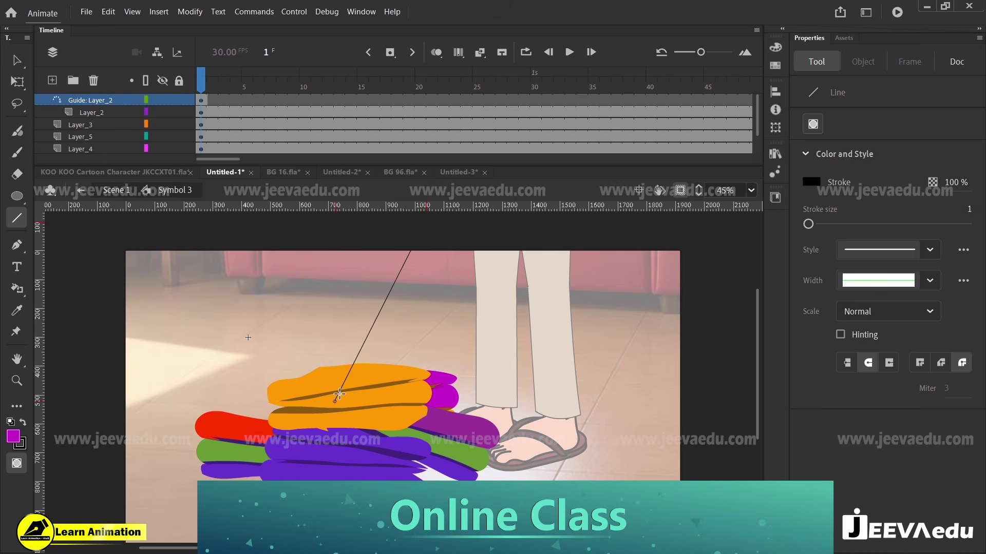
Step: Attach the guide line's lower end to the orange cloth's centre point and bend the line into a leftward-bowing arc
key(v)
click(370, 404)
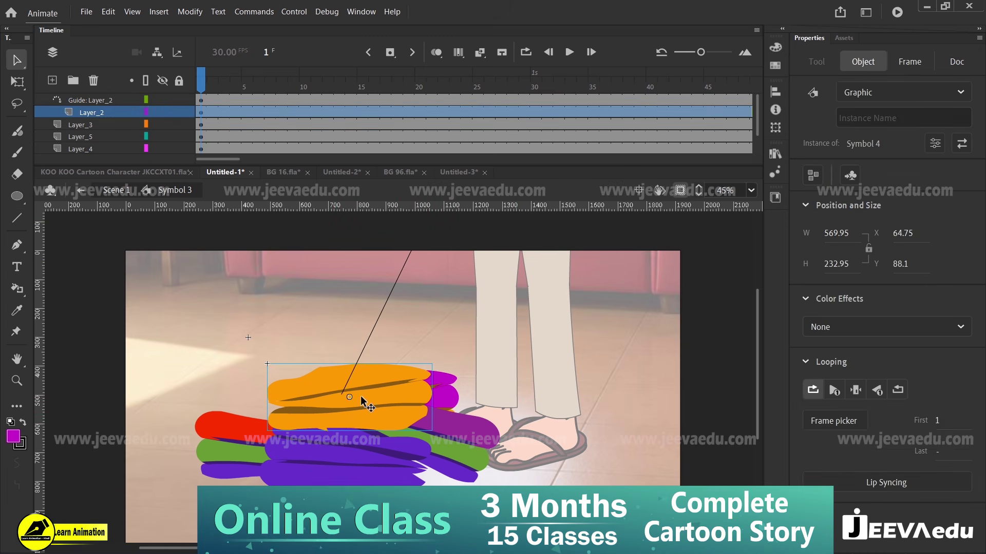
drag(341, 394, 346, 398)
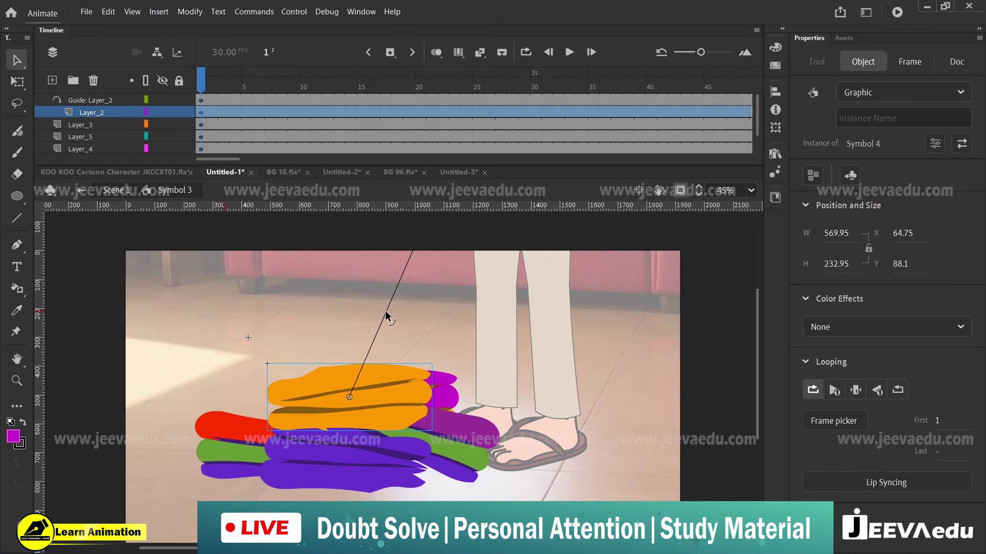
drag(381, 313, 364, 298)
click(385, 405)
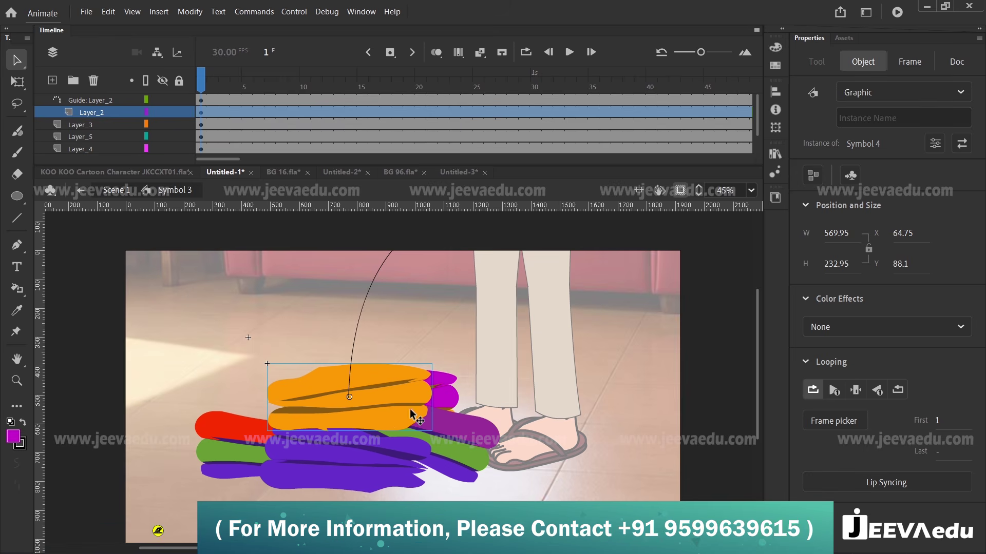
Step: Show the content outside the stage and extend the guide arc's upper end up and right towards the character's waist beside the bucket
click(676, 192)
key(z)
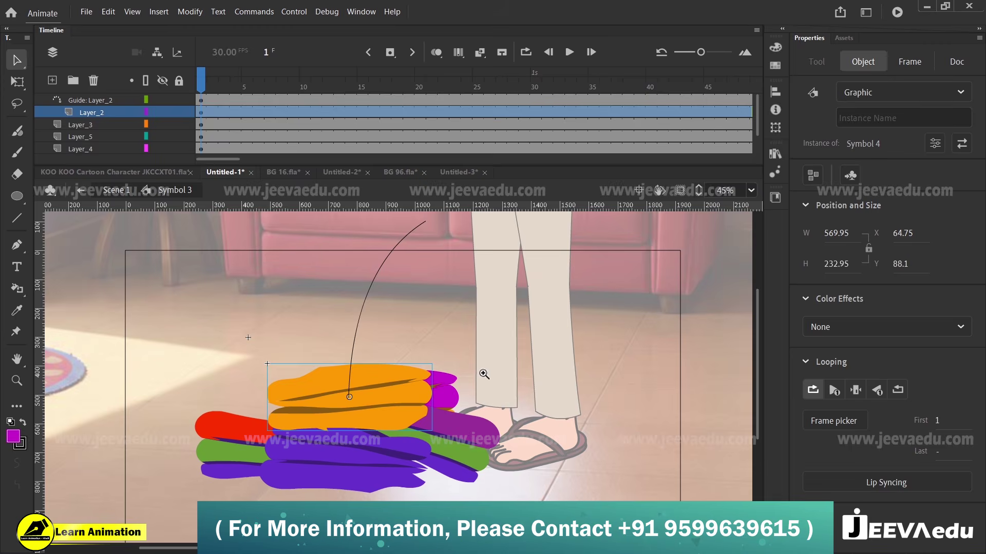
alt+click(458, 373)
click(381, 345)
drag(427, 378, 440, 337)
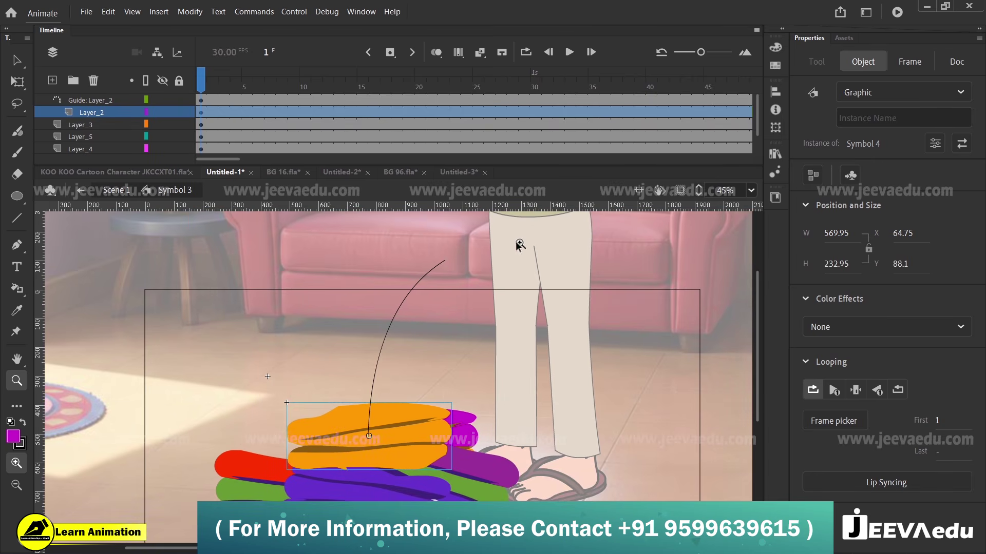
key(v)
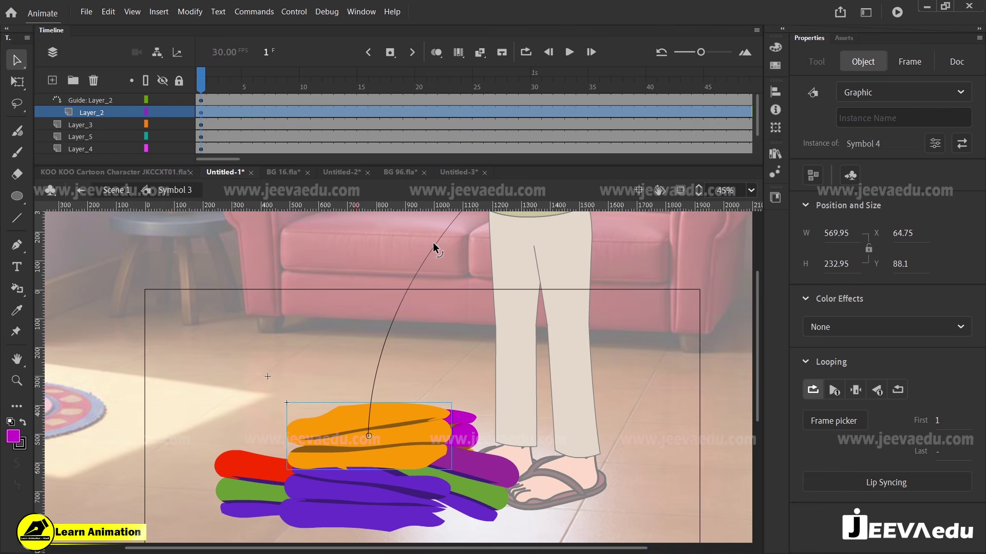
drag(433, 248, 438, 227)
key(z)
alt+click(425, 328)
key(v)
click(422, 416)
click(394, 442)
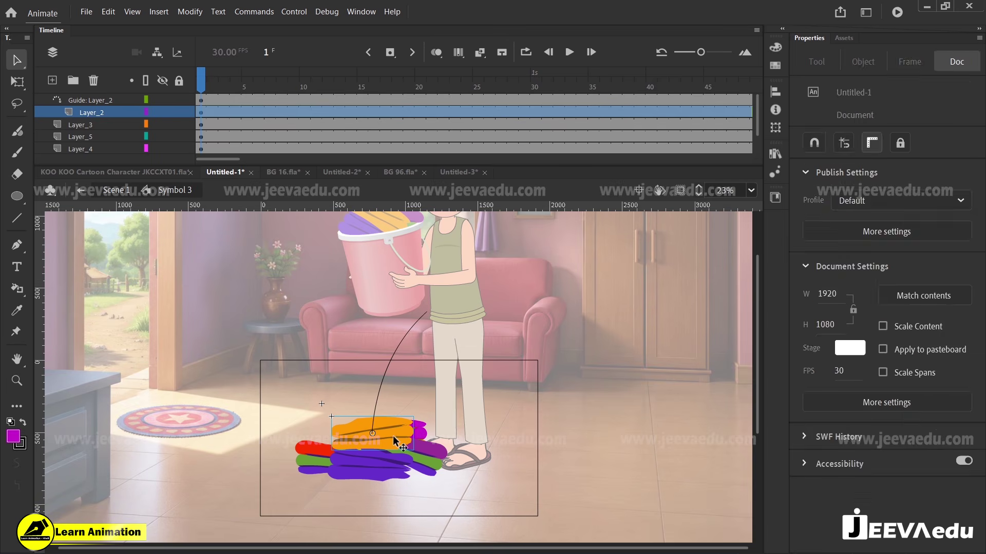
click(396, 442)
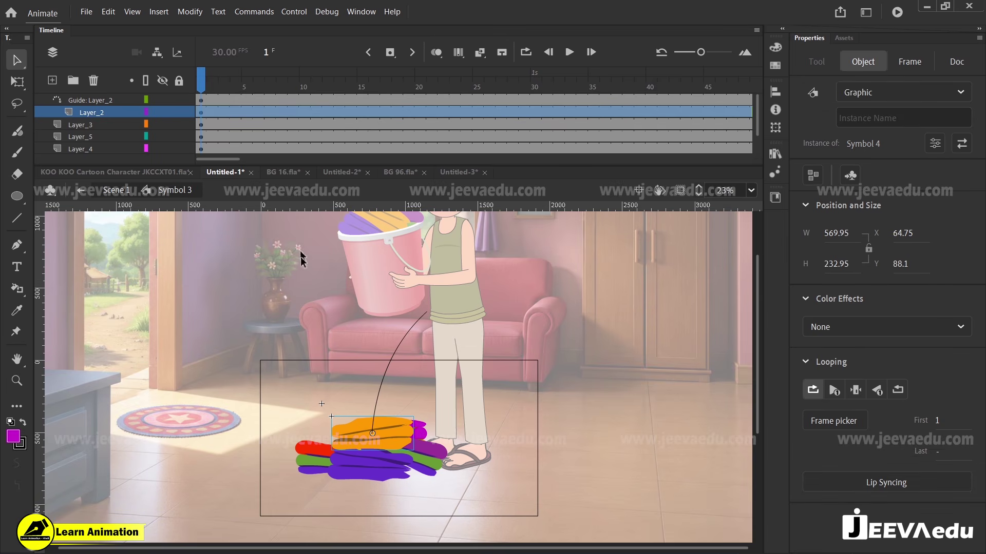
Step: Create a classic tween on Layer_2 from frame 1 to a keyframe at frame 25
drag(221, 88, 192, 87)
key(Return)
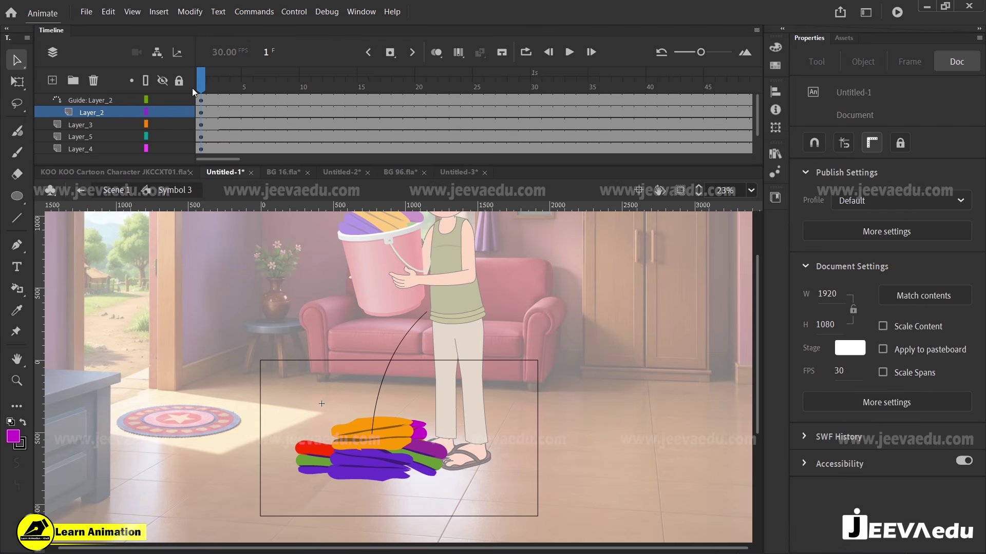
drag(500, 88, 476, 92)
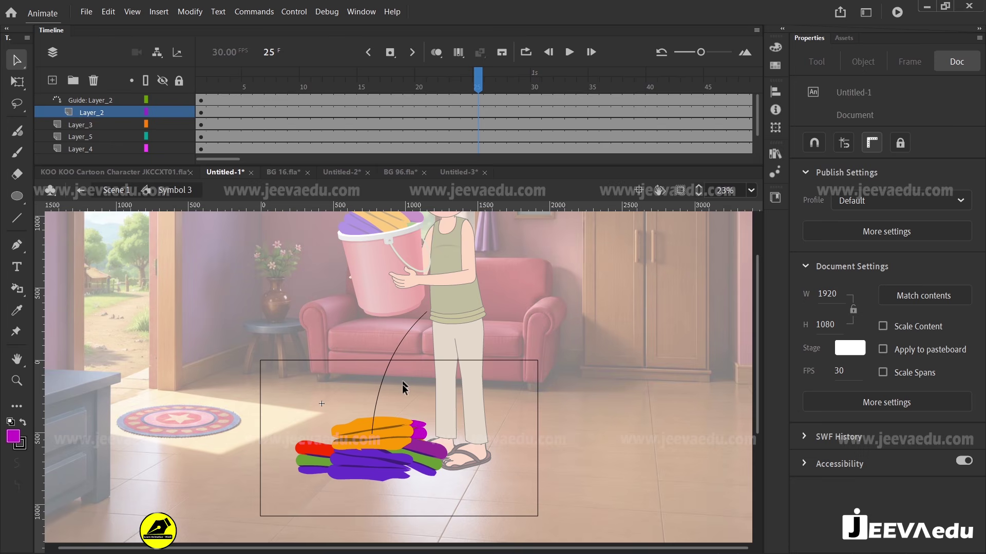
click(394, 427)
click(477, 112)
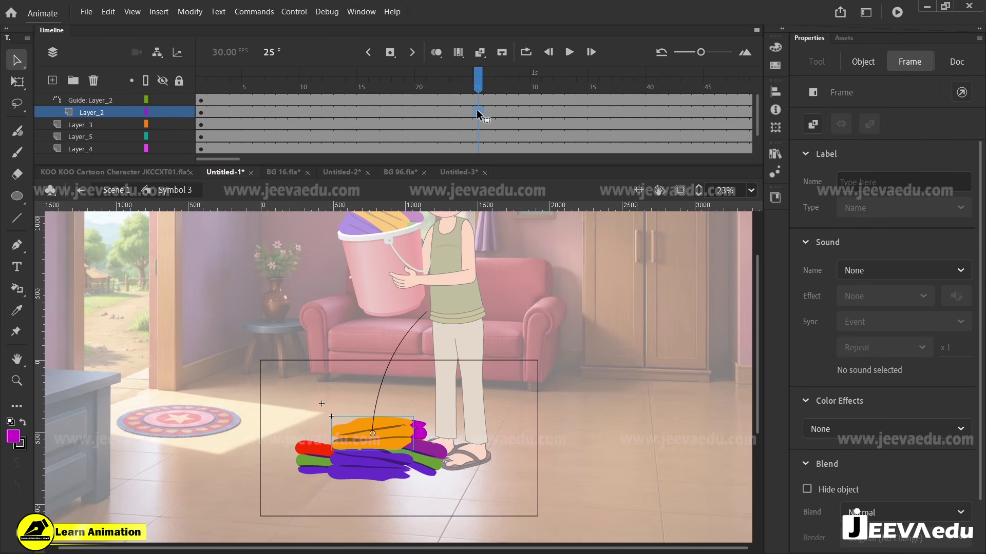
right_click(454, 112)
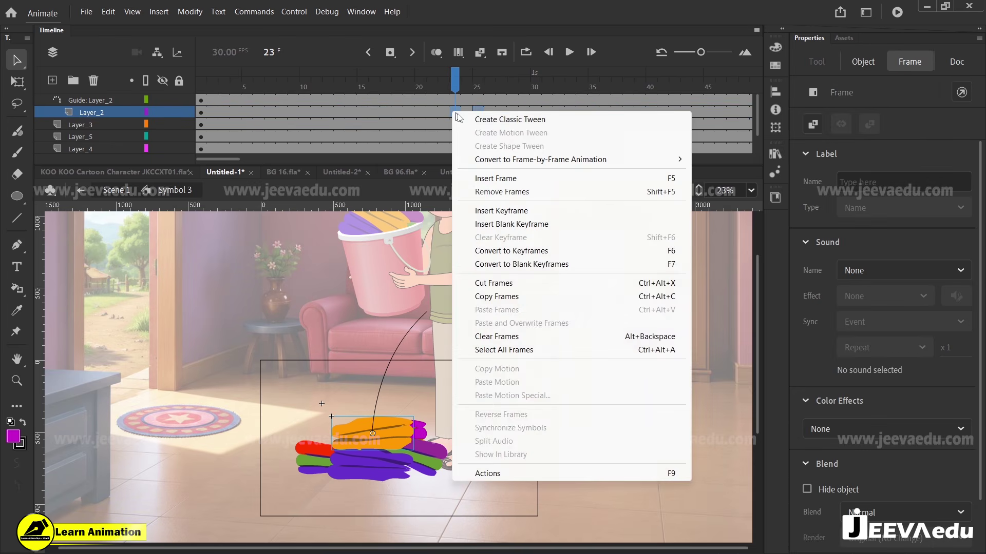
click(507, 122)
click(479, 113)
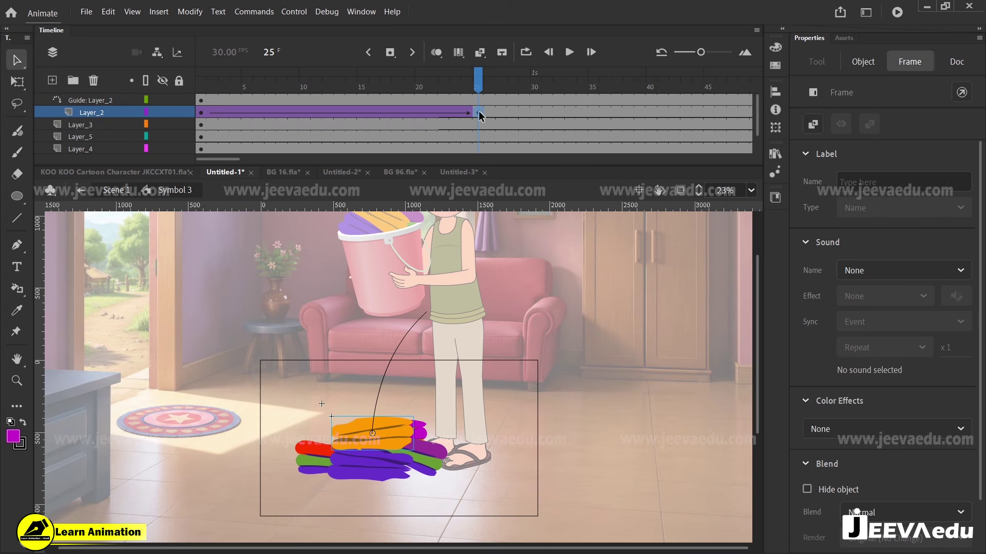
Step: At frame 1, move the orange cloth to the guide's upper end and rotate it counterclockwise
drag(466, 88, 201, 99)
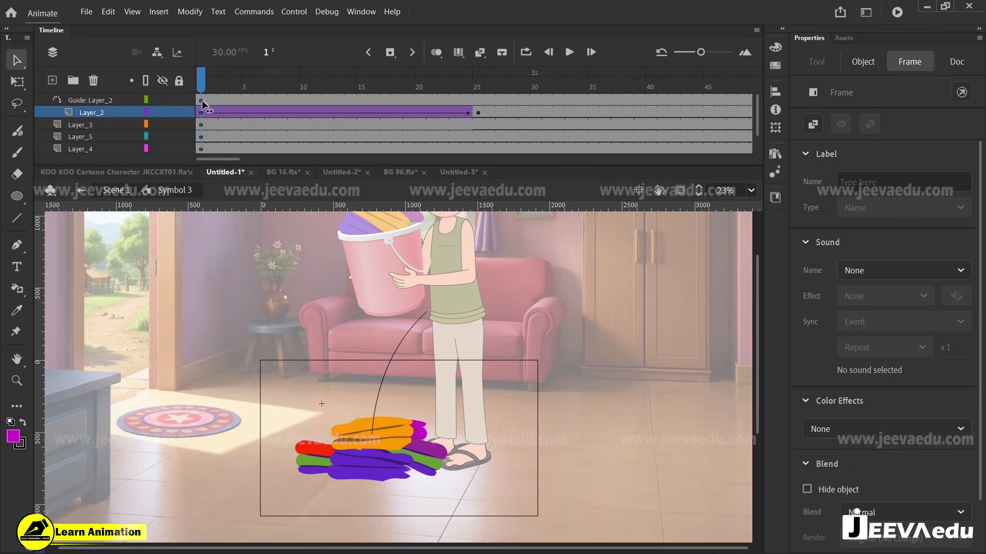
click(359, 444)
drag(362, 448, 402, 322)
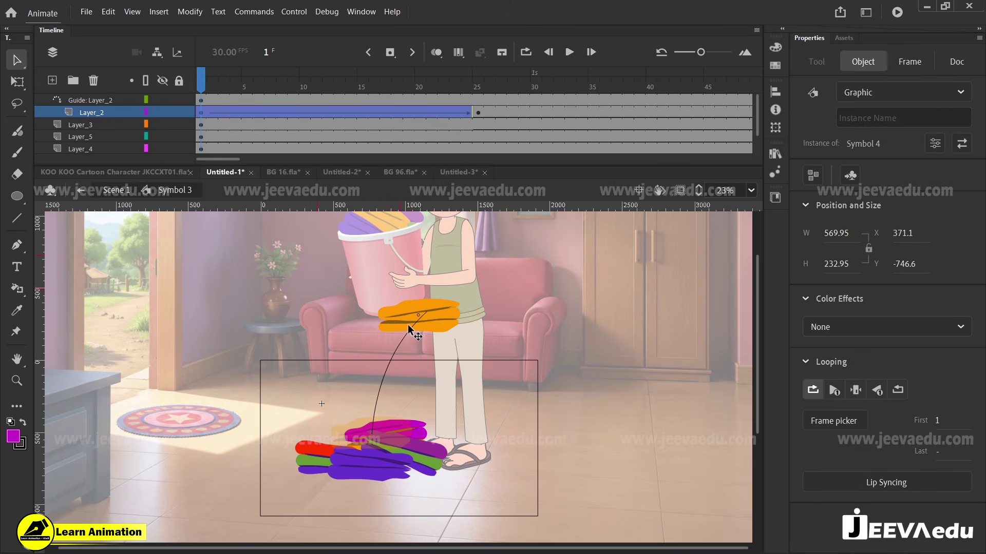
key(q)
drag(478, 301, 471, 290)
Step: Play the animation from the start to check how the orange cloth follows the guide
drag(235, 78, 176, 182)
key(Return)
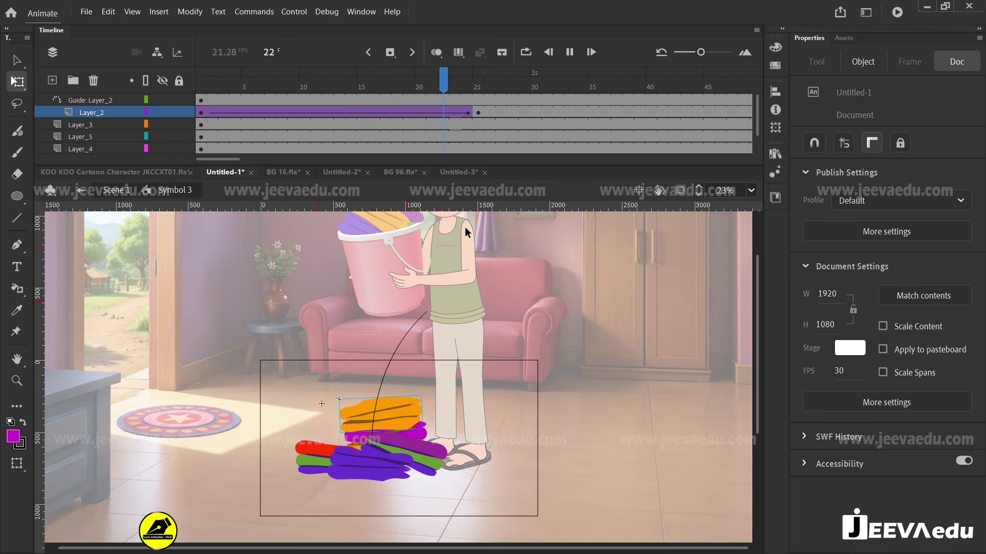
key(Return)
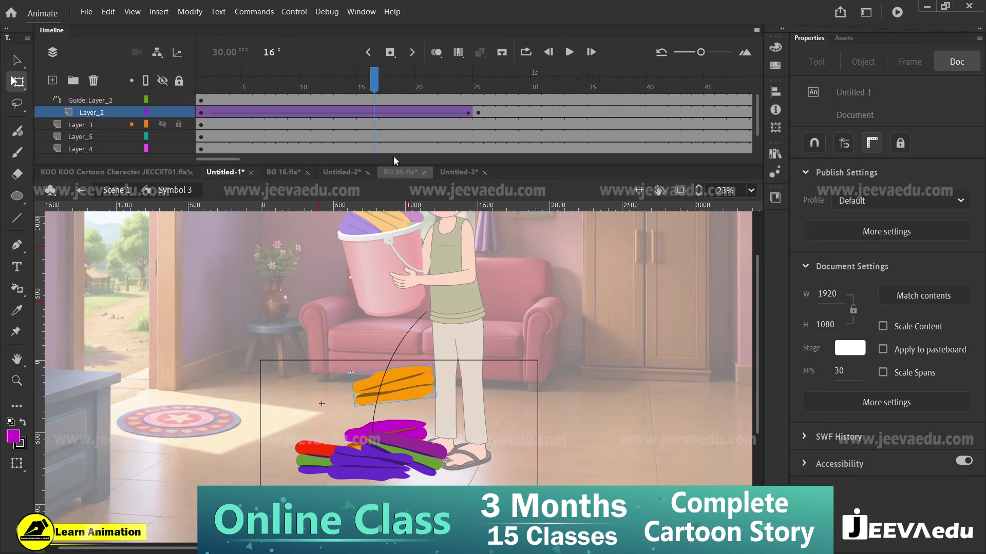
Step: Set the Layer_2 tween's Classic Ease to -100 and play back the accelerated fall
right_click(390, 111)
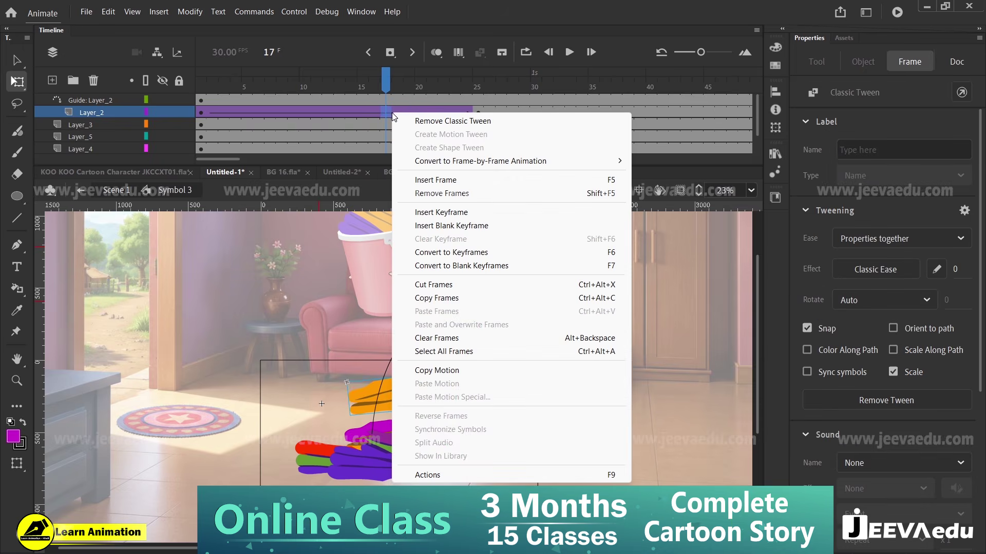
click(388, 109)
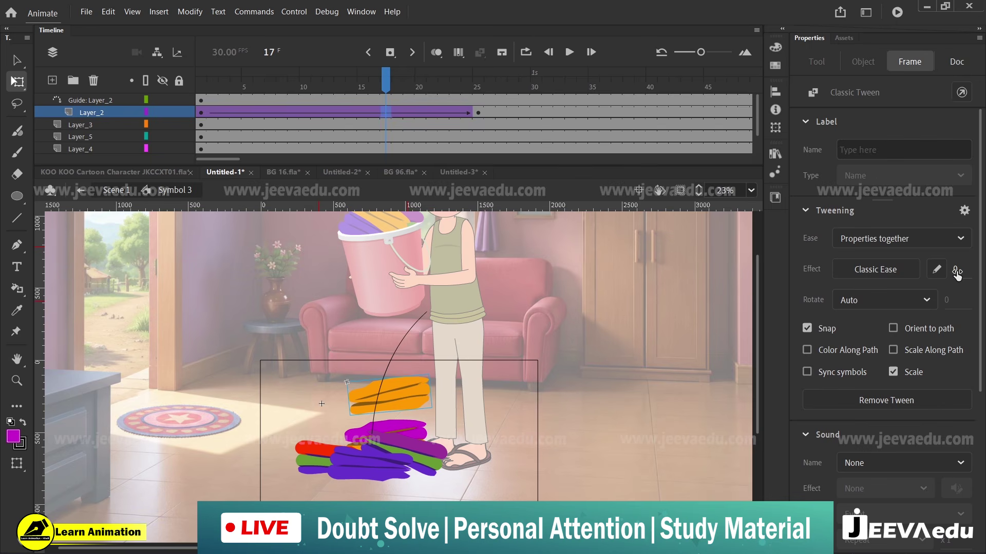
drag(957, 274, 622, 306)
drag(409, 88, 357, 90)
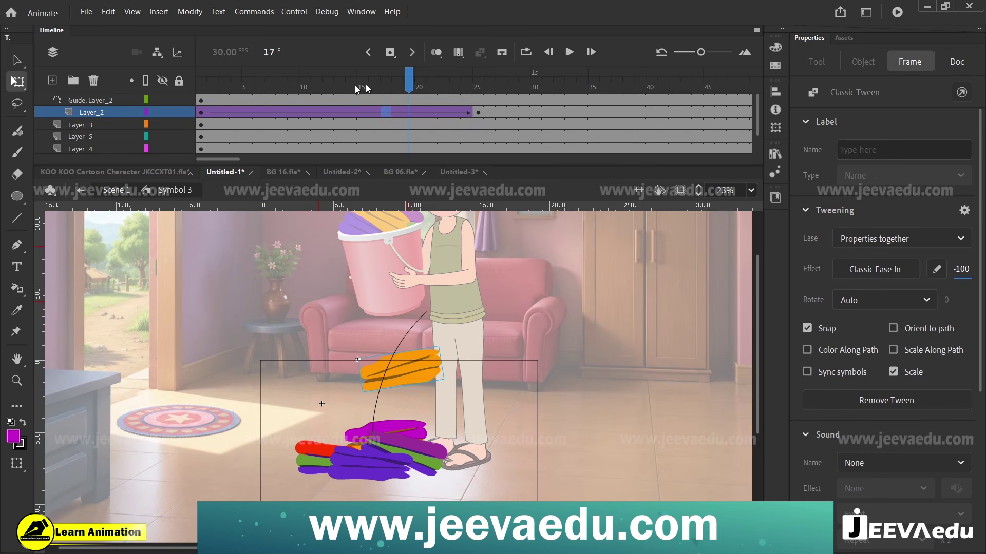
key(Return)
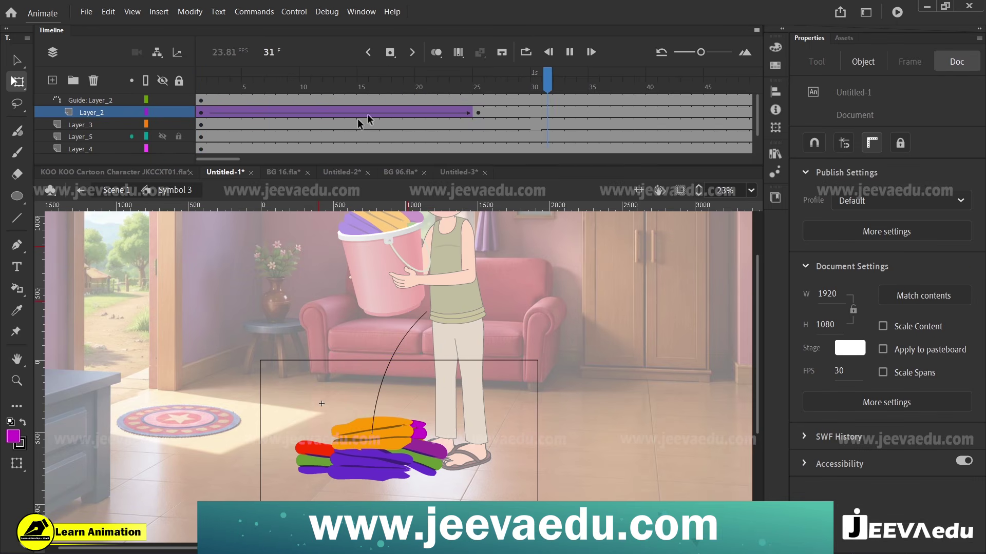
key(Return)
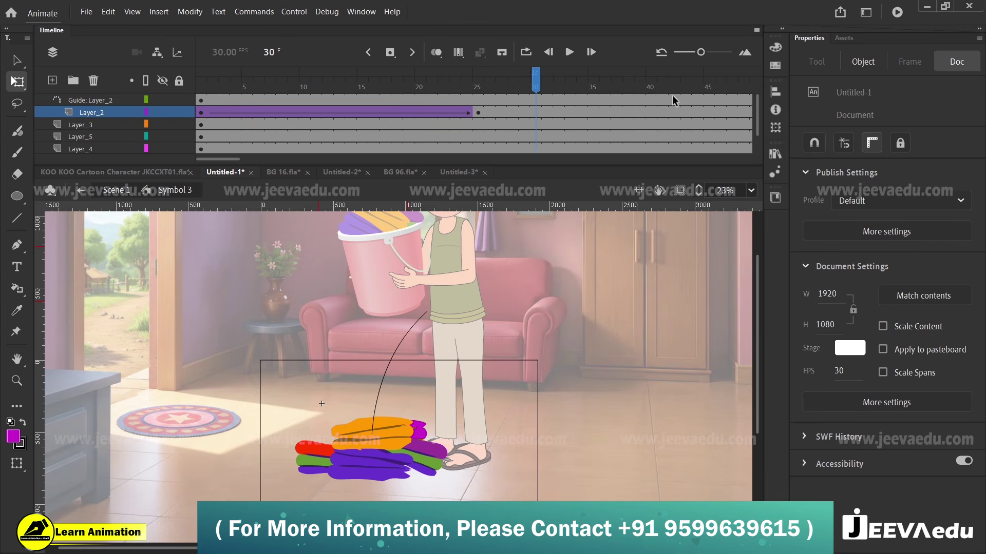
Step: At frame 1, reposition the orange cloth so its centre point sits on the guide near its upper end, at X 391, Y -648.05
click(473, 111)
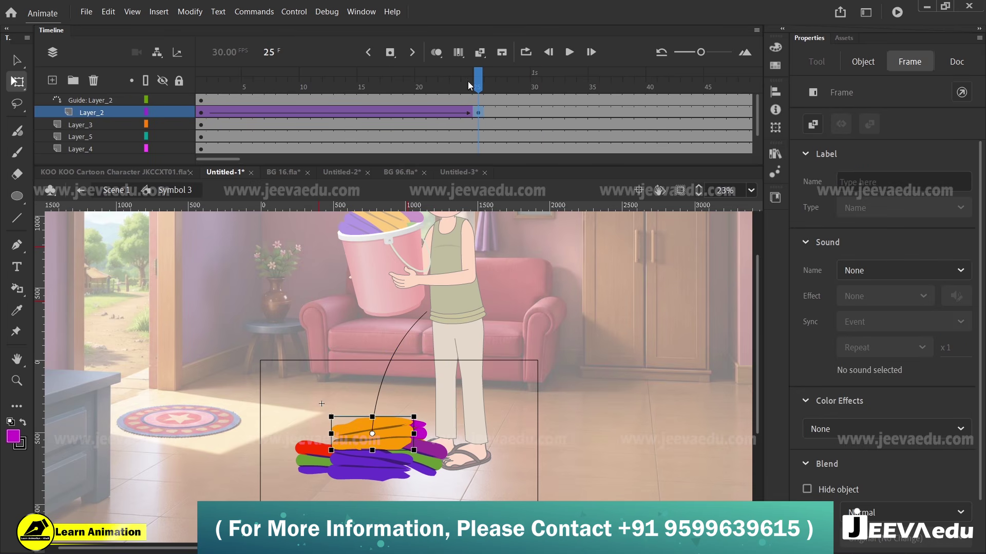
drag(471, 84, 246, 115)
key(z)
click(403, 404)
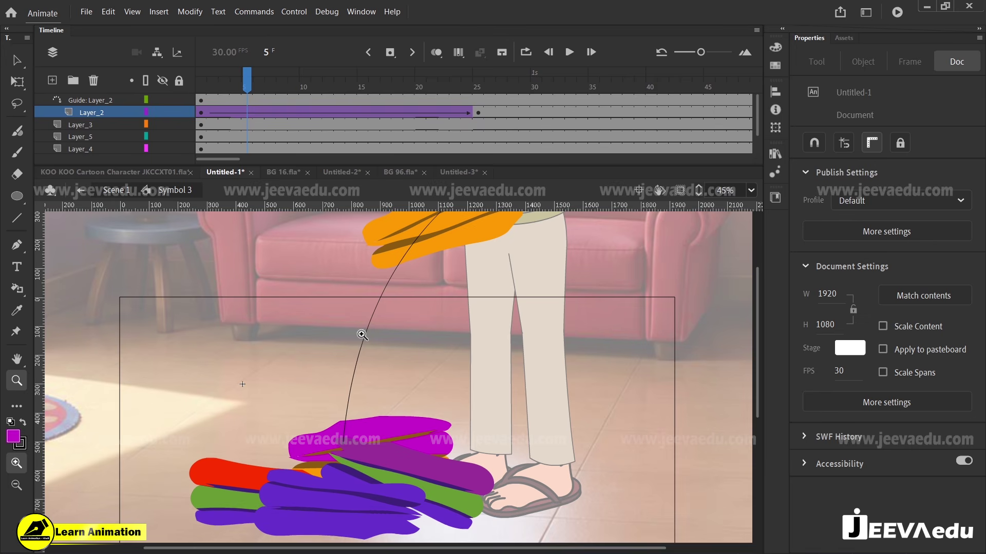
key(v)
drag(259, 82, 202, 142)
click(436, 232)
key(z)
alt+click(425, 330)
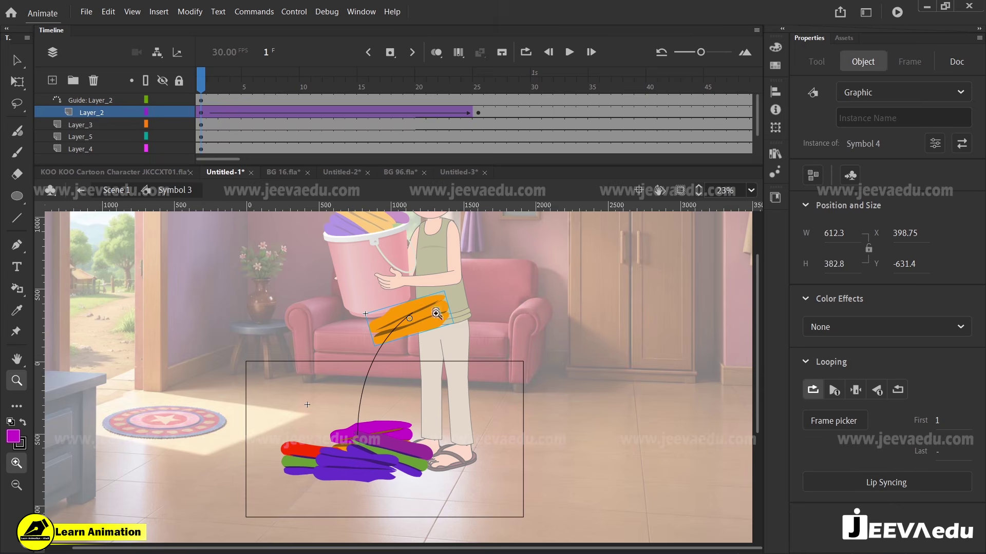
click(419, 340)
click(403, 319)
key(q)
drag(364, 429, 361, 419)
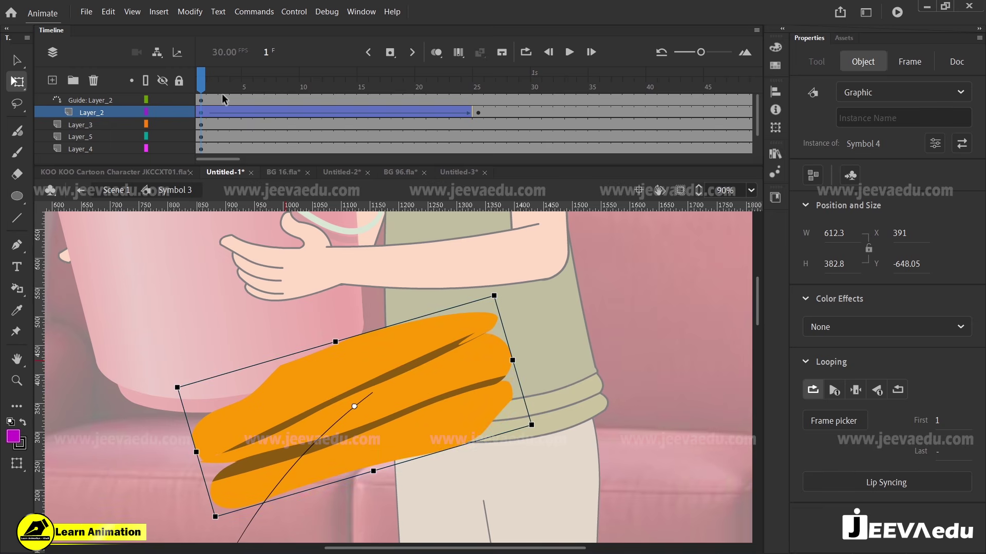
Step: Scrub and play the Layer_2 tween to check the orange cloth's path down to the pile
drag(218, 85, 411, 122)
key(z)
alt+click(376, 329)
alt+click(378, 342)
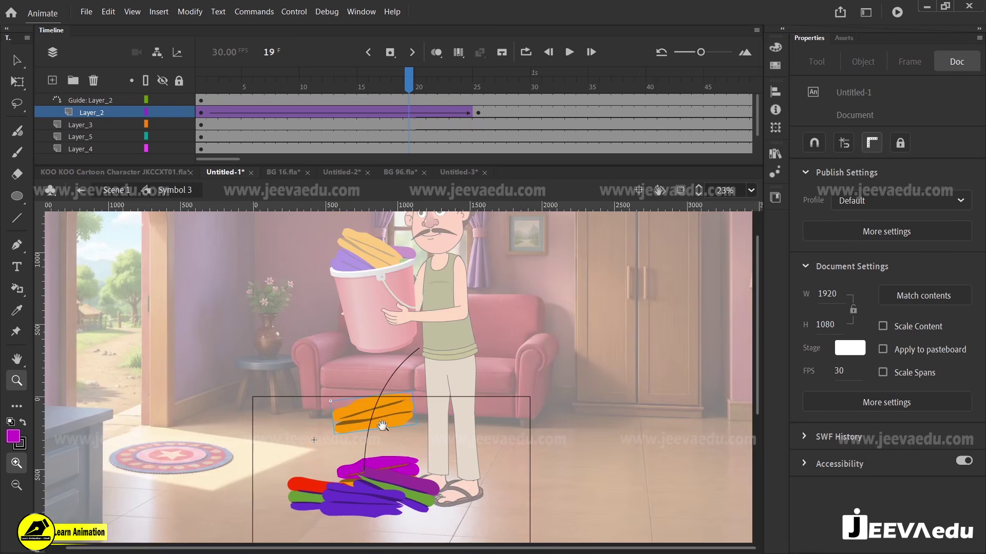
drag(383, 423, 407, 385)
click(409, 381)
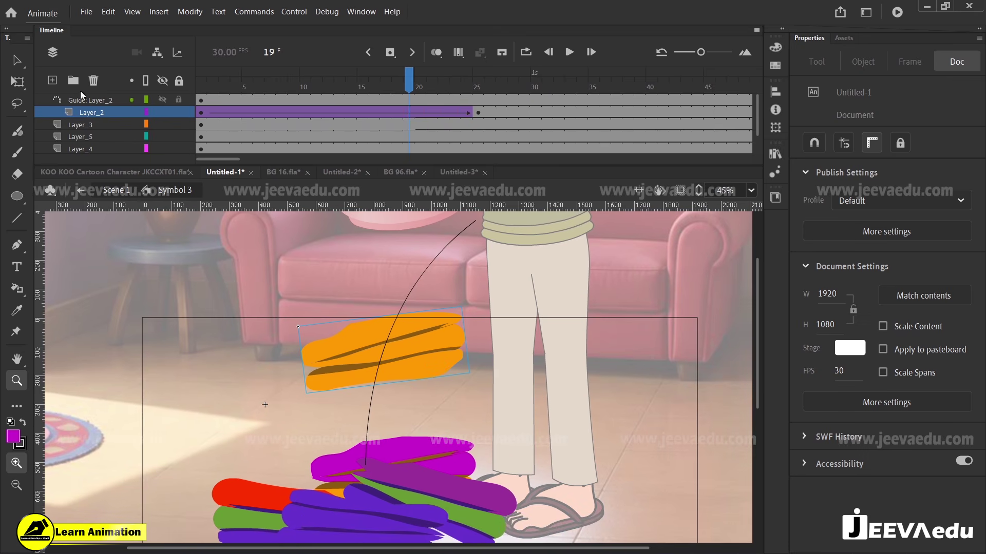
key(Return)
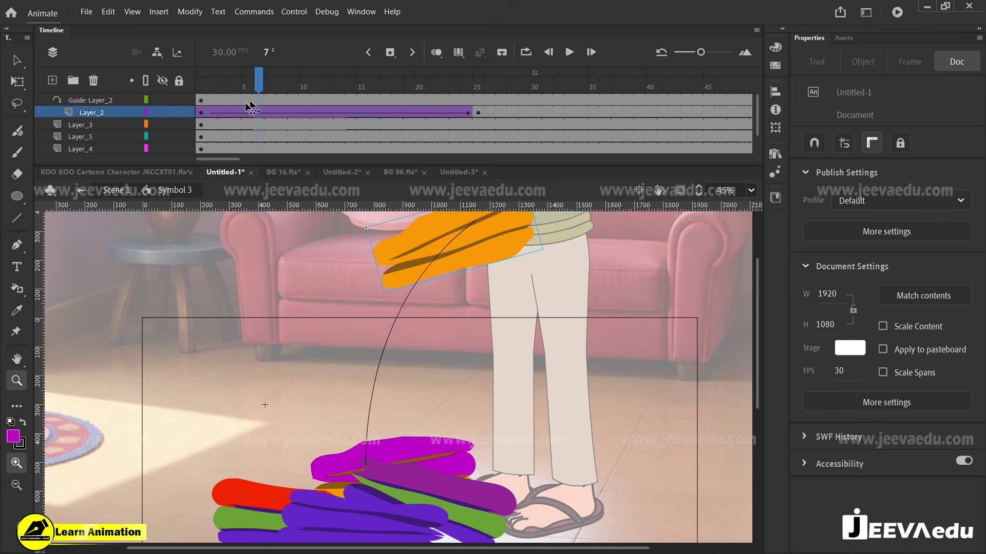
key(Return)
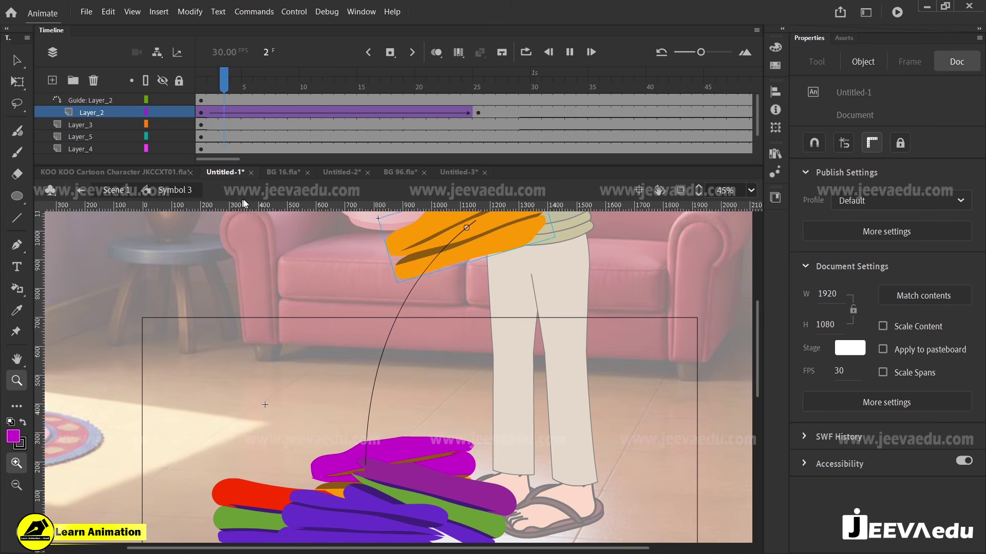
Step: Scrub the orange cloth's fall around frame 26, return to frame 1 and inspect the guide from bucket to pile
key(Return)
drag(491, 87, 488, 171)
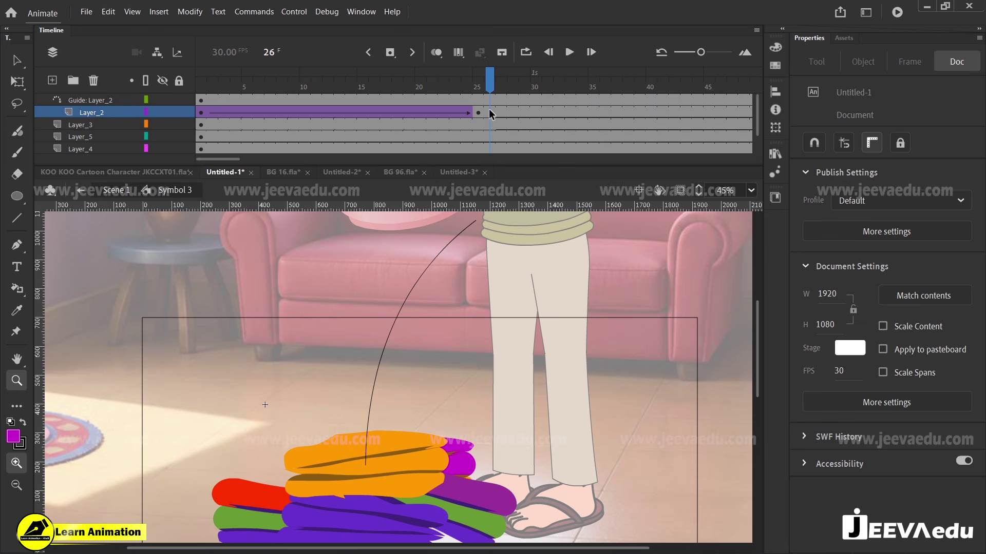
drag(491, 86, 178, 109)
click(423, 401)
key(super)
key(Escape)
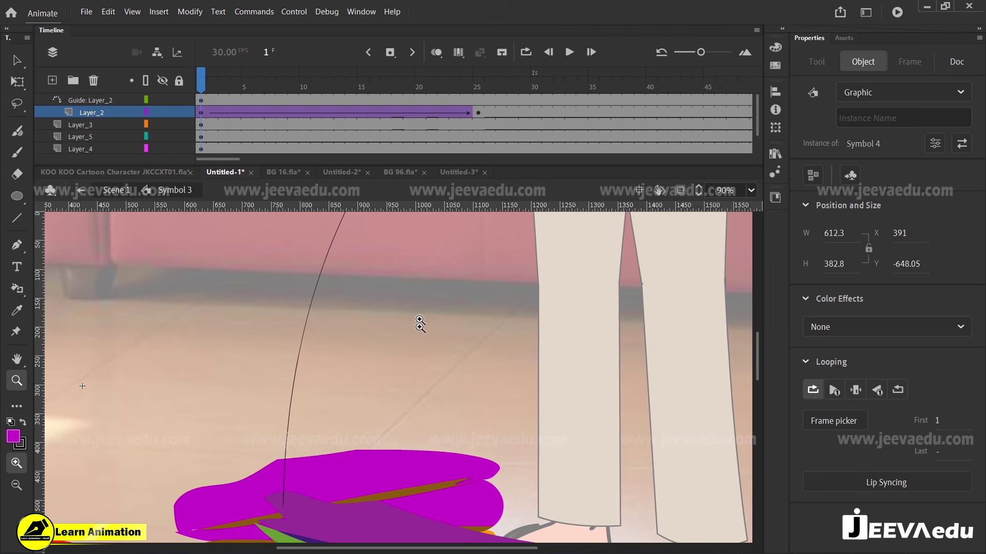
drag(218, 80, 205, 177)
key(ctrl+minus)
drag(394, 383, 434, 358)
key(ctrl+minus)
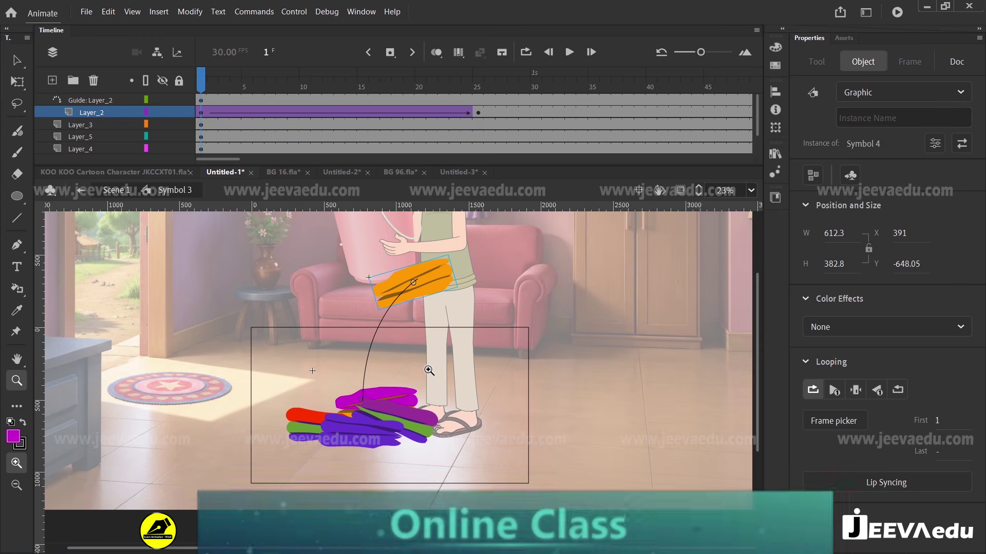
Step: Add keyframes at frame 25 on Layer_3, Layer_5 and Layer_4 to hold those cloths' final positions in the pile
key(v)
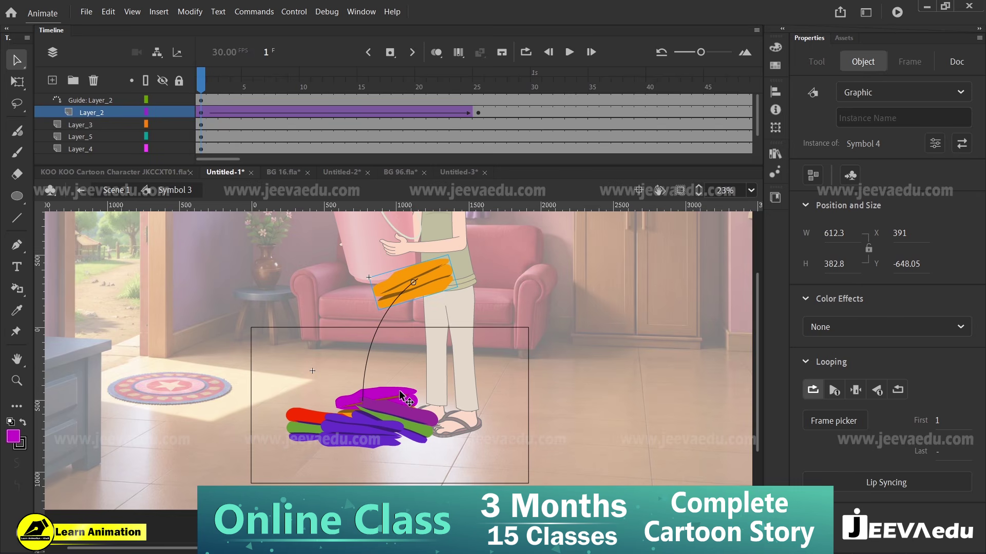
click(402, 396)
scroll(94, 125, up, 2)
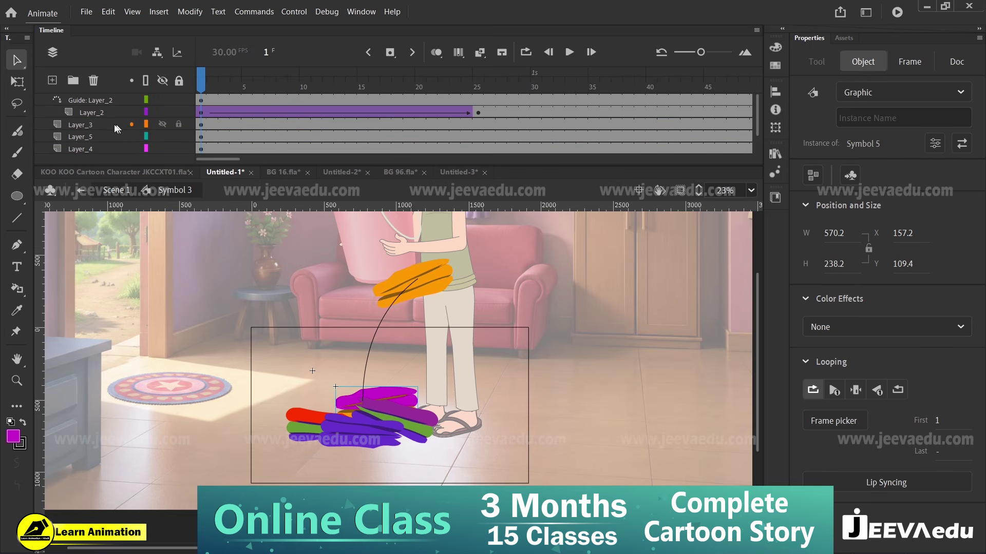
click(94, 126)
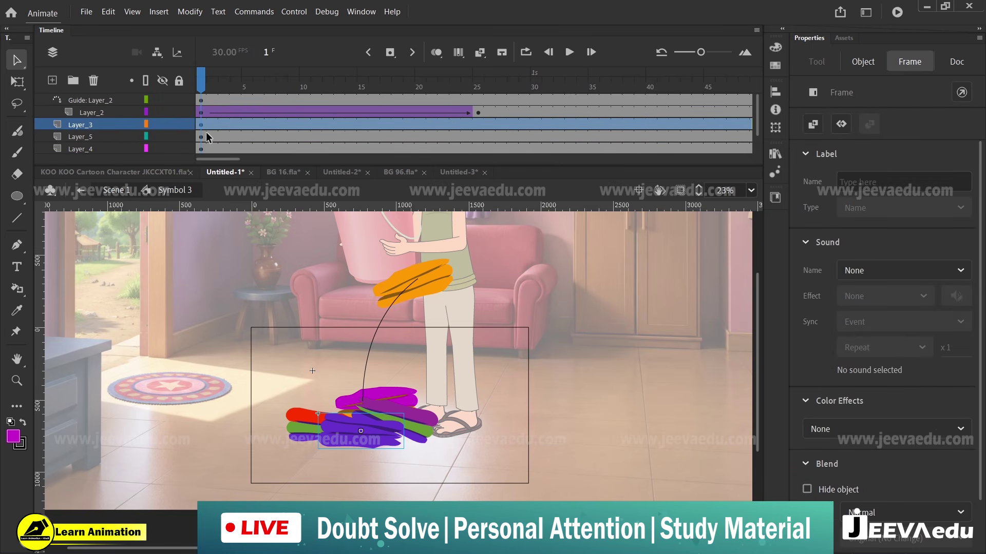
click(476, 127)
click(478, 146)
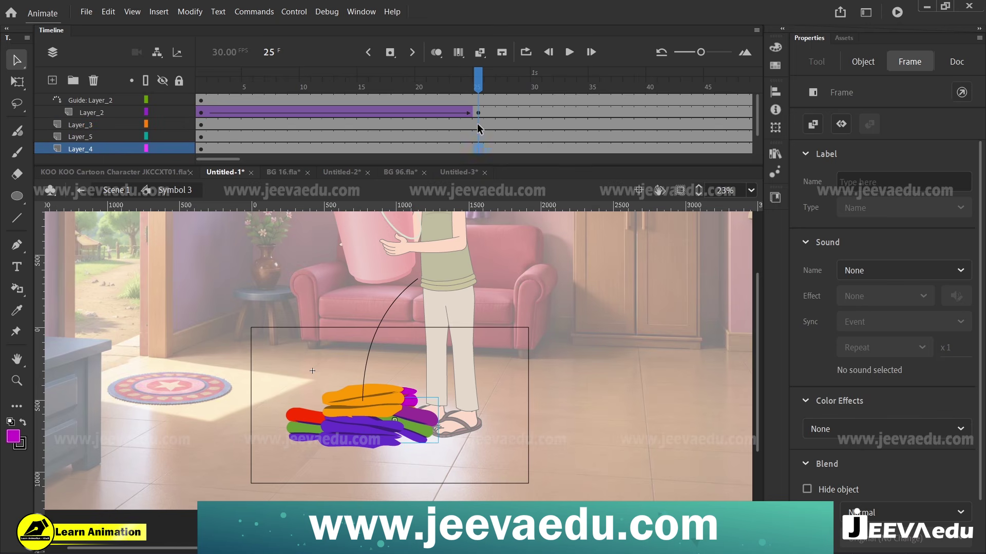
click(480, 151)
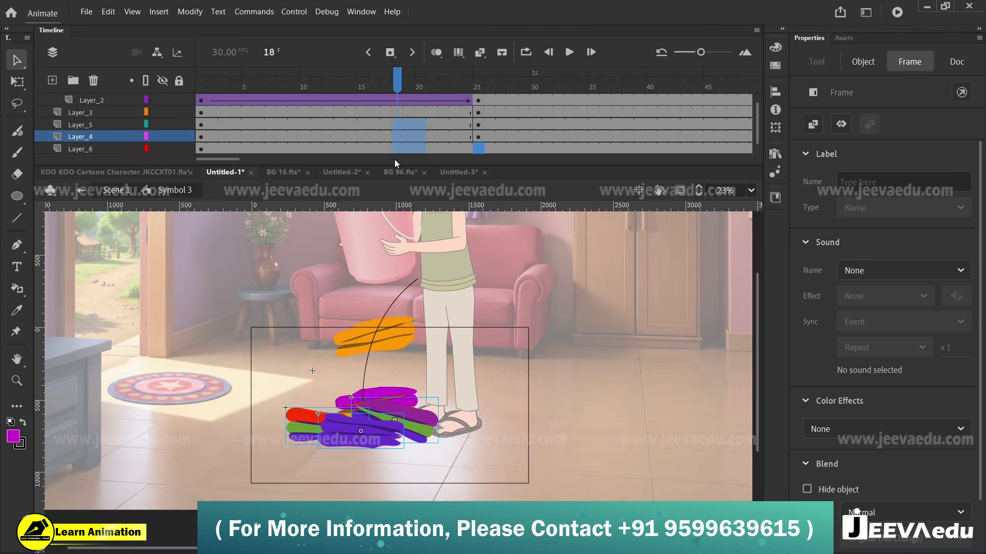
right_click(399, 140)
click(466, 114)
click(475, 136)
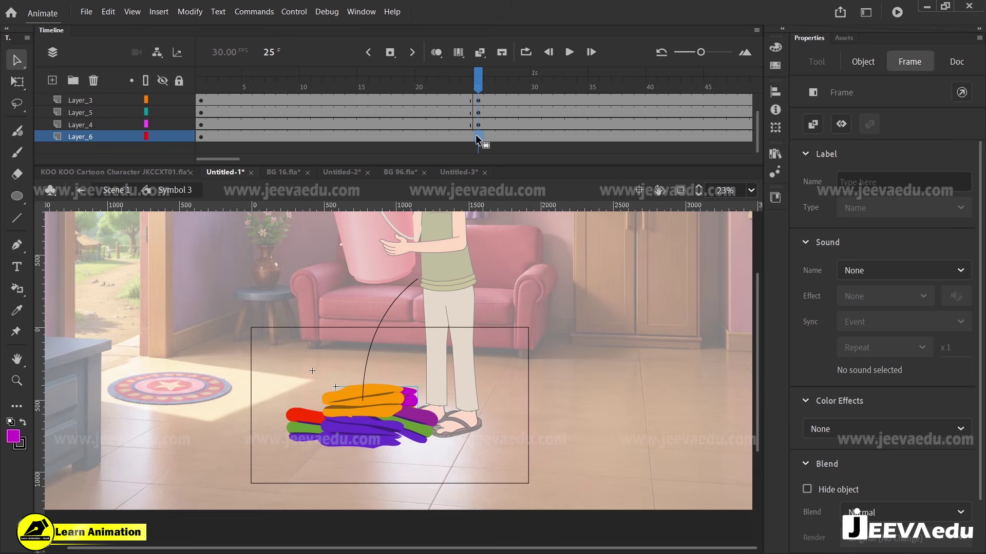
scroll(433, 117, up, 1)
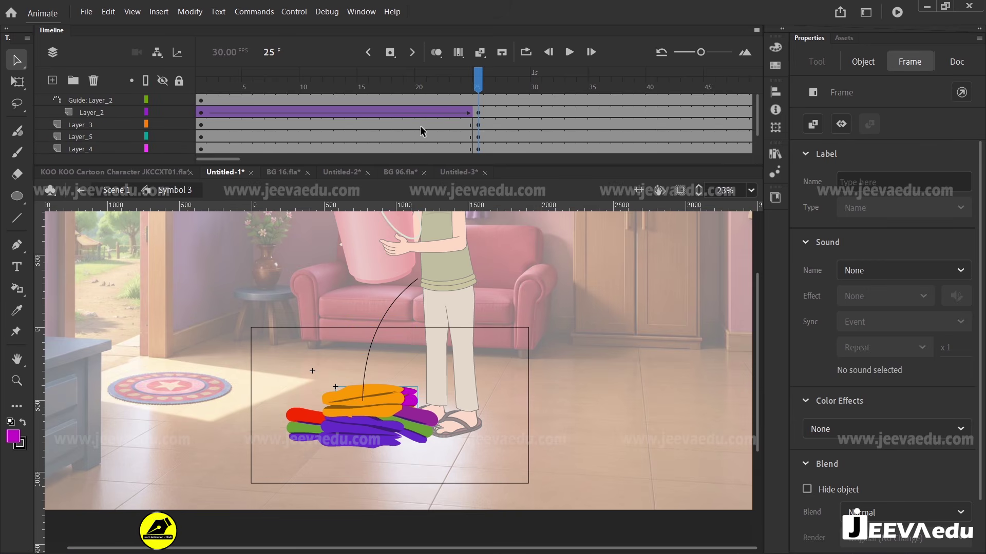
Step: Add a classic motion guide layer for Layer_3
right_click(82, 125)
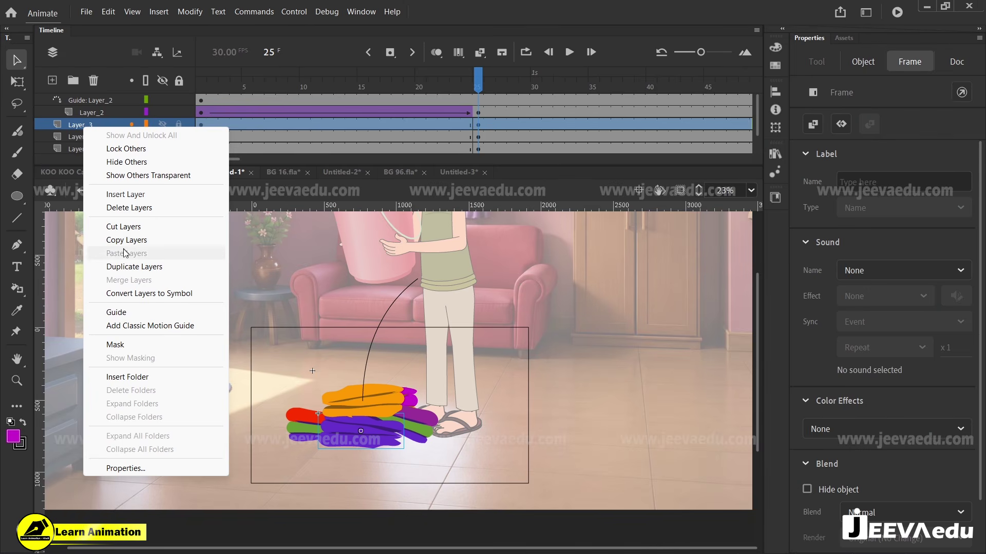
click(135, 311)
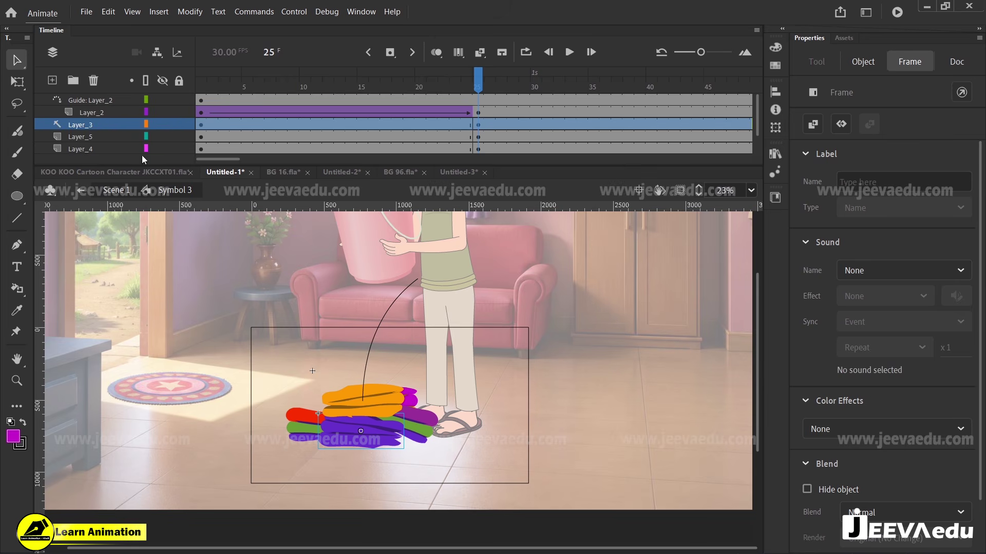
right_click(109, 124)
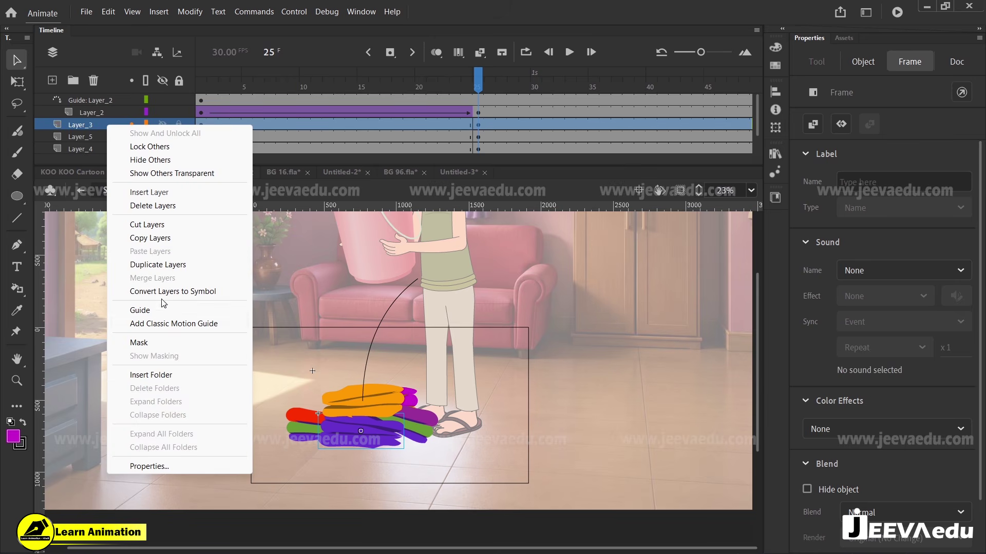
click(160, 325)
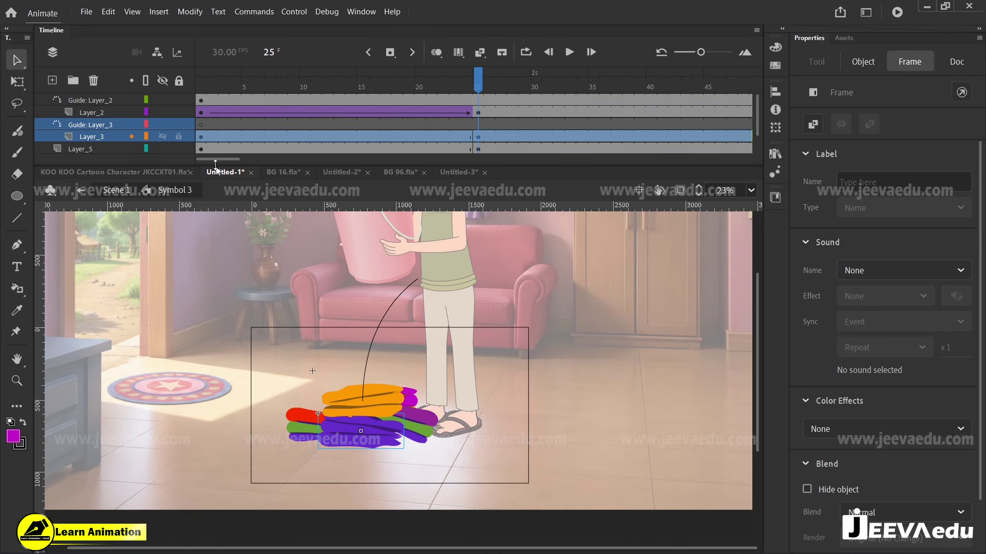
Step: At frame 1 of the Layer_3 guide, draw a line about 733 by 1234 px from the blue cloth up past the waist, bending it into an arc
click(200, 124)
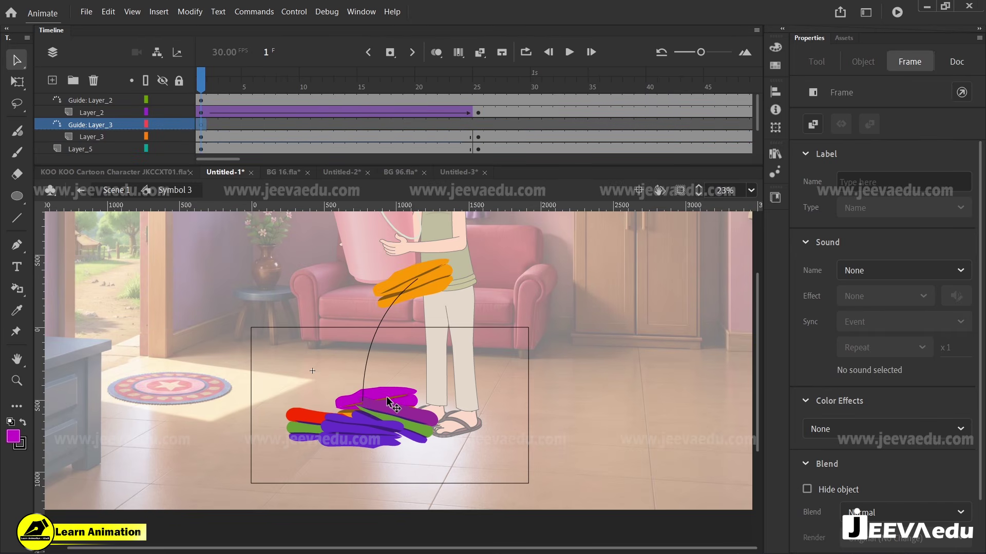
key(n)
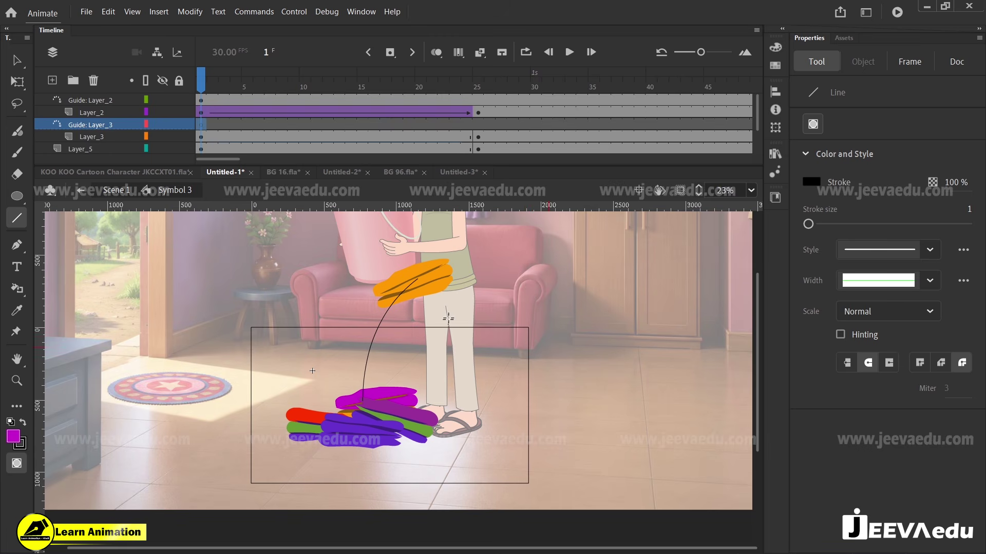
click(162, 137)
click(162, 137)
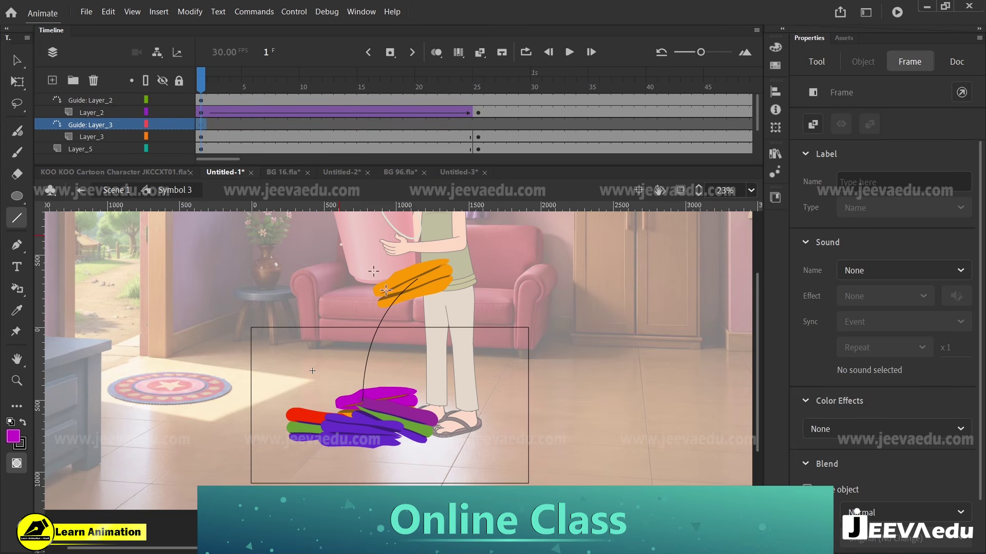
drag(357, 433, 463, 256)
key(v)
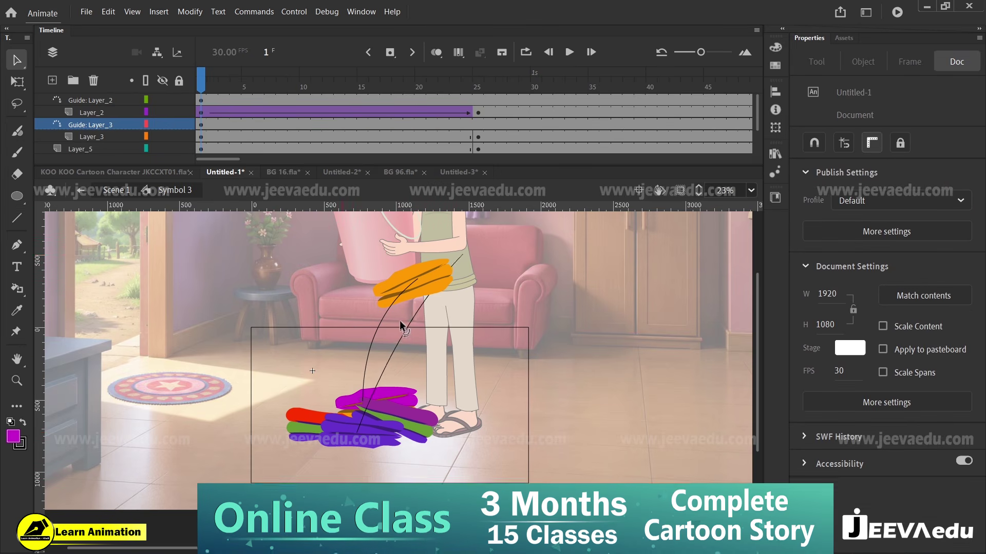
drag(414, 339, 396, 322)
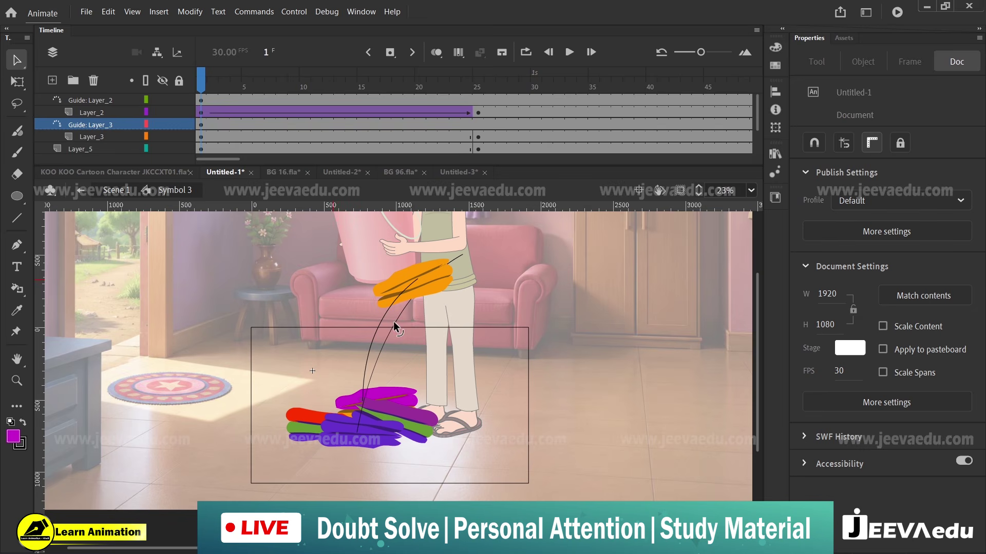
click(359, 438)
key(z)
click(362, 444)
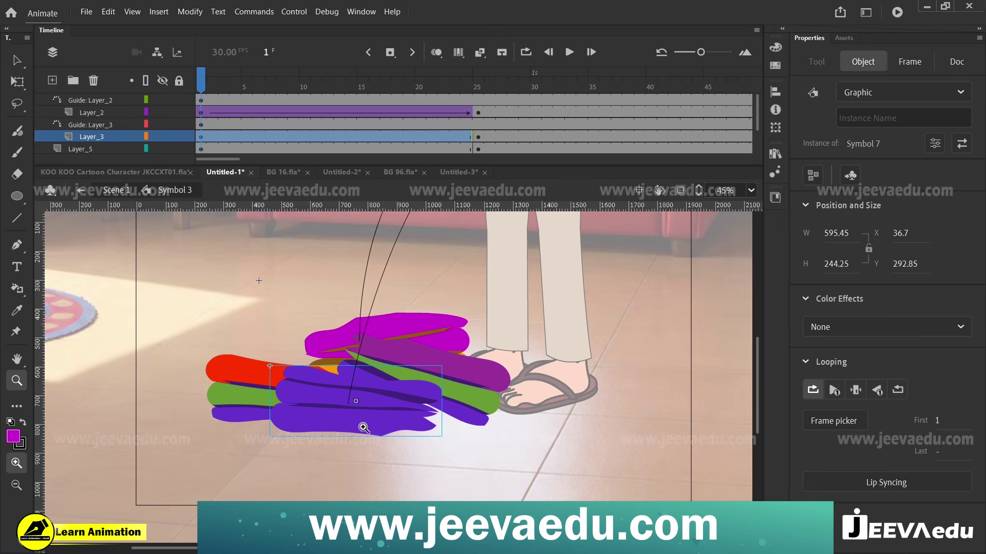
key(q)
drag(347, 404, 354, 408)
key(ctrl+z)
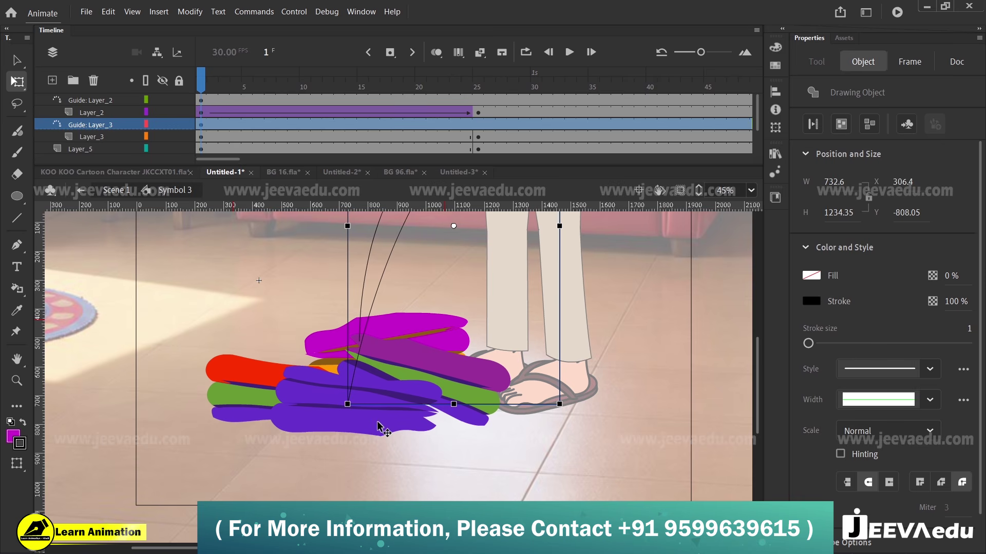
click(357, 464)
Step: Turn off Object Drawing for the Line tool and move the guide's lower end onto the blue cloth's centre point
key(n)
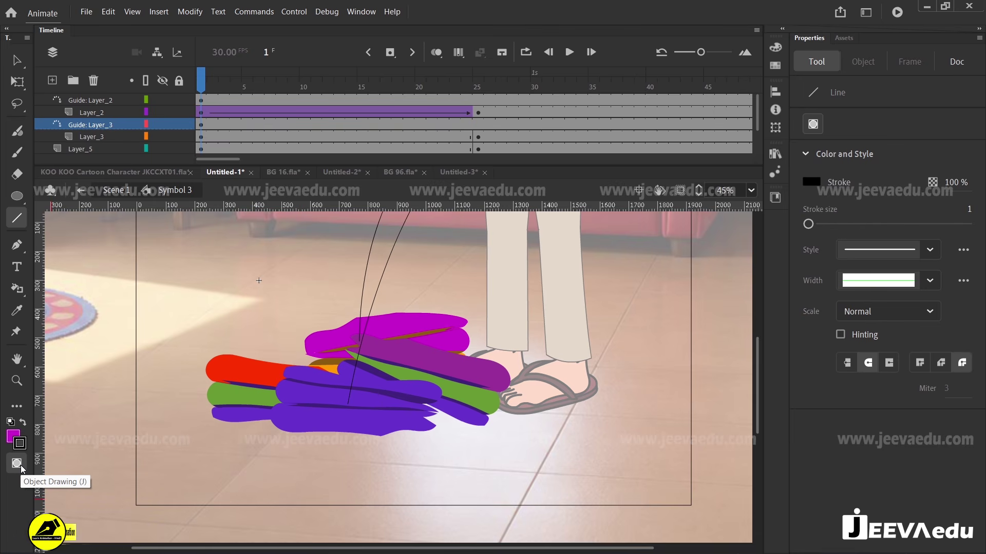
click(17, 464)
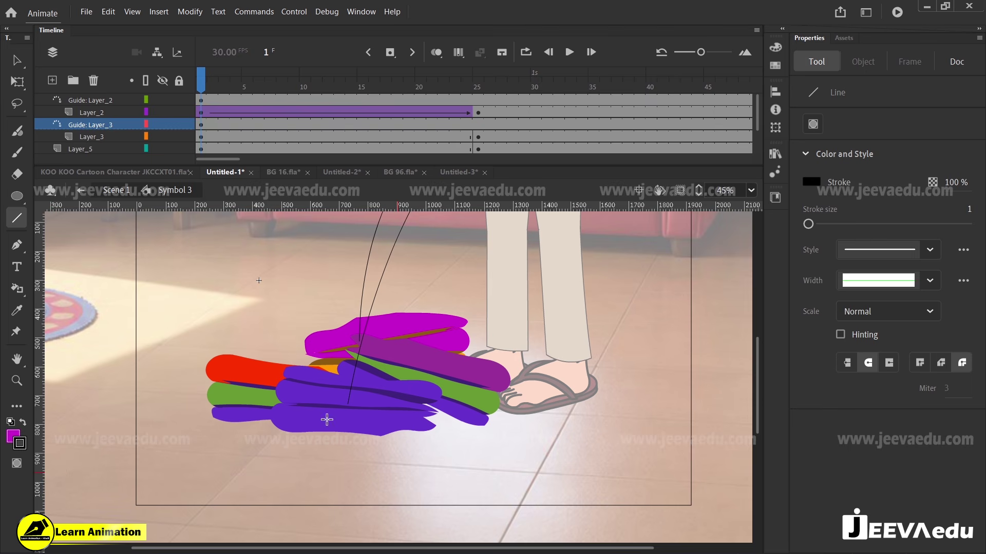
key(v)
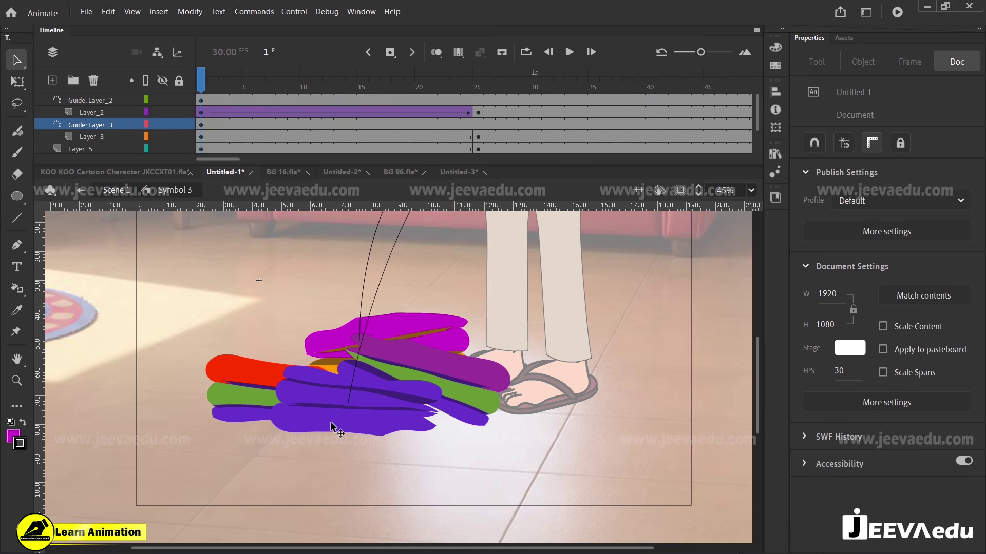
click(342, 410)
drag(347, 402, 353, 412)
key(z)
Step: Create a classic tween on Layer_3 between frame 1 and the frame 25 keyframe
alt+click(383, 343)
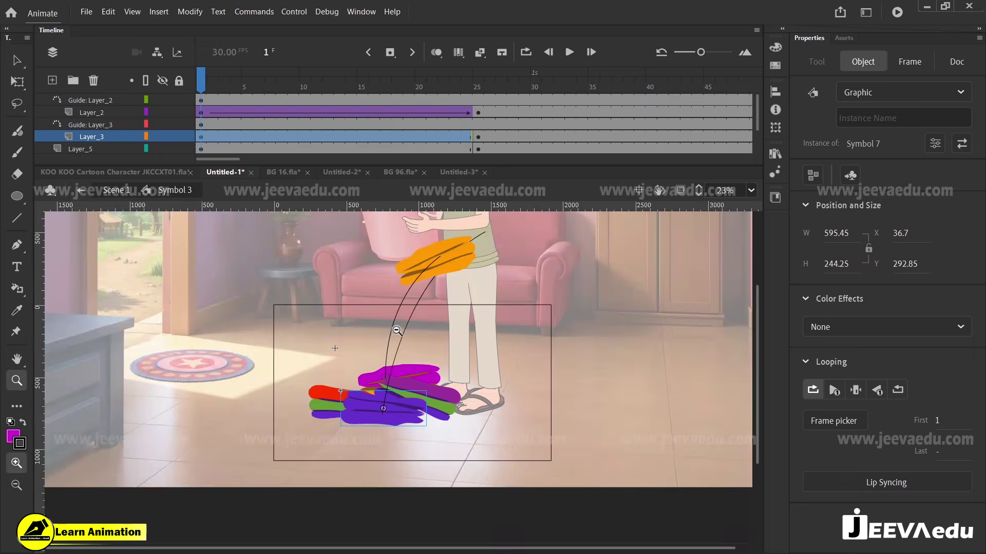
alt+click(398, 331)
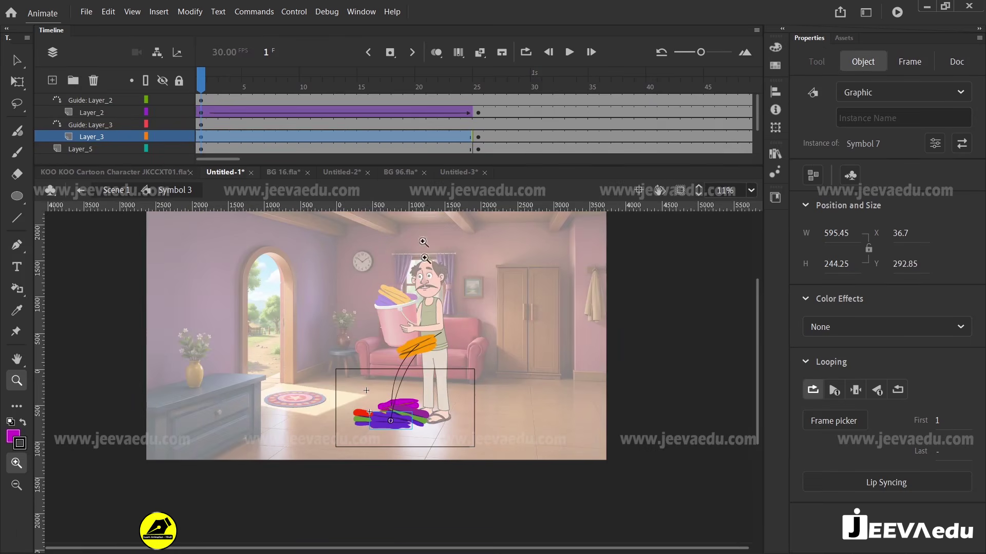
click(478, 136)
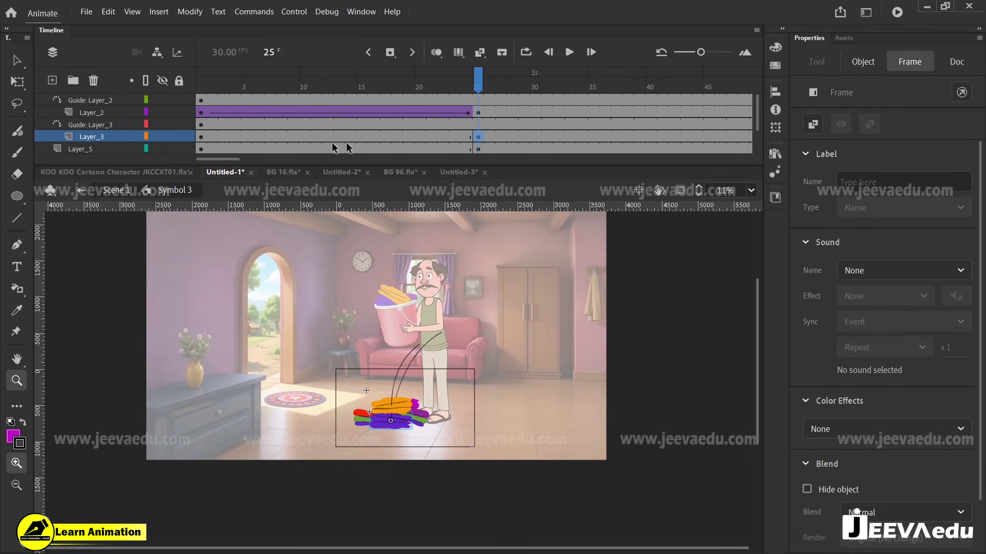
click(304, 136)
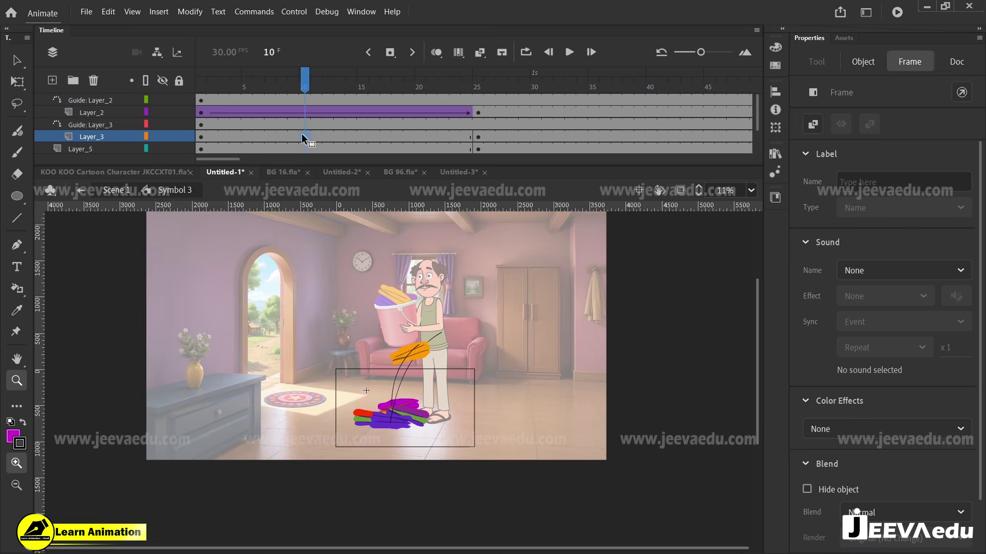
right_click(304, 137)
click(334, 143)
Step: At frame 1, move the blue cloth from the pile up to the upper end of the Layer_3 guide
click(201, 138)
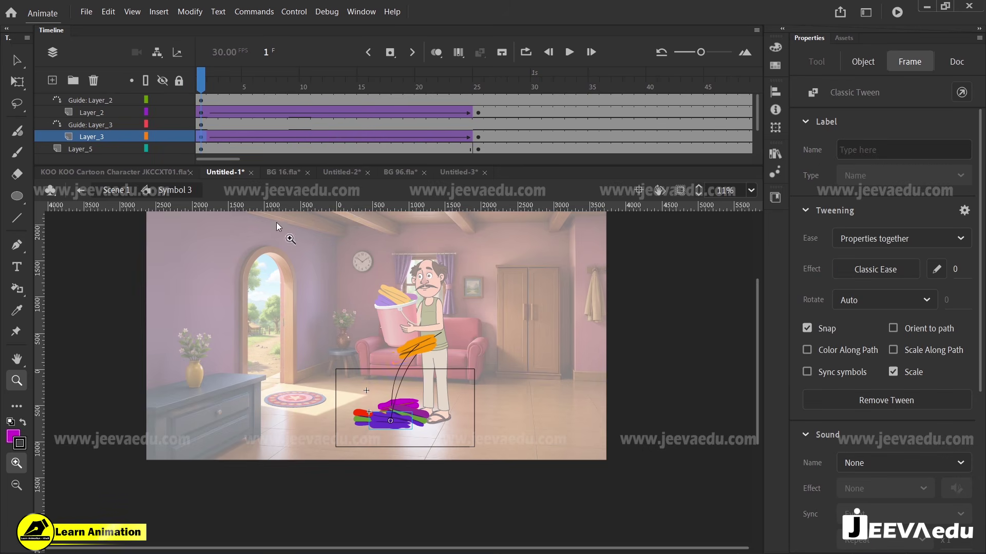
click(406, 443)
key(q)
drag(405, 449, 519, 233)
Step: Set the Layer_3 tween's Classic Ease to -100 and scrub to frame 25 to check the blue cloth's fall
click(398, 137)
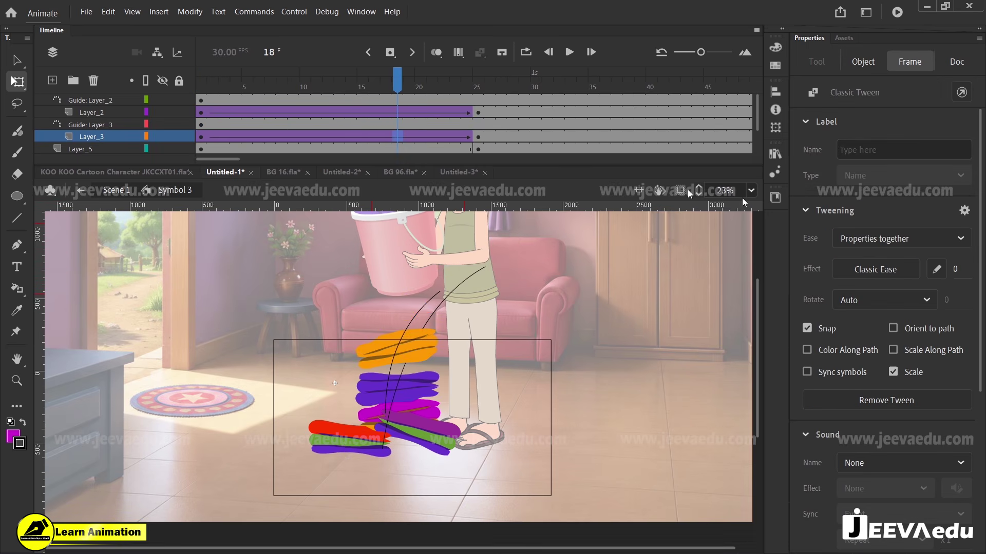
drag(958, 274, 628, 272)
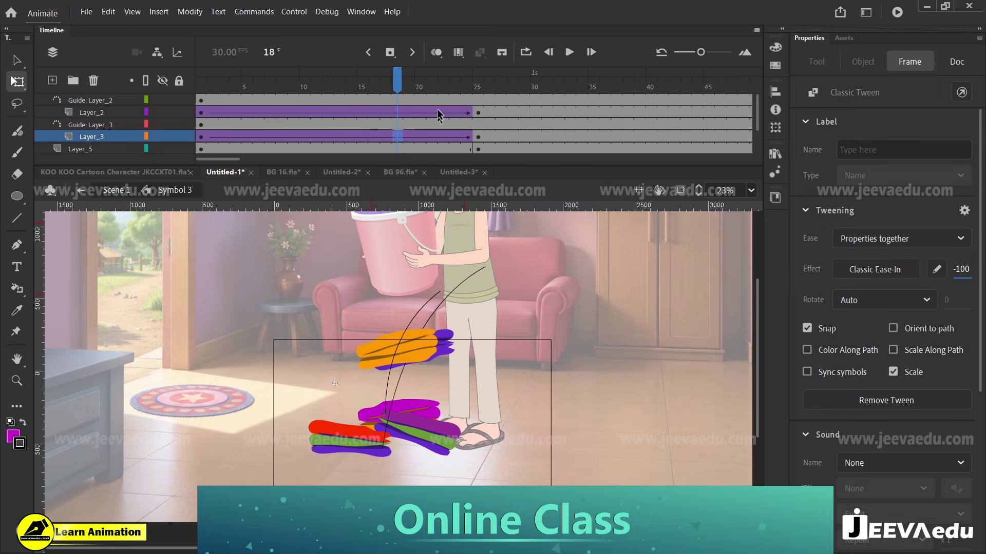
drag(398, 85, 479, 136)
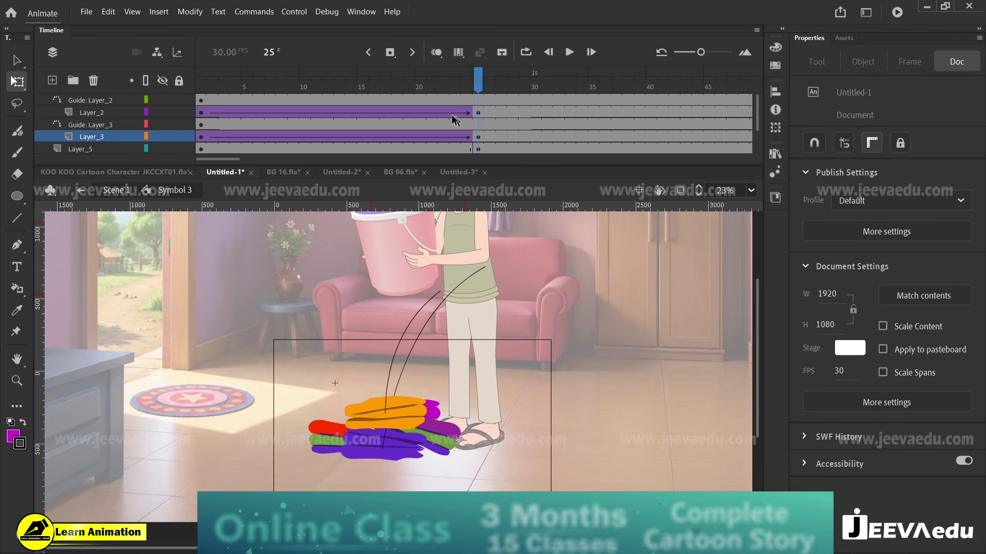
Step: Add a classic motion guide to Layer_5
scroll(278, 117, down, 2)
click(88, 112)
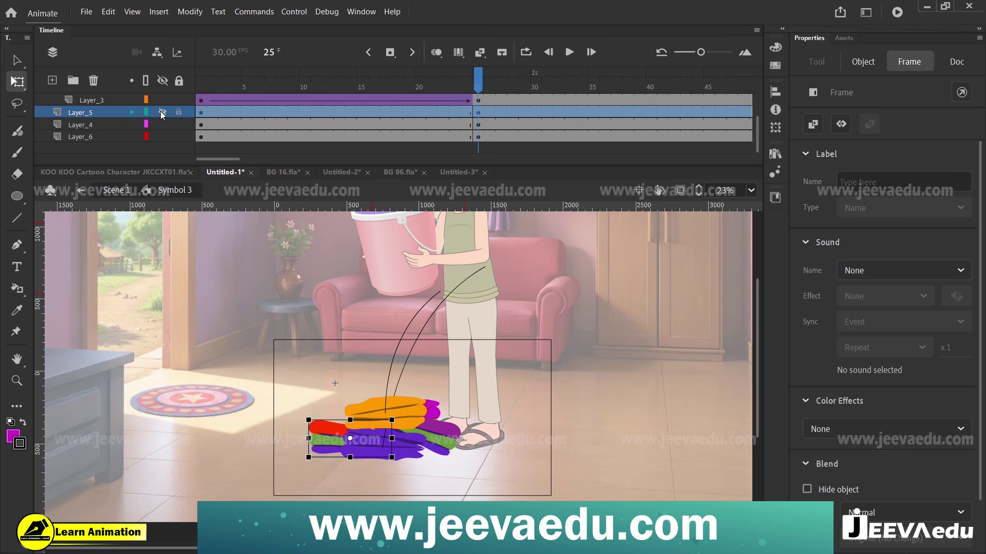
right_click(100, 111)
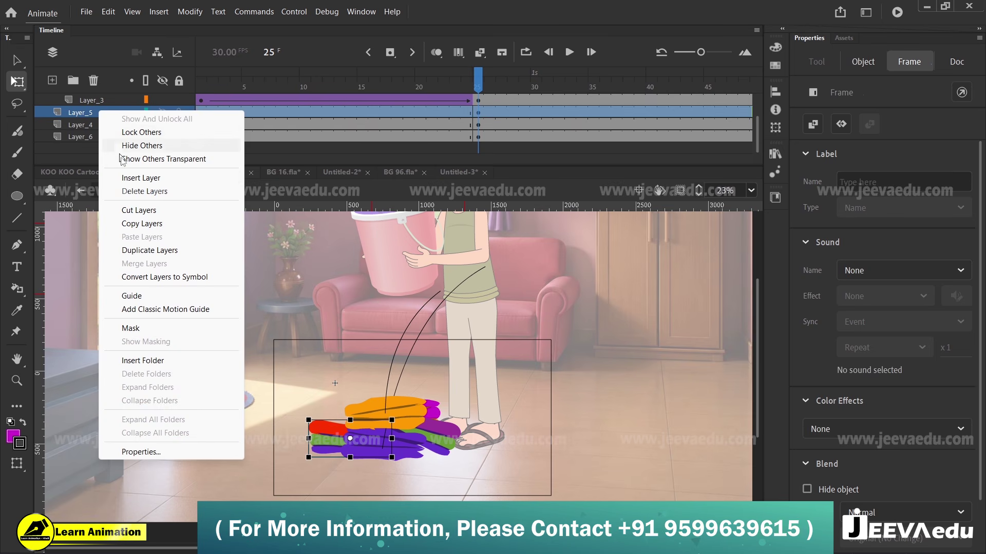
click(165, 309)
Step: Draw a straight line on frame 1 of Layer_5's guide, from the centre of the red-green pile up to the bucket
click(201, 113)
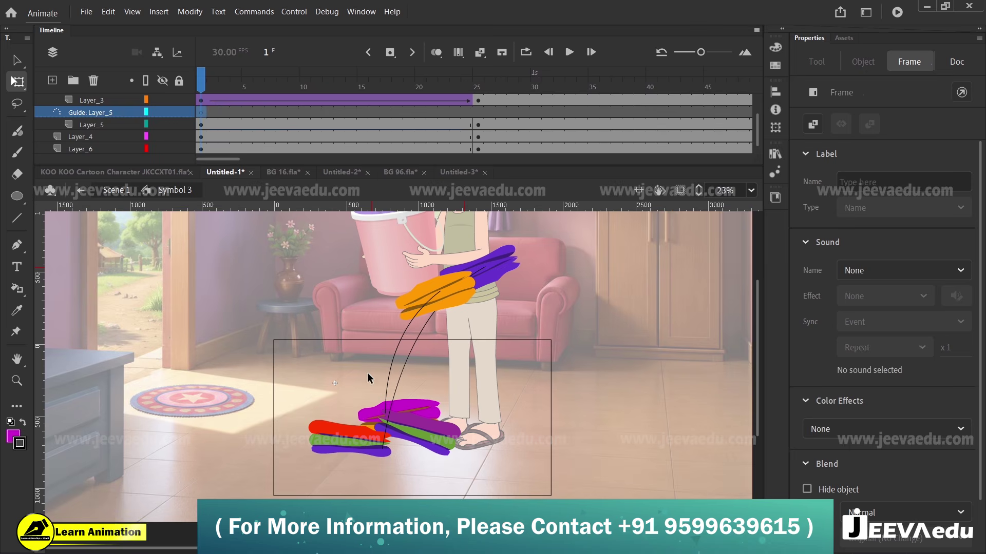
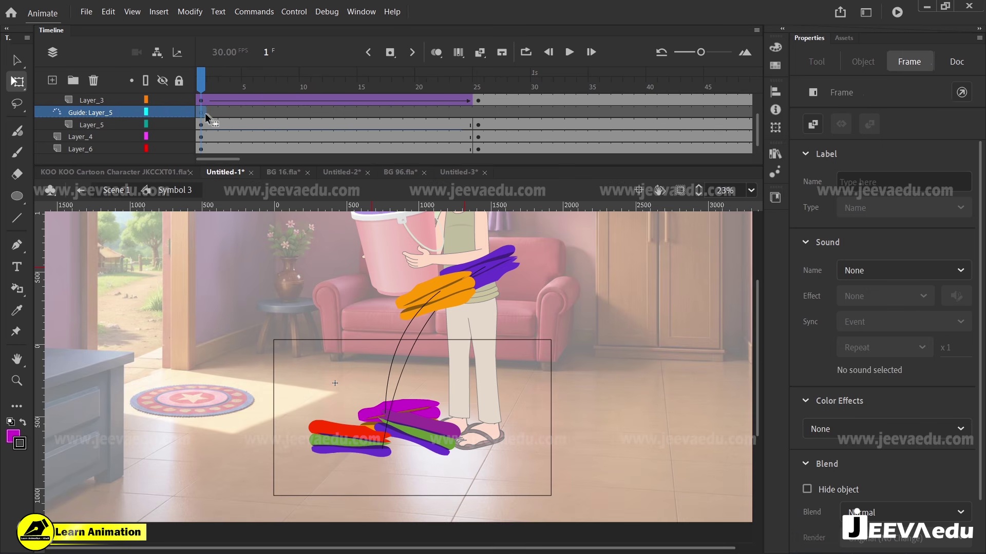
click(163, 125)
click(164, 124)
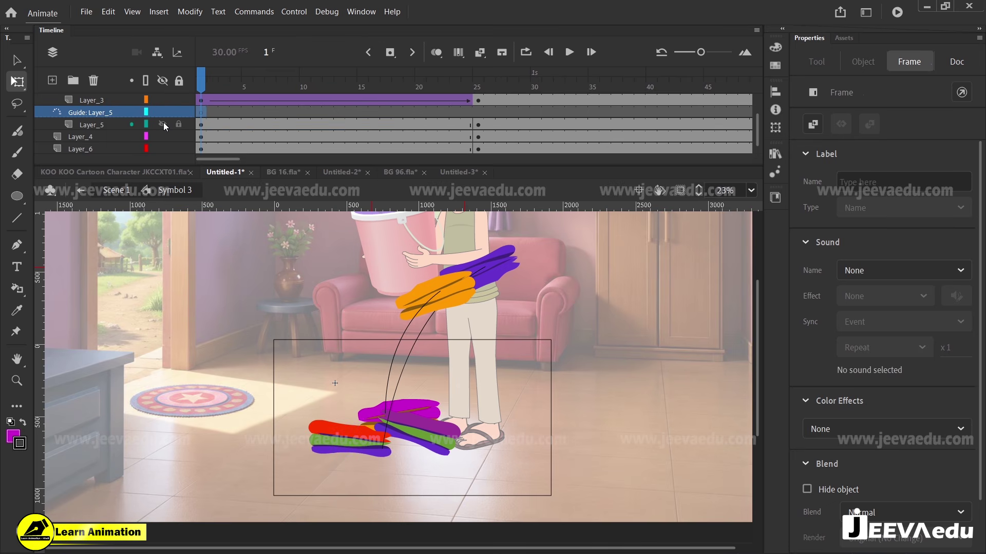
click(349, 447)
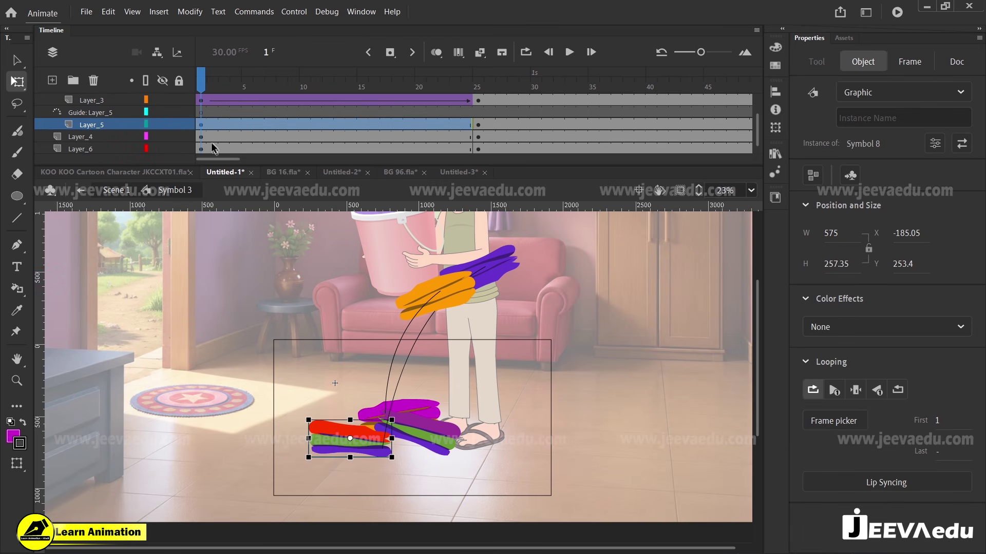
click(202, 112)
key(n)
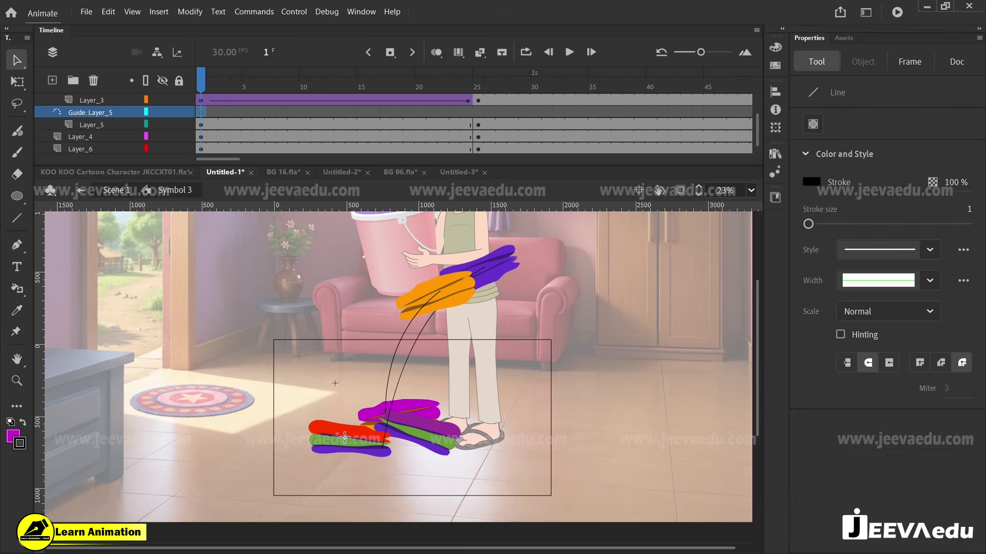
mouse_move(348, 437)
mouse_down()
mouse_move(375, 314)
mouse_move(429, 237)
mouse_up()
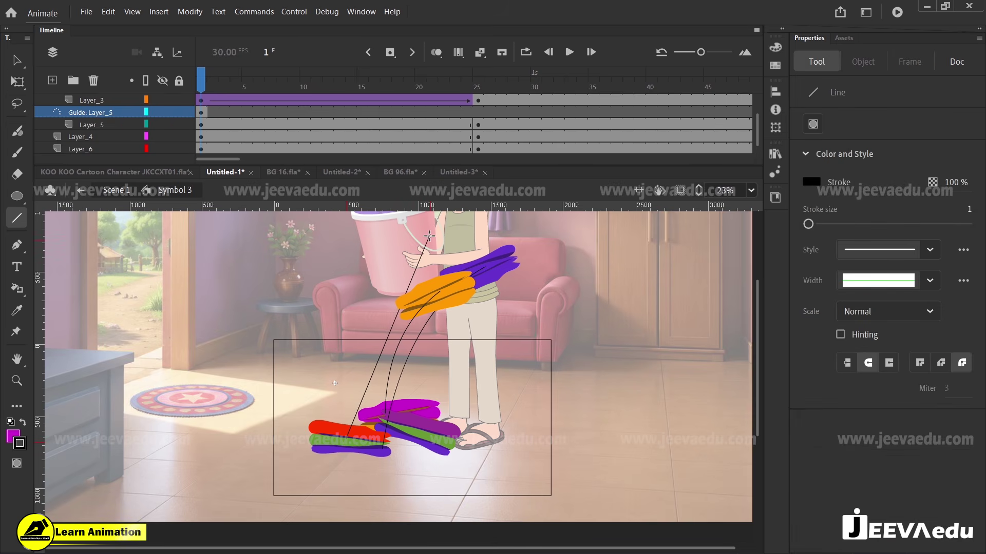
Step: Bend Layer_5's guide line outward into an arc and adjust its upper end beside the character's hand
key(v)
drag(386, 349, 366, 320)
drag(431, 240, 436, 249)
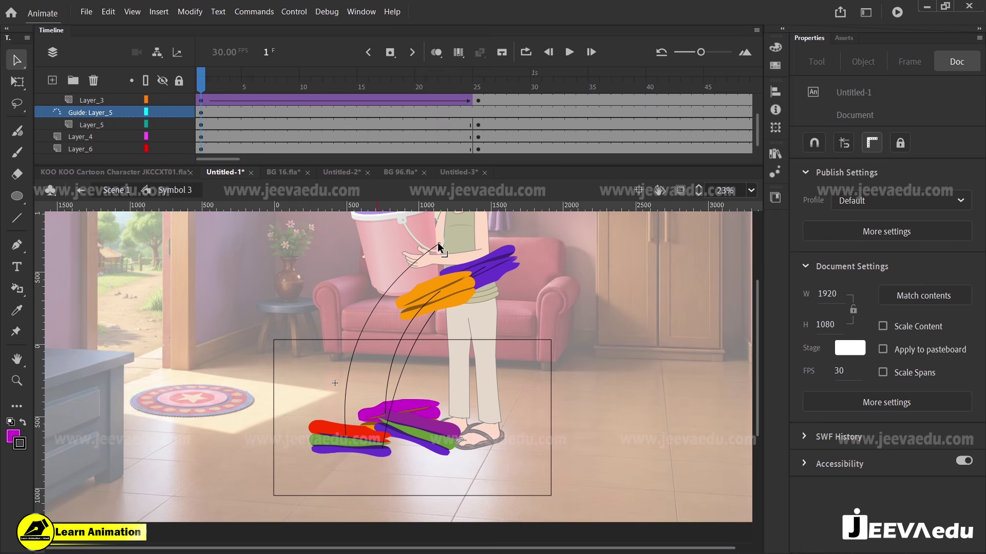
Step: Create a classic tween on Layer_5 between frames 1 and 25
right_click(408, 124)
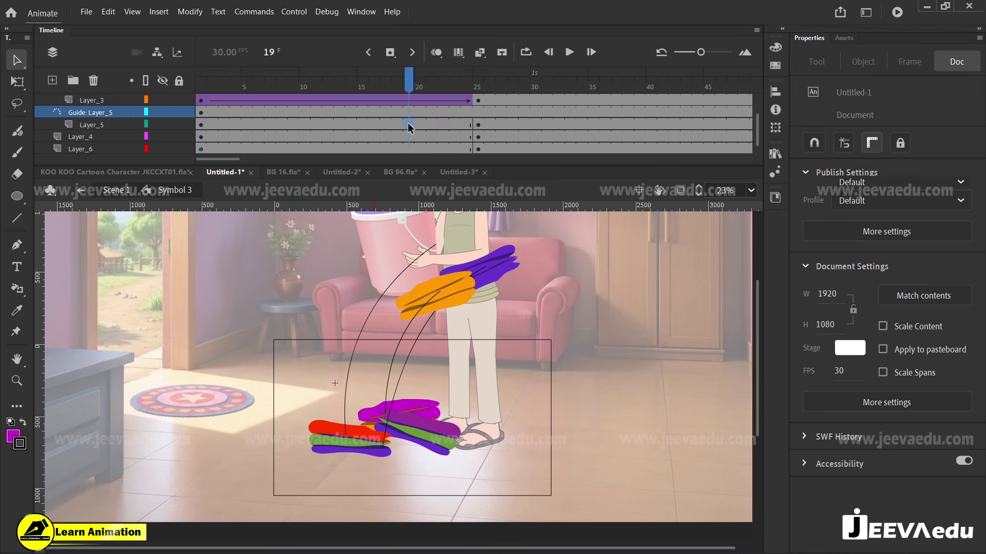
click(457, 133)
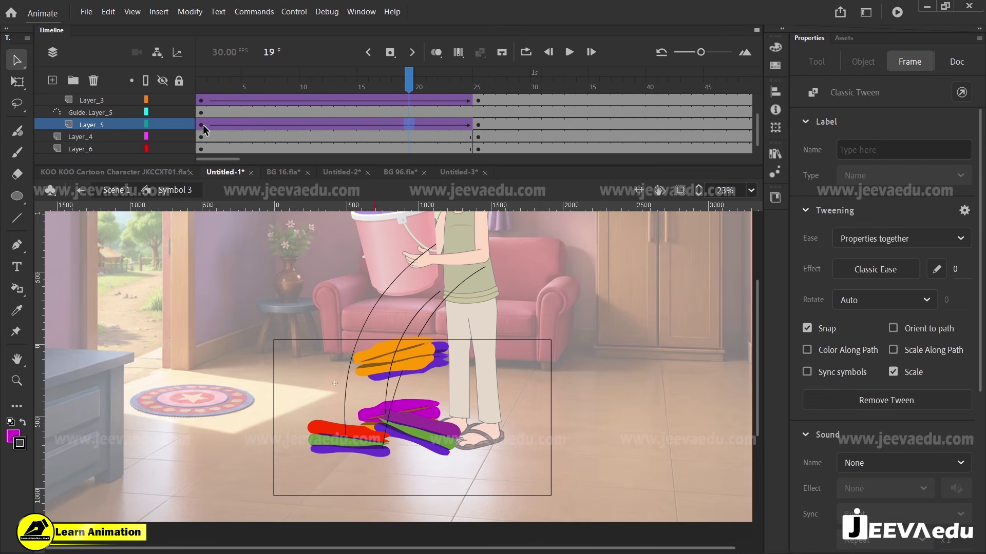
Step: Examine up close how the red-green pile sits relative to the guide's lower end at frames 1 and 25
click(202, 125)
click(349, 434)
key(z)
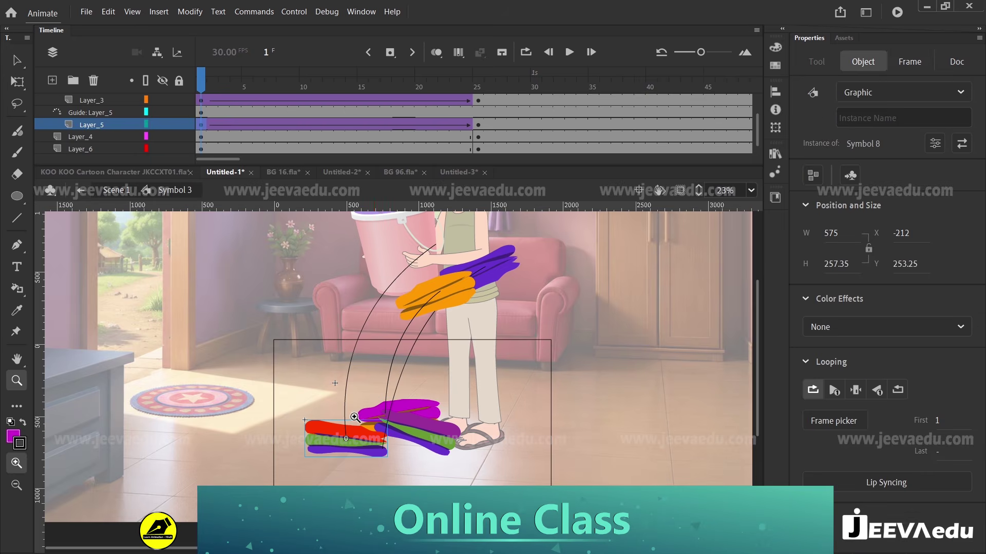
click(354, 418)
click(354, 418)
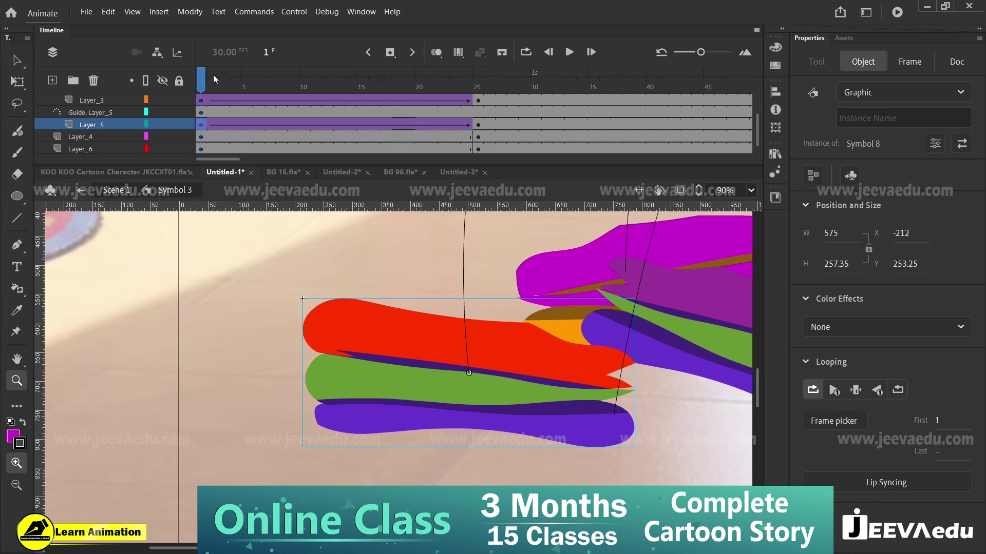
drag(214, 79, 478, 128)
click(479, 125)
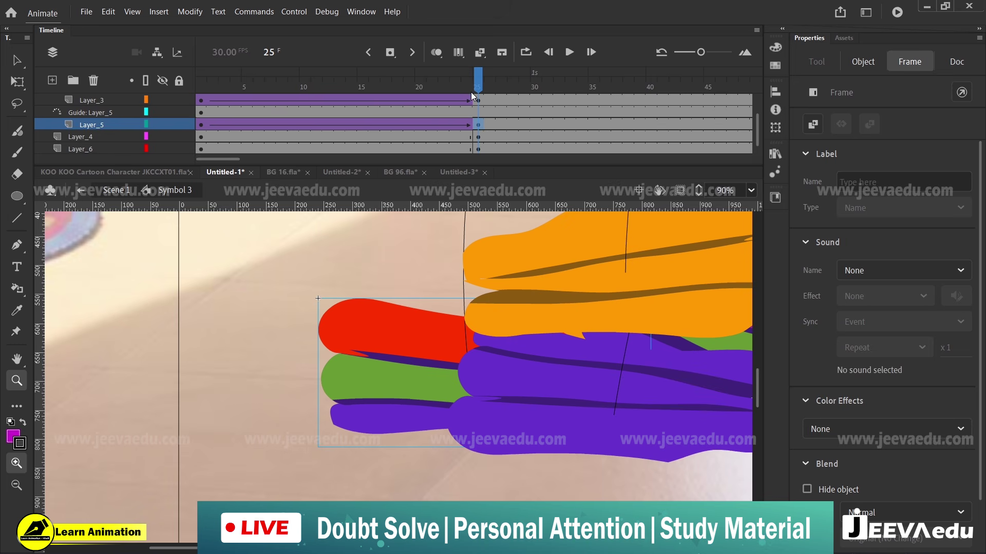
drag(471, 82, 480, 89)
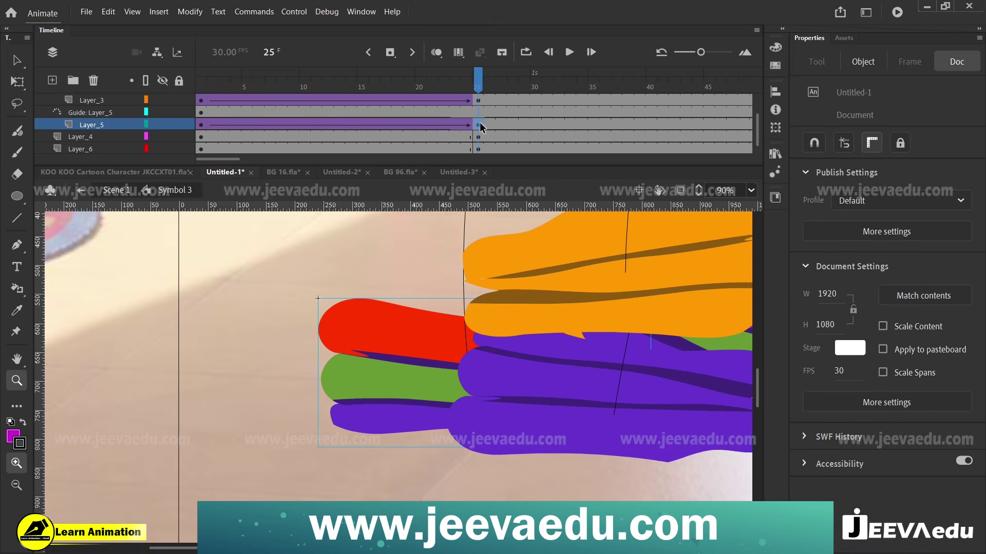
key(q)
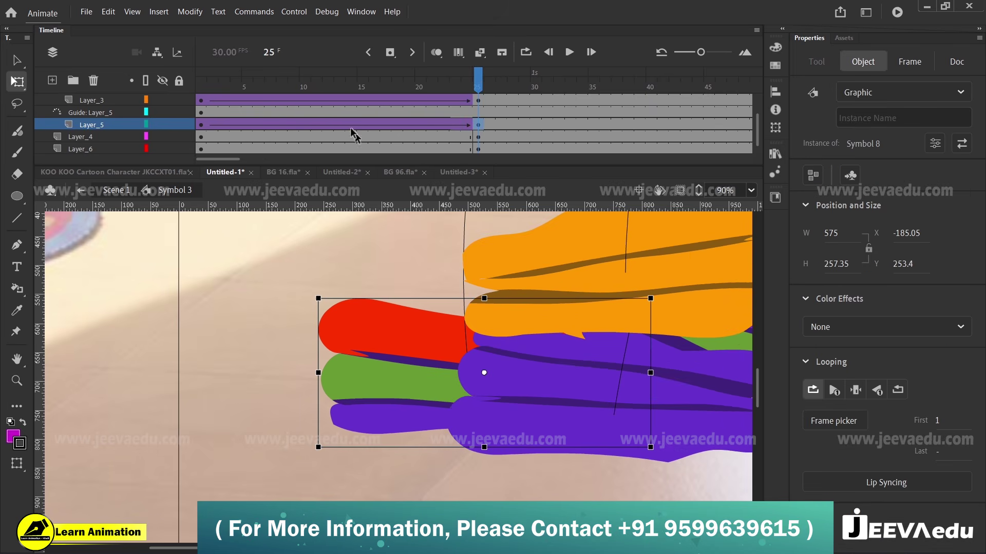
Step: Hide all layers except Layer_5 and its guide, and move the guide's lower end across the pile's centre point at frame 25
click(162, 81)
click(163, 125)
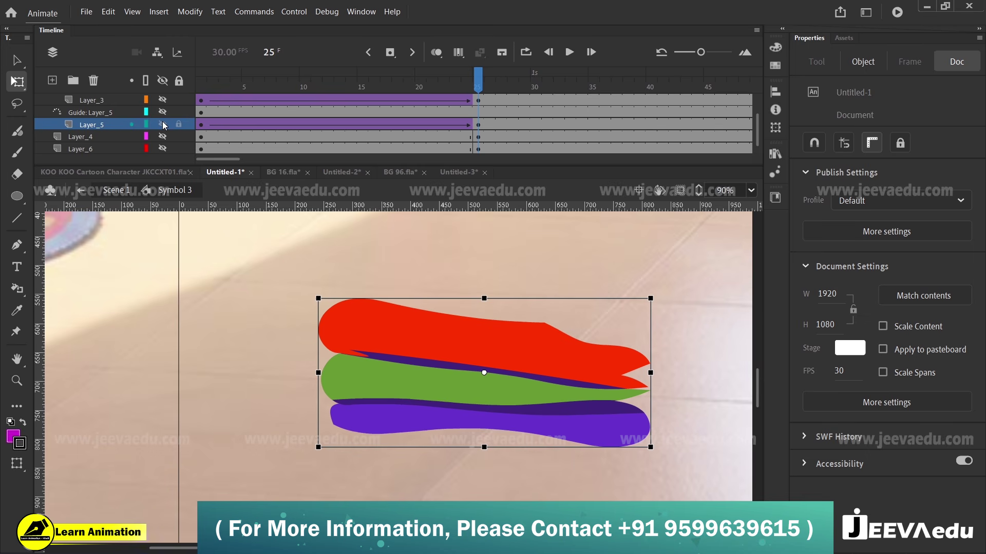
click(163, 113)
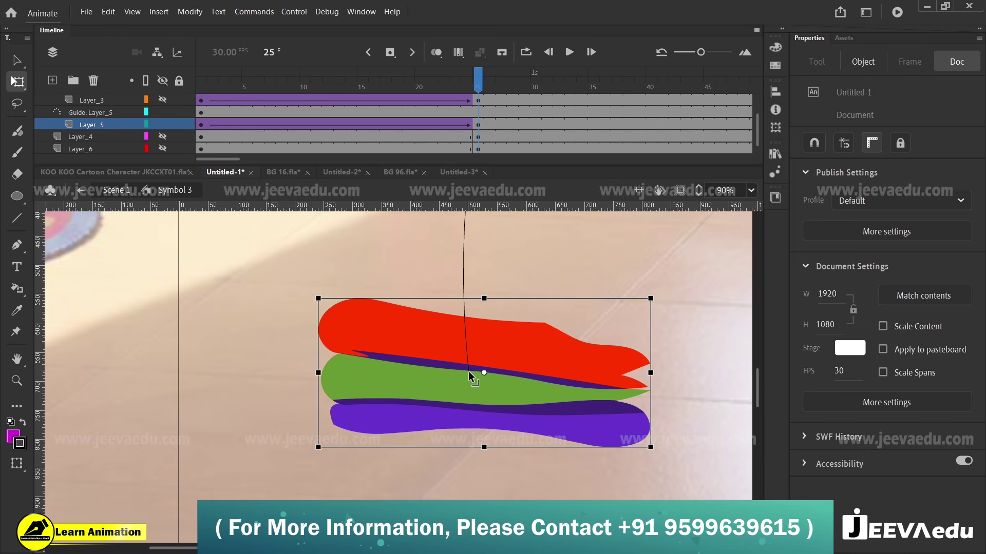
drag(469, 371, 486, 394)
click(486, 394)
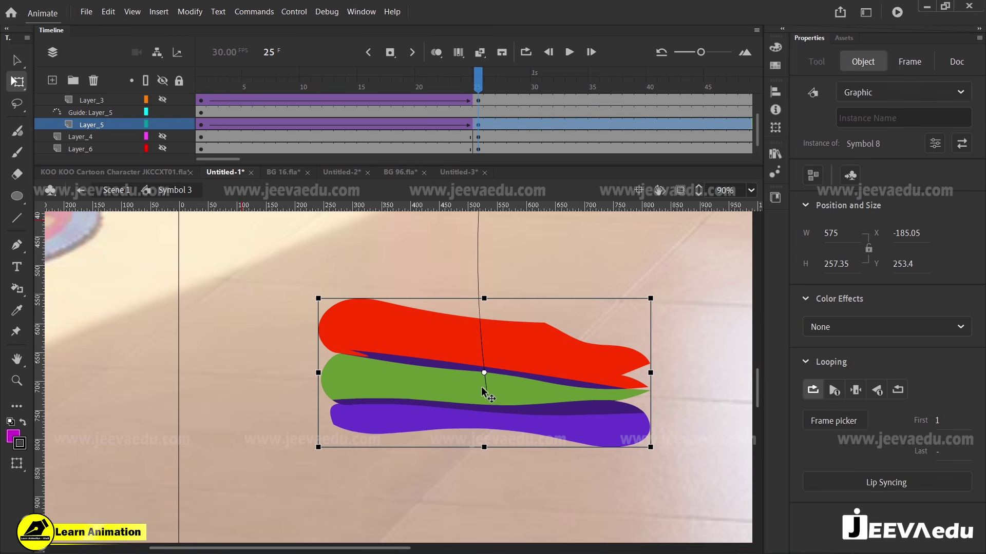
Step: At frame 1, move the red-green pile up the guide path to the bucket and rotate it so it tilts upward
click(201, 125)
click(547, 370)
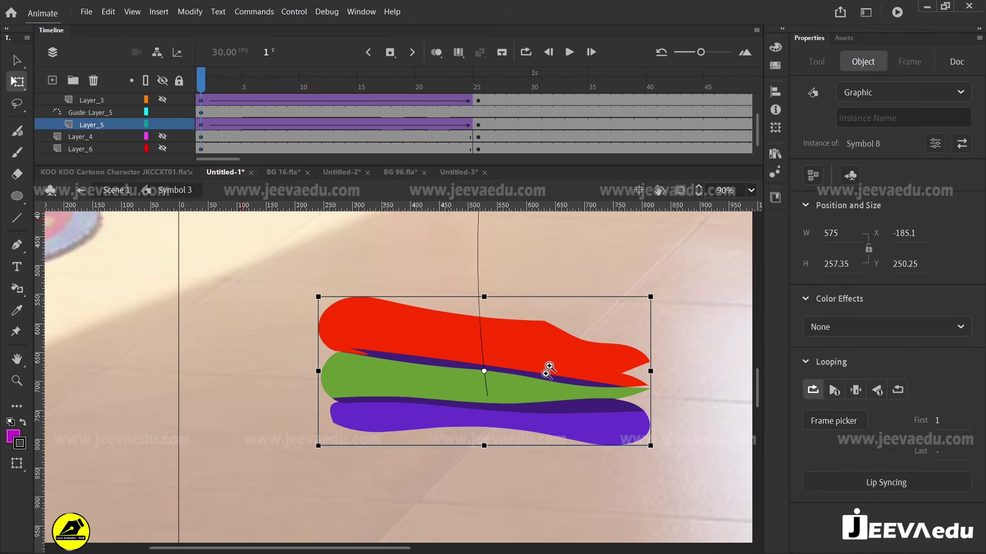
key(z)
alt+click(508, 334)
alt+click(496, 336)
key(v)
drag(377, 417, 461, 224)
key(q)
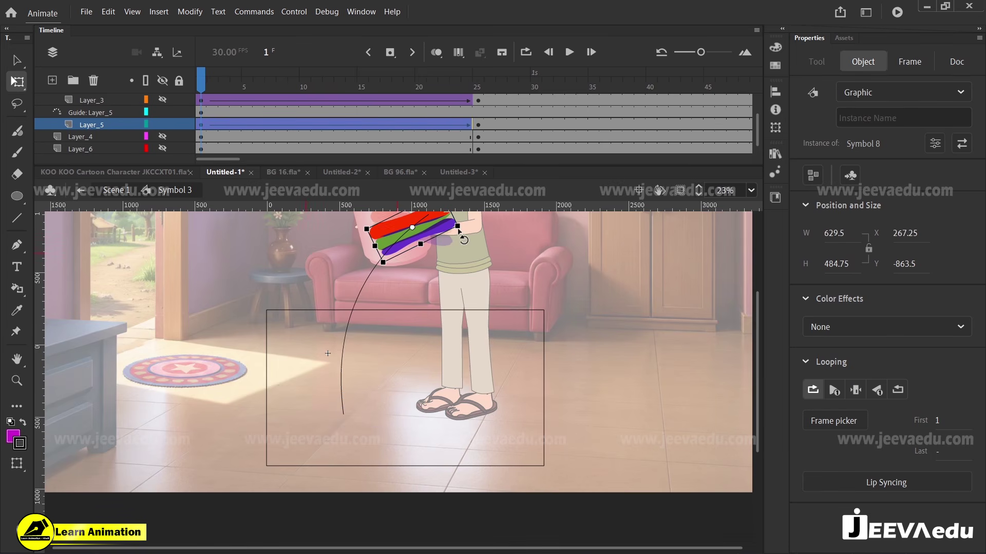
Step: Preview the Layer_5 motion and set its classic tween ease to -100
click(247, 88)
drag(247, 89, 303, 89)
click(331, 125)
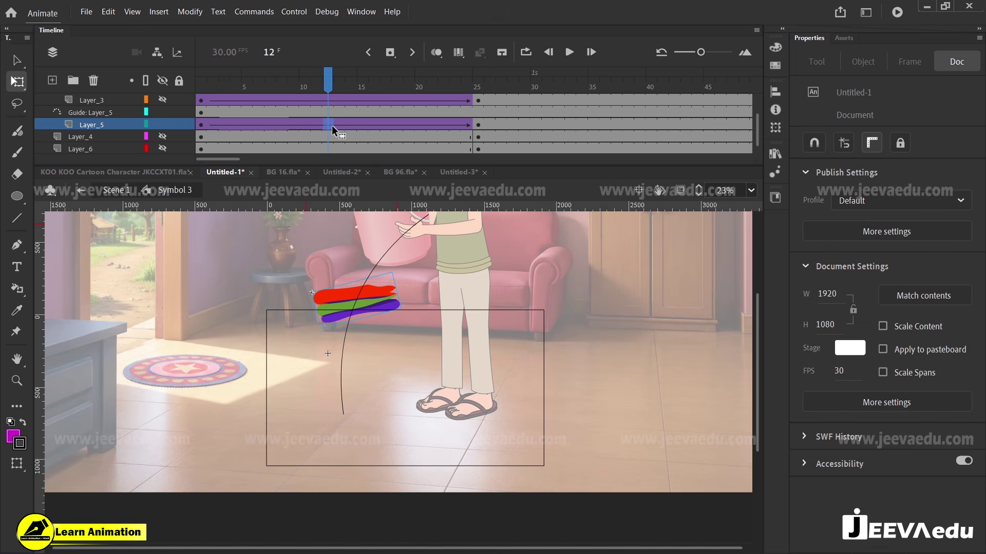
drag(958, 271, 652, 294)
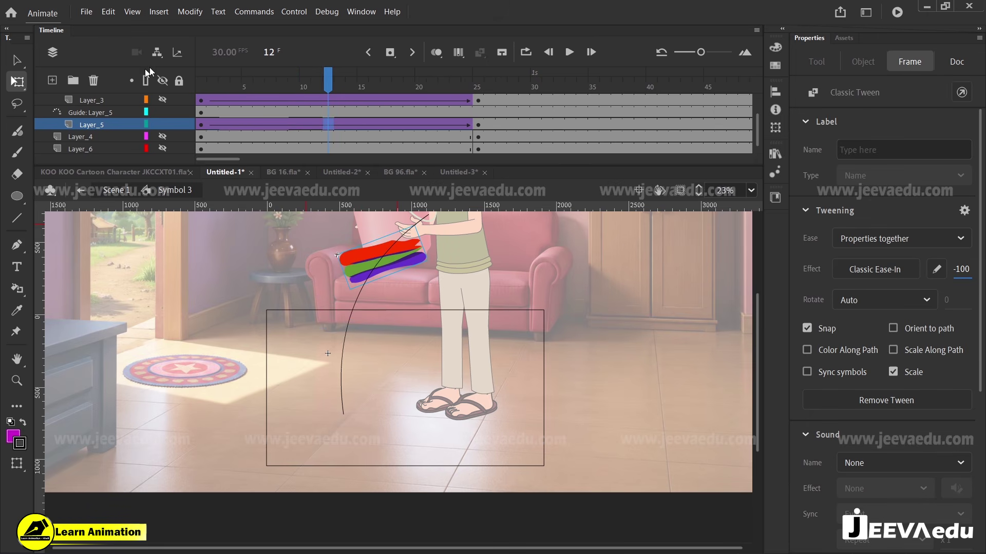
Step: Return to frame 1 and make all layers visible again
drag(224, 89, 199, 100)
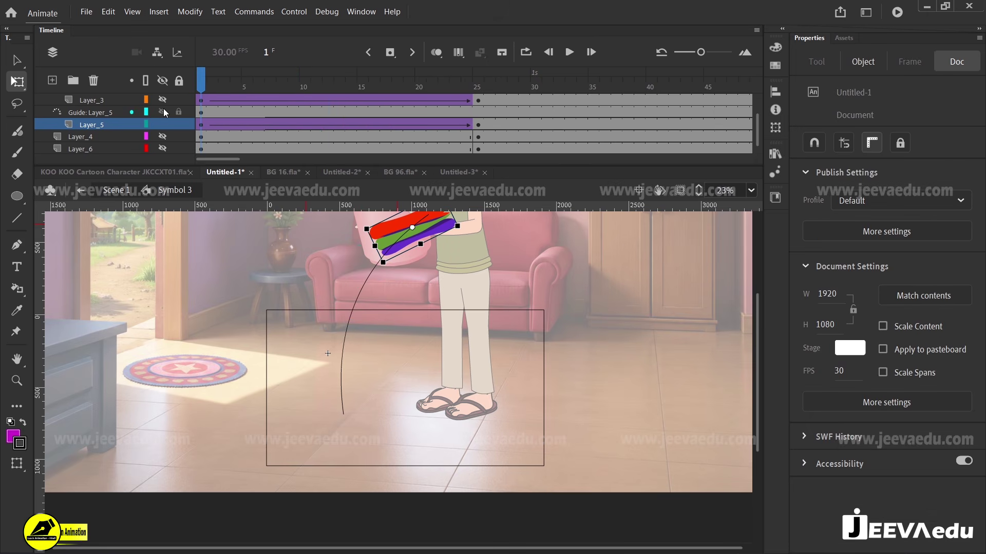
click(163, 80)
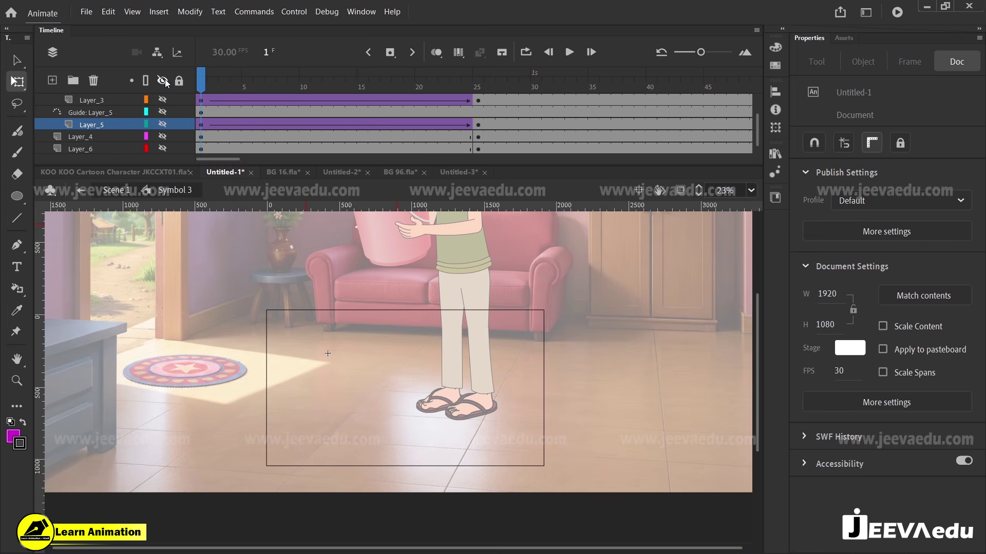
click(164, 80)
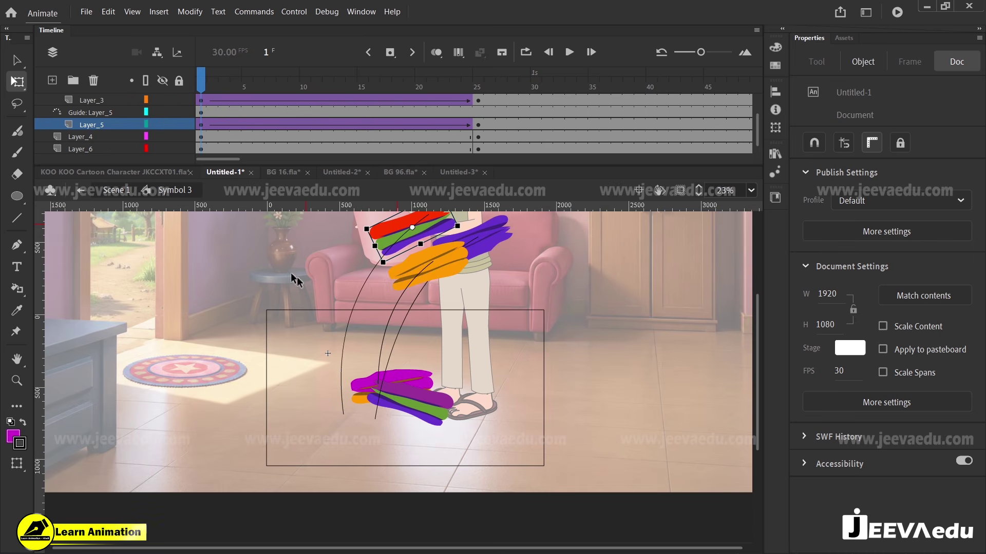
Step: Select Layer_4 and hide every other layer
scroll(161, 123, down, 1)
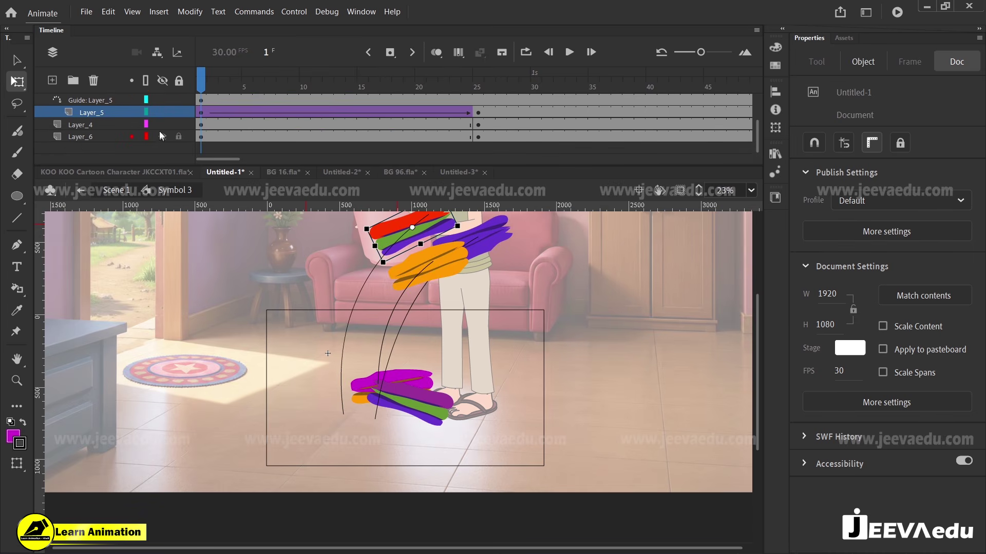
click(93, 126)
click(162, 80)
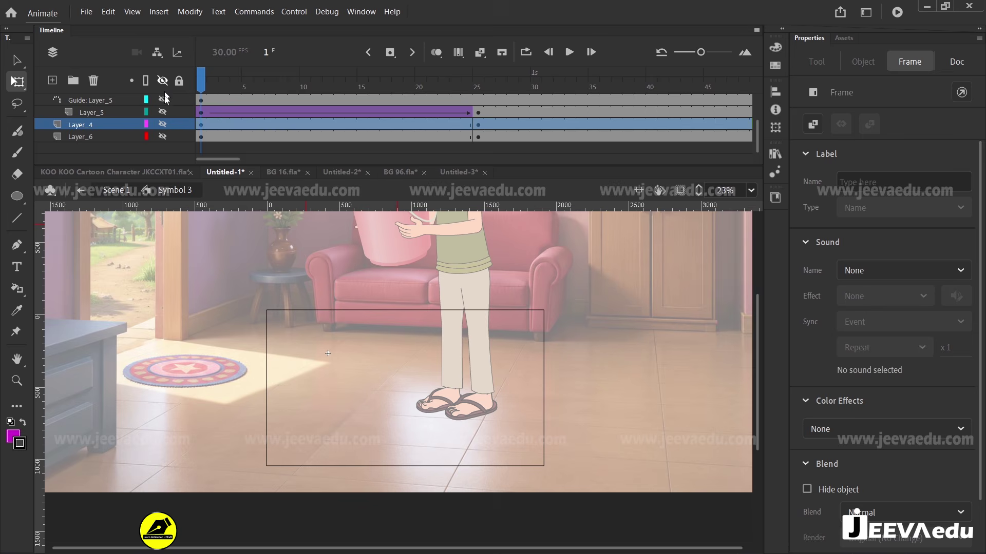
click(162, 125)
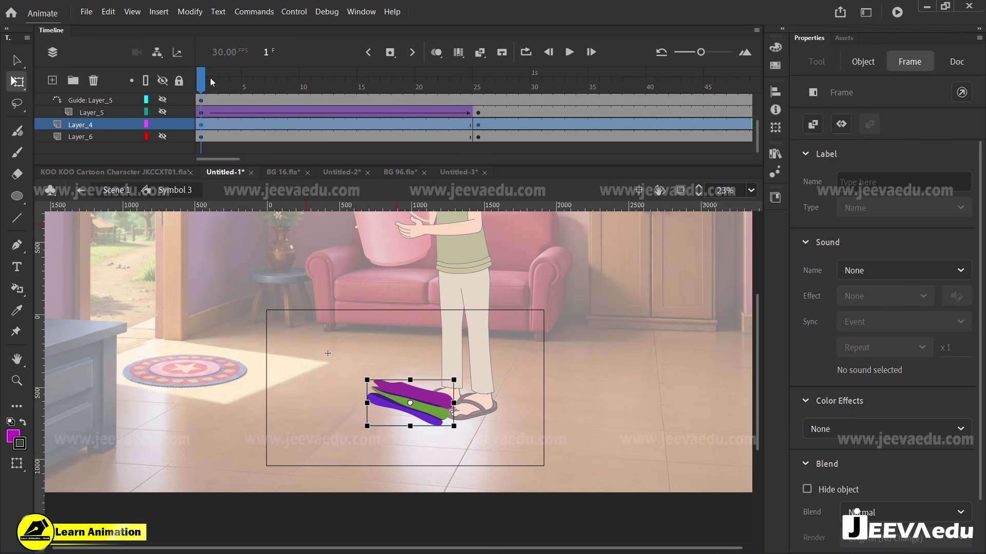
Step: Add a classic motion guide to Layer_4
mouse_move(210, 82)
mouse_down()
mouse_move(282, 82)
mouse_move(201, 82)
mouse_up()
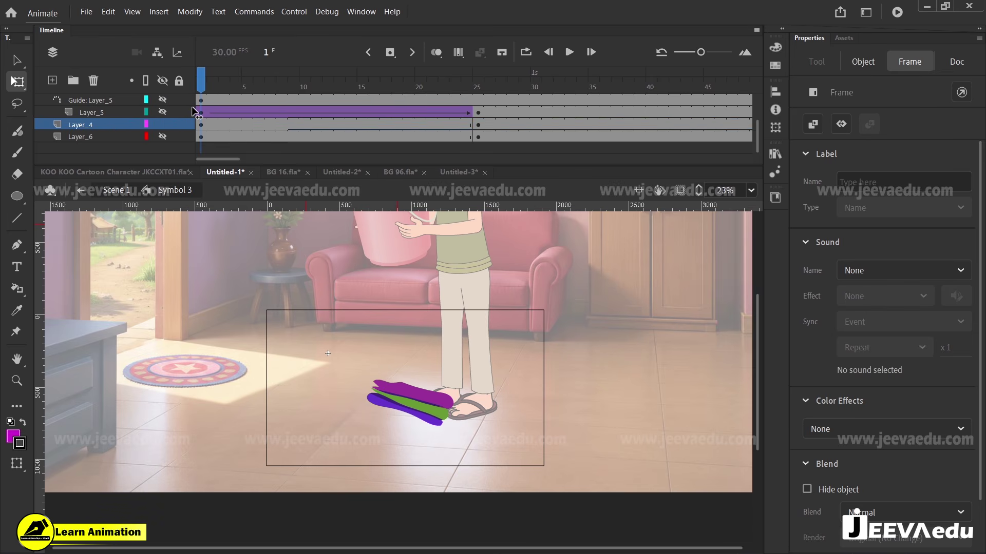
right_click(122, 125)
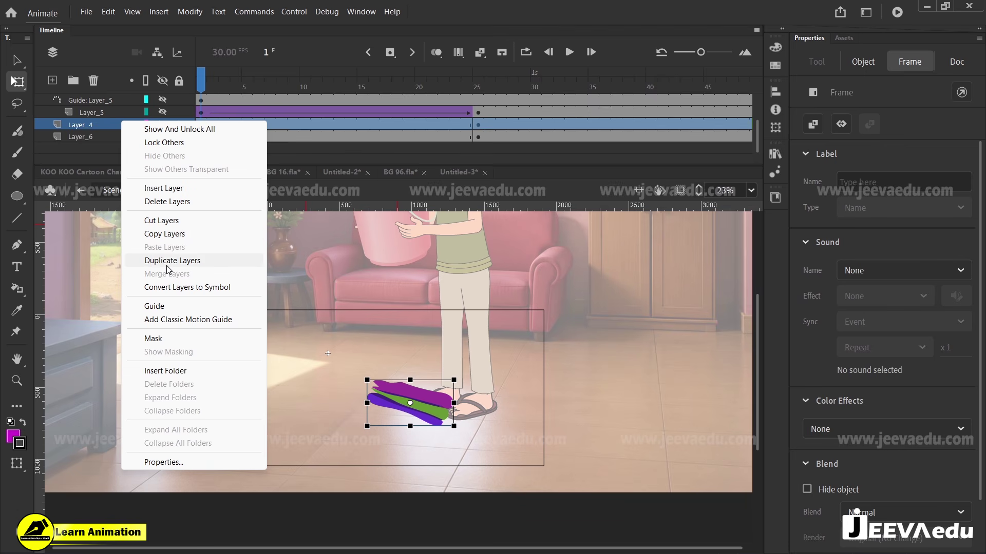
click(182, 320)
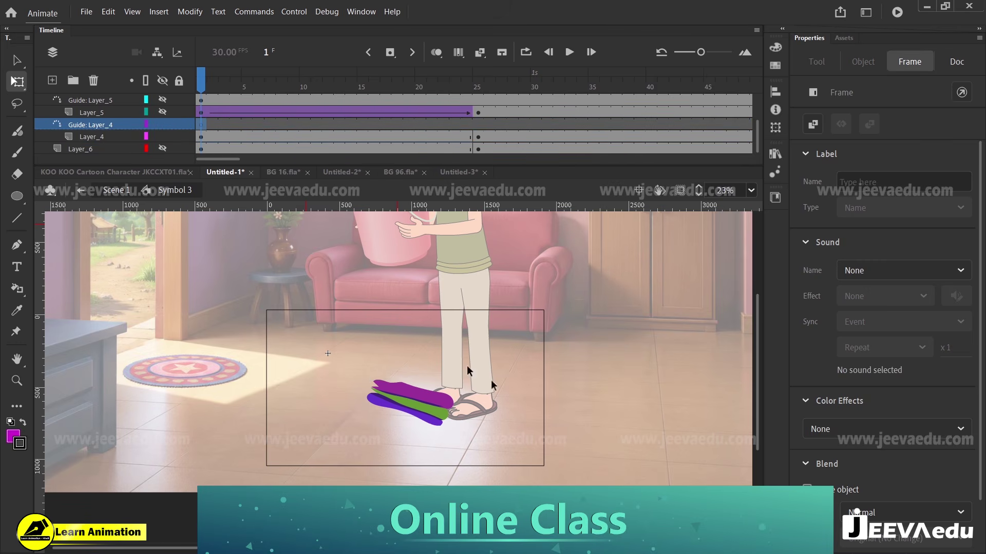
Step: Draw a straight line on frame 1 of Layer_4's guide, from the purple-green pile's centre up to the character's torso
click(426, 411)
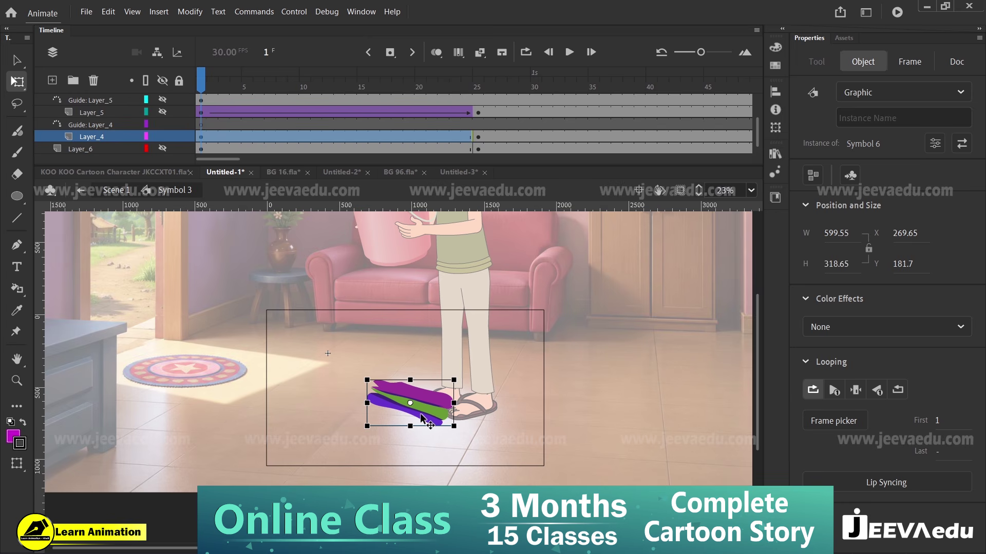
key(v)
key(n)
click(200, 125)
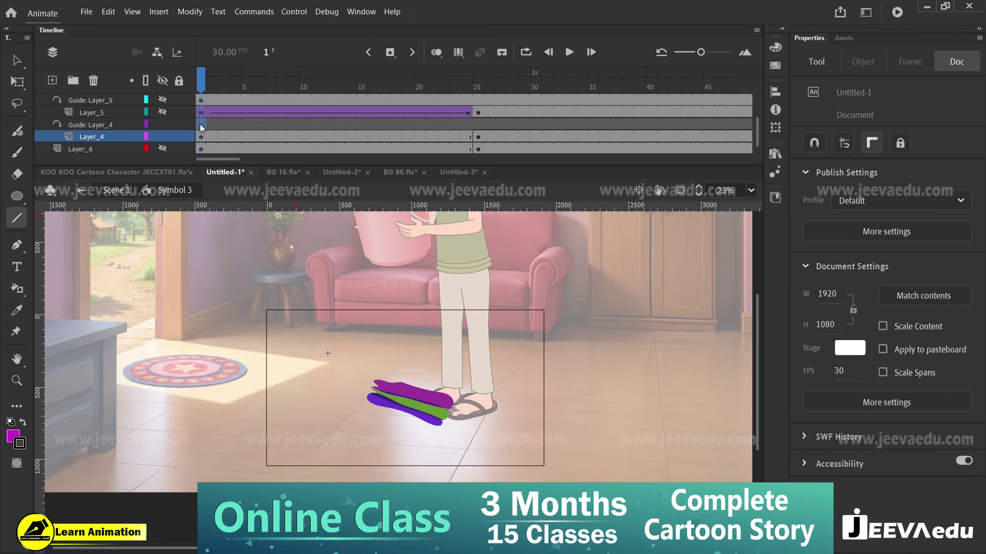
drag(414, 396, 488, 207)
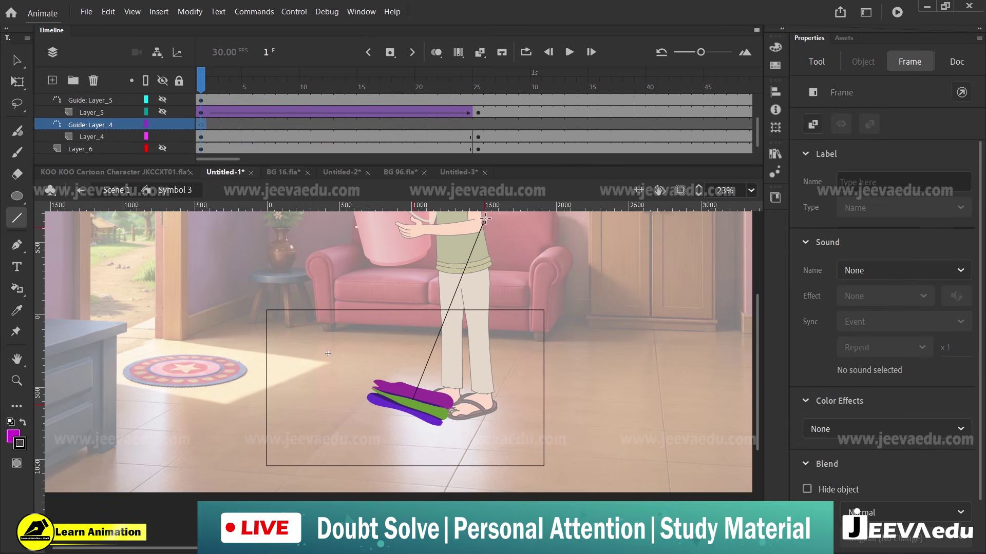
Step: Bend Layer_4's guide line into an arc bulging toward the bucket and shift its upper end closer to the bucket
key(v)
drag(465, 268, 443, 268)
key(z)
alt+click(447, 297)
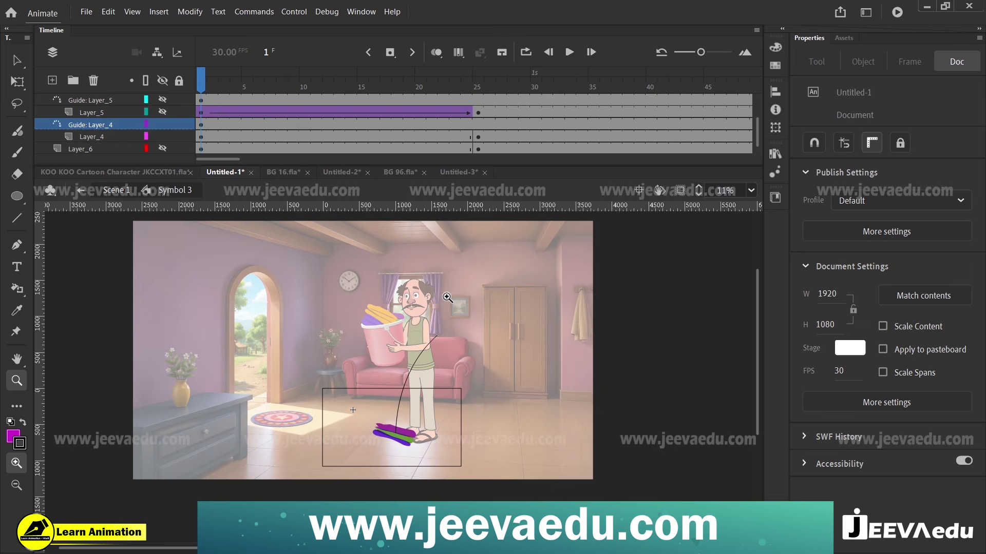
key(v)
drag(440, 333, 393, 367)
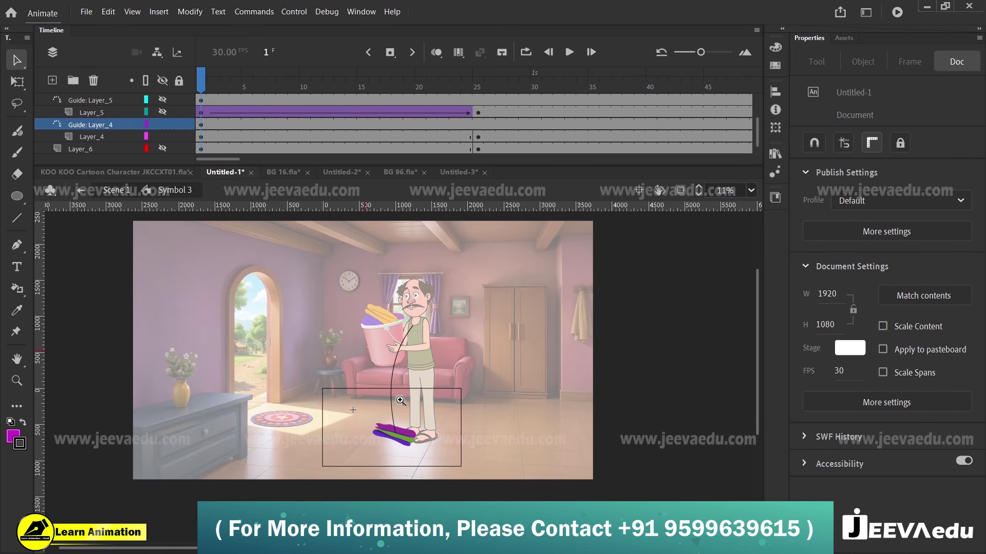
key(z)
click(380, 408)
key(v)
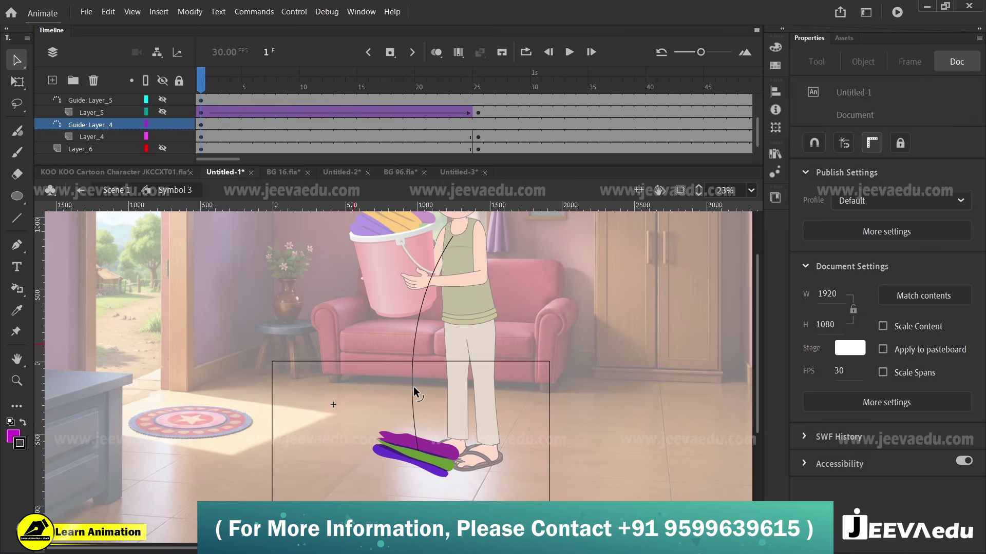
Step: Create a classic tween on Layer_4 and select the purple-green pile on frame 1
right_click(373, 137)
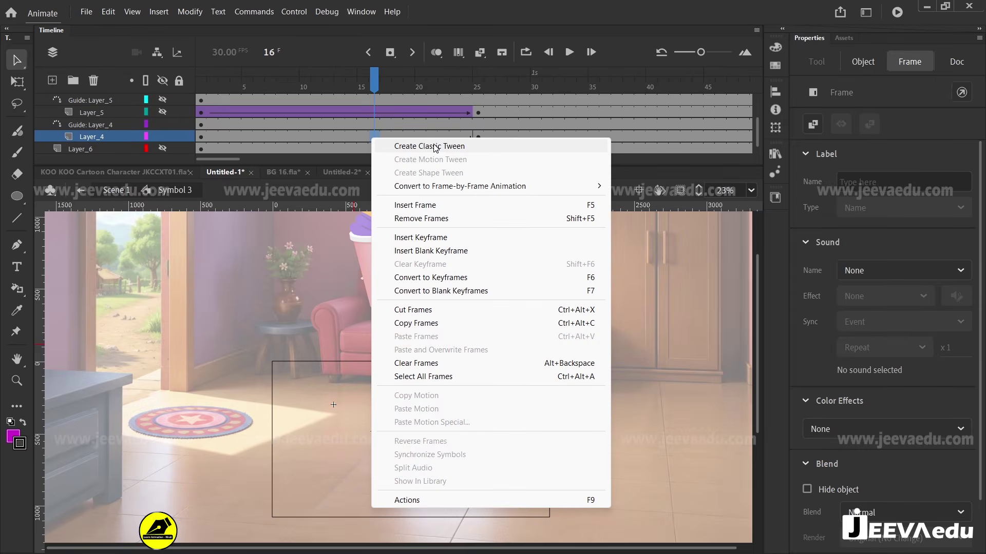
click(430, 146)
click(201, 137)
click(432, 415)
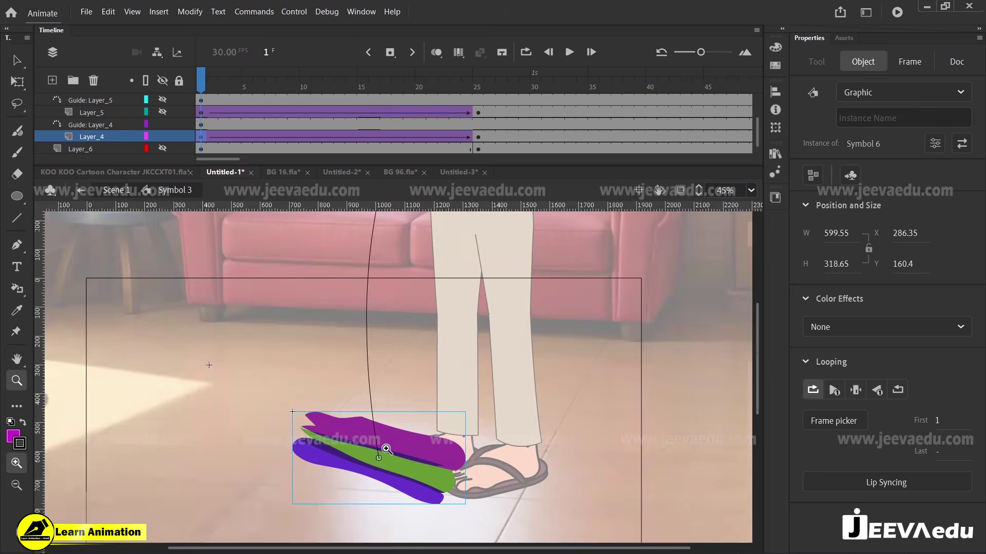
click(393, 442)
key(q)
Step: On frame 25, reposition the lower end of Layer_4's guide curve near the purple-green pile's centre point
click(478, 137)
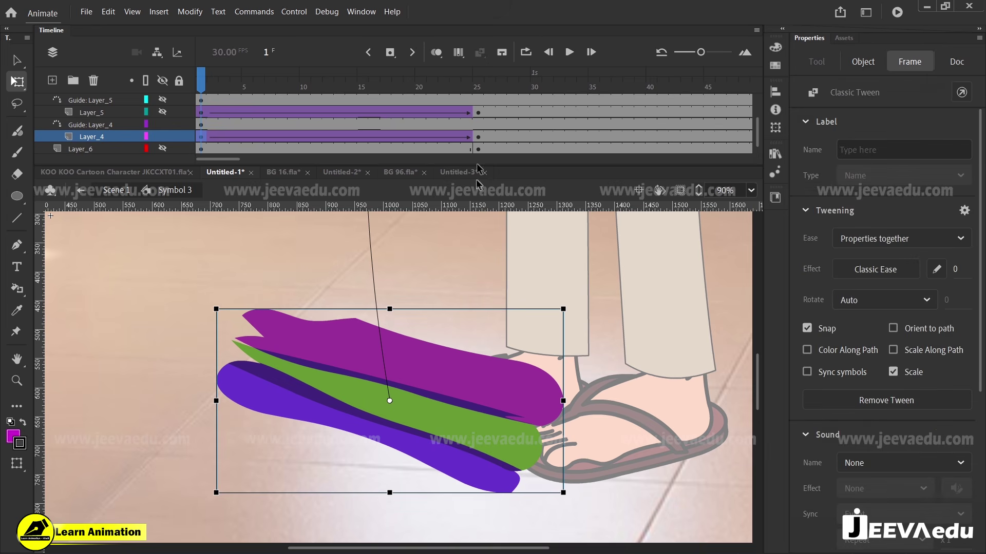
click(391, 398)
key(z)
click(402, 394)
click(402, 393)
key(v)
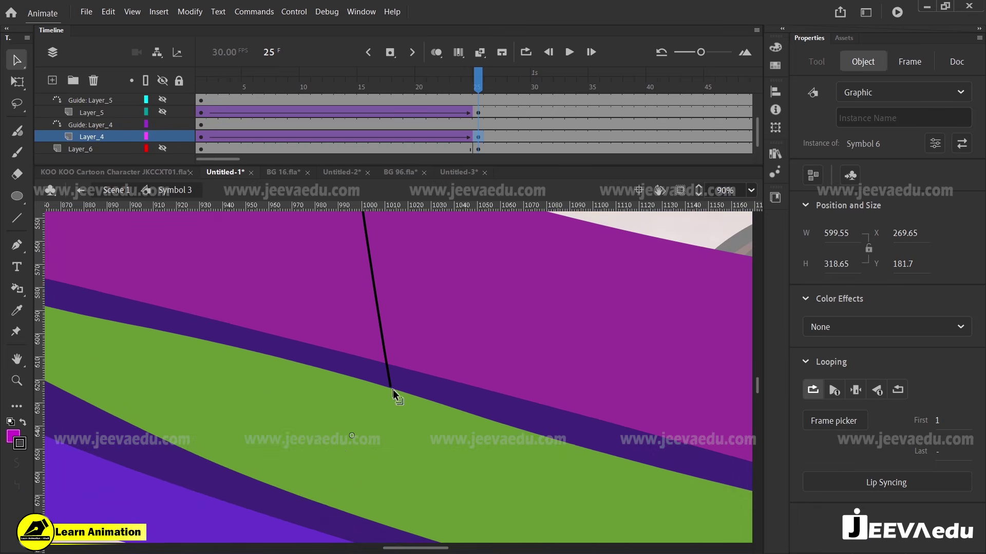
drag(392, 386, 353, 491)
key(q)
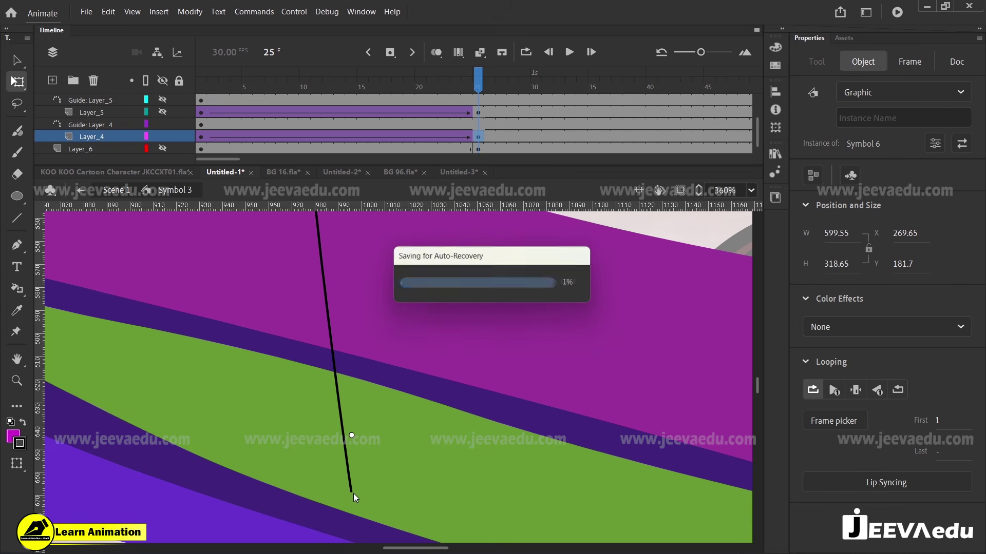
drag(352, 491, 363, 497)
key(z)
alt+click(408, 389)
alt+click(406, 388)
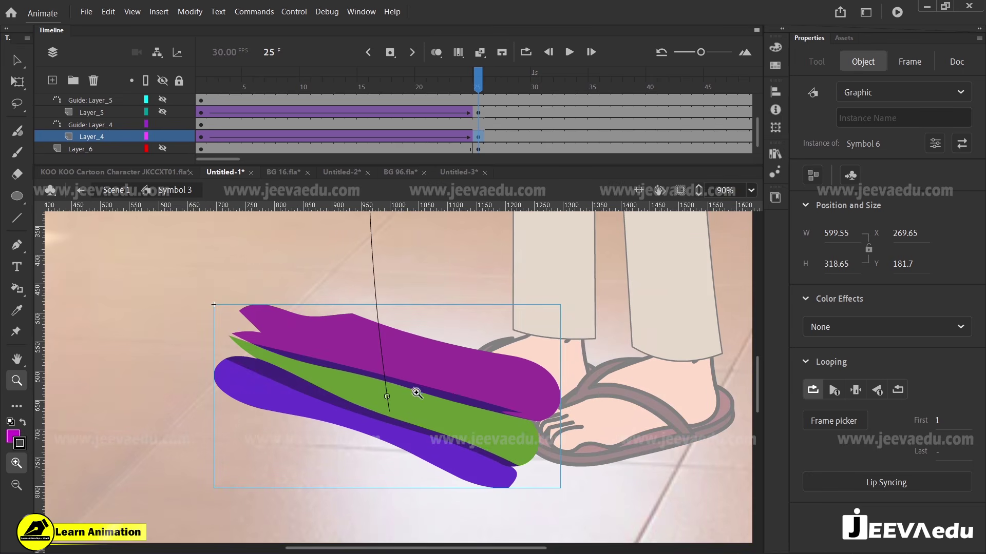
key(q)
key(z)
alt+click(418, 385)
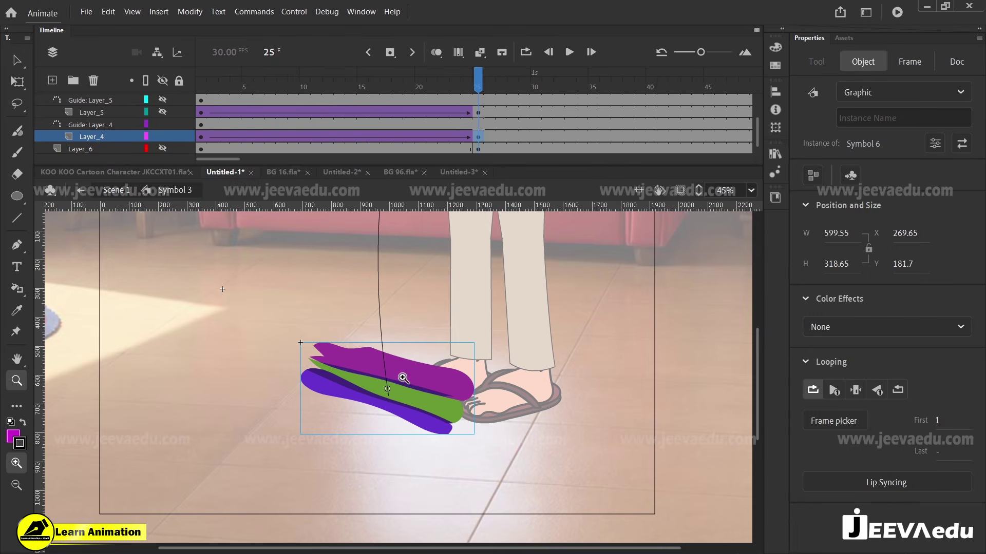
Step: On frame 1, move the purple-green pile to the guide's upper end beside the bucket and rotate it to a steep diagonal
click(201, 137)
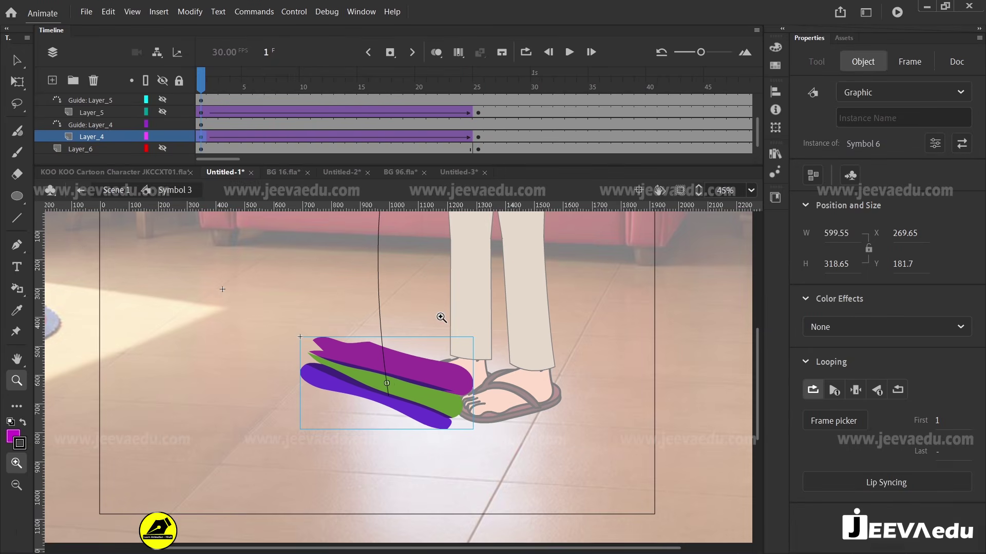
alt+click(413, 336)
alt+click(416, 359)
key(v)
drag(405, 411, 425, 270)
key(q)
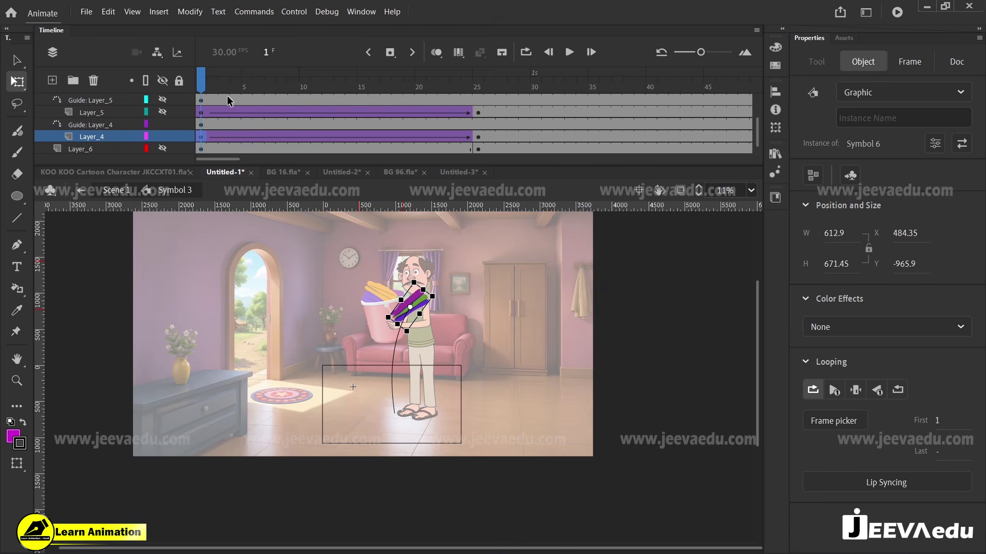
Step: Set the classic ease of Layer_4's tween to -100
click(292, 136)
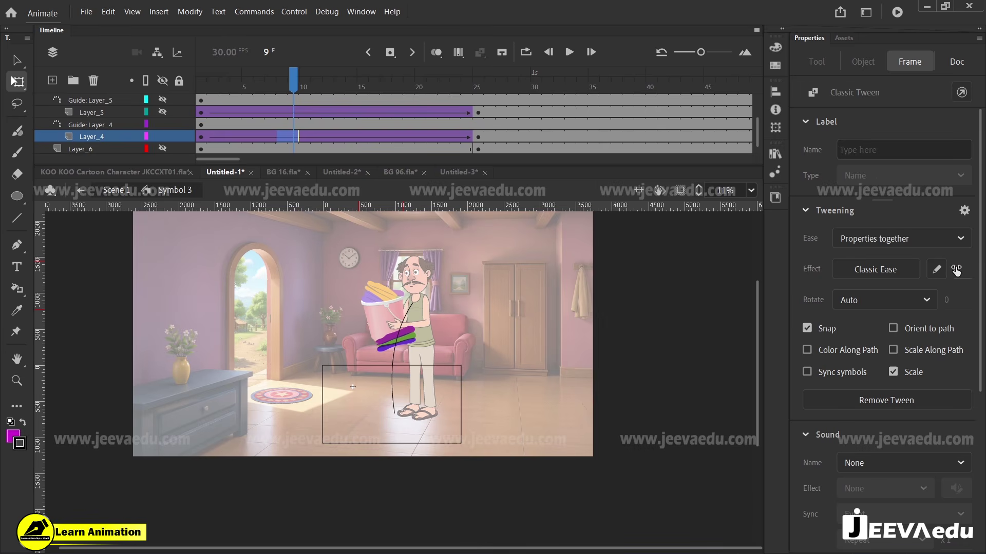
drag(956, 270, 719, 277)
Step: Make Layer_6 visible and add a classic motion guide to it
scroll(172, 137, down, 1)
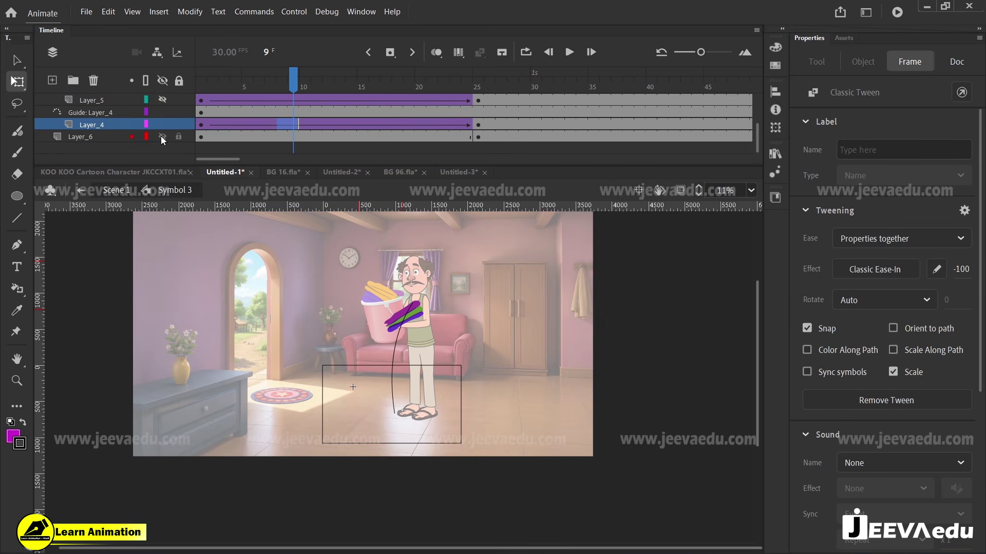
click(161, 136)
click(119, 137)
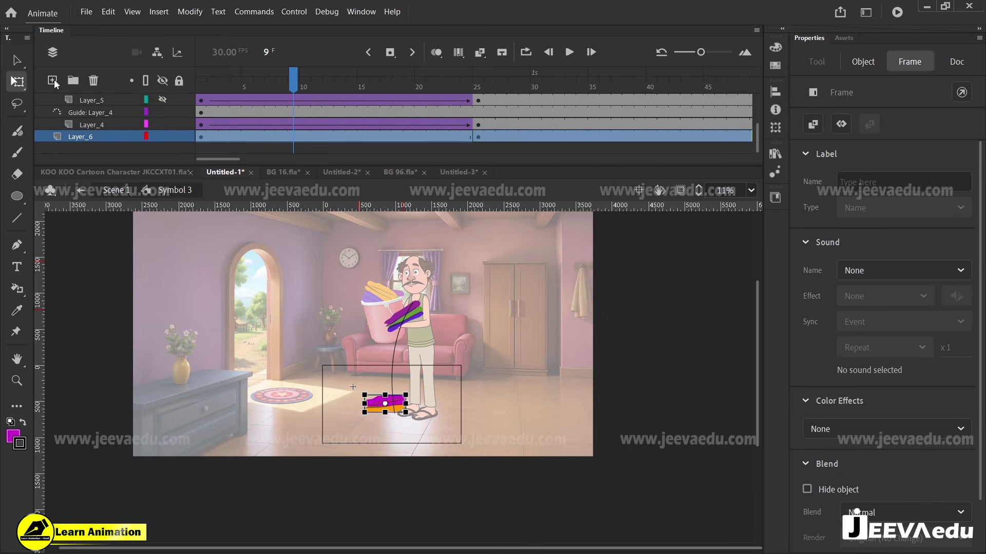
right_click(90, 137)
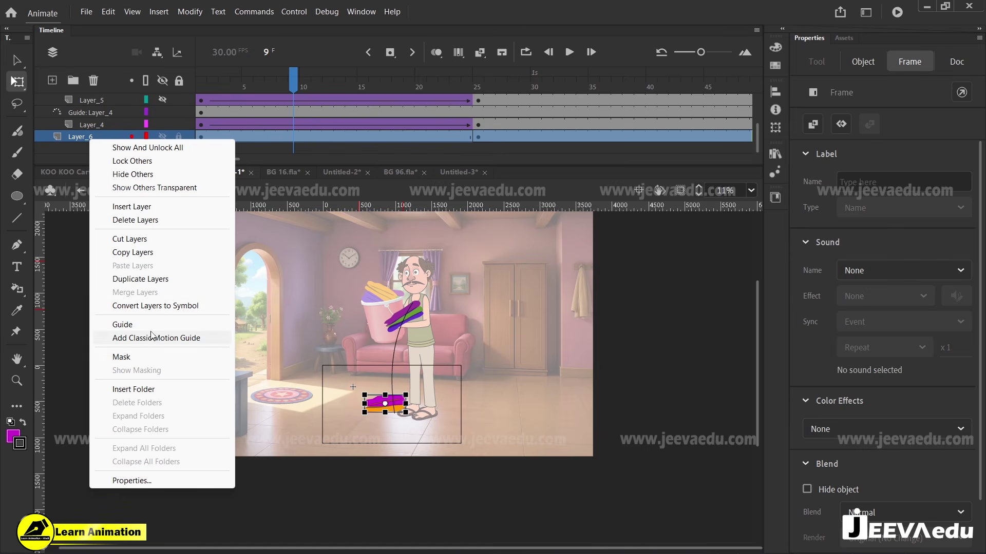
click(170, 338)
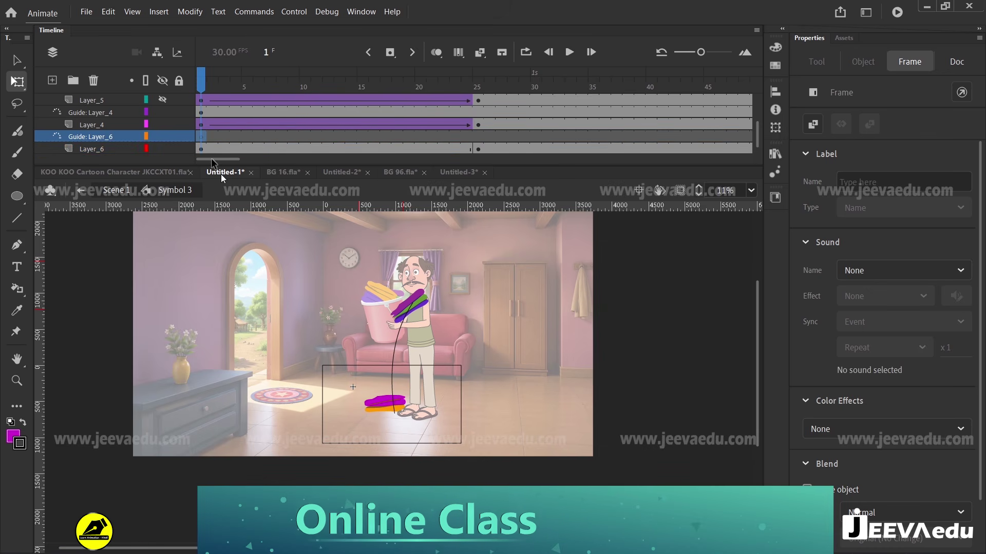
Step: Draw a line on frame 1 of Layer_6 from the magenta-orange pile up to the character's face, and bend it toward the bucket
key(z)
click(381, 404)
key(v)
click(388, 397)
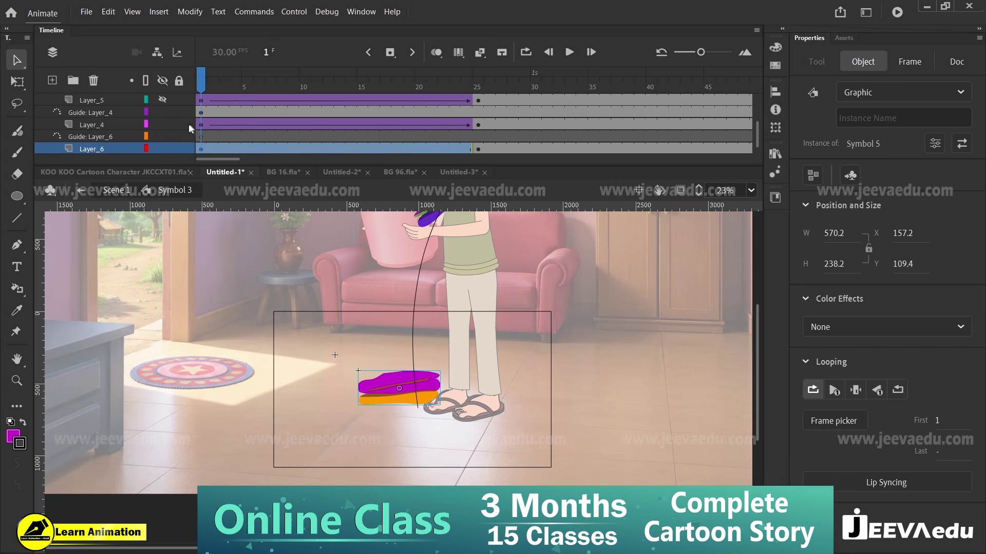
key(z)
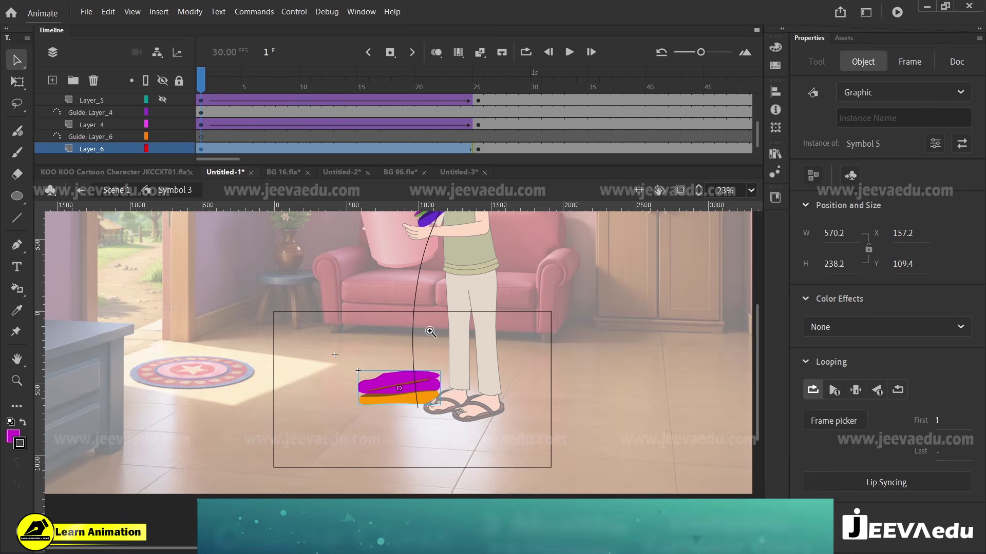
alt+click(429, 330)
key(n)
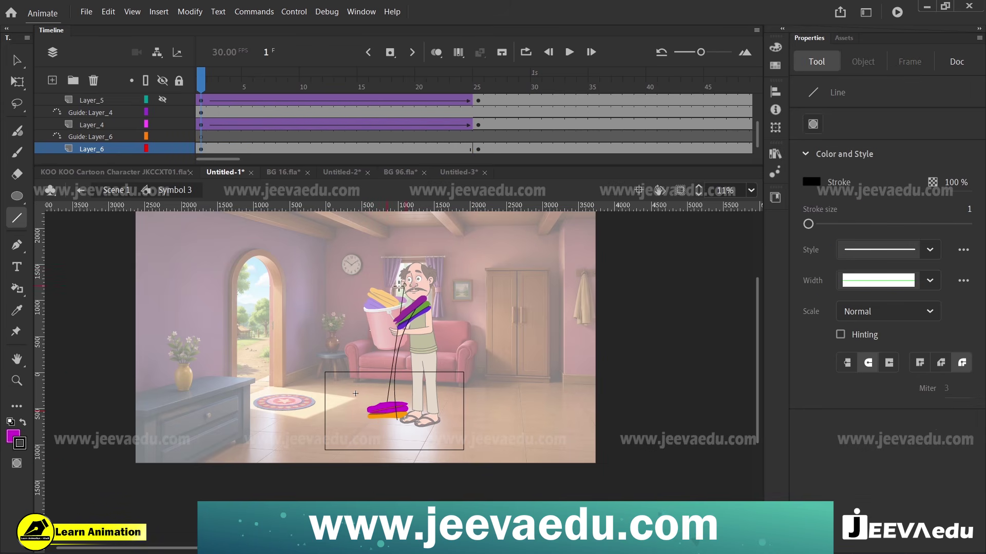
key(v)
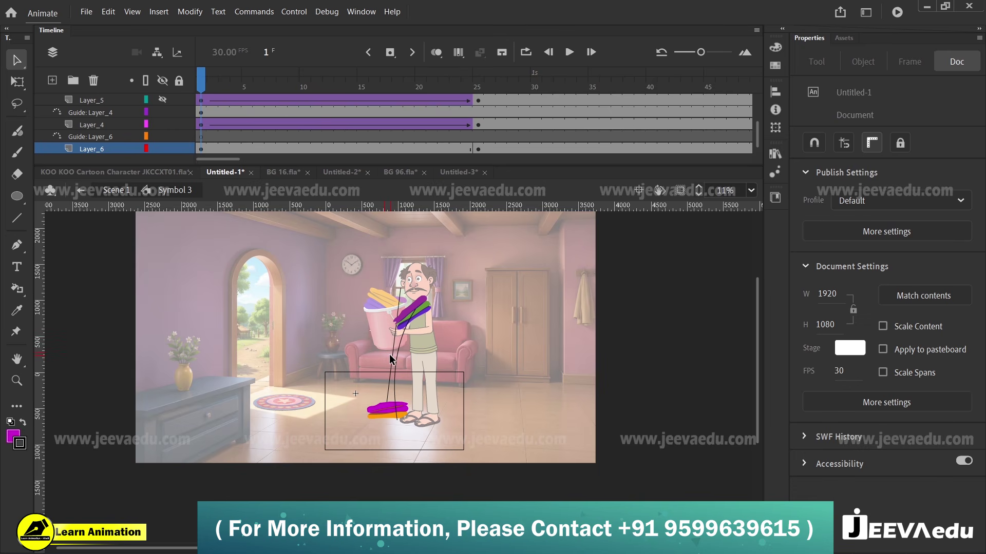
drag(383, 353, 376, 349)
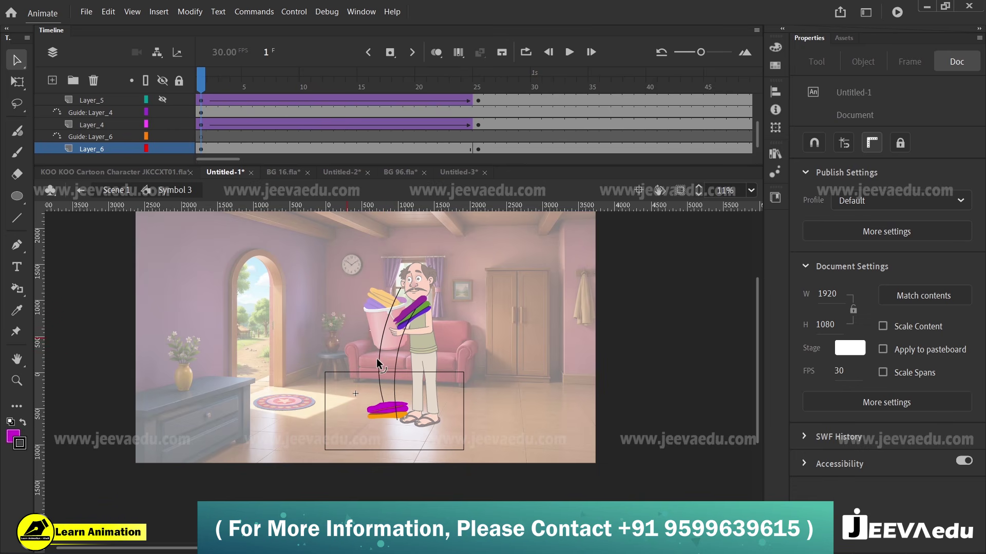
key(z)
click(393, 413)
click(393, 414)
click(406, 441)
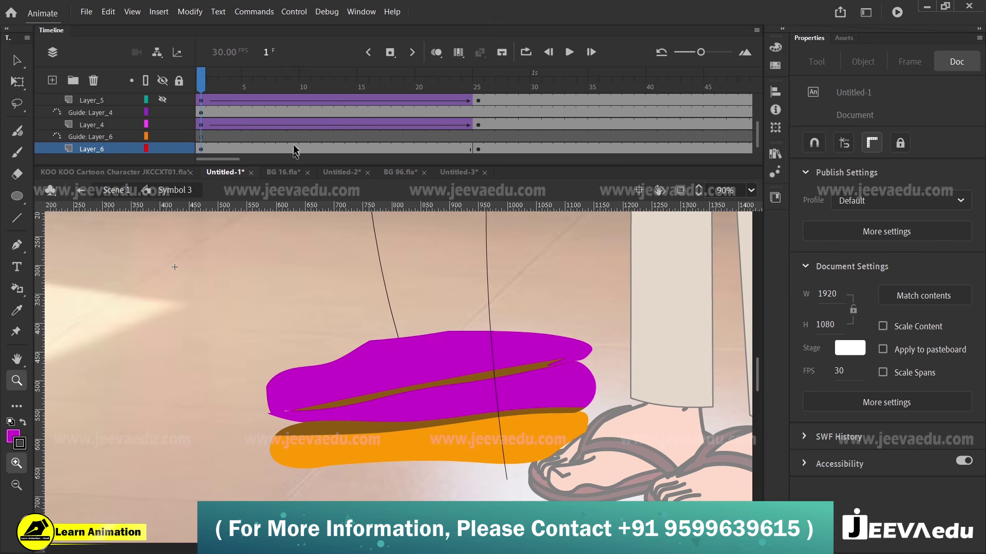
click(478, 149)
key(v)
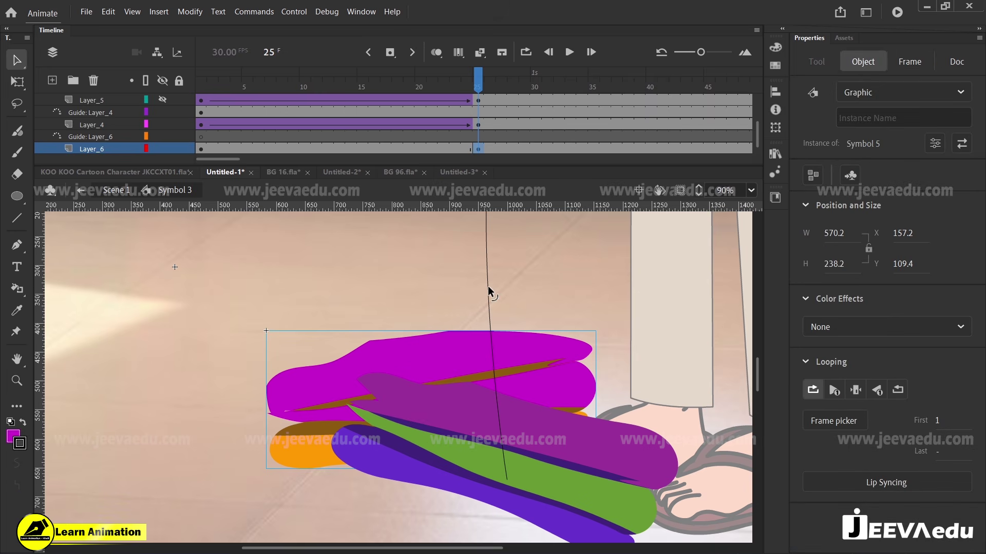
click(488, 288)
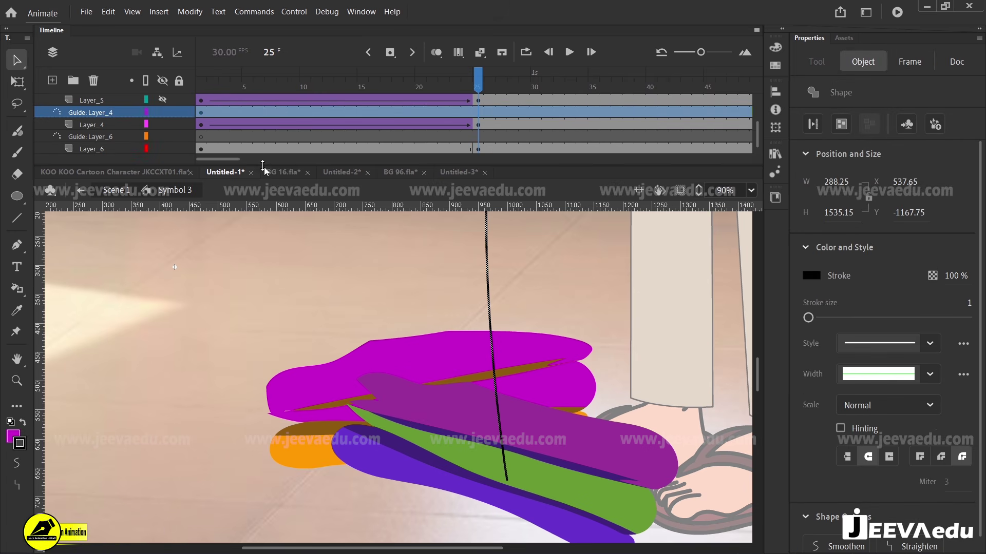
key(Delete)
key(ctrl+z)
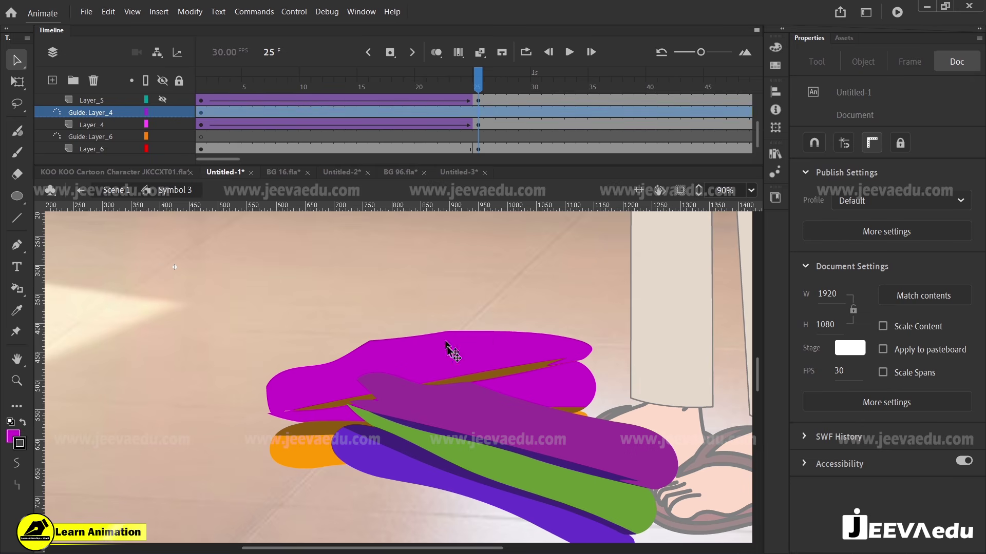
key(z)
alt+click(467, 417)
alt+click(444, 399)
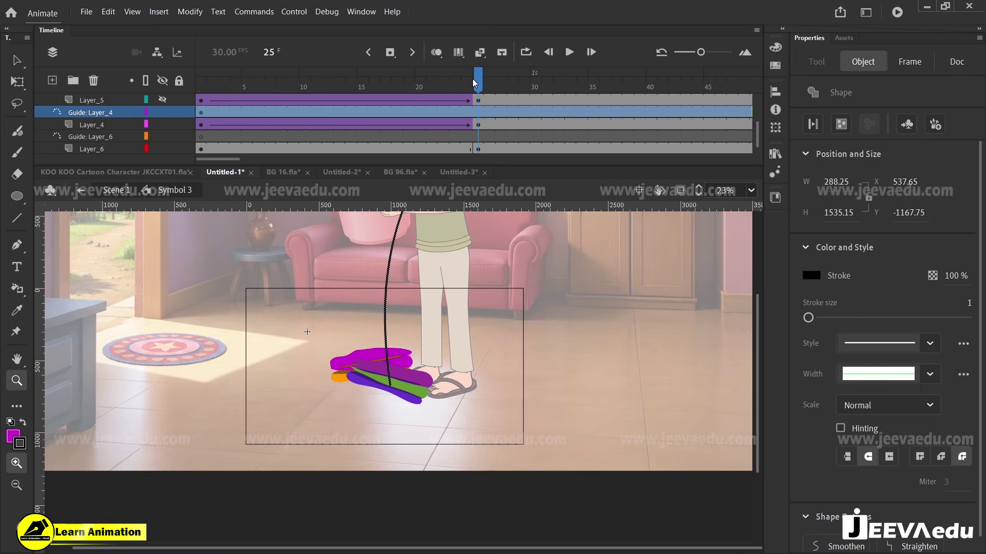
Step: Cut the new curve from frame 1 of Layer_6 and paste it in place on frame 1 of Guide: Layer_6
drag(472, 78, 200, 79)
alt+click(349, 301)
key(v)
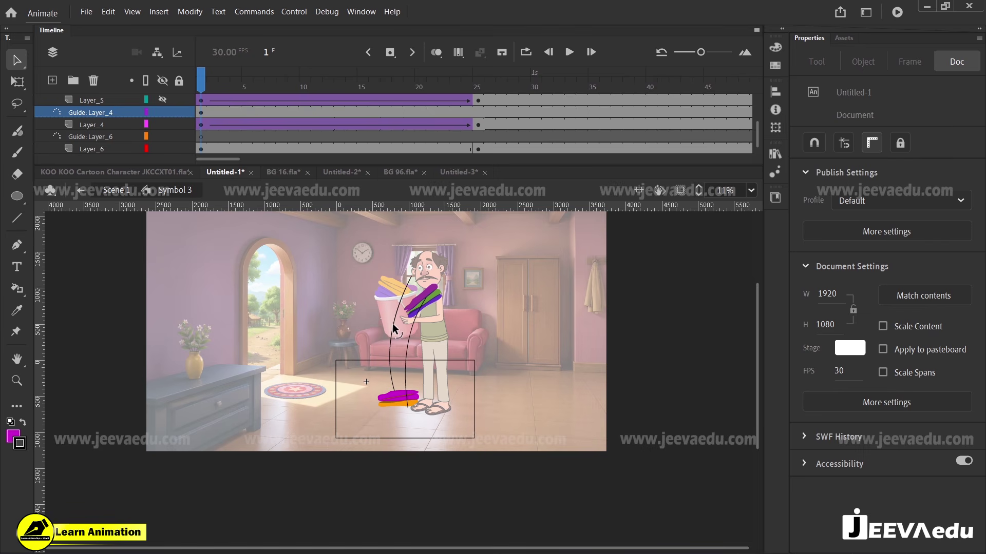
click(394, 328)
key(ctrl+x)
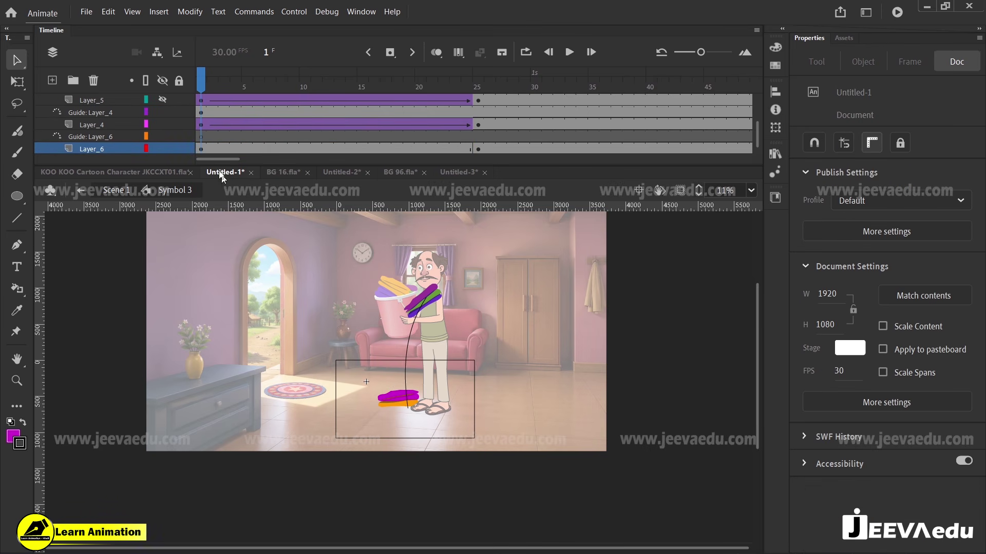
click(200, 137)
right_click(65, 323)
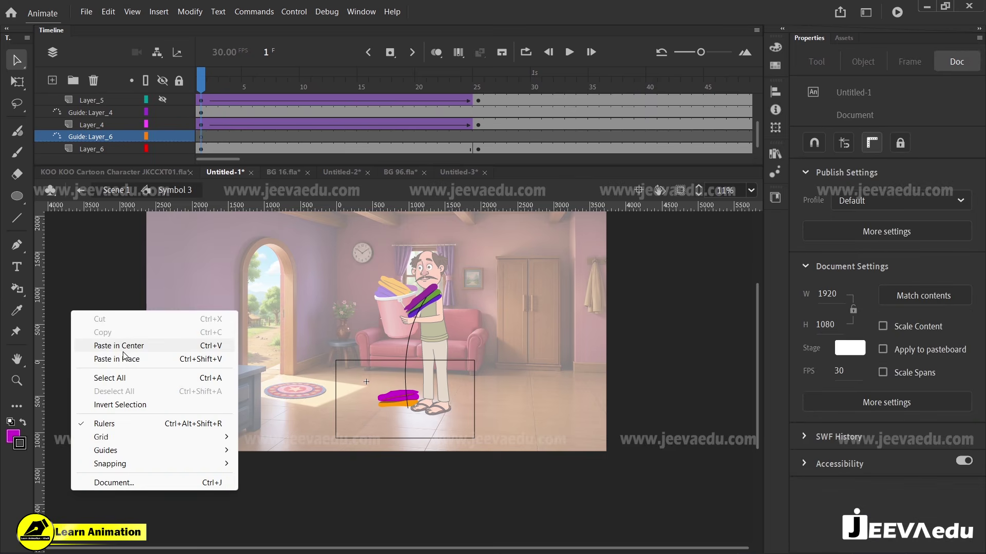
click(103, 357)
Step: Select the magenta-orange pile on frame 25 of Layer_6 and hide Layer_4
click(480, 148)
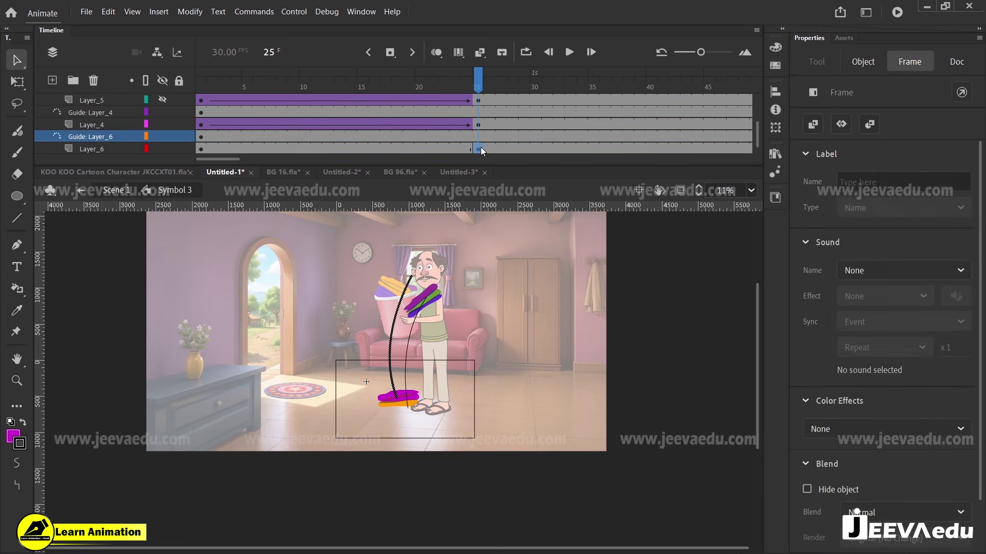
click(410, 395)
key(ctrl+space)
ctrl+click(409, 396)
ctrl+click(403, 395)
ctrl+click(401, 398)
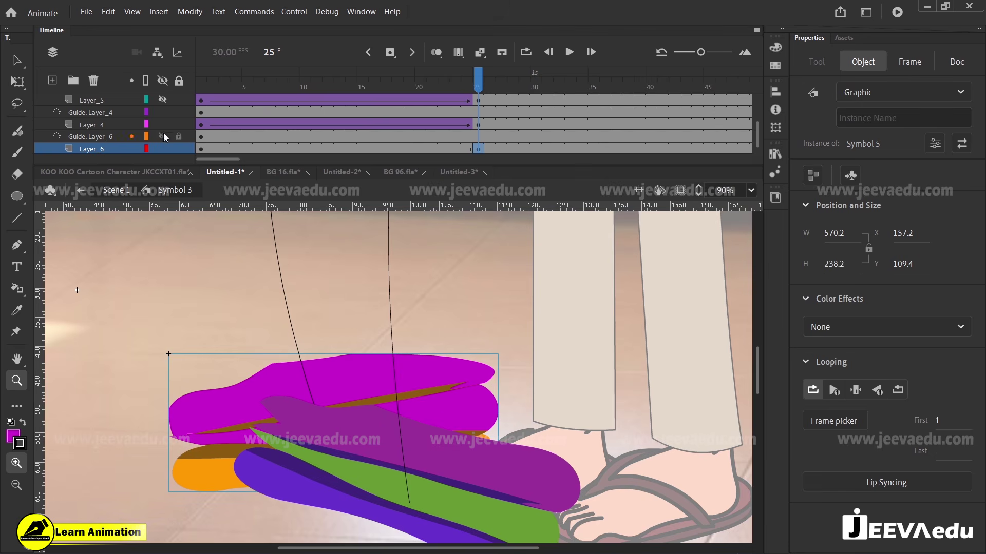
key(v)
click(162, 124)
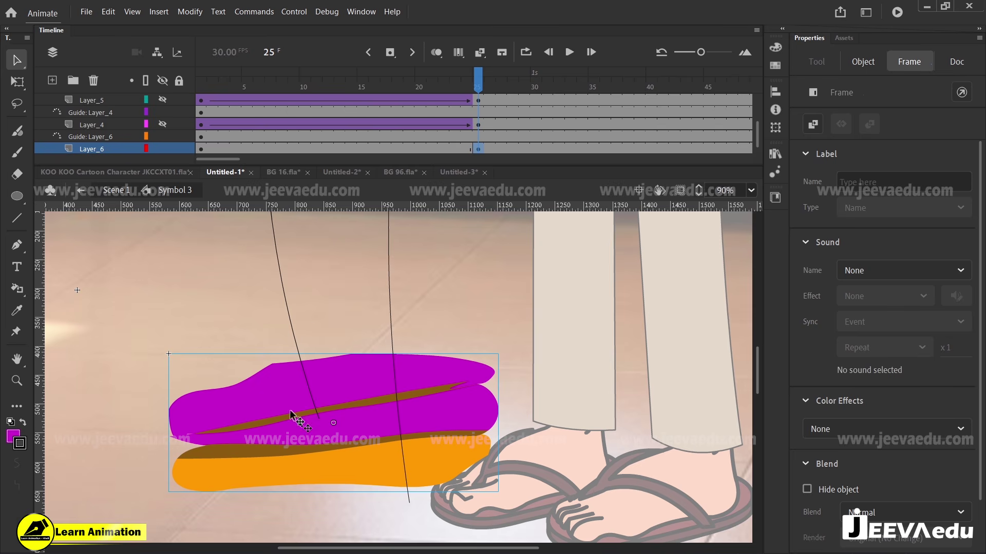
Step: Move the lower end of Layer_6's guide curve onto the magenta-orange pile's centre point
click(307, 415)
drag(318, 420, 341, 432)
click(337, 446)
key(q)
click(340, 430)
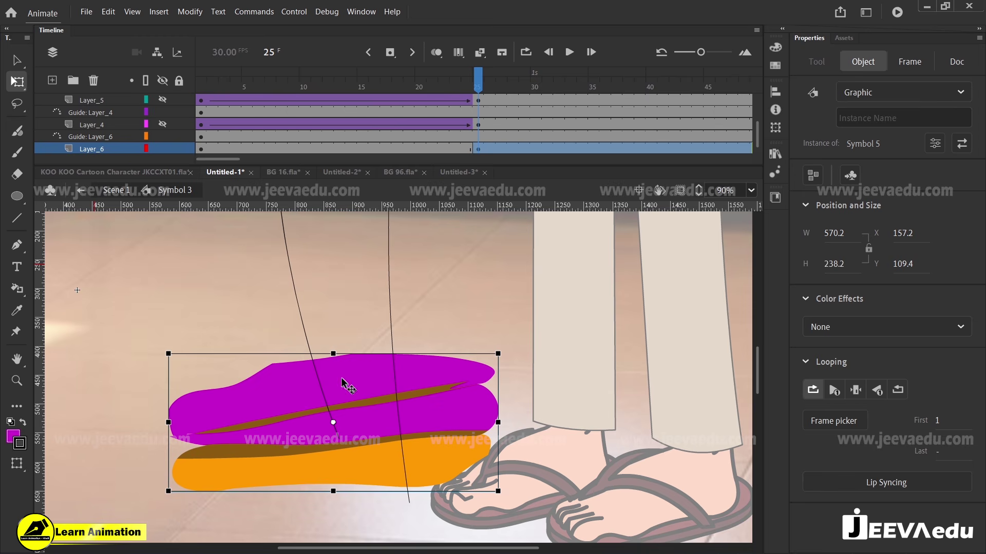
key(z)
alt+click(375, 335)
alt+click(374, 335)
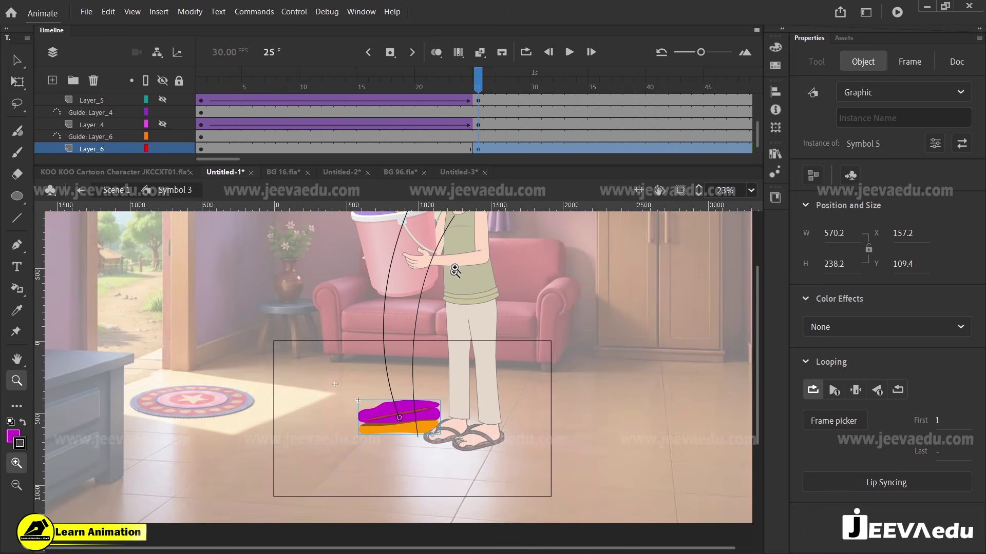
Step: Create a classic tween between the keyframes at frames 1 and 25 of Layer_6
right_click(447, 150)
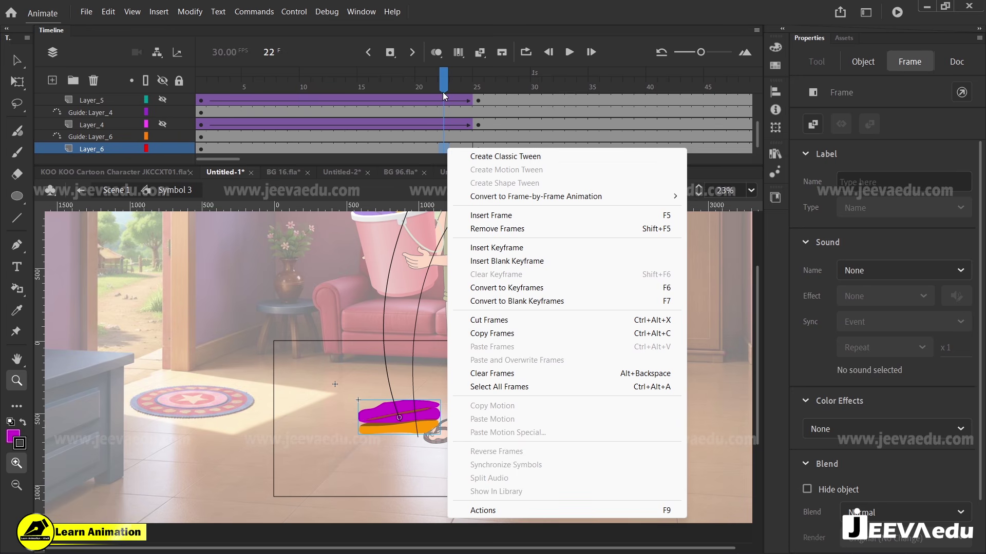
right_click(398, 150)
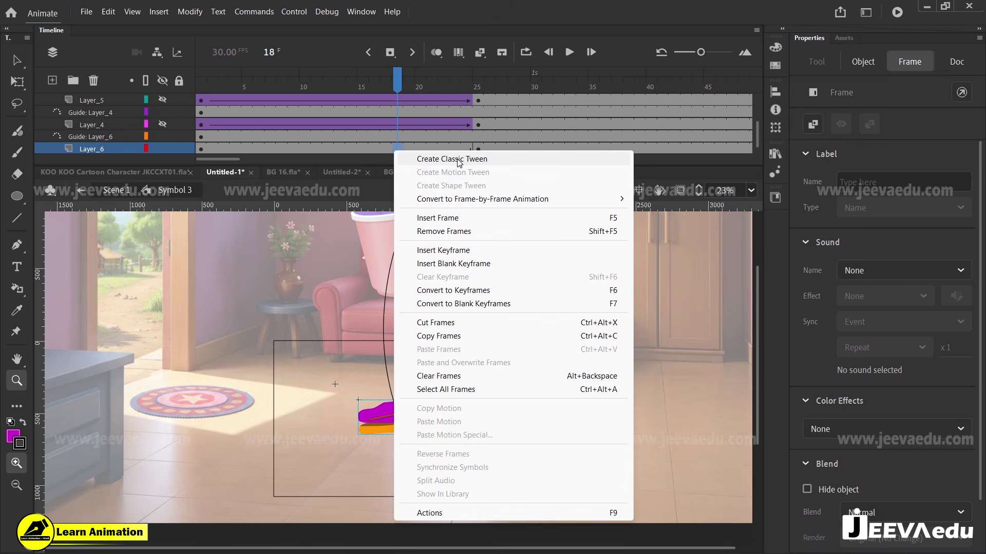
click(458, 162)
Step: On frame 1 of Layer_6, move the magenta-orange pile to the upper end of its guide curve and rotate it counter-clockwise
click(201, 150)
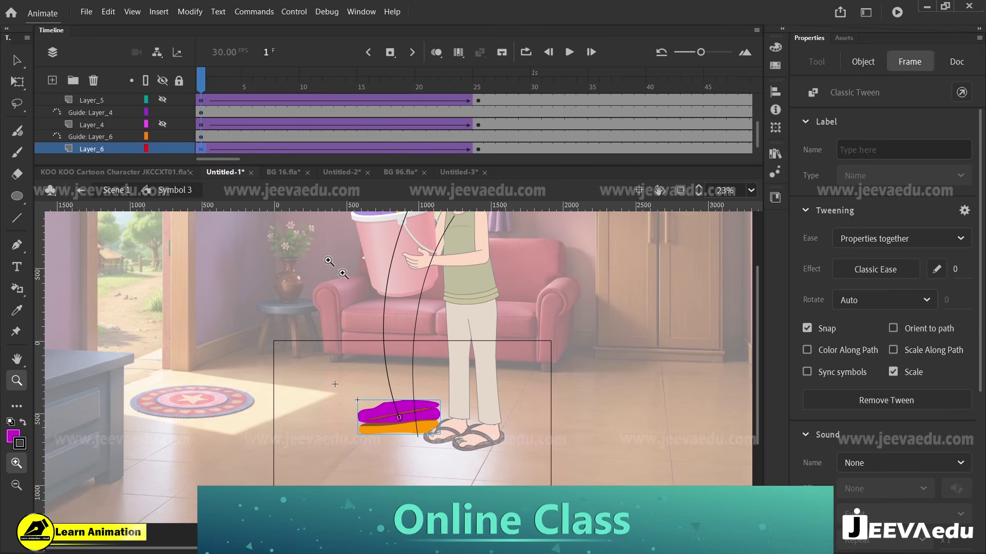
key(ctrl+minus)
key(q)
key(v)
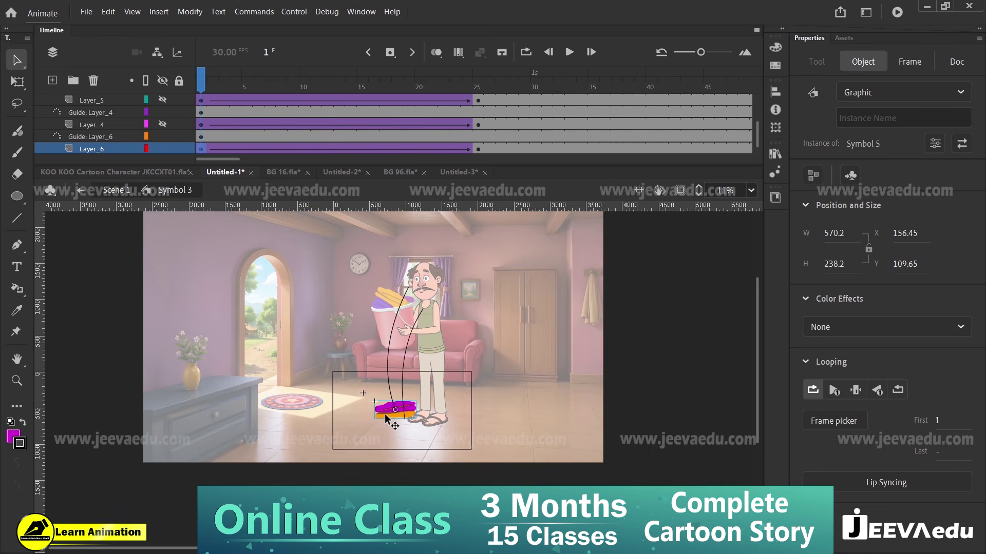
drag(394, 411, 406, 290)
click(401, 316)
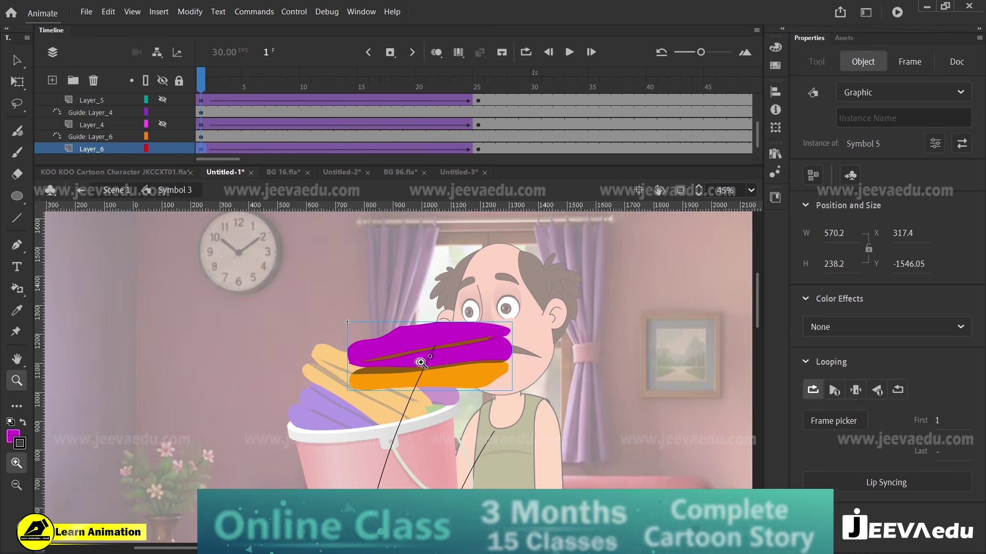
key(q)
drag(523, 323, 485, 277)
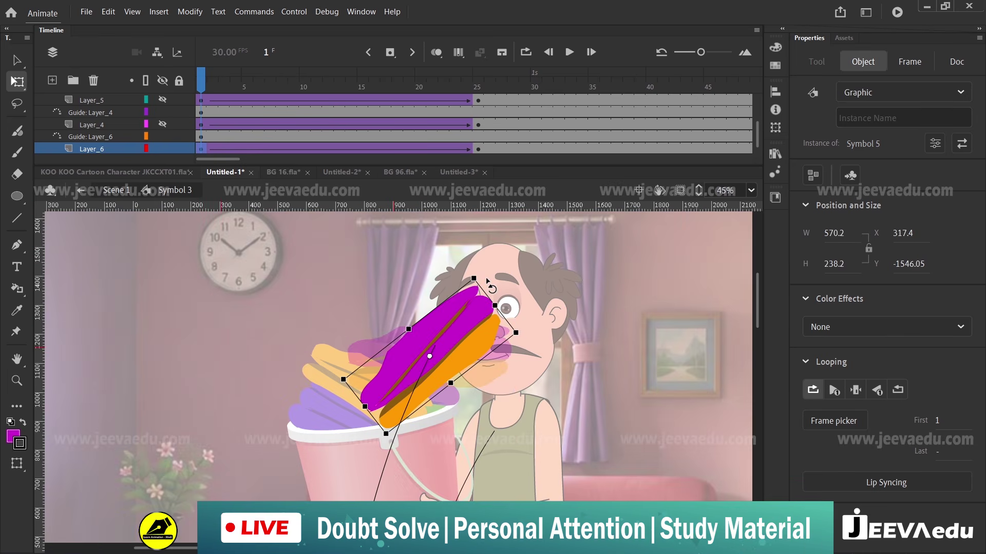
Step: Lower the classic ease value of Layer_6's tween and scrub back to frame 1 to preview the fall
key(z)
alt+click(385, 346)
alt+click(385, 346)
click(363, 148)
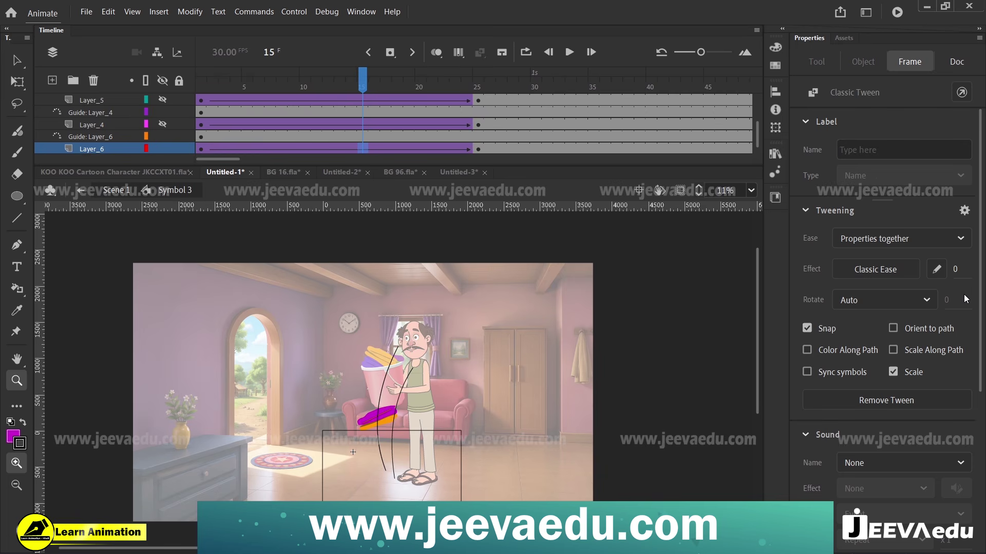
drag(955, 272, 538, 268)
drag(336, 86, 189, 125)
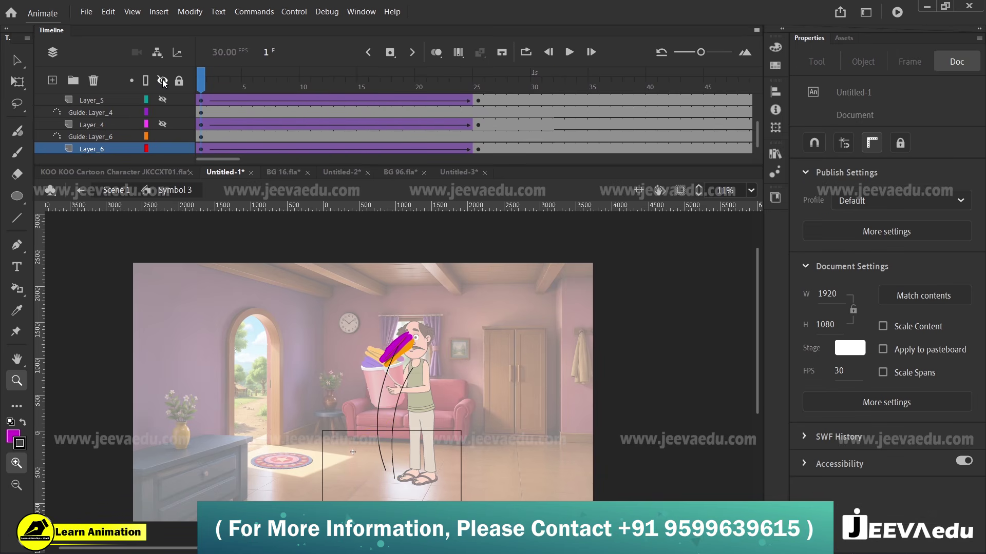
Step: Show and lock all layers, and play the animation of the falling clothes
click(163, 81)
click(163, 82)
click(179, 80)
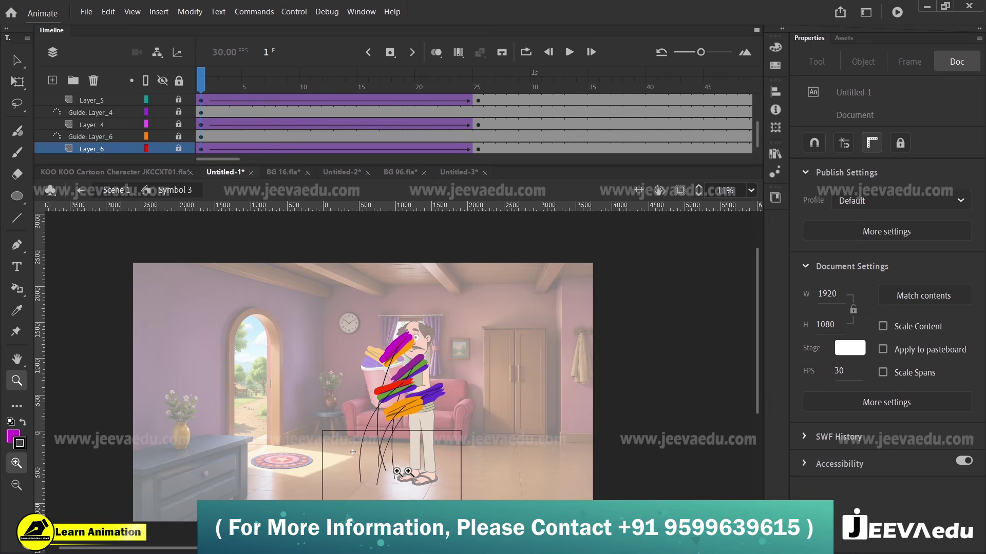
click(396, 471)
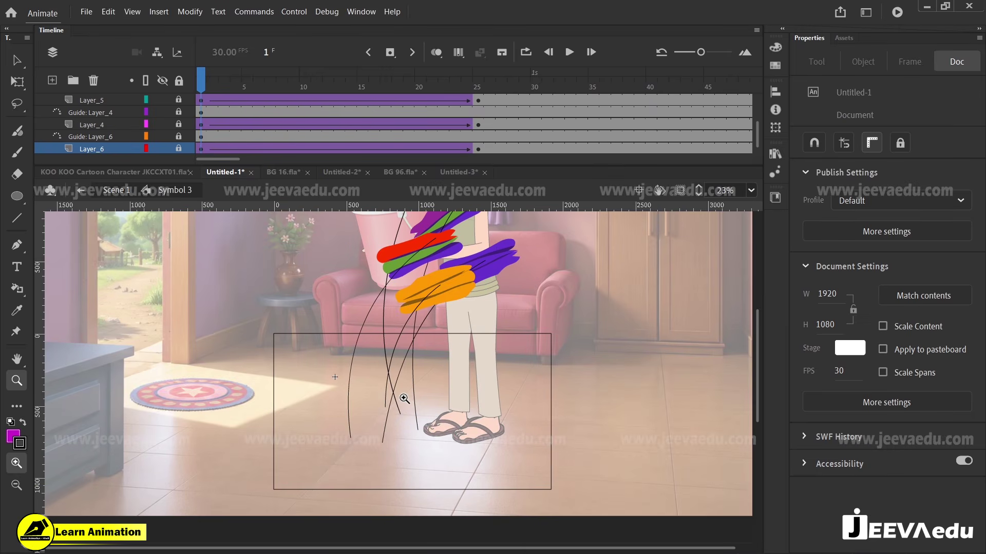
key(Return)
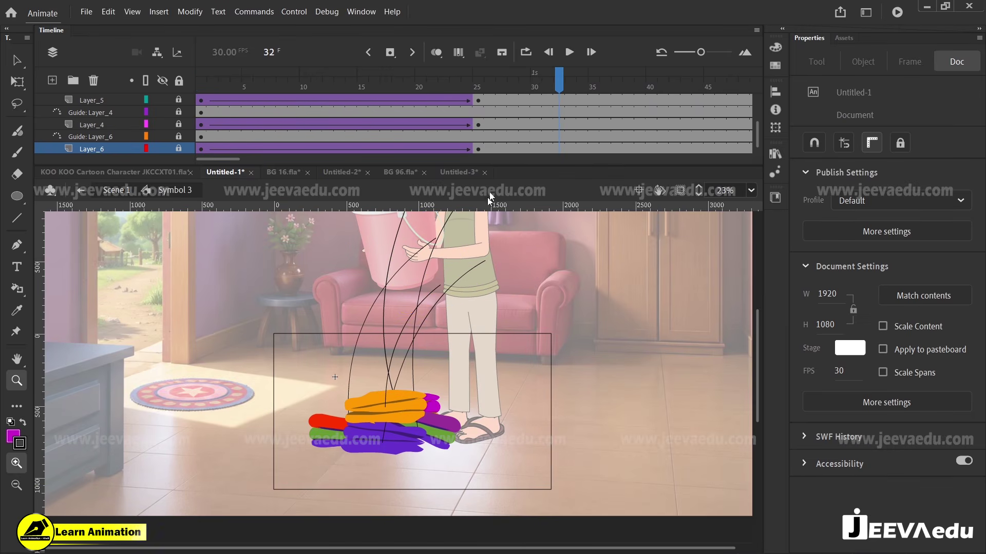
Step: Clip the content outside the stage and replay the falling clothes
click(681, 190)
key(Return)
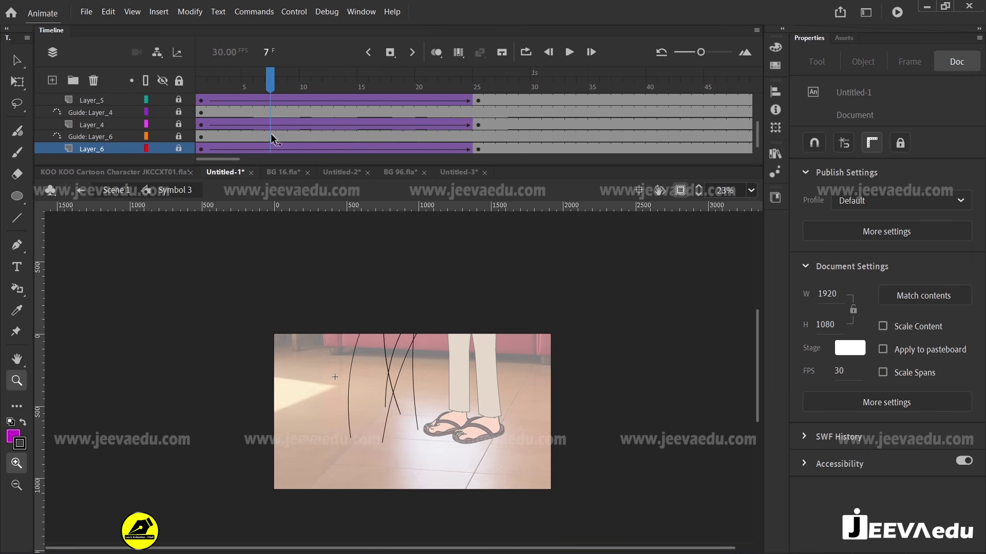
key(Return)
Step: Insert keyframes at frames 28 and 31 of Layer_2
click(488, 85)
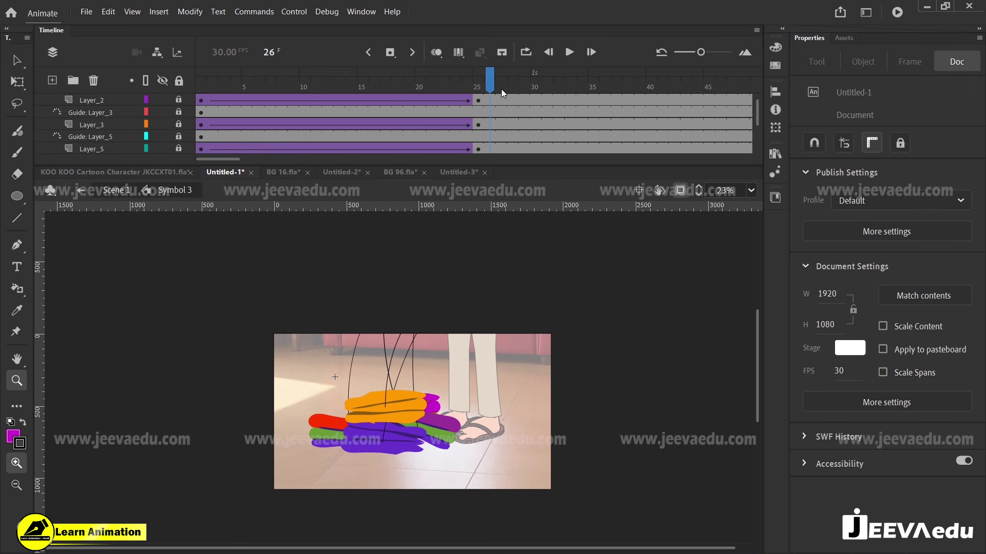
scroll(501, 88, up, 3)
click(476, 91)
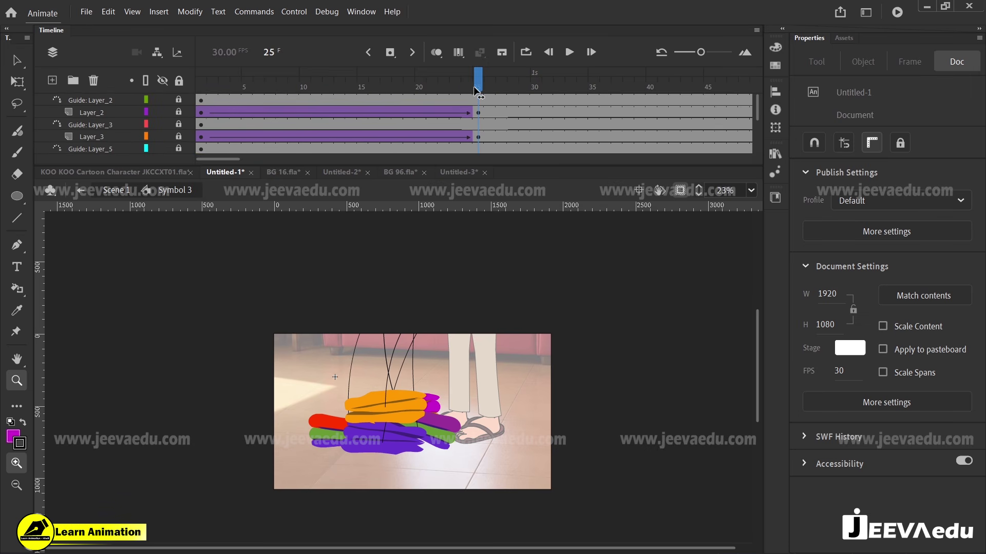
click(516, 113)
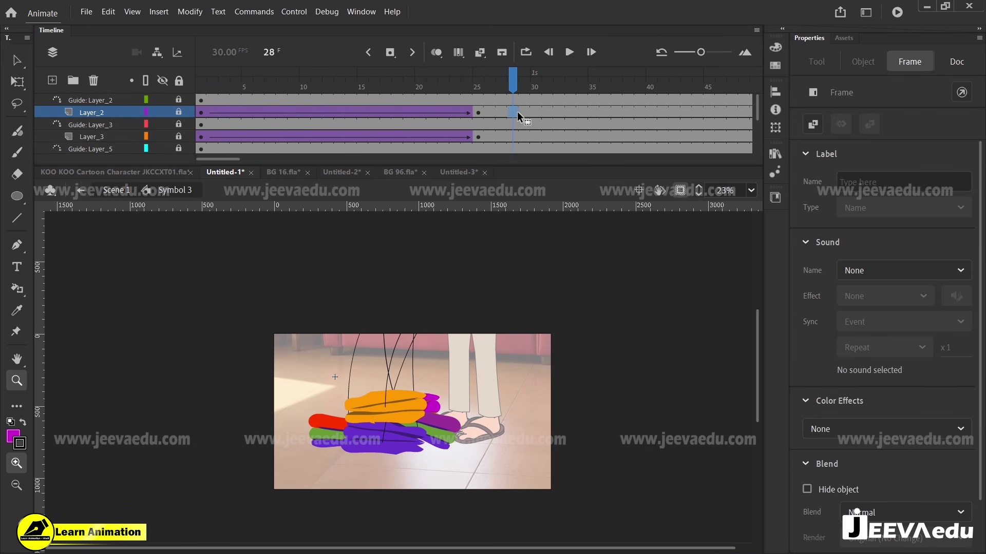
click(547, 113)
key(F6)
Step: Create classic tweens between the keyframes at frames 25, 28 and 31 of Layer_2
drag(507, 114, 519, 115)
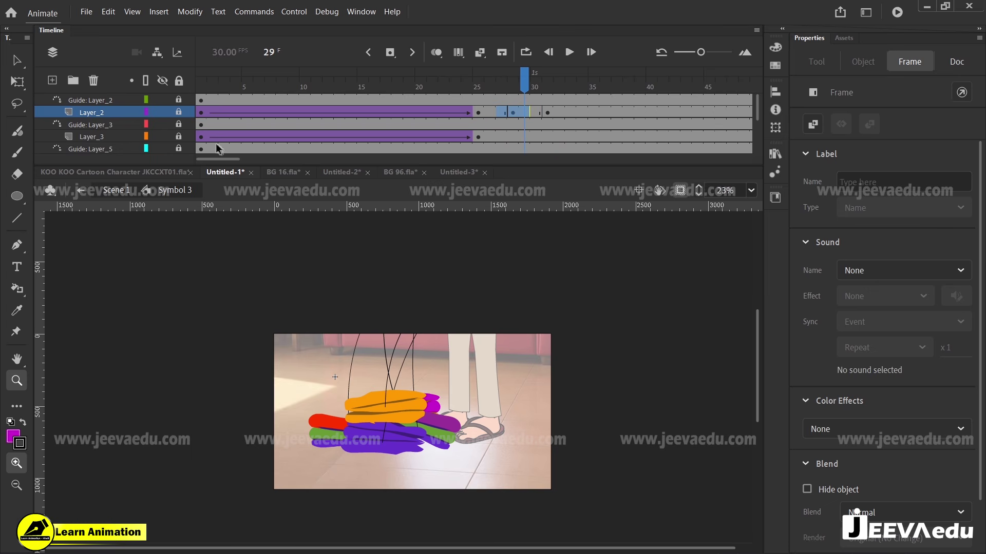
right_click(509, 114)
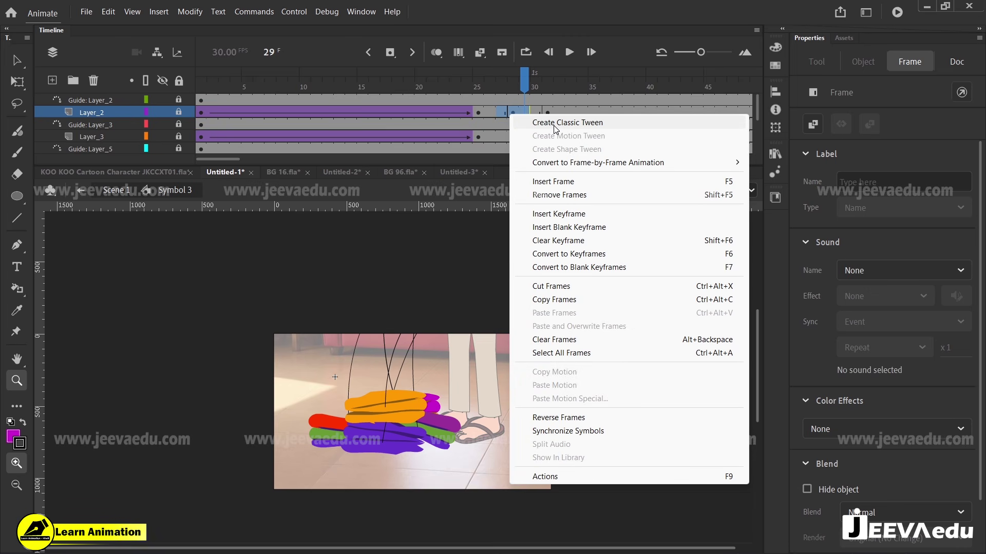
click(527, 121)
Step: Unlock Layer_2, squash the orange pile on frame 28 to about 213 px high and widen it slightly, keeping its bottom edge in place
click(512, 112)
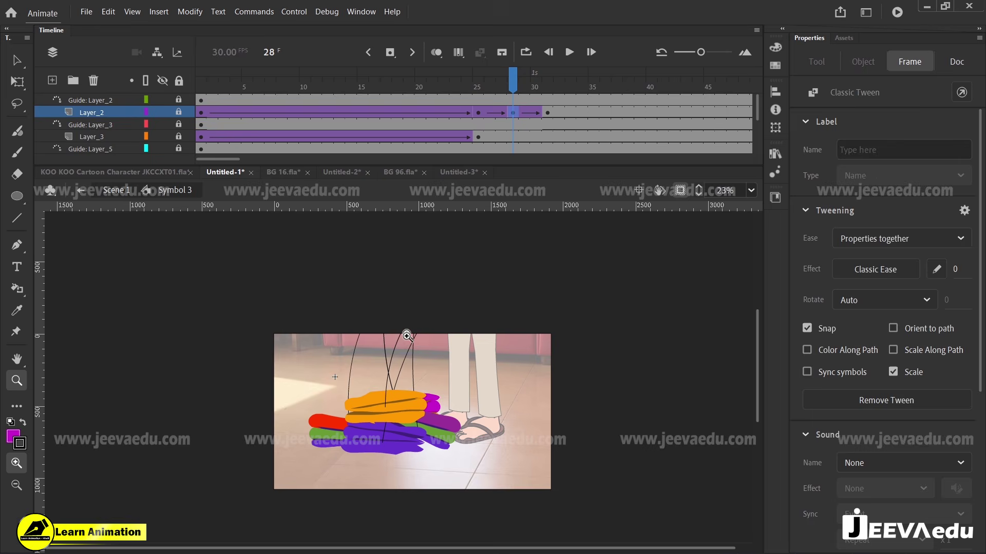
click(422, 372)
click(178, 112)
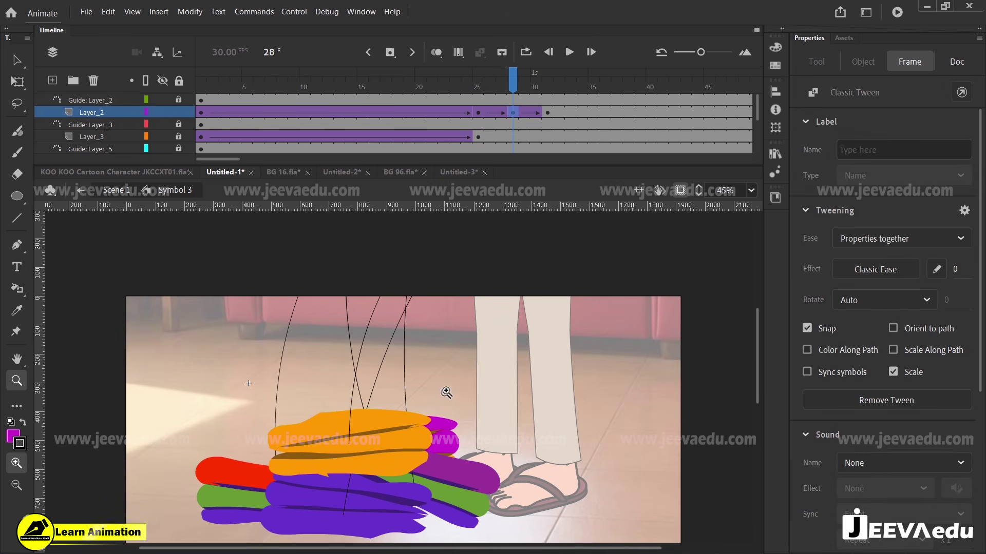
key(v)
click(378, 456)
key(q)
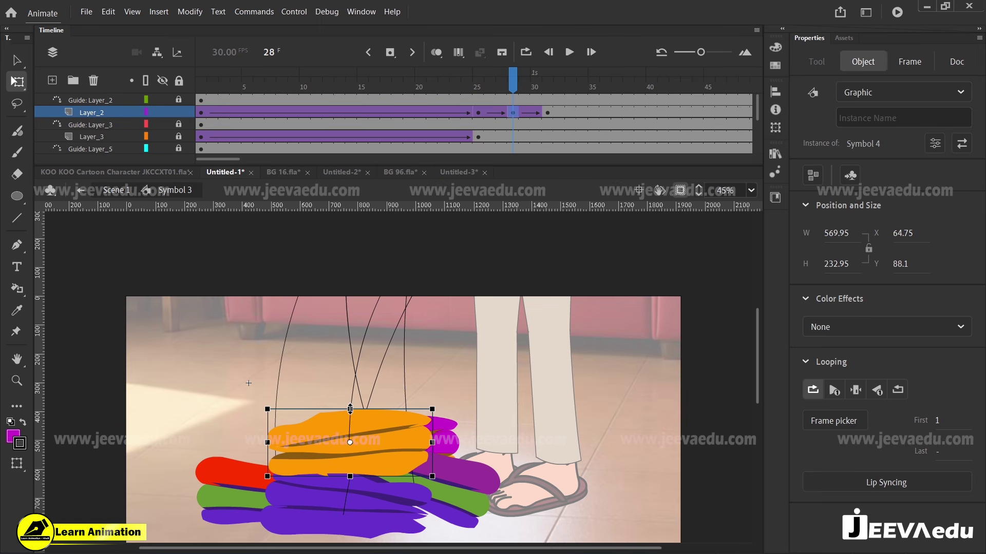
drag(350, 410, 349, 415)
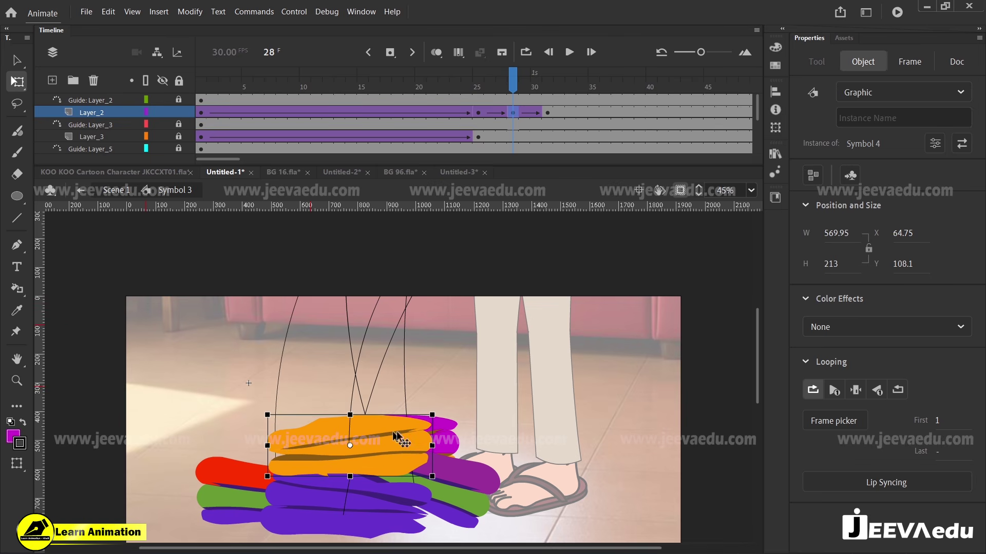
drag(433, 446, 437, 446)
drag(510, 80, 512, 131)
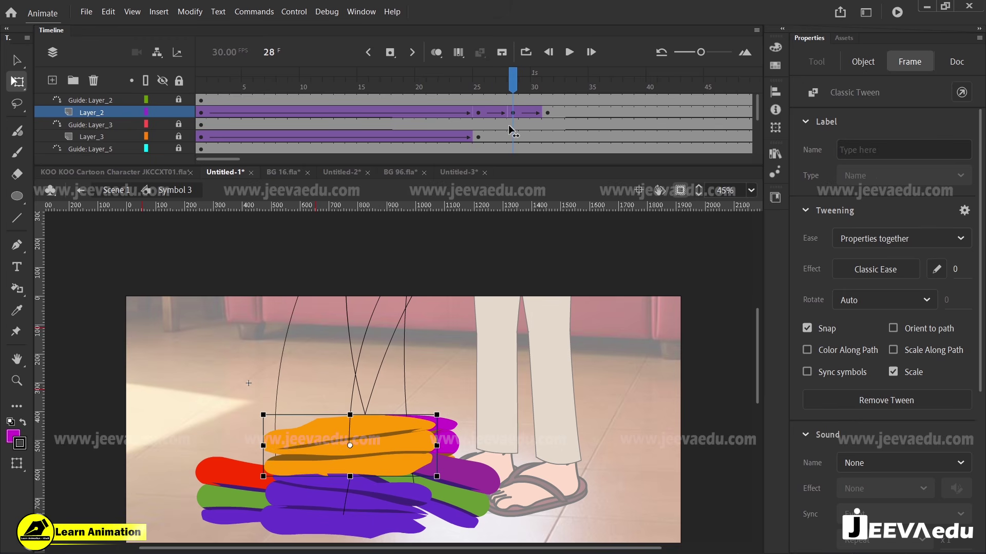
Step: Insert keyframes at frames 28 and 31 of Layer_3
click(511, 138)
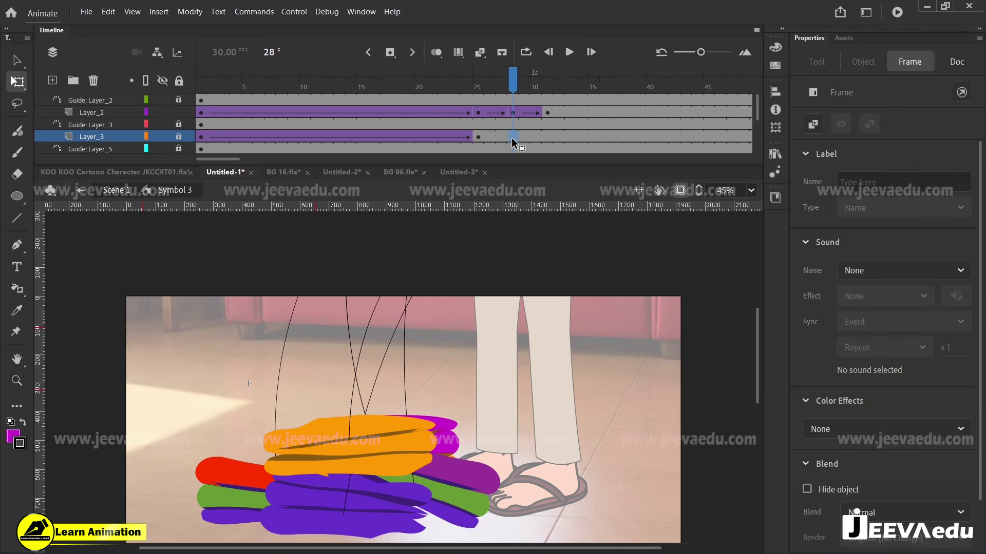
key(F6)
click(547, 136)
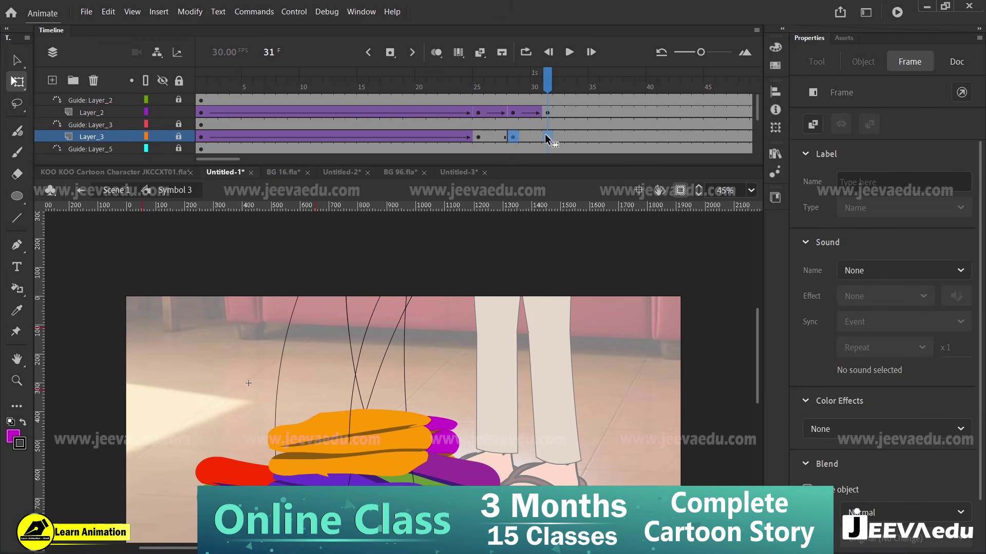
key(F6)
Step: Create classic tweens between the keyframes at frames 25, 28 and 31 of Layer_3, and unlock the layer
drag(493, 136, 521, 145)
click(515, 137)
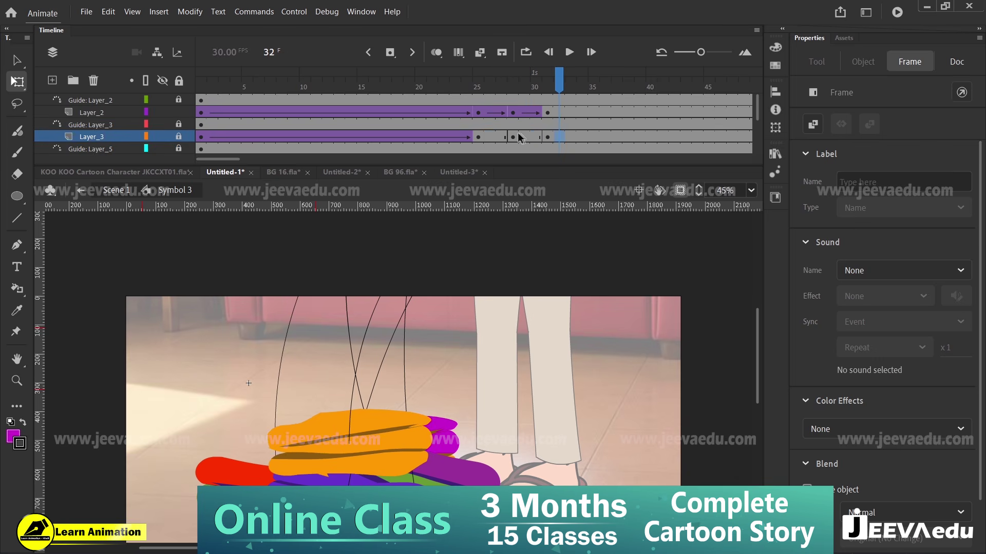
right_click(512, 137)
click(557, 146)
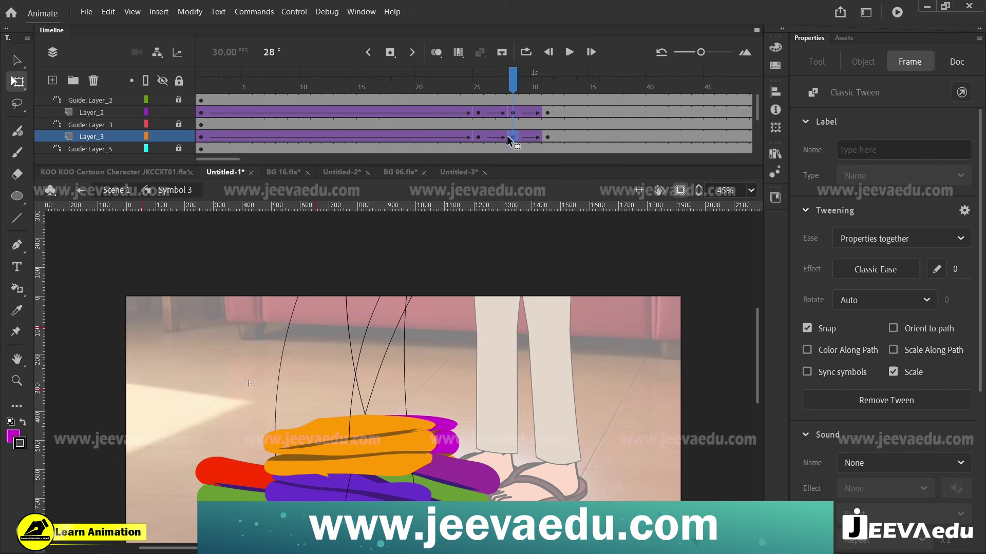
Step: Squash the violet pile on frame 28 of Layer_3 from its upper edge to about 223 px high and widen it slightly
click(512, 136)
key(ctrl+space)
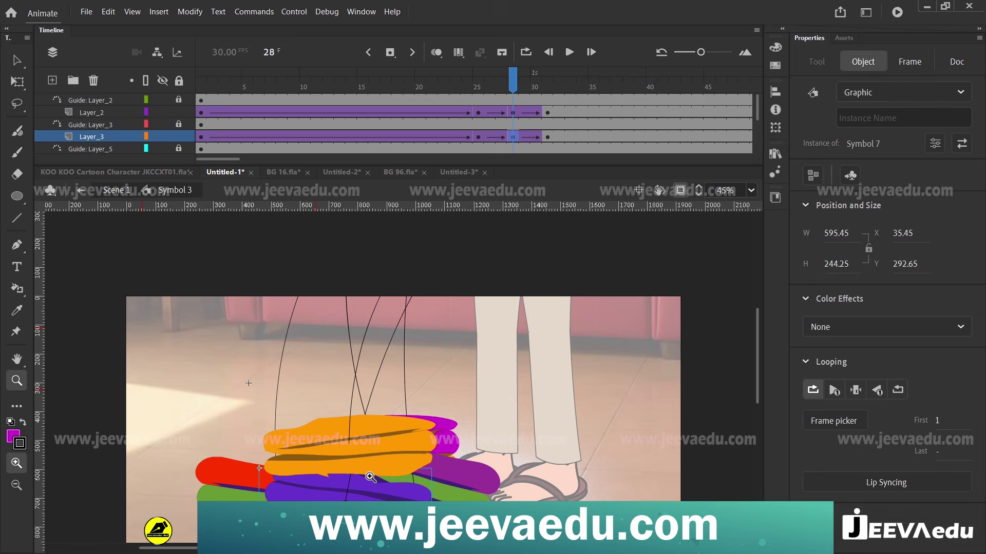
click(367, 475)
drag(422, 449, 428, 405)
key(alt)
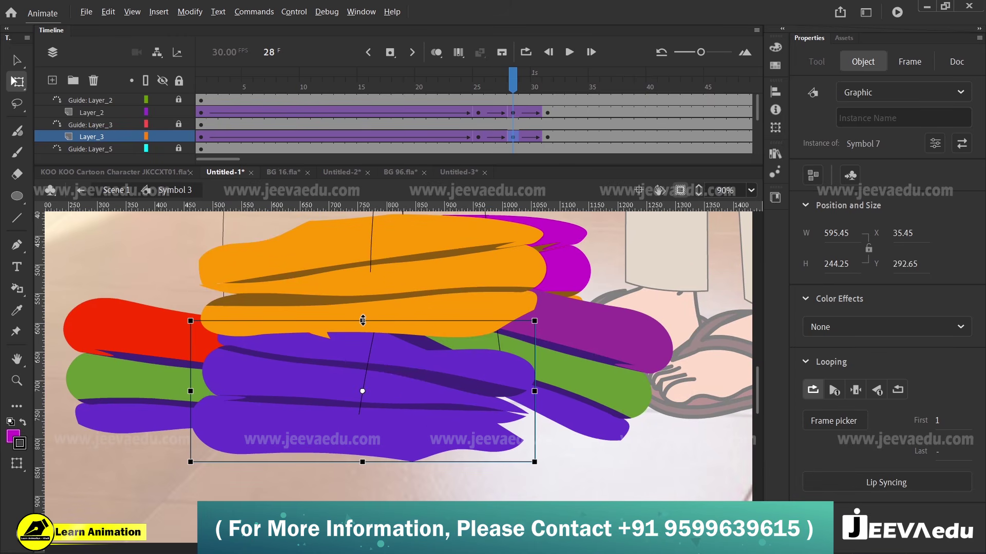
drag(362, 321, 362, 332)
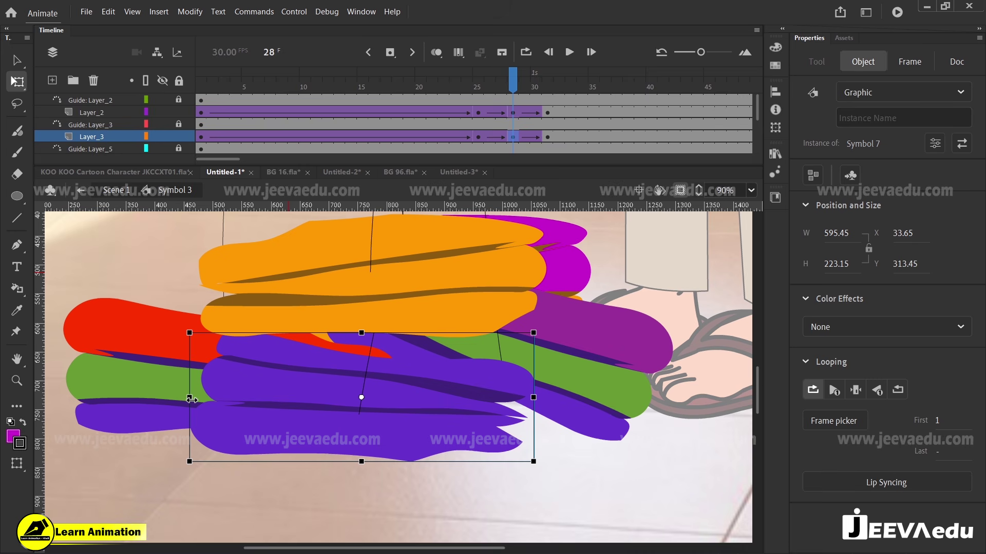
drag(192, 400, 181, 400)
drag(462, 87, 512, 124)
Step: Insert keyframes at frames 28 and 31 of Layer_5
scroll(512, 125, down, 3)
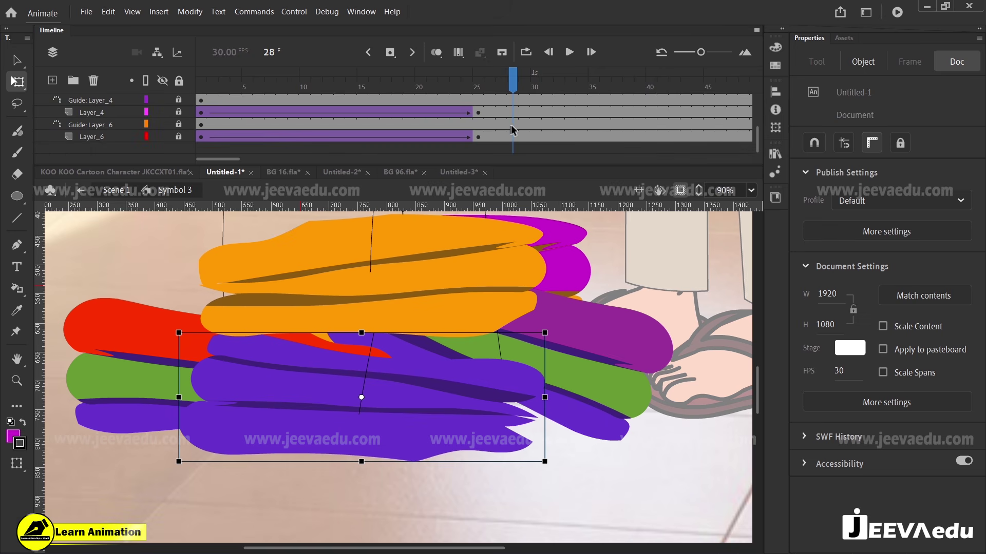
scroll(513, 120, up, 3)
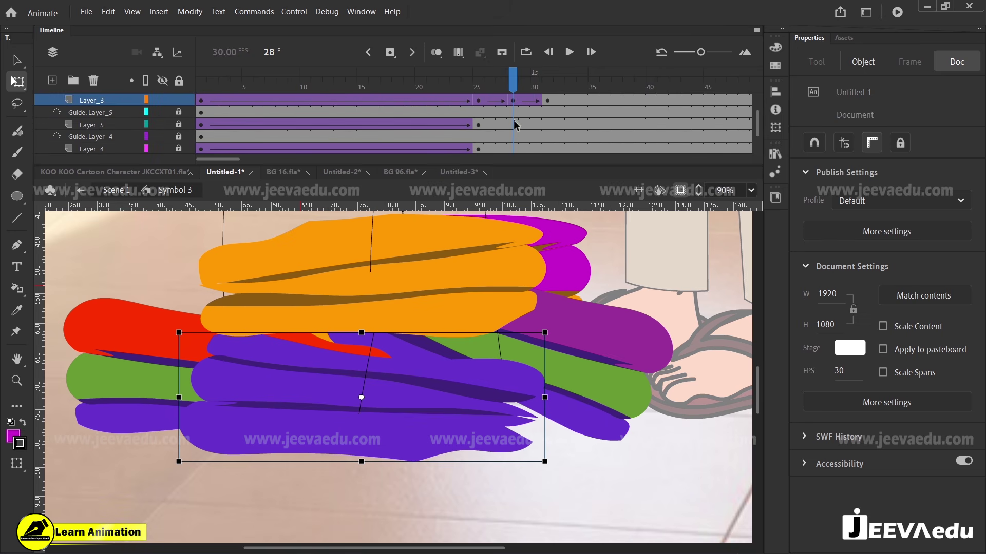
click(513, 125)
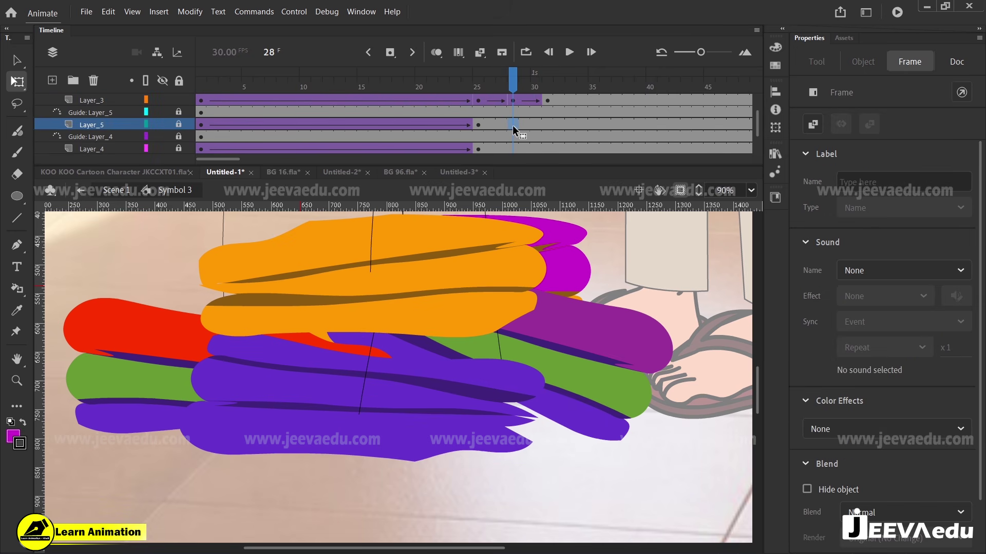
click(548, 125)
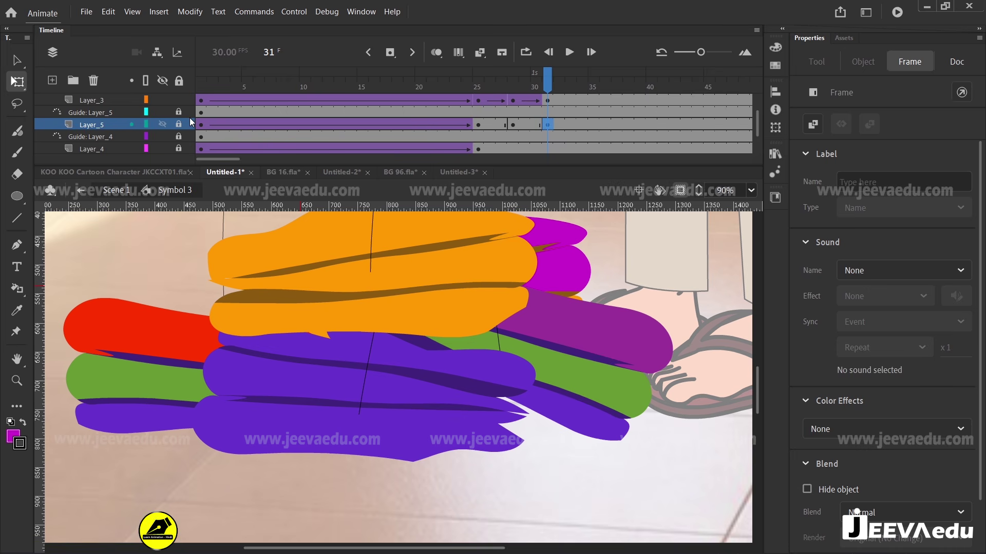
Step: Unlock Layer_5 and create classic tweens between its keyframes at frames 25, 28 and 31
click(512, 124)
drag(504, 124, 513, 128)
click(569, 125)
key(ctrl+z)
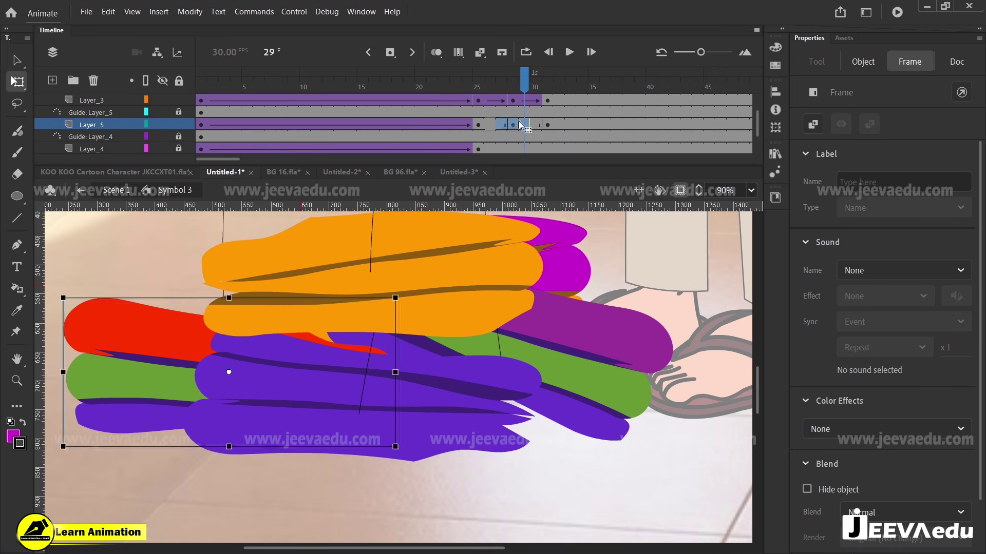
right_click(517, 121)
click(564, 128)
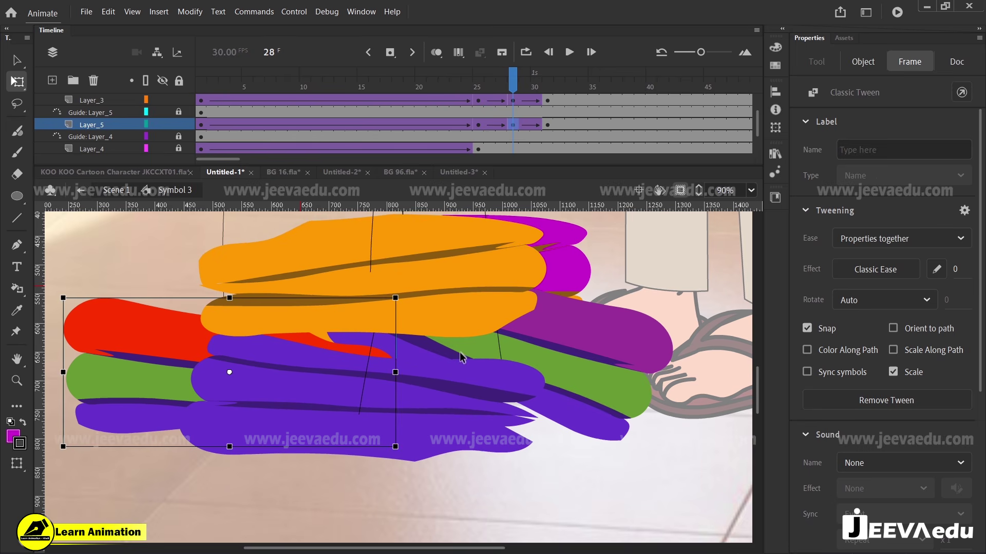
Step: Squash the red and green pile on frame 28 of Layer_5 to about 243 px high and widen it to about 590 px
drag(232, 299, 232, 307)
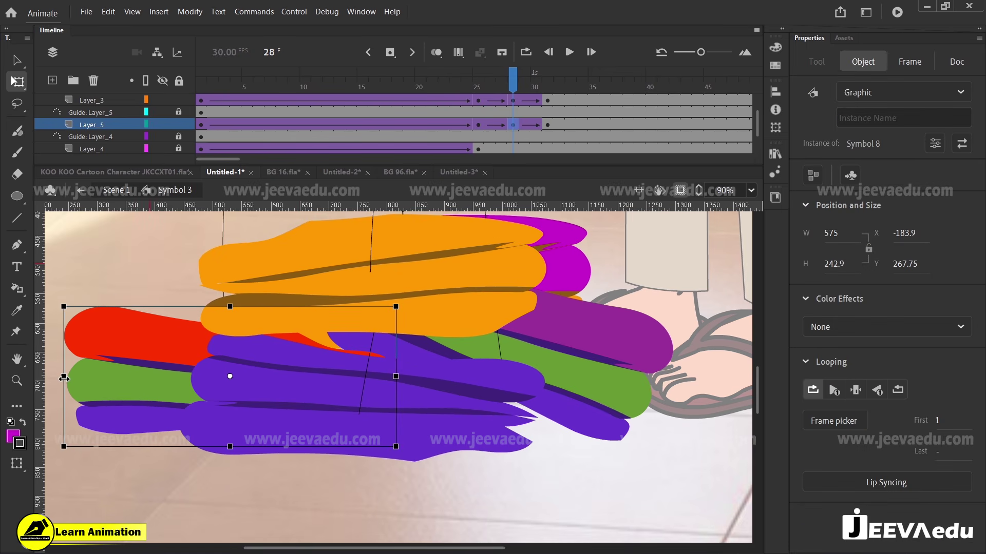
drag(64, 378, 59, 378)
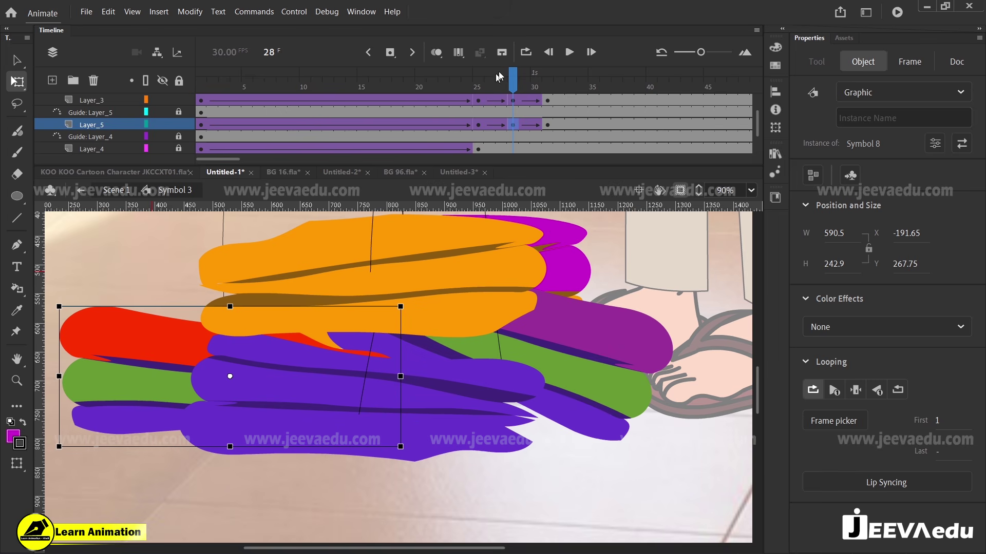
drag(492, 87, 511, 114)
Step: Insert keyframes at frames 28 and 31 of Layer_4 and create classic tweens between its keyframes from frame 25 to 31
click(513, 149)
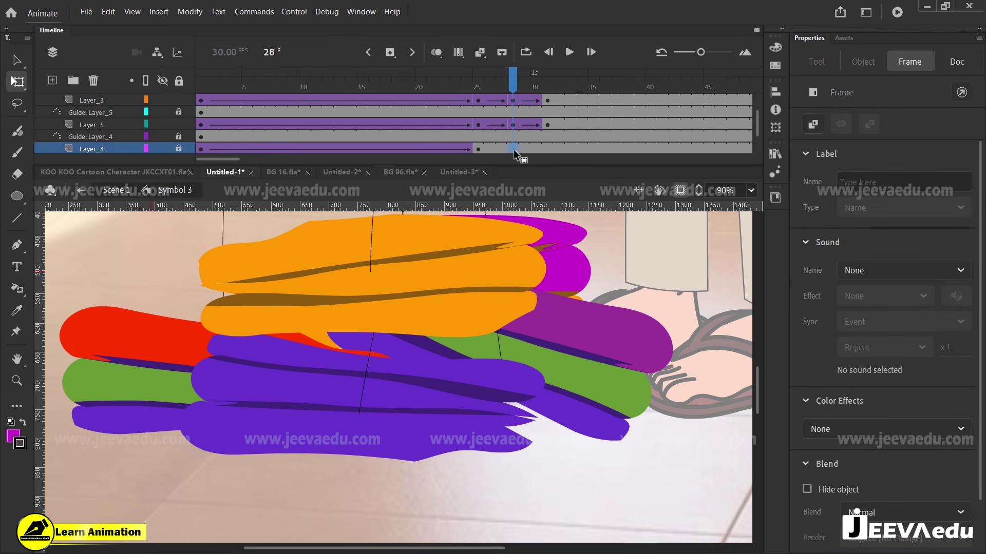
key(F6)
click(546, 149)
key(F6)
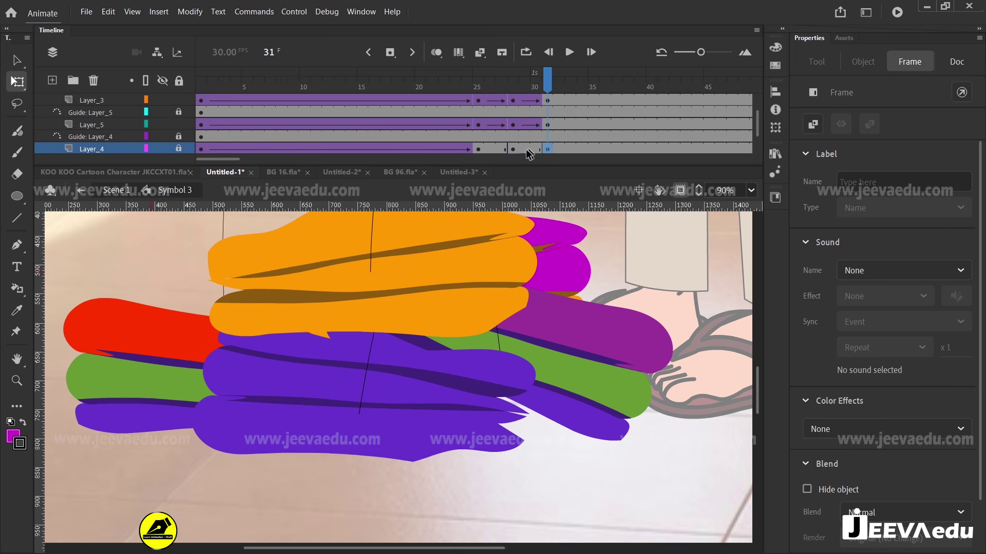
drag(504, 149, 515, 148)
right_click(516, 147)
click(536, 157)
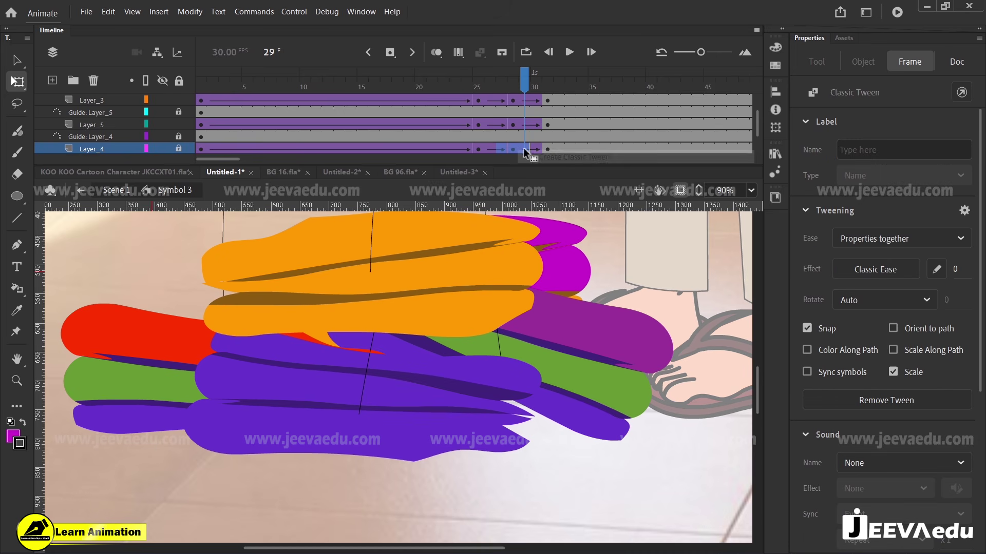
Step: Unlock Layer_4 and squash its pile on frame 28 to about 310 px high and about 635 px wide
click(513, 147)
key(z)
alt+click(438, 342)
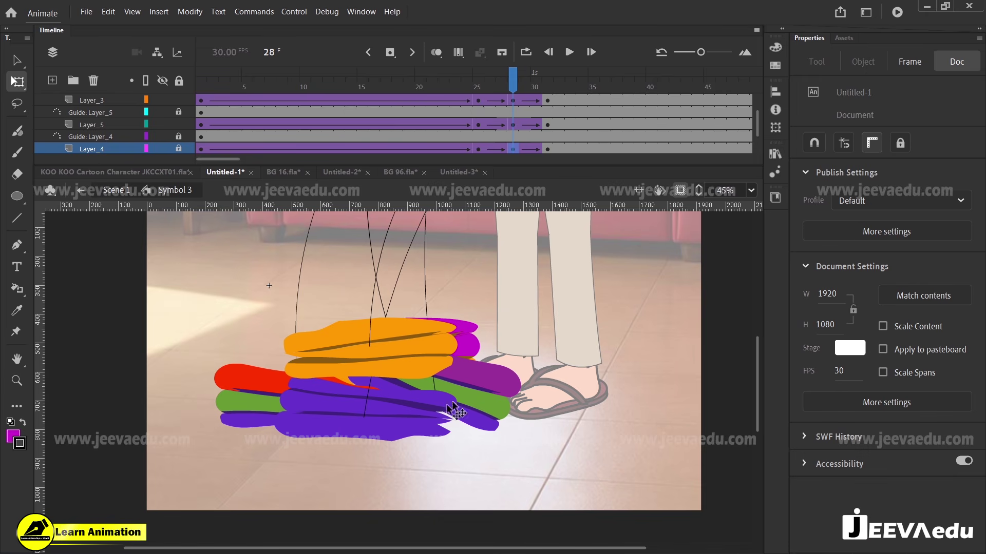
key(q)
scroll(178, 146, down, 1)
click(179, 125)
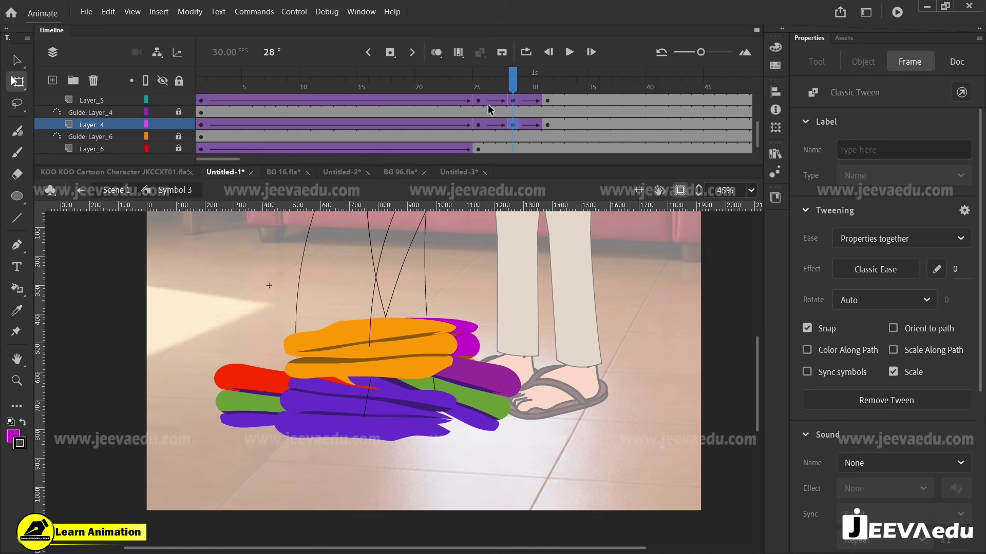
click(517, 129)
key(z)
click(431, 381)
key(q)
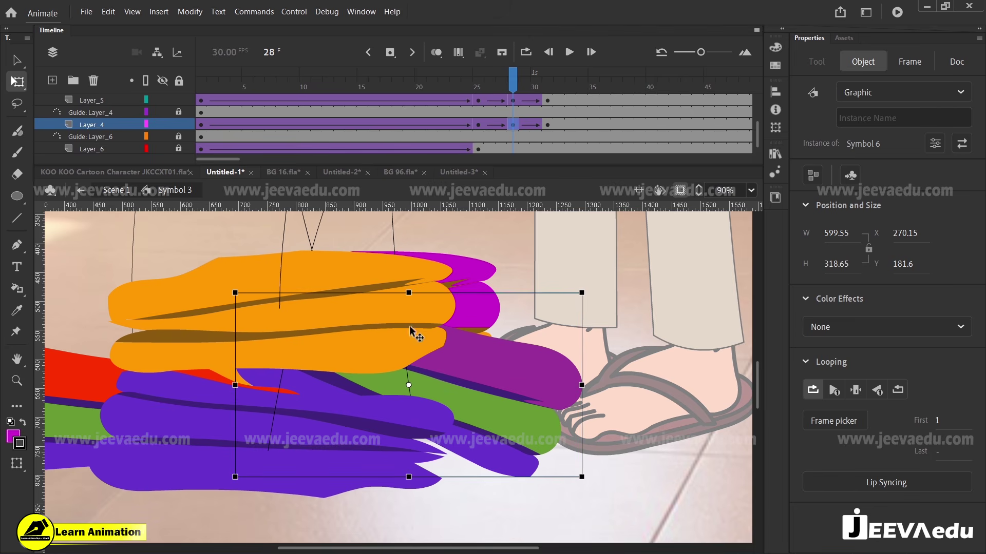
drag(411, 296, 412, 300)
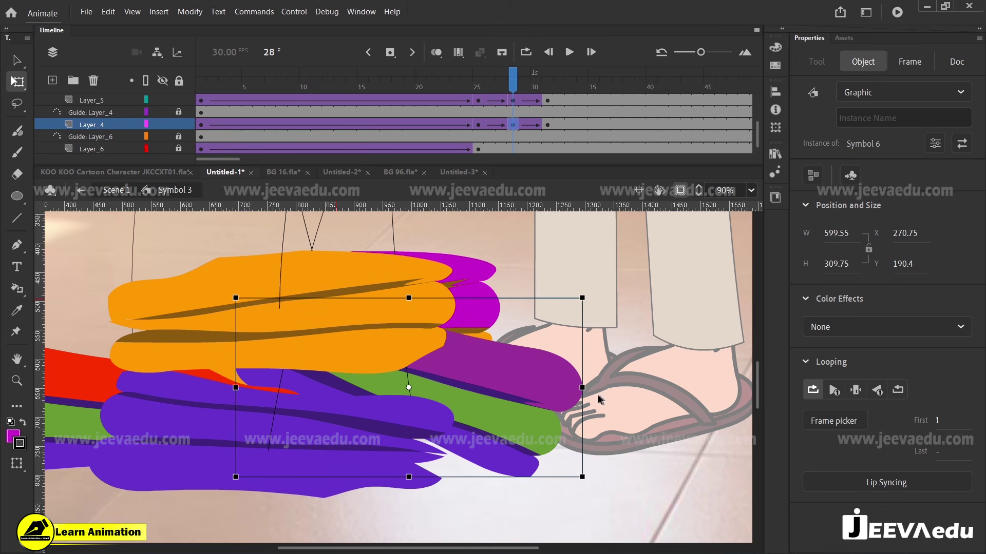
drag(582, 388, 592, 388)
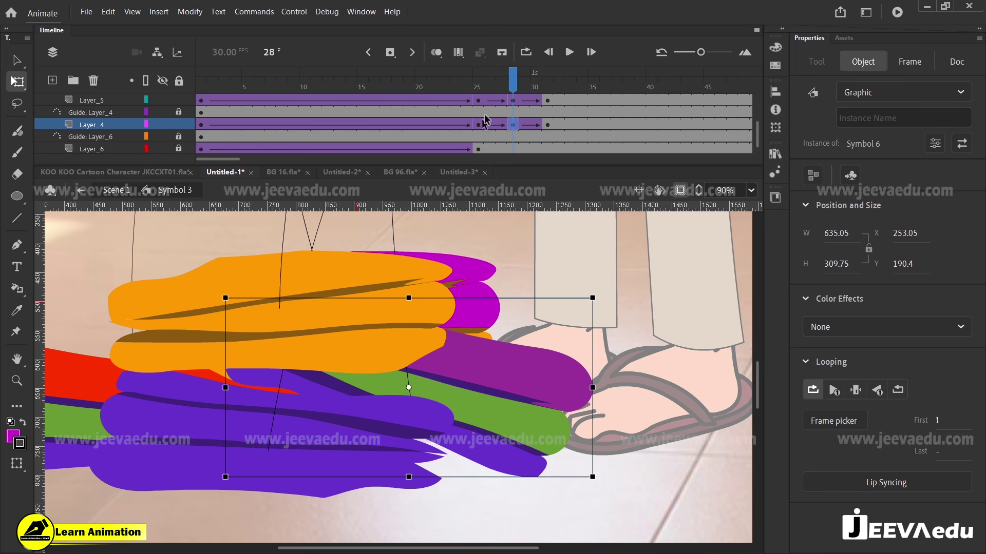
Step: Insert keyframes at frames 28 and 31 of Layer_6 and create classic tweens between its keyframes from frame 25 to 31
click(510, 150)
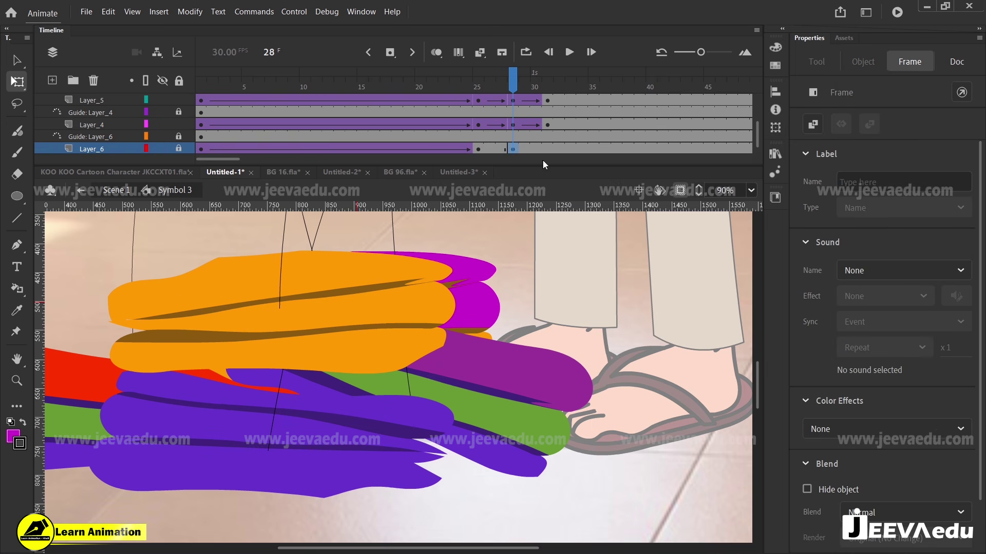
click(549, 149)
click(522, 149)
right_click(522, 149)
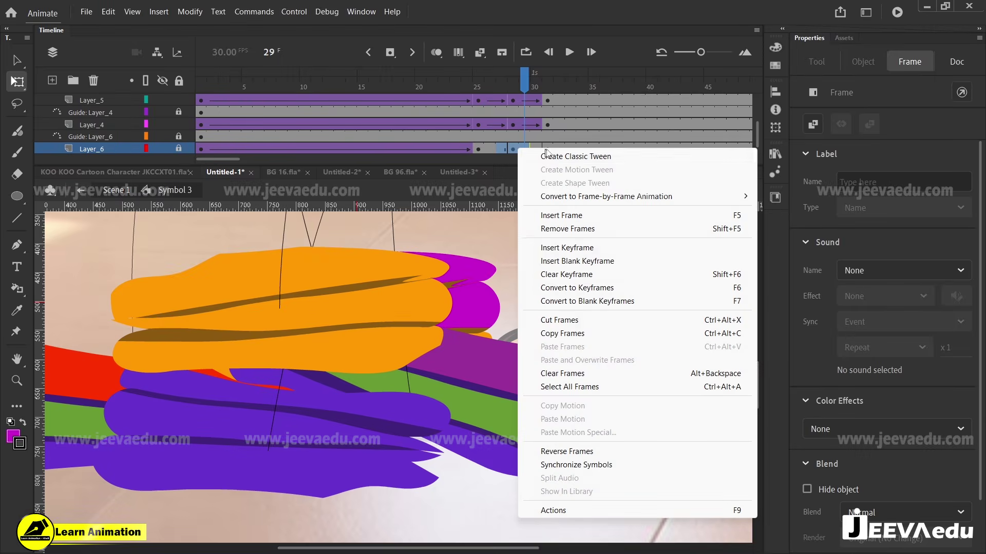
click(530, 152)
Step: Unlock Layer_6, squash the magenta pile on frame 28 from its upper edge to about 223 px high, and widen it slightly
click(513, 150)
key(z)
alt+click(378, 397)
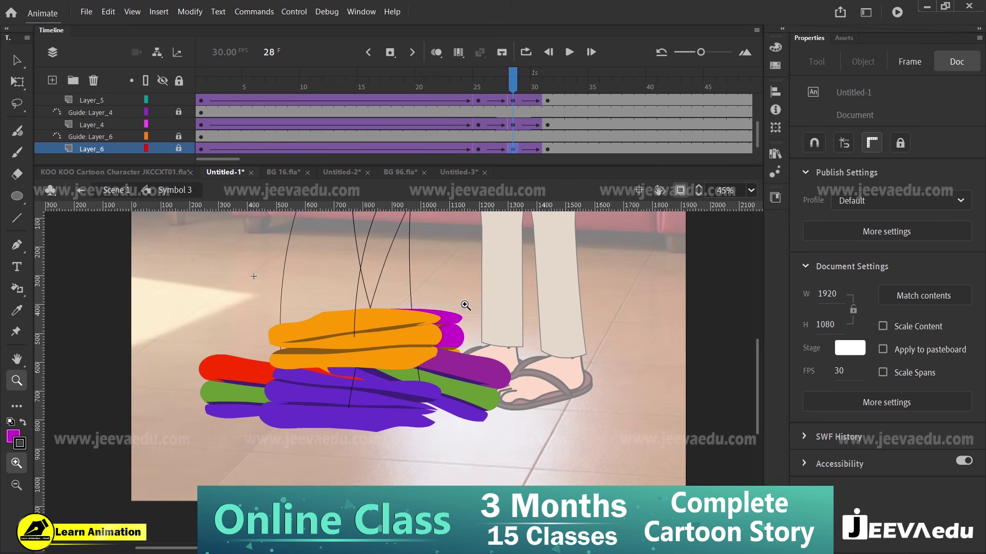
click(513, 150)
click(516, 88)
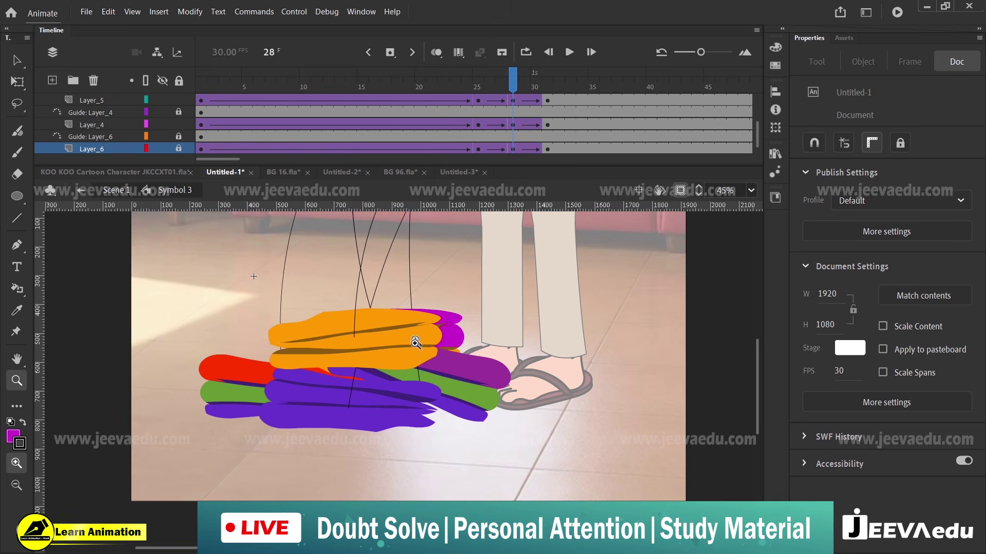
click(517, 150)
click(410, 360)
key(q)
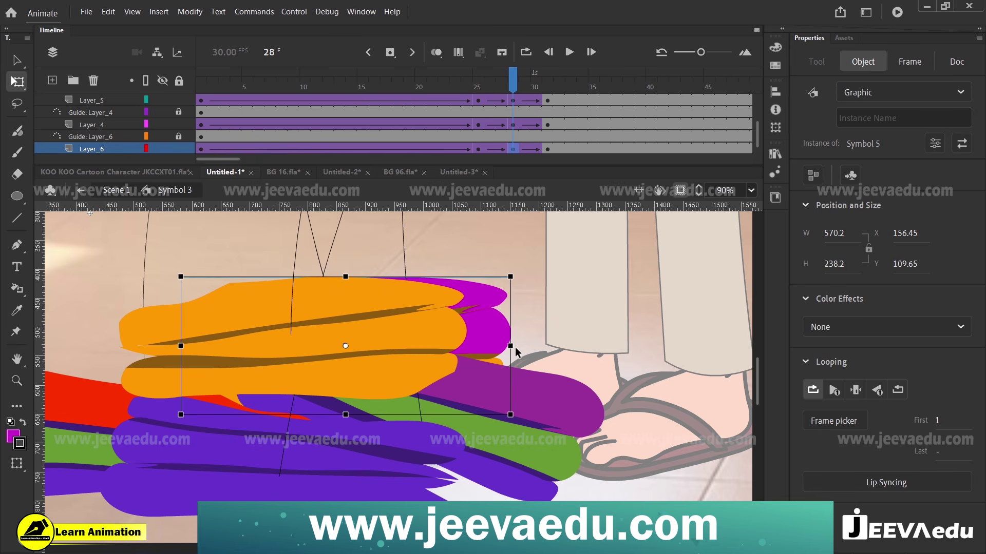
key(alt)
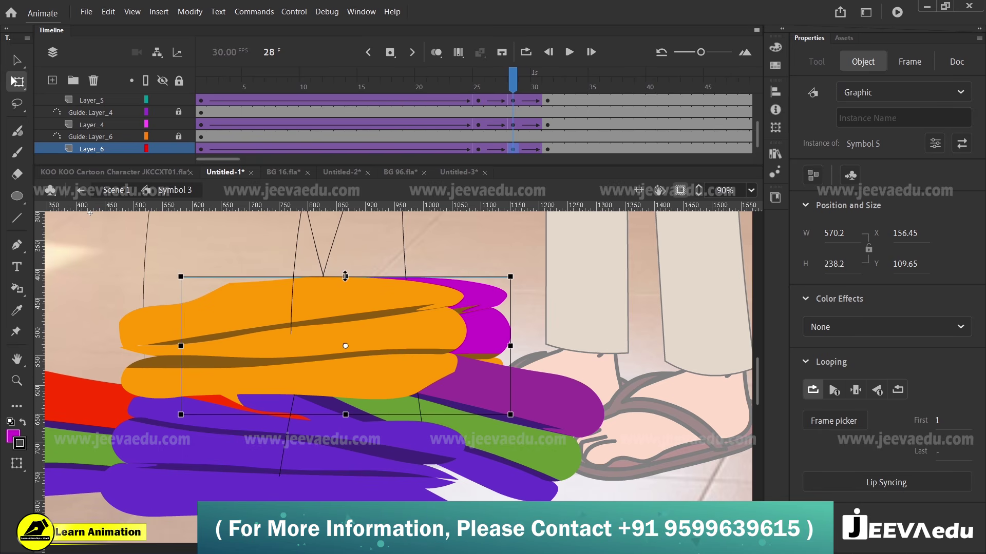
drag(342, 278, 345, 285)
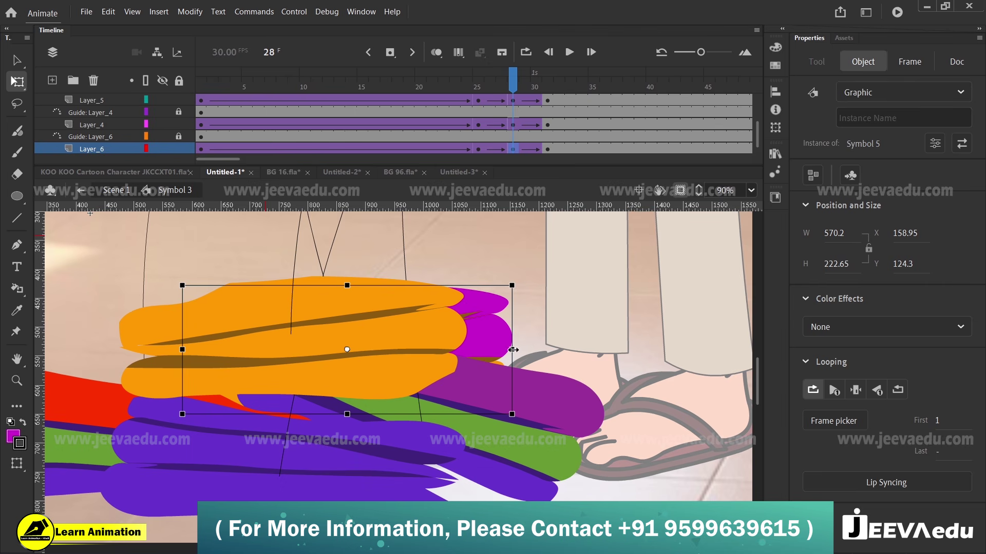
drag(513, 350, 527, 350)
Step: Scrub the symbol's timeline around frames 24 to 28 and back to frame 1 to check the falling and squash motion
click(467, 96)
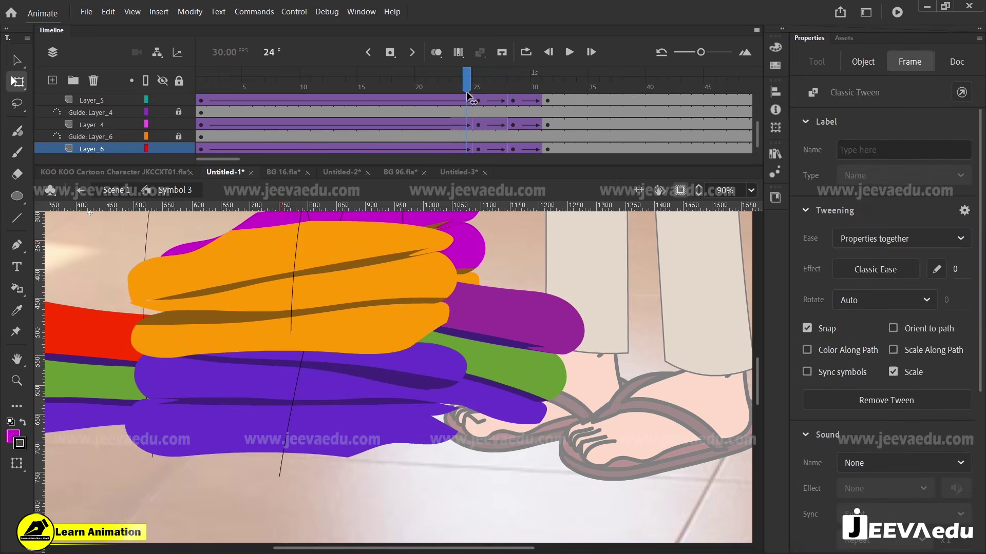
drag(467, 93, 514, 112)
scroll(513, 112, up, 1)
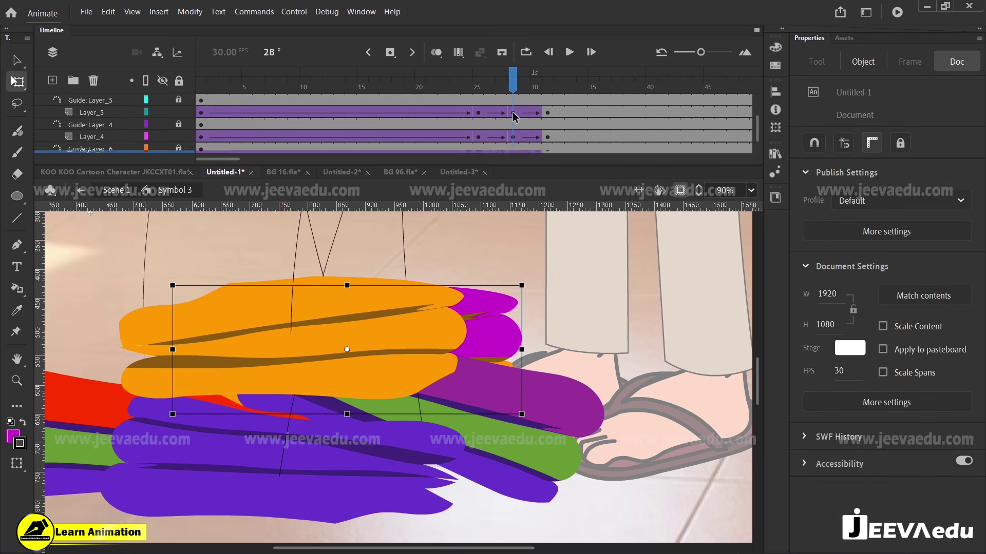
scroll(514, 114, up, 3)
drag(512, 77, 199, 107)
Step: Lock all layers of the clothes symbol and return to Scene 1
key(z)
alt+click(488, 382)
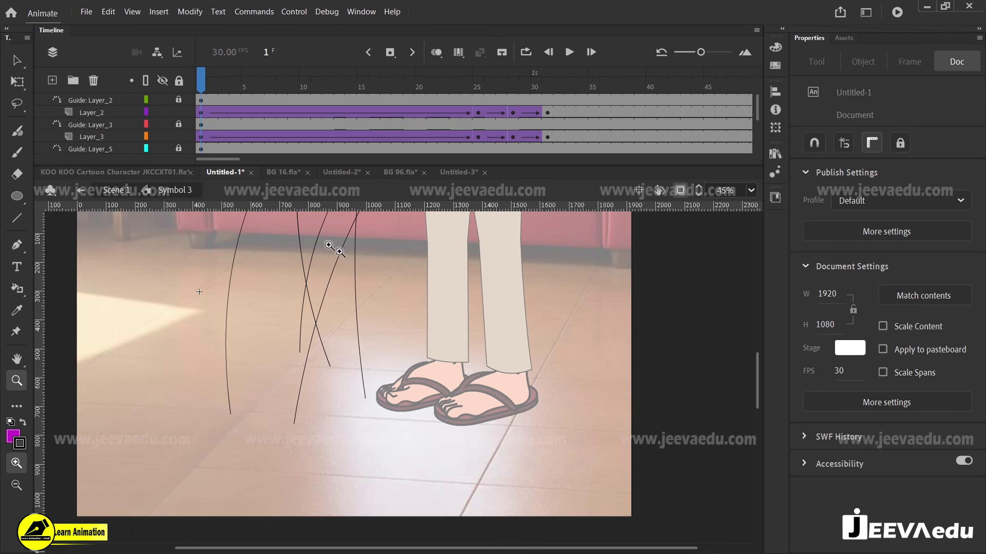
click(179, 82)
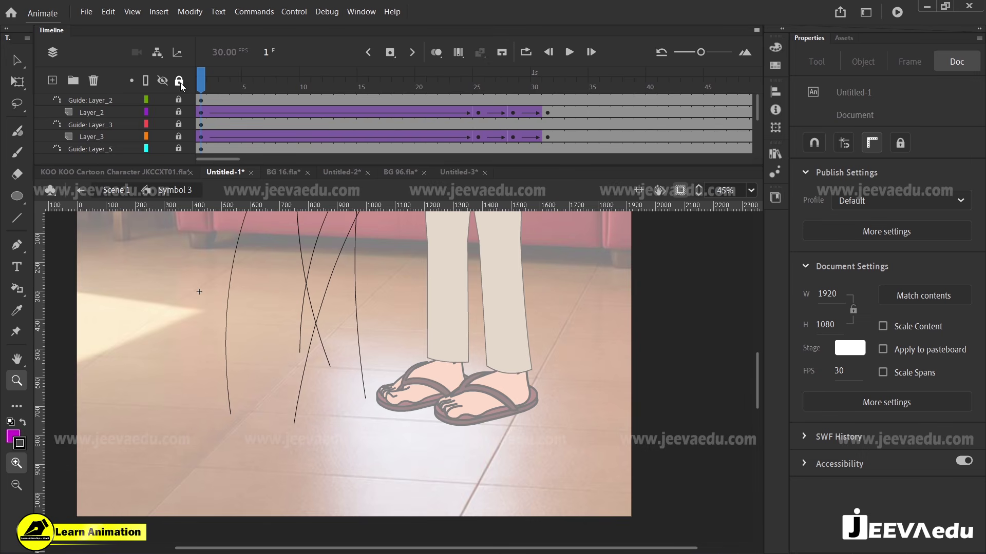
click(142, 195)
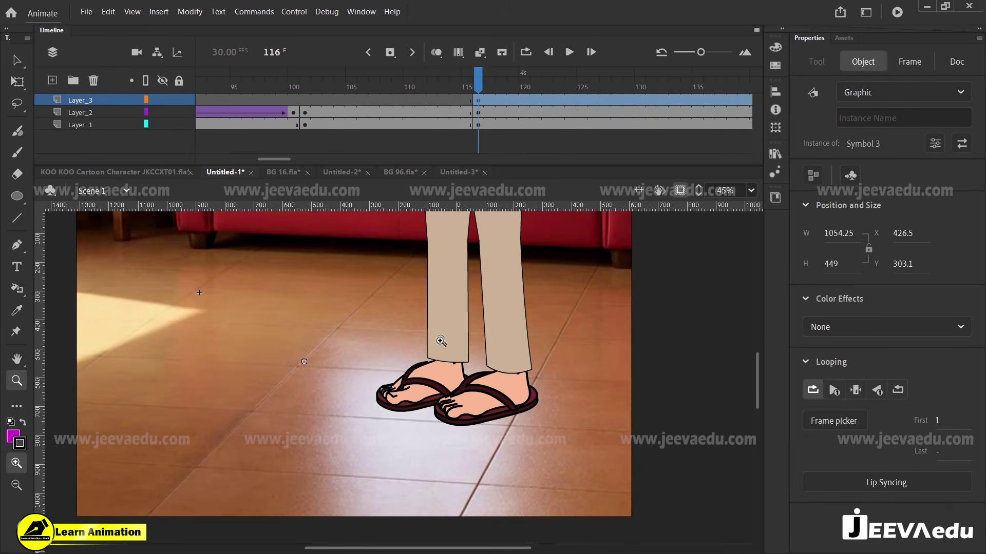
Step: Play the main scene from the bucket shot through the cut to the floor shot to check how the clothes fall and land
drag(464, 363, 505, 379)
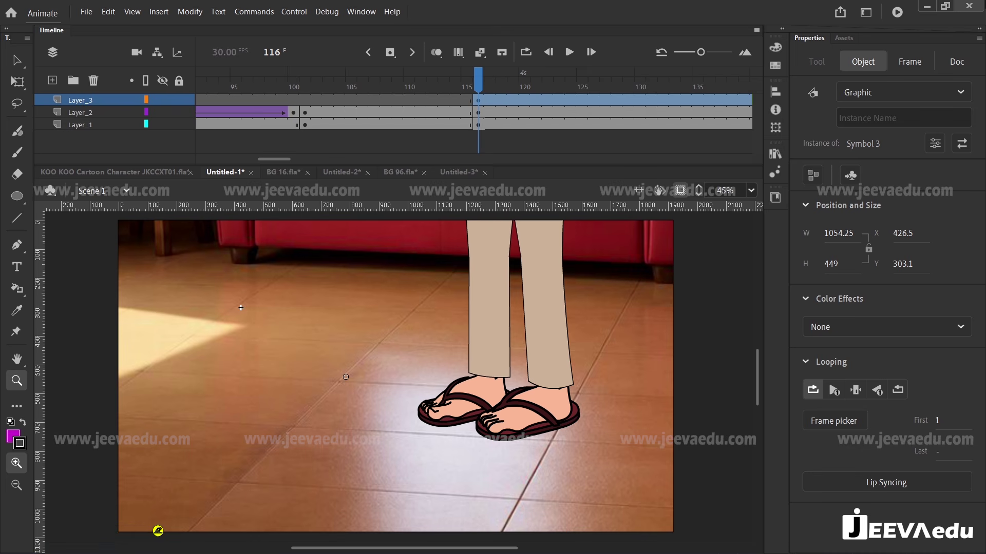
click(436, 88)
key(Return)
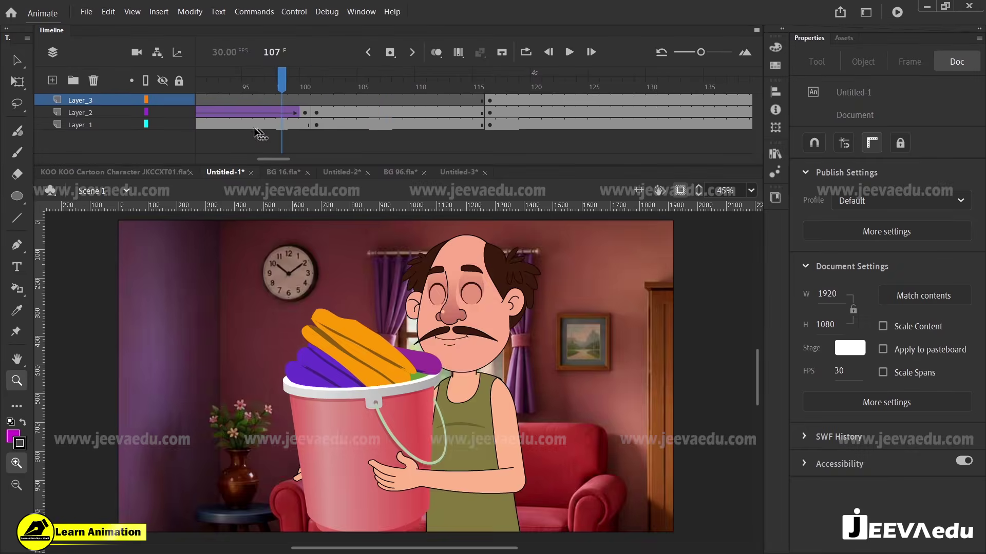
key(Return)
click(327, 89)
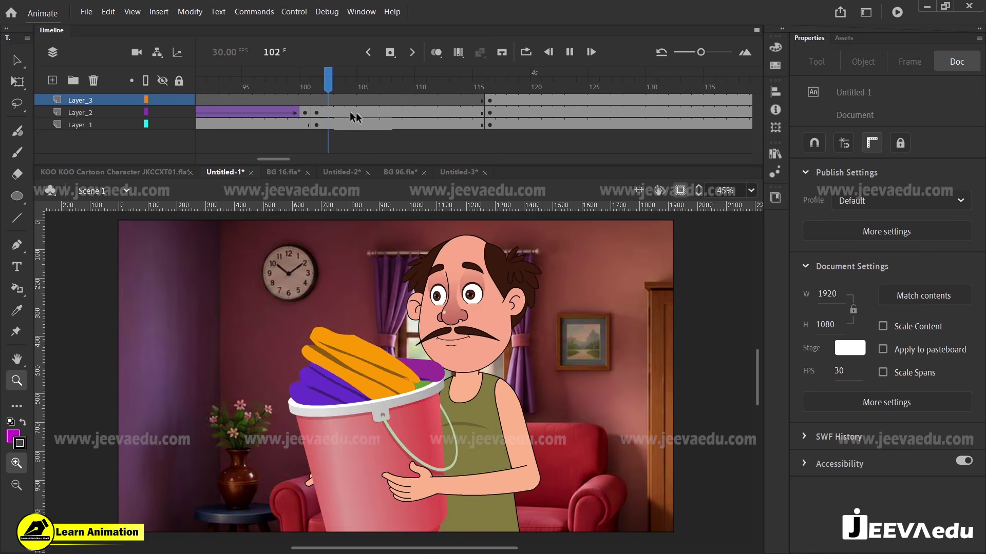
key(Return)
key(Return)
click(235, 89)
key(Return)
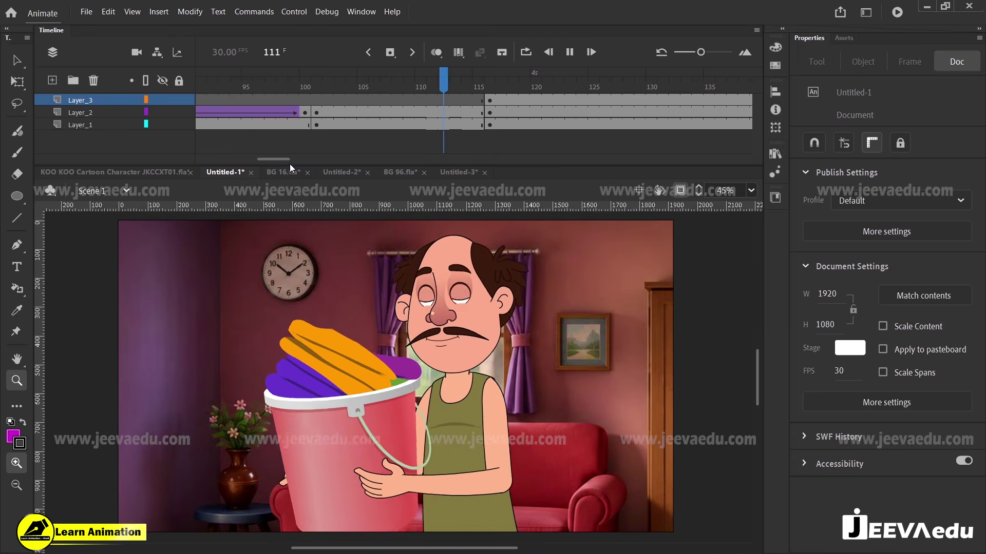
drag(242, 86, 86, 100)
key(Return)
key(Return)
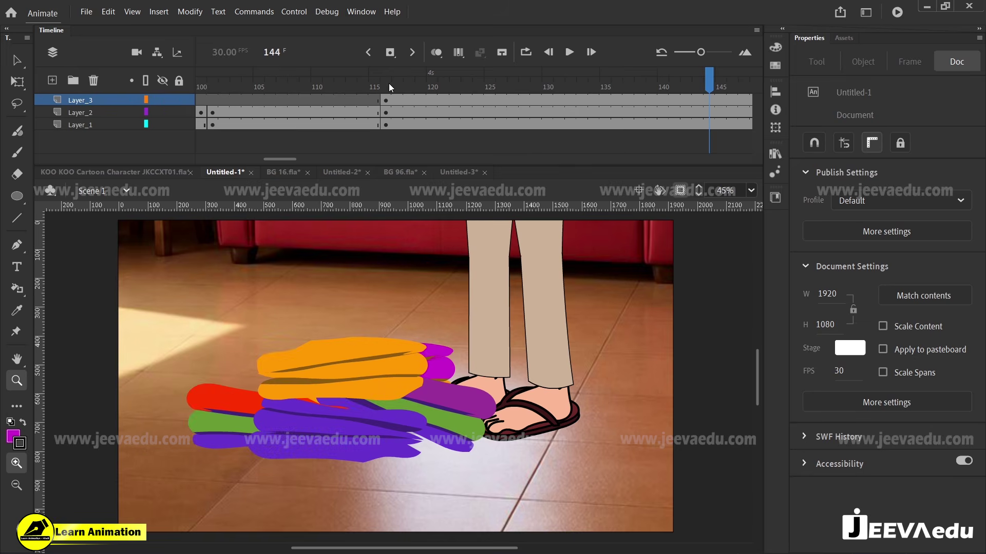
drag(375, 86, 237, 124)
key(Return)
Step: Examine the character instance's looping settings at frame 116 and the tweened motion inside its symbol, then return to Scene 1
click(386, 100)
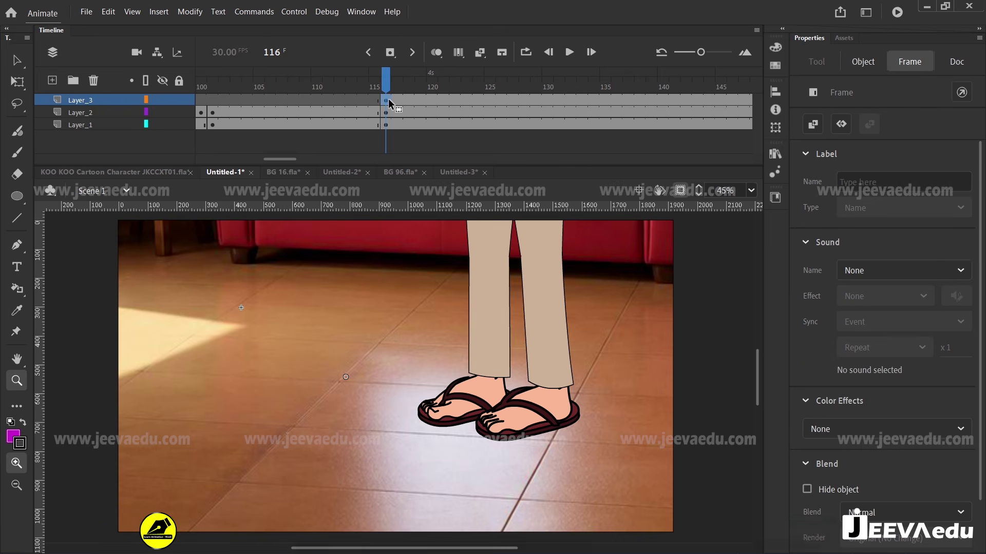
key(v)
click(485, 319)
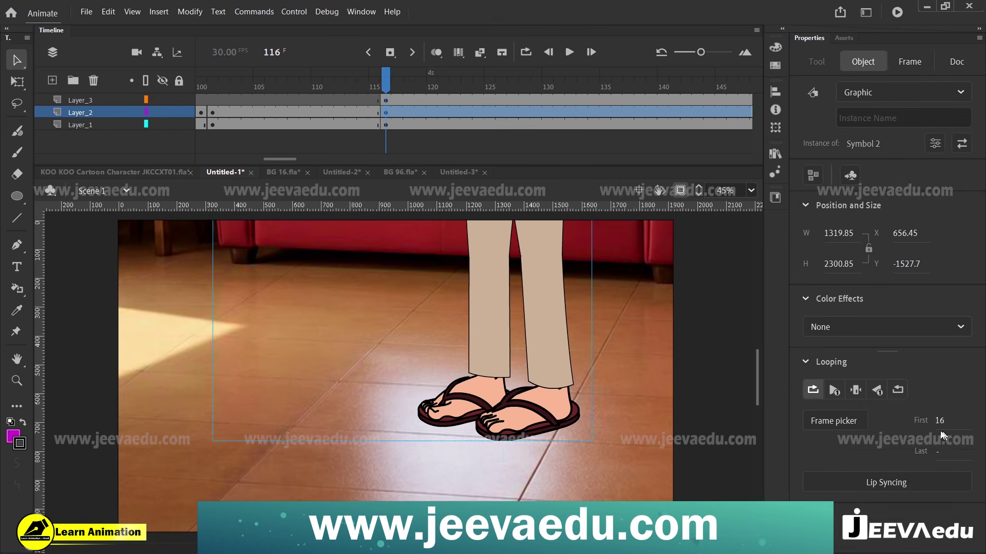
double_click(487, 328)
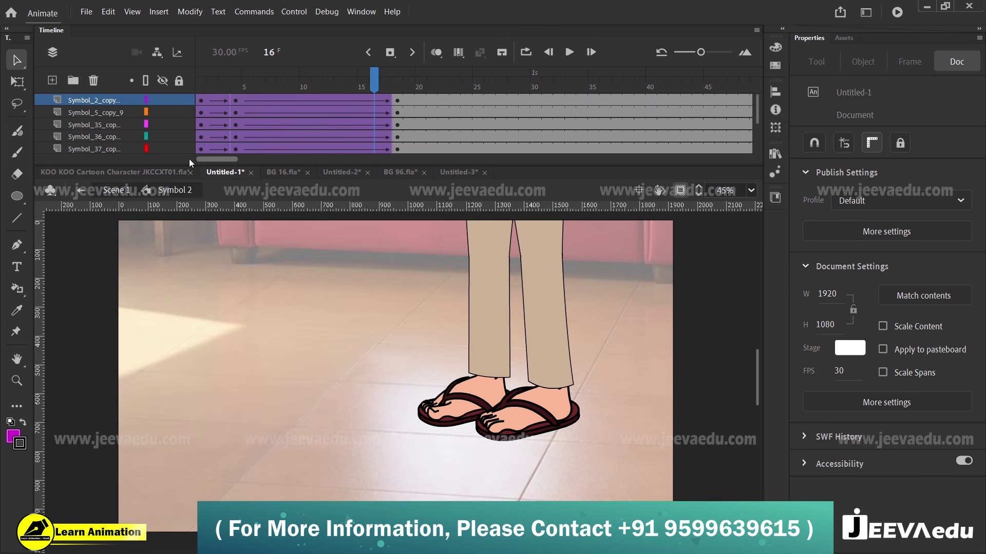
drag(204, 87, 259, 149)
click(127, 186)
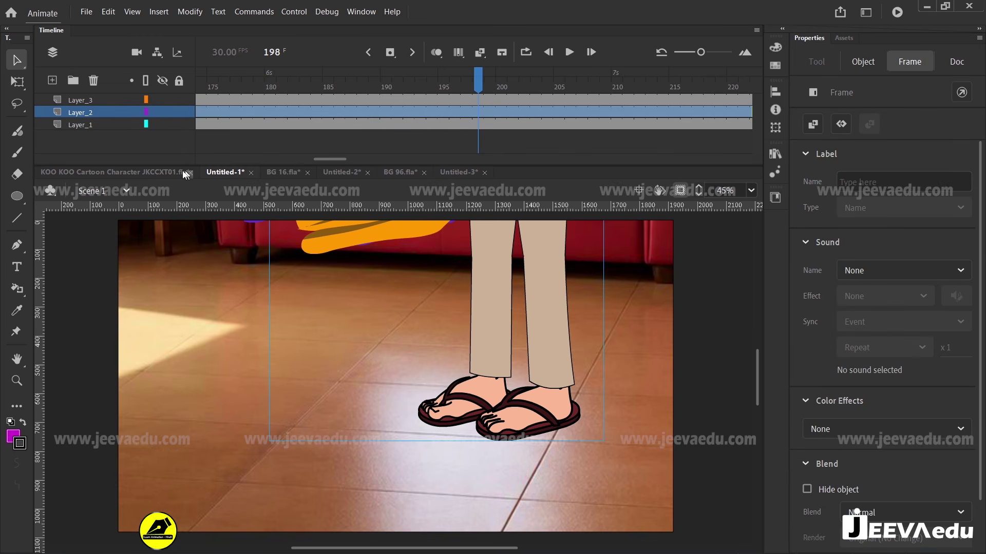
Step: Examine the looping setting of the character instance in the floor shot at frame 198 and at its start, frame 116
click(492, 308)
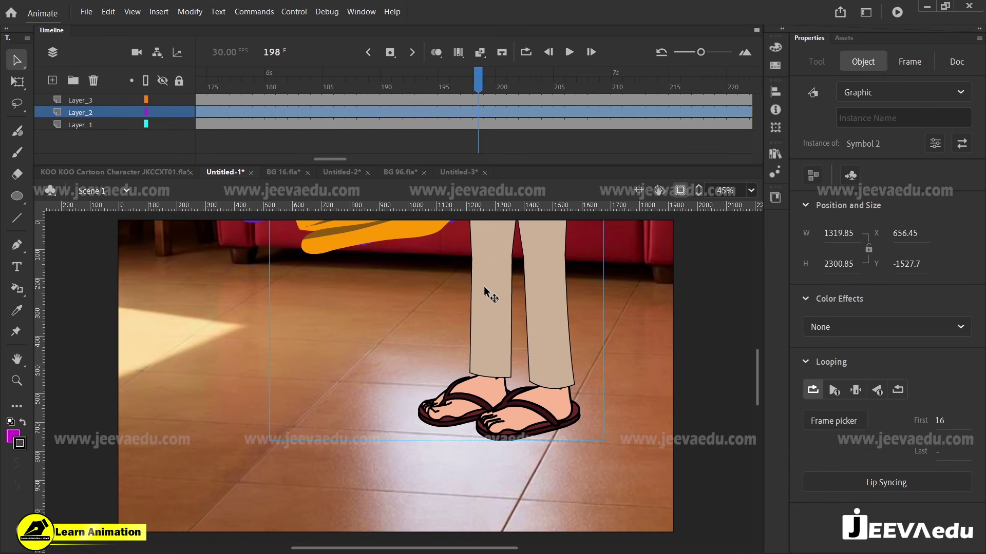
key(z)
alt+click(368, 362)
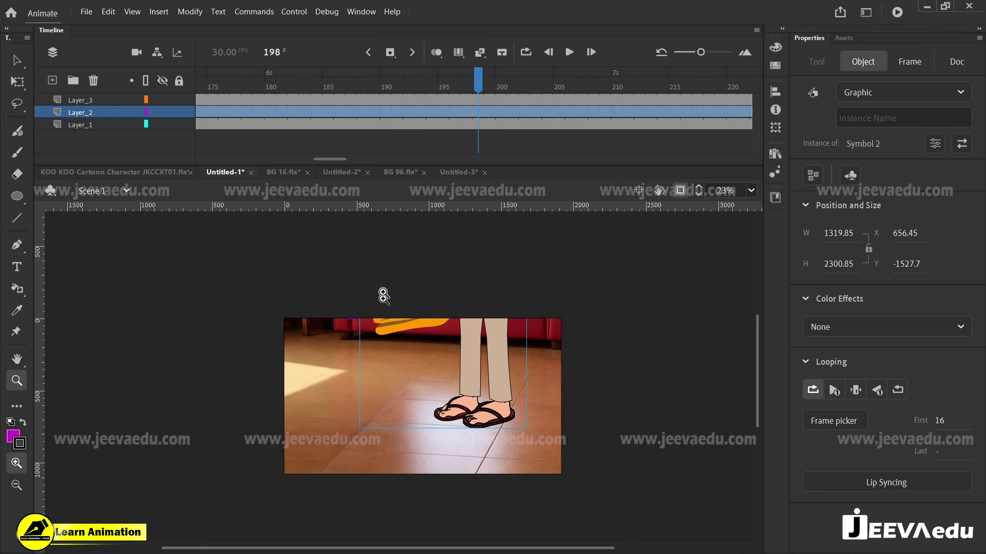
drag(475, 86, 629, 118)
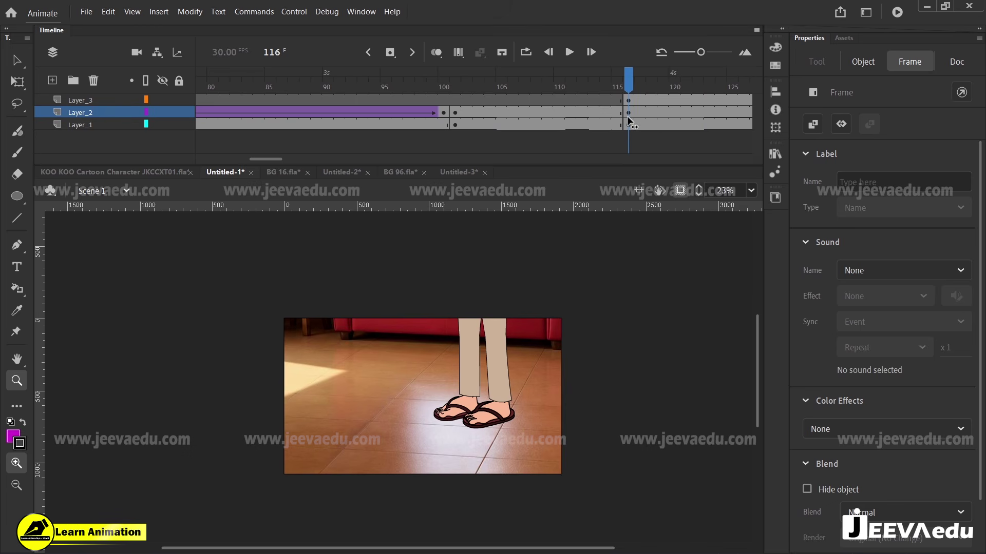
click(458, 389)
key(v)
click(437, 365)
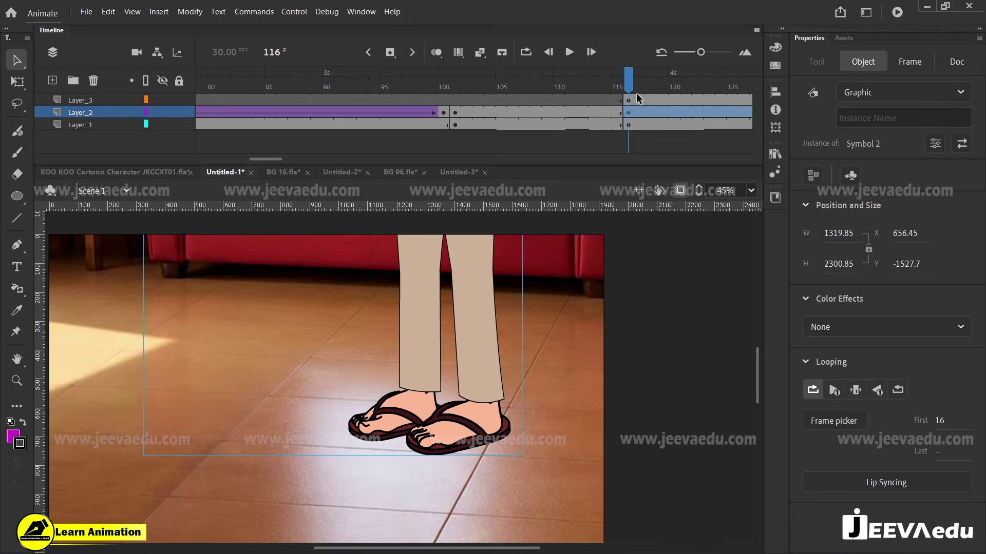
drag(639, 84, 337, 119)
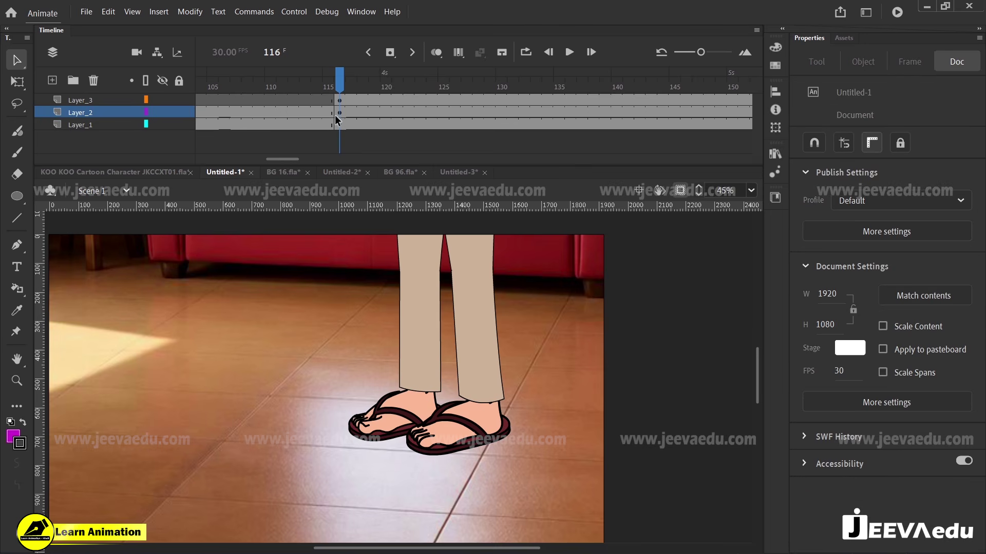
Step: Show the artwork outside the stage at frame 116 and try moving the clothes instance lower, then undo the move
click(687, 188)
key(z)
alt+click(396, 308)
key(v)
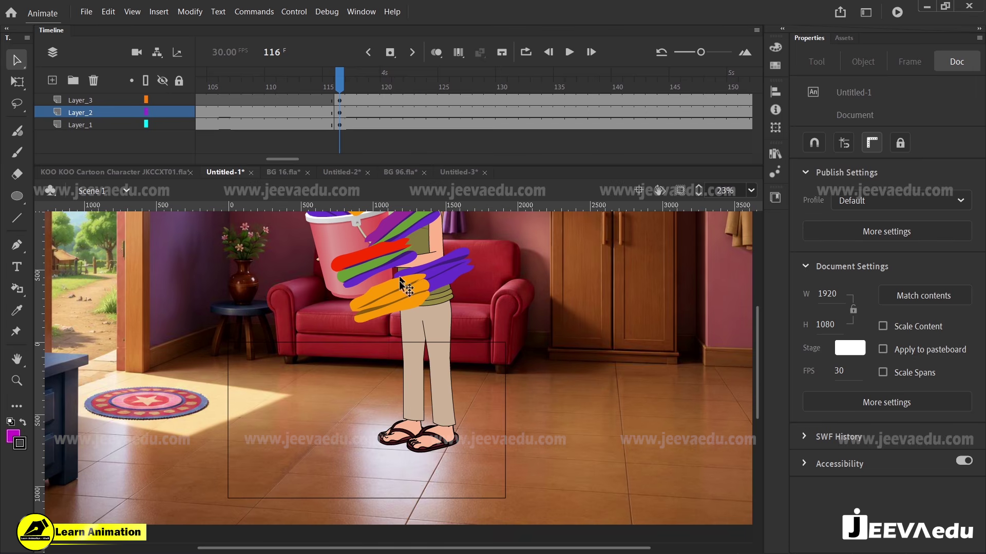
click(439, 359)
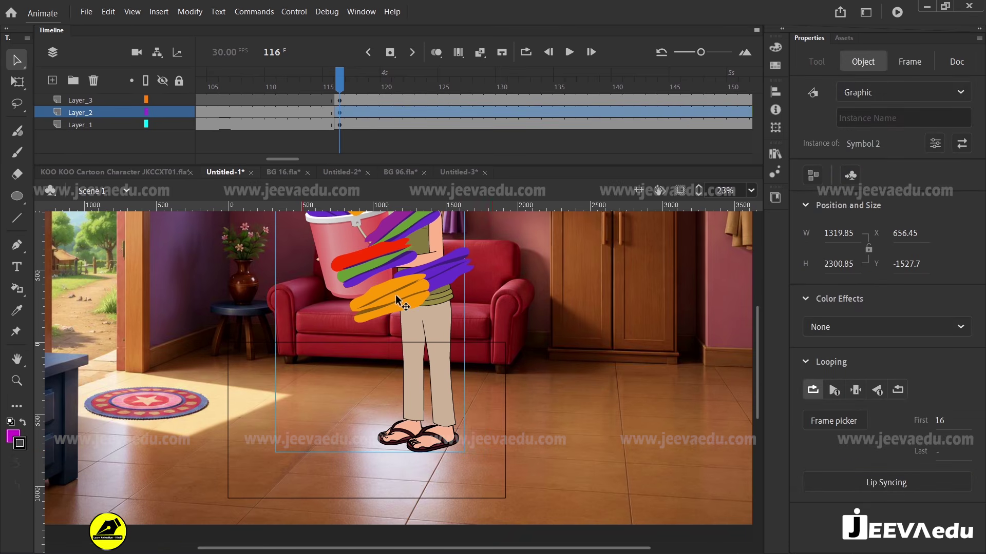
click(442, 298)
mouse_move(442, 297)
mouse_down()
mouse_move(467, 385)
mouse_move(446, 363)
mouse_up()
key(ctrl+z)
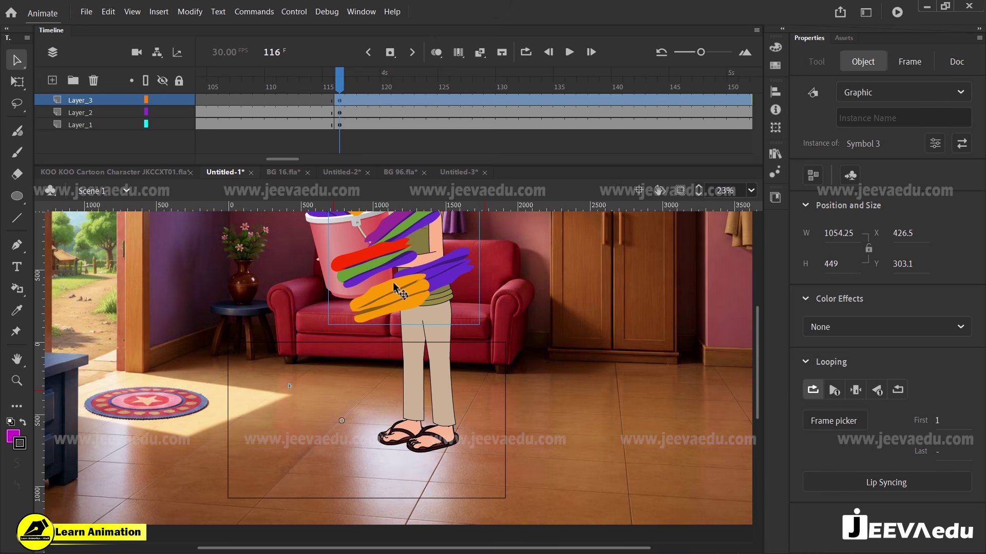
Step: Scrub the fall inside the clothes symbol to frame 14, then set the instance's first looping frame to 13 in Scene 1
double_click(393, 303)
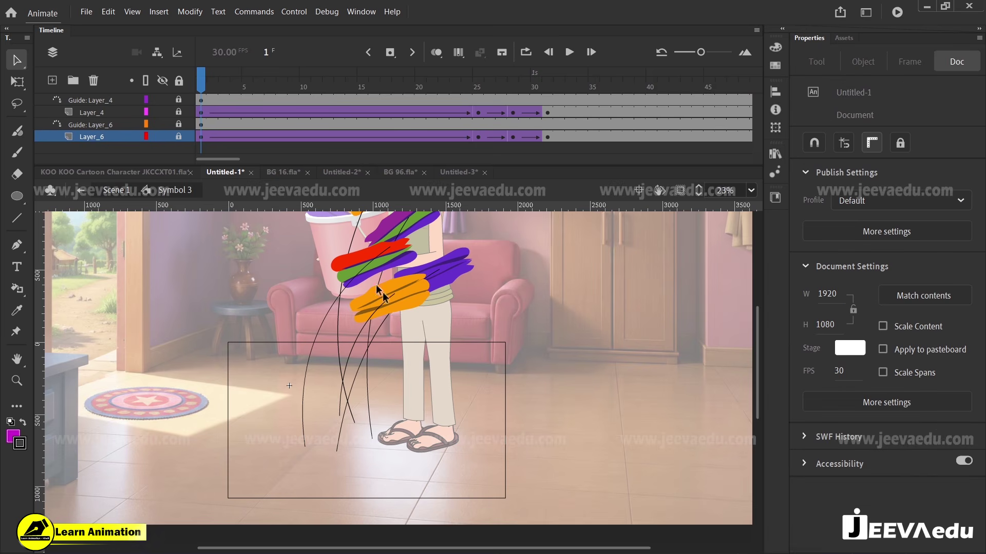
drag(223, 87, 357, 94)
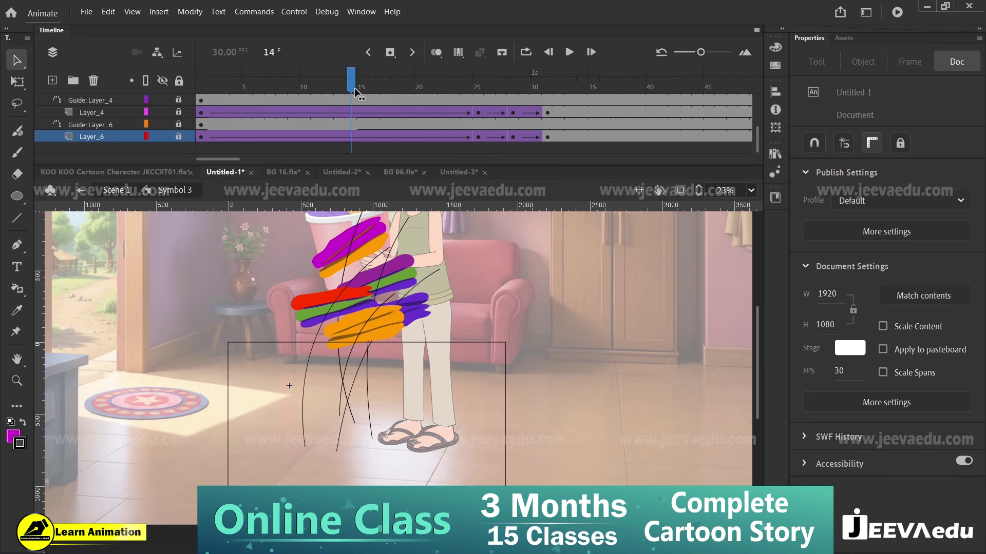
click(117, 190)
click(382, 318)
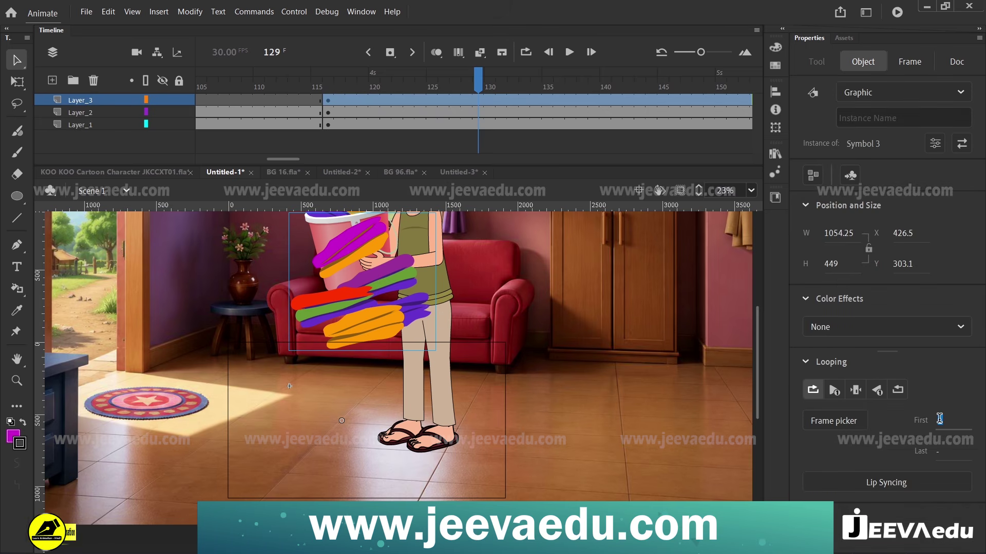
text(3)
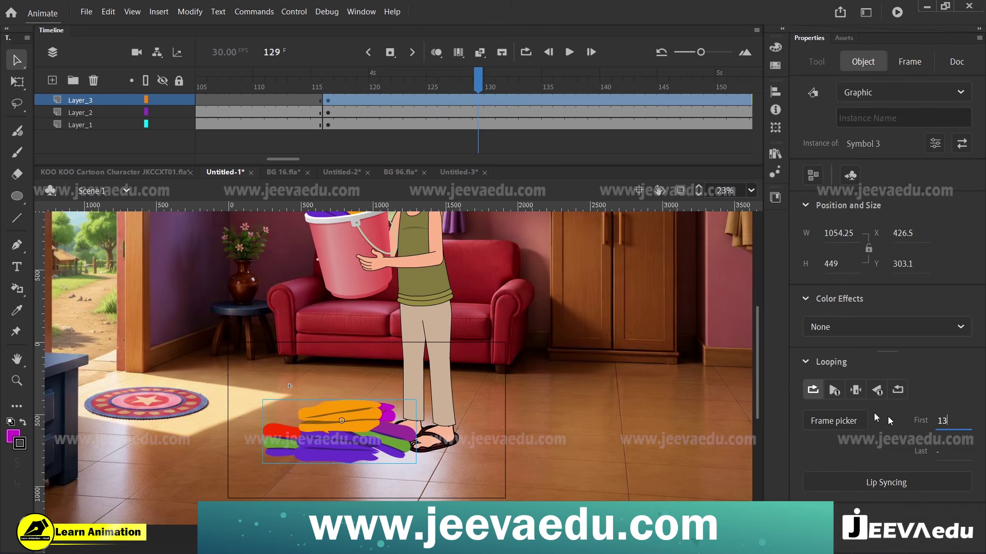
Step: Clip the view to the stage again and play from frame 110 to check the clothes' timing across the cut
drag(478, 85, 259, 98)
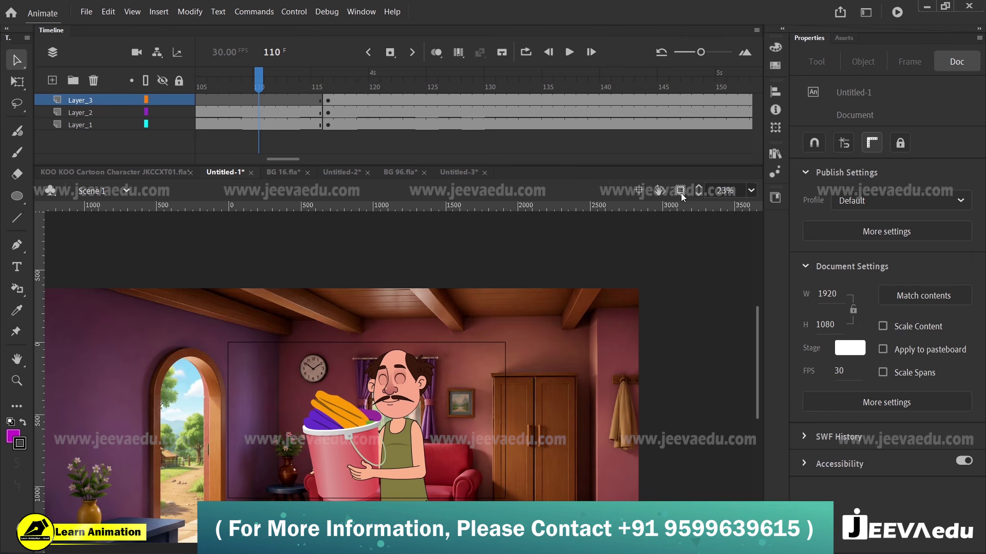
click(680, 193)
key(z)
click(378, 406)
drag(404, 457, 432, 417)
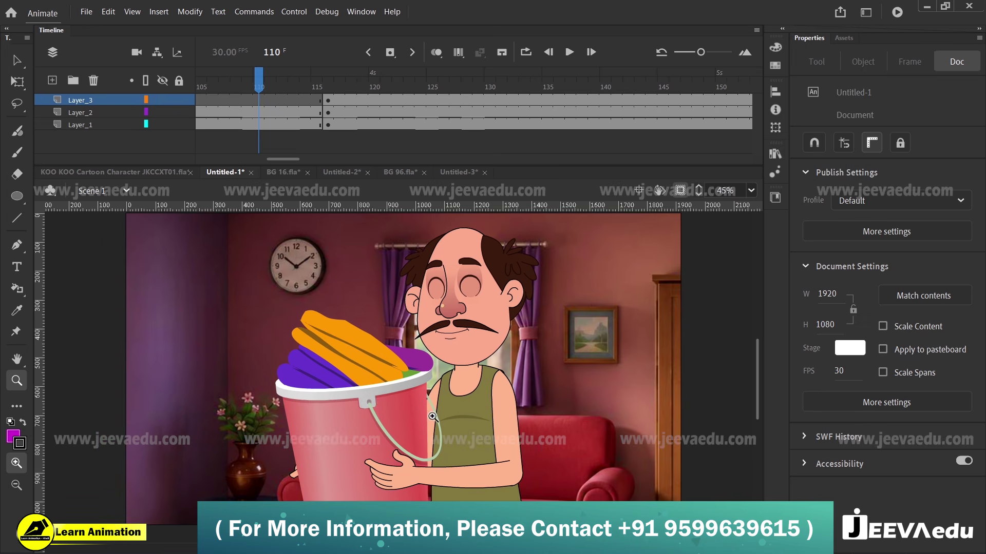
key(Return)
key(Return)
Step: Set the clothes instance's first looping frame to 7 at frame 116
drag(498, 73, 329, 117)
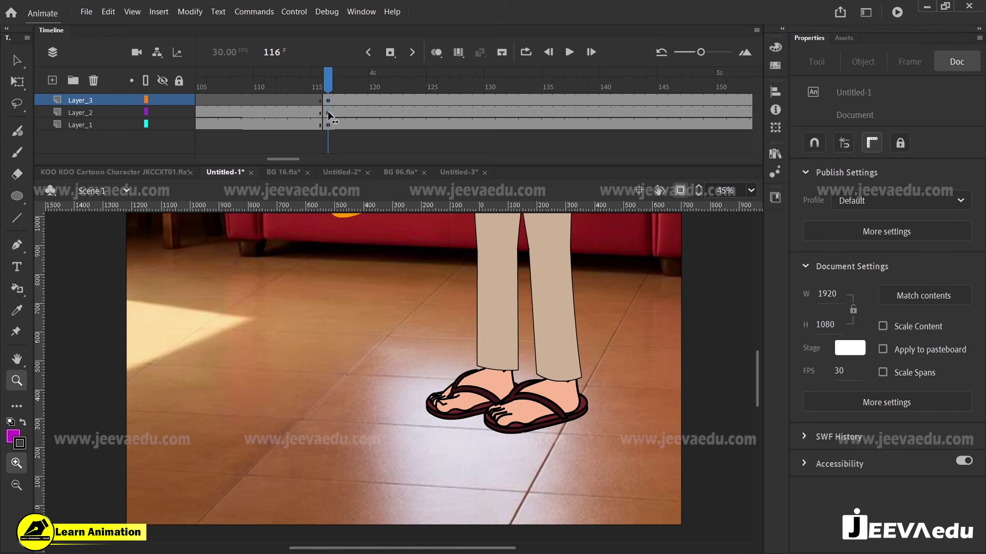
key(v)
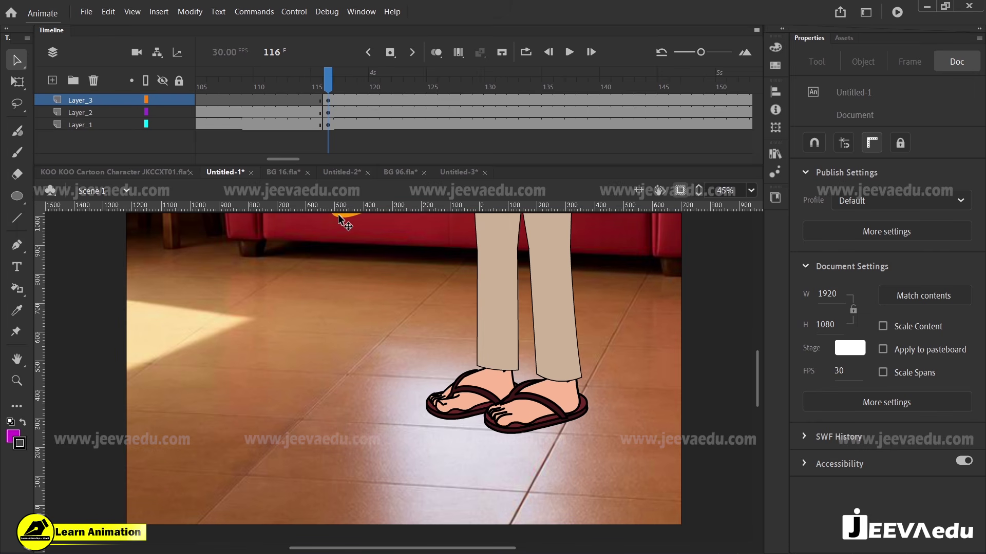
click(347, 218)
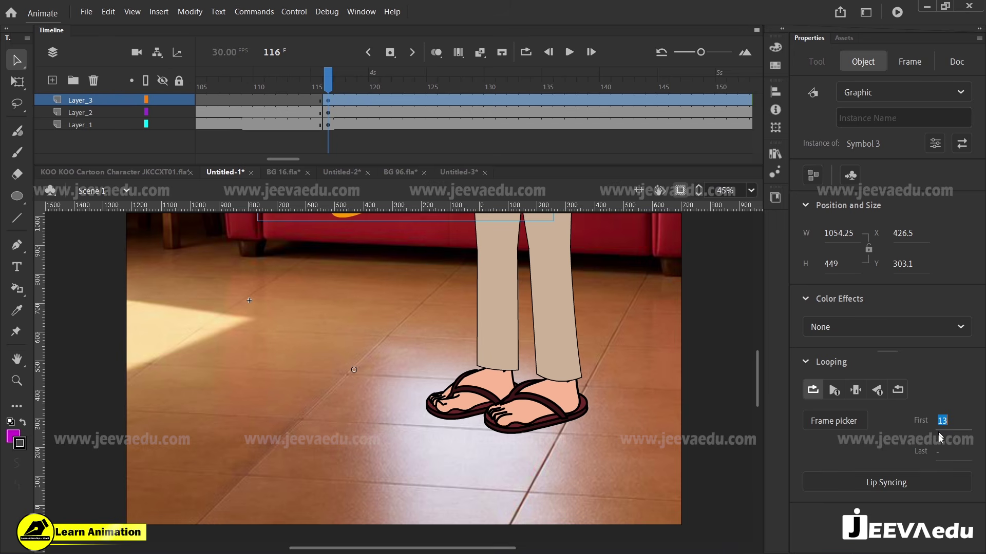
text(7)
key(Return)
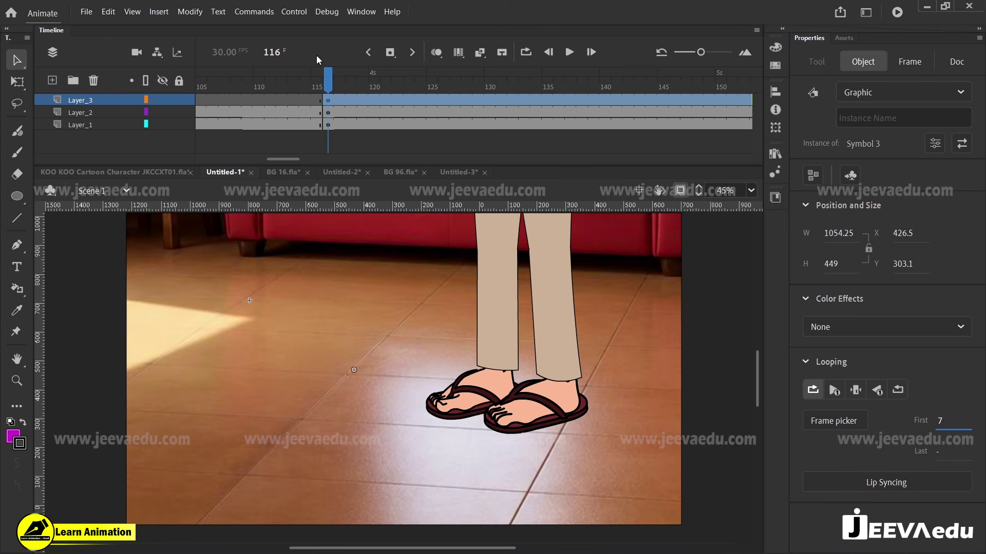
Step: Play the scene from frame 110 into the floor shot to check the clothes' adjusted fall timing
click(246, 100)
drag(246, 100, 263, 117)
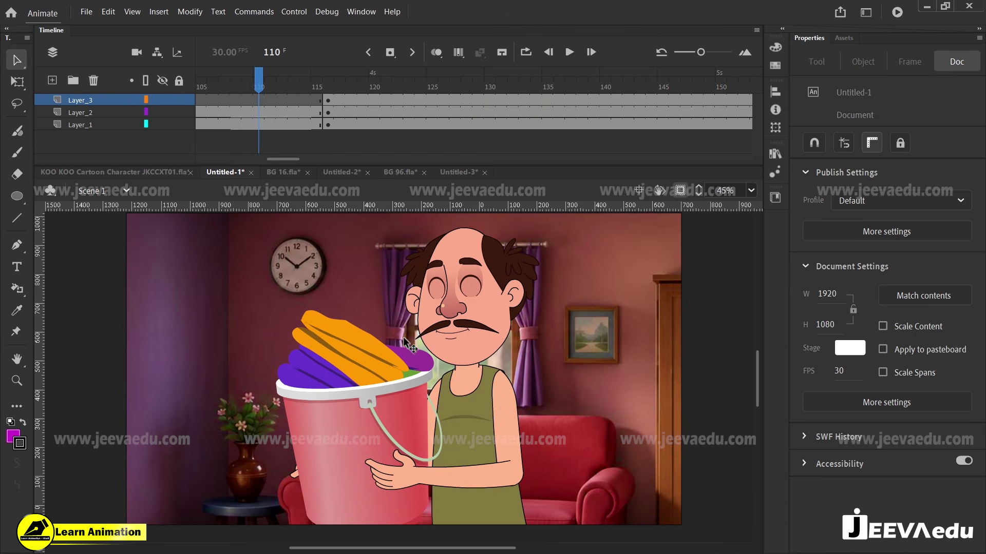
key(Return)
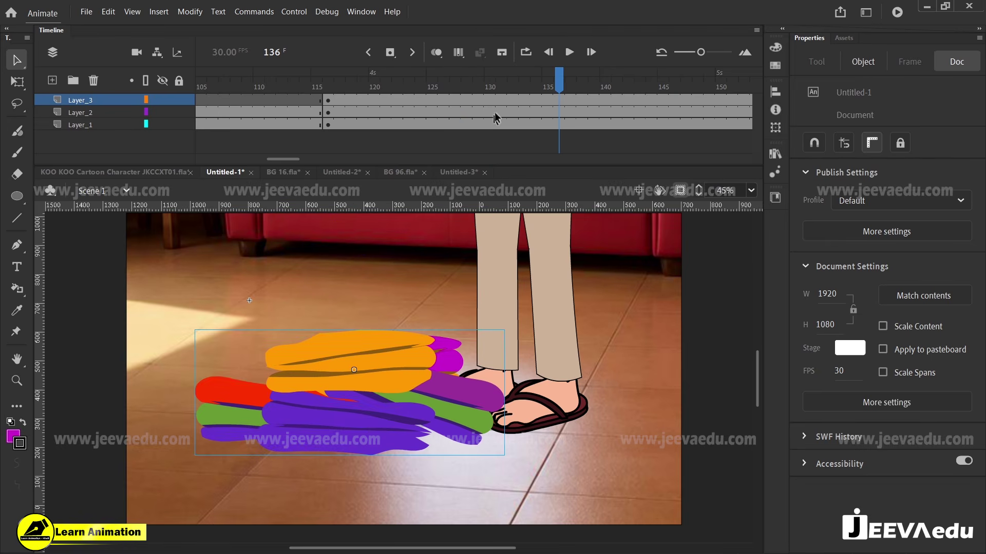
key(Return)
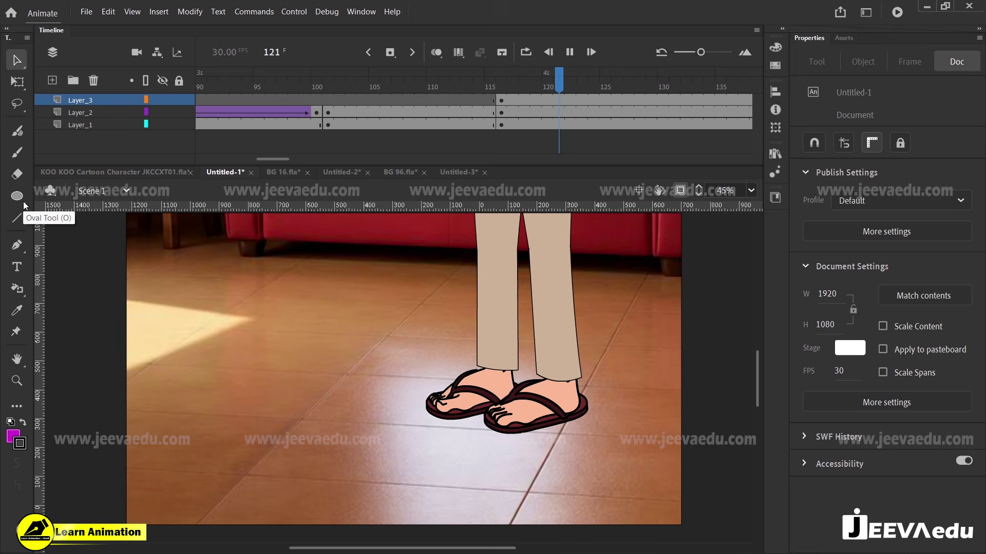
key(Return)
key(Return)
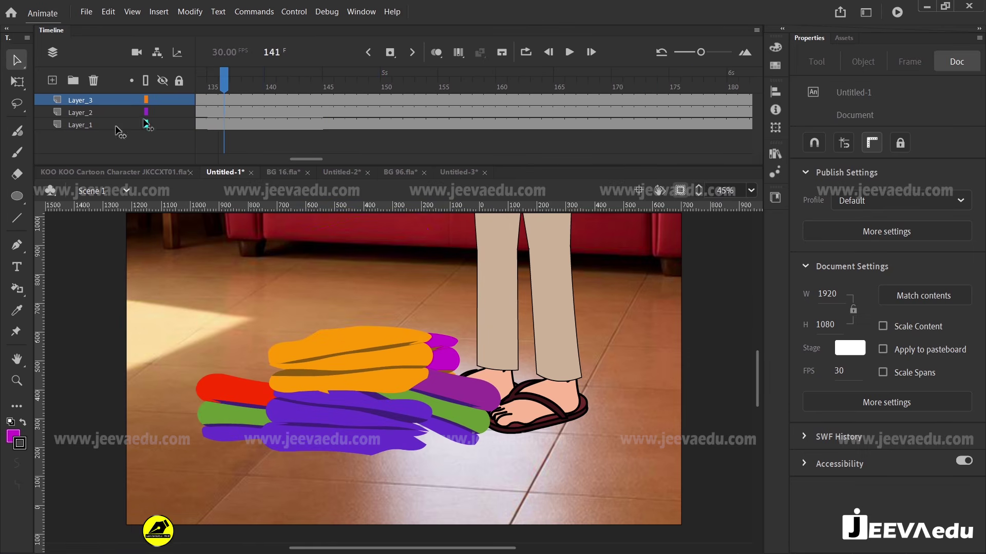
Step: Play the scene from frame 1 through the cut to the floor shot to check the overall flow
drag(0, 222, 0, 222)
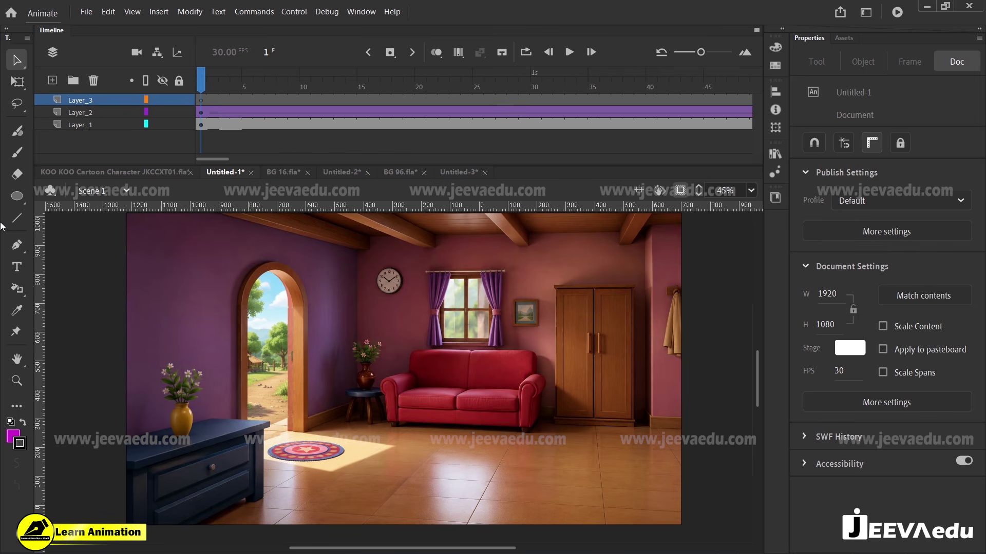
key(Return)
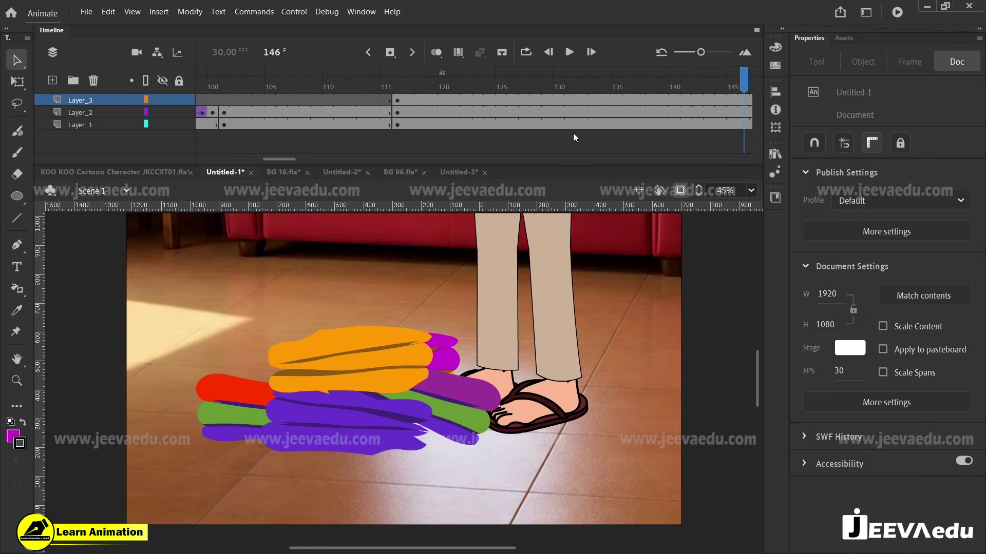
drag(511, 89, 169, 154)
key(Return)
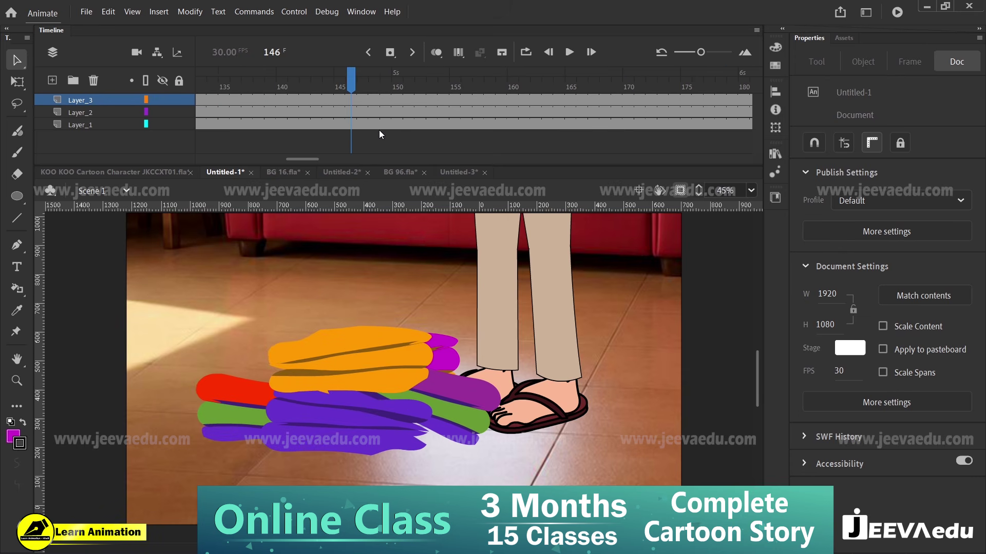
drag(351, 87, 52, 147)
key(Return)
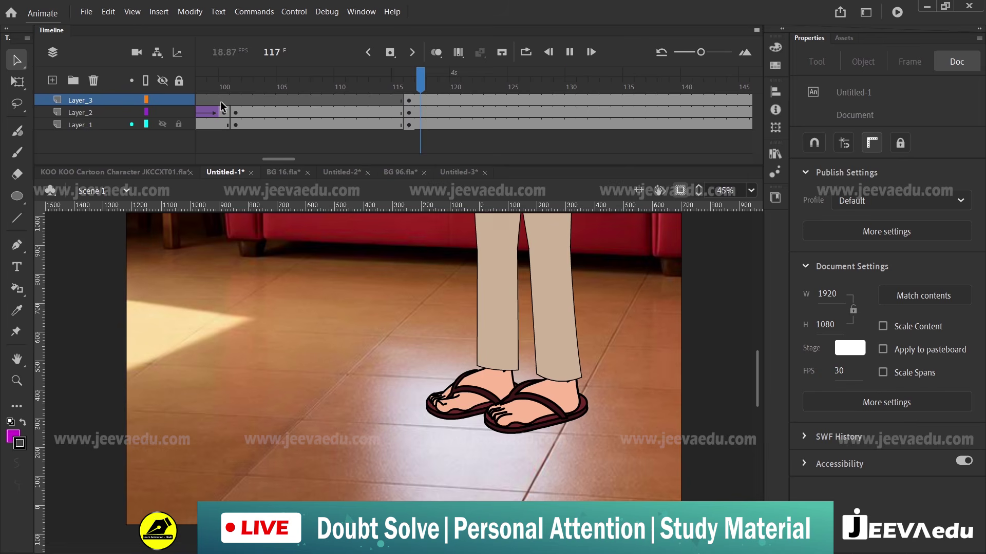
Step: Replay the scene from around frame 112 to check how the clothes drop and land beside the feet
drag(326, 79, 95, 130)
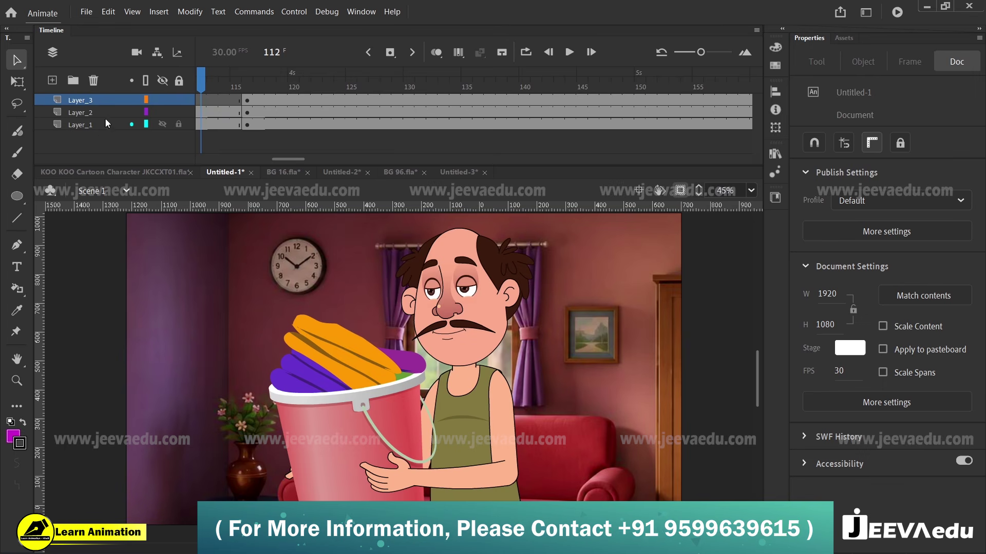
key(Return)
key(Return)
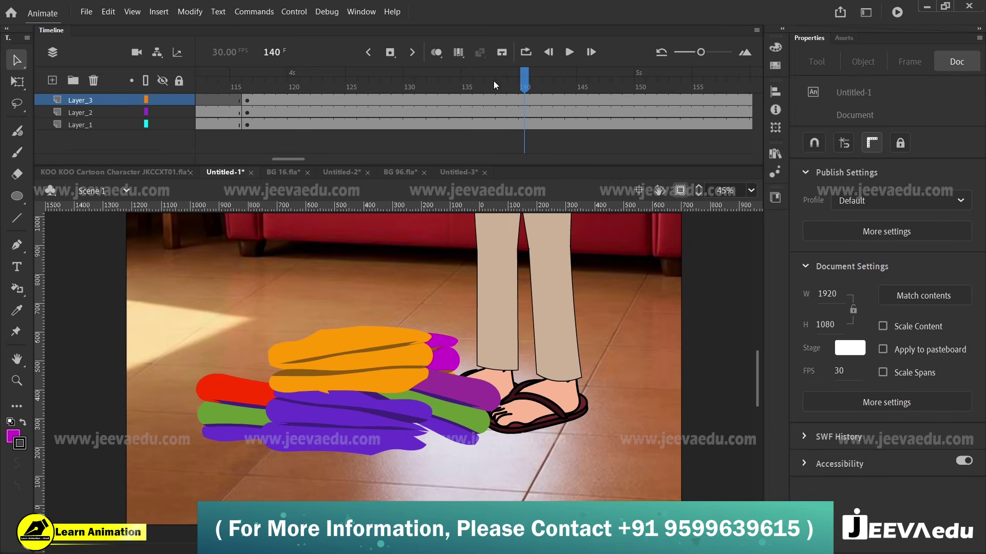
drag(494, 81, 293, 114)
key(Return)
key(Return)
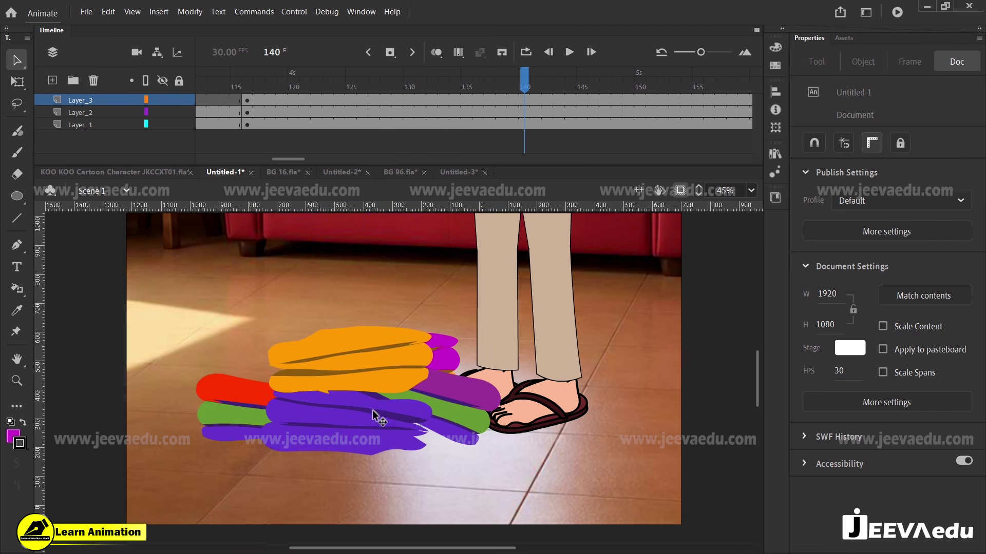
Step: Scrub the landing squash between frames 25 and 31 inside the clothes symbol, then play the landing in Scene 1
double_click(369, 380)
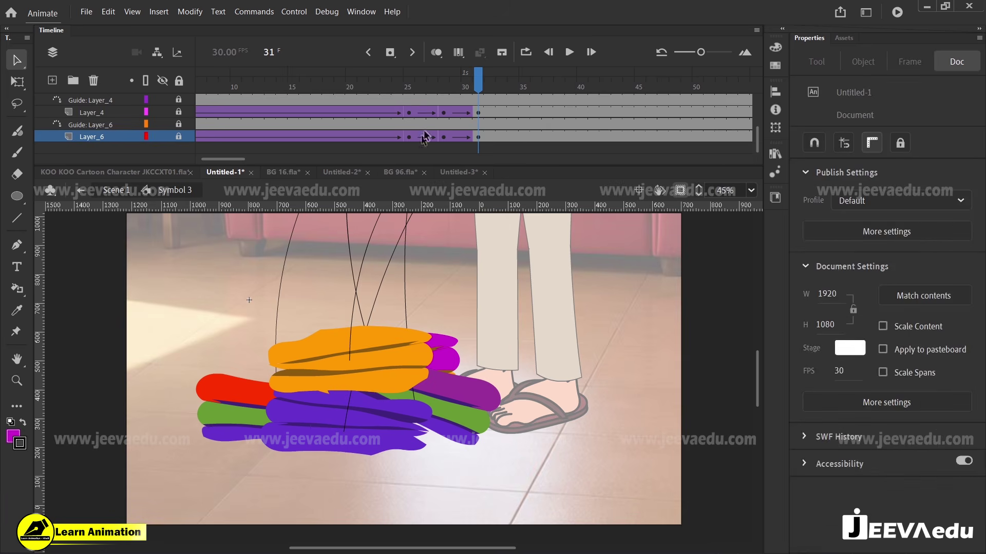
mouse_move(450, 86)
mouse_down()
mouse_move(280, 103)
mouse_move(399, 124)
mouse_move(349, 138)
mouse_move(408, 147)
mouse_up()
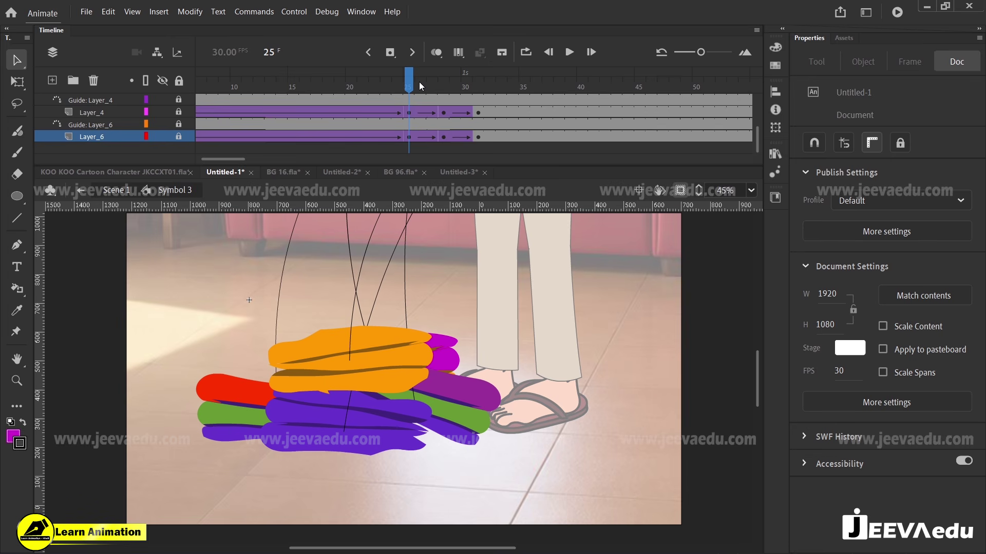
mouse_move(418, 82)
mouse_down()
mouse_move(410, 95)
mouse_move(450, 109)
mouse_move(402, 122)
mouse_move(460, 139)
mouse_up()
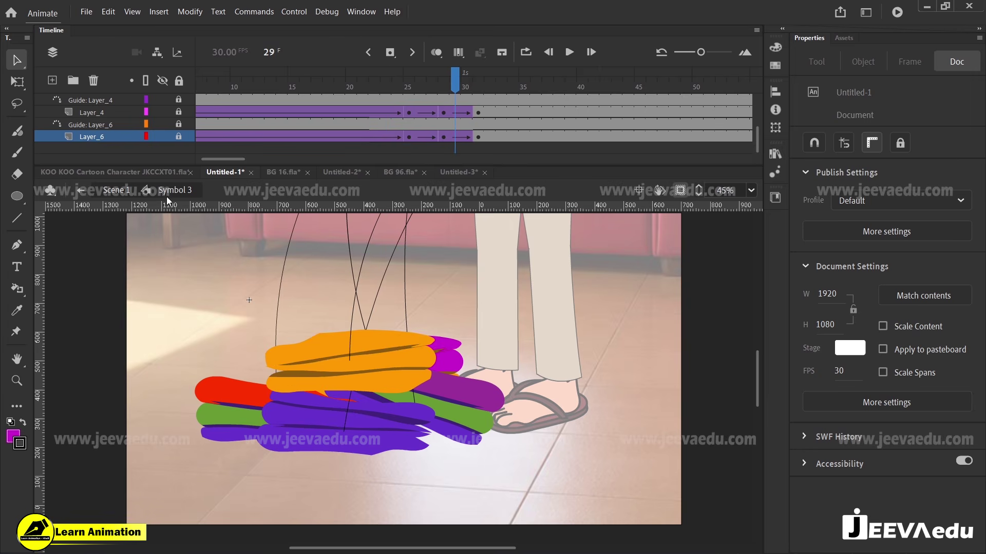
click(116, 189)
mouse_move(223, 100)
mouse_down()
mouse_move(208, 100)
mouse_move(528, 103)
mouse_move(221, 122)
mouse_move(581, 123)
mouse_move(202, 120)
mouse_move(224, 92)
mouse_move(479, 123)
mouse_up()
key(Return)
Step: Inside the clothes symbol, add a new layer beneath Layer_6 and insert a blank keyframe at frame 25
double_click(378, 411)
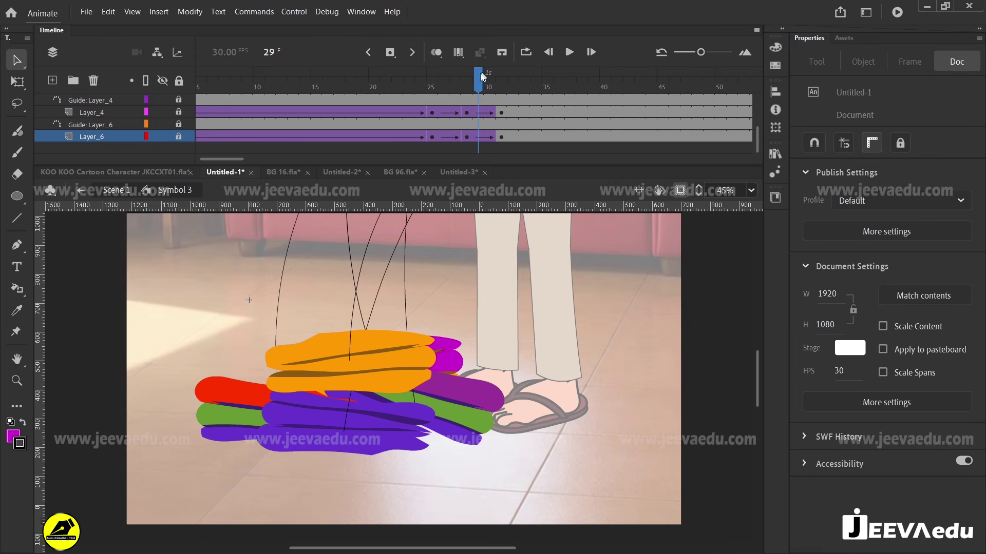
drag(481, 77, 432, 136)
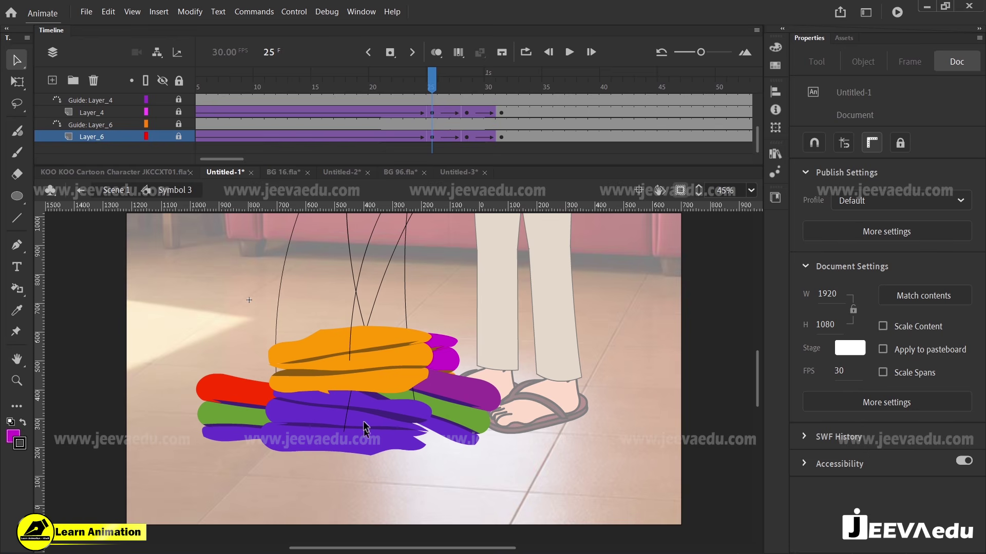
scroll(392, 121, up, 4)
scroll(393, 121, down, 4)
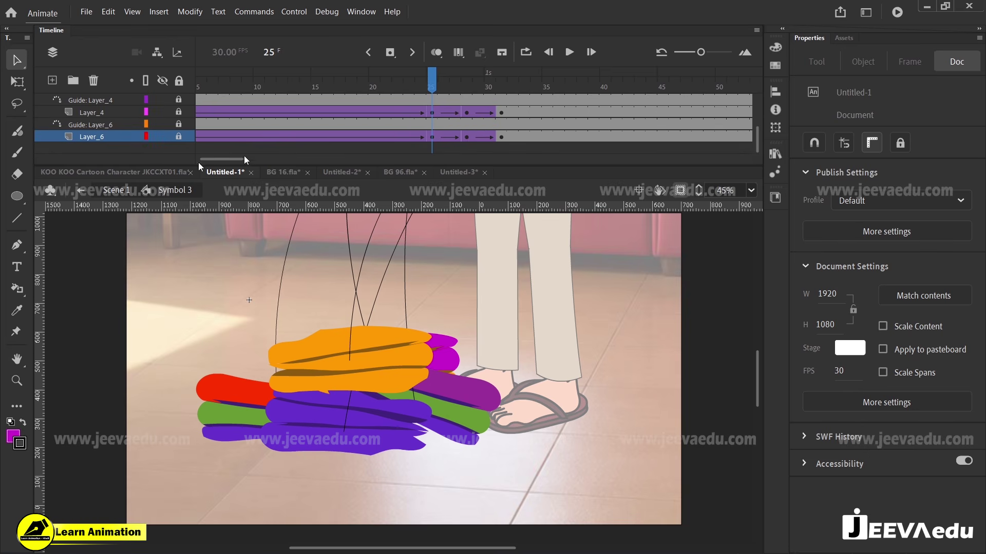
click(52, 80)
drag(93, 139, 94, 155)
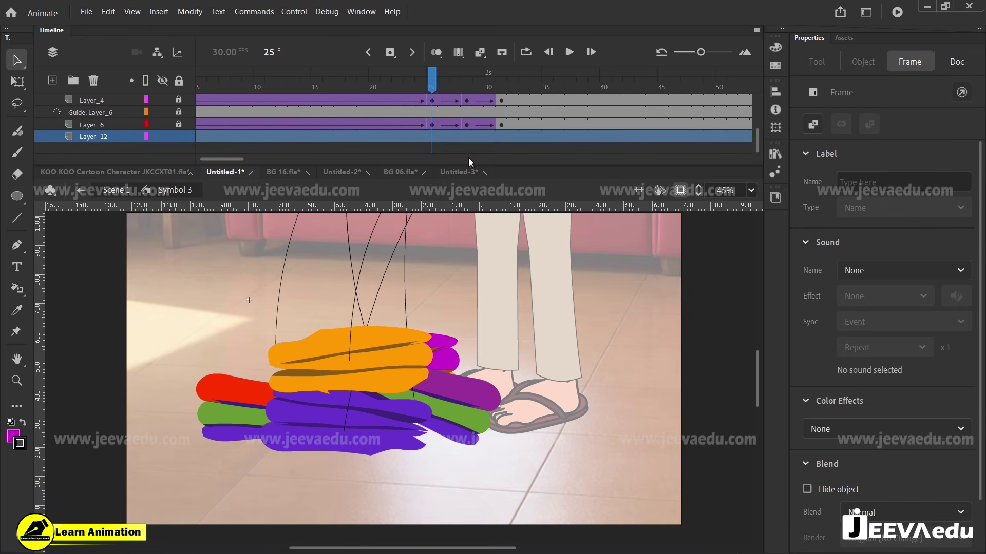
click(433, 137)
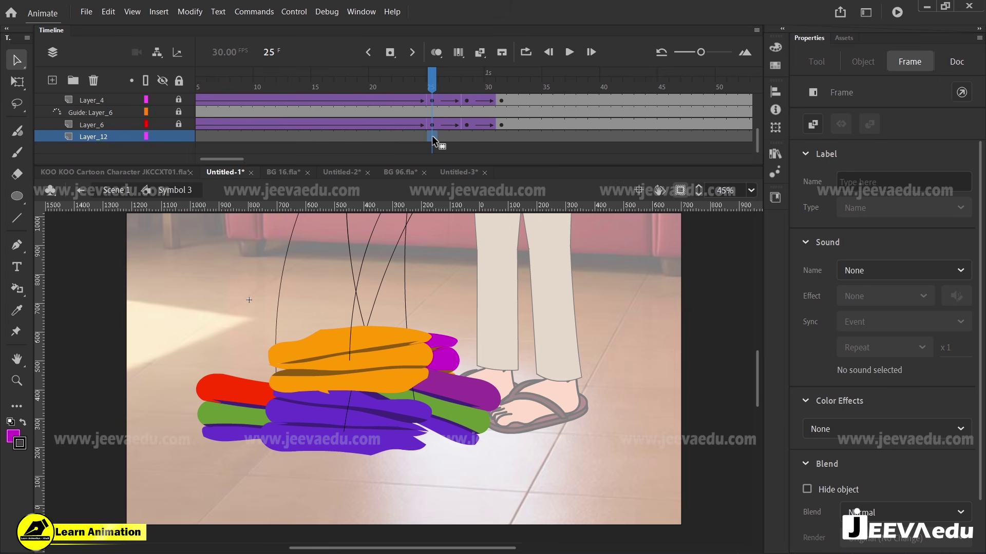
key(F7)
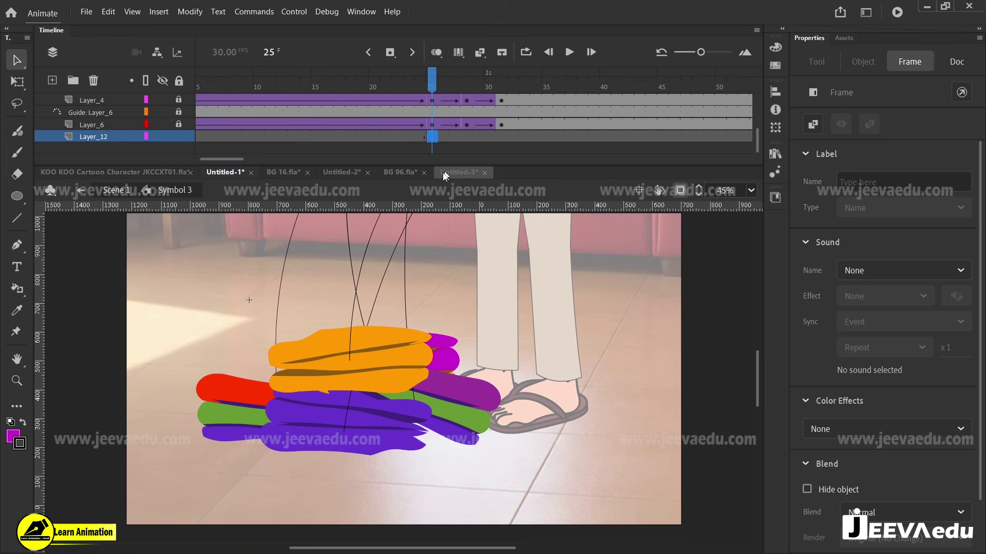
Step: Draw a black-filled circle about 599 px across beneath the clothes on the new layer and remove its outline
click(17, 198)
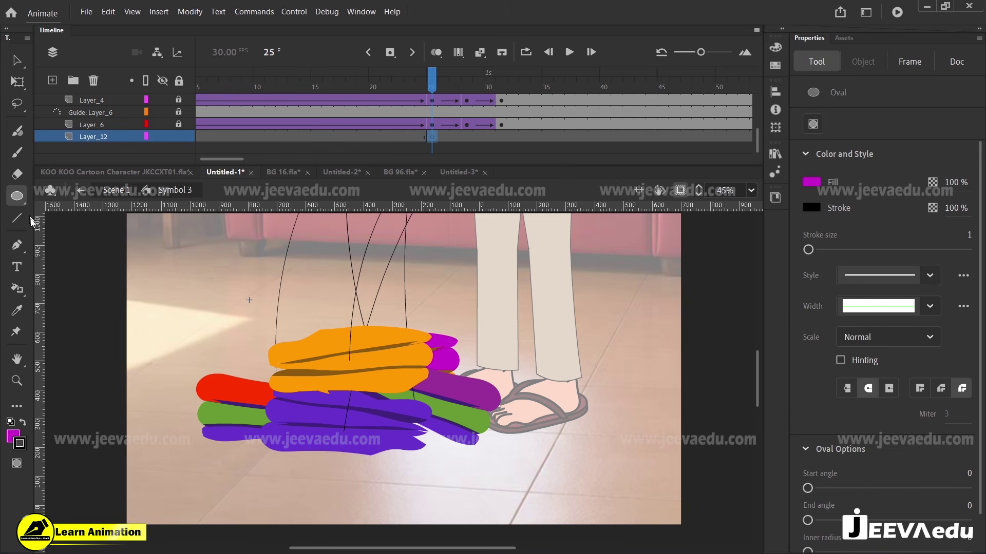
click(16, 441)
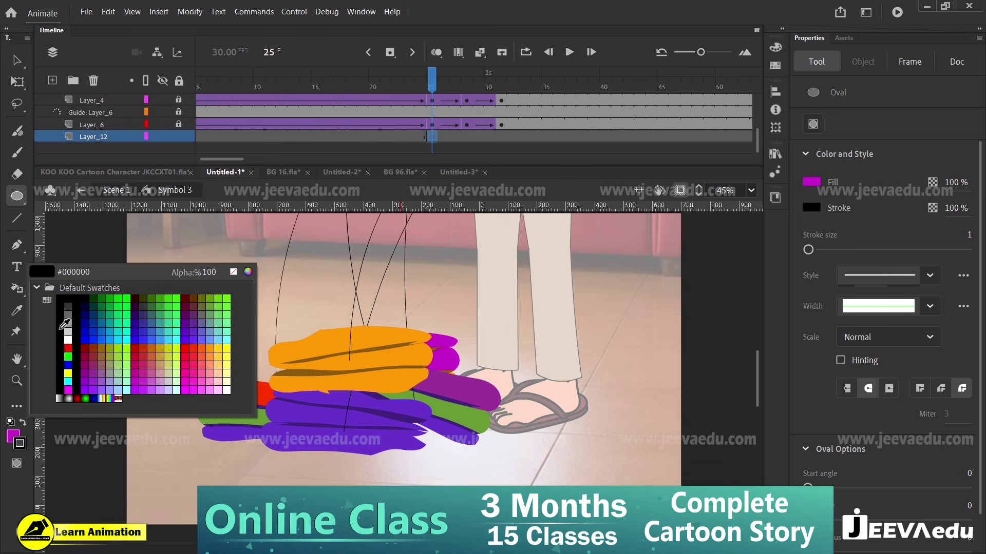
click(60, 327)
click(14, 437)
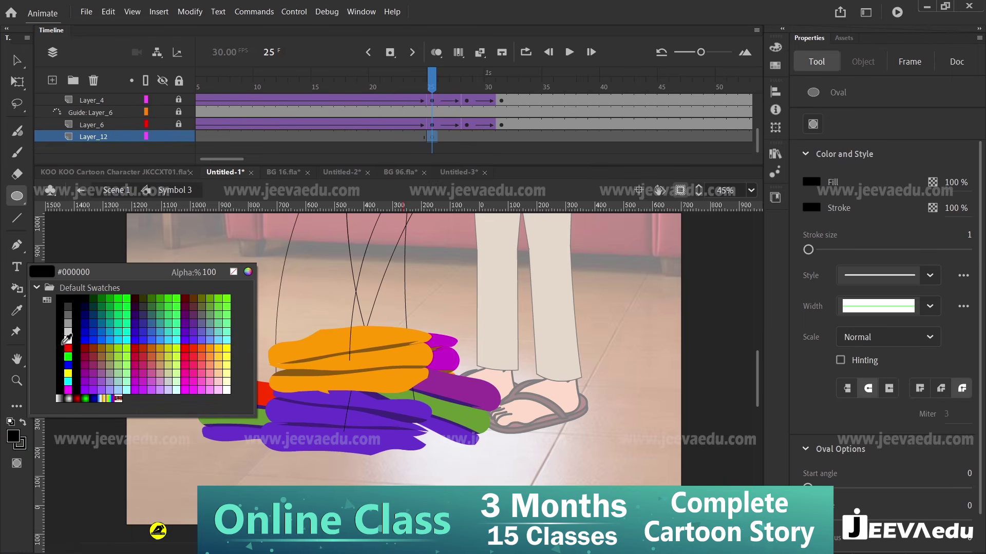
click(65, 315)
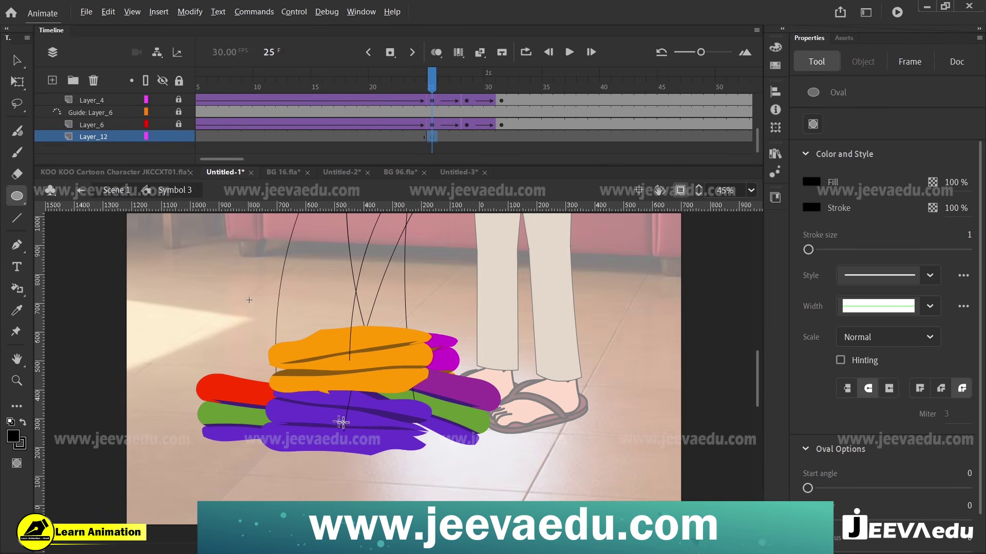
drag(309, 413, 390, 498)
key(v)
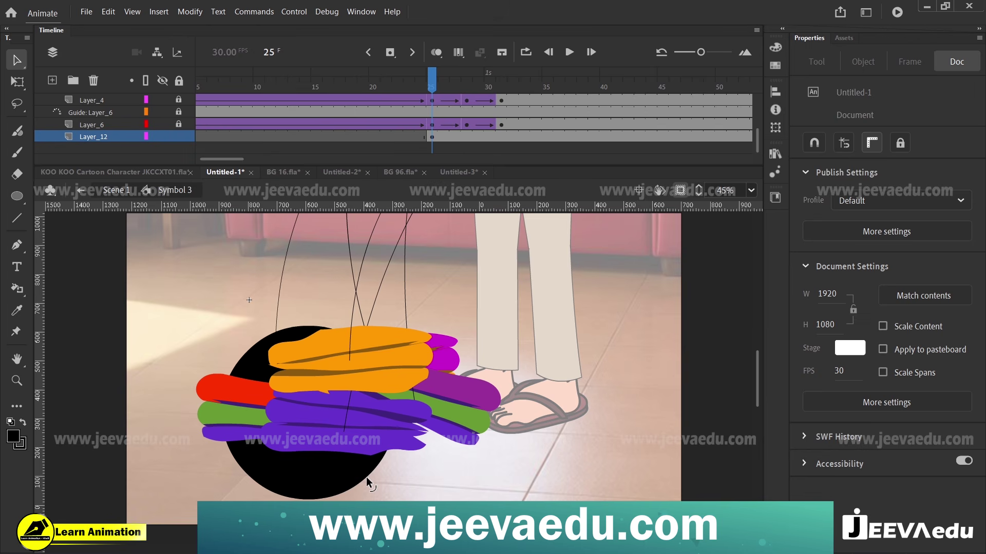
click(366, 477)
key(Delete)
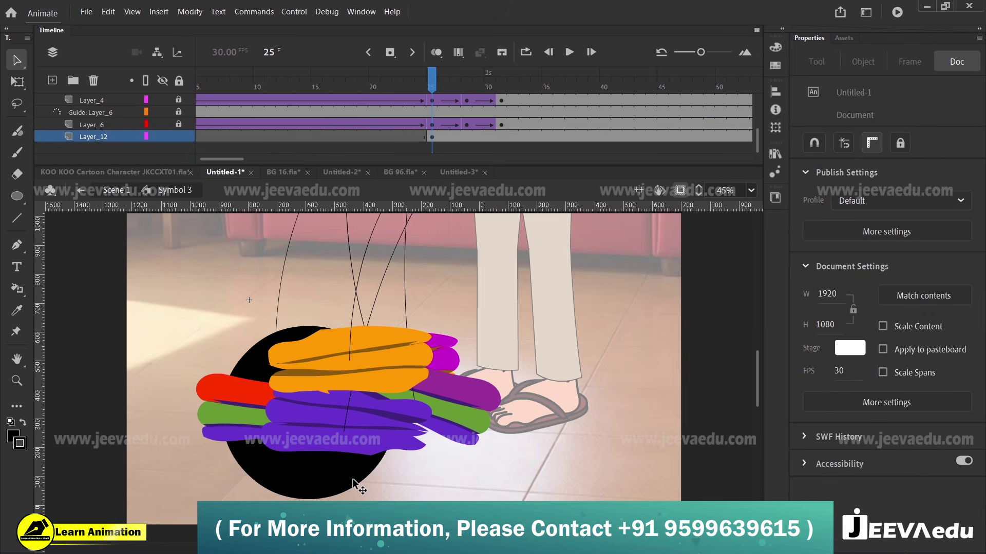
Step: Convert the black circle to a graphic symbol named Symbol 9
click(352, 478)
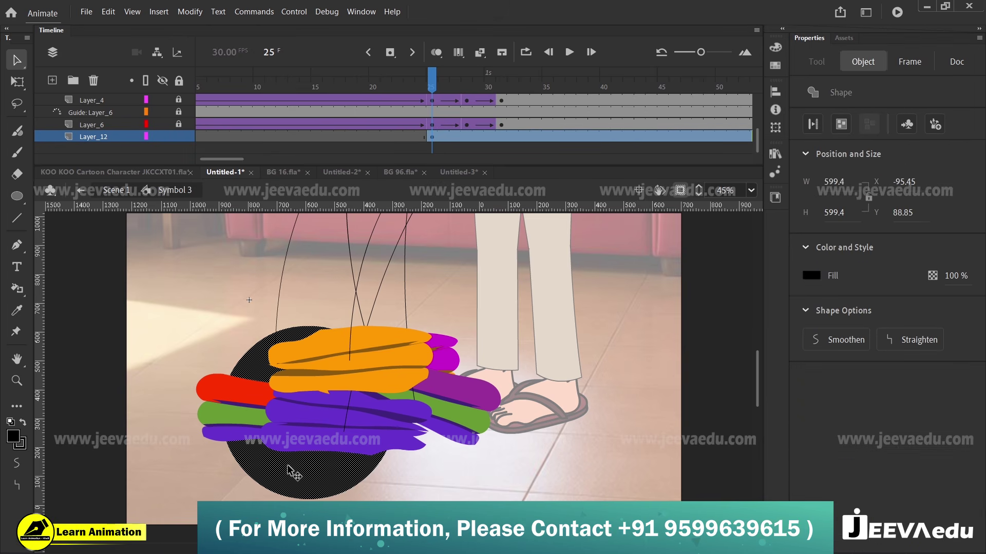
key(F8)
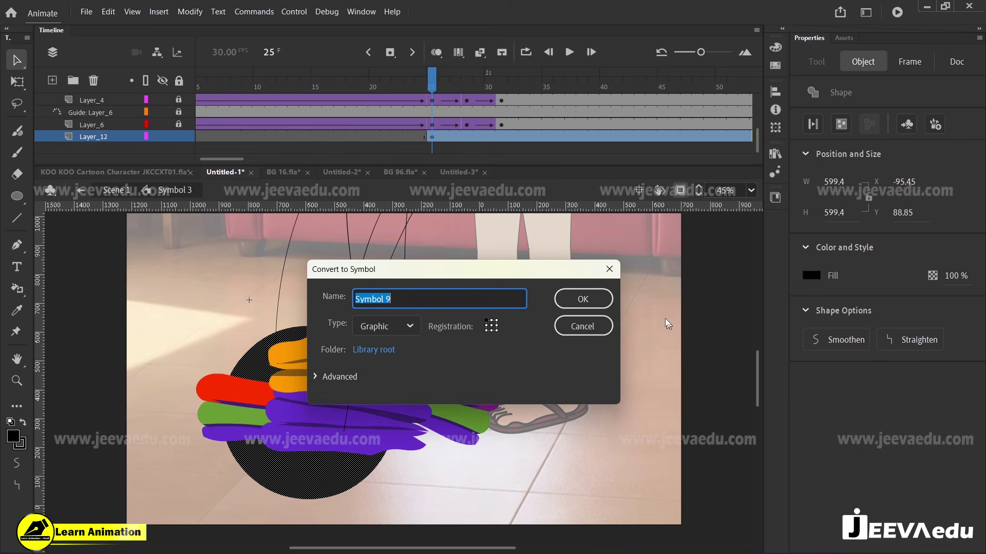
click(595, 300)
Step: Stretch and flatten the circle into a ground-shadow ellipse about 1101 by 246 px and position it under the clothes pile
key(q)
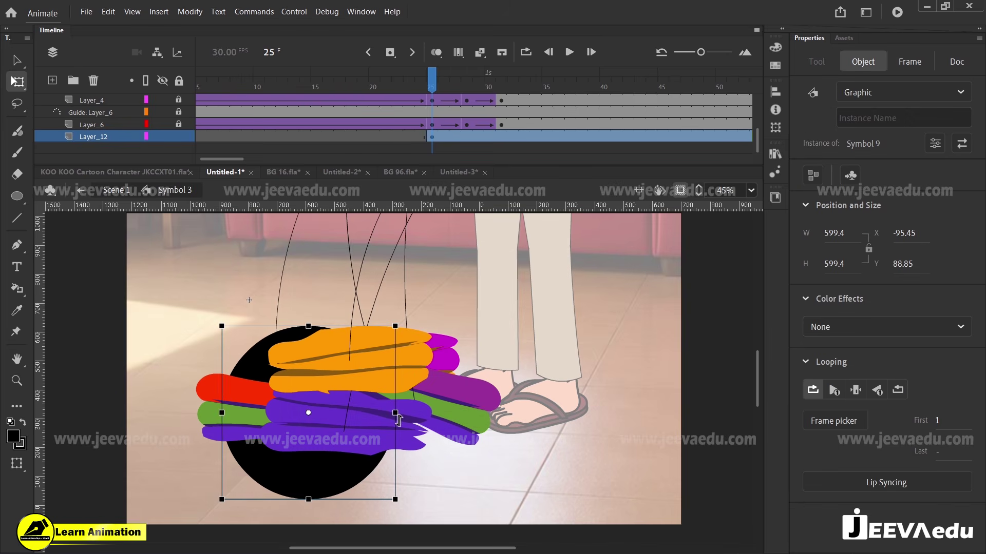
drag(395, 414, 457, 414)
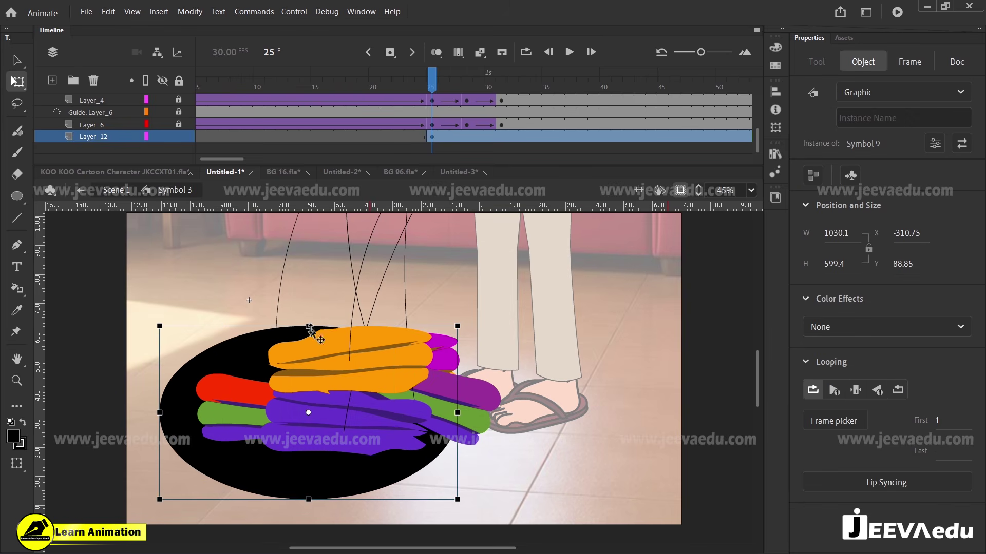
drag(307, 327, 308, 428)
drag(353, 475, 383, 461)
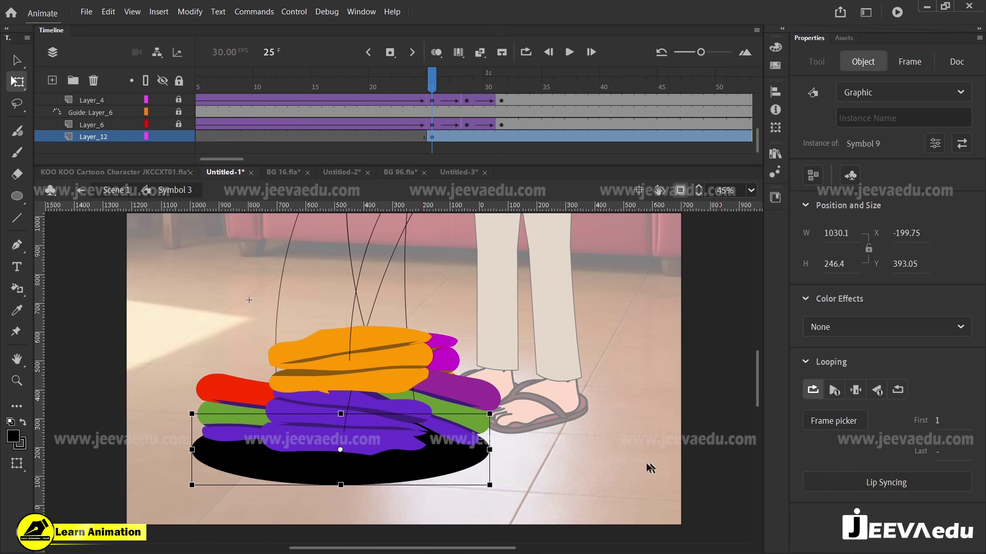
mouse_move(496, 449)
mouse_down()
mouse_move(484, 464)
mouse_move(484, 455)
mouse_up()
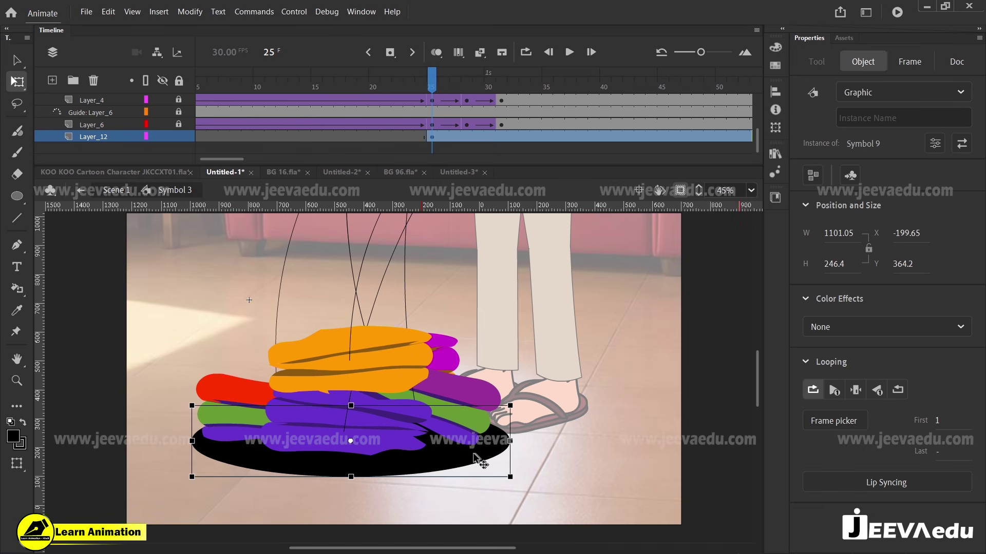
Step: Apply an Alpha colour effect of 20% to the shadow symbol
click(876, 327)
click(834, 431)
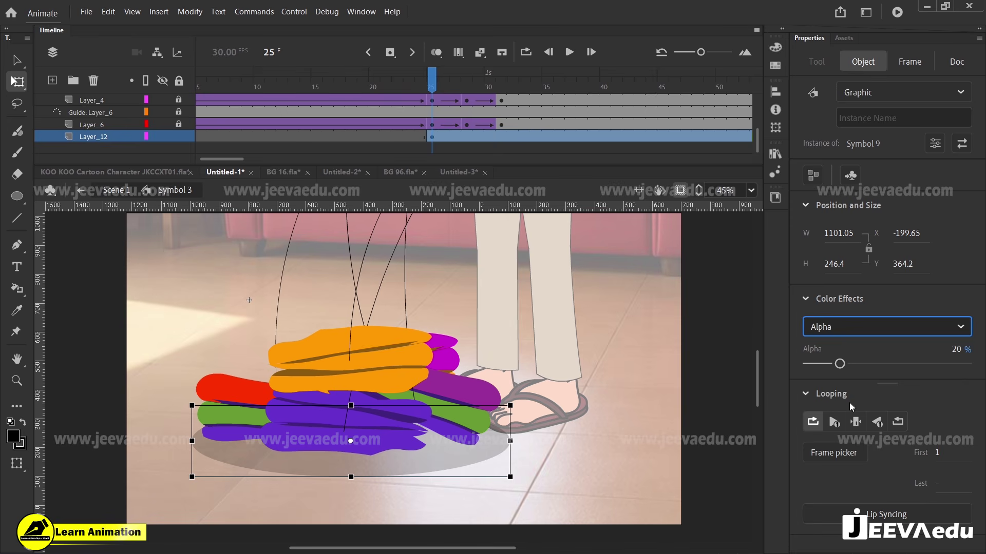
drag(843, 364, 838, 366)
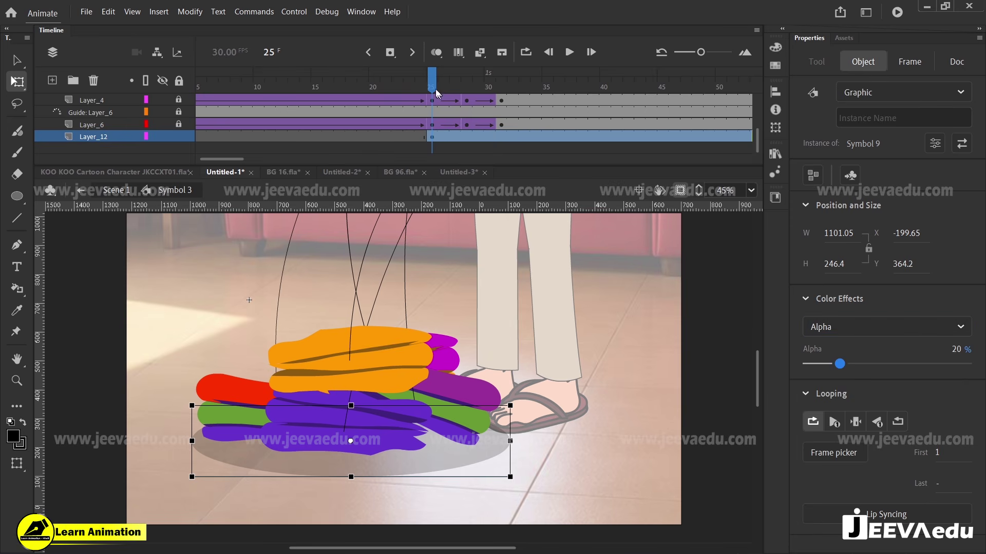
Step: Try to keyframe the shadow at frames 28 and 31 and link the keyframes with classic tweens
click(385, 87)
drag(385, 88, 455, 106)
click(468, 139)
key(F6)
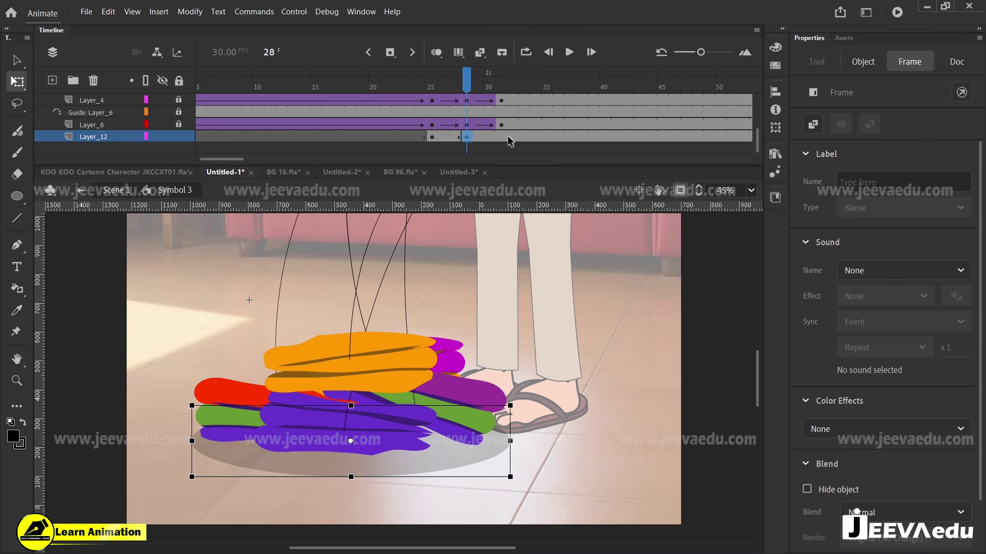
click(503, 139)
key(F6)
drag(455, 138, 477, 138)
right_click(467, 138)
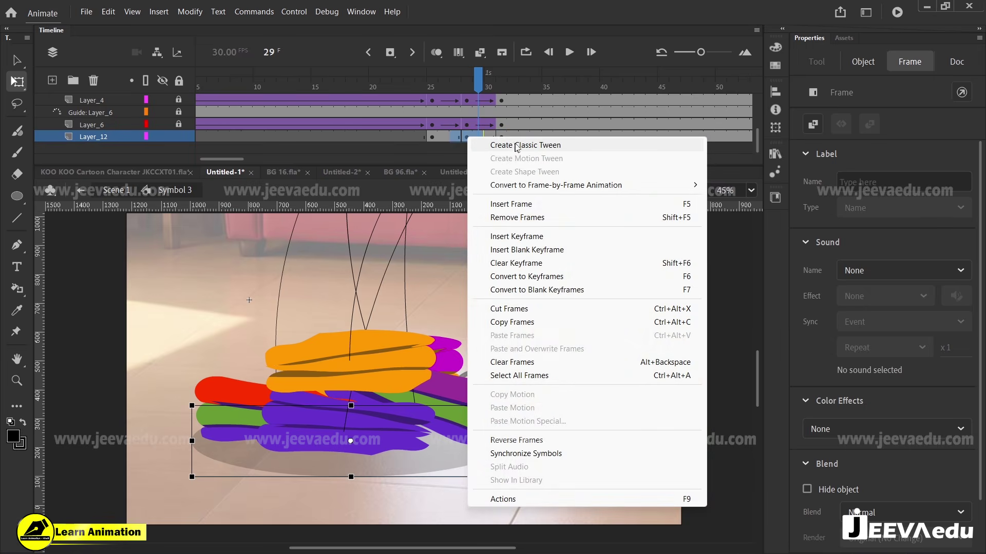
click(470, 138)
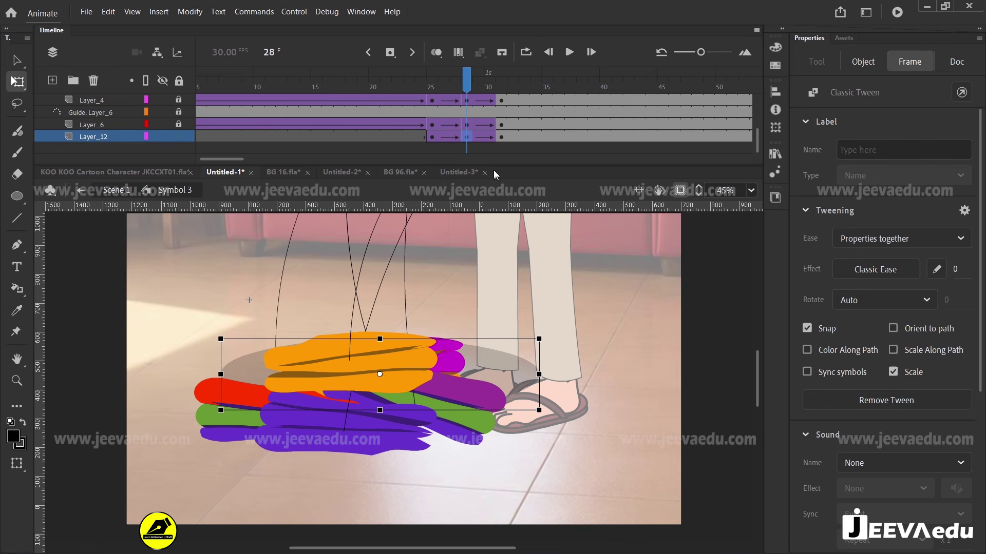
Step: Undo the shadow's classic tweens and its keyframes at frames 28 and 31
key(ctrl+z)
key(ctrl+z)
key(ctrl+z)
key(ctrl+z)
key(ctrl+z)
key(ctrl+z)
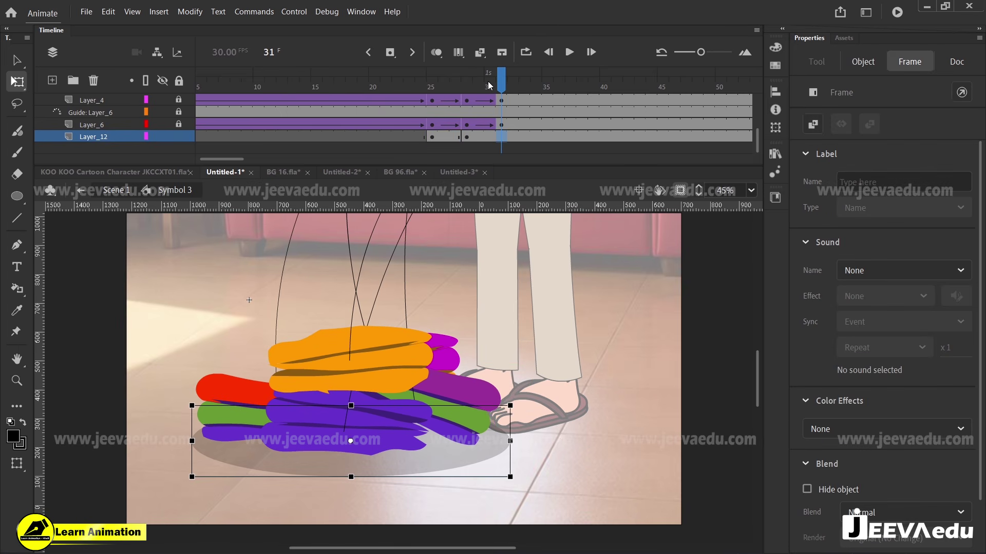
drag(469, 86, 514, 112)
drag(459, 137, 464, 139)
key(v)
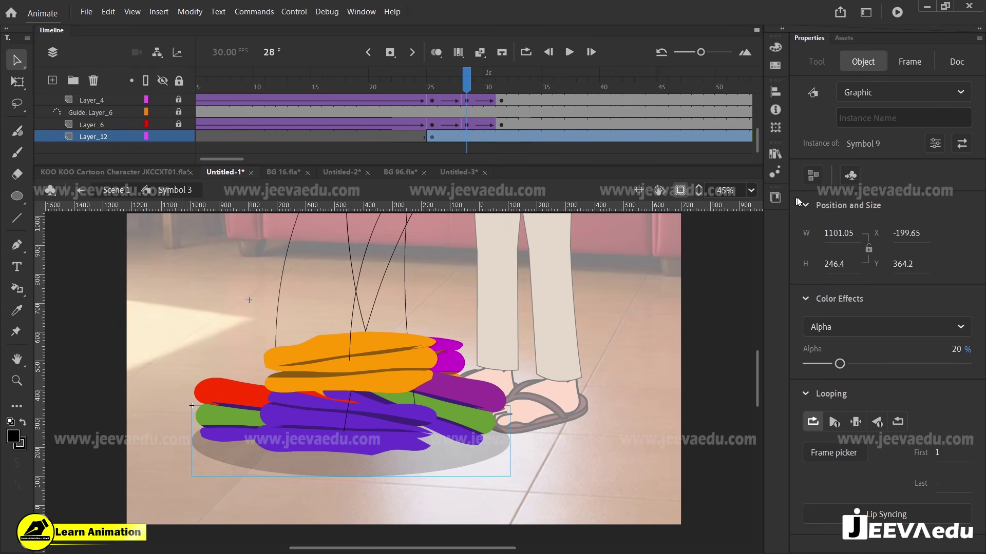
Step: Try again to keyframe the shadow at frames 28 and 31, add classic tweens, and move the shadow at frame 28
click(467, 138)
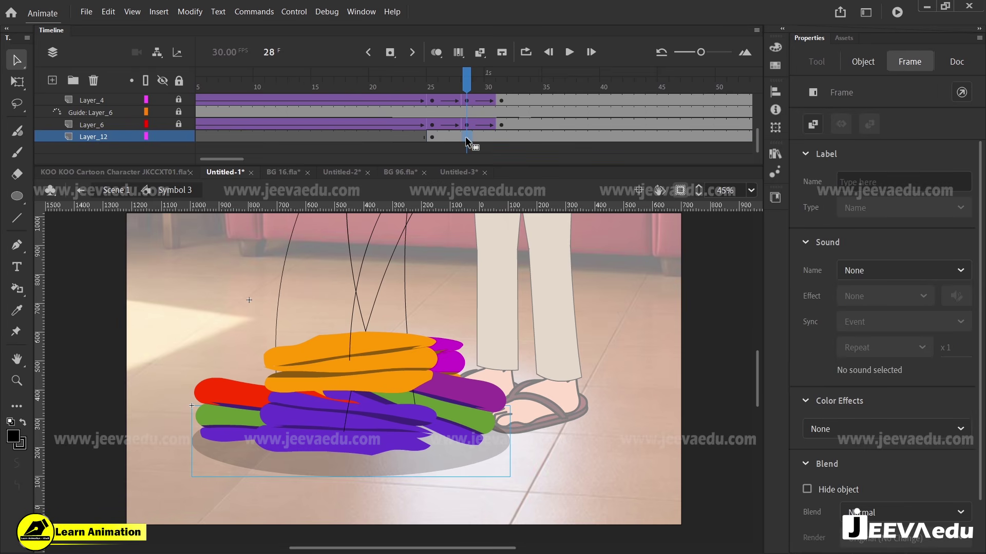
click(502, 137)
key(F6)
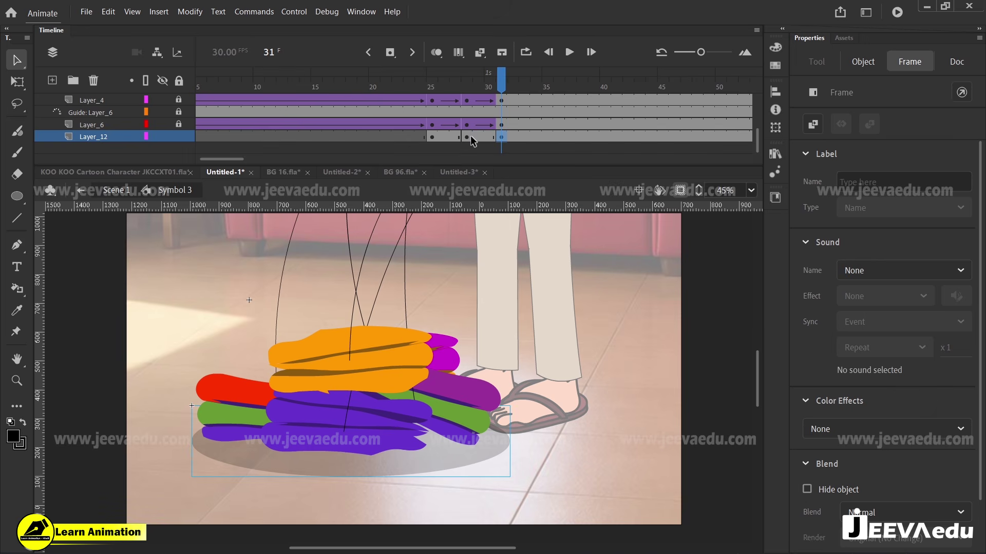
click(476, 138)
right_click(473, 138)
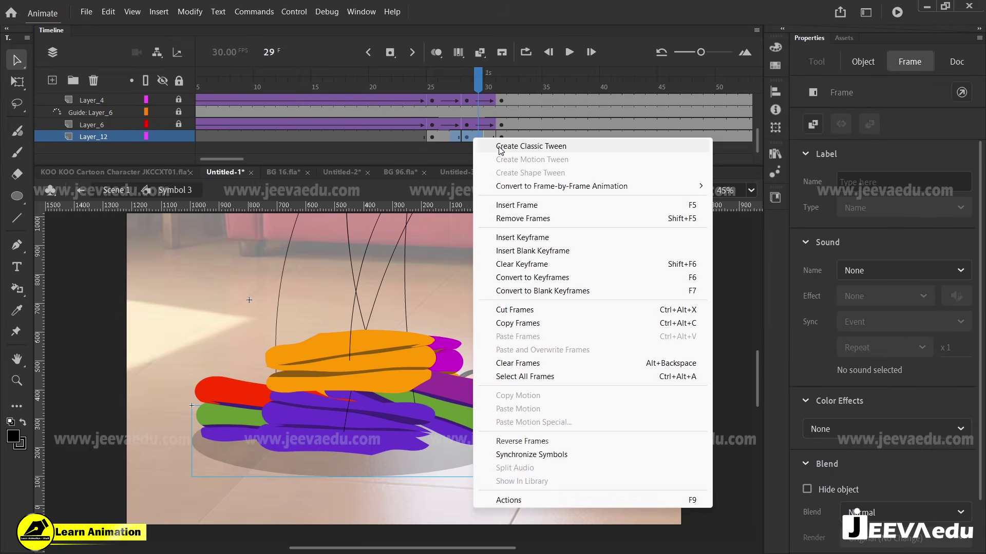
click(493, 146)
click(465, 138)
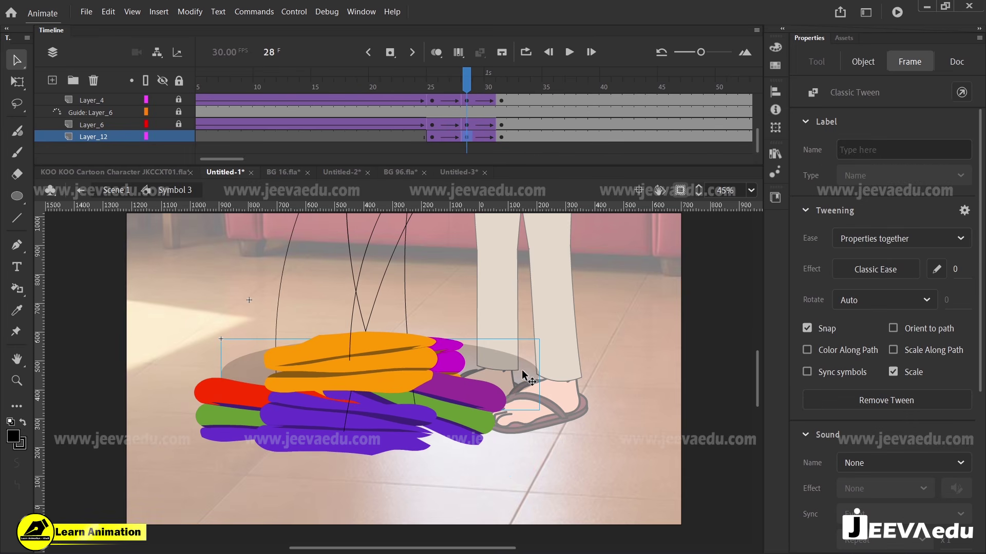
drag(521, 369, 516, 306)
Step: Undo the second attempt's shadow move, tweens and added keyframes
key(ctrl+z)
key(ctrl+z)
key(ctrl+z)
key(ctrl+z)
key(ctrl+z)
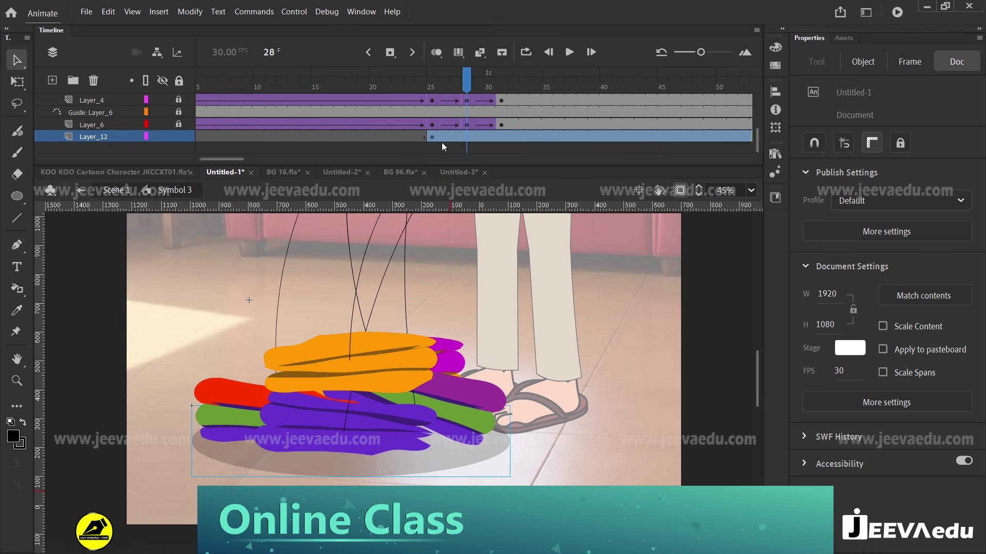
Step: Delete the shadow from frame 25, undo the deletion, and deselect it
click(435, 137)
click(547, 401)
click(504, 443)
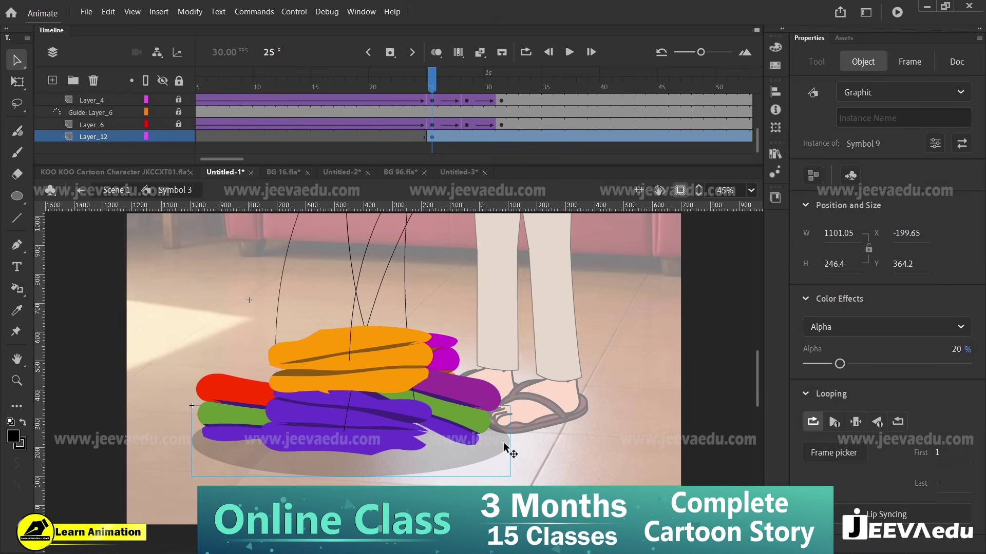
key(Delete)
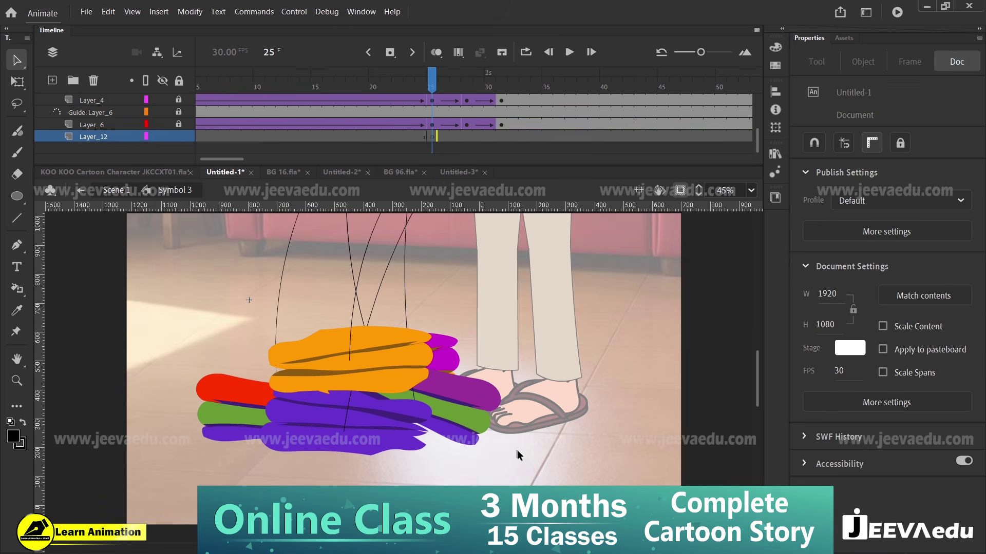
click(432, 138)
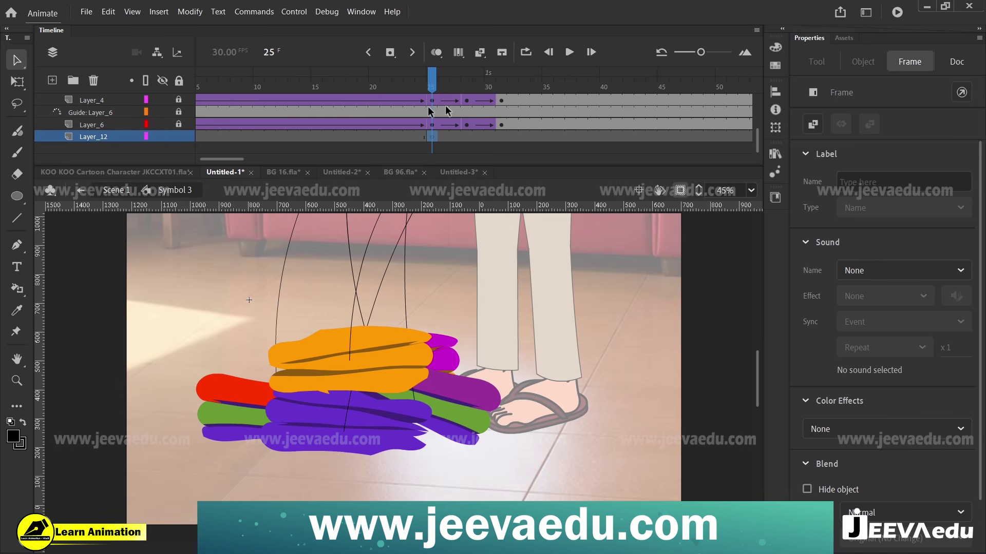
click(483, 149)
key(ctrl+z)
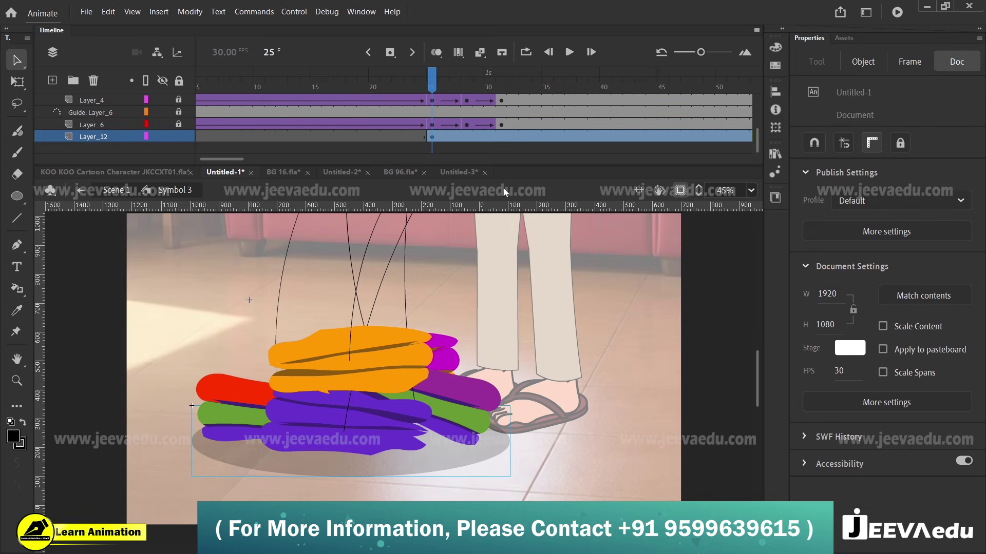
click(549, 195)
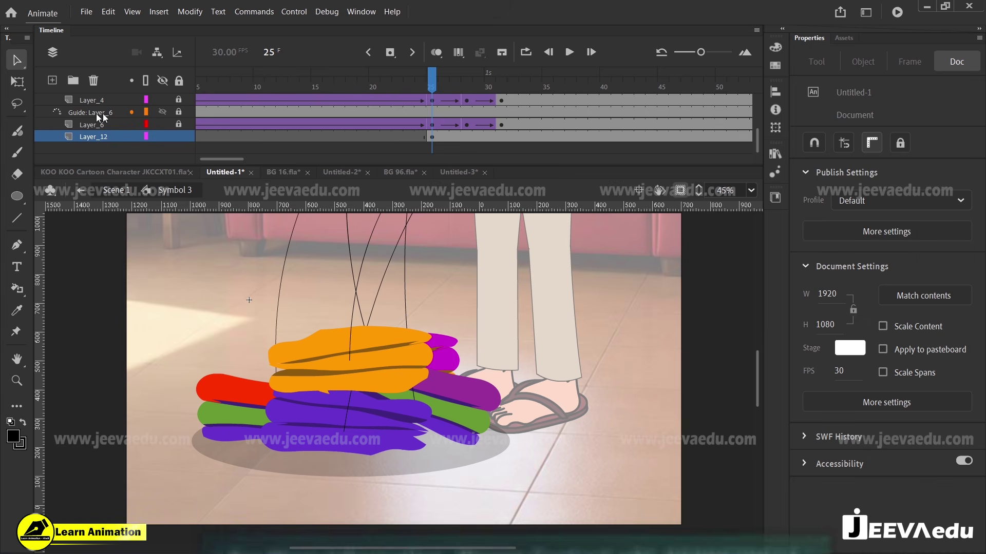
Step: Move the shadow layer, Layer_12, out of the guide group so it becomes a normal layer beneath Layer_6
click(75, 137)
click(41, 152)
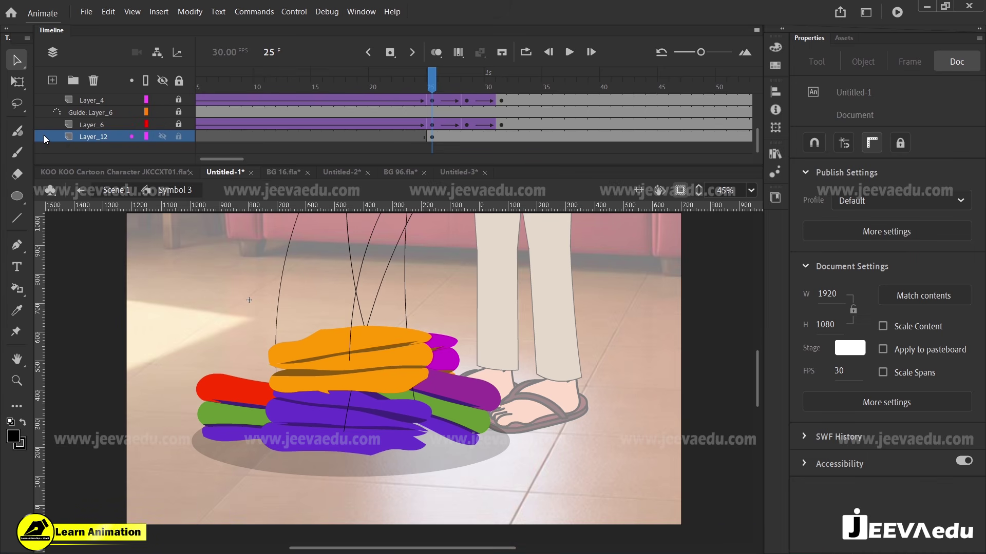
drag(45, 137, 46, 144)
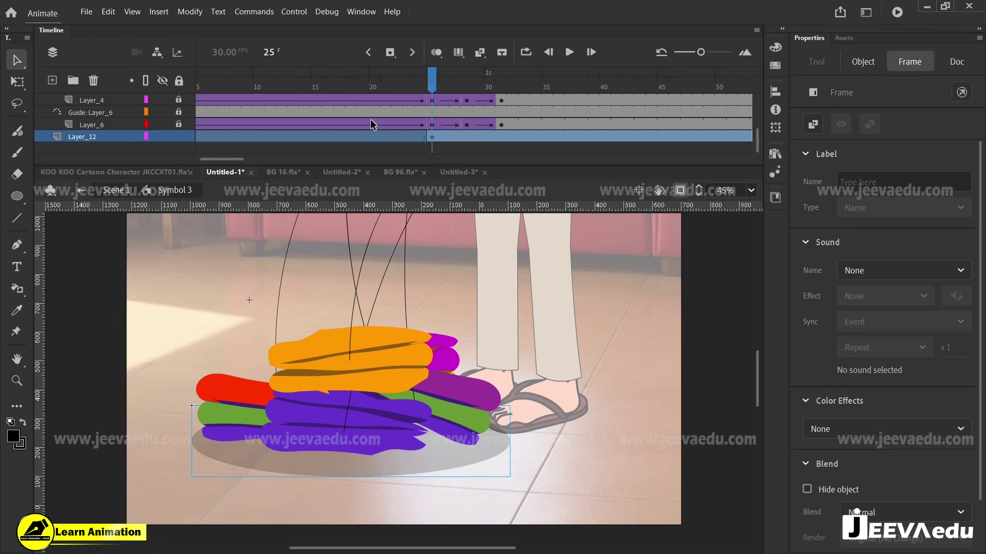
Step: Add shadow keyframes at frames 28 and 31 on Layer_12 and create classic tweens between its keyframes
click(467, 324)
key(q)
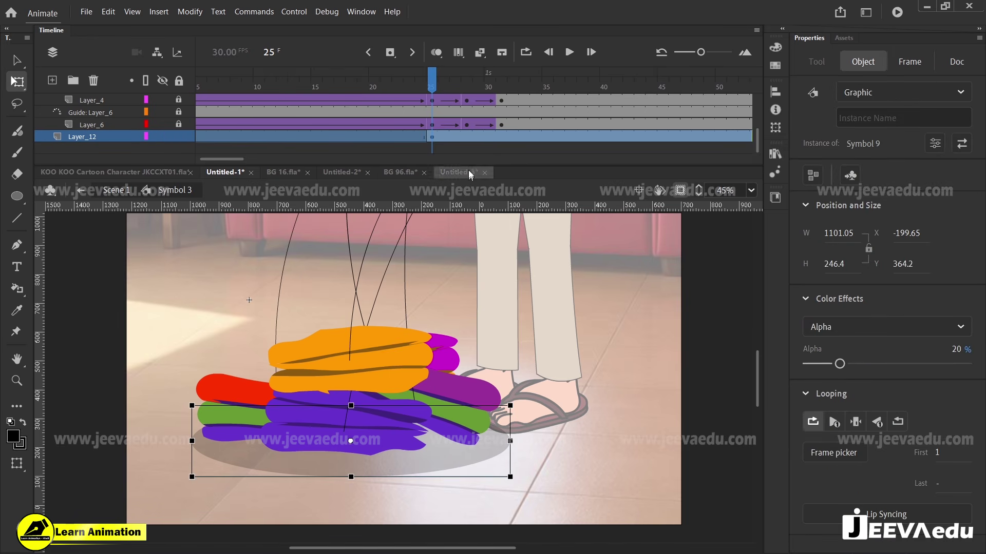
click(463, 137)
key(F6)
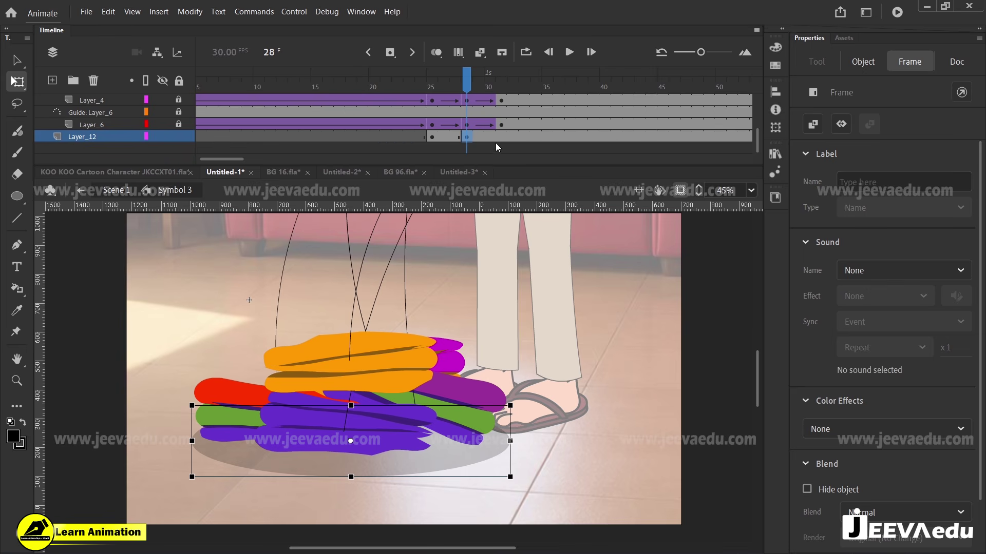
click(499, 138)
key(F6)
drag(455, 137, 476, 140)
right_click(478, 144)
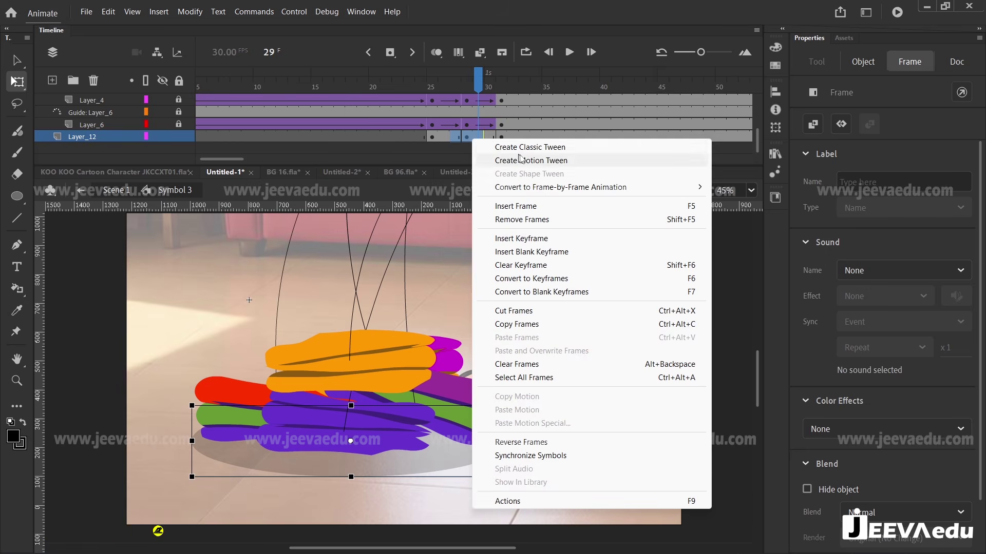
click(496, 144)
Step: Widen the shadow slightly at frame 28 with Free Transform and scrub through the landing
click(465, 137)
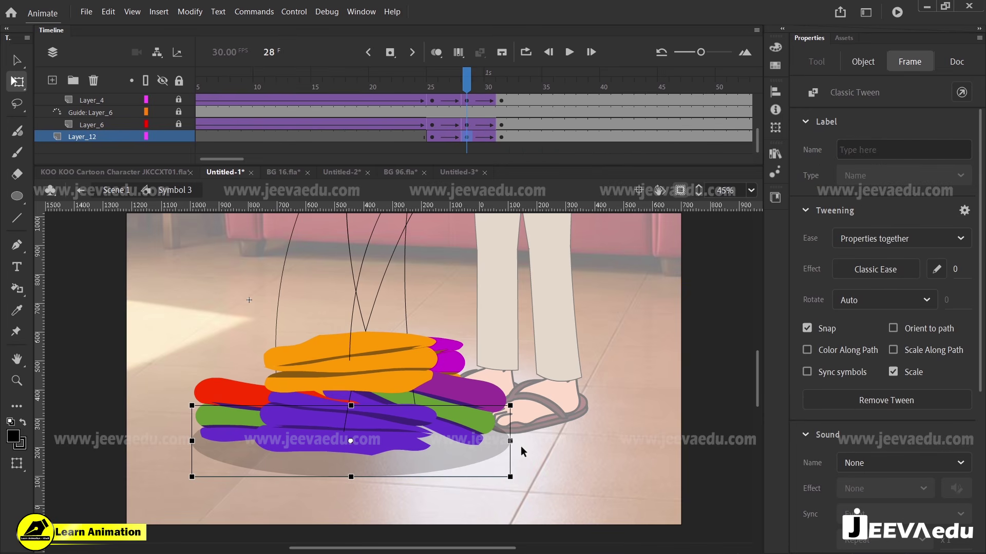
mouse_move(466, 93)
mouse_down()
mouse_move(448, 97)
mouse_move(466, 106)
mouse_up()
click(550, 447)
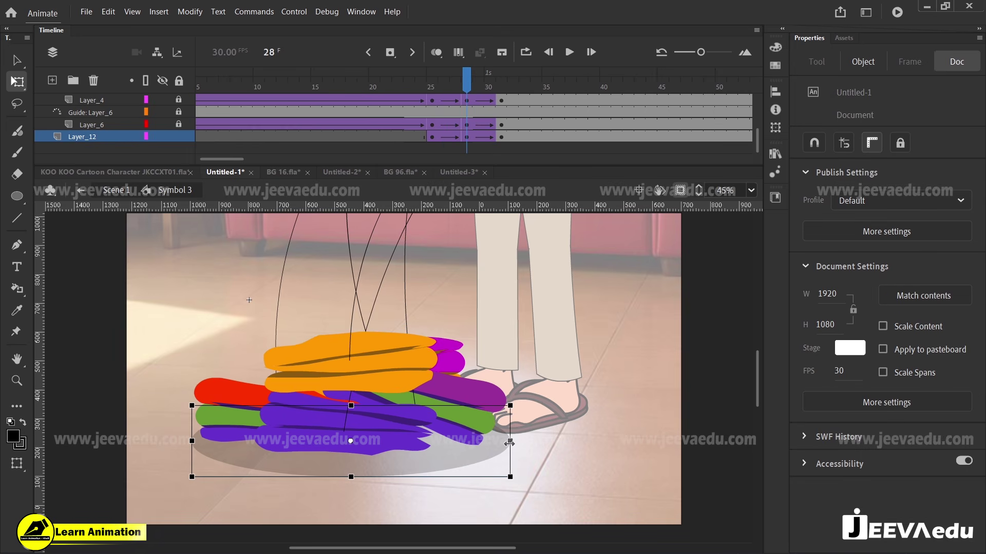
drag(508, 442, 516, 441)
drag(475, 89, 514, 103)
Step: Return to Scene 1, fit the stage in view, and play back the floor shot with the falling clothes
click(85, 242)
click(116, 191)
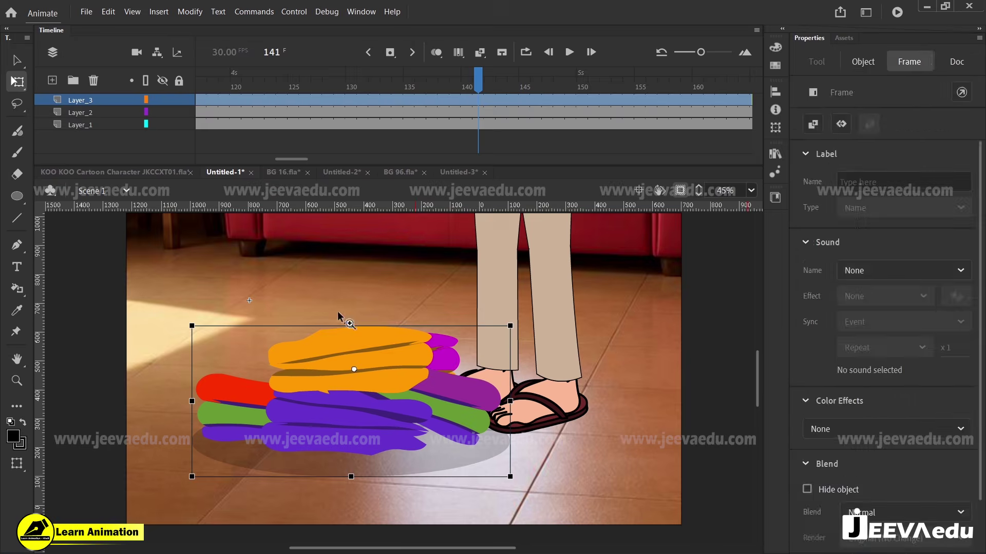
key(z)
alt+click(380, 367)
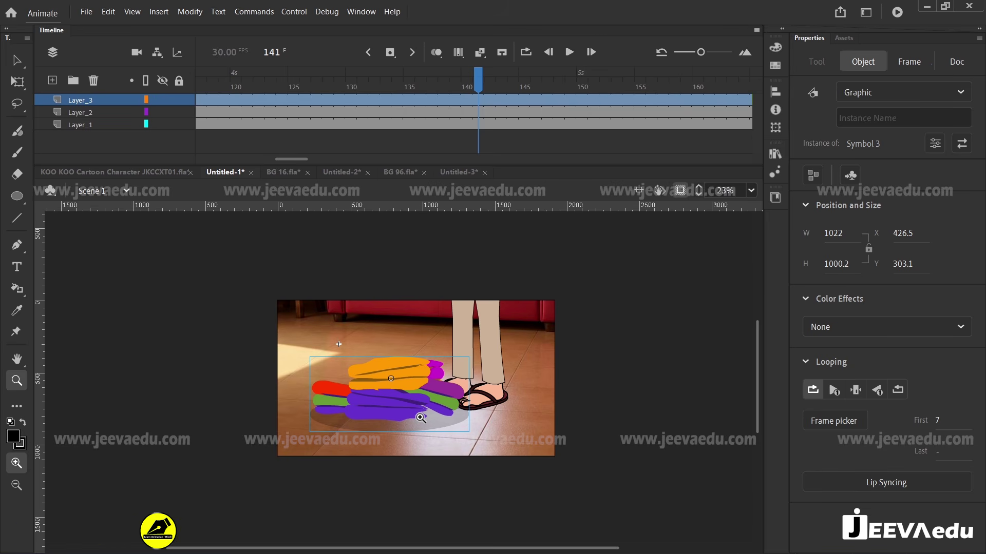
drag(267, 284, 571, 469)
drag(560, 454, 567, 434)
drag(466, 80, 191, 139)
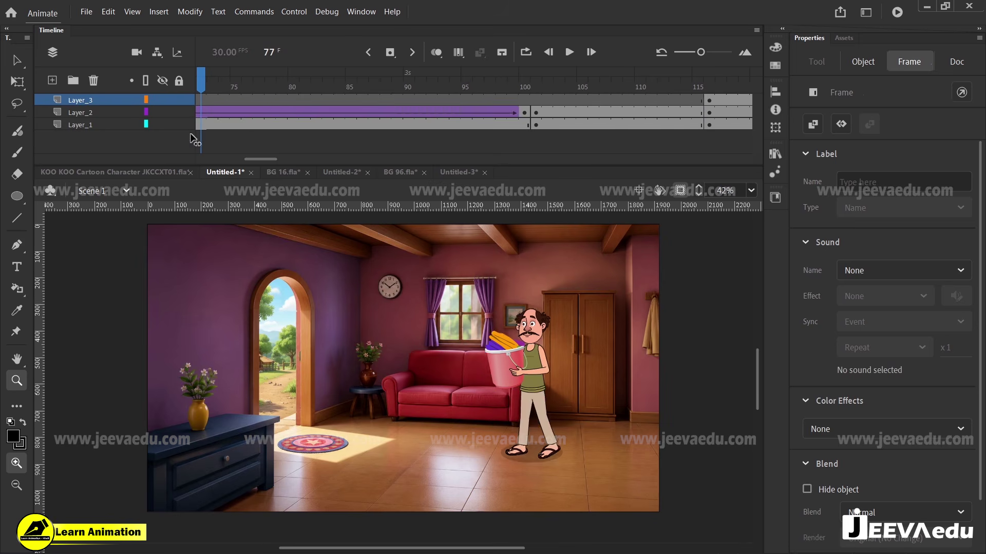
key(Return)
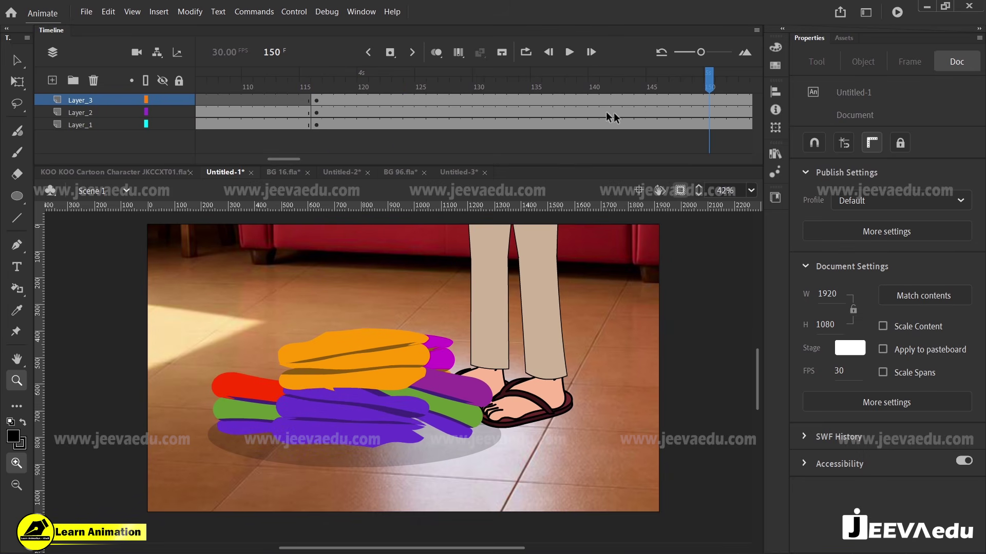
click(317, 112)
key(Return)
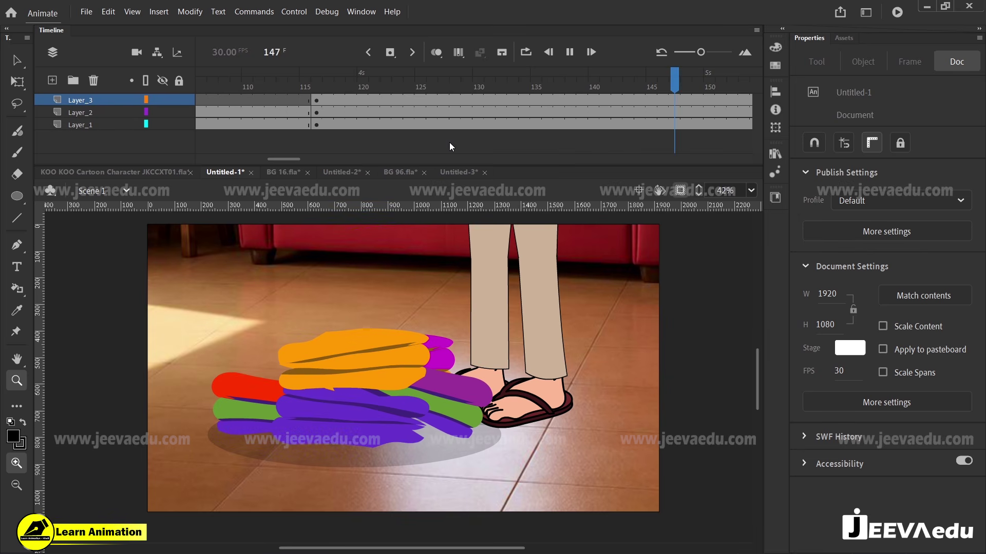
key(Return)
Step: Rewind to frame 1 and play the whole scene through to the clothes landing
drag(201, 83, 45, 132)
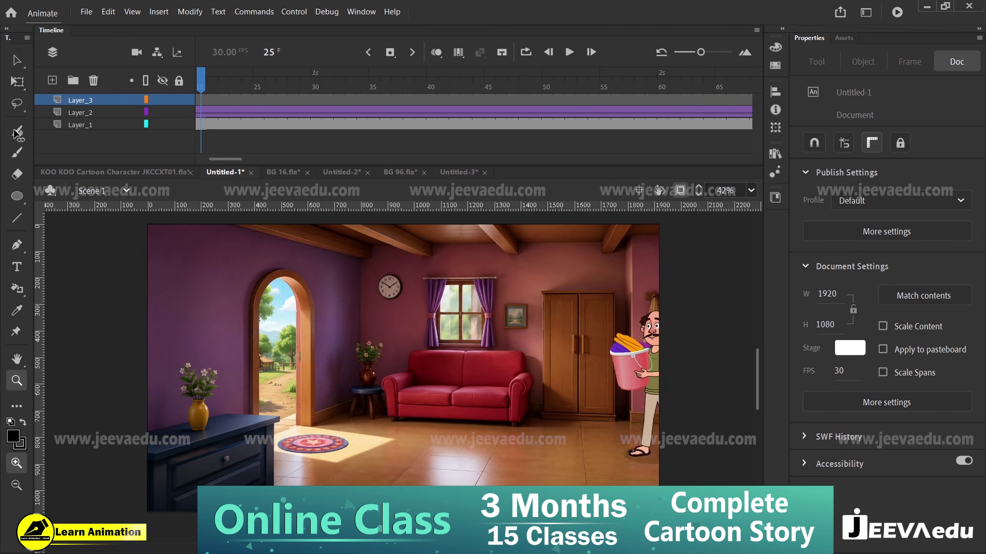
key(Return)
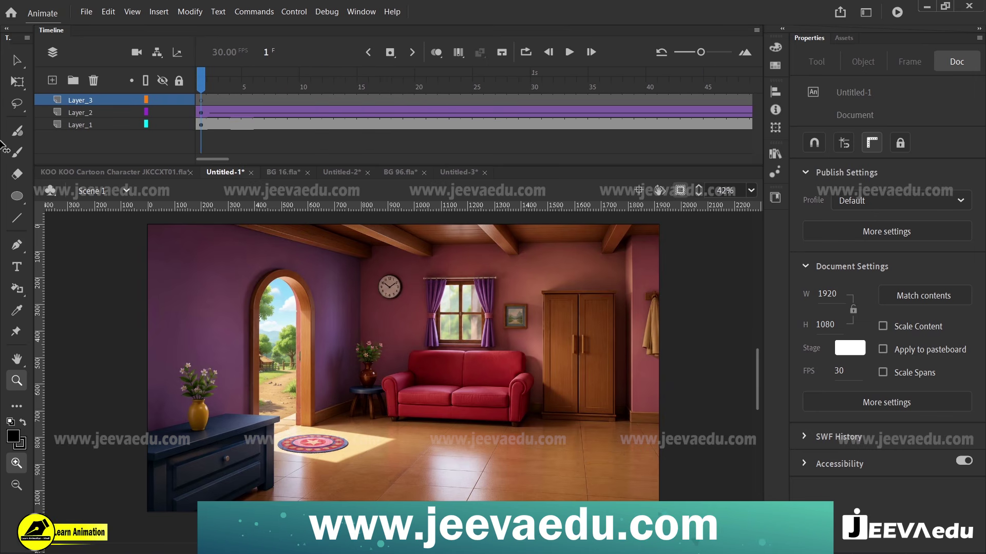
key(Return)
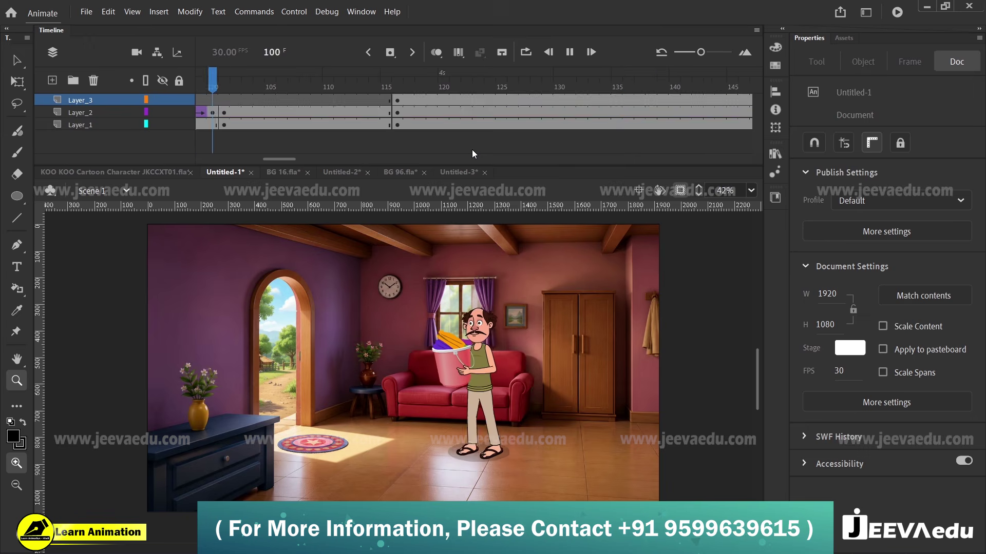
key(Return)
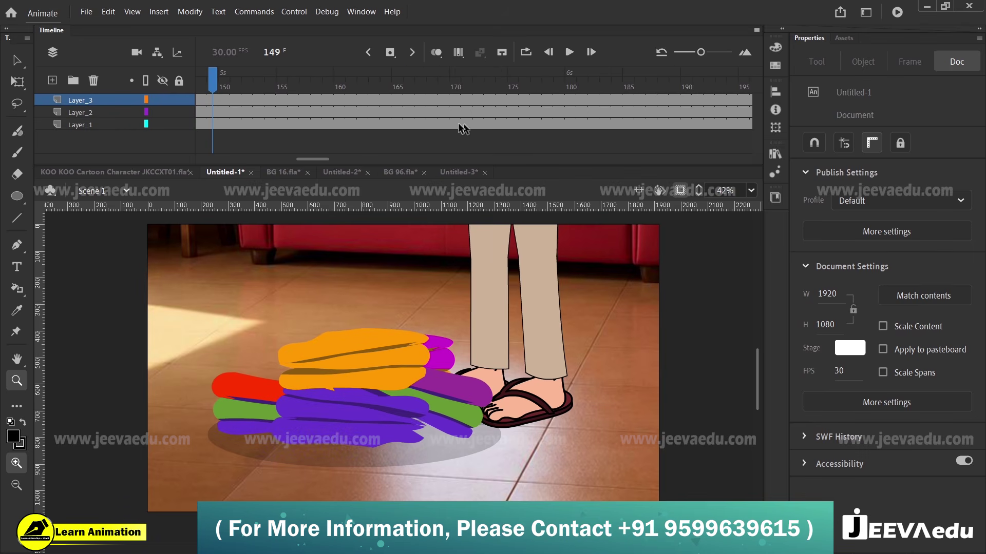
Step: Insert blank keyframes at frame 151 on Layer_1, Layer_2 and Layer_3 to end the floor shot
drag(220, 84, 236, 86)
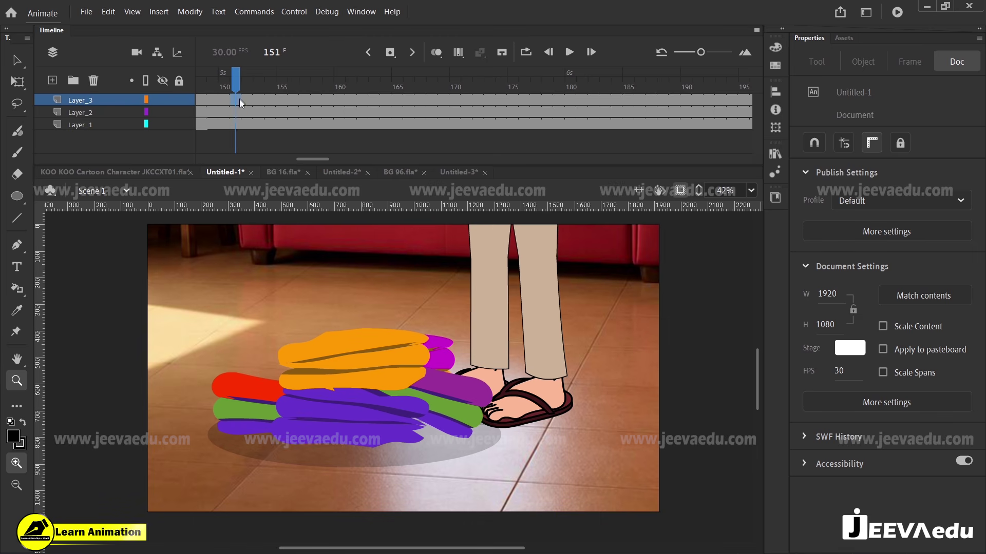
click(240, 122)
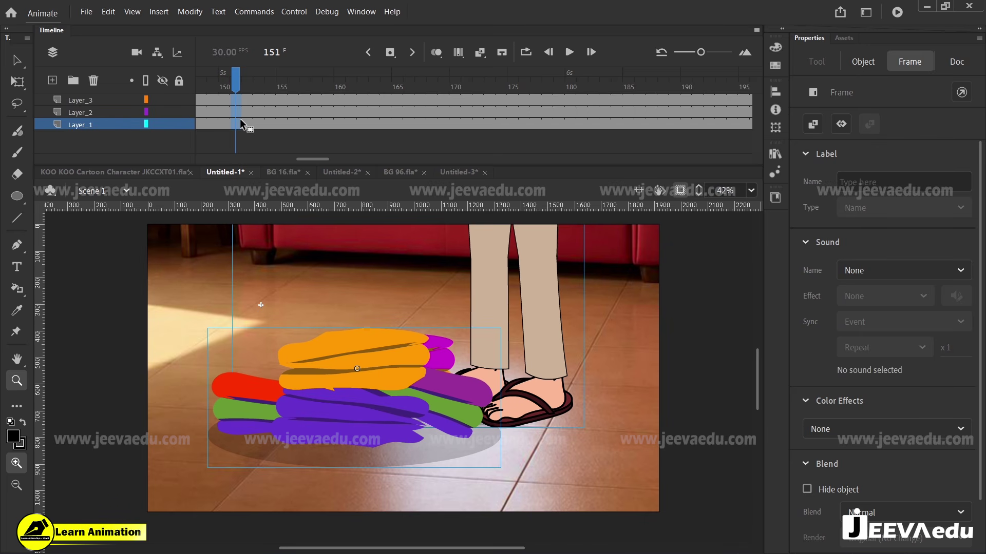
key(F7)
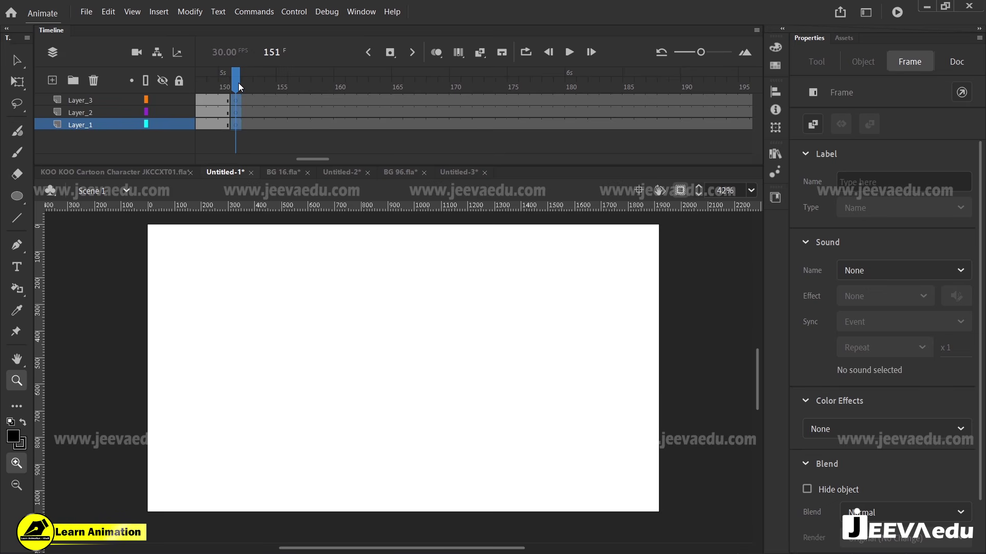
Step: Save the document to the Desktop as "animation 2026 v1"
key(ctrl+s)
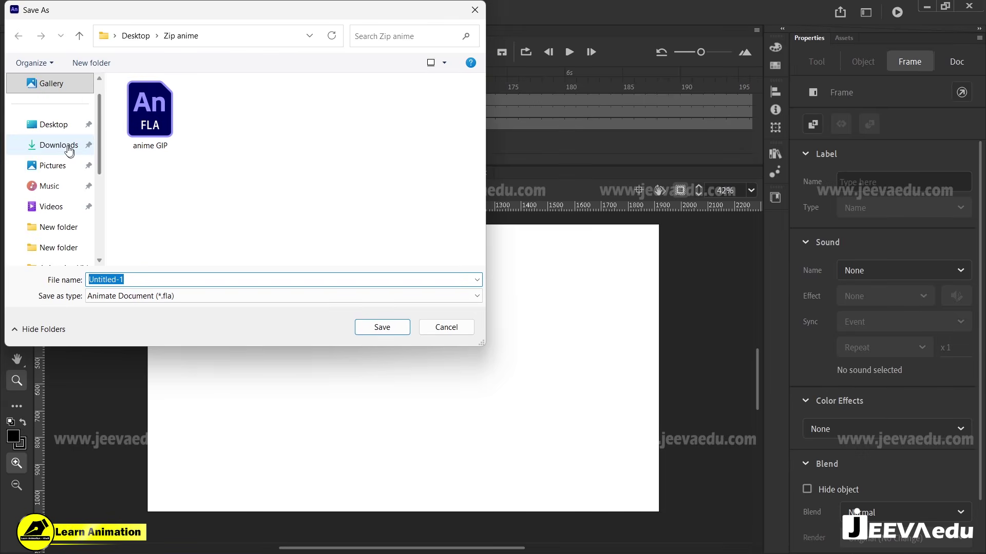
click(53, 125)
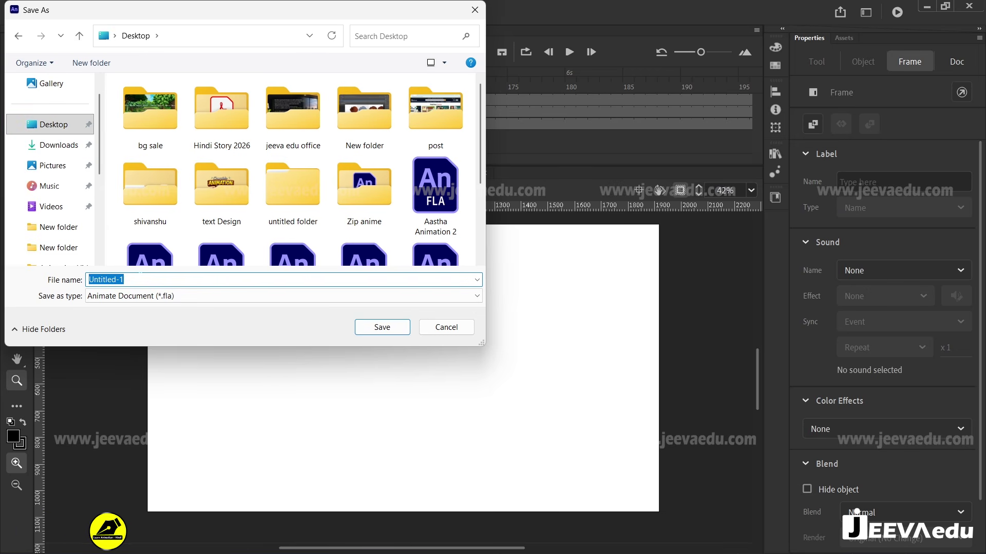
text(animation 2026 v1)
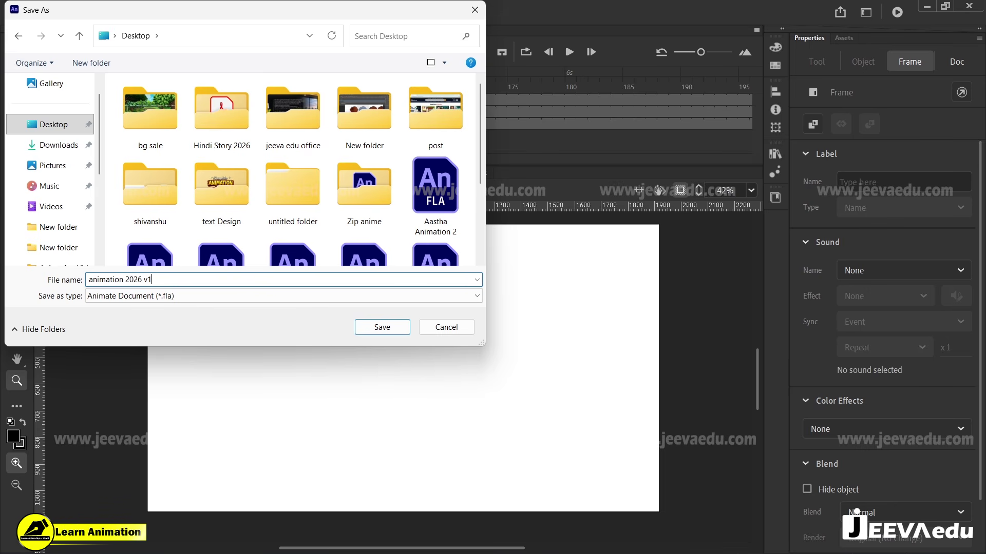
key(Return)
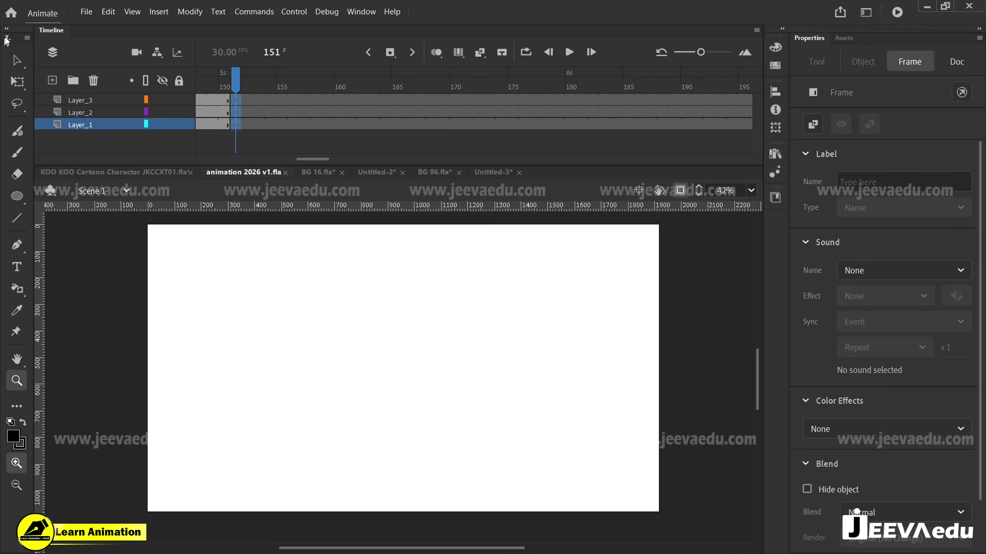
click(84, 12)
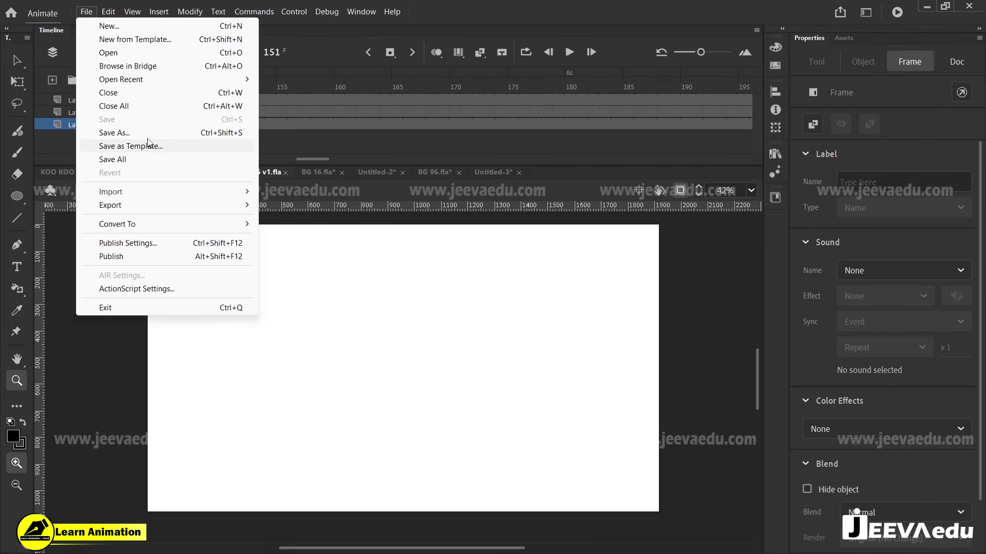
click(125, 133)
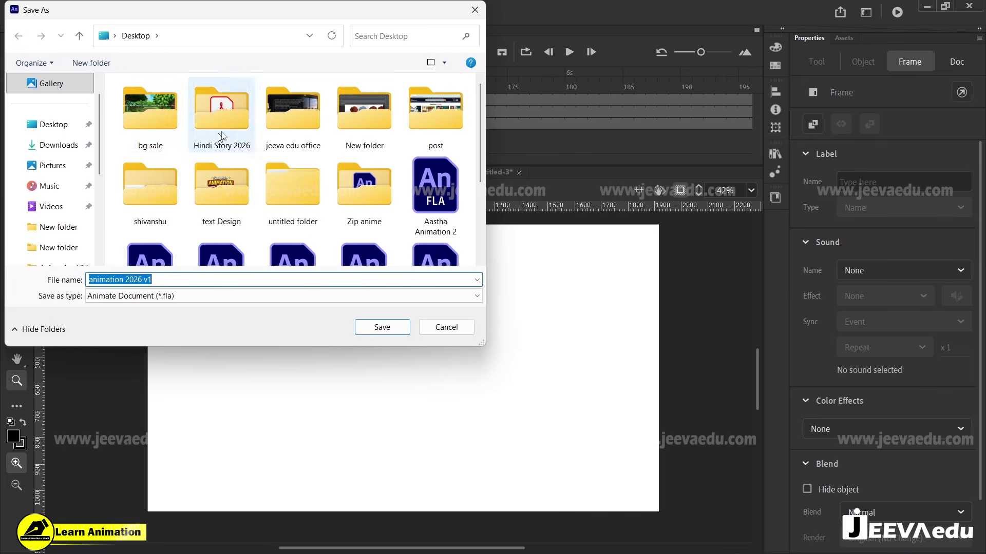
scroll(281, 195, down, 3)
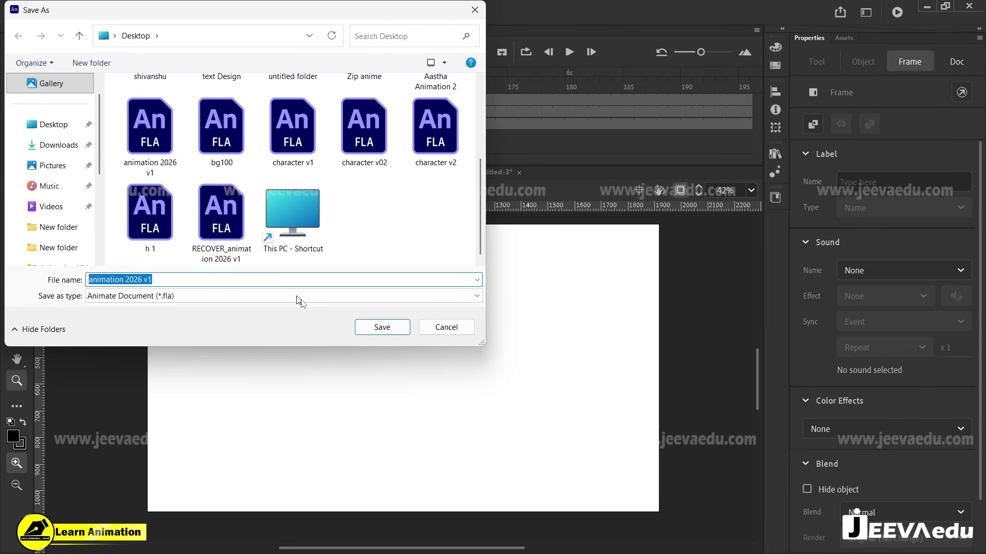
click(399, 333)
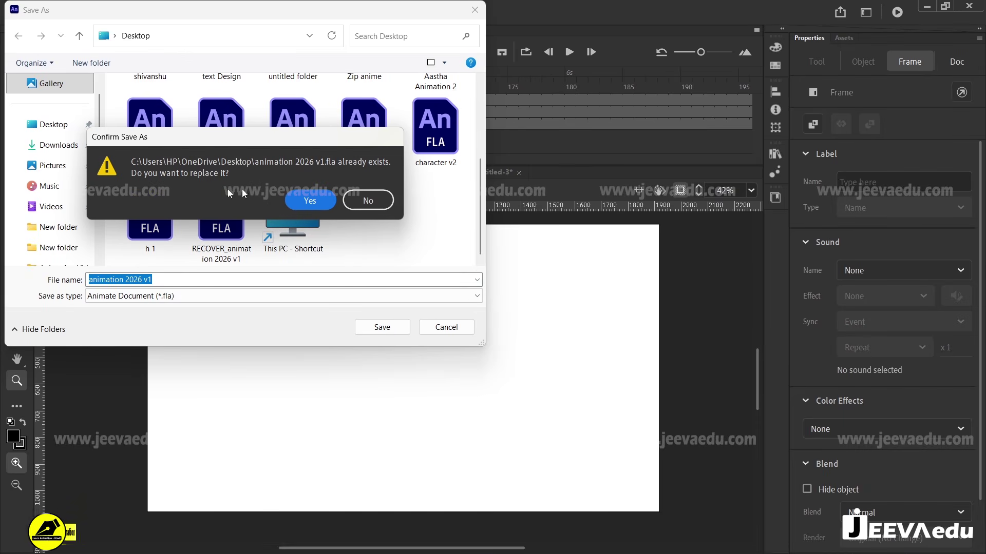
click(368, 197)
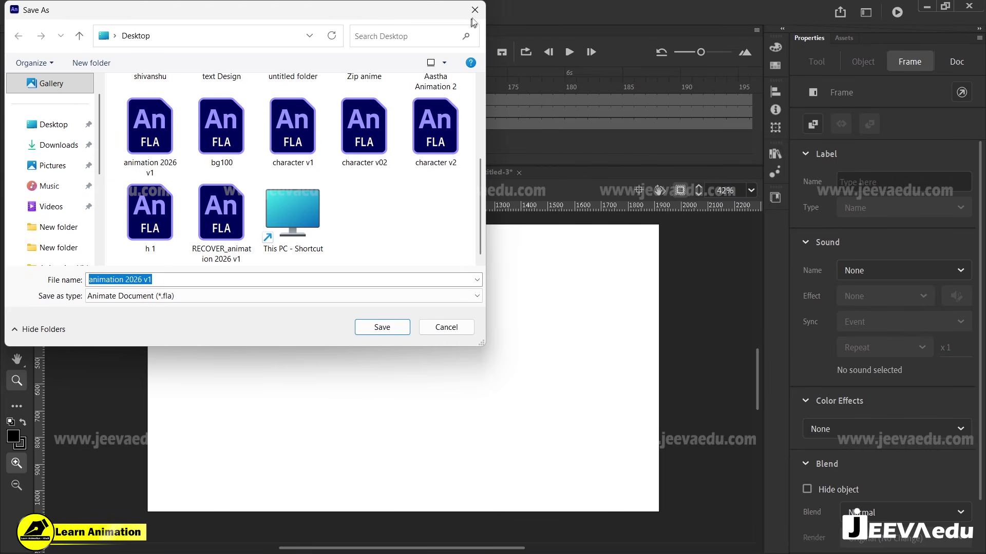
click(475, 10)
Step: Review the finished animation by scrubbing back to frame 1 and playing all the shots
drag(235, 89, 579, 125)
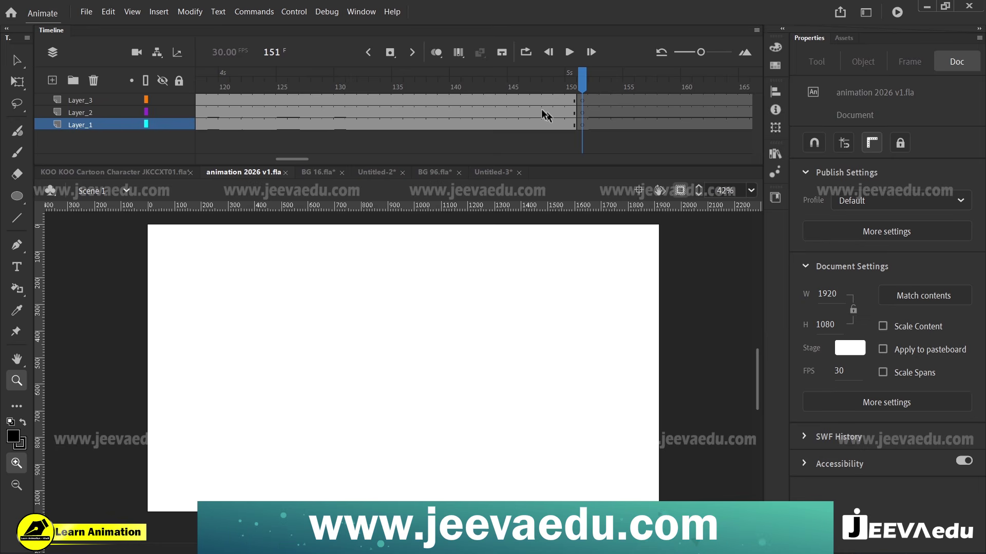
drag(529, 101, 66, 144)
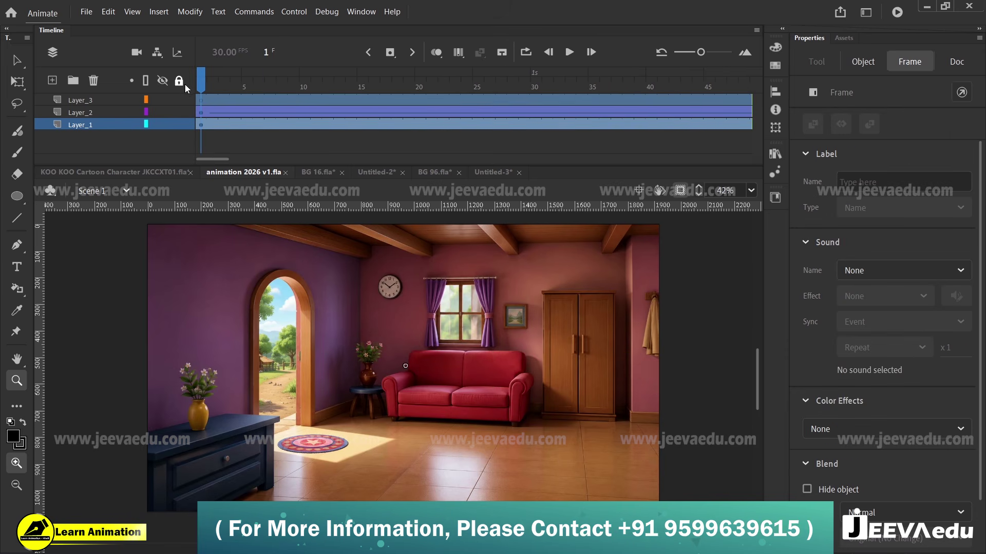
click(200, 82)
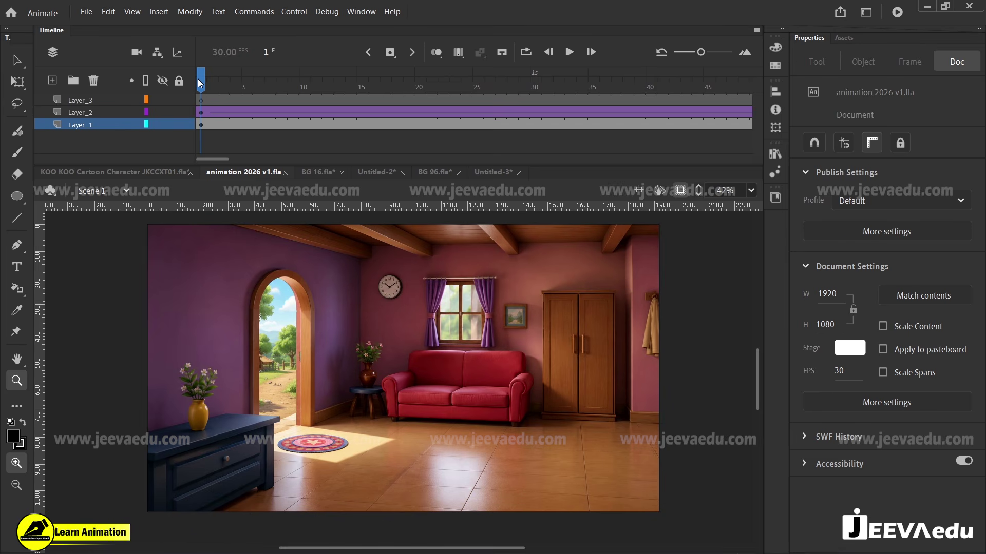
key(Return)
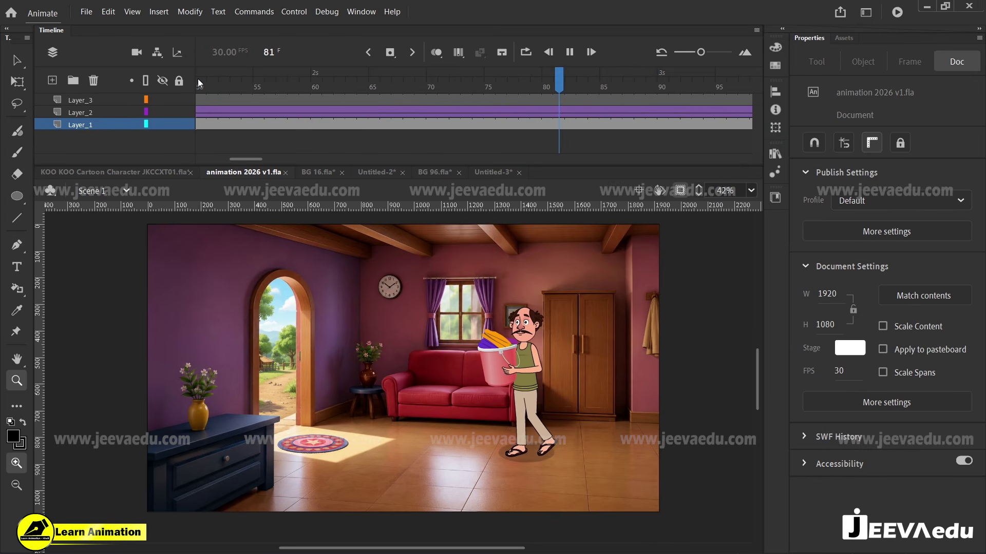
key(Return)
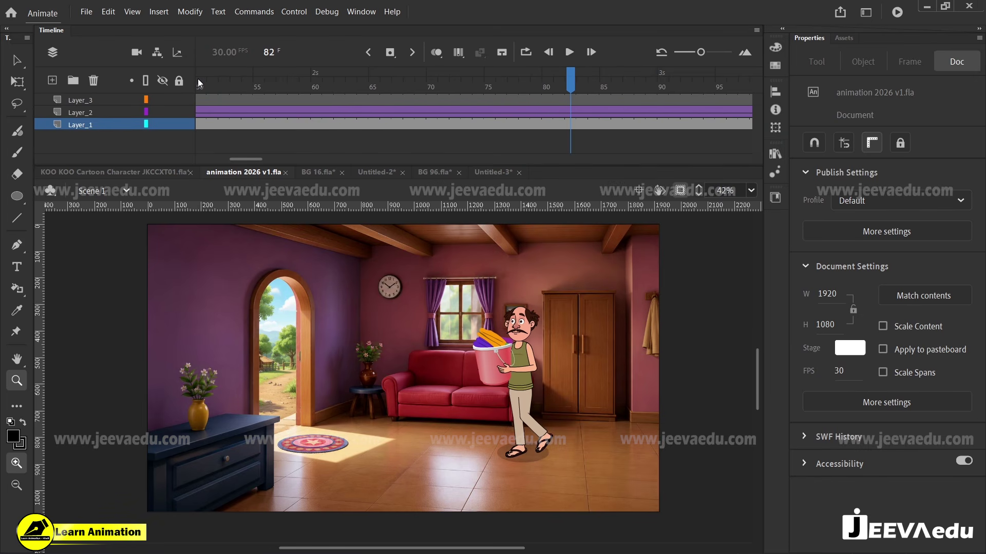
key(Return)
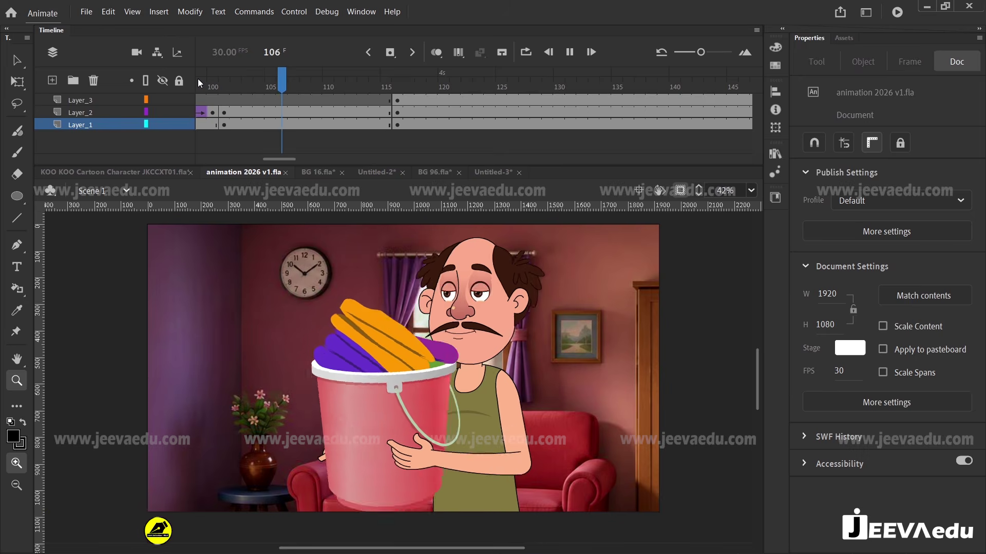
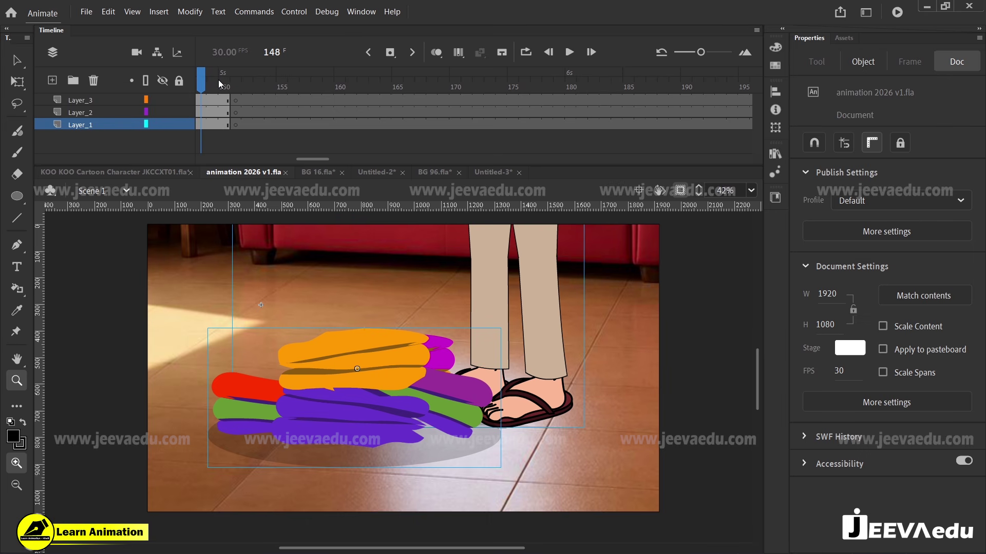
Step: Copy the room background keyframe from frame 1 of Layer_1 to frame 151 of the same layer
click(220, 80)
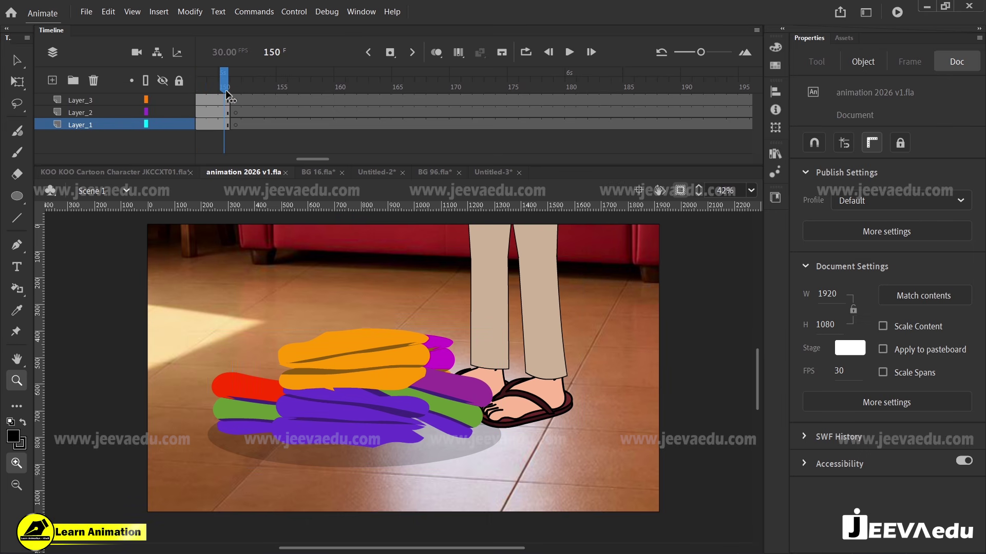
key(period)
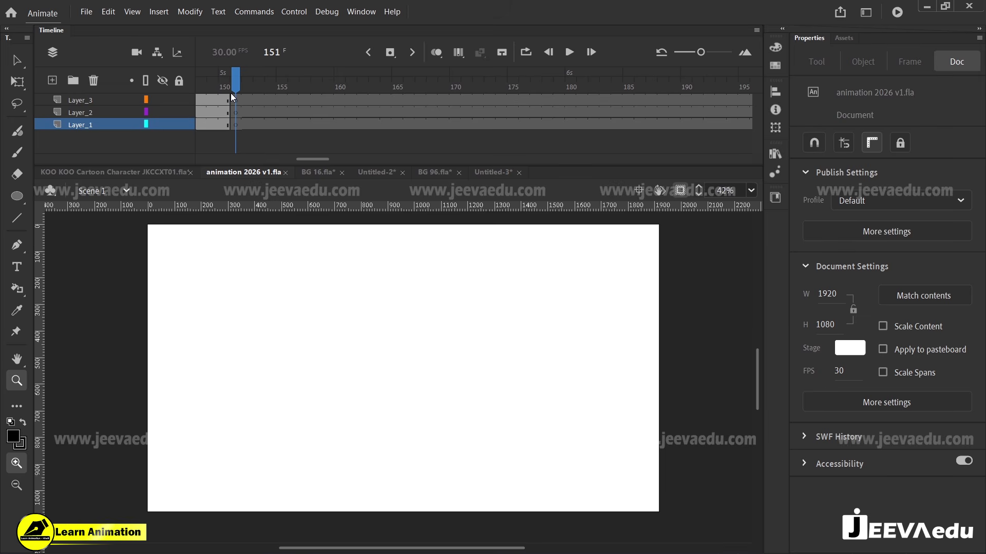
mouse_move(314, 160)
mouse_down()
mouse_move(204, 167)
mouse_move(298, 160)
mouse_up()
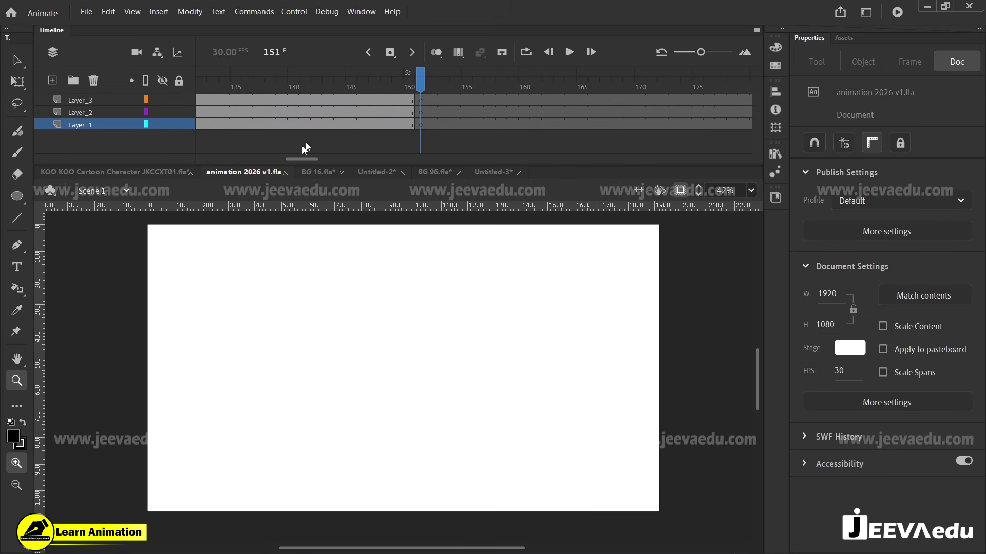
click(420, 122)
click(351, 90)
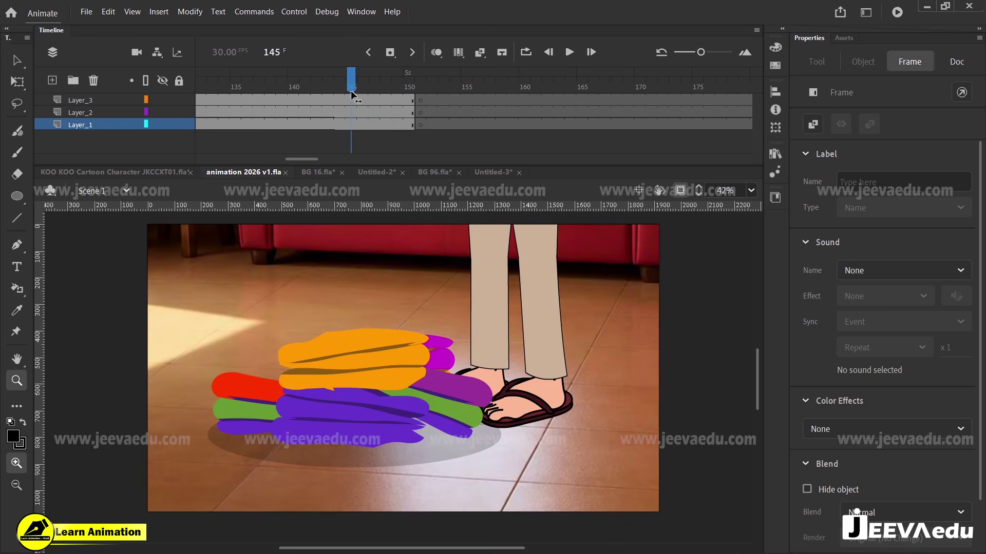
drag(351, 91, 378, 100)
click(314, 154)
drag(315, 159, 216, 159)
click(205, 97)
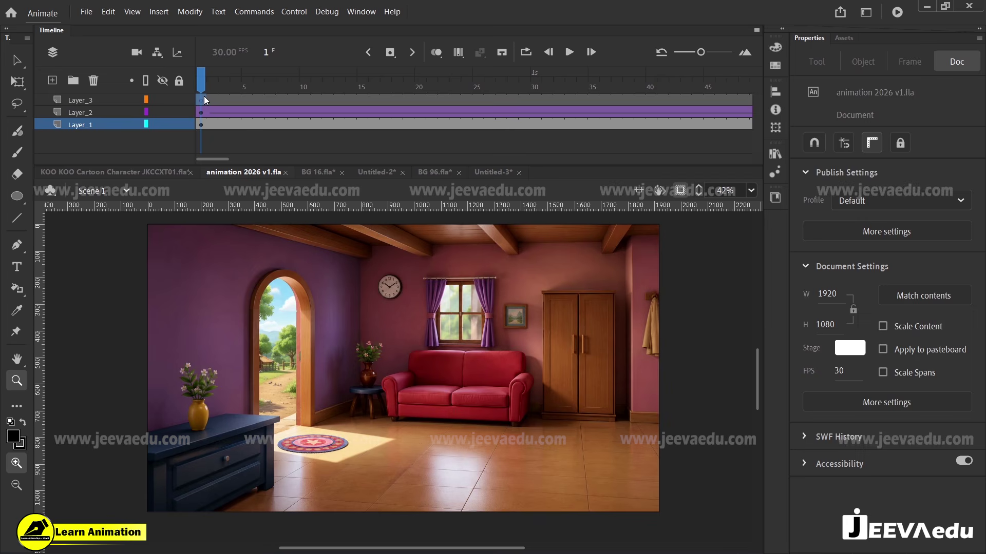
click(204, 99)
click(204, 124)
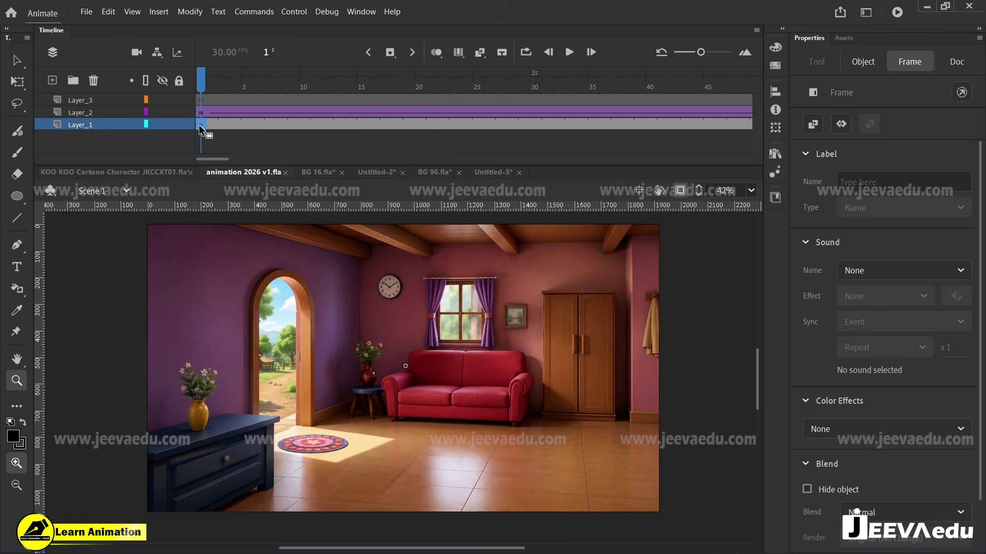
drag(199, 126, 376, 135)
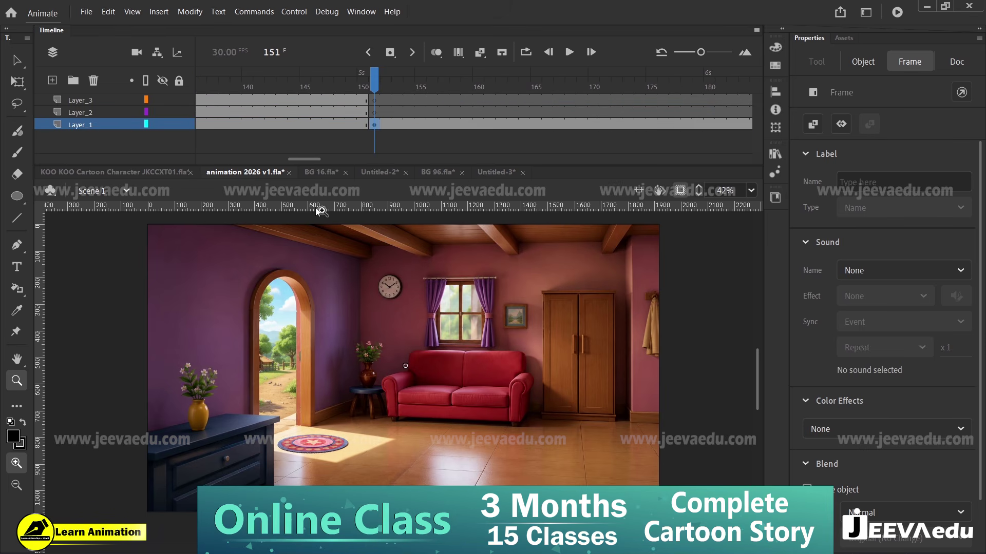
Step: Copy the man in the olive vest from the KOO KOO character file into Layer_2 at frame 151, putting duplicate items into a folder
click(154, 174)
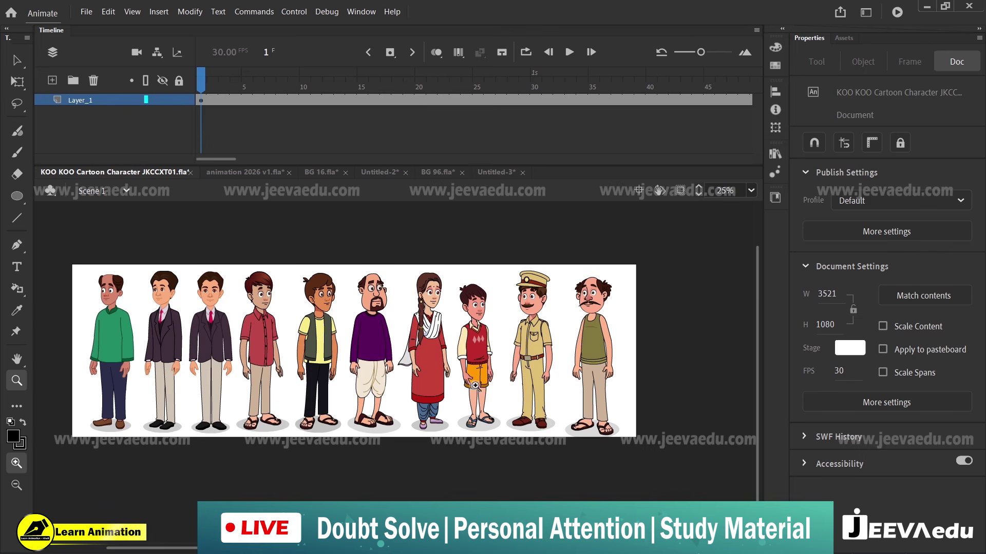
key(v)
click(582, 353)
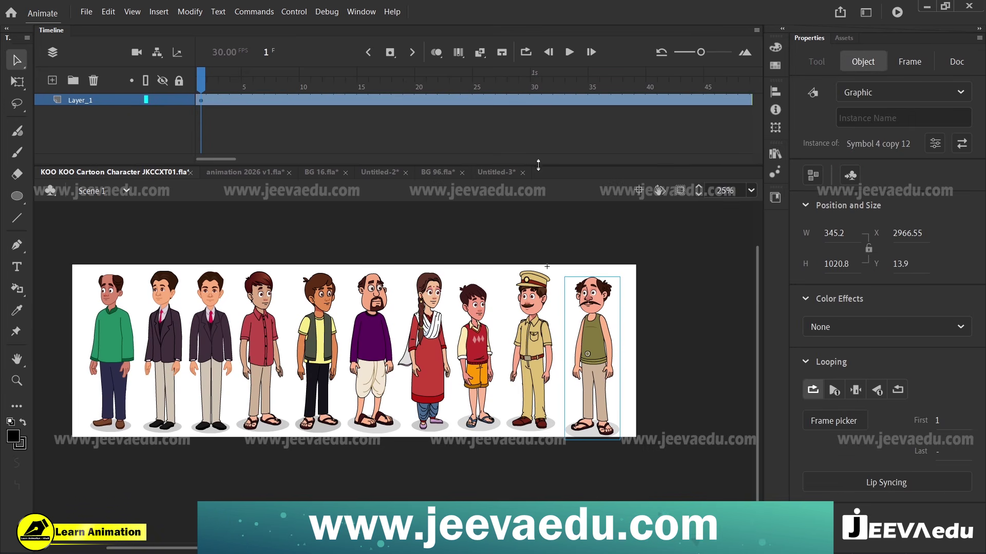
click(254, 174)
click(204, 111)
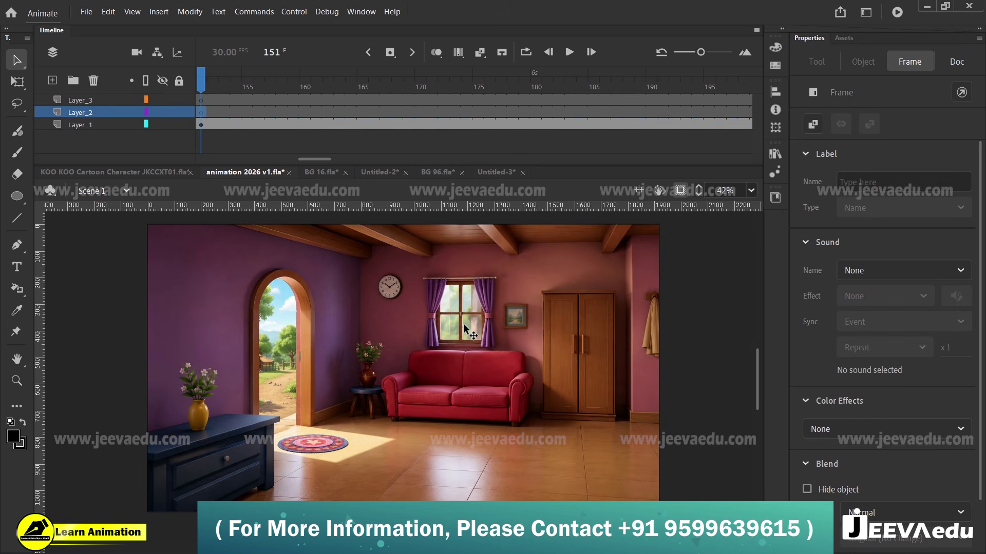
key(ctrl+shift+v)
click(472, 302)
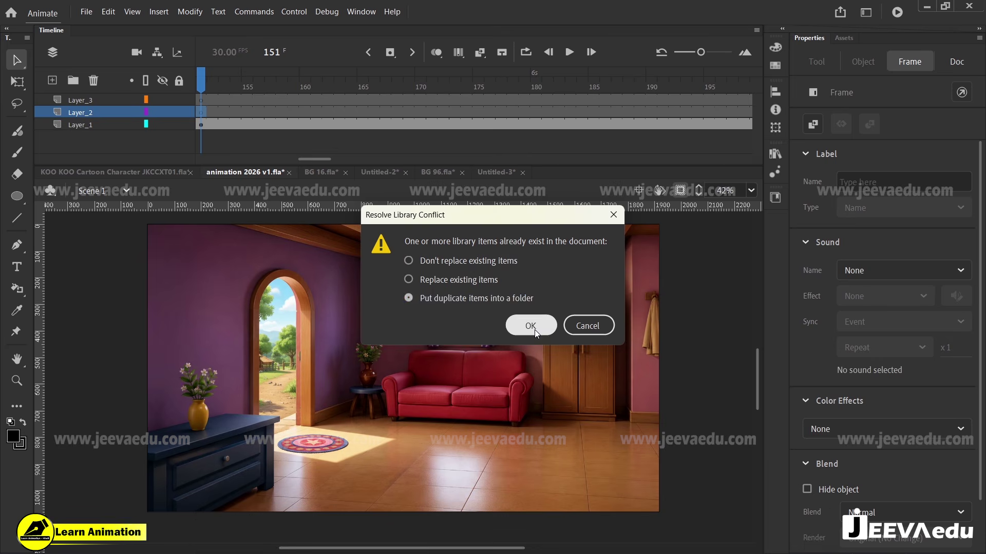
click(533, 328)
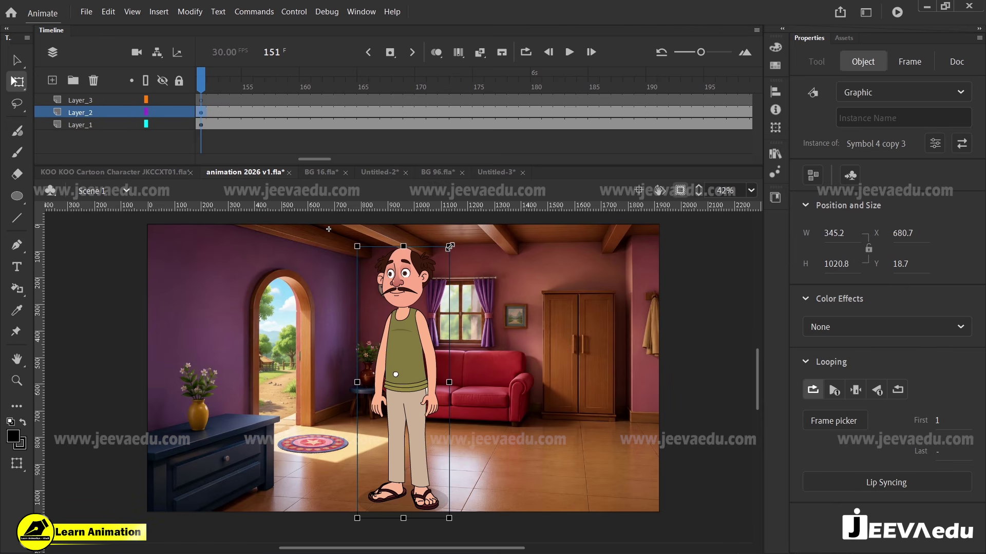
Step: Scale the man down to about 228 by 674 and stand him on the floor near the sofa, at about X 1173
drag(450, 247, 432, 290)
drag(422, 347, 516, 353)
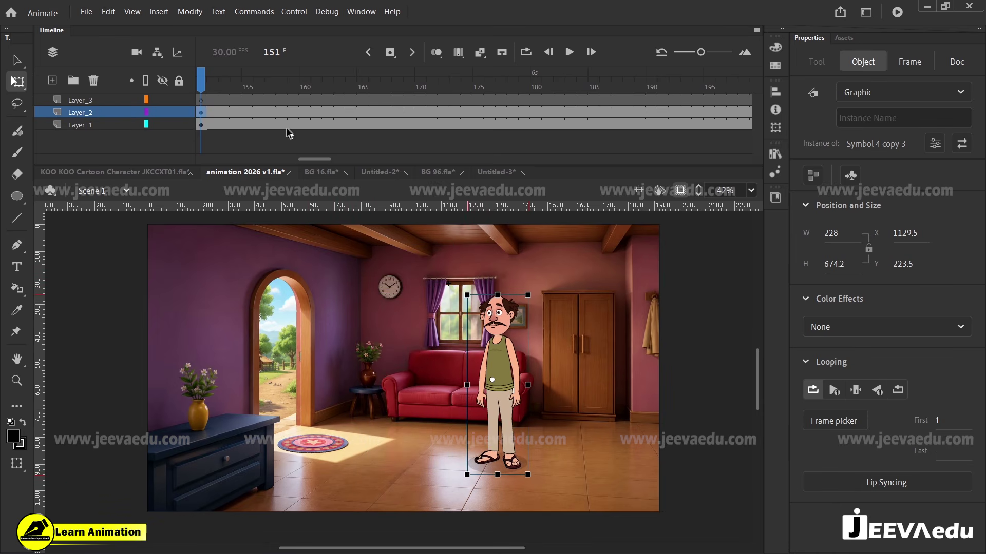
drag(243, 81, 547, 154)
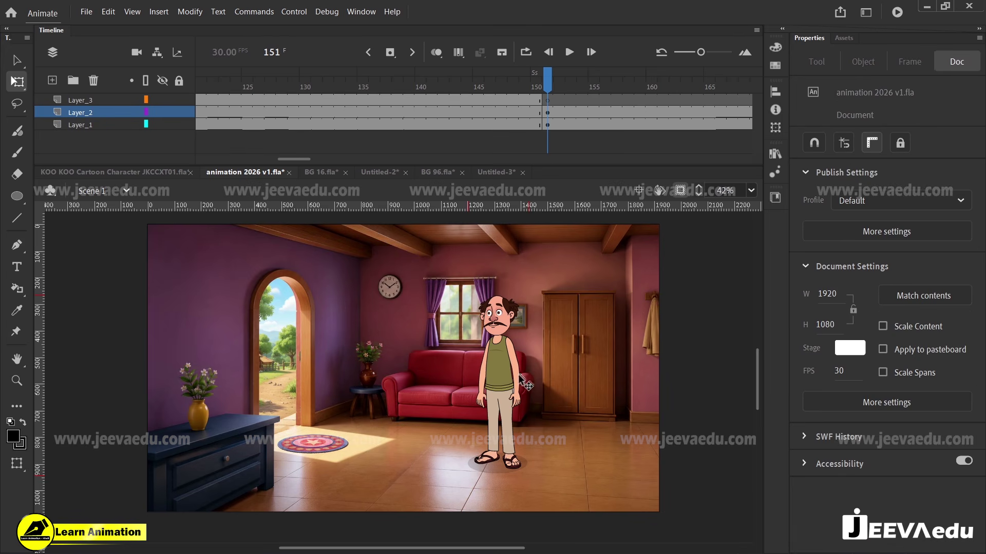
key(v)
drag(527, 385, 536, 385)
Step: Copy the clothes symbol from frame 150 and paste it in place on Layer_3 at frame 151
click(539, 82)
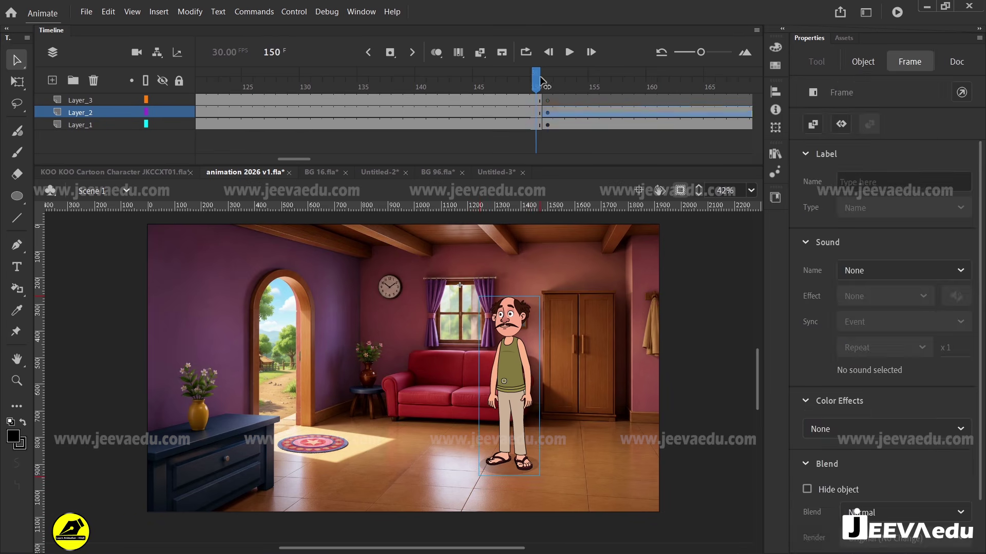
click(381, 389)
mouse_move(408, 418)
mouse_down()
mouse_move(402, 400)
mouse_move(390, 420)
mouse_up()
click(547, 87)
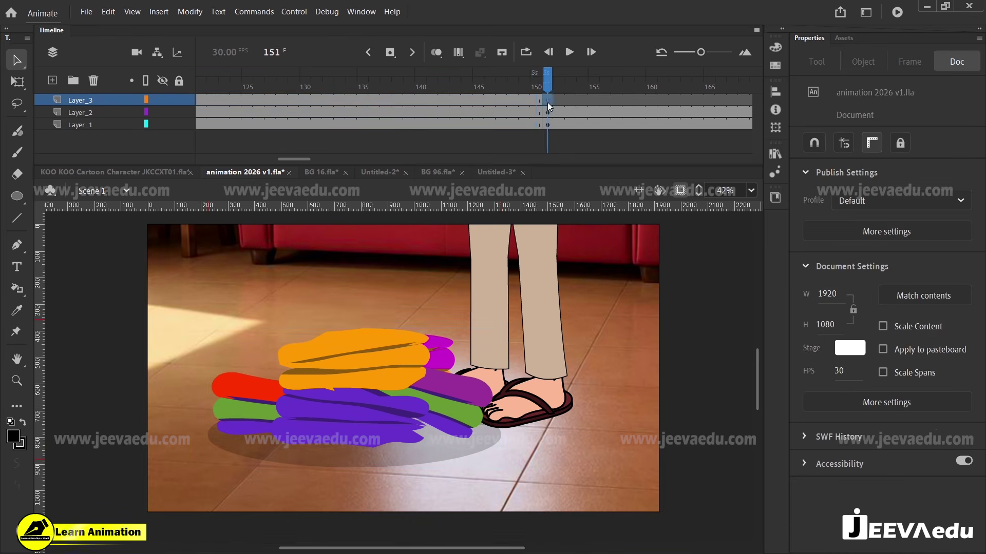
click(547, 102)
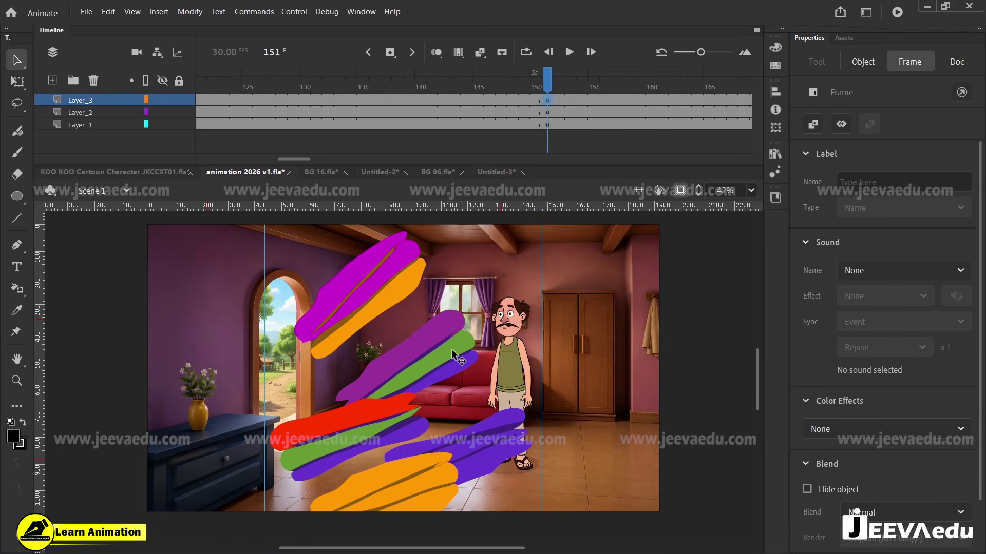
click(455, 355)
Step: Find the landed pose inside the clothes symbol, and set its instance at frame 151 to hold single frame 32
double_click(403, 365)
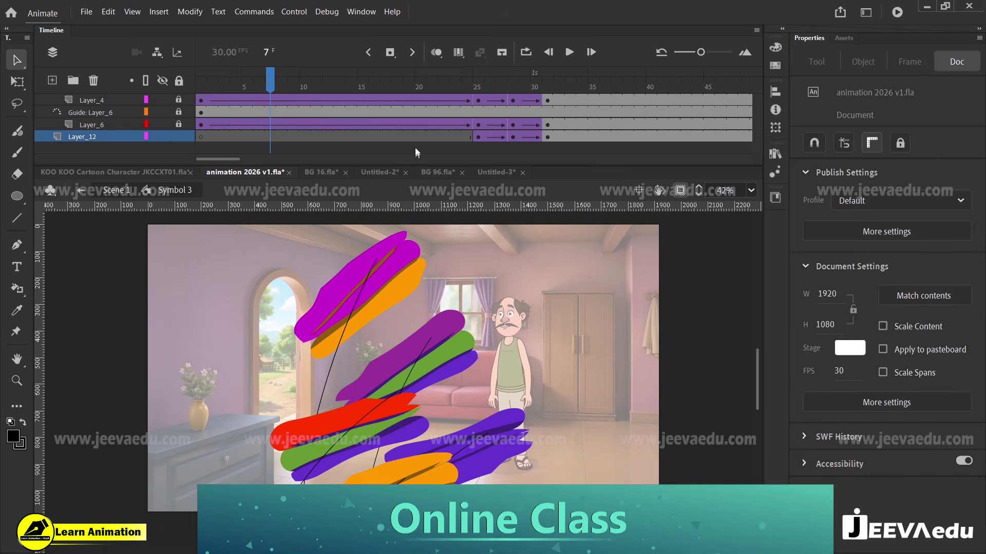
click(559, 99)
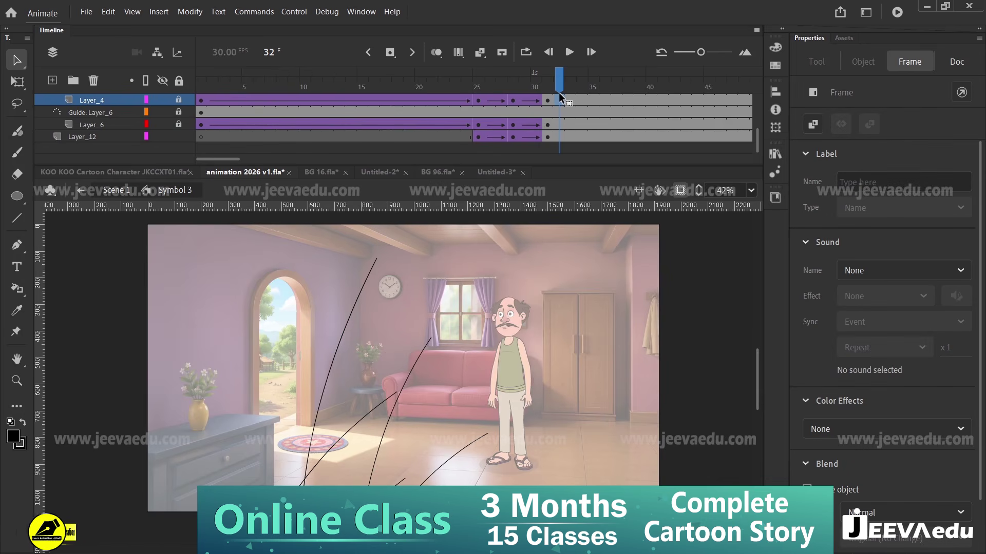
click(104, 194)
drag(469, 83, 536, 119)
click(382, 380)
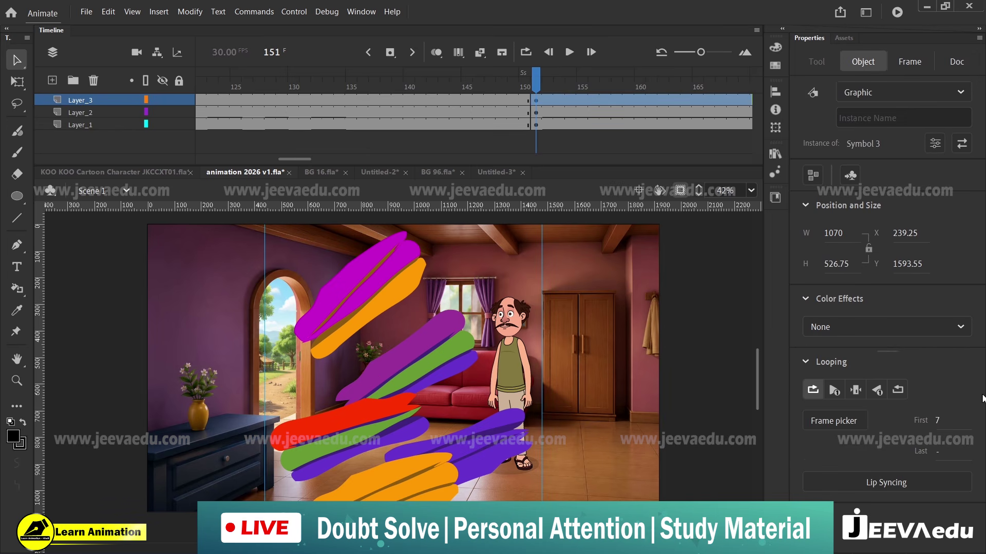
click(940, 421)
text(32)
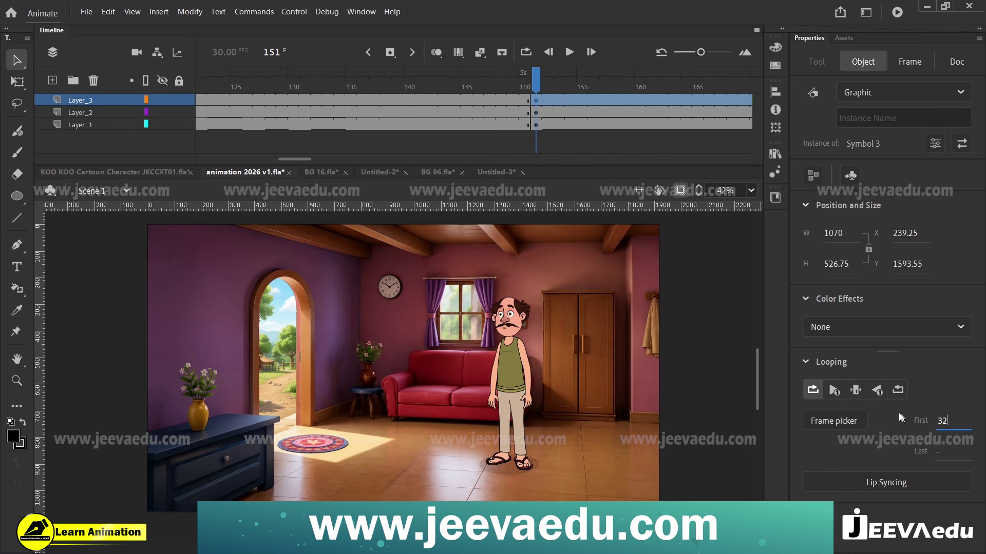
click(856, 390)
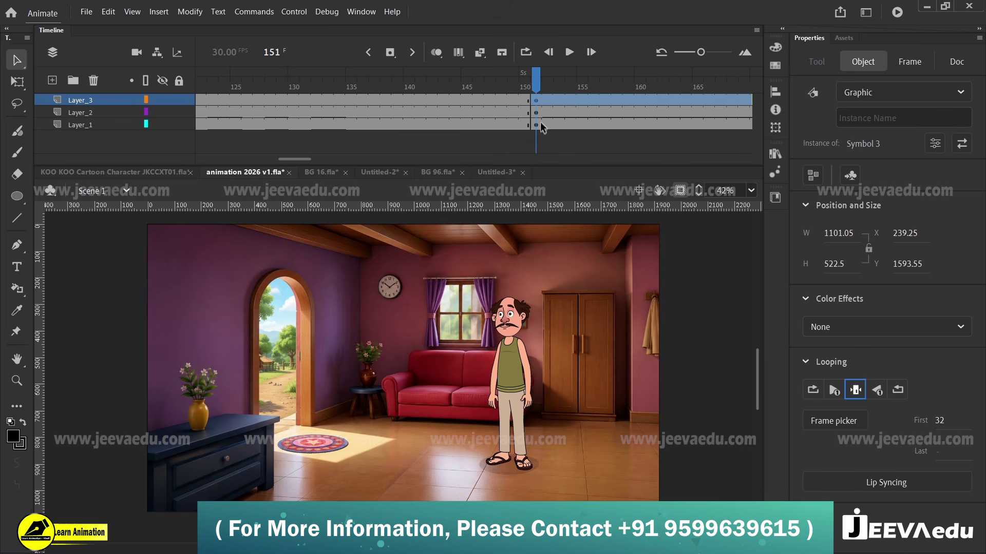
Step: Move the landed clothes pile from below the stage into the room and shrink it to about 295 by 140
ctrl+alt+click(521, 340)
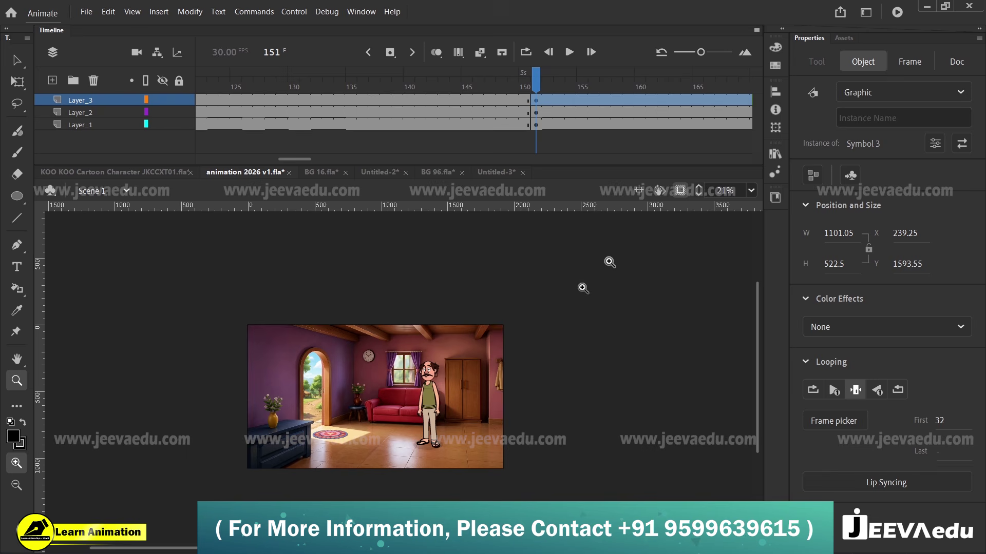
click(684, 190)
drag(401, 455, 406, 366)
key(v)
drag(360, 488, 415, 332)
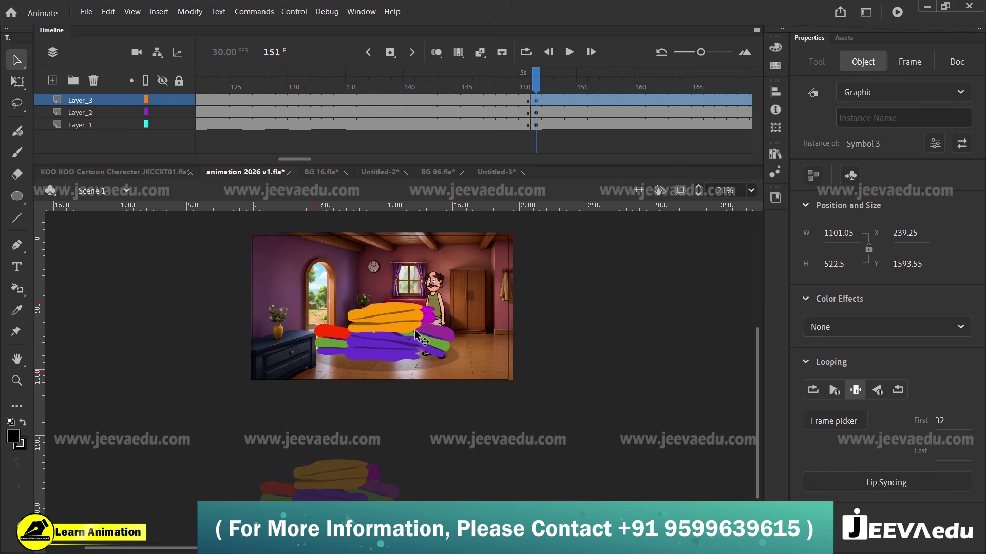
key(q)
drag(460, 359, 417, 333)
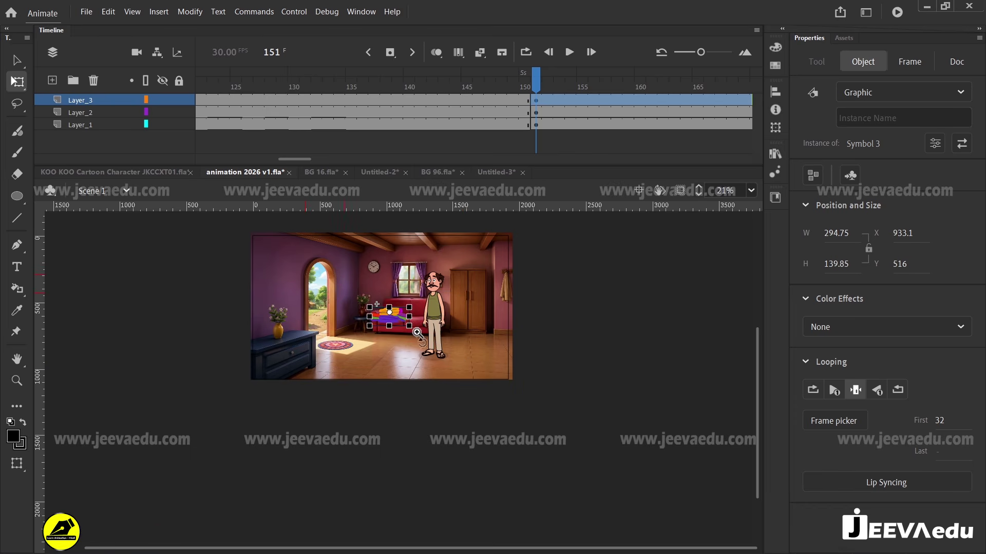
Step: Place the clothes pile on the floor beside the man's feet and enlarge it to about 314 by 149
key(z)
click(417, 332)
key(v)
mouse_move(369, 357)
mouse_down()
mouse_move(403, 424)
mouse_move(384, 428)
mouse_up()
key(z)
click(410, 419)
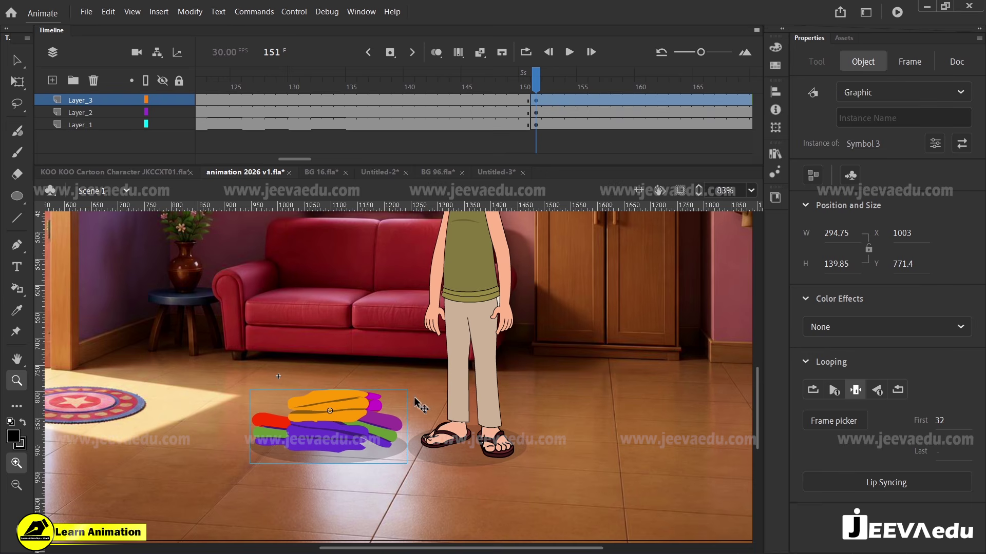
key(q)
drag(407, 388, 411, 387)
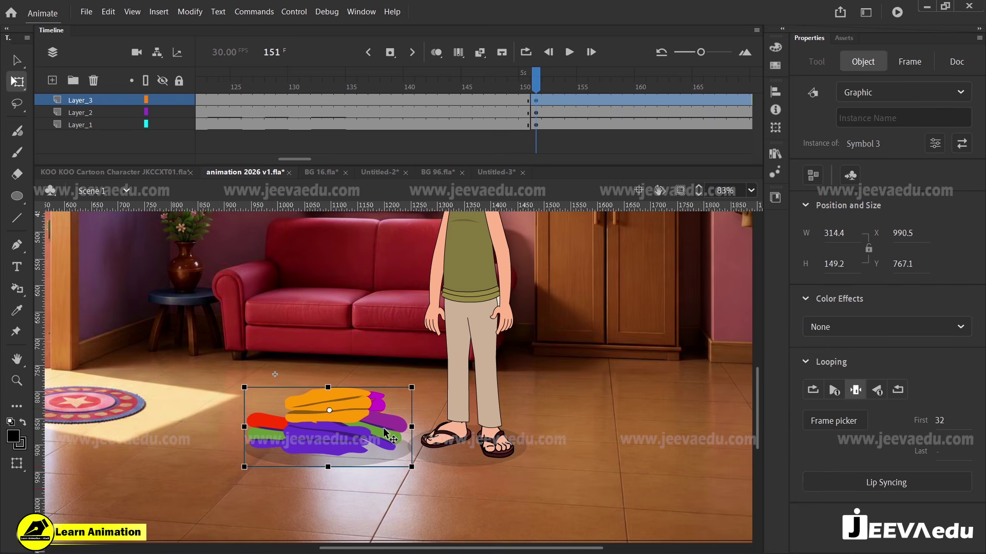
drag(384, 429, 377, 429)
key(z)
alt+click(426, 403)
key(v)
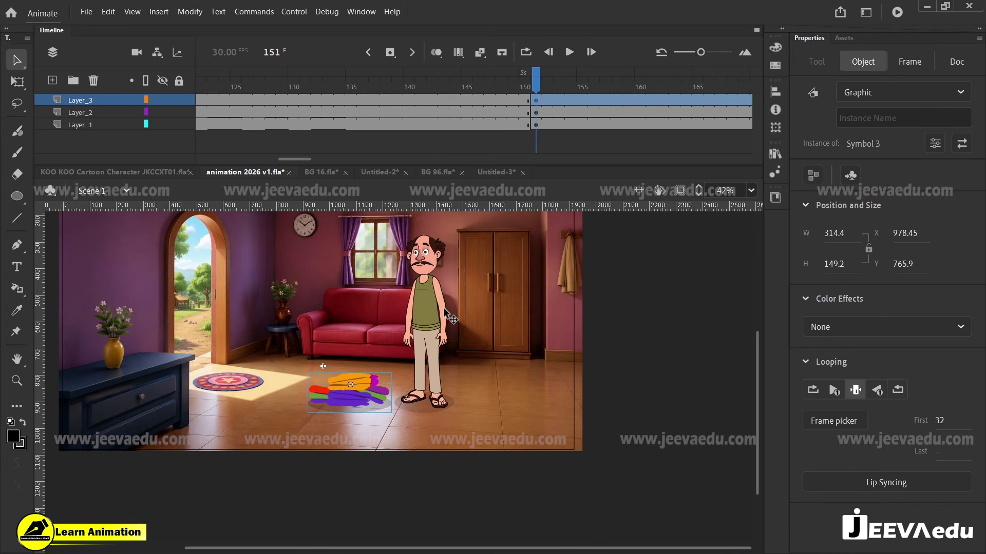
Step: In the floor shot at frame 147, move the man sideways to about X 900 so his feet stand clear of the clothes pile
click(452, 318)
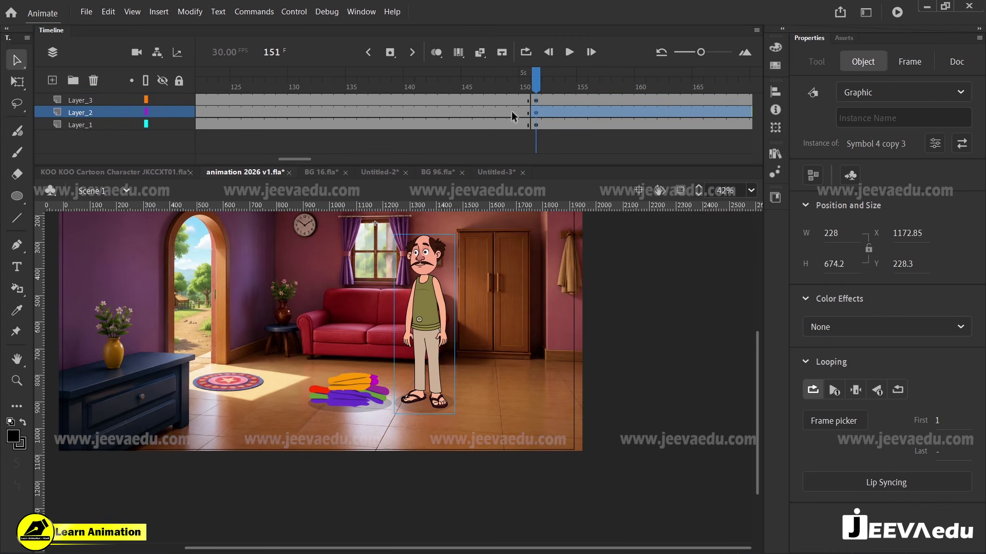
click(397, 112)
drag(509, 105, 445, 134)
click(478, 140)
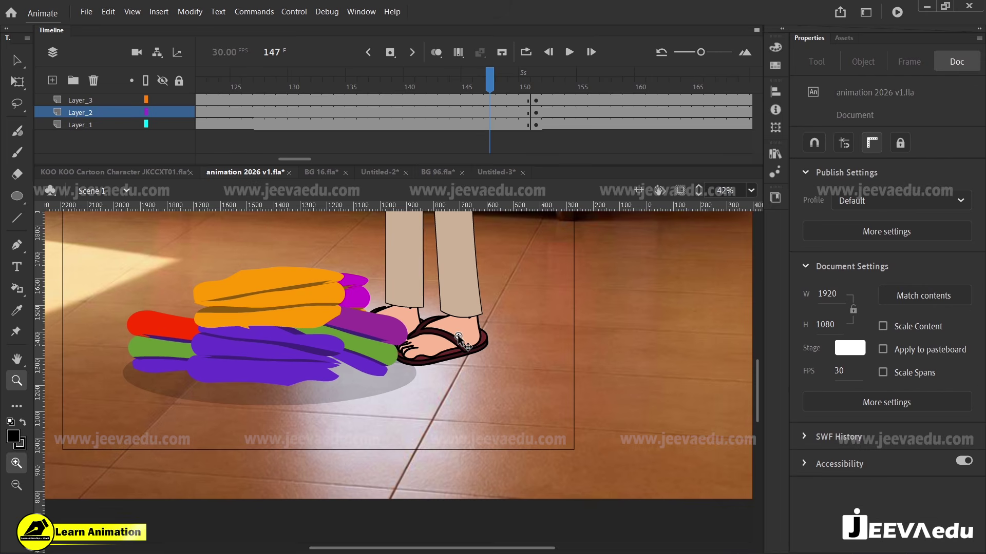
click(462, 345)
drag(462, 345, 526, 347)
key(z)
alt+click(458, 343)
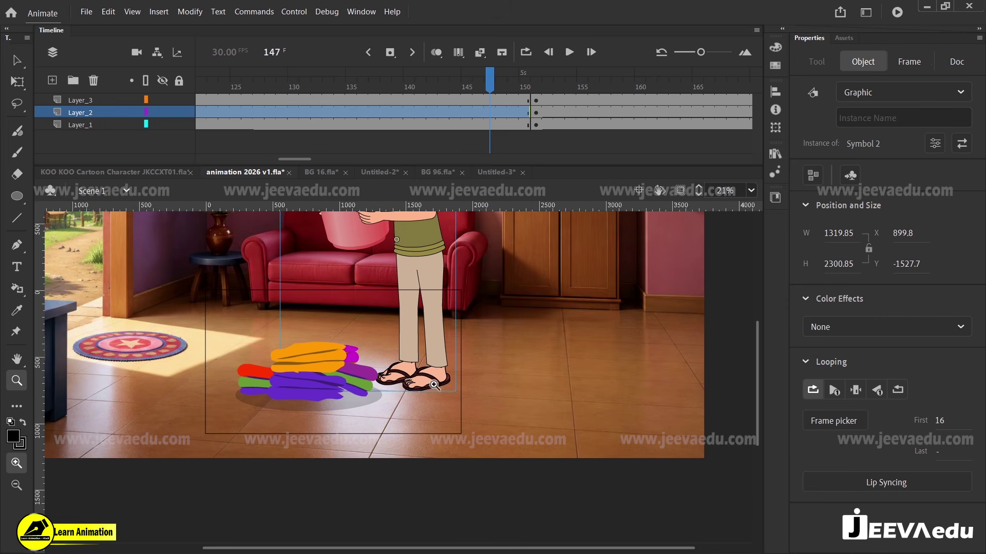
Step: At frame 151, open the man's symbol, copy the shadow ellipse beneath his feet, and return to the main scene
click(530, 113)
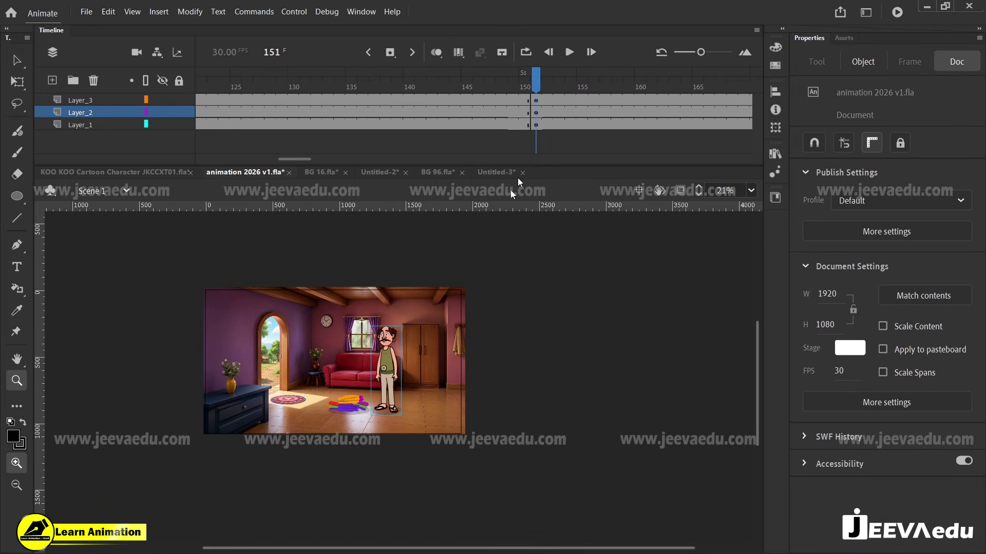
click(529, 331)
click(431, 396)
key(v)
double_click(418, 347)
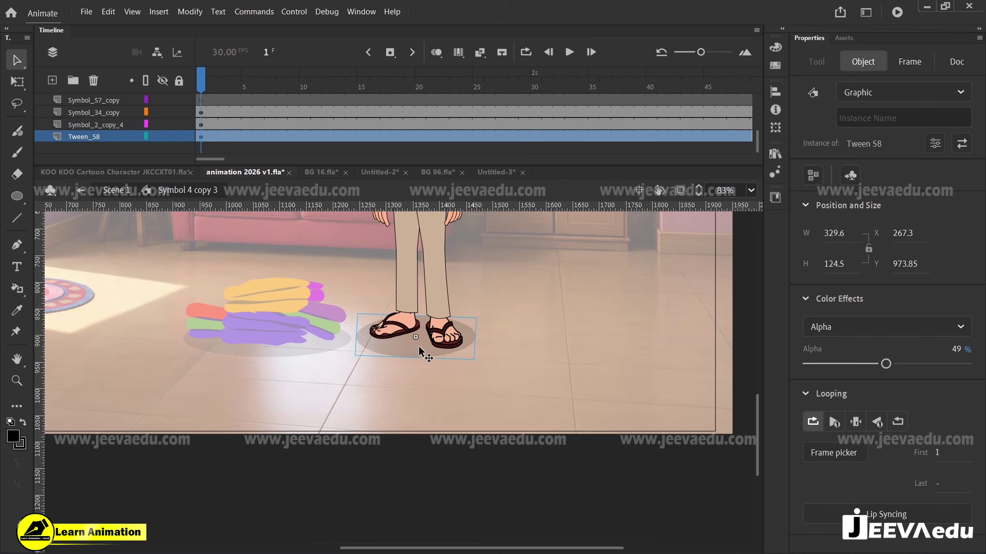
click(130, 193)
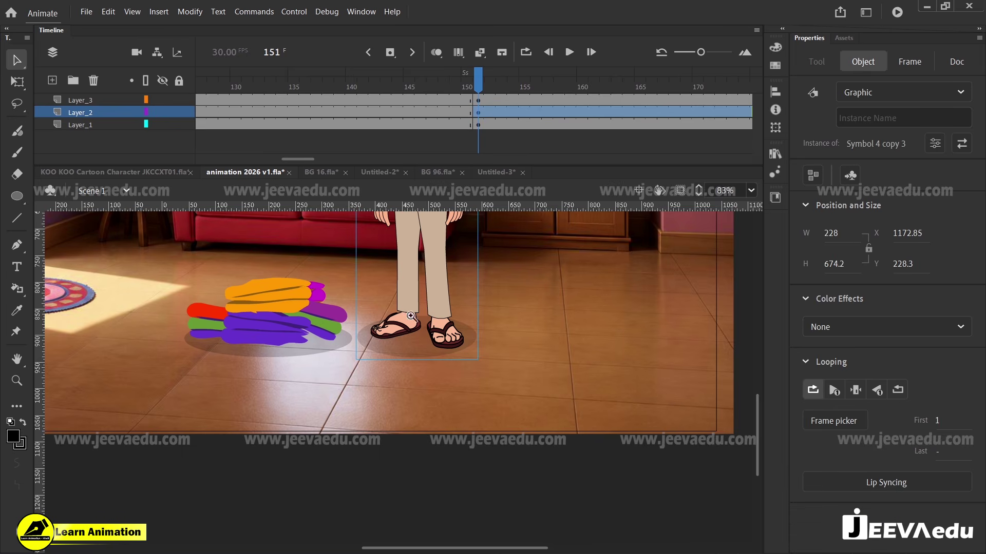
Step: Open the man's symbol in the floor shot at frame 150 and add a new layer beneath all his other layers
key(z)
click(415, 324)
key(v)
click(467, 83)
scroll(563, 261, down, 4)
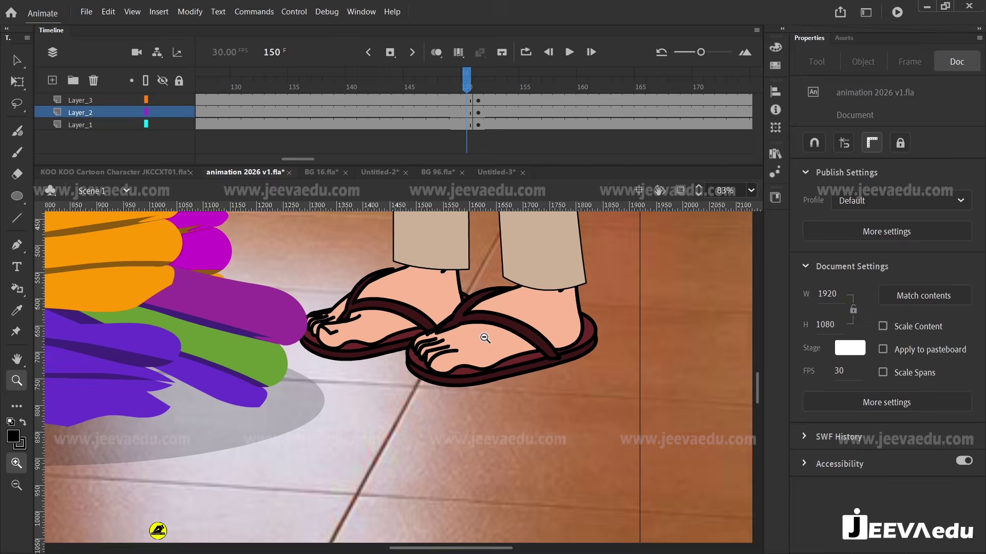
double_click(418, 389)
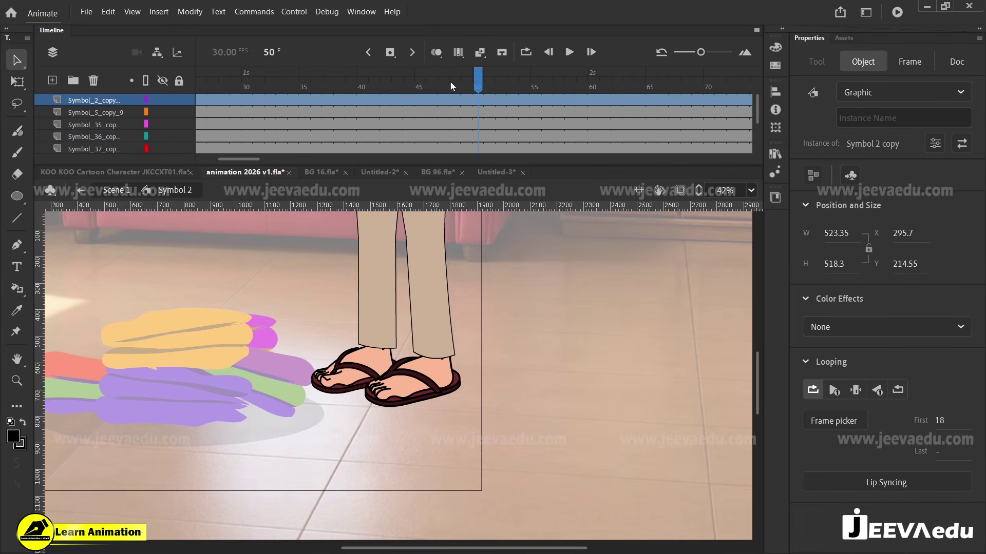
drag(397, 84, 531, 127)
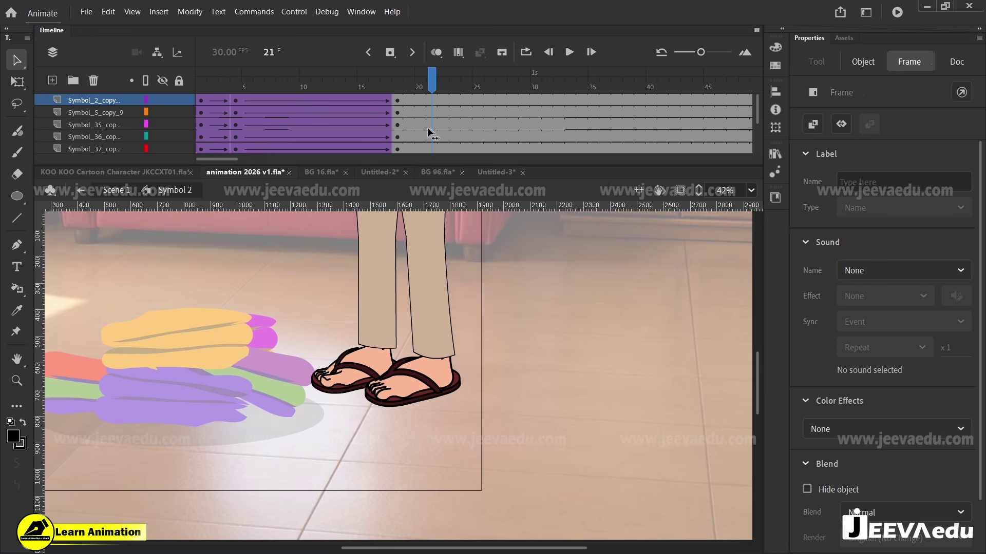
click(465, 231)
click(431, 288)
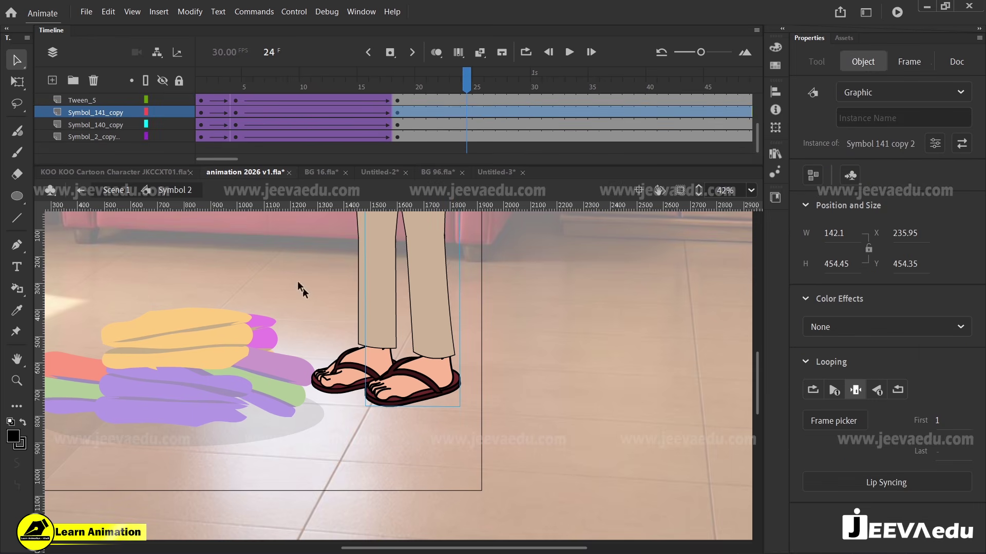
click(52, 80)
drag(75, 115, 85, 165)
Step: Paste the foot shadow onto the new bottom layer, position it under the man's sandals, and leave the symbol
key(ctrl+v)
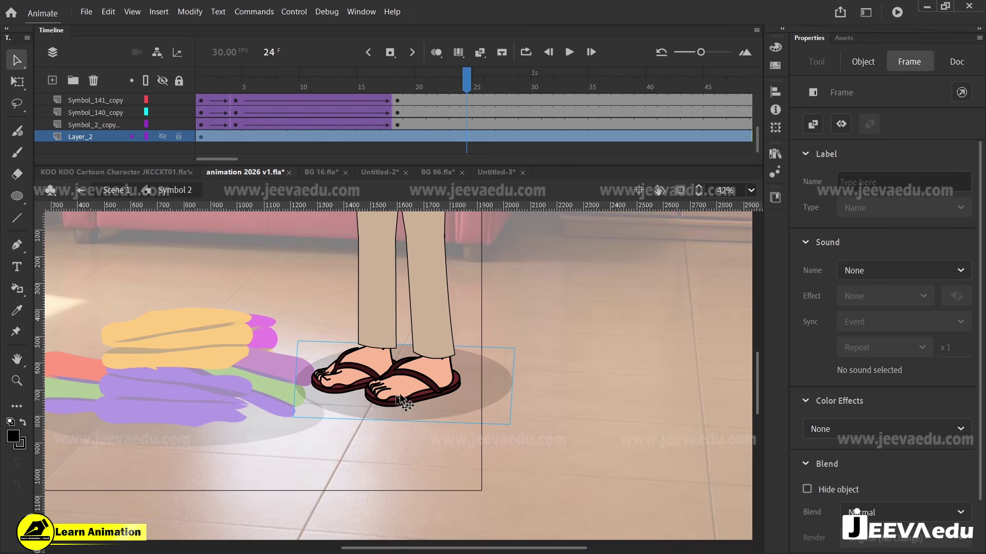
mouse_move(430, 410)
mouse_down()
mouse_move(415, 412)
mouse_move(424, 411)
mouse_up()
click(322, 283)
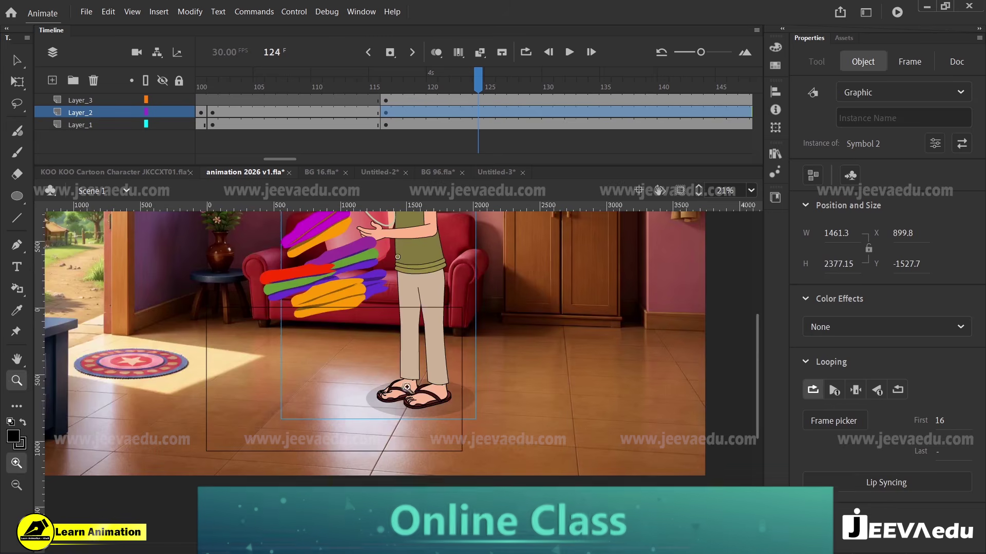
Step: At frame 135, clip the view to the stage and shift the floor-shot man sideways to about X 982
click(281, 112)
drag(281, 133, 605, 136)
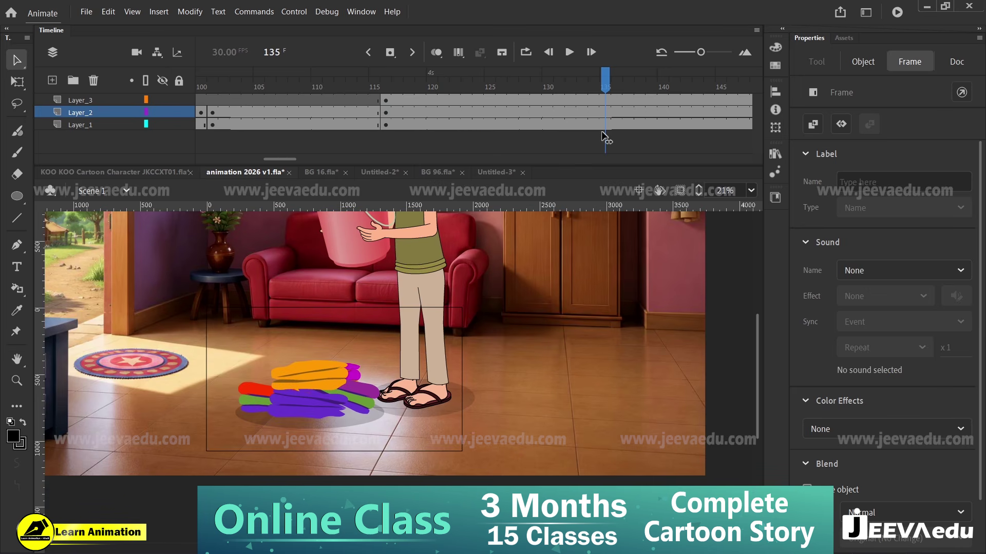
click(681, 191)
key(z)
click(412, 371)
key(v)
drag(432, 437, 454, 438)
key(z)
alt+click(427, 402)
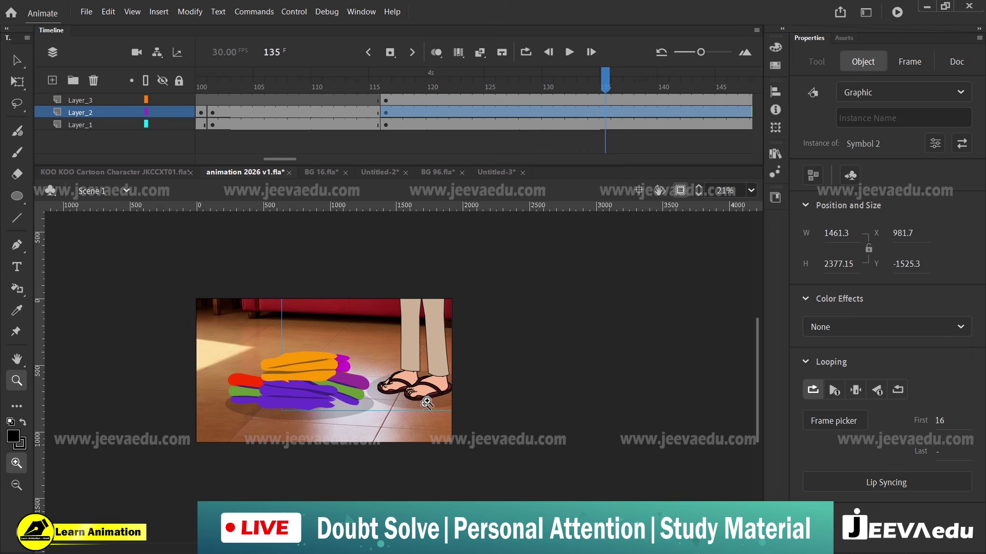
Step: Examine the wide room shot at frame 151, looking at how the man and clothes pile sit in the room
drag(303, 138, 270, 138)
click(334, 399)
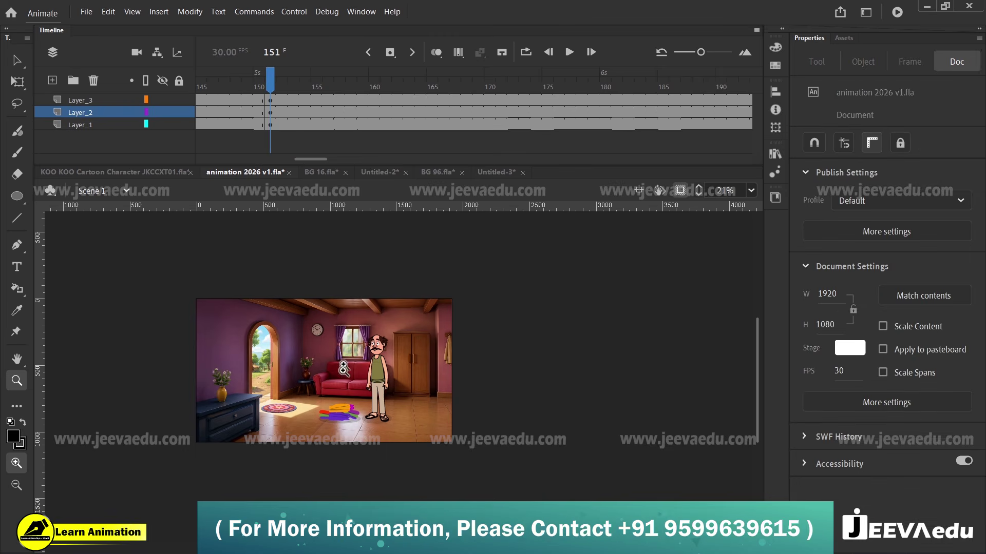
key(space)
drag(437, 434, 456, 445)
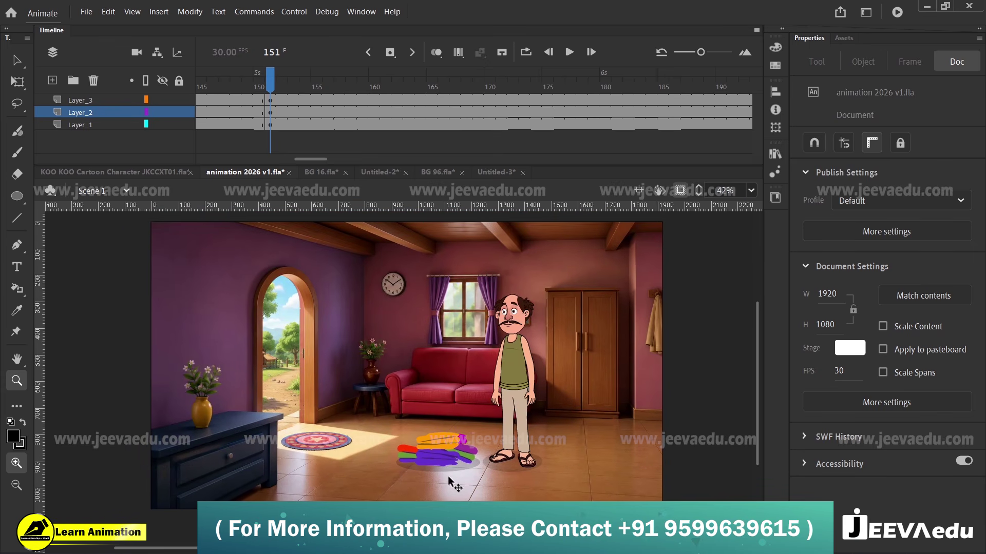
key(v)
click(475, 447)
click(530, 420)
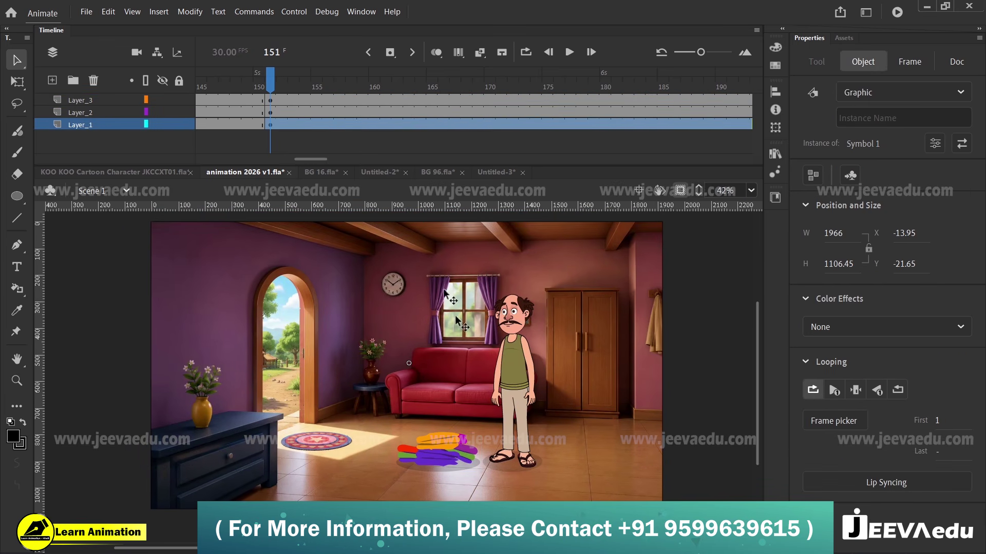
Step: Switch to the Untitled-3 document and delete the clothes layer and its mask layer from the bucket symbol
click(492, 174)
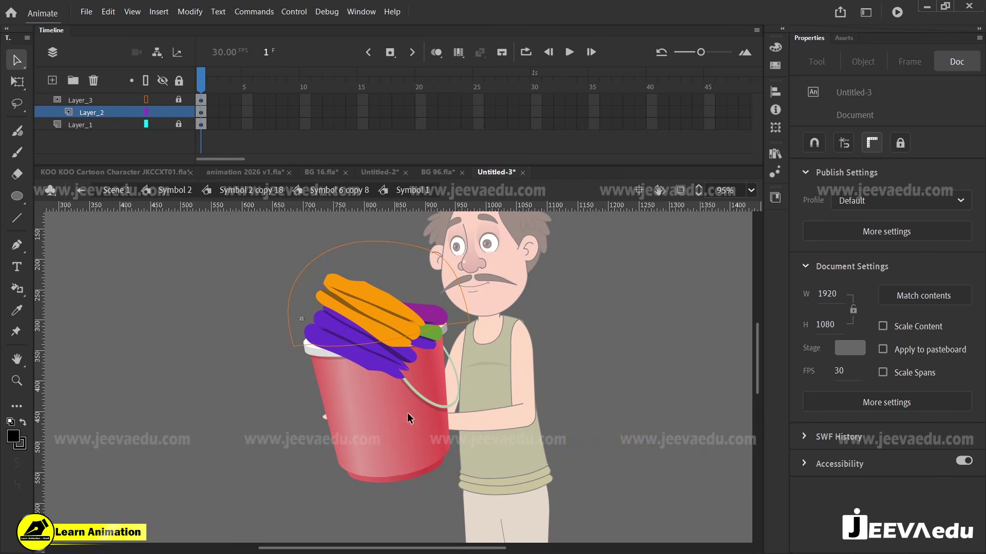
click(100, 100)
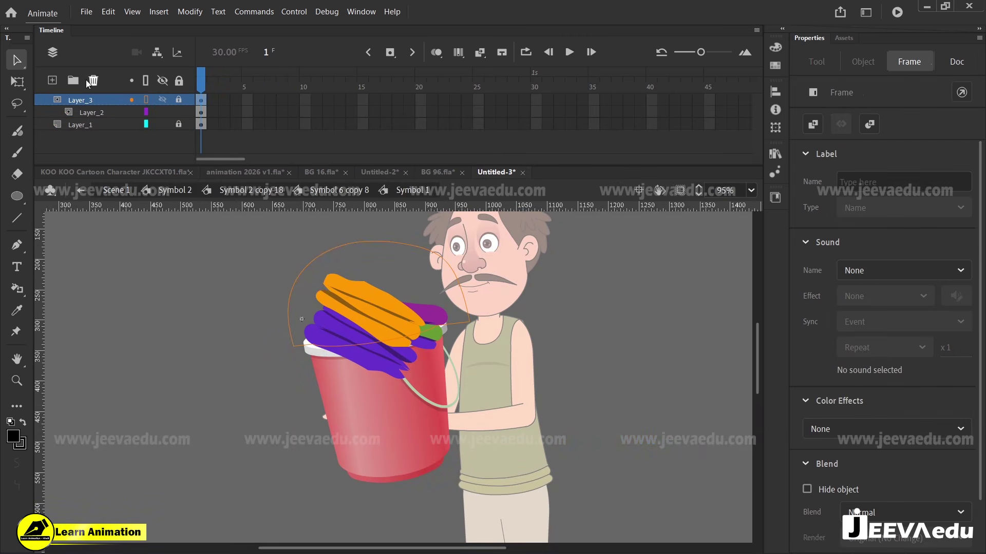
click(93, 80)
click(93, 80)
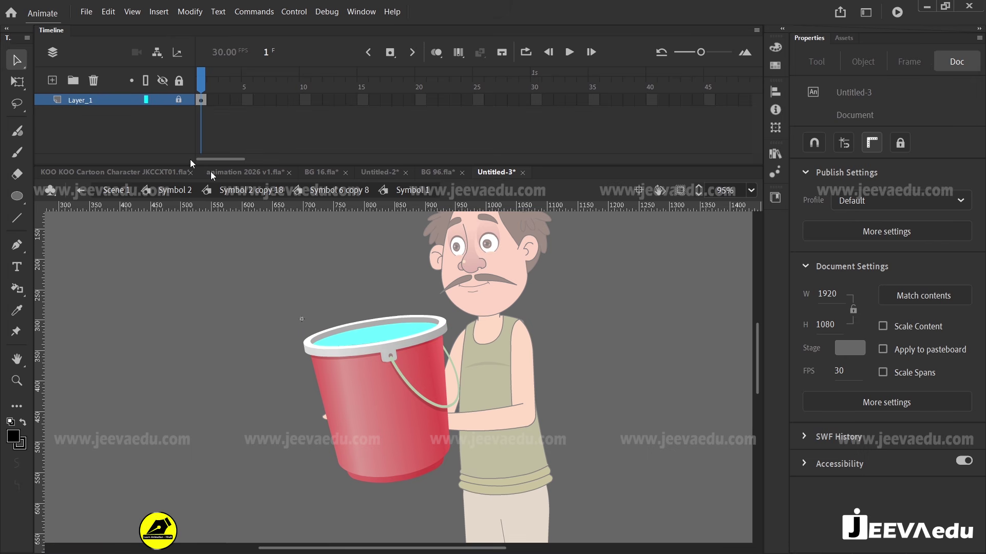
double_click(391, 372)
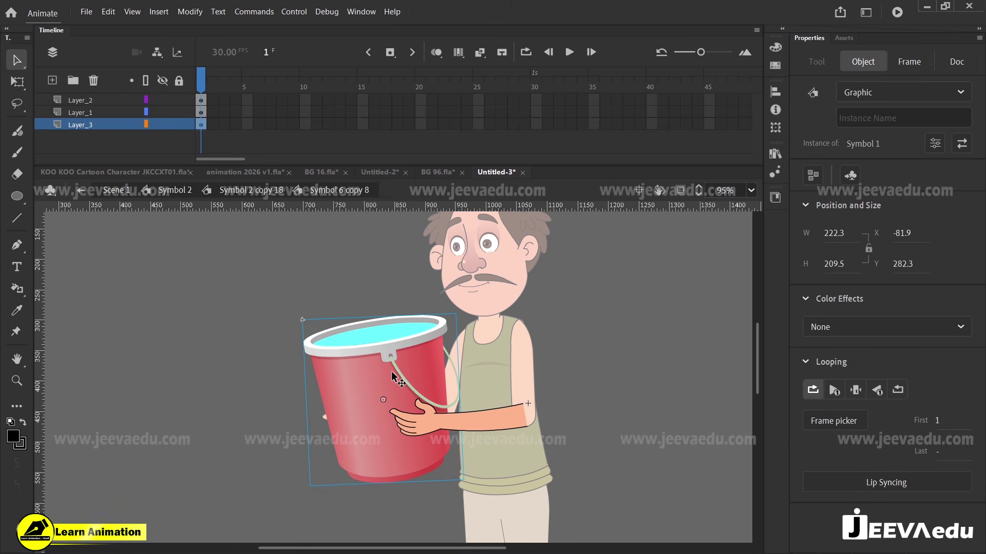
drag(391, 371, 313, 314)
key(ctrl+z)
Step: Inside the bucket symbol, unlock the drawing's layer and fill the cyan water with the grey of the bucket's interior
double_click(374, 334)
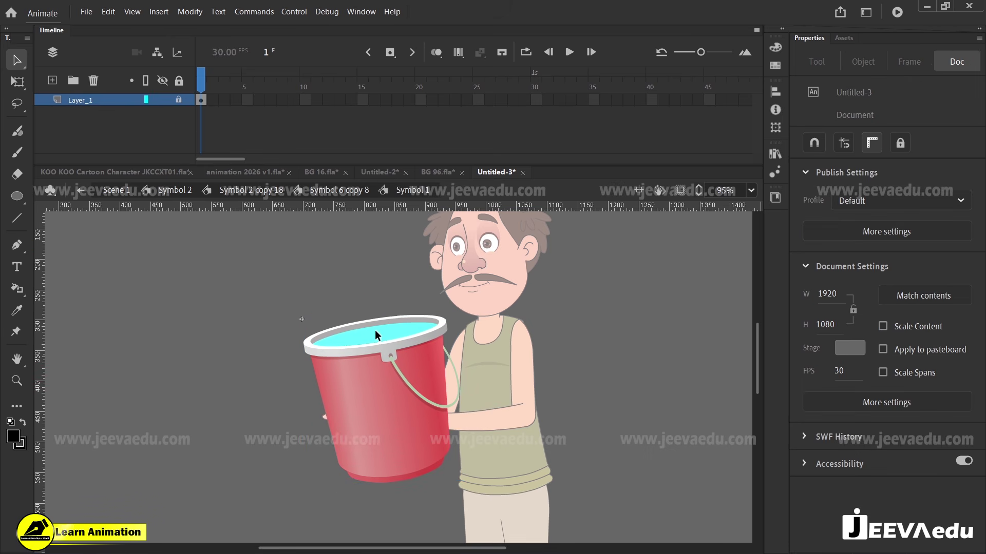
key(ctrl+space)
ctrl+click(376, 338)
double_click(395, 365)
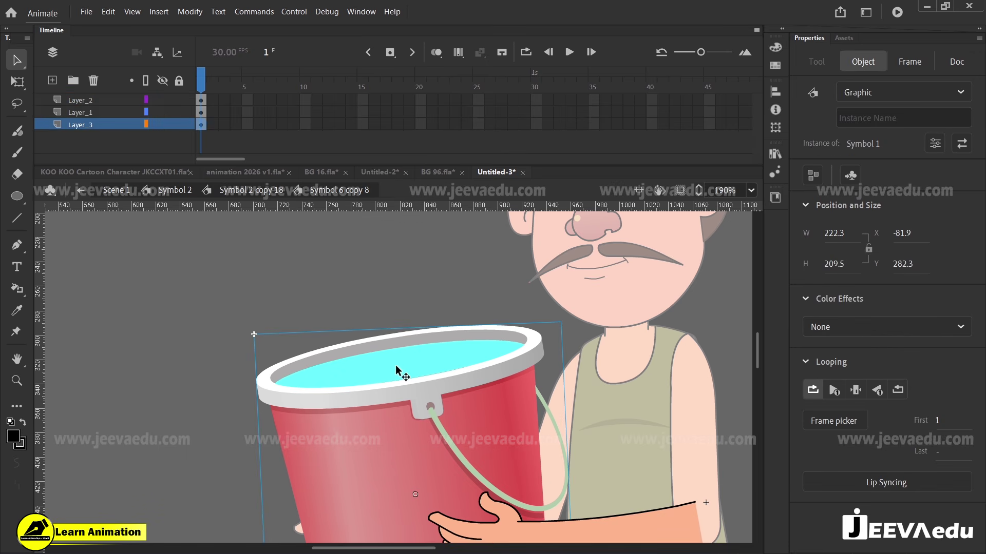
double_click(395, 365)
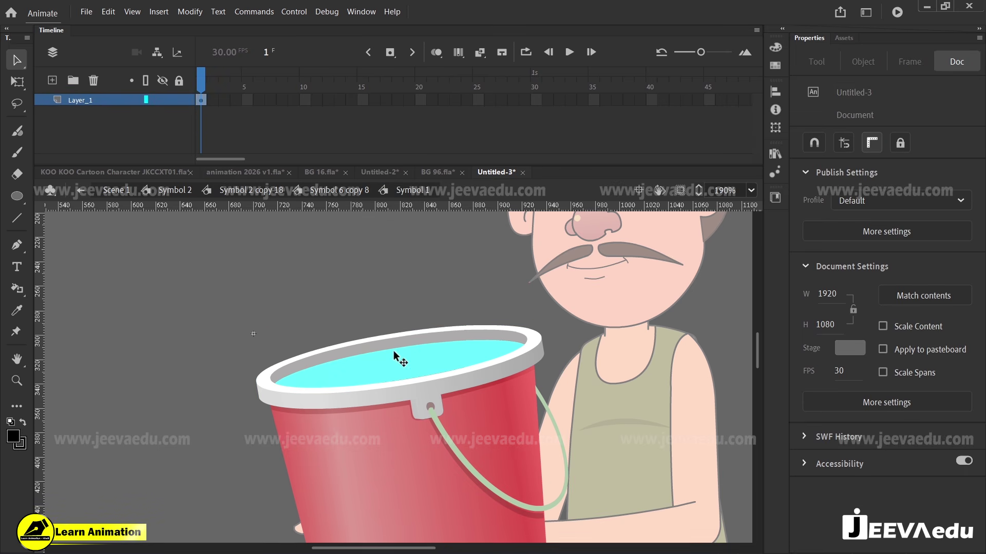
click(396, 367)
click(382, 322)
key(k)
click(437, 363)
key(v)
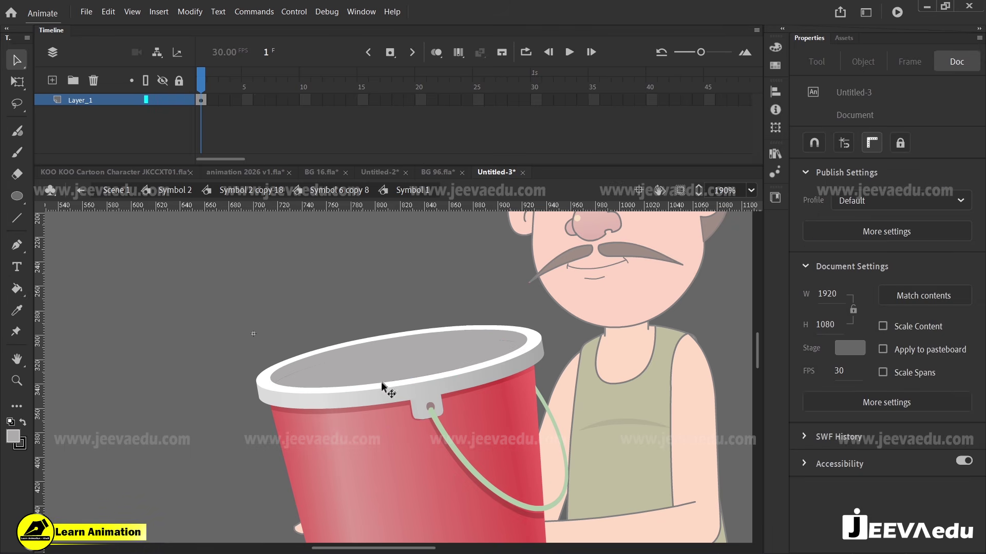
key(ctrl+shift+space)
ctrl+shift+click(371, 404)
double_click(310, 419)
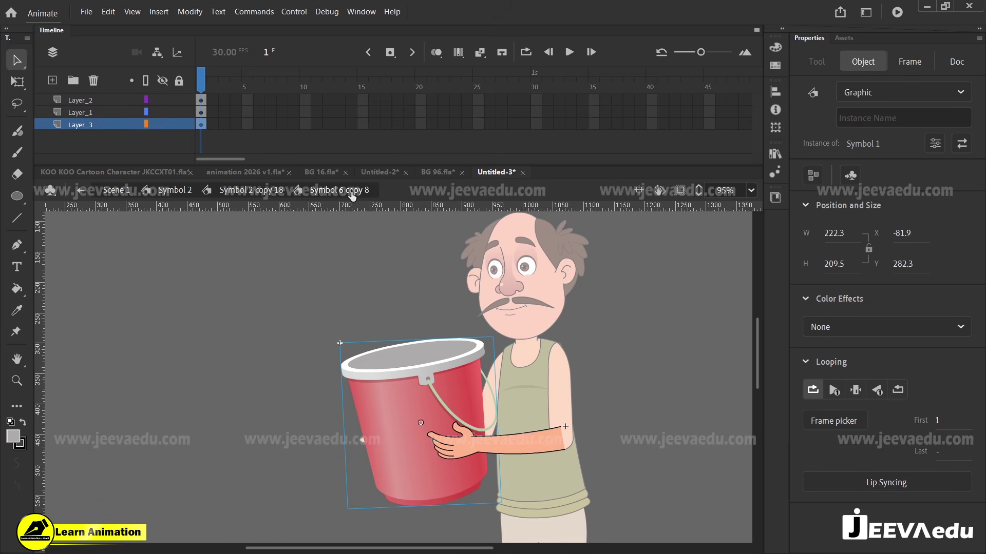
key(z)
click(482, 392)
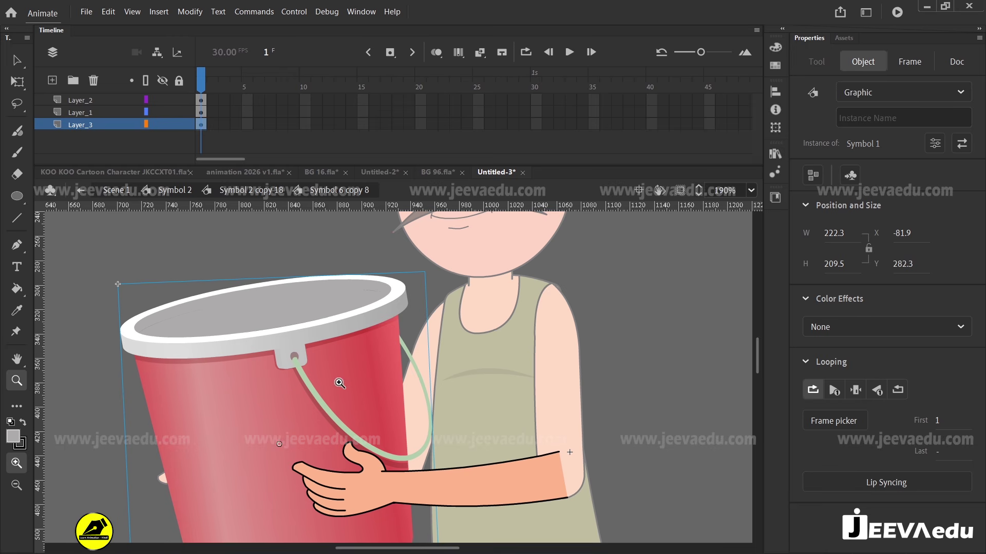
key(v)
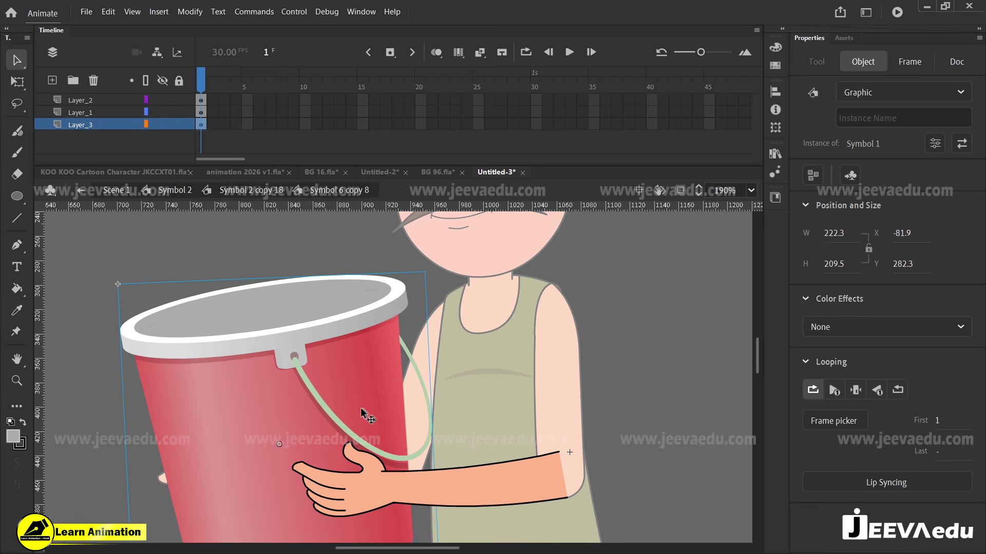
drag(362, 409, 351, 349)
key(ctrl+z)
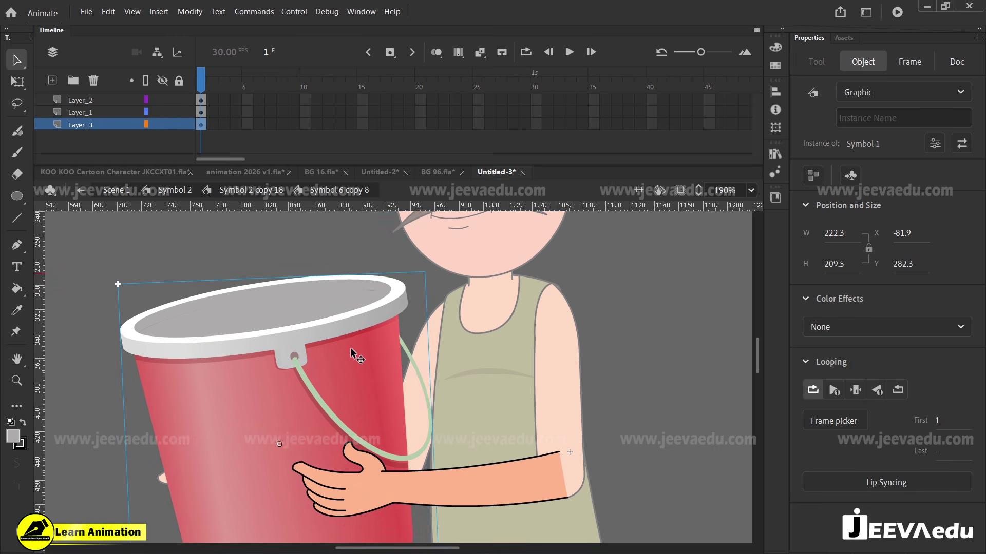
Step: Group the bucket's rim artwork inside the bucket symbol and return to the parent symbol
double_click(343, 336)
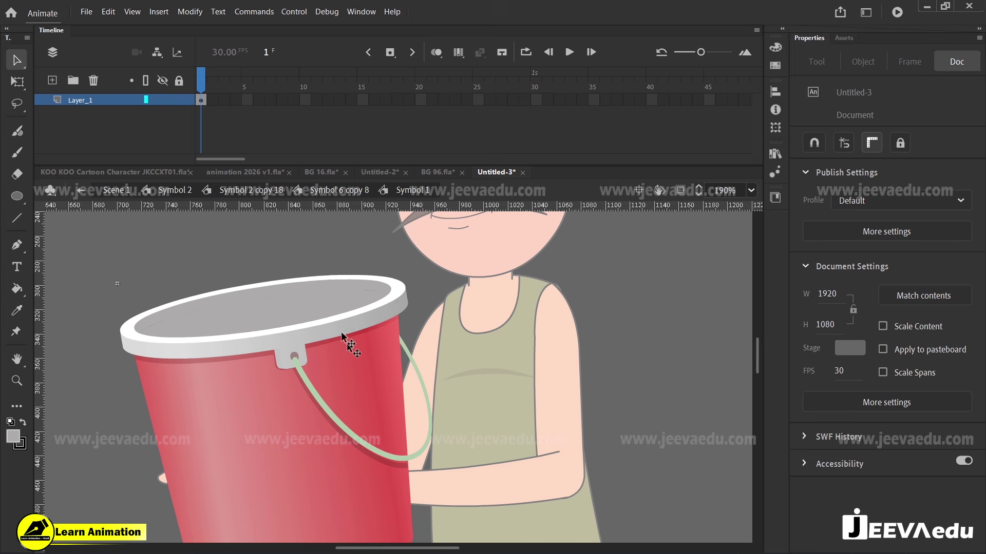
click(338, 298)
key(ctrl+g)
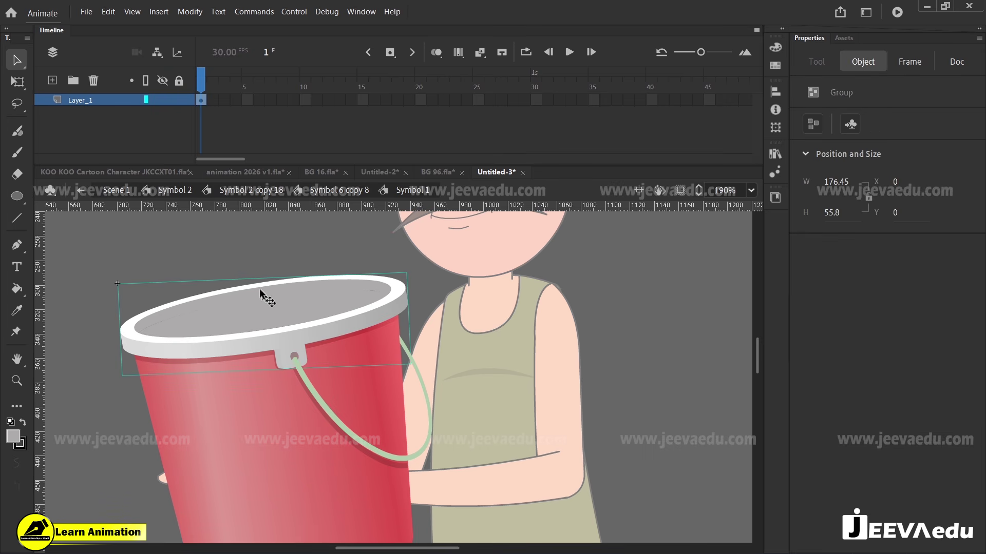
double_click(256, 247)
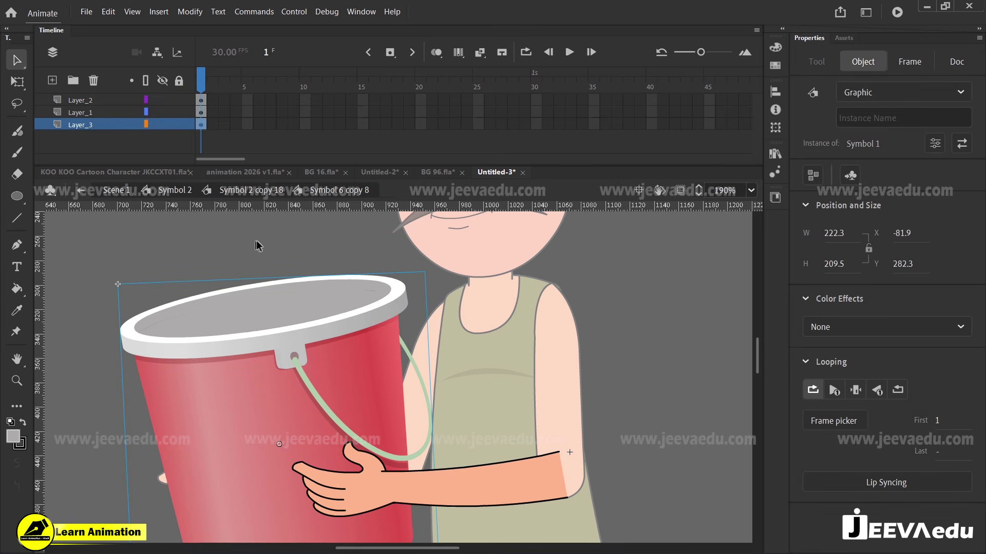
Step: Copy the empty bucket and try pasting it at frame 151 of animation 2026 v1.fla, cancelling at the library conflict
drag(331, 374, 357, 356)
click(240, 172)
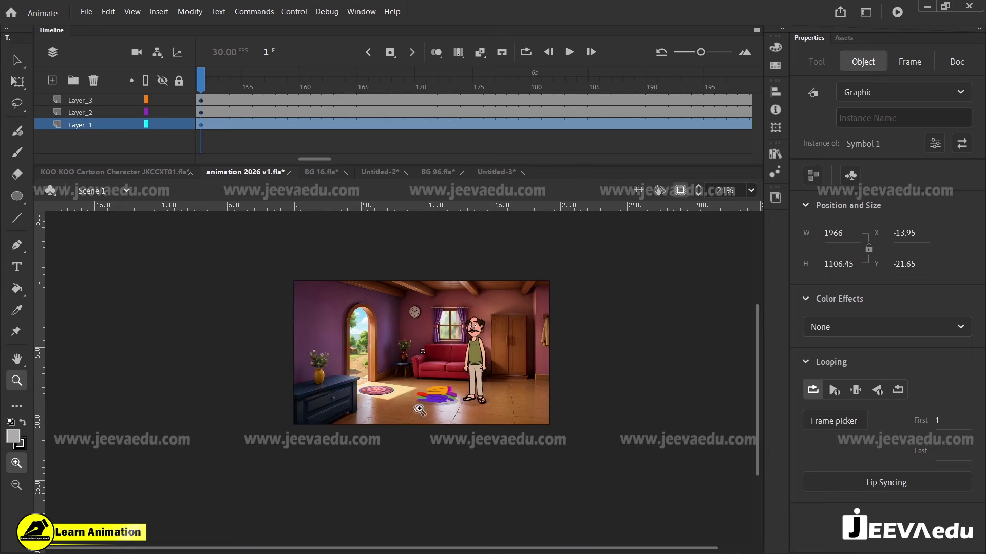
click(473, 327)
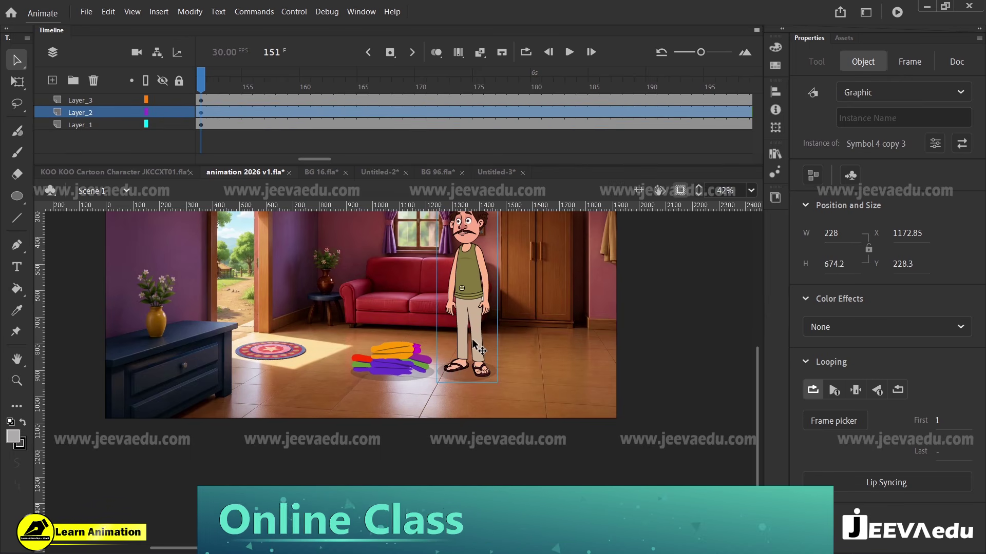
key(ctrl+v)
click(587, 325)
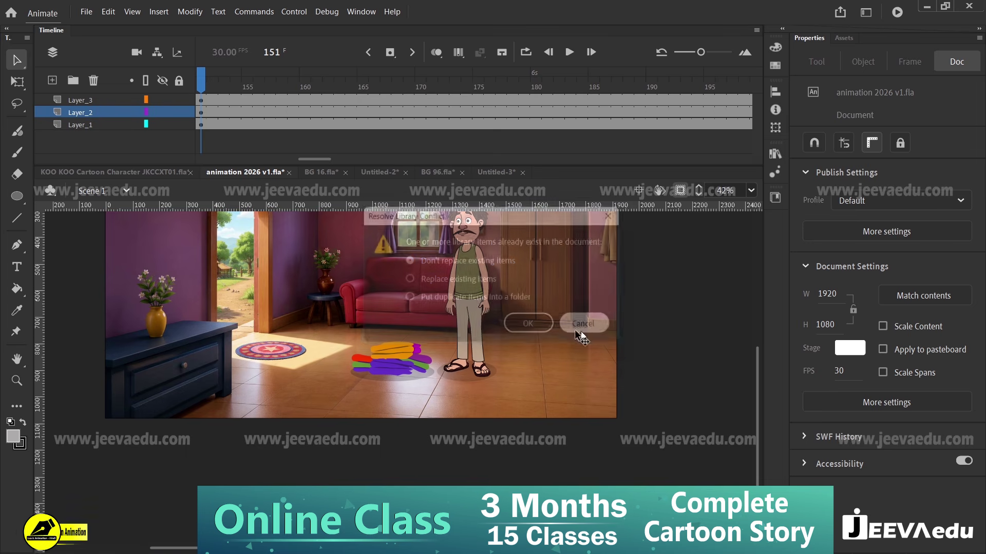
Step: Add a new layer on top and paste the empty bucket at frame 151, putting duplicate library items into a folder
key(z)
drag(314, 159, 305, 159)
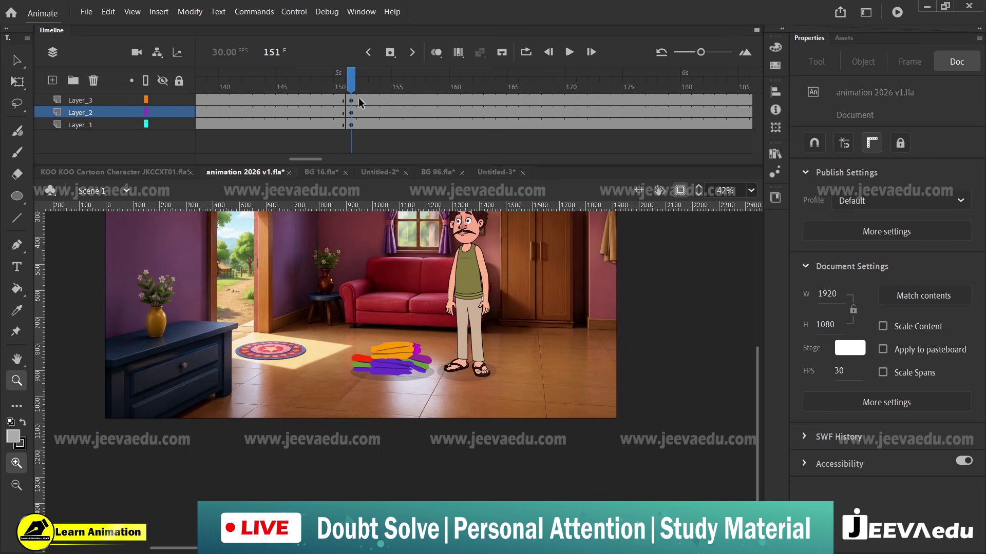
click(351, 100)
click(53, 81)
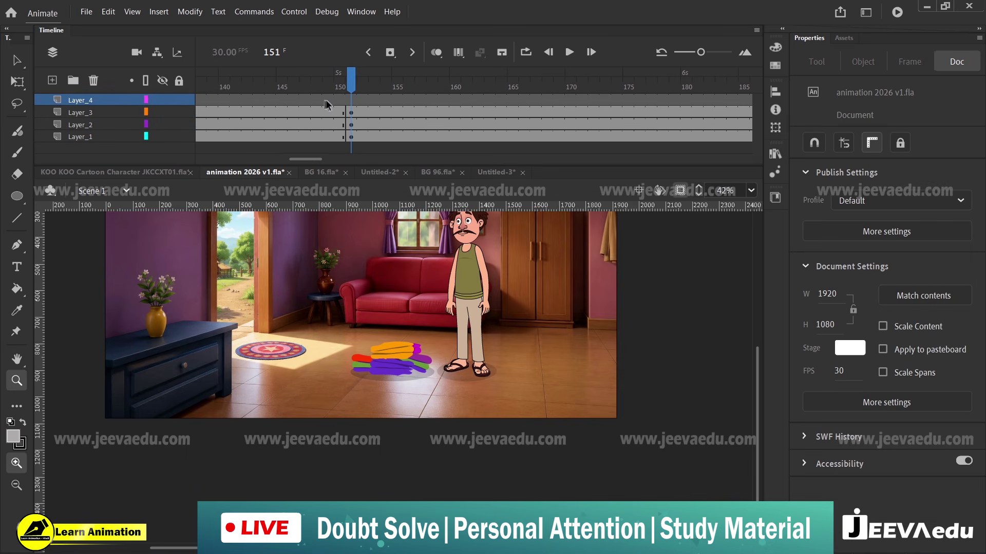
click(358, 100)
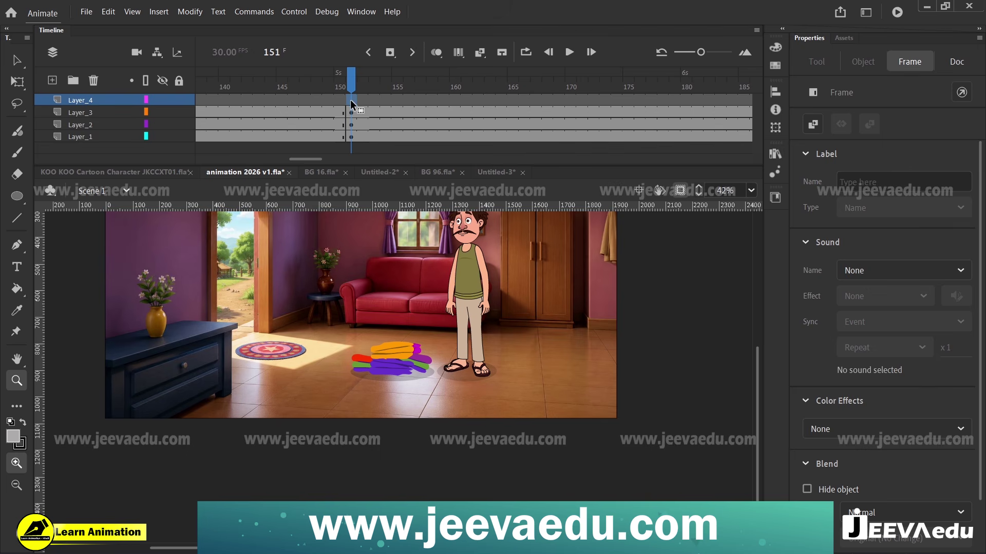
key(ctrl+v)
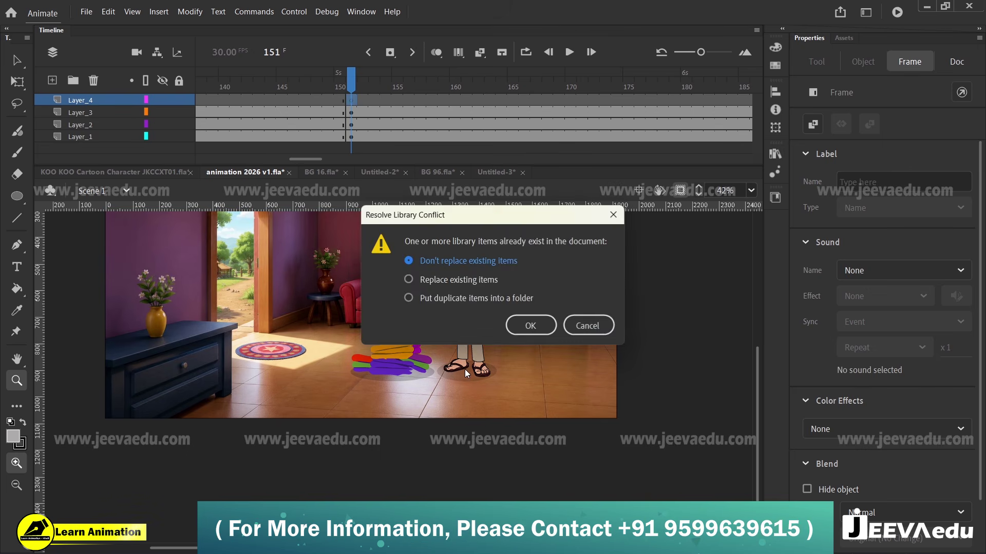
click(488, 298)
click(524, 324)
Step: Rotate the tipped bucket upright and place it on the floor beside the man's feet, opposite the clothes pile
key(q)
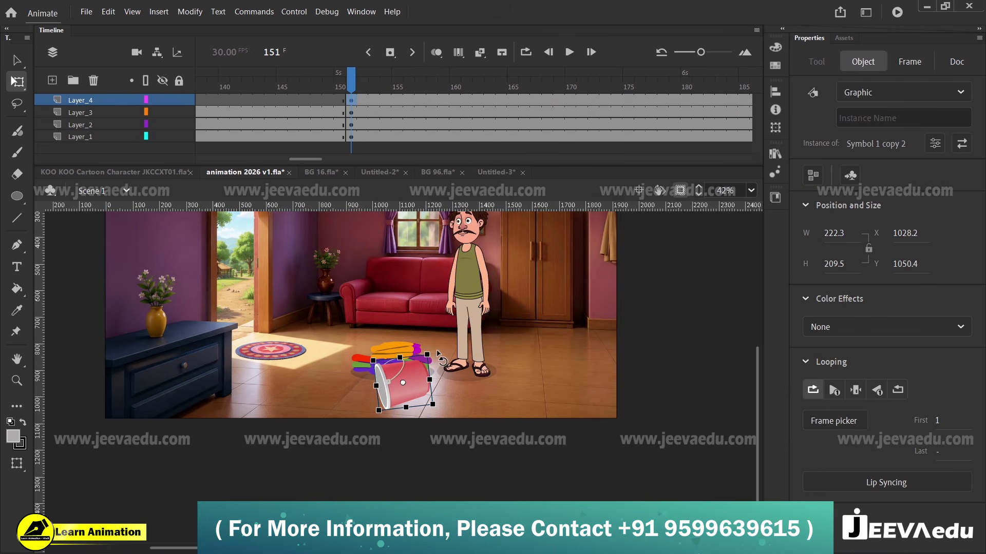
drag(437, 362, 614, 342)
key(z)
click(415, 388)
key(v)
key(z)
alt+click(531, 335)
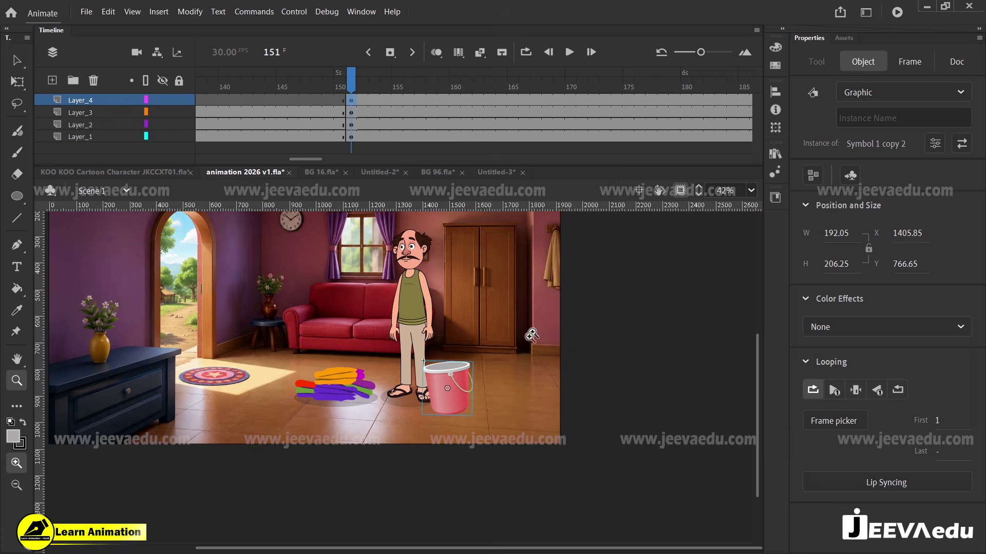
click(433, 356)
key(q)
drag(499, 393, 502, 396)
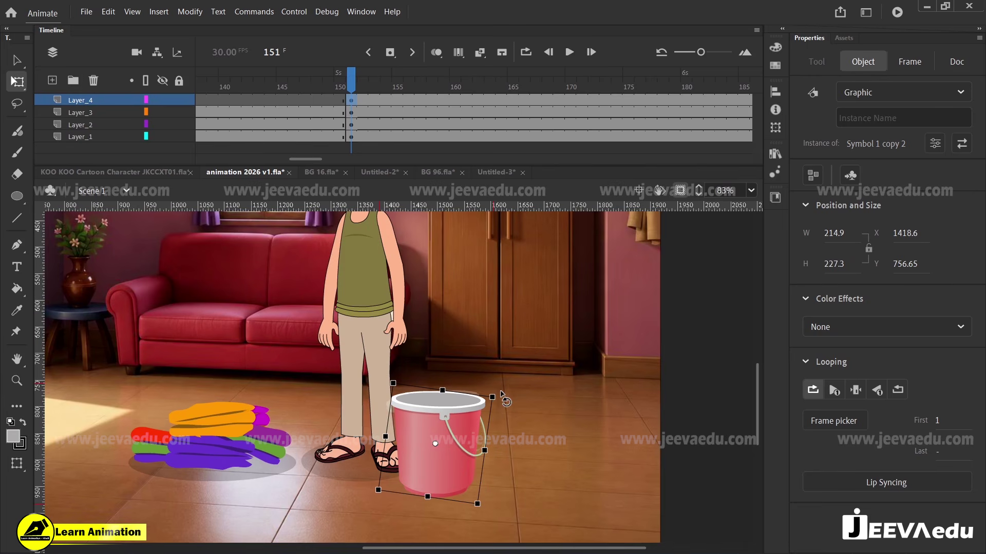
Step: Scale the bucket down by 98% three times in a row
key(z)
alt+click(352, 383)
alt+click(355, 327)
drag(233, 294, 574, 466)
key(v)
key(ctrl+alt+s)
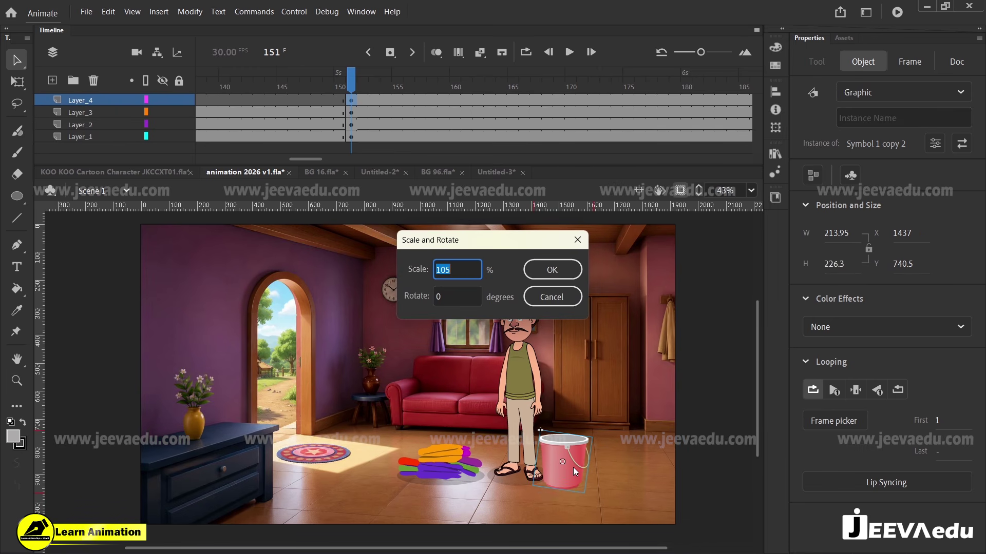
text(98)
key(Return)
key(ctrl+alt+s)
key(Return)
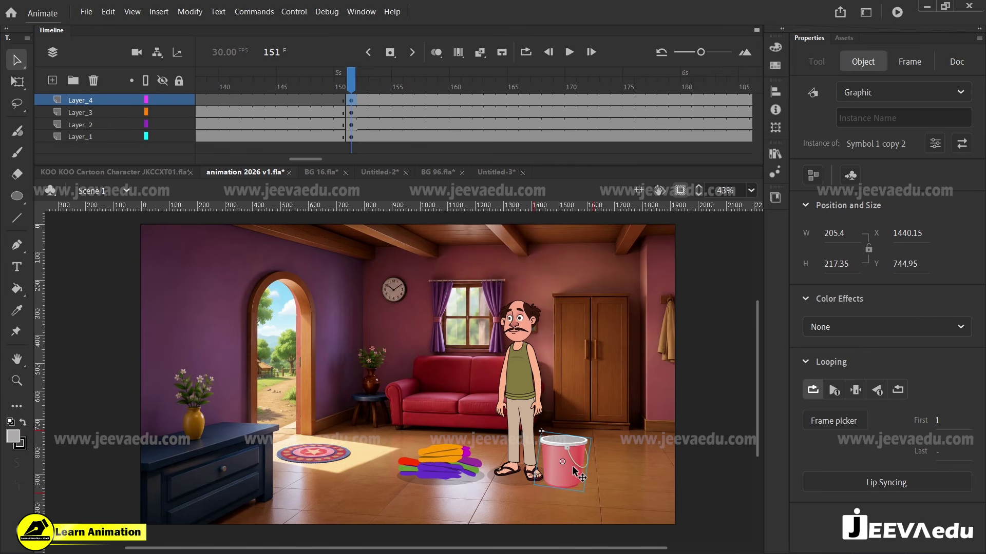
key(ctrl+alt+s)
key(Return)
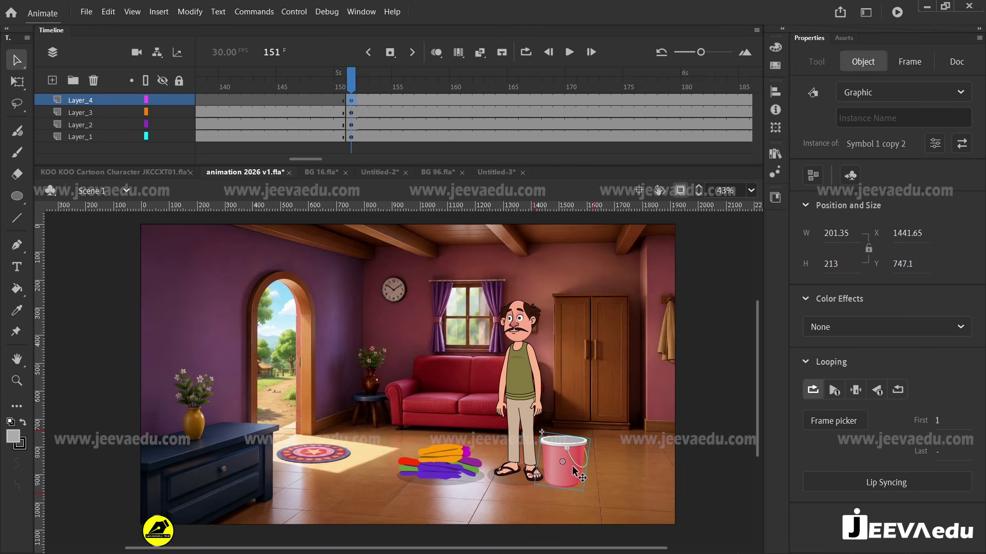
Step: Copy the floor shadow from under the man's feet and open the bucket symbol for editing
key(z)
click(553, 455)
click(452, 412)
key(v)
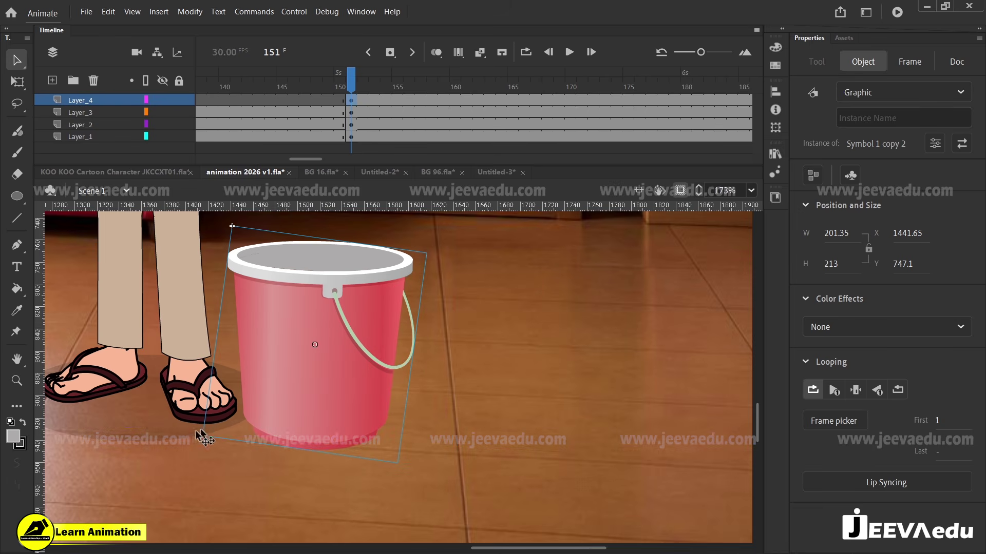
double_click(163, 430)
click(229, 466)
double_click(229, 466)
click(283, 417)
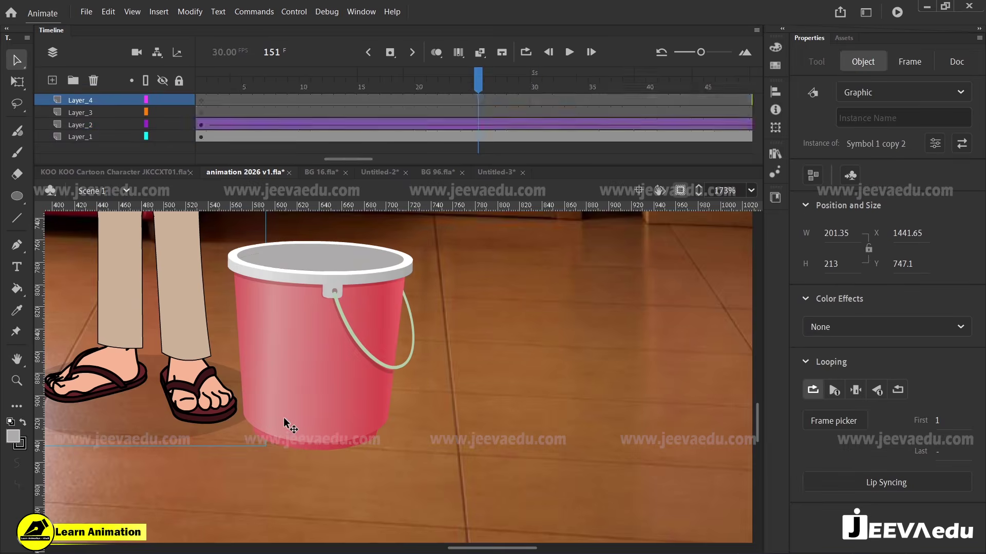
double_click(284, 417)
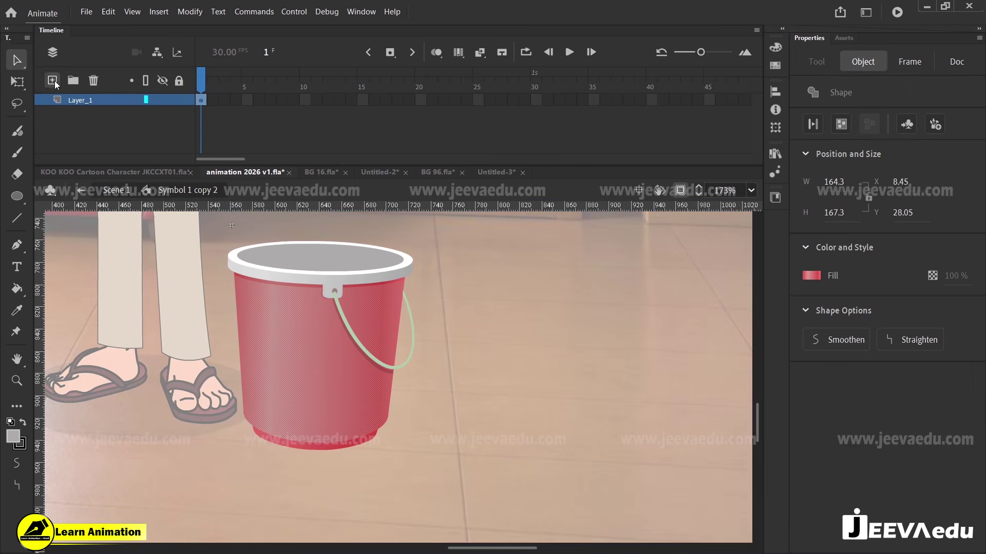
Step: Add a layer beneath the bucket artwork inside its symbol and paste the shadow on it
click(52, 80)
drag(82, 100, 89, 117)
key(ctrl+v)
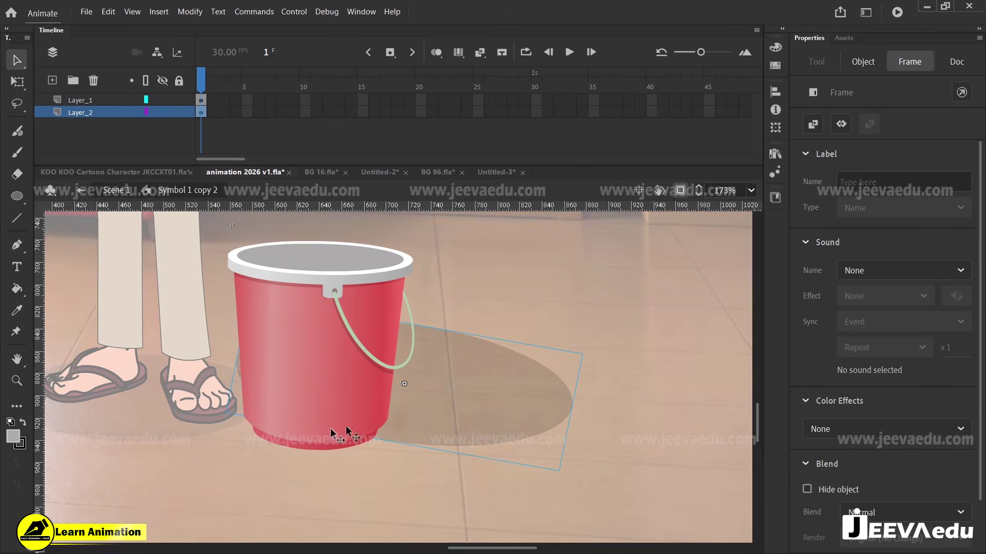
Step: Move, level and shrink the shadow to sit under the bucket's base, and return to the main scene
drag(470, 399, 351, 380)
key(q)
drag(204, 427, 263, 440)
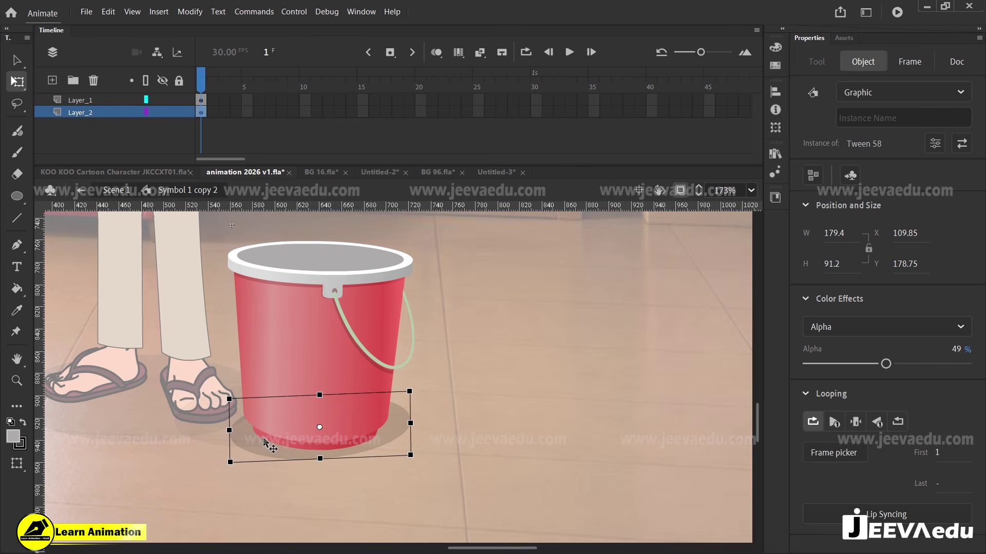
click(443, 378)
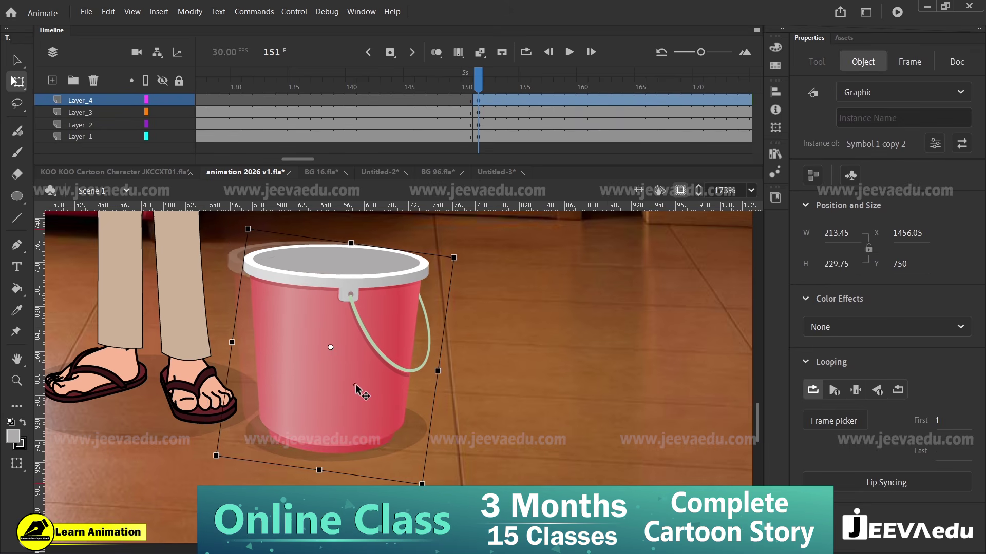
Step: Shift the bucket slightly away from the man's foot, to about X 1456.65, Y 750
drag(355, 385, 356, 385)
key(z)
alt+click(293, 358)
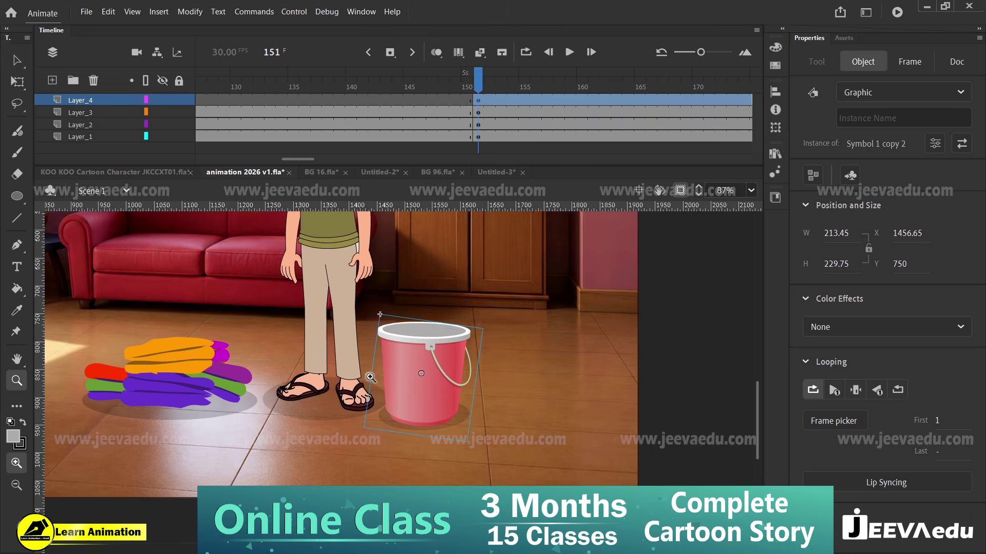
alt+click(349, 284)
drag(407, 405, 547, 431)
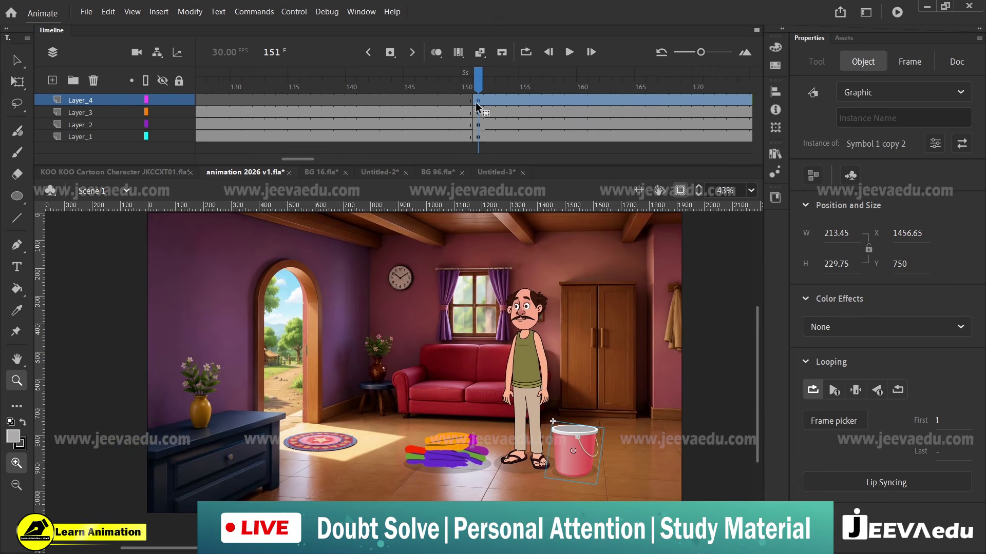
Step: Play the animation from frame 1 and insert keyframes on all four layers at frame 217
drag(478, 86, 1, 179)
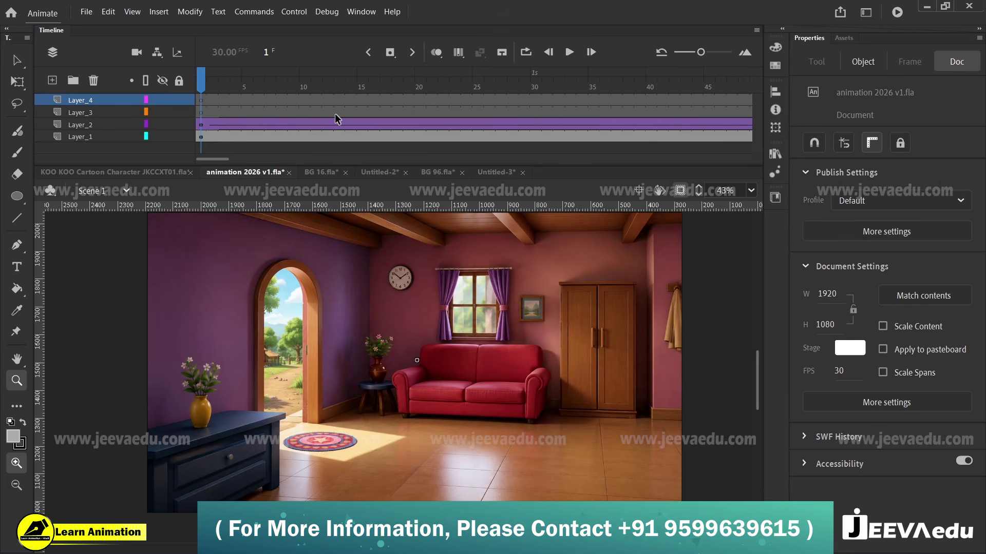
key(Return)
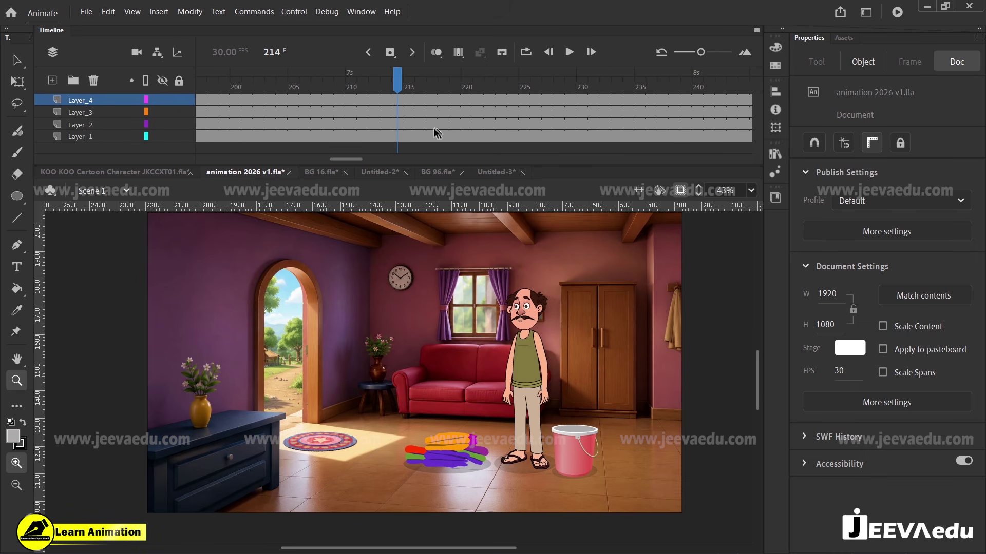
drag(402, 169, 400, 149)
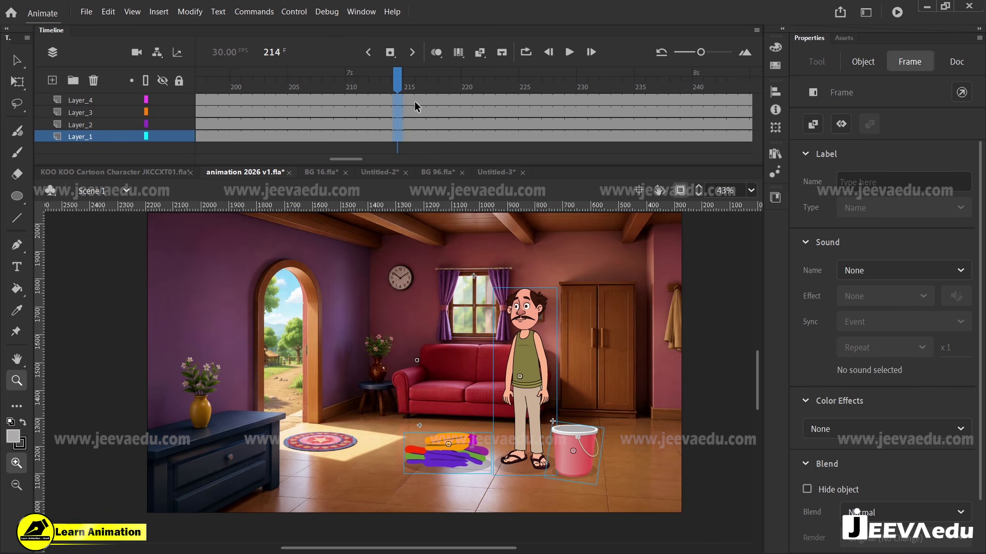
drag(430, 100, 428, 141)
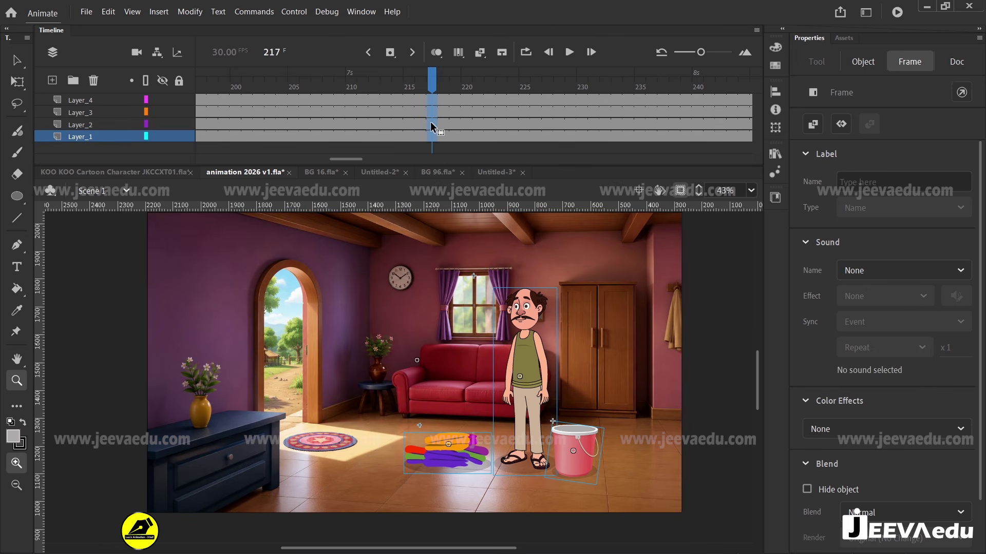
key(F6)
Step: Create classic tweens between frames 151 and 217 on all four layers and apply an S-shaped custom ease-in, ease-out curve
drag(399, 98, 377, 147)
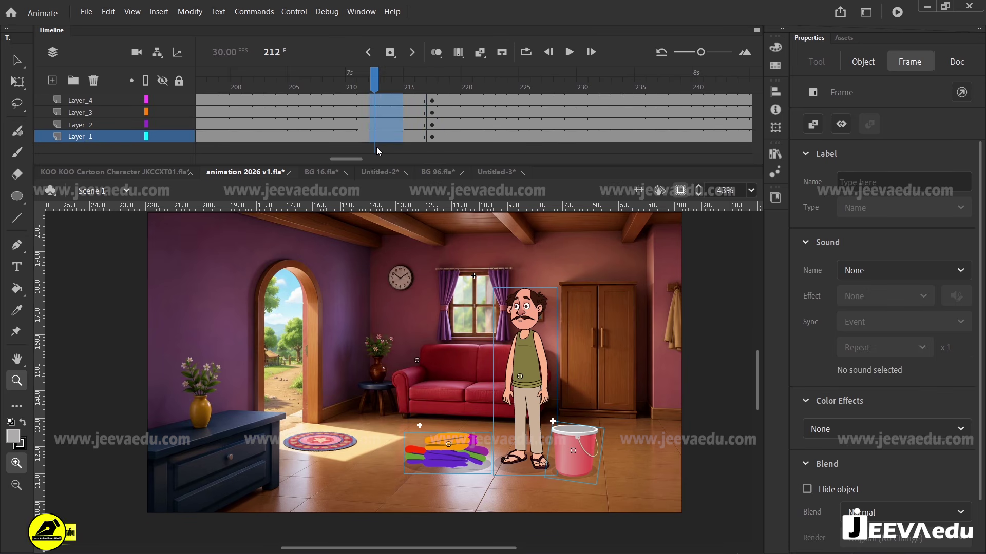
right_click(378, 128)
click(410, 136)
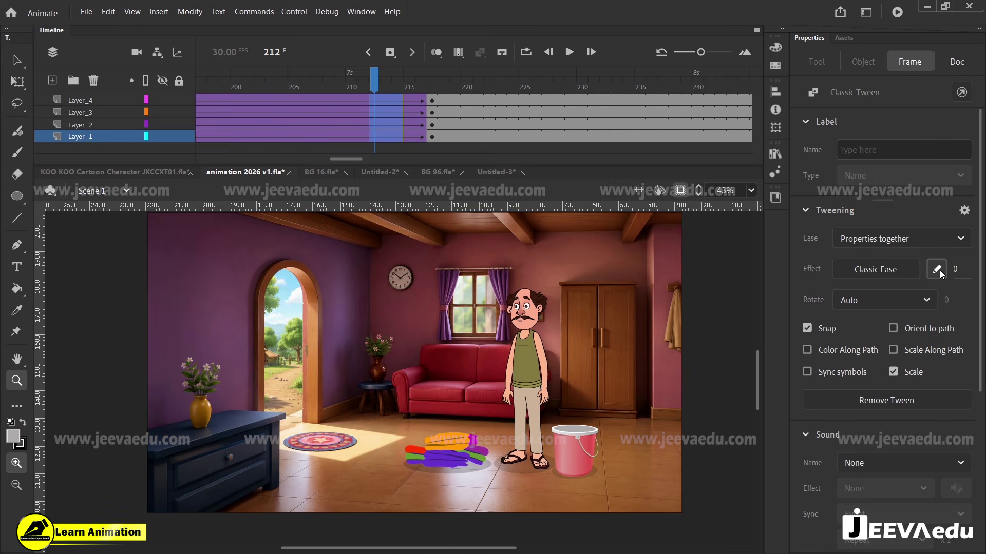
click(937, 270)
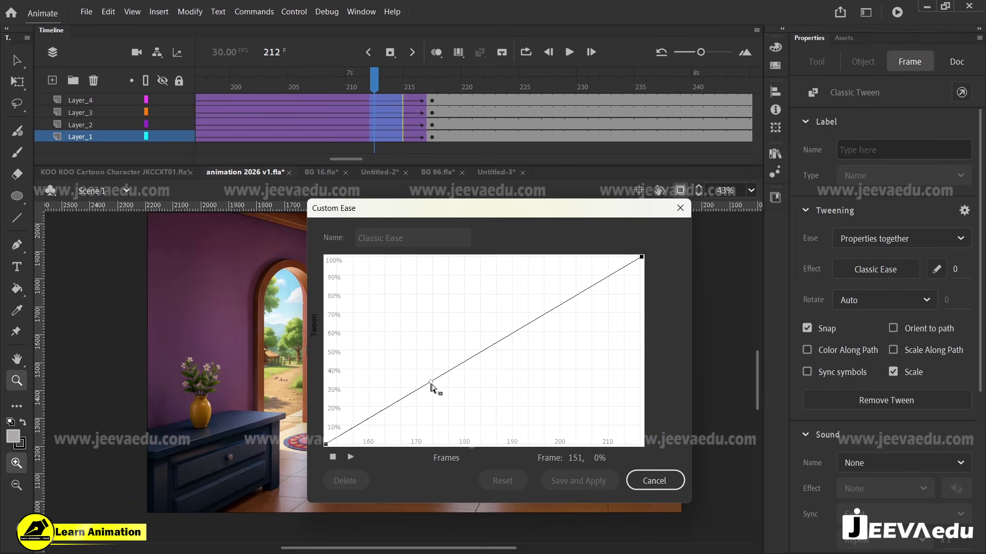
drag(431, 383, 471, 444)
drag(555, 316, 536, 221)
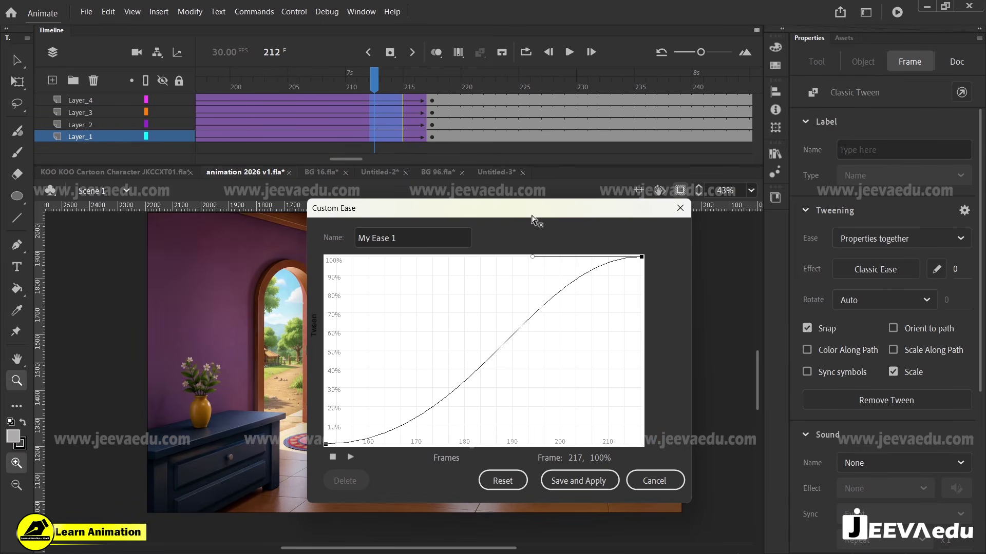
click(578, 481)
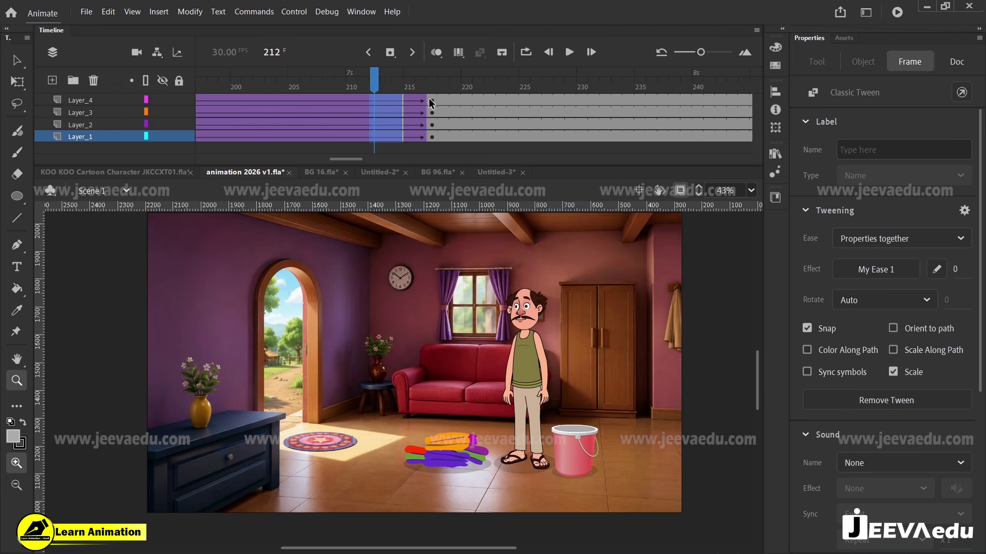
Step: Scale up the artwork of all four layers together at frame 217 and play the resulting push-in
drag(430, 100, 430, 137)
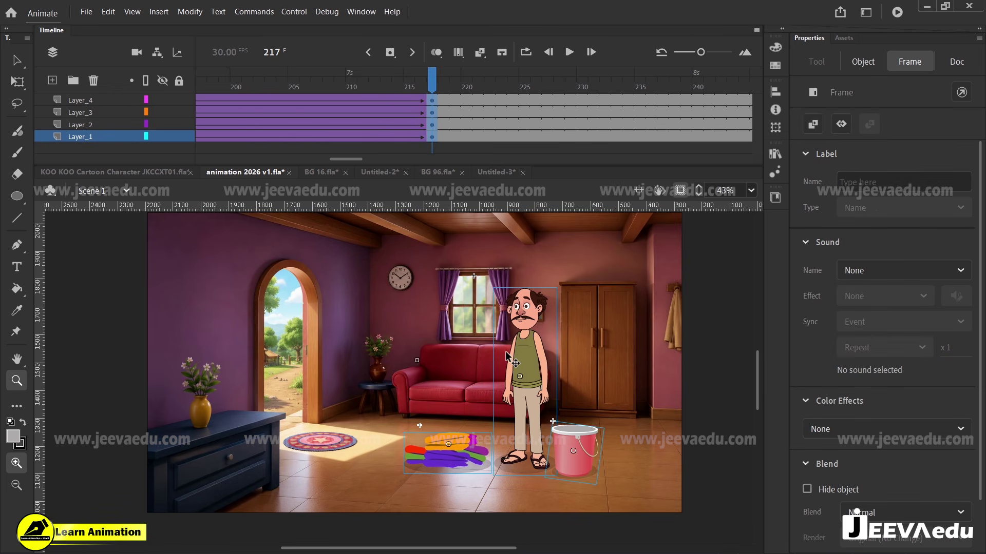
key(ctrl+alt+s)
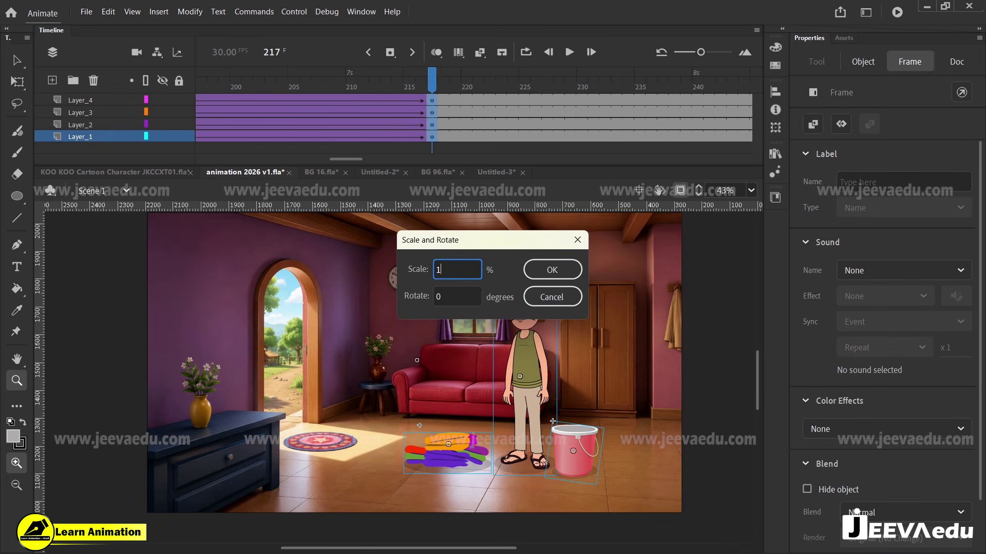
key(Return)
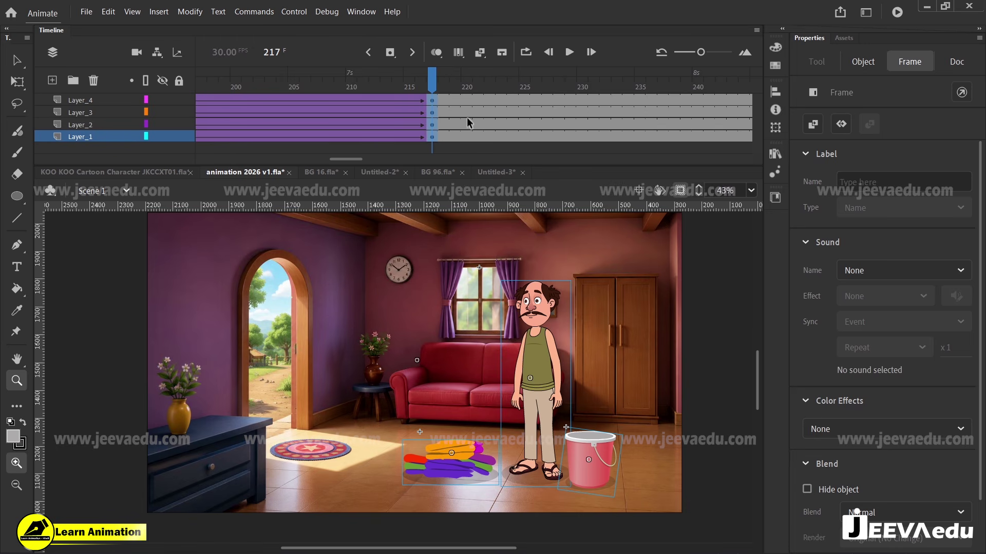
key(Return)
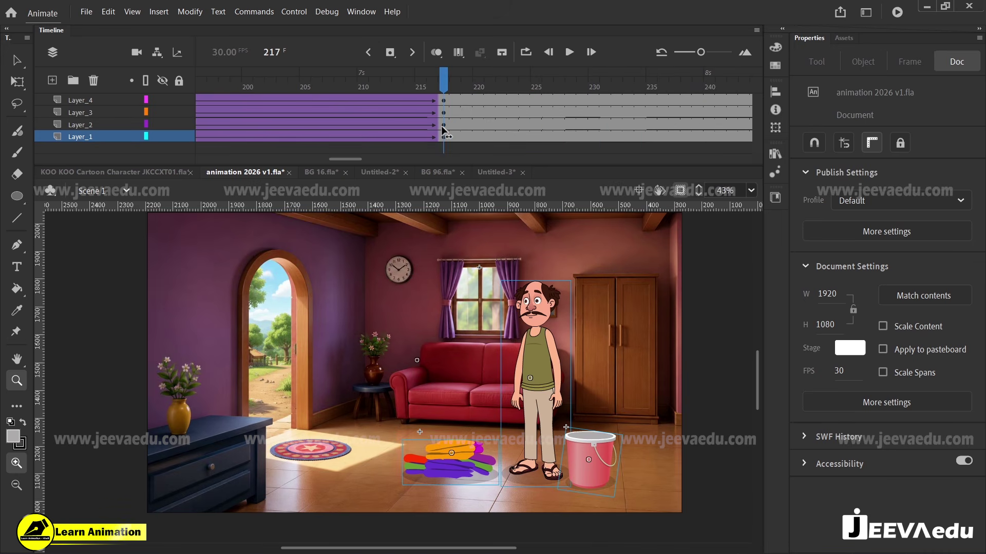
Step: Enlarge the artwork of all four layers at frame 217 by a further 110%
drag(445, 101, 443, 136)
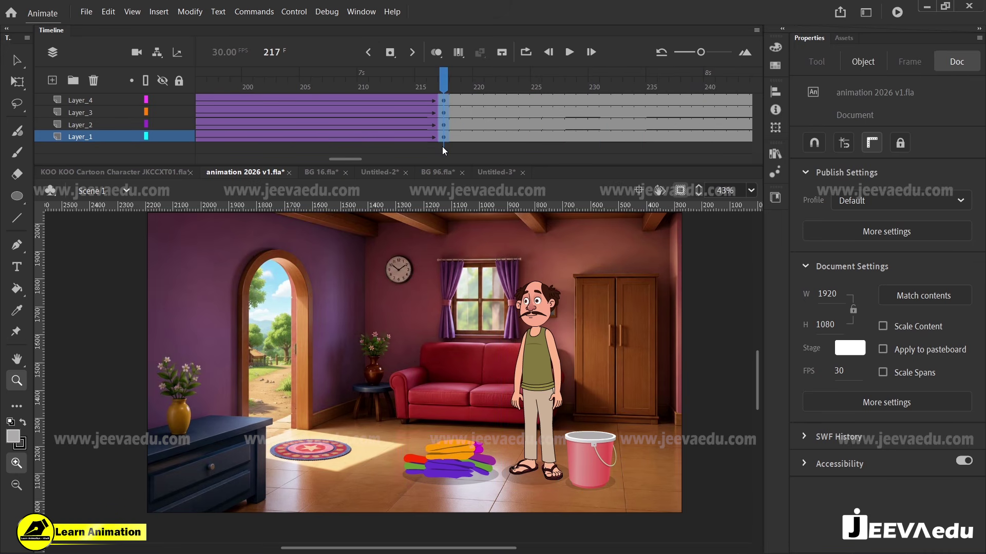
key(ctrl+alt+s)
text(110)
key(Return)
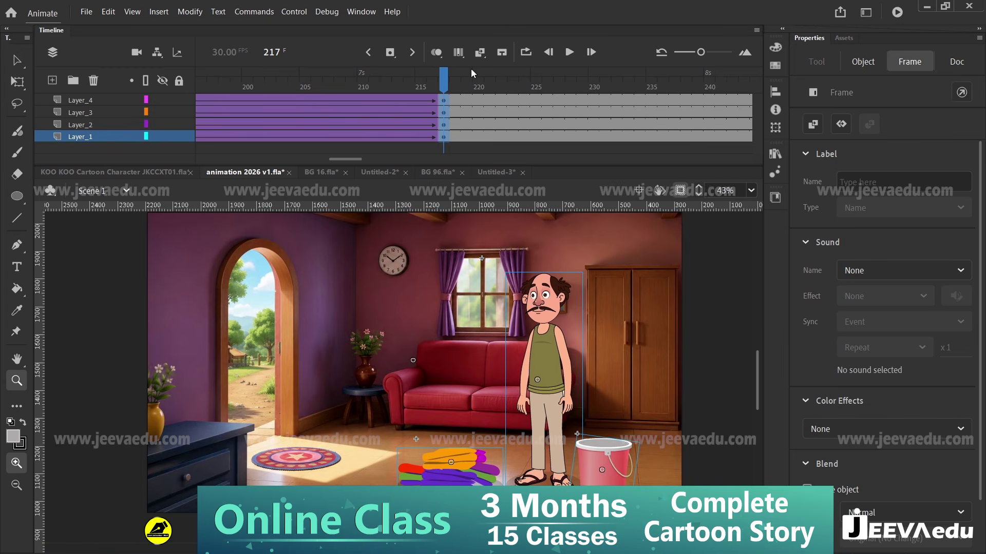
Step: Play the animation back to check the stronger push-in, and return the playhead to frame 217
drag(446, 76, 2, 204)
key(Return)
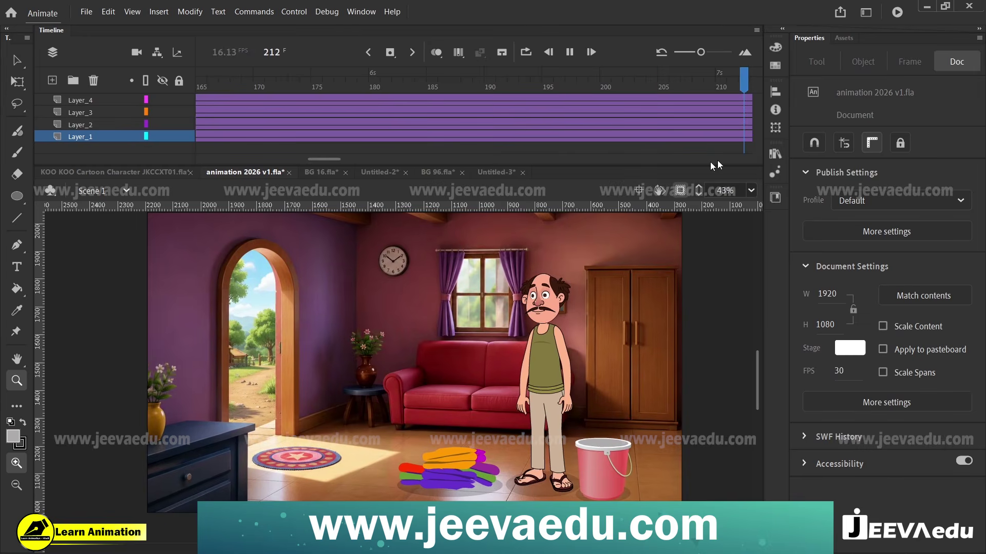
key(Return)
click(236, 90)
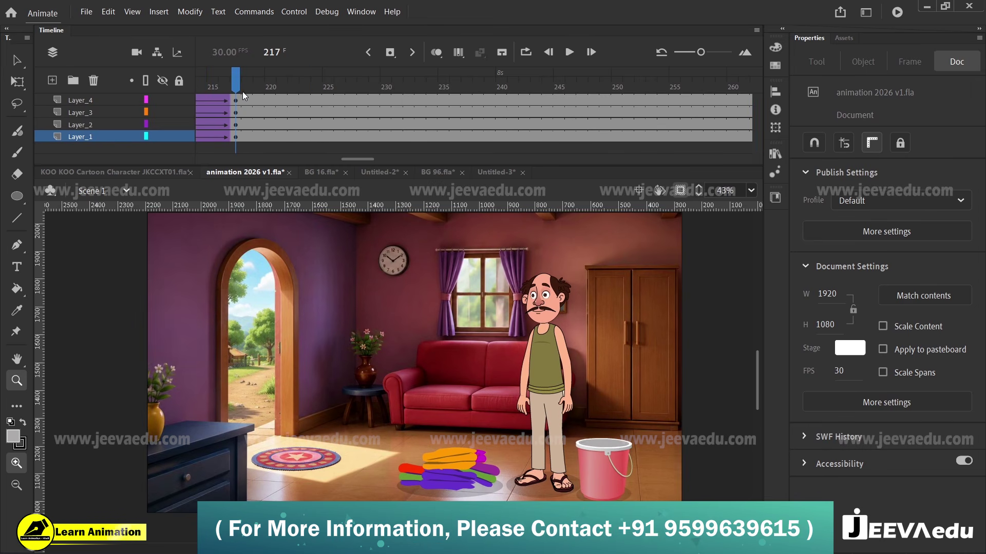
drag(236, 85, 504, 119)
click(490, 124)
right_click(490, 124)
click(544, 126)
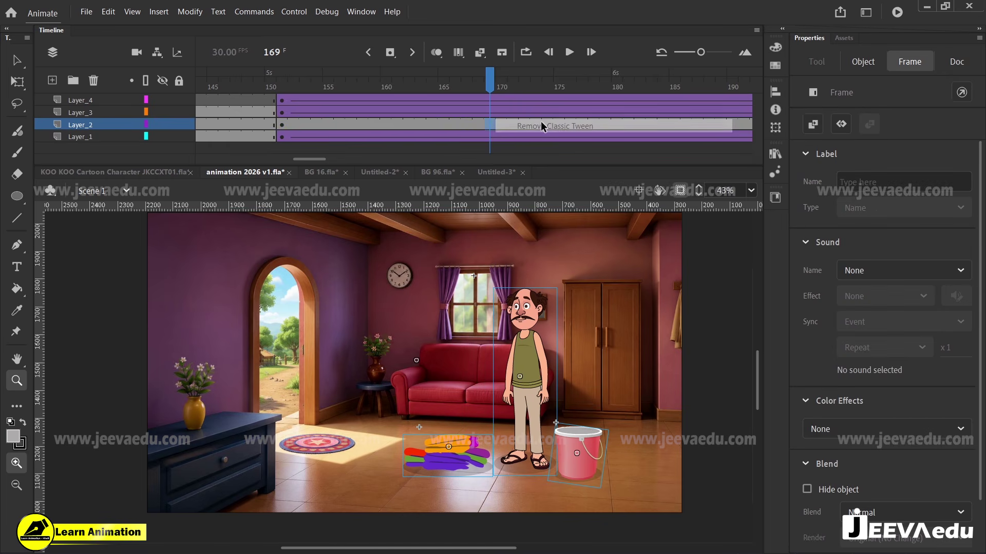
key(ctrl+z)
Step: Remove the classic tweens that run from frame 151 to 217 on all four layers
drag(435, 97, 455, 139)
right_click(447, 115)
click(468, 125)
Step: Insert keyframes at frame 194 on all four layers
drag(461, 79, 571, 137)
click(497, 101)
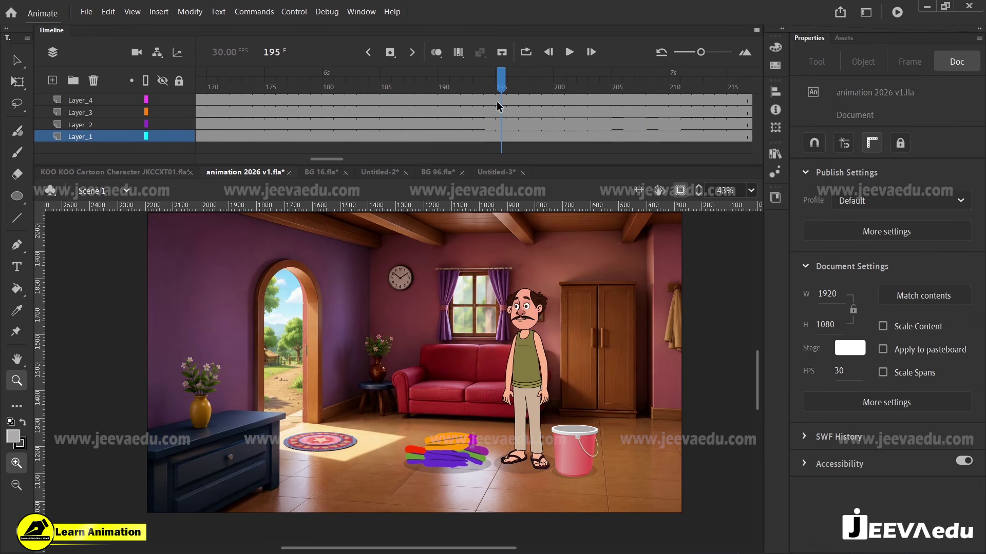
click(494, 156)
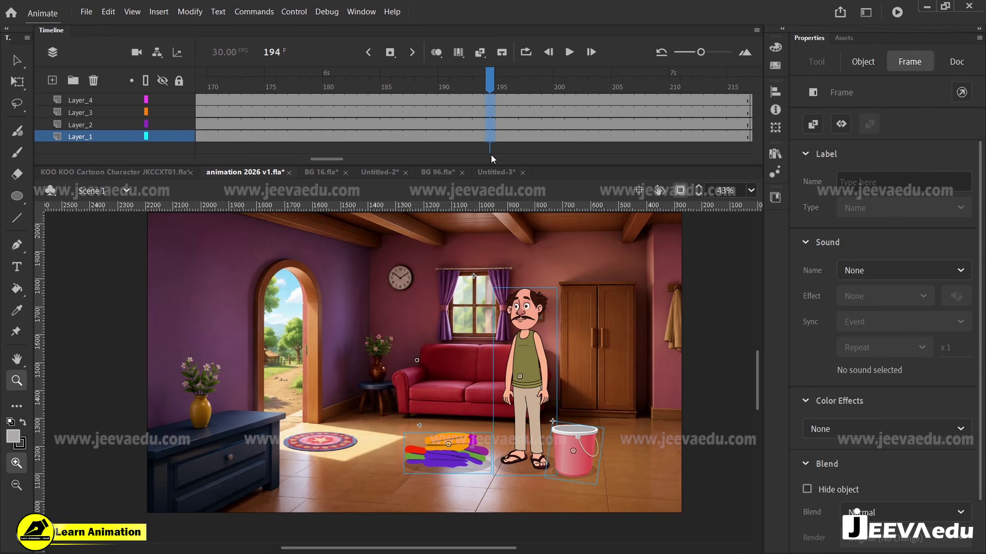
Step: Create classic tweens between frames 151 and 194 on all four layers
drag(455, 98, 420, 137)
right_click(436, 112)
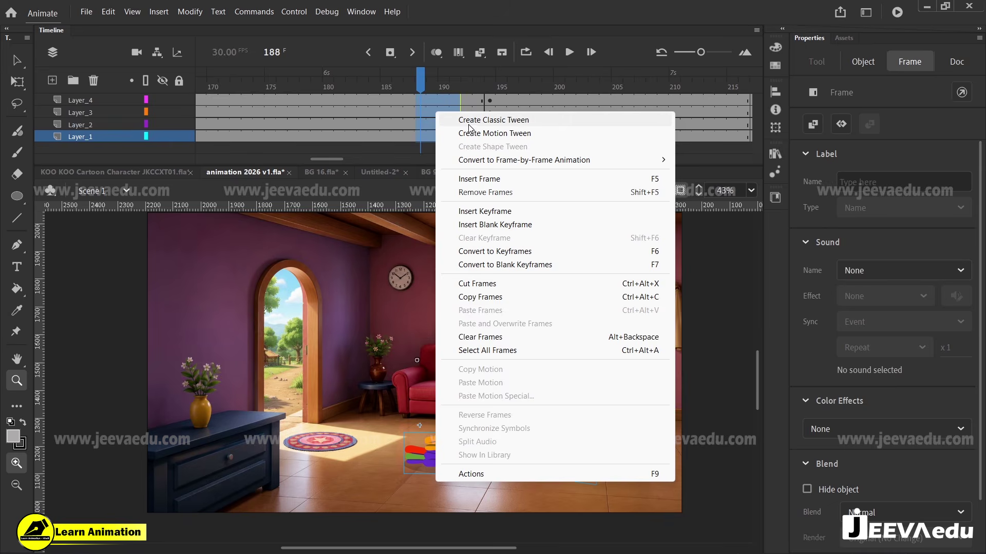
click(468, 125)
Step: Apply an S-shaped custom ease-in, ease-out curve to the classic tweens ending at frame 194
click(936, 269)
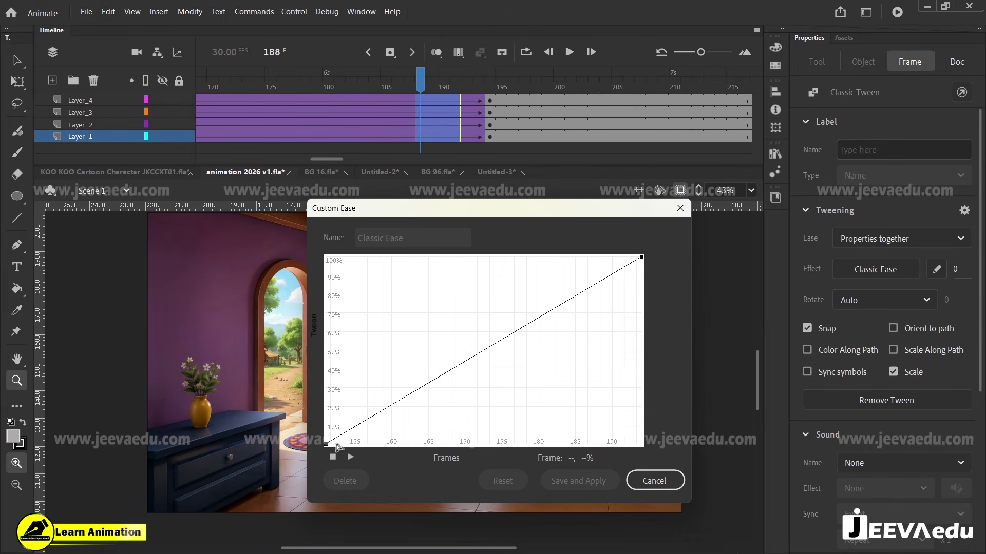
drag(427, 385, 345, 447)
drag(430, 382, 449, 451)
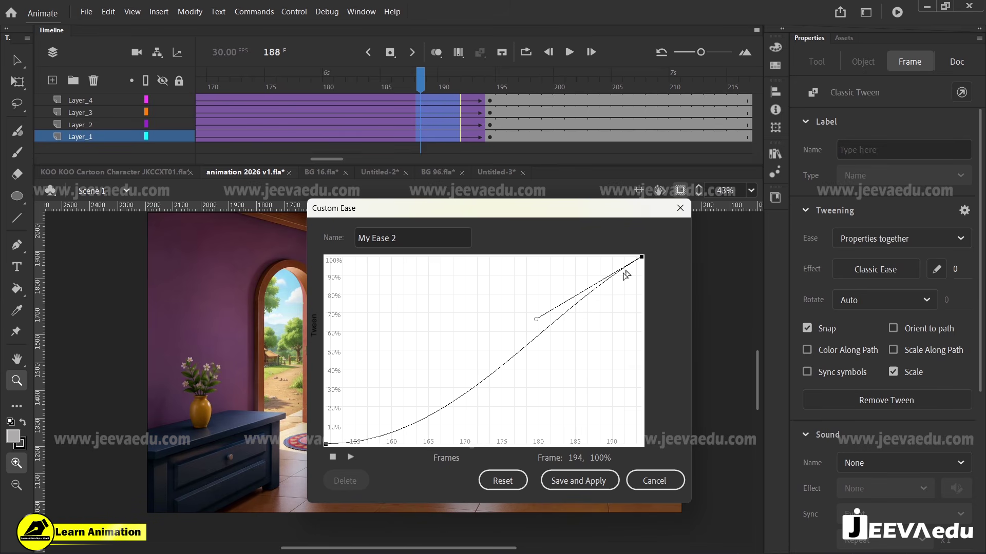
drag(538, 320, 540, 258)
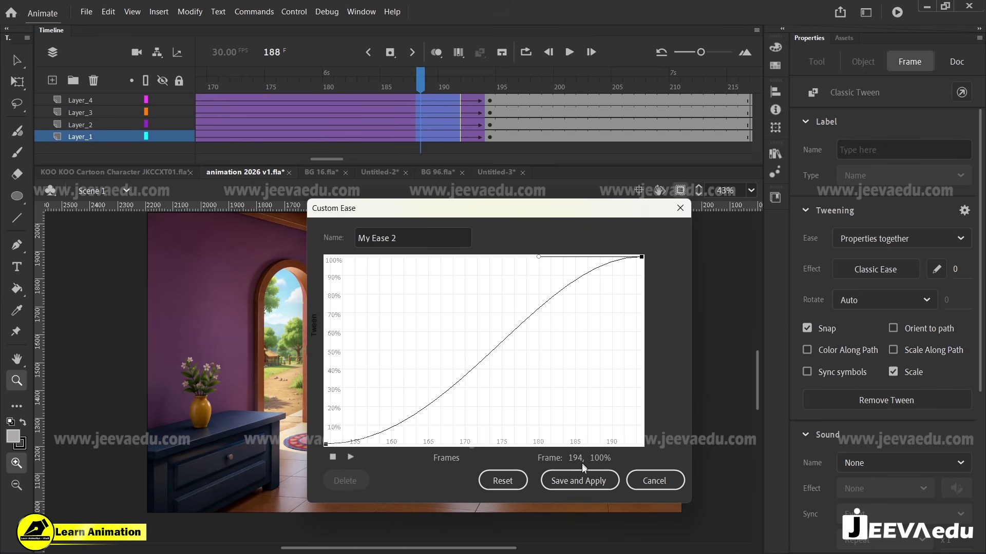
click(578, 481)
Step: Scale the artwork of all four layers together to 120% at frame 194
click(488, 103)
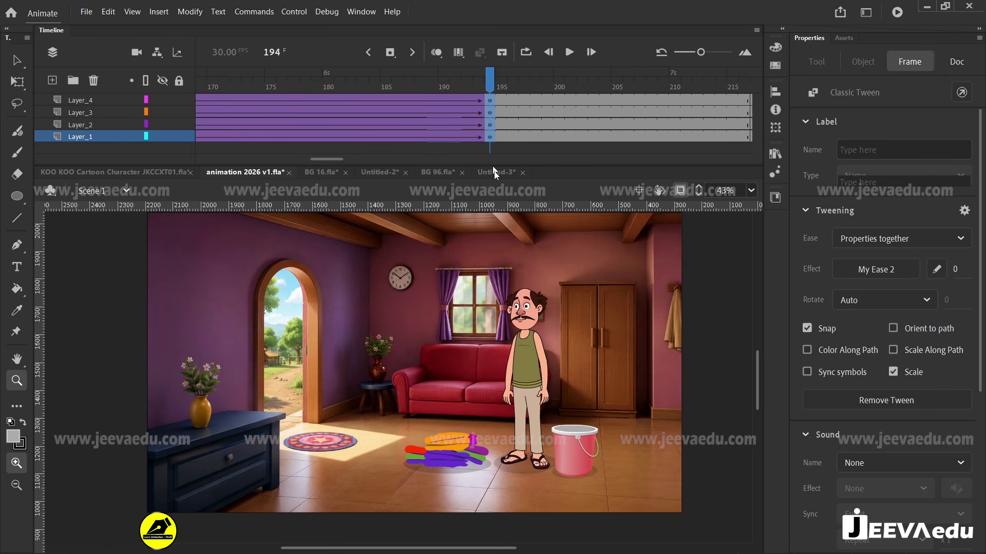
key(ctrl+a)
key(ctrl+alt+s)
text(120)
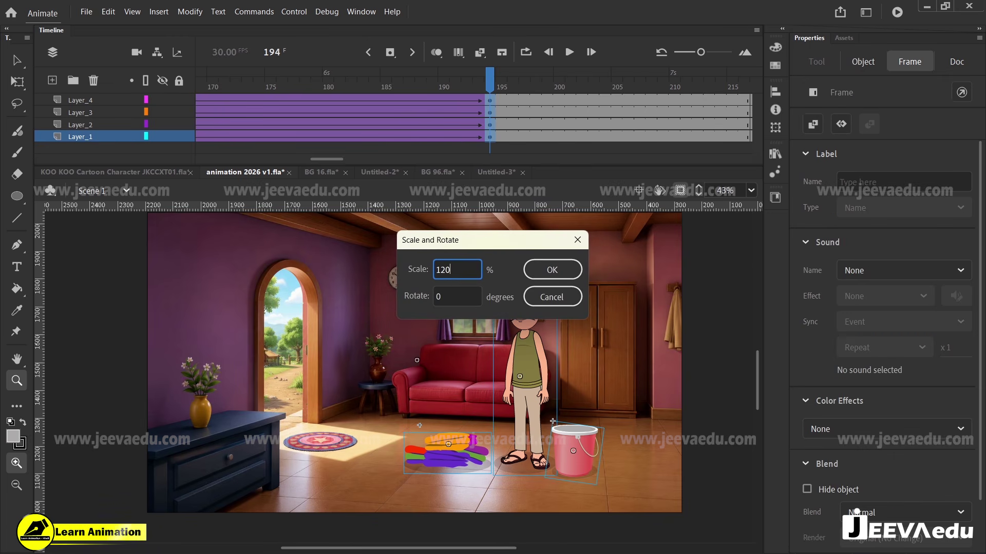
key(Return)
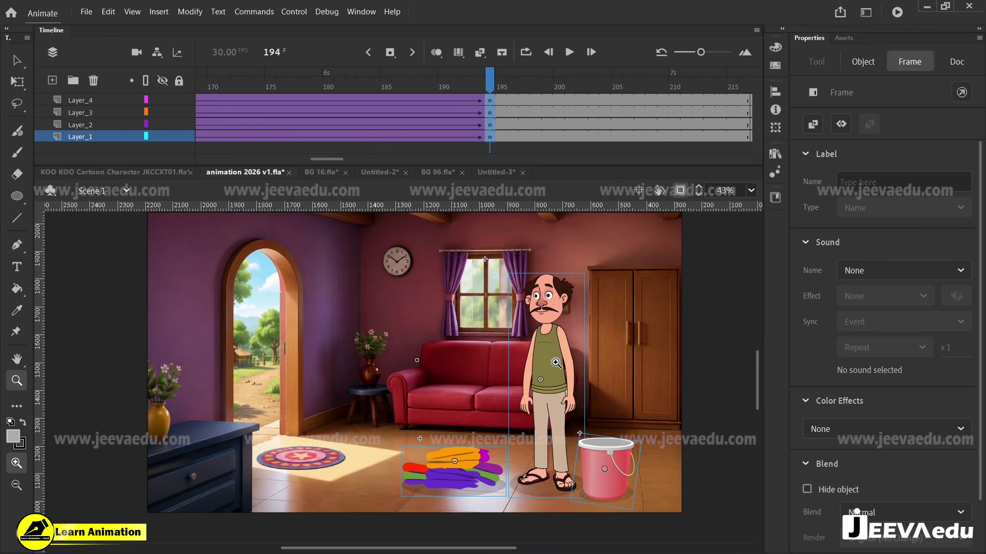
Step: Play the animation from shortly before frame 151 to check the shorter, faster push-in
drag(489, 76, 64, 186)
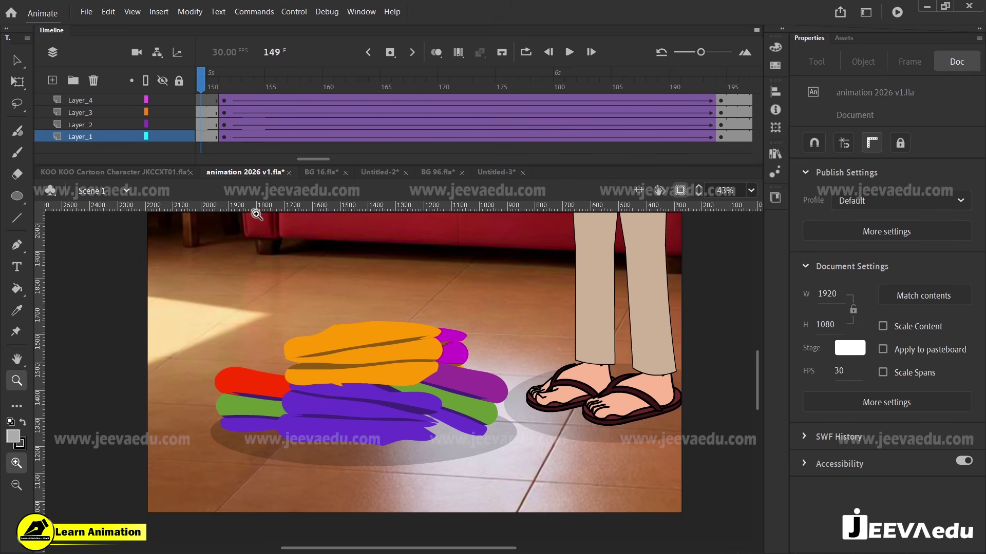
key(Return)
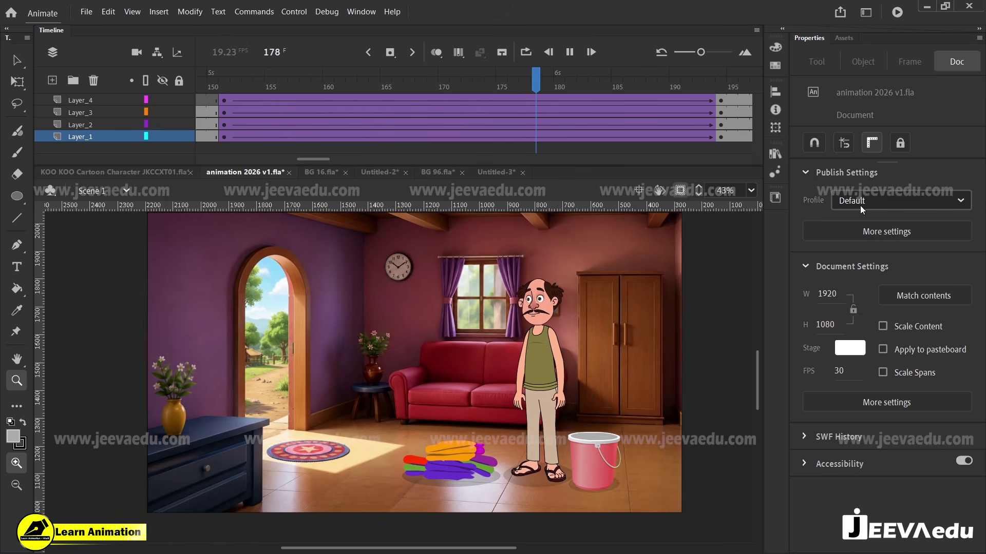
key(Return)
key(comma)
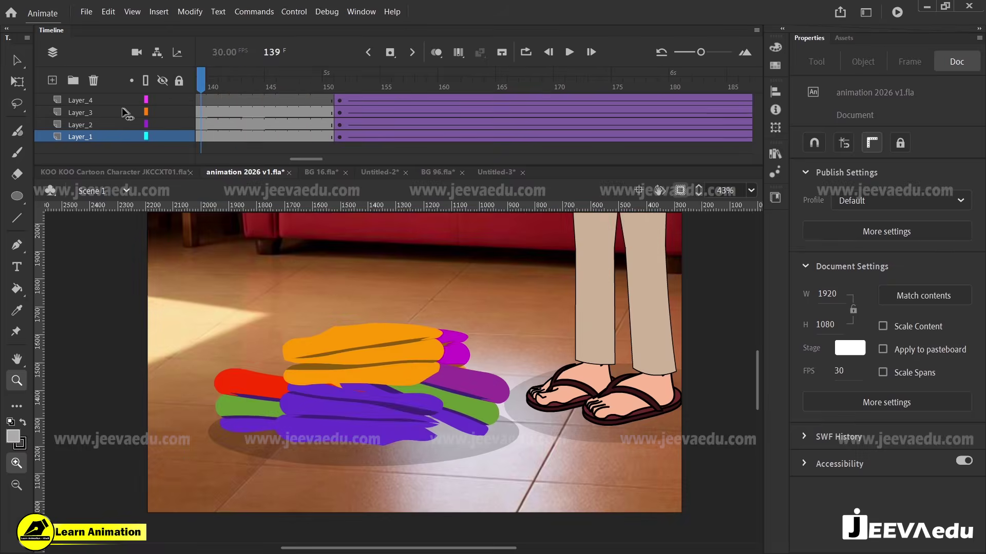
key(Return)
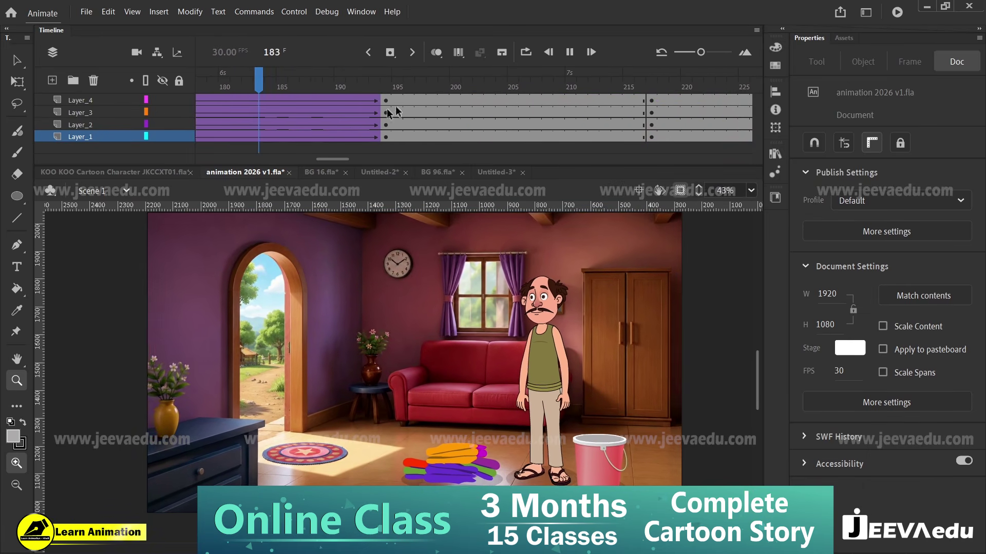
Step: Replace the eased tweens between frames 151 and 194 with fresh classic tweens on all four layers and play the push-in
drag(305, 100, 330, 147)
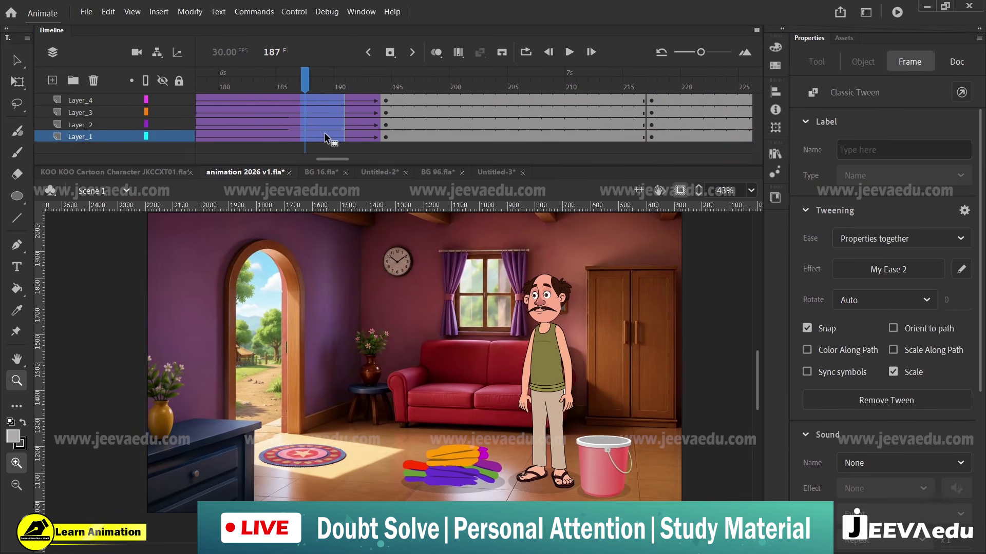
right_click(325, 134)
click(341, 139)
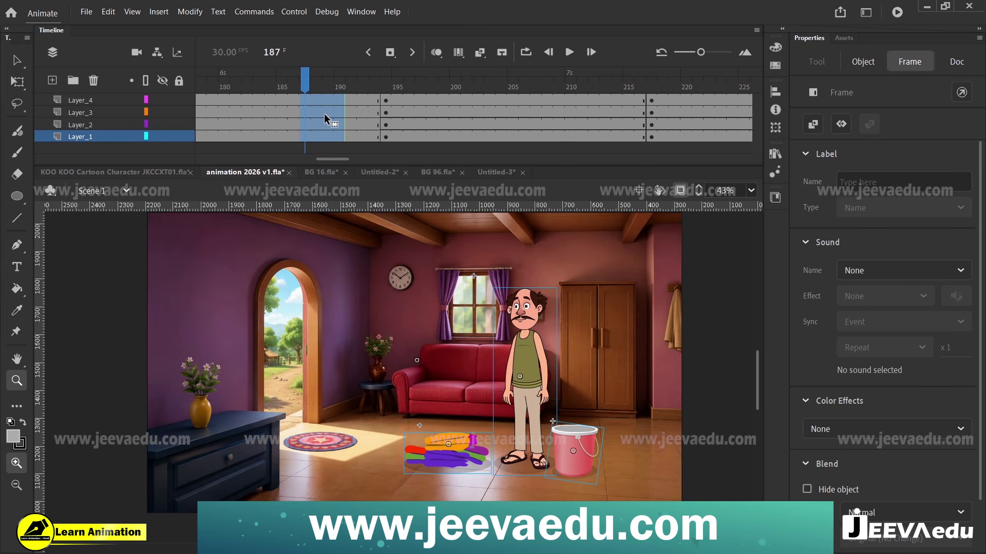
right_click(325, 113)
click(351, 124)
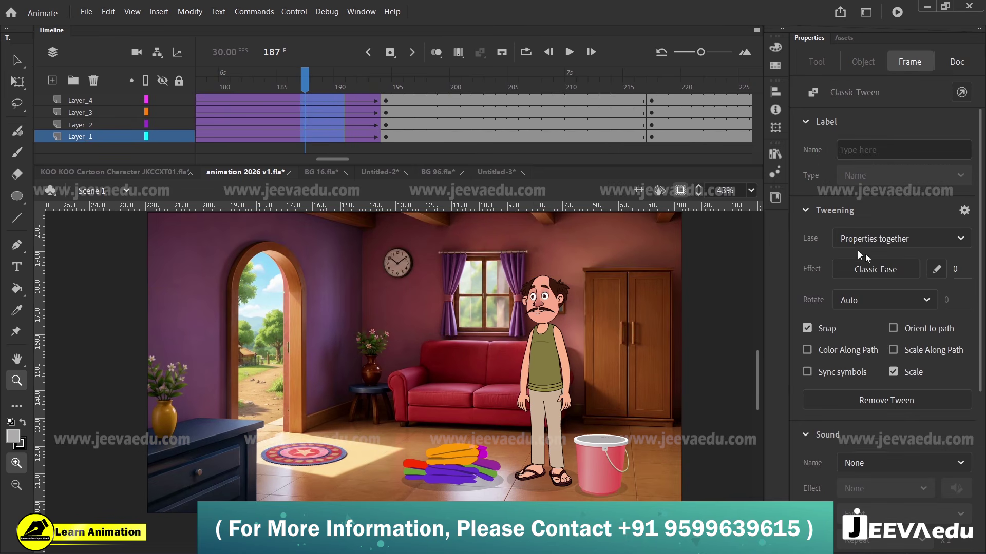
key(Return)
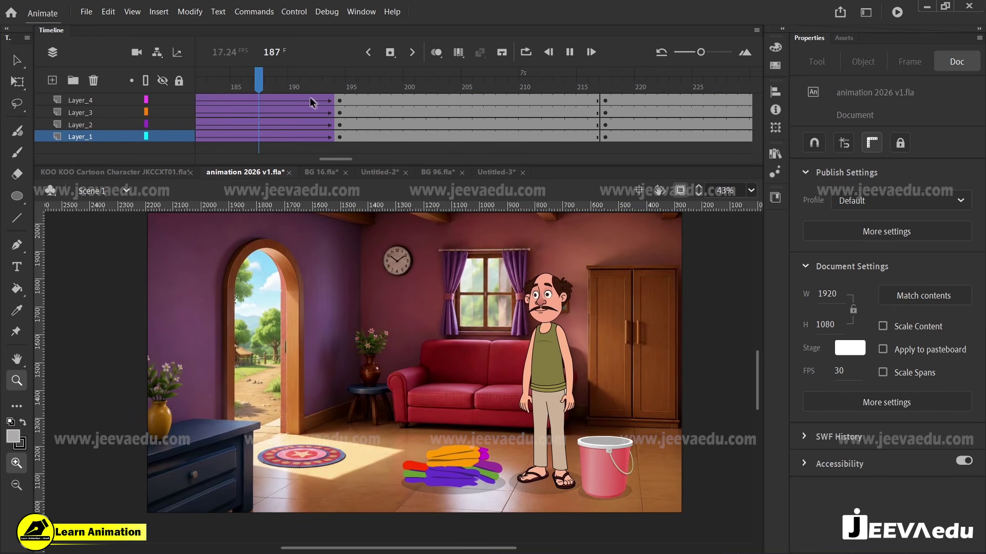
Step: Nudge the artwork of all four layers slightly upward together at frame 194
click(338, 94)
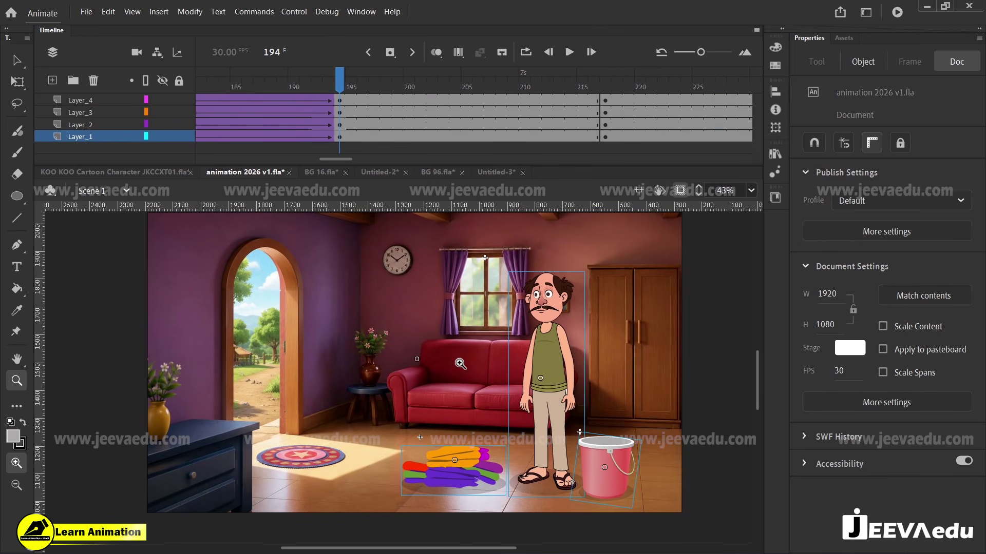
key(Up)
key(Up)
key(Up)
key(Up)
key(Up)
key(Up)
key(Up)
key(Up)
key(Up)
key(Up)
key(Up)
key(Up)
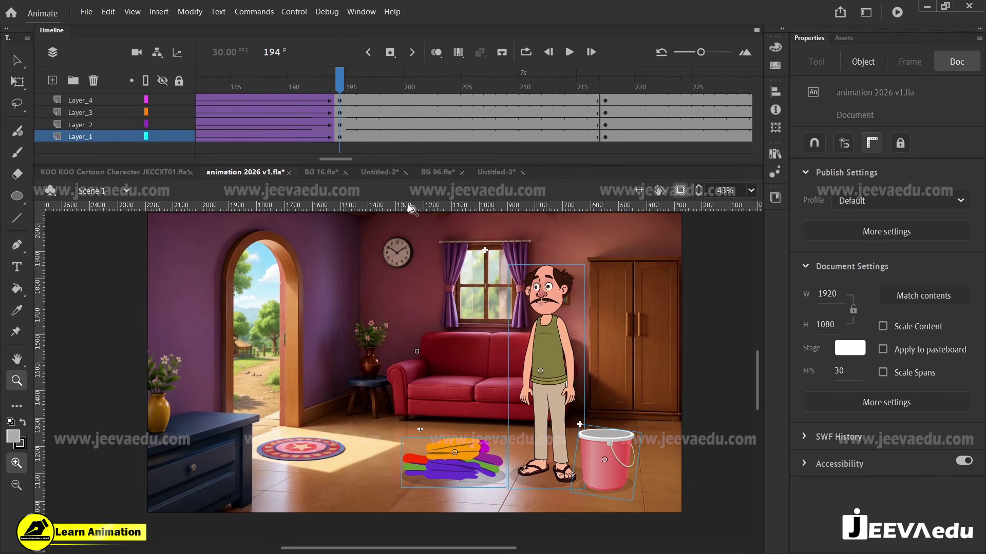
Step: Clear the leftover keyframes at frame 217 on all four layers and play the push-in back
drag(485, 113, 676, 138)
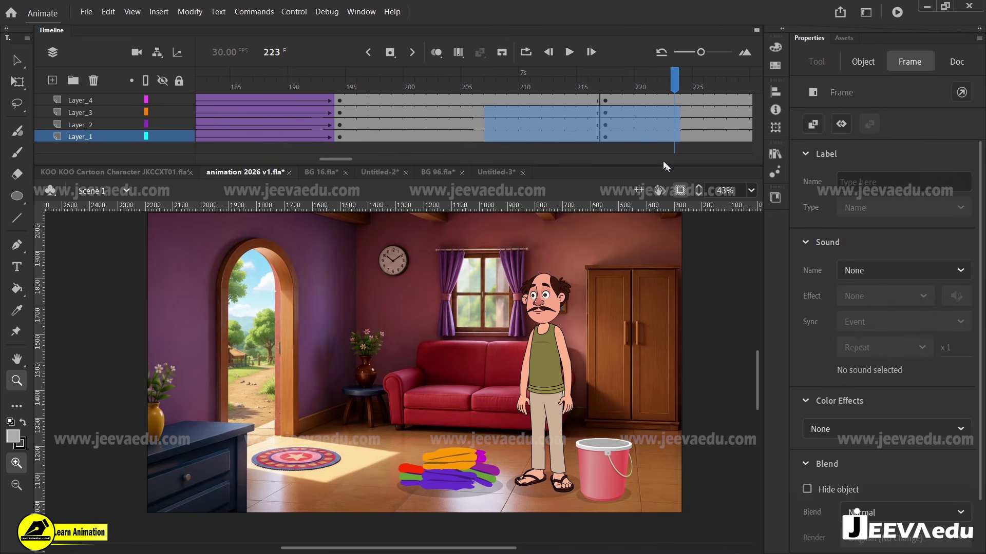
drag(579, 100, 629, 137)
right_click(599, 104)
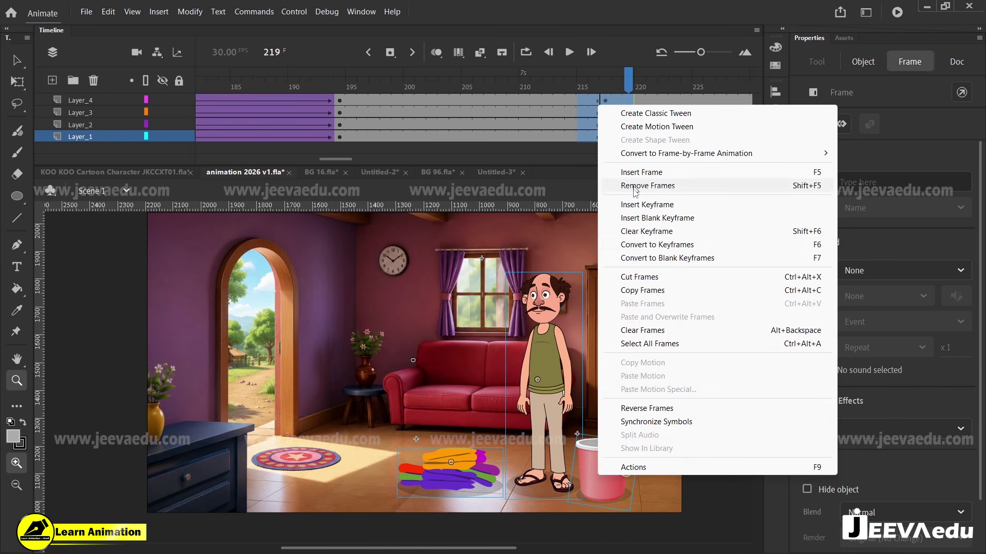
click(631, 241)
right_click(619, 113)
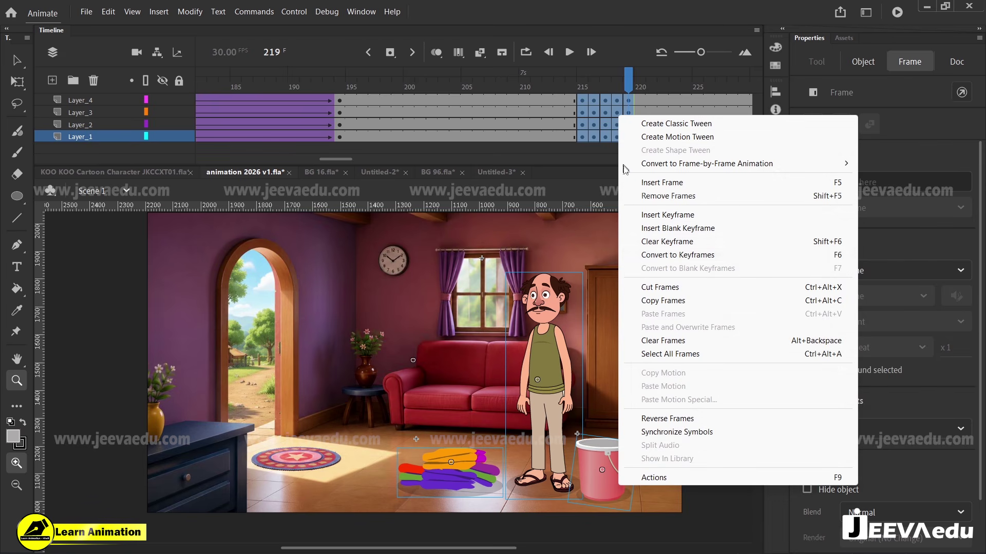
click(646, 244)
drag(626, 88, 5, 219)
key(Return)
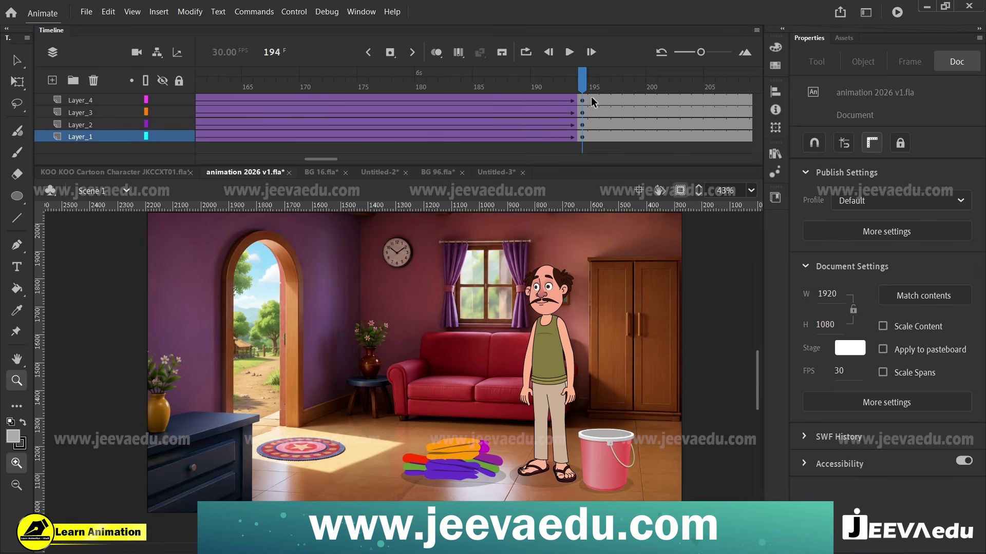
Step: Remove all frames after frame 270 on all four layers
drag(596, 97, 686, 137)
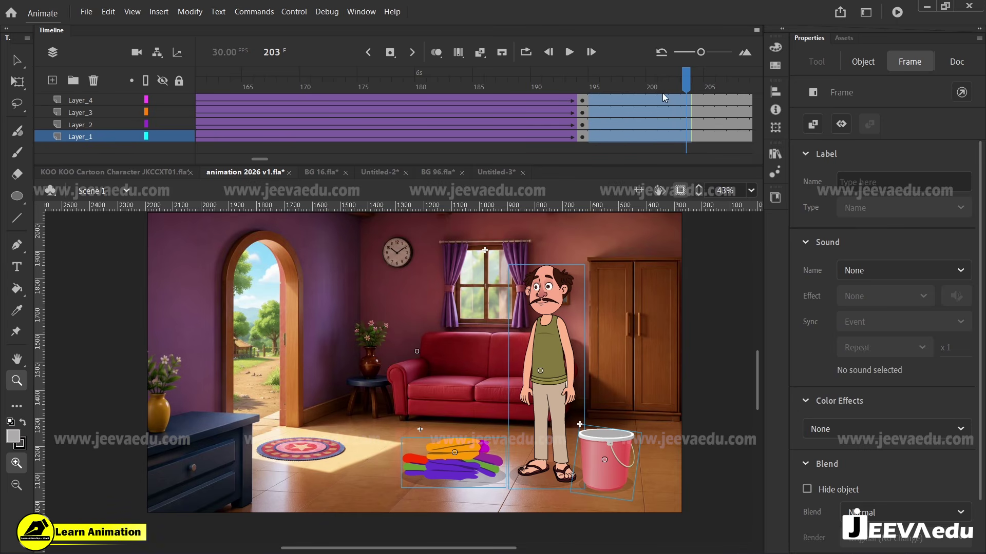
drag(662, 87, 428, 118)
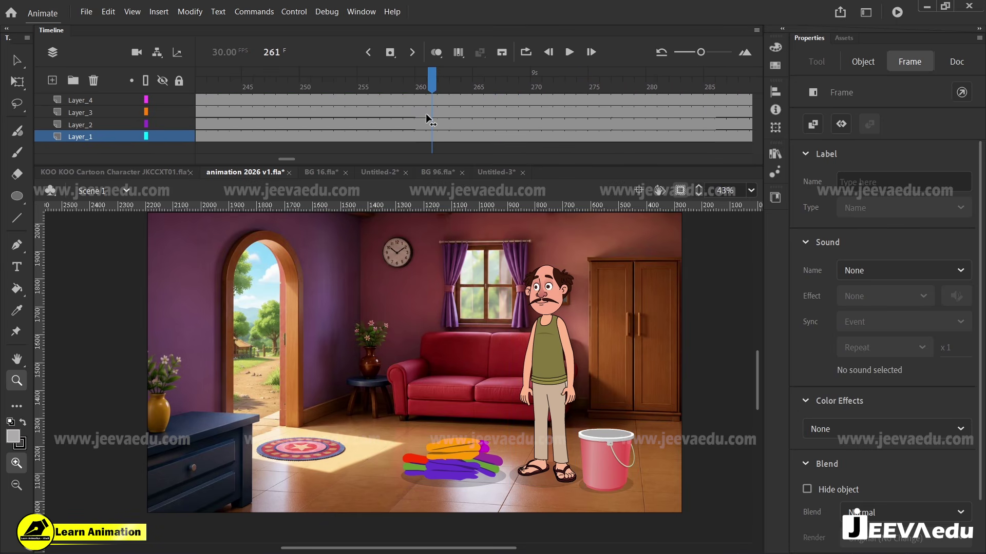
drag(548, 101, 708, 189)
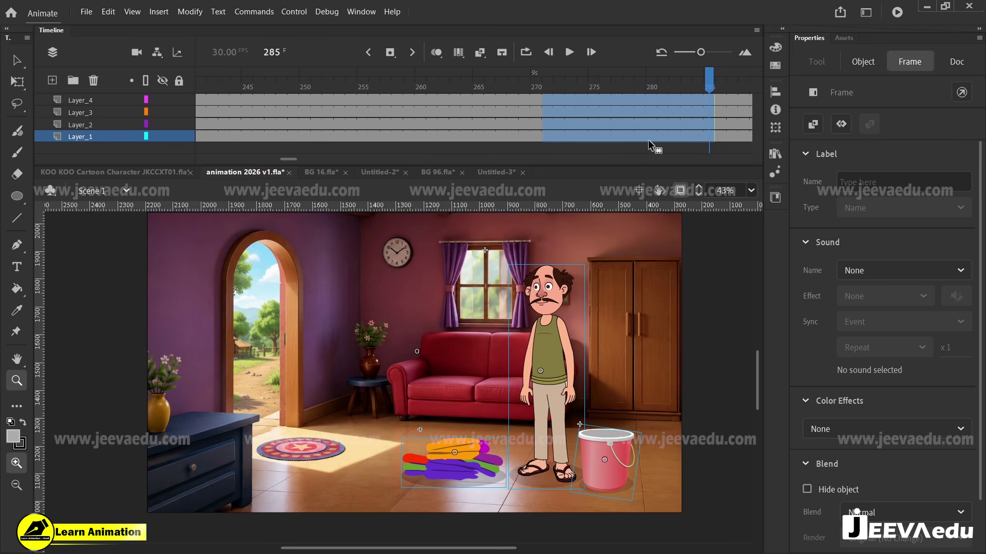
key(shift+F5)
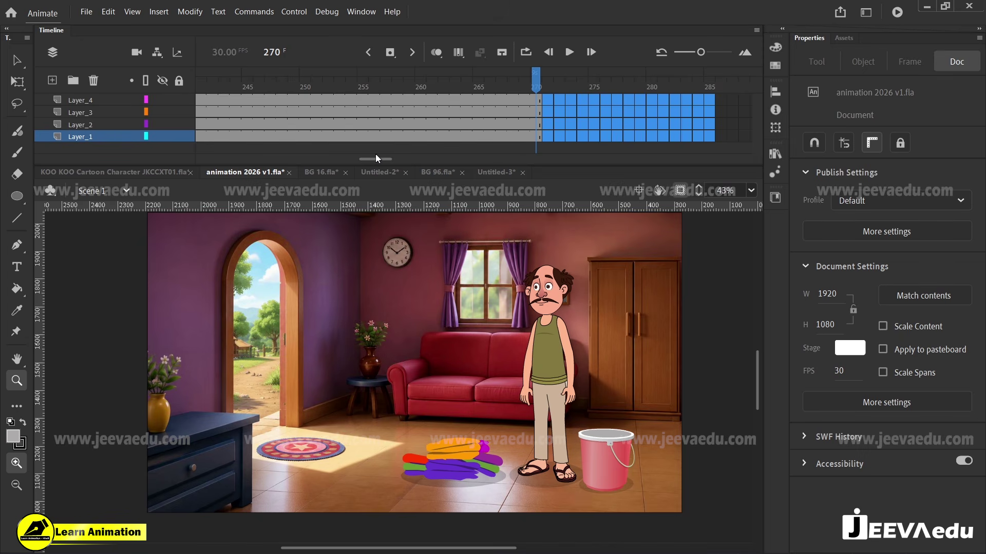
Step: Play the whole animation from frame 1 through the start of the push-in to check it
drag(375, 158, 175, 165)
click(200, 101)
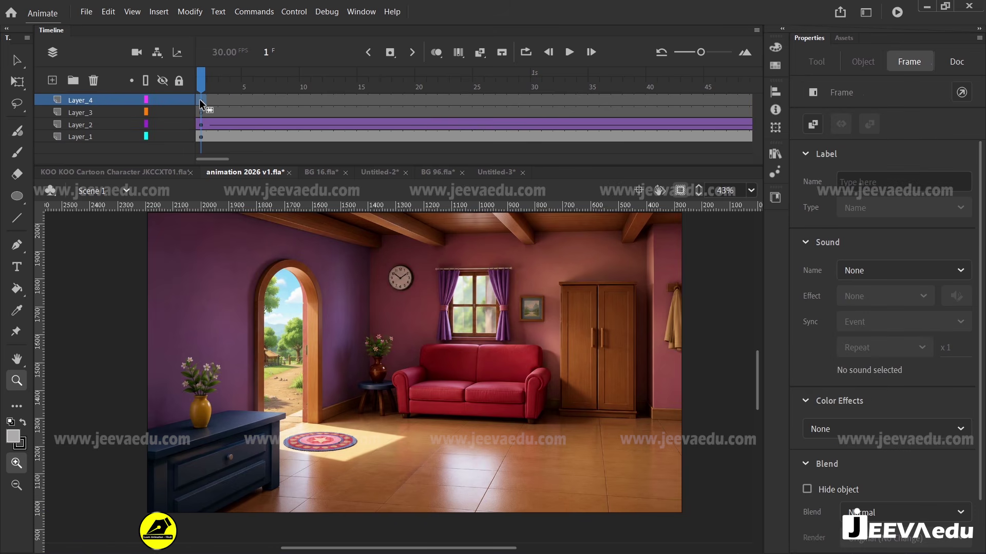
key(Return)
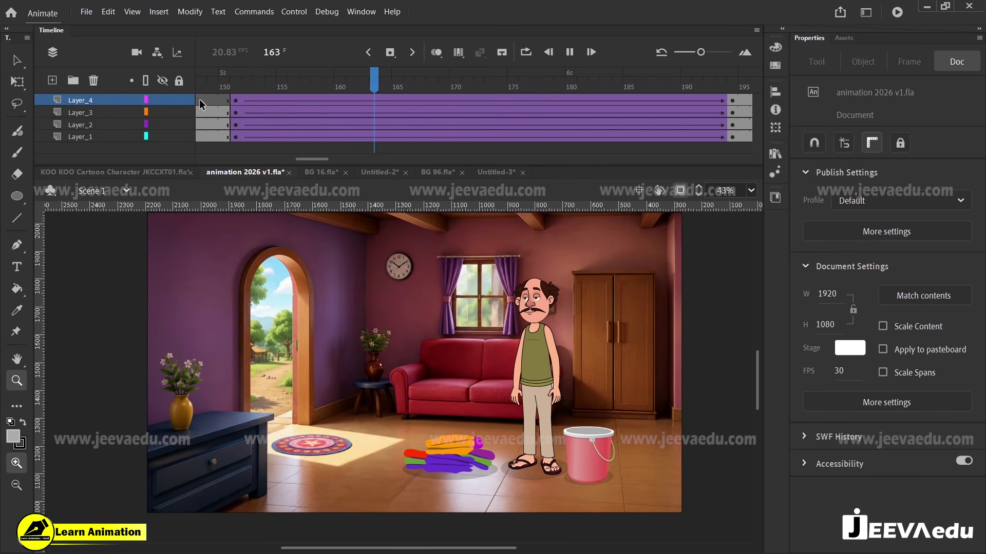
key(Return)
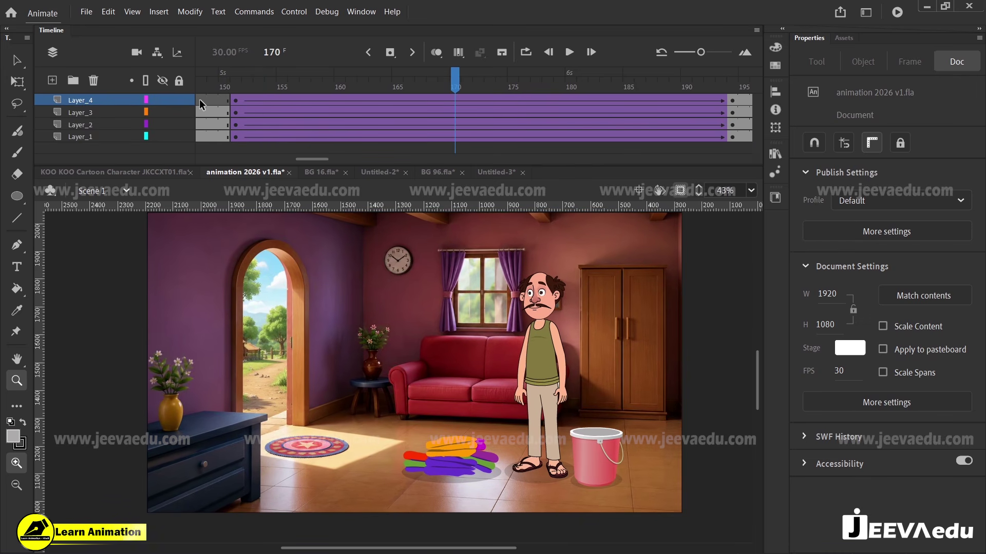